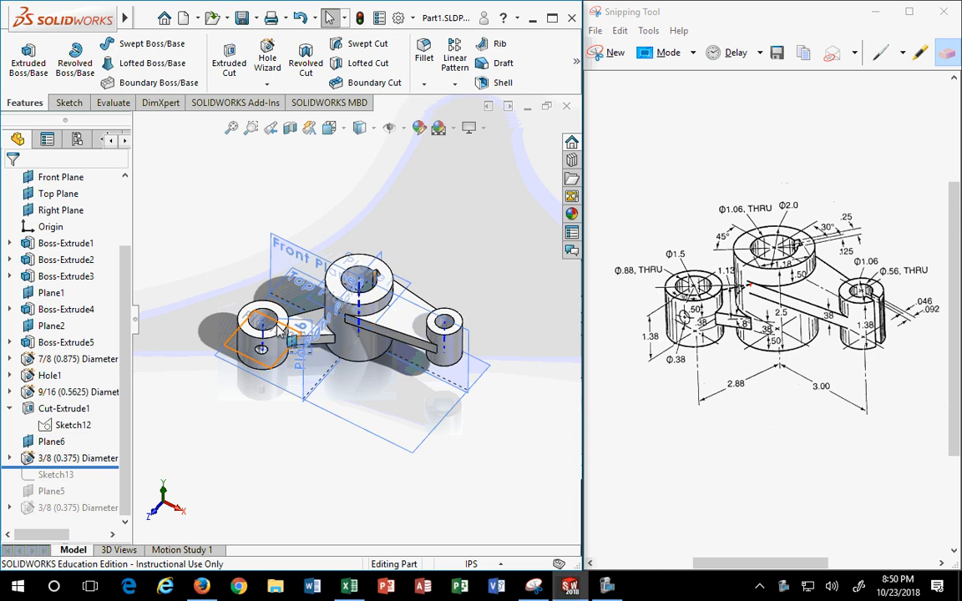
Switch to Snipping Tool and highlight the vertical slot in the small right-hand cylinder on the reference drawing.
scroll(268, 368, "down", 3)
middle_click_drag(440, 413, 286, 401, "ctrl")
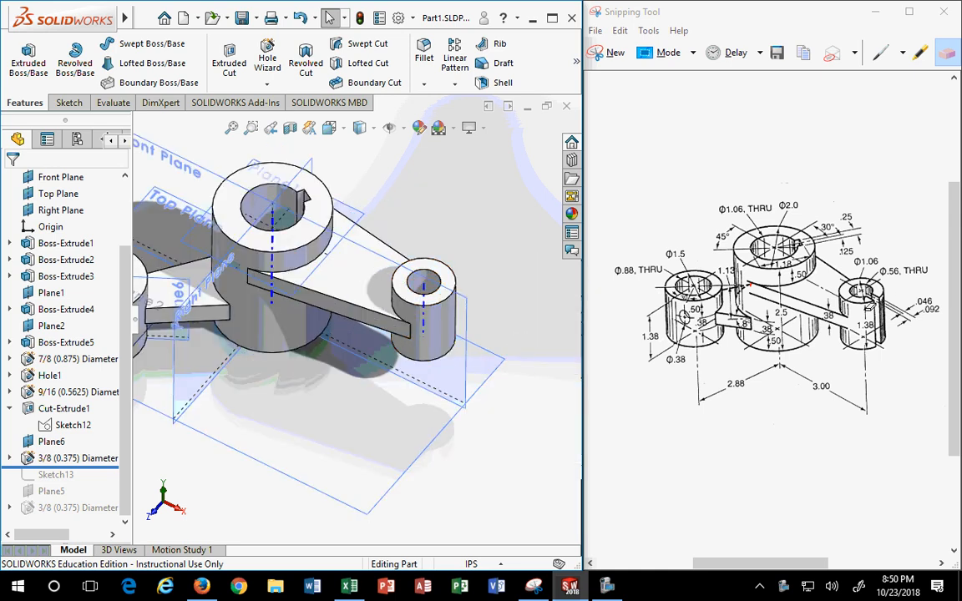
left_click(919, 57)
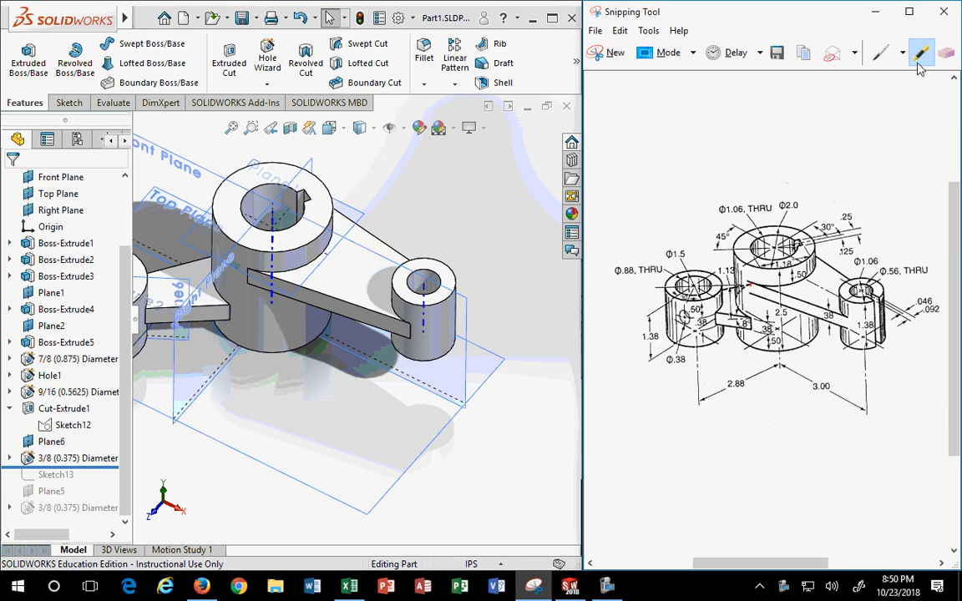
left_click_drag(873, 292, 891, 338)
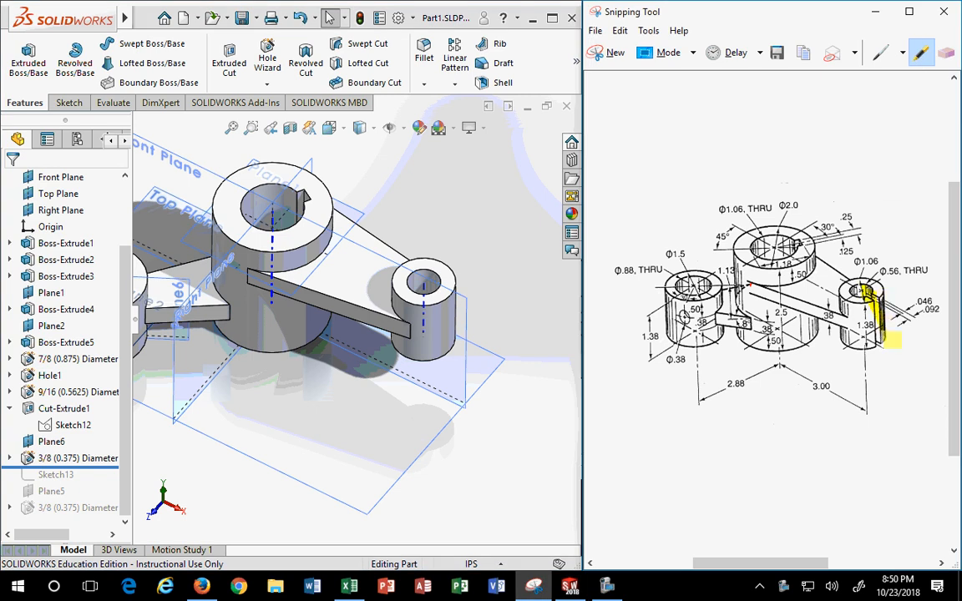
left_click(436, 217)
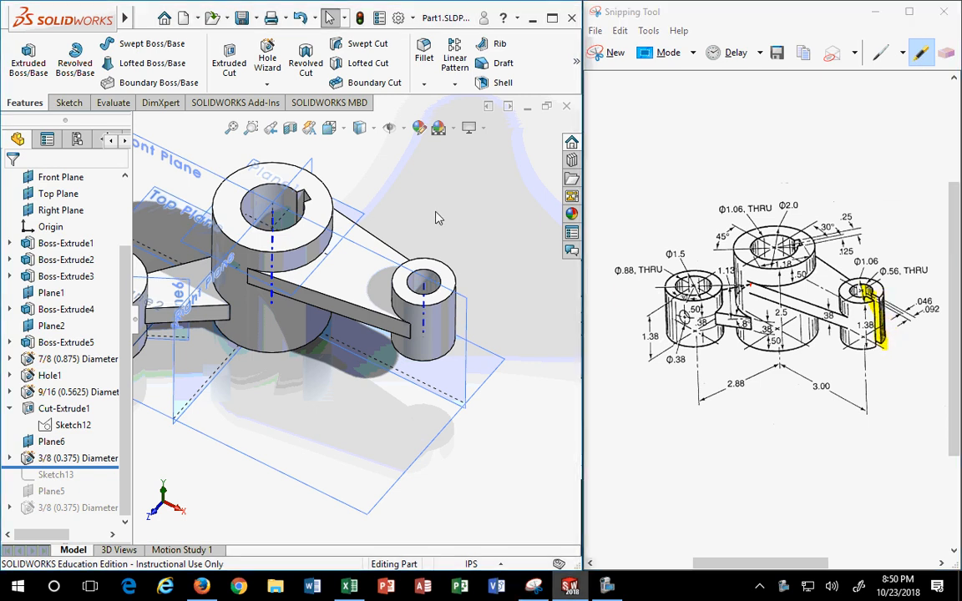
Make a drawing from the part in SOLIDWORKS on a standard A (ANSI) Landscape sheet with the sheet format displayed.
scroll(438, 219, "up", 2)
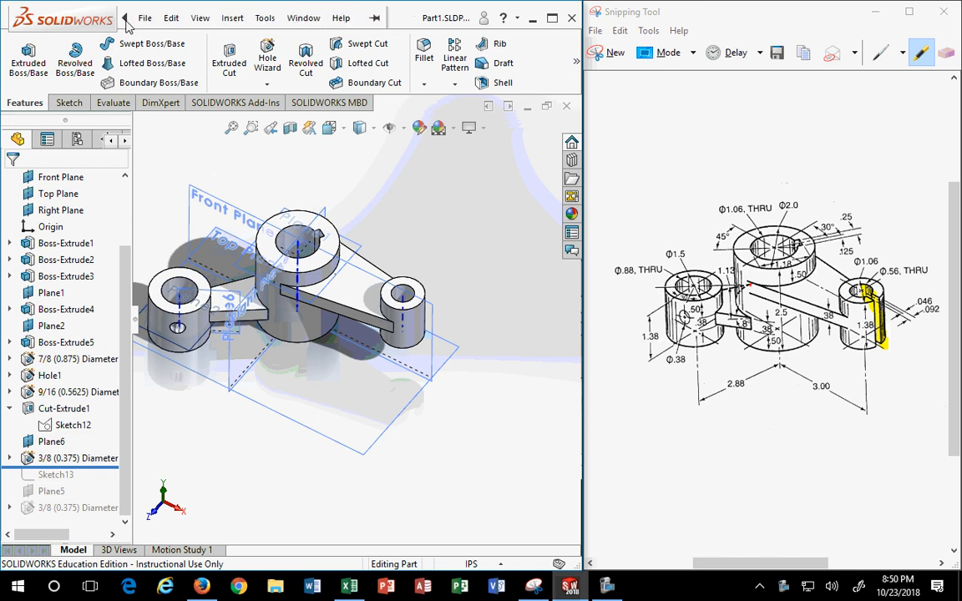
left_click(144, 17)
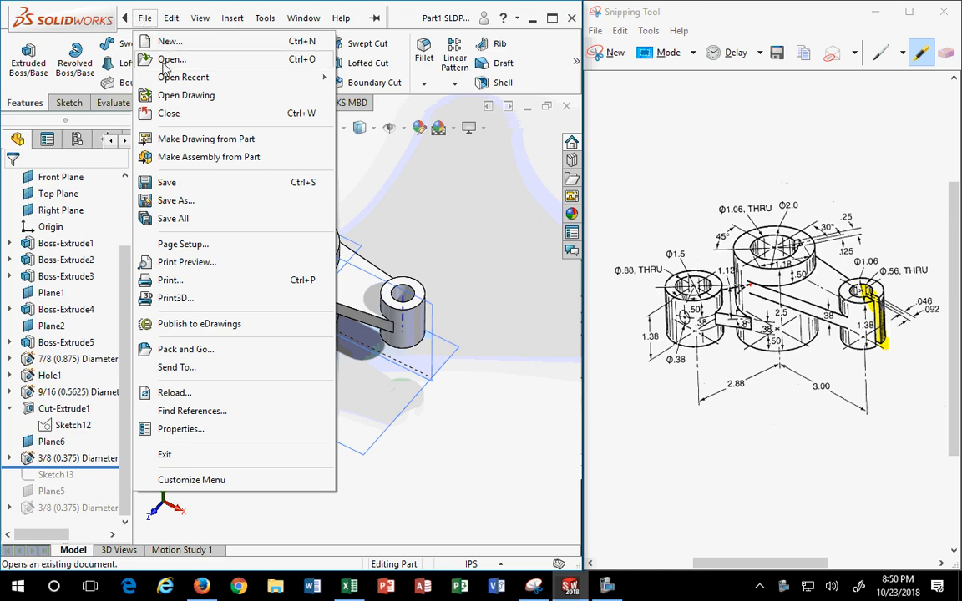
left_click(181, 147)
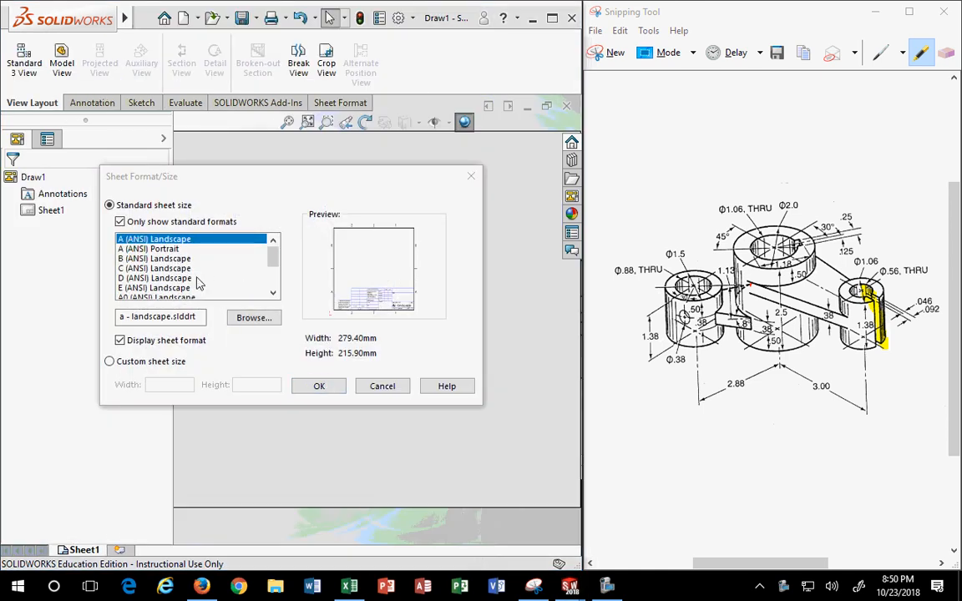
left_click(320, 387)
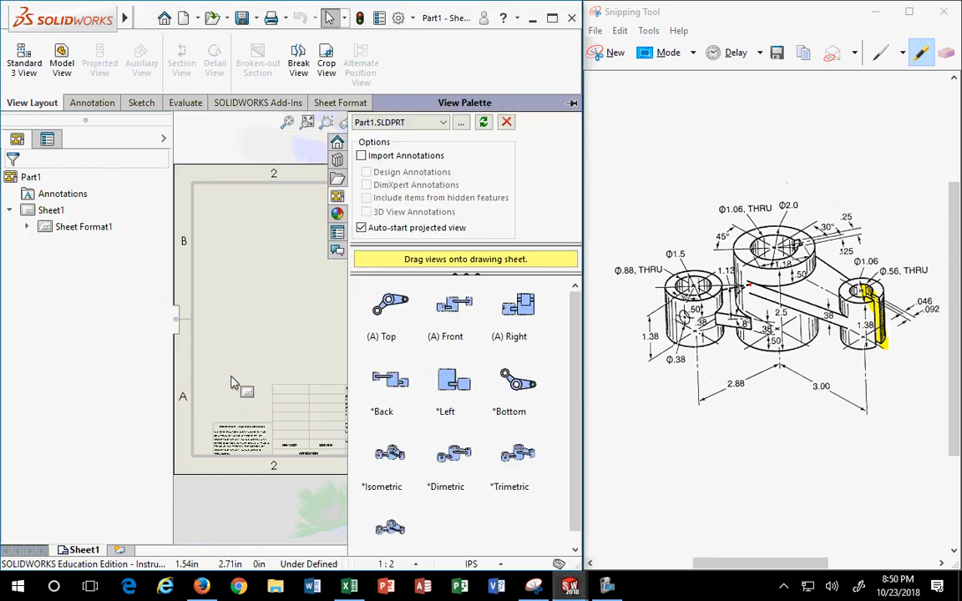
Maximize the program window and narrow the feature tree pane to give the drawing sheet more room.
double_click(498, 18)
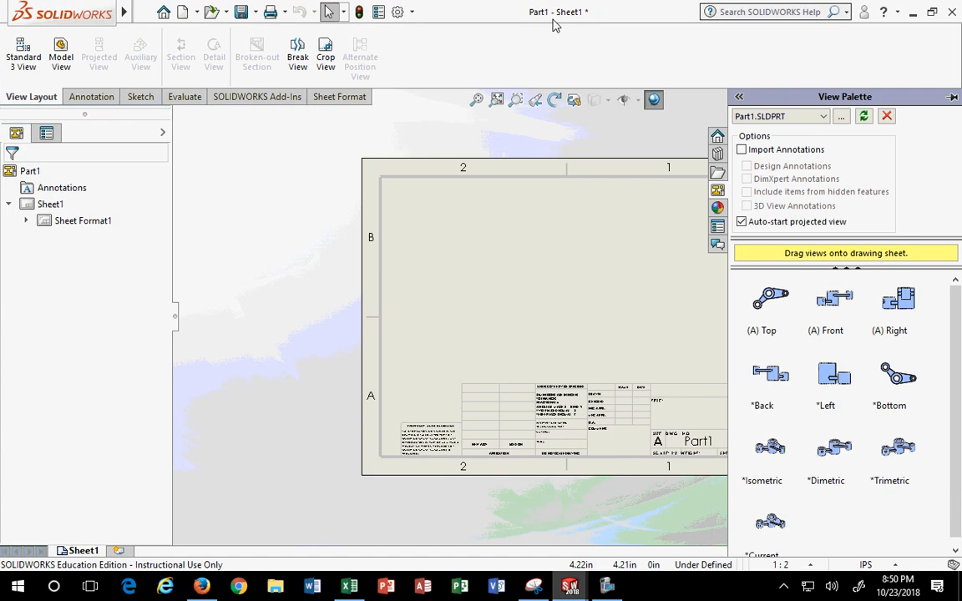
left_click(555, 227)
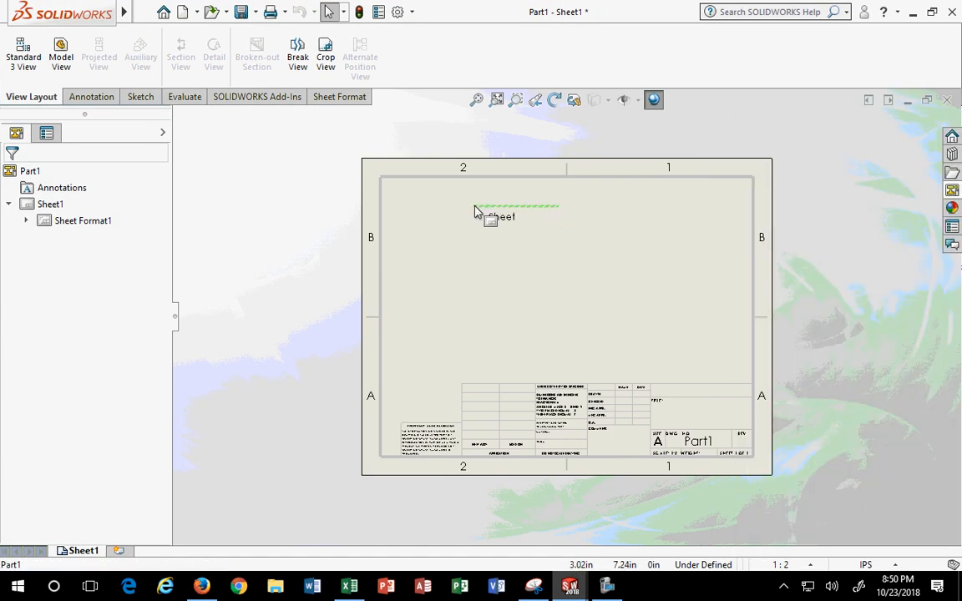
left_click(952, 193)
left_click(654, 172)
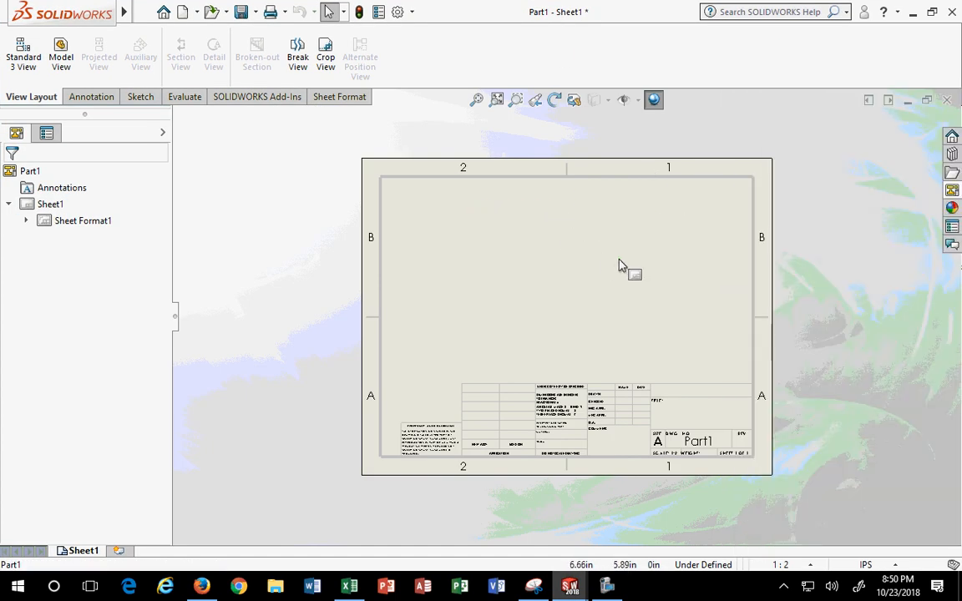
scroll(619, 261, "up", 3)
scroll(790, 301, "down", 3)
scroll(637, 303, "up", 2)
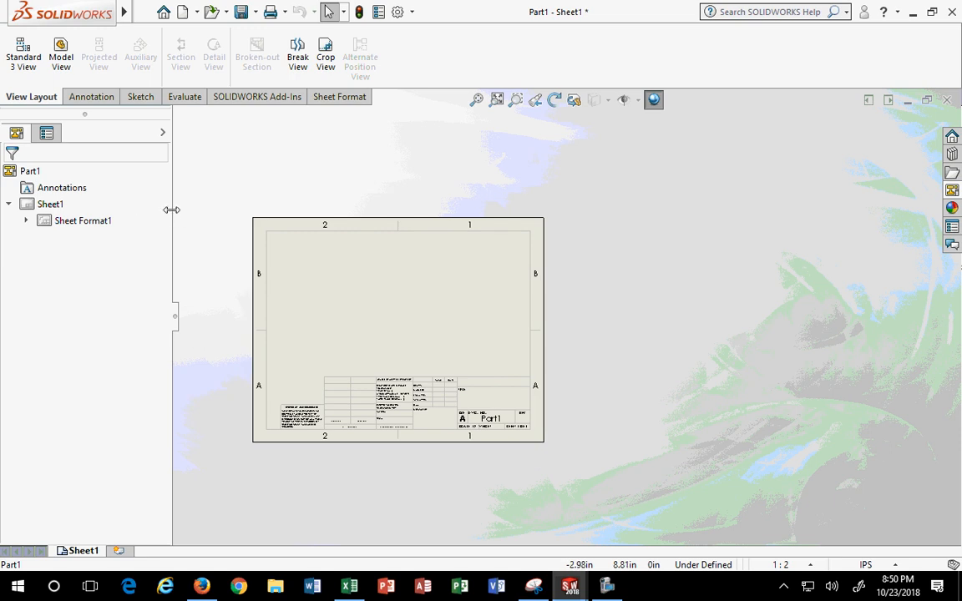
left_click_drag(171, 209, 109, 207)
scroll(609, 282, "down", 2)
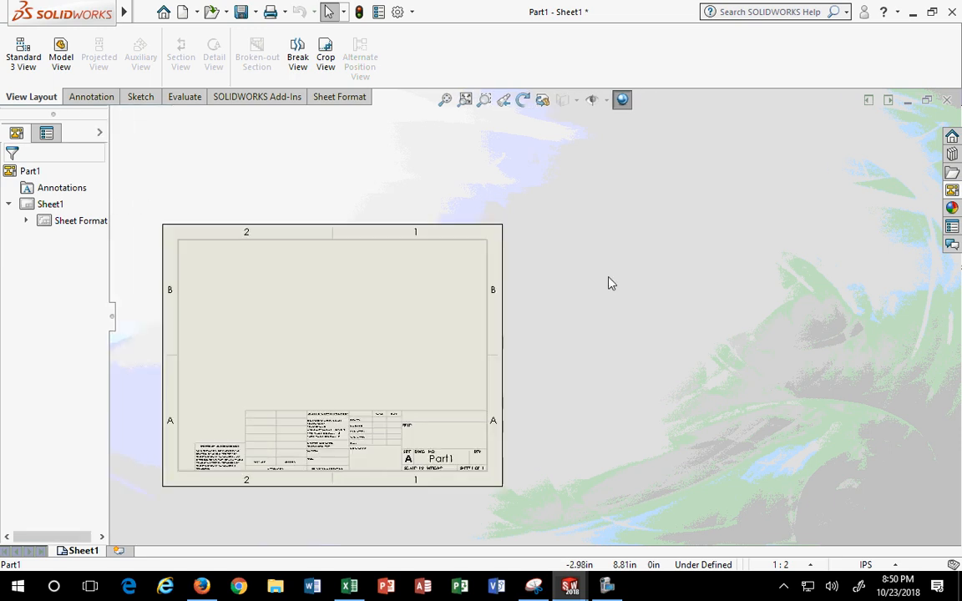
Place the part's Top view in the upper-left area of the sheet without adding any projected views.
left_click(952, 190)
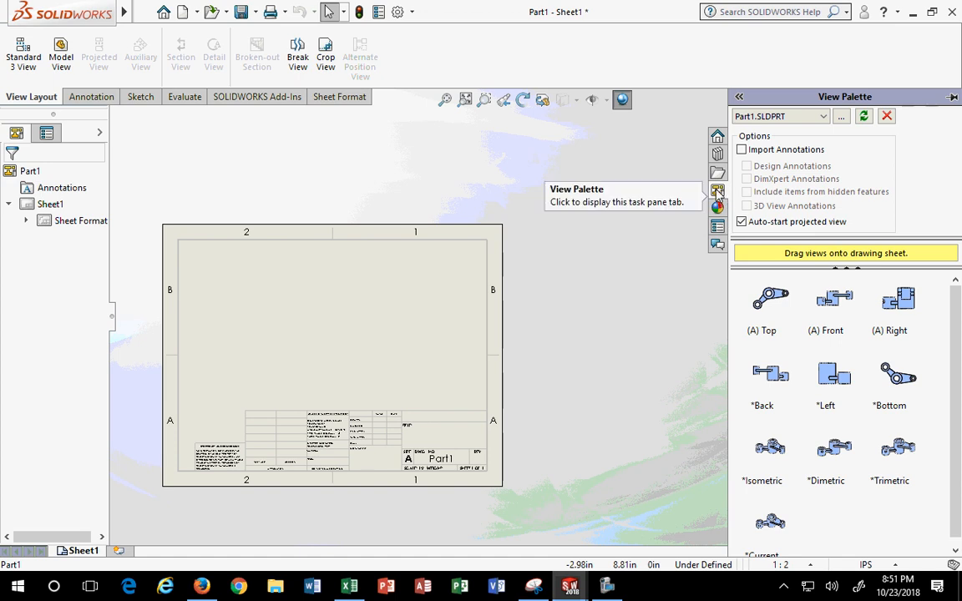
left_click_drag(814, 384, 290, 391)
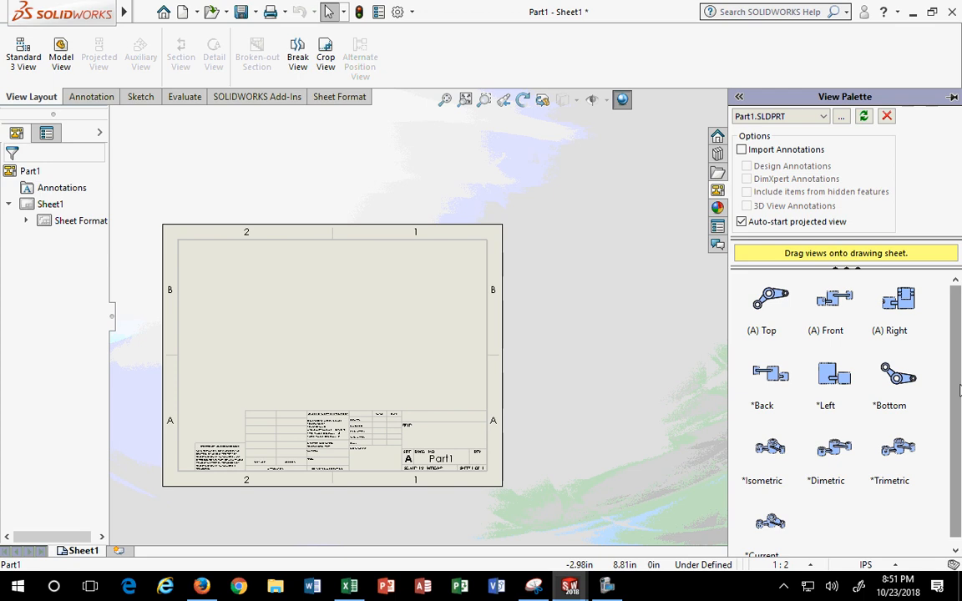
left_click_drag(766, 303, 275, 300)
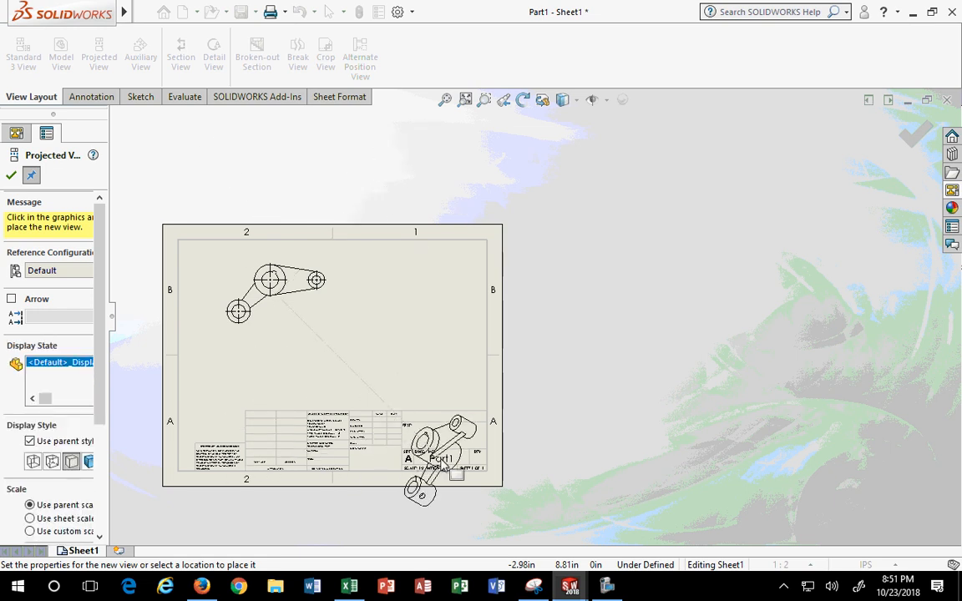
key("Escape")
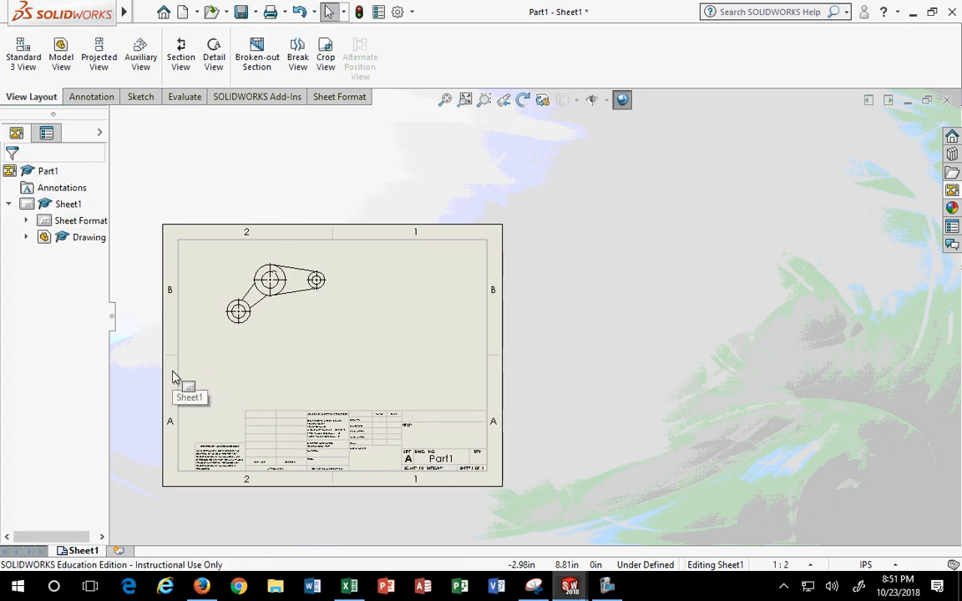
Start editing the sheet format and delete the title block's left and middle sections together with their notes.
scroll(205, 328, "up", 1)
scroll(271, 333, "down", 1)
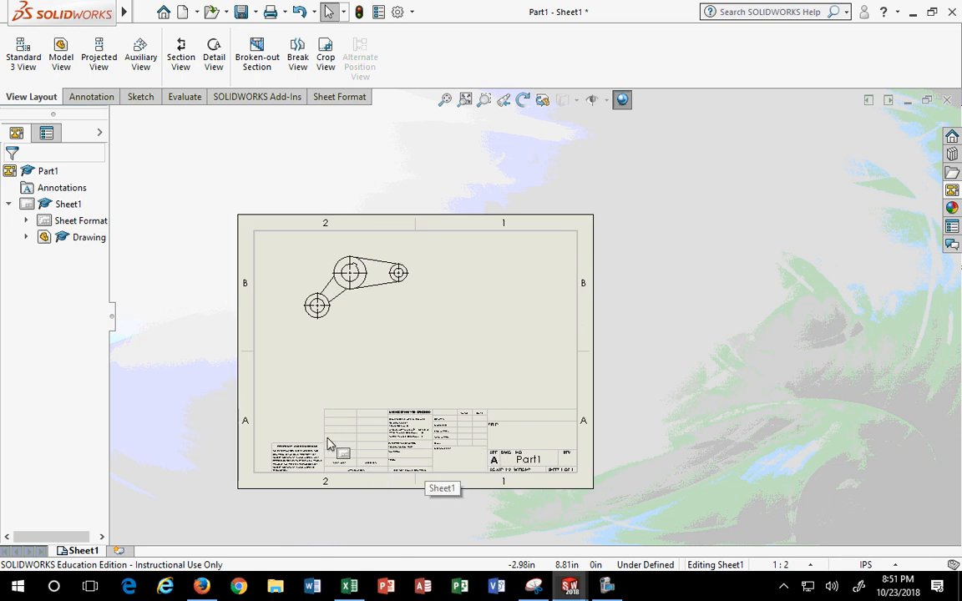
scroll(498, 510, "up", 1)
scroll(448, 440, "down", 2)
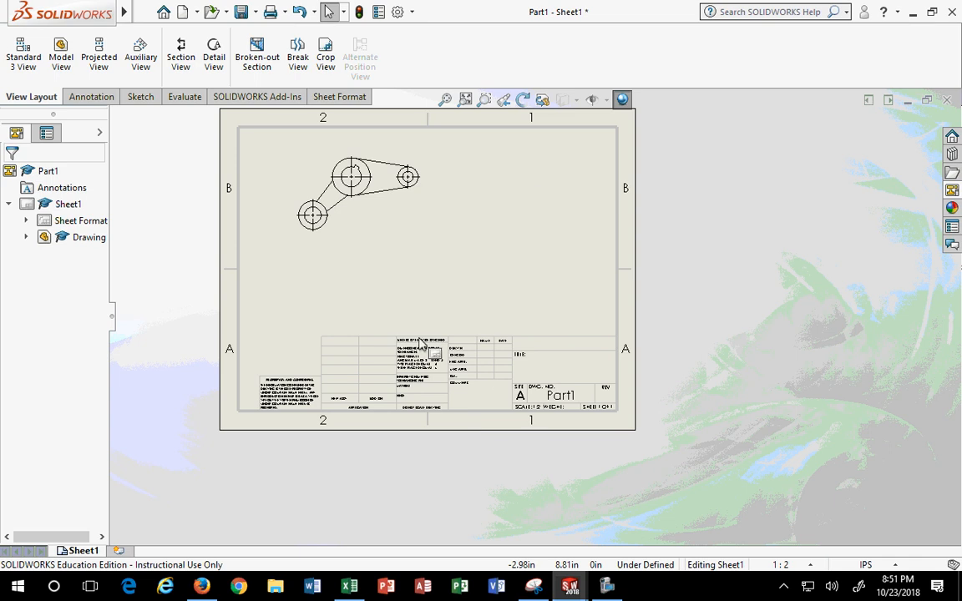
scroll(439, 393, "down", 3)
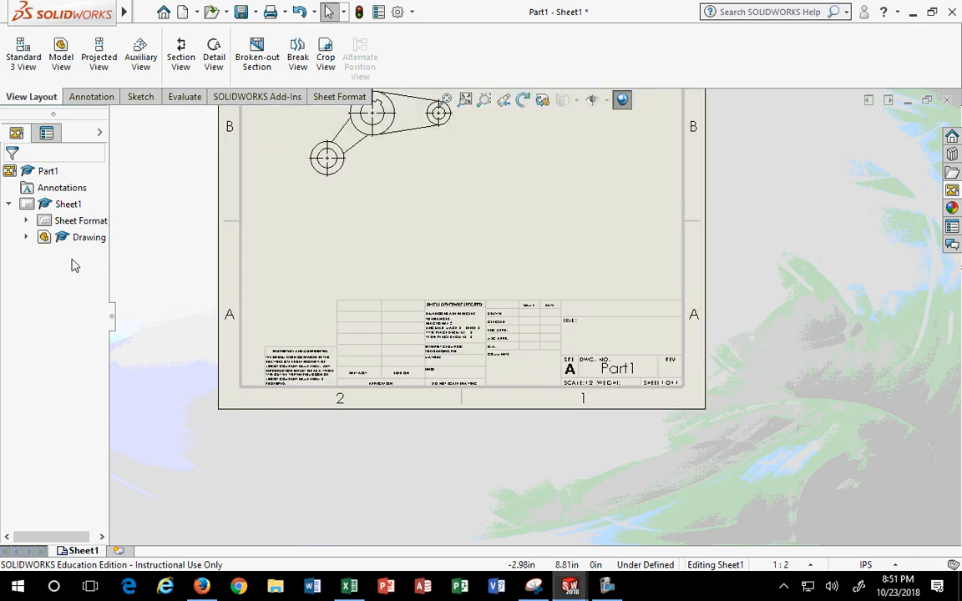
left_click(79, 220)
right_click(83, 221)
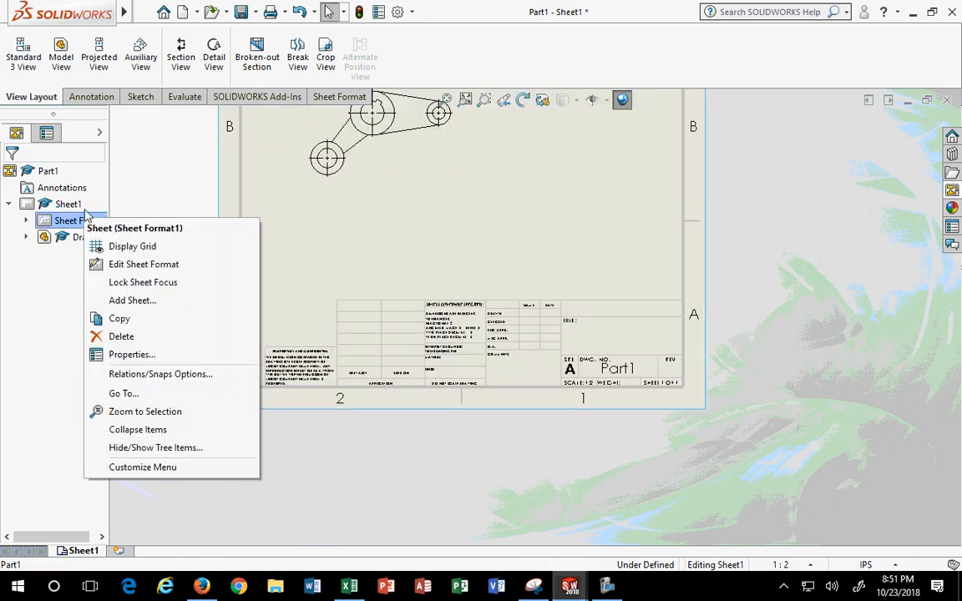
left_click(124, 265)
left_click_drag(278, 275, 556, 395)
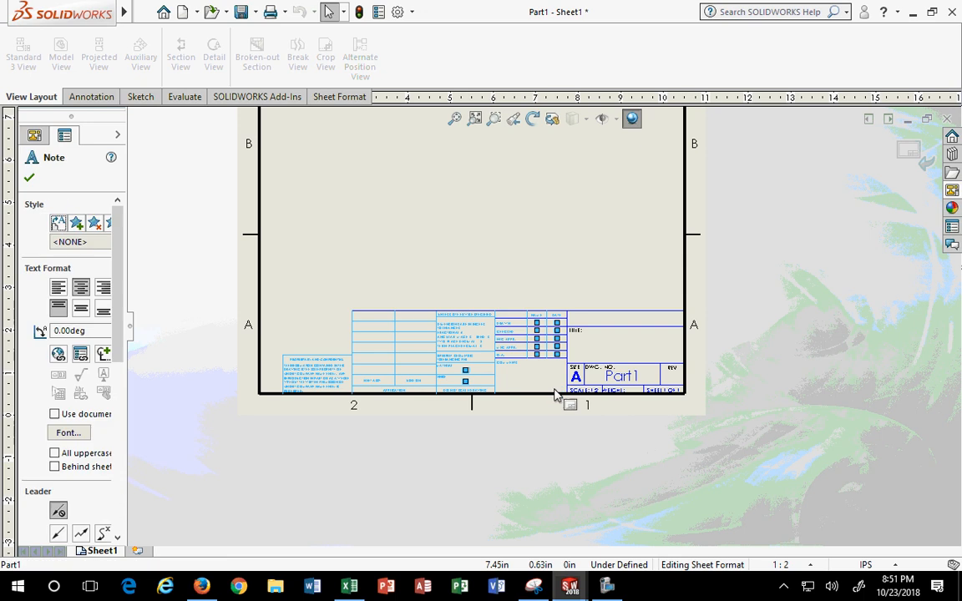
key("Delete")
Delete the leftover horizontal approval-row lines and the long horizontal line along the title block's upper edge.
scroll(534, 364, "up", 3)
scroll(535, 363, "down", 4)
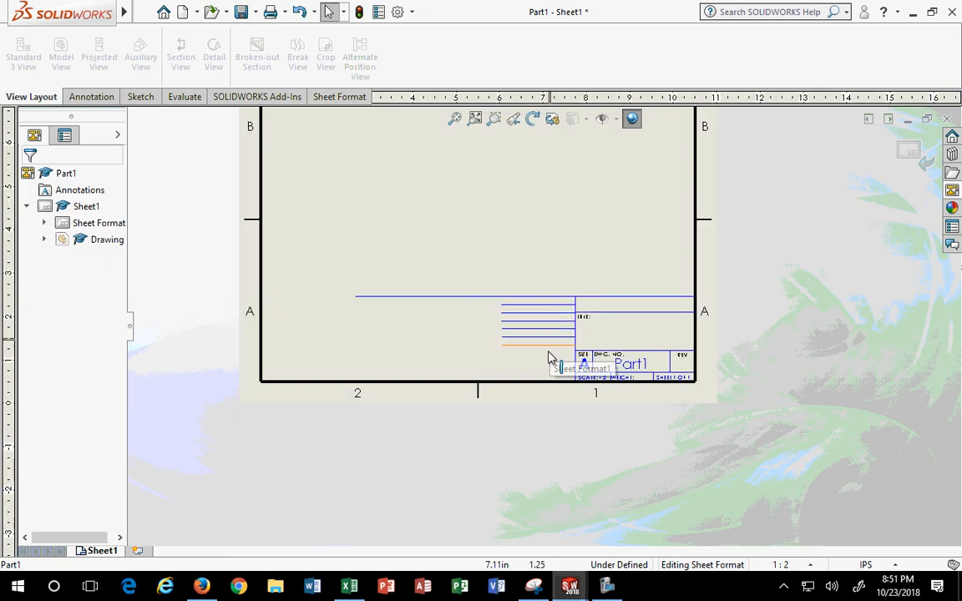
left_click_drag(538, 352, 518, 304)
key("Delete")
scroll(616, 327, "down", 2)
left_click(384, 290)
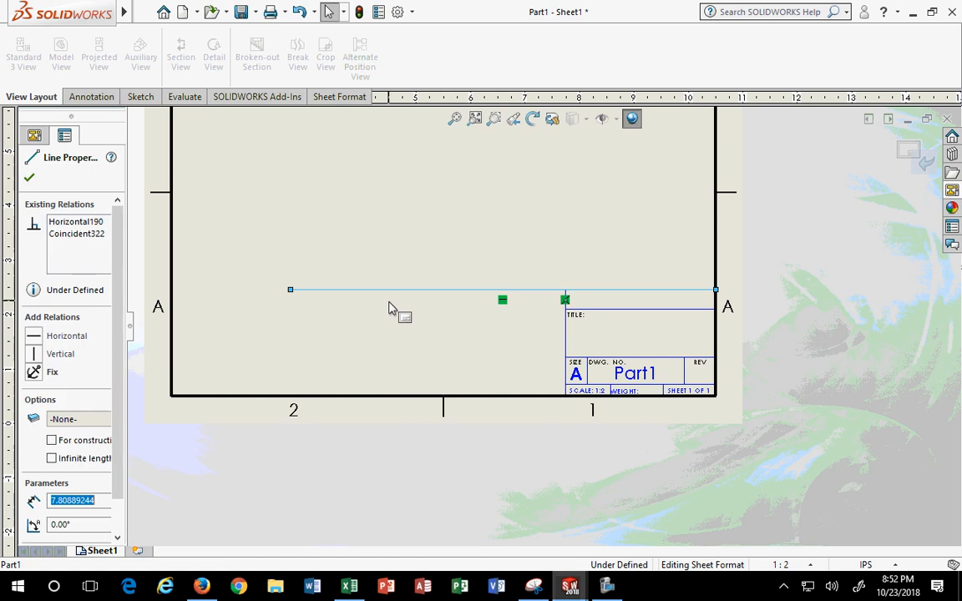
key("Delete")
Delete the TITLE label and the horizontal line above it from the title block.
left_click_drag(616, 304, 722, 352)
key("Delete")
scroll(716, 360, "down", 2)
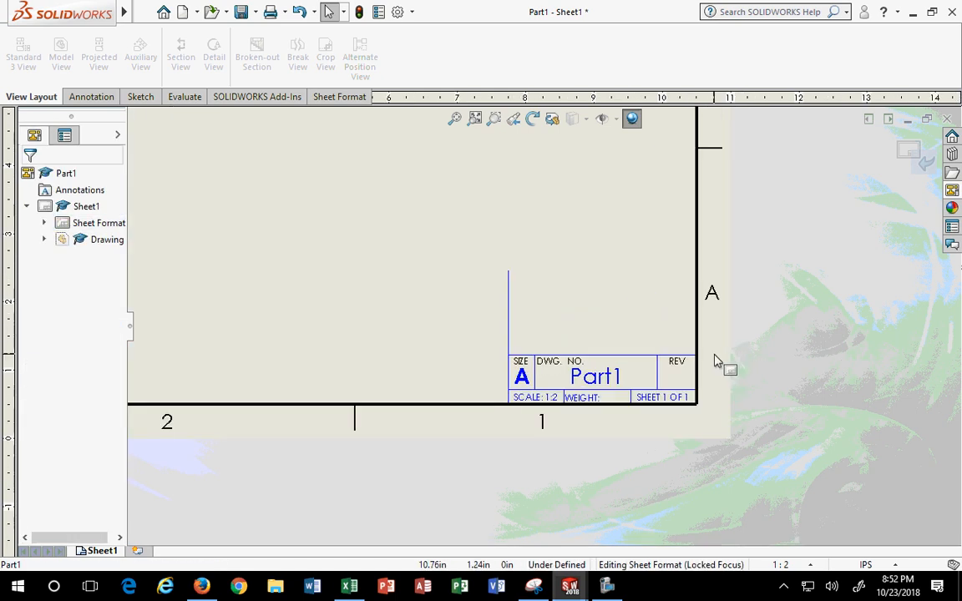
left_click(573, 314)
key("Delete")
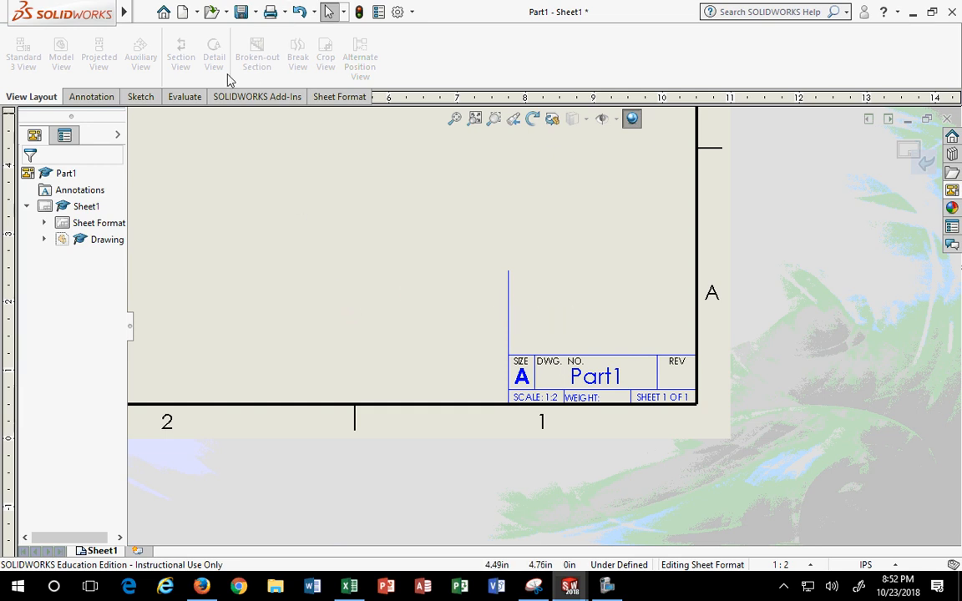
Trim the vertical line protruding above the SIZE field to the closest intersection, and exit sheet format editing.
left_click(90, 97)
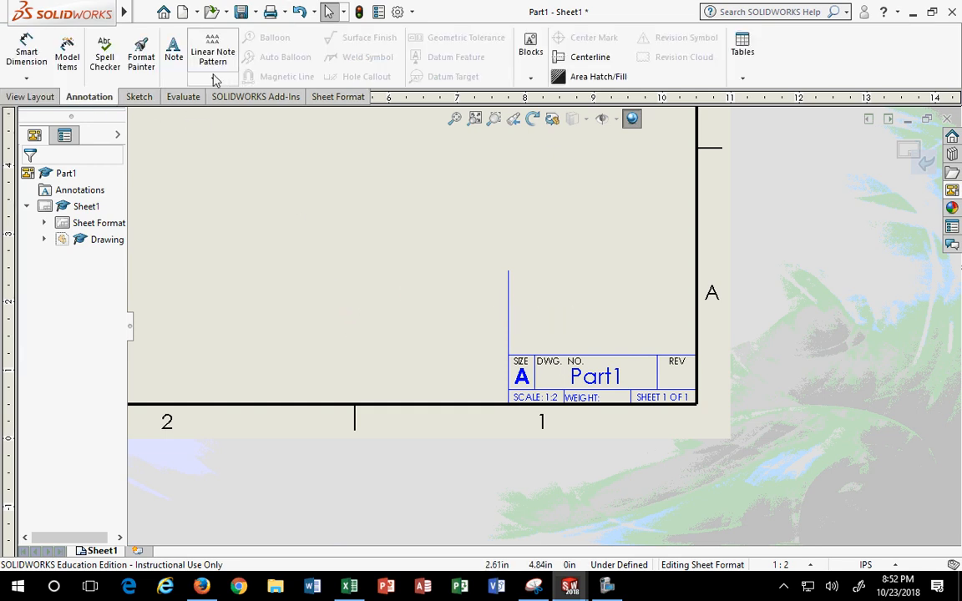
left_click(148, 98)
left_click(183, 52)
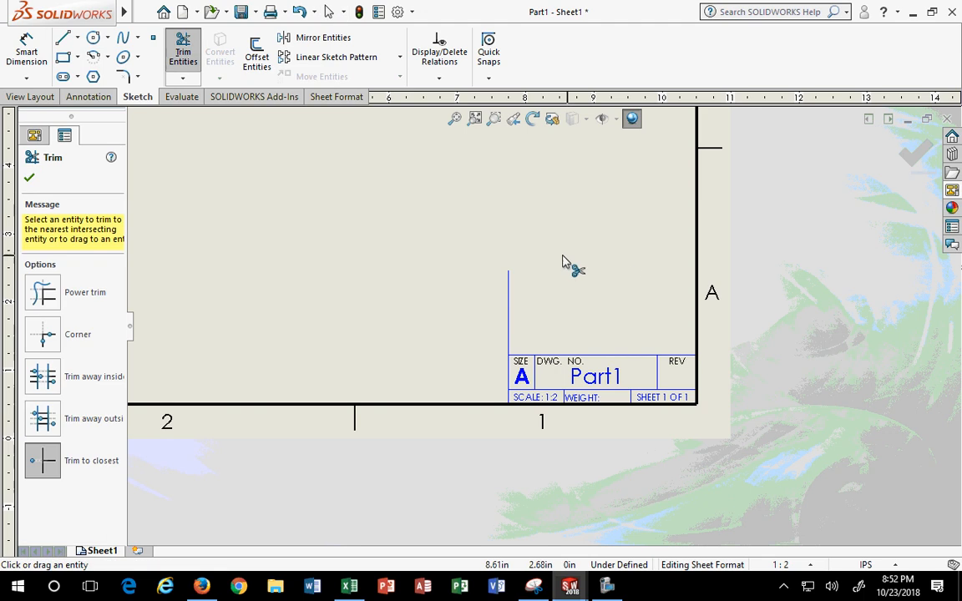
left_click(509, 281)
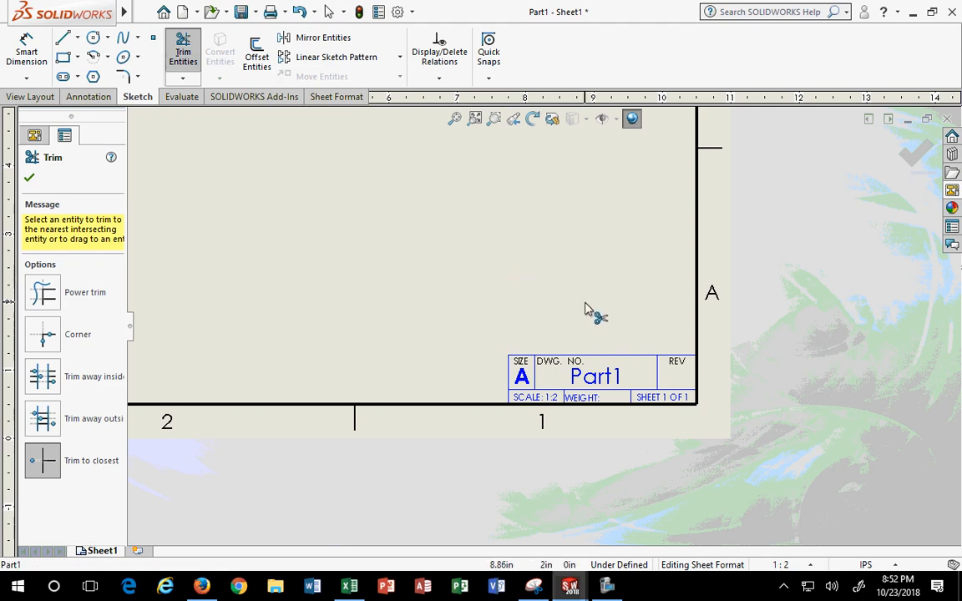
left_click(29, 178)
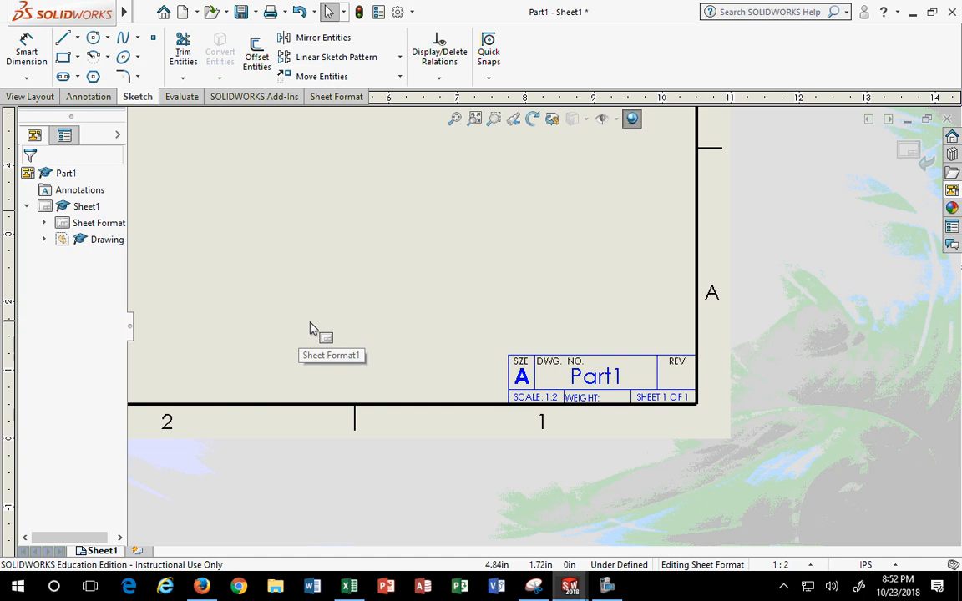
scroll(310, 328, "up", 4)
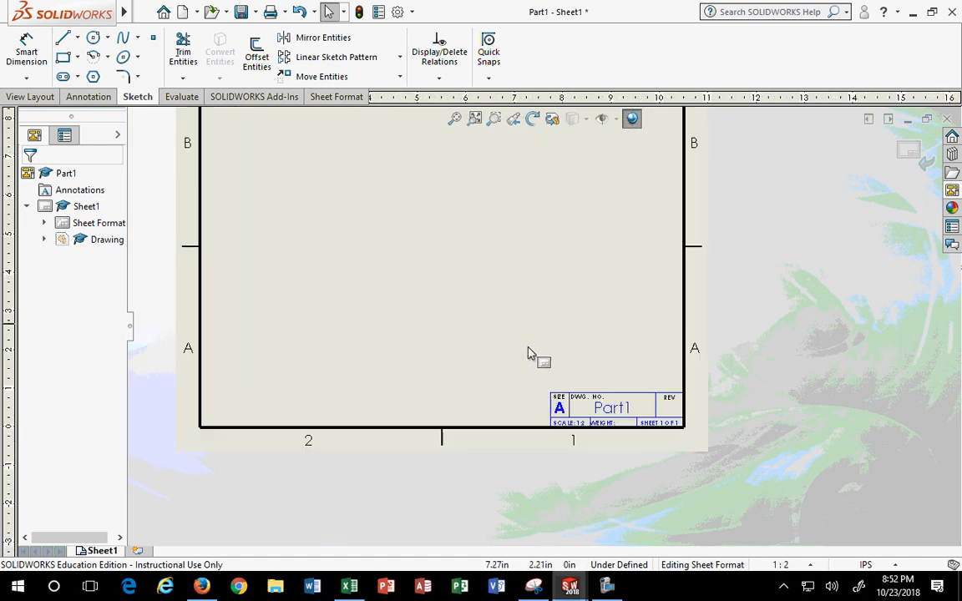
left_click(909, 151)
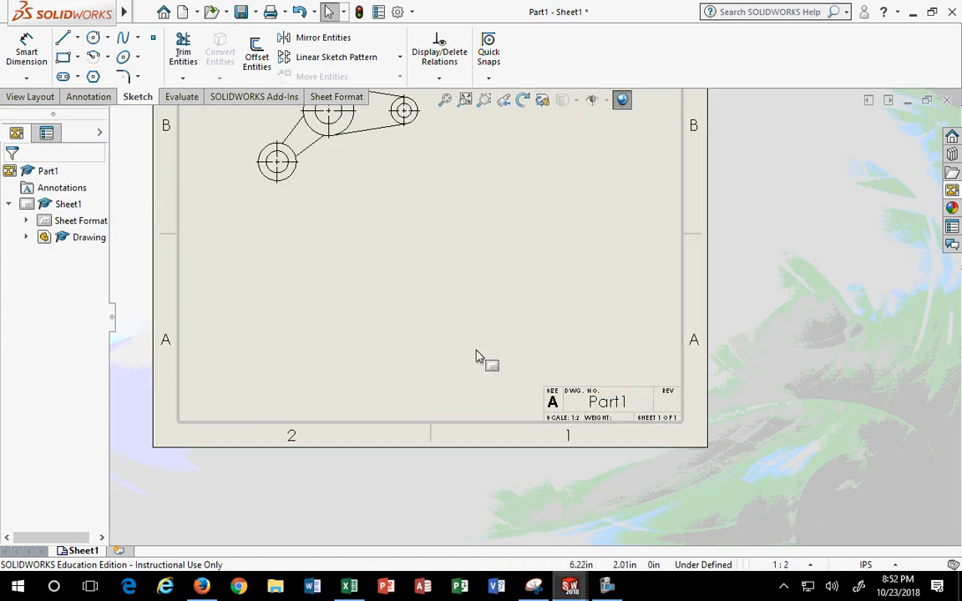
scroll(480, 359, "up", 3)
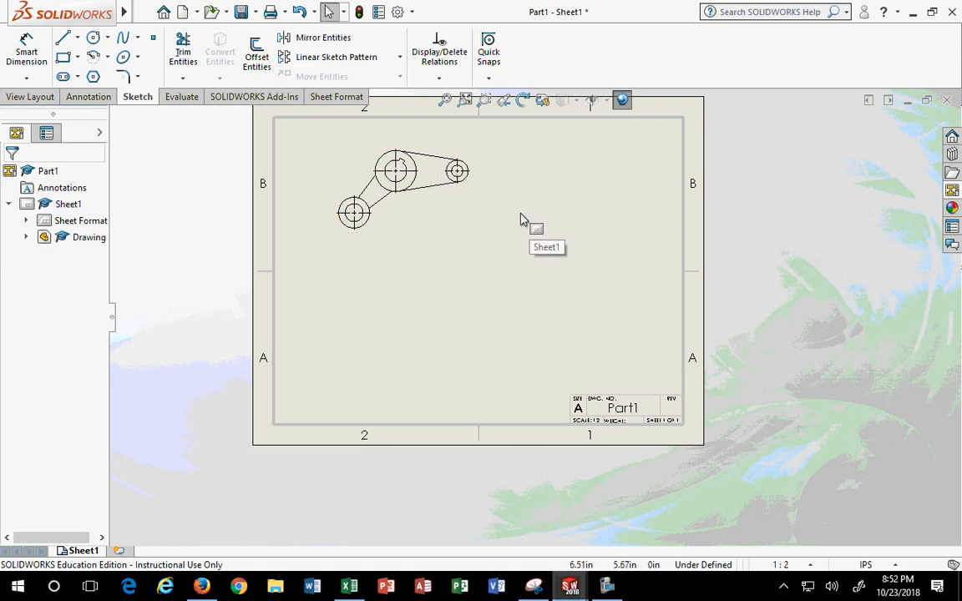
Set the sheet's zone distribution to 3 evenly sized rows and 3 columns and apply the change.
right_click(71, 224)
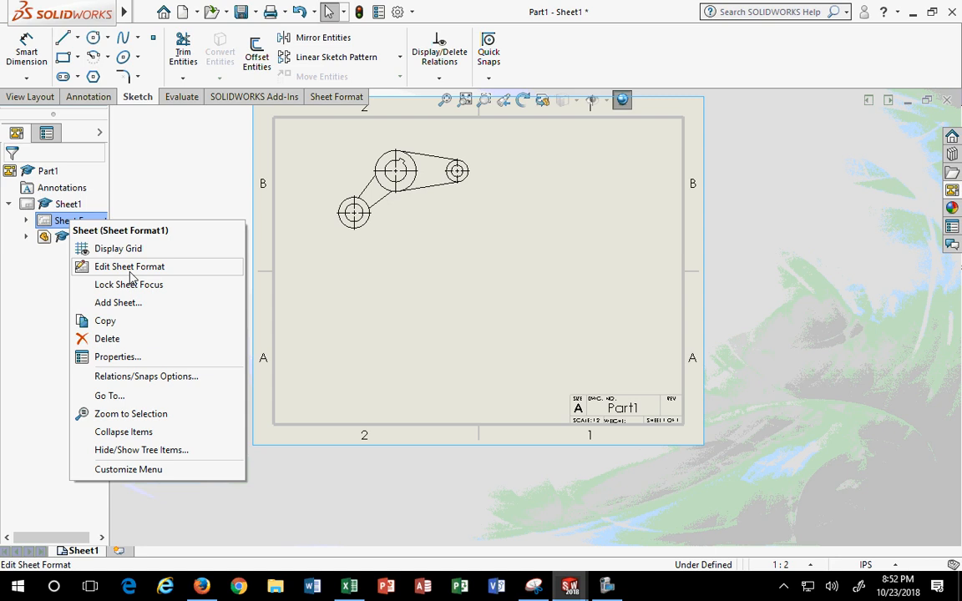
left_click(118, 356)
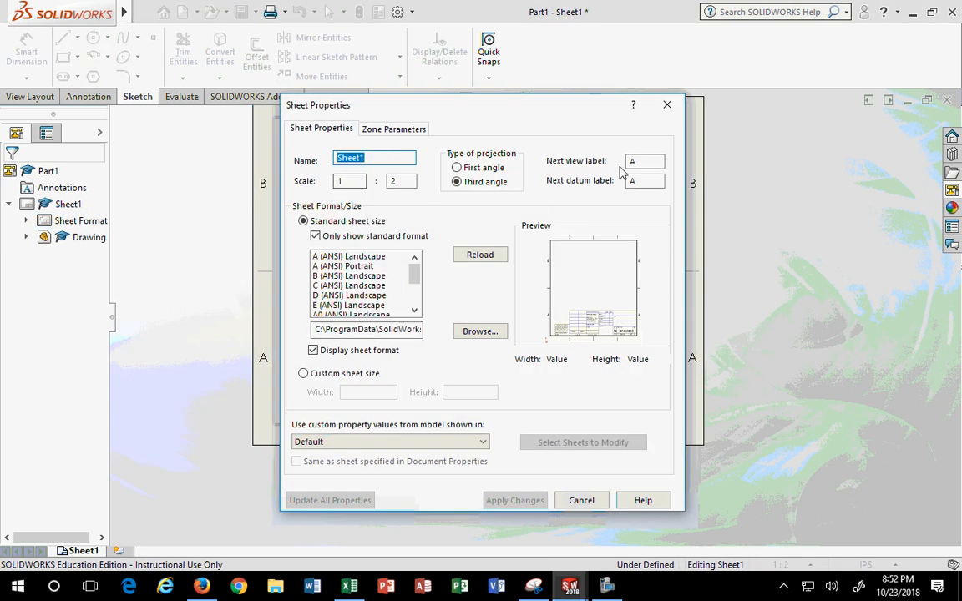
left_click_drag(498, 110, 269, 89)
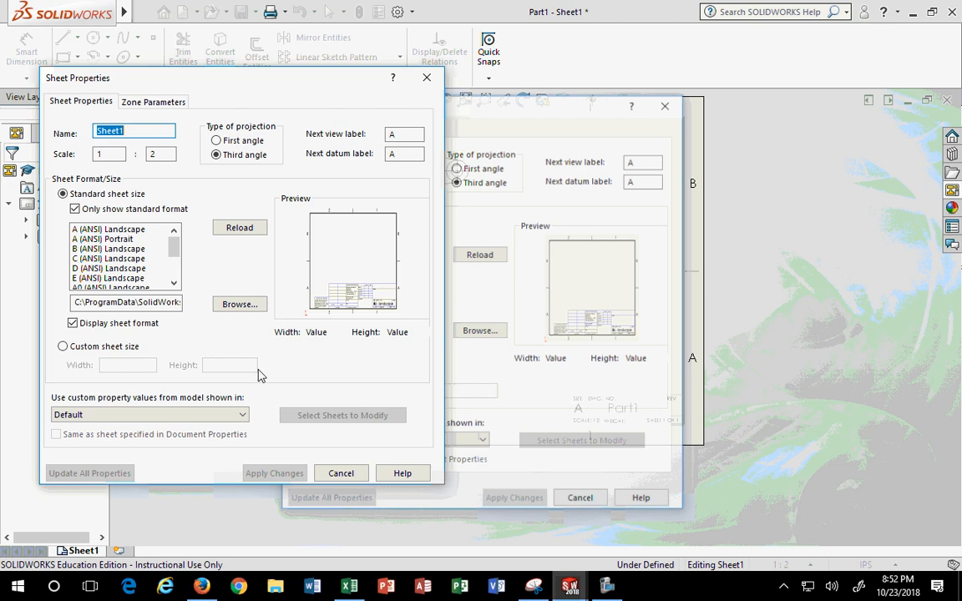
left_click(164, 104)
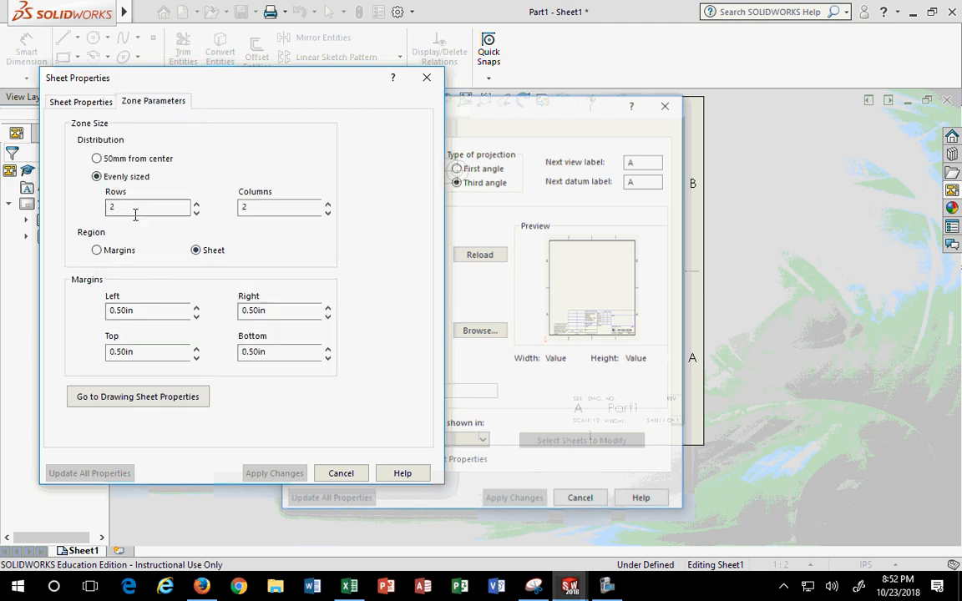
left_click(546, 146)
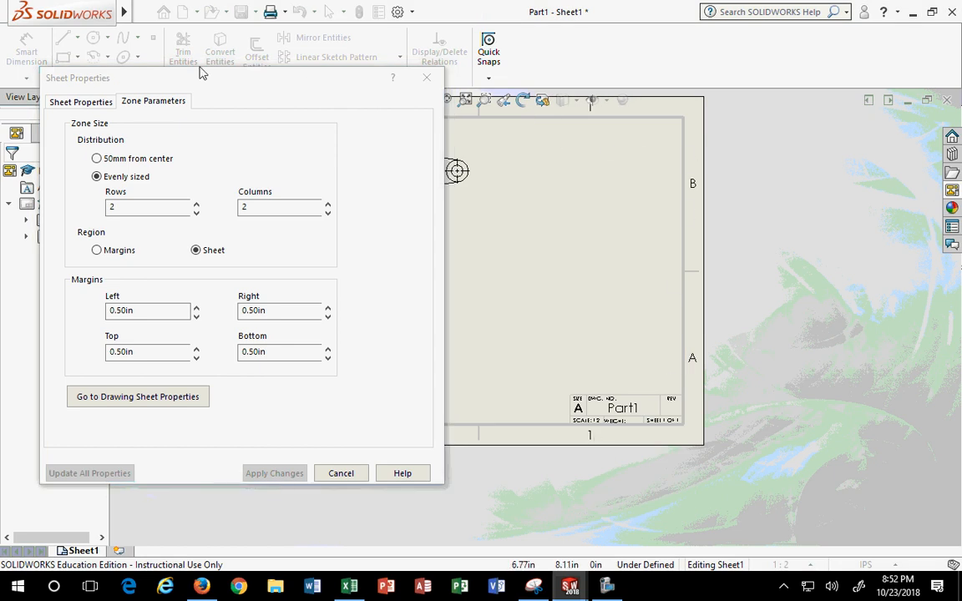
mouse_move(201, 74)
left_mouse_down()
mouse_move(694, 217)
mouse_move(739, 307)
mouse_move(725, 302)
left_mouse_up()
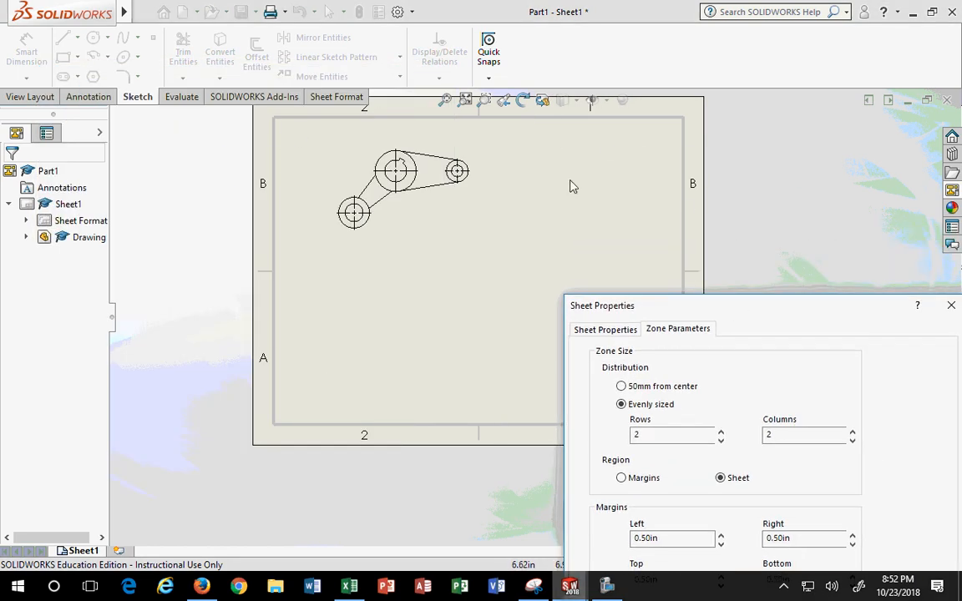
left_click_drag(793, 302, 365, 106)
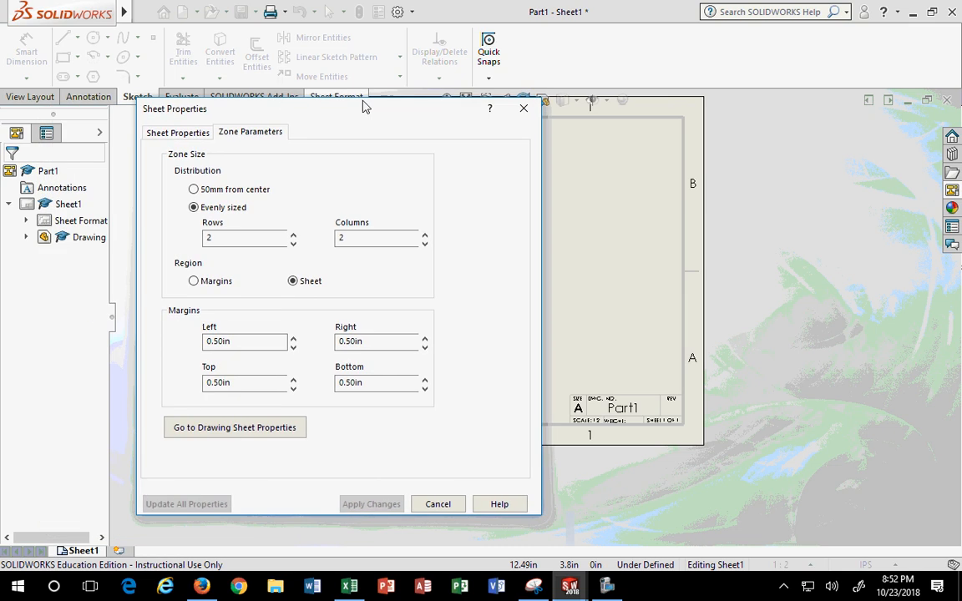
left_click(293, 238)
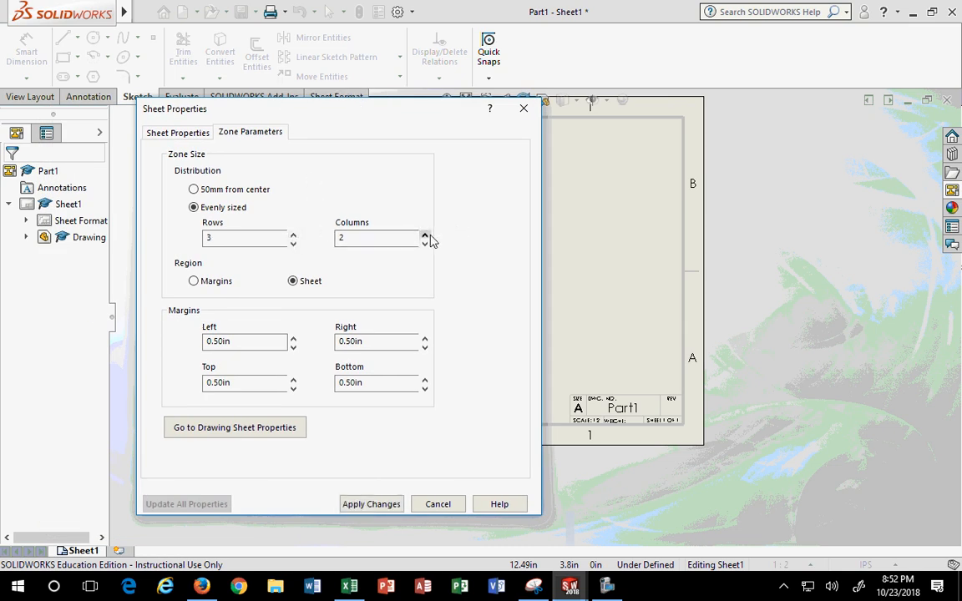
mouse_move(427, 118)
left_mouse_down()
mouse_move(707, 167)
mouse_move(776, 134)
left_mouse_up()
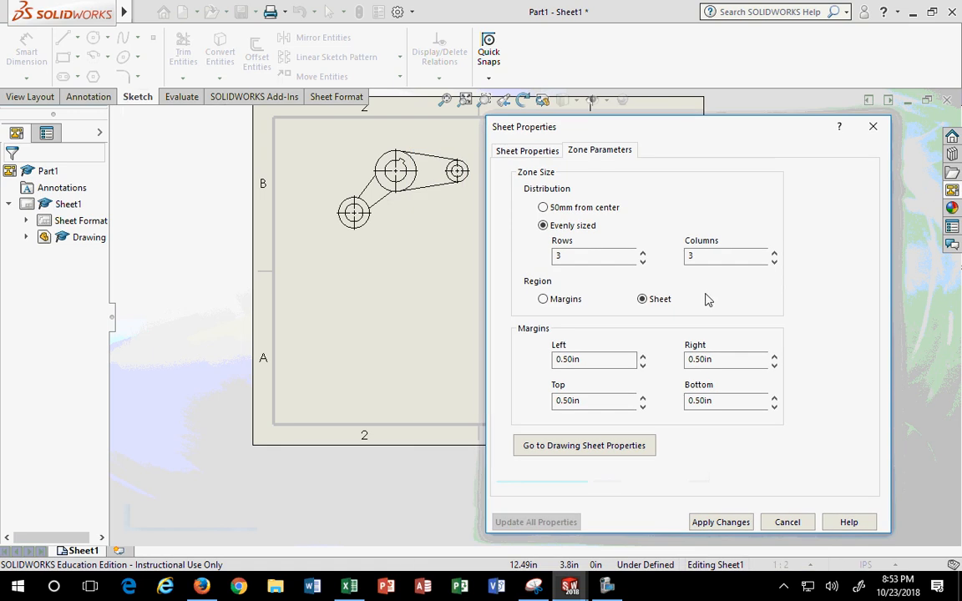
left_click(739, 523)
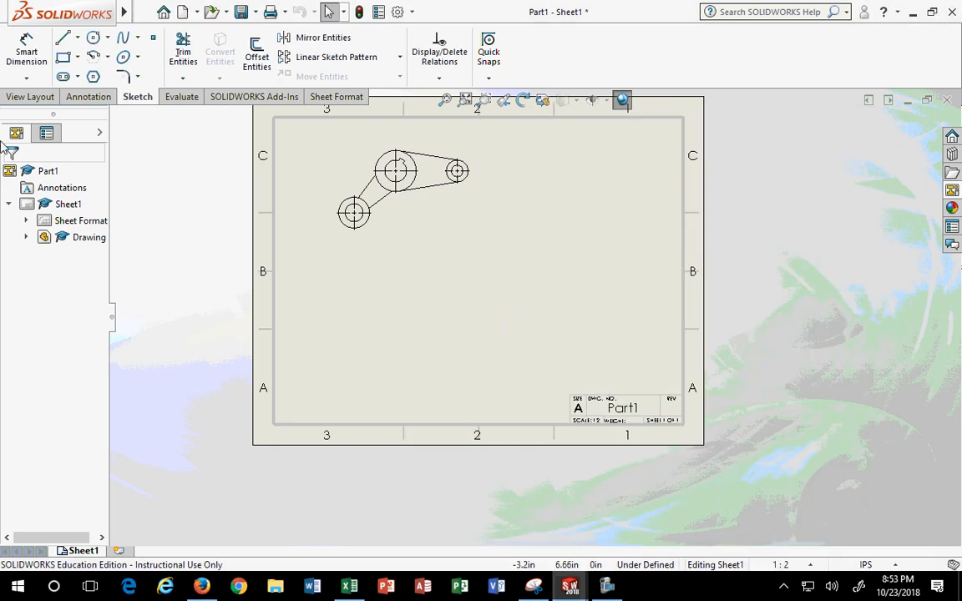
Set the sheet's zones back to 2 rows and 2 columns with Sheet as the region, and apply the change.
right_click(80, 221)
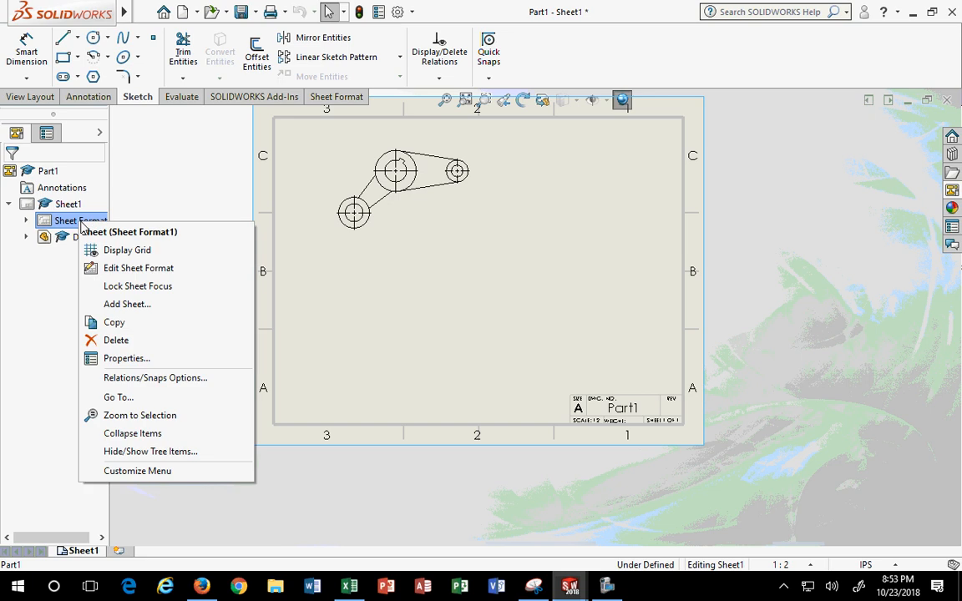
left_click(127, 358)
left_click(599, 151)
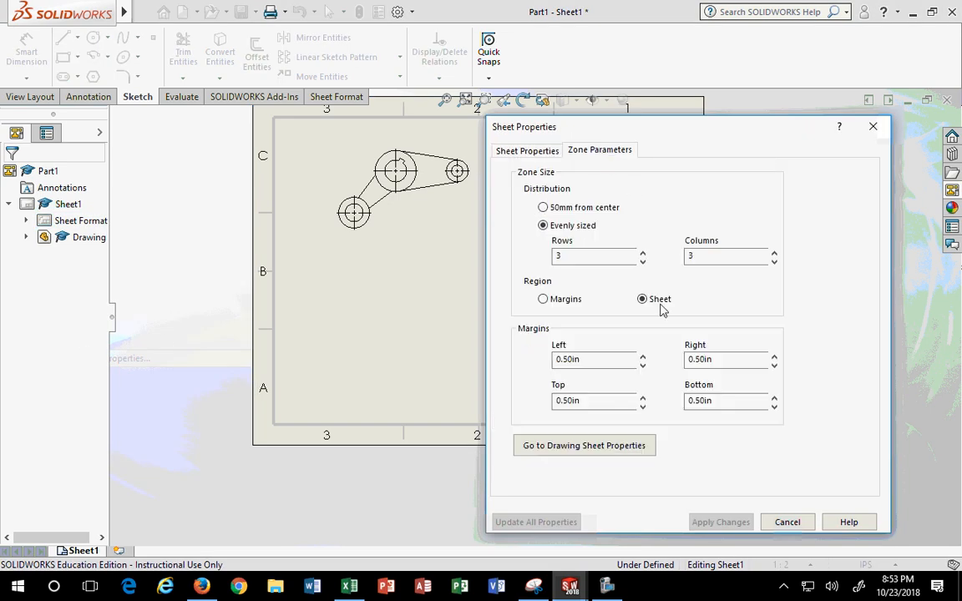
left_click(544, 301)
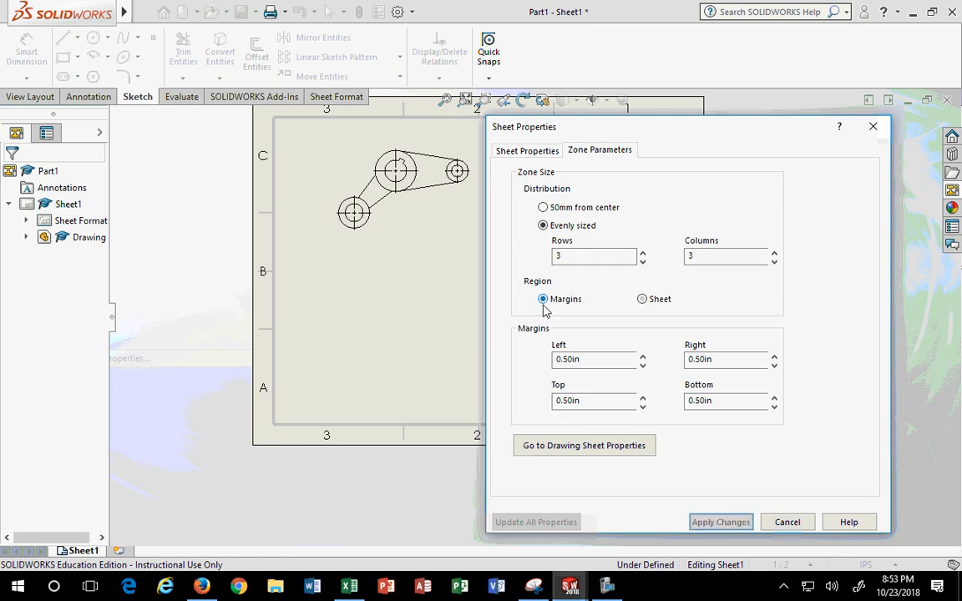
left_click(642, 262)
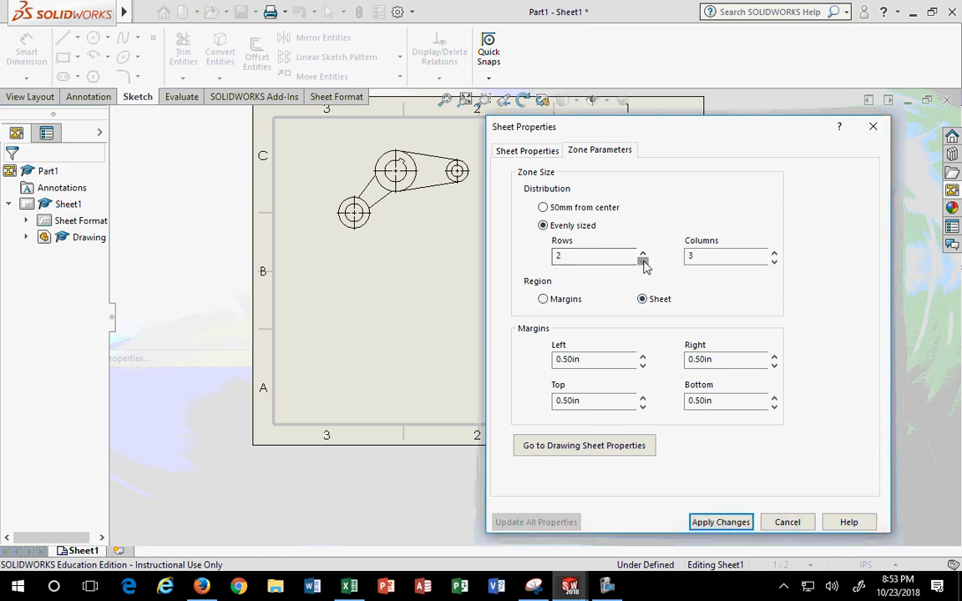
left_click(774, 261)
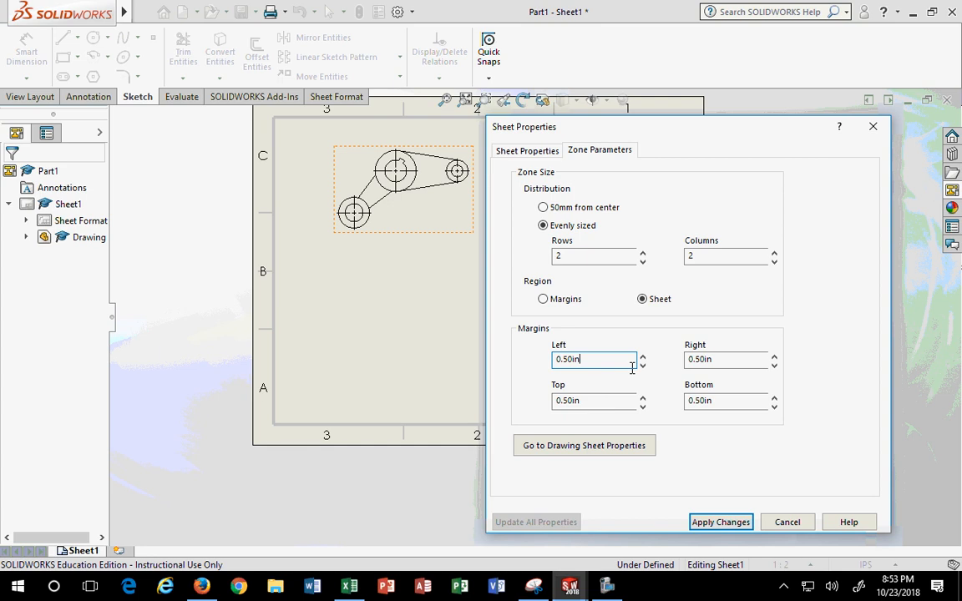
left_click(715, 521)
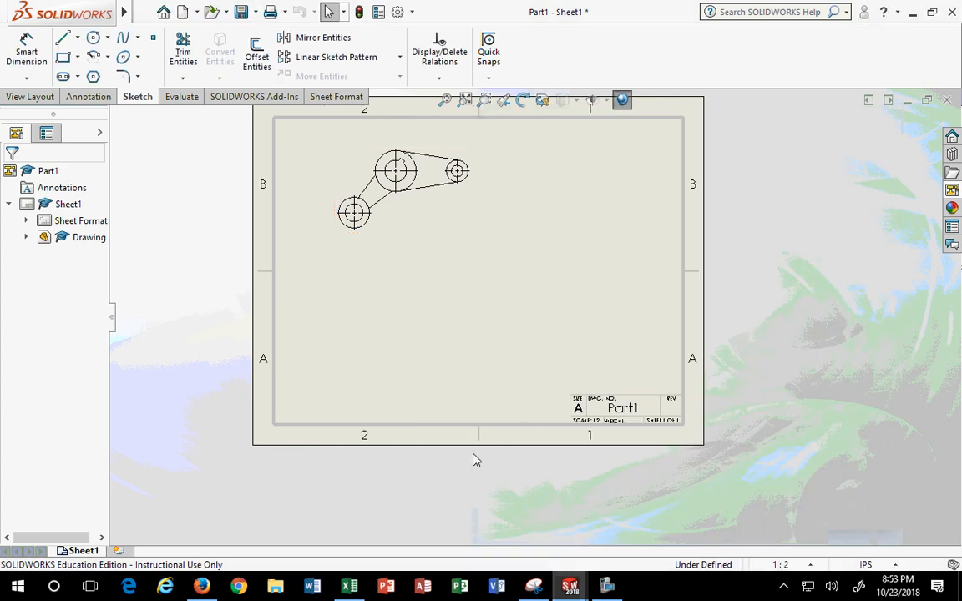
Move the bracket view slightly left and down on the sheet, and widen the side pane to show its scale settings.
scroll(471, 331, "up", 1)
scroll(660, 351, "down", 3)
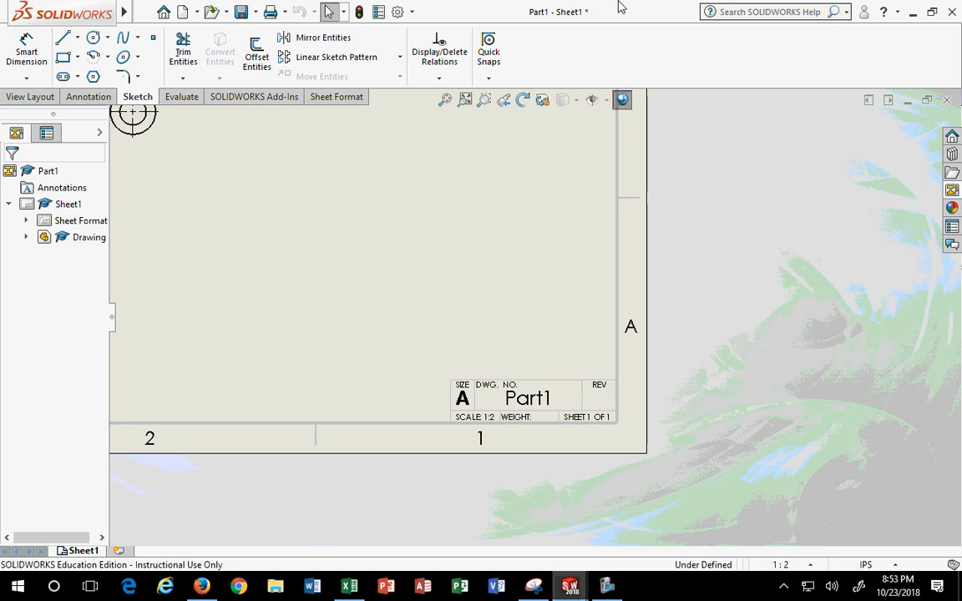
scroll(505, 393, "down", 1)
scroll(501, 386, "up", 5)
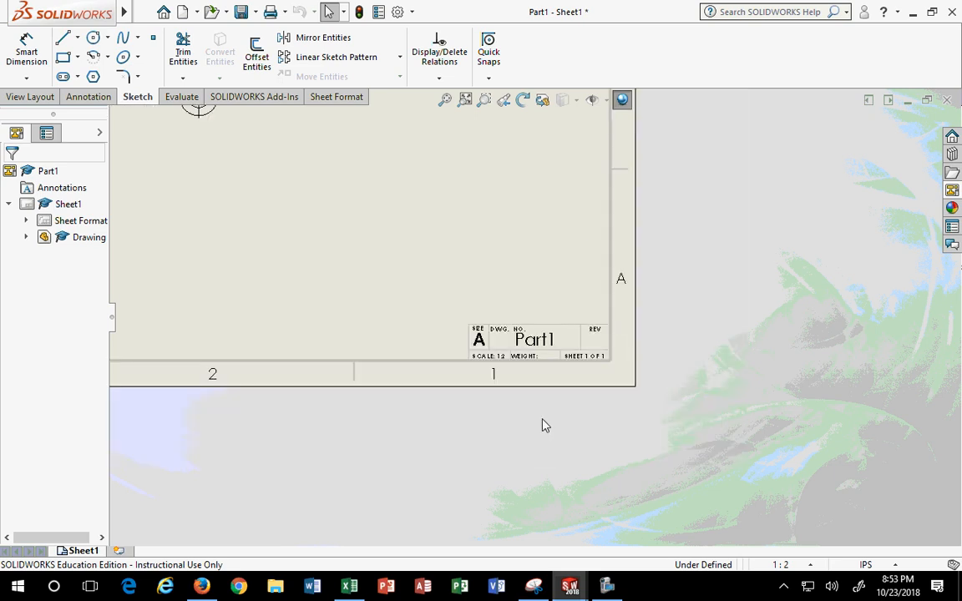
scroll(479, 292, "down", 3)
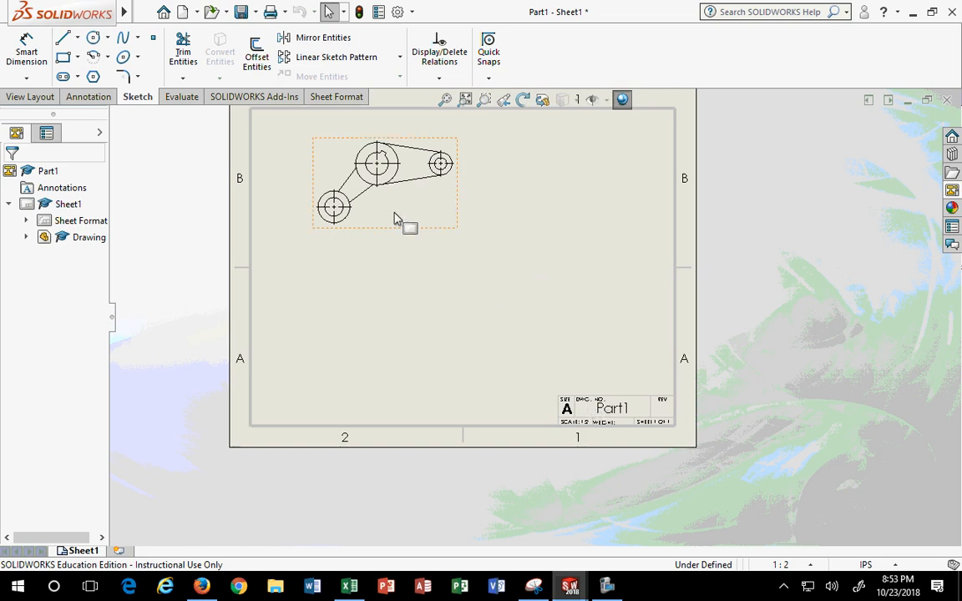
left_click_drag(399, 229, 380, 236)
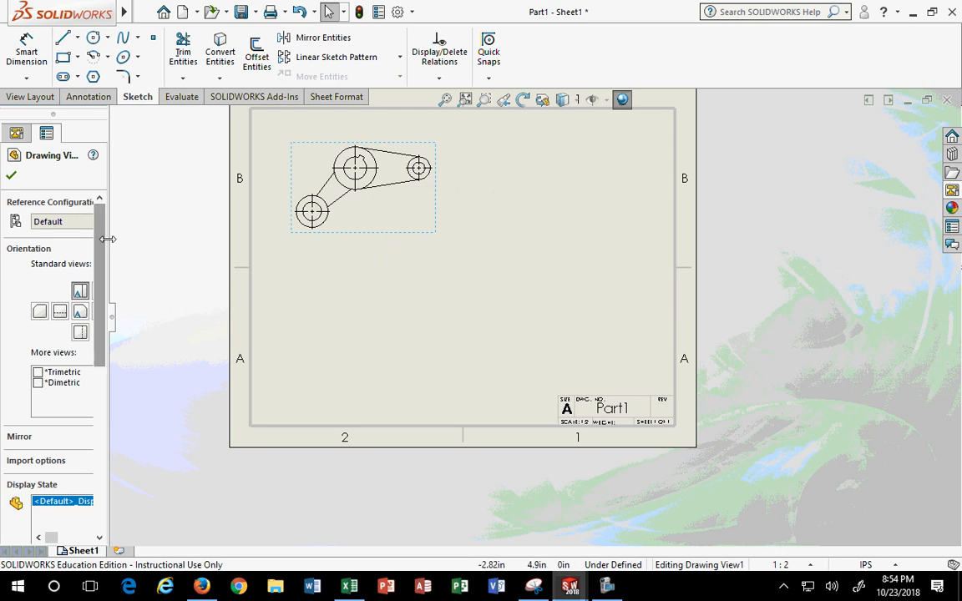
left_click_drag(107, 236, 194, 238)
scroll(138, 307, "down", 5)
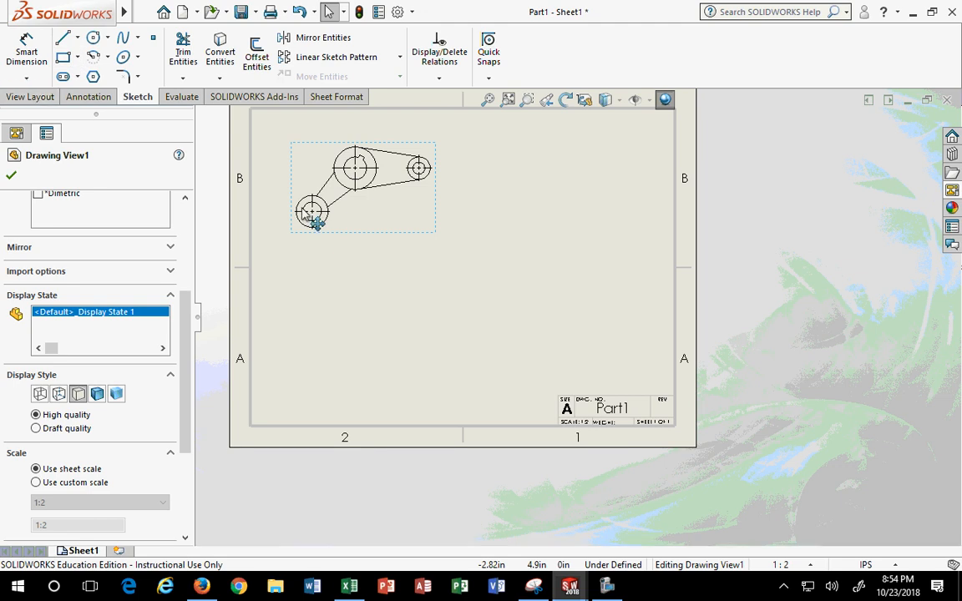
left_click(16, 133)
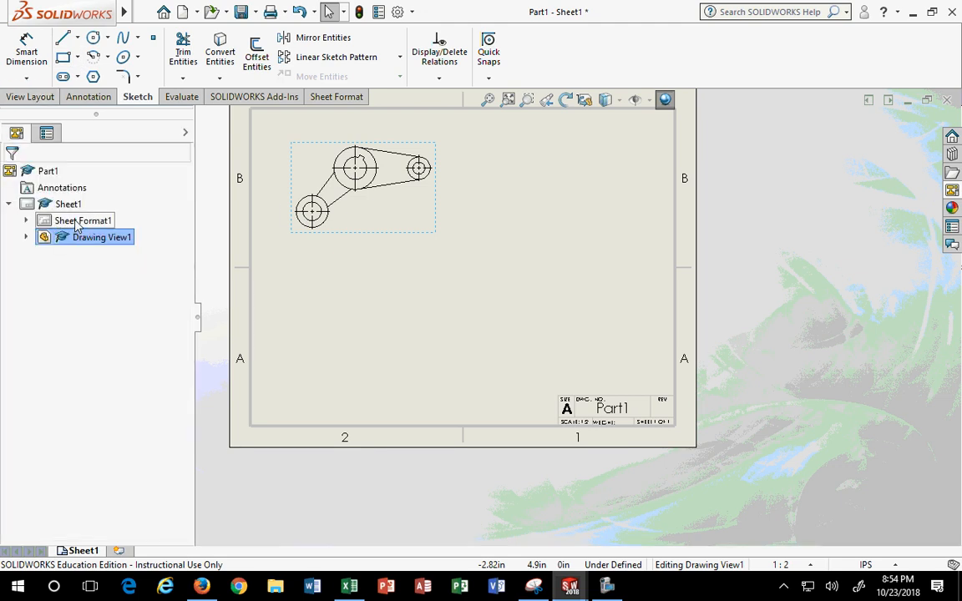
left_click(80, 221)
right_click(78, 221)
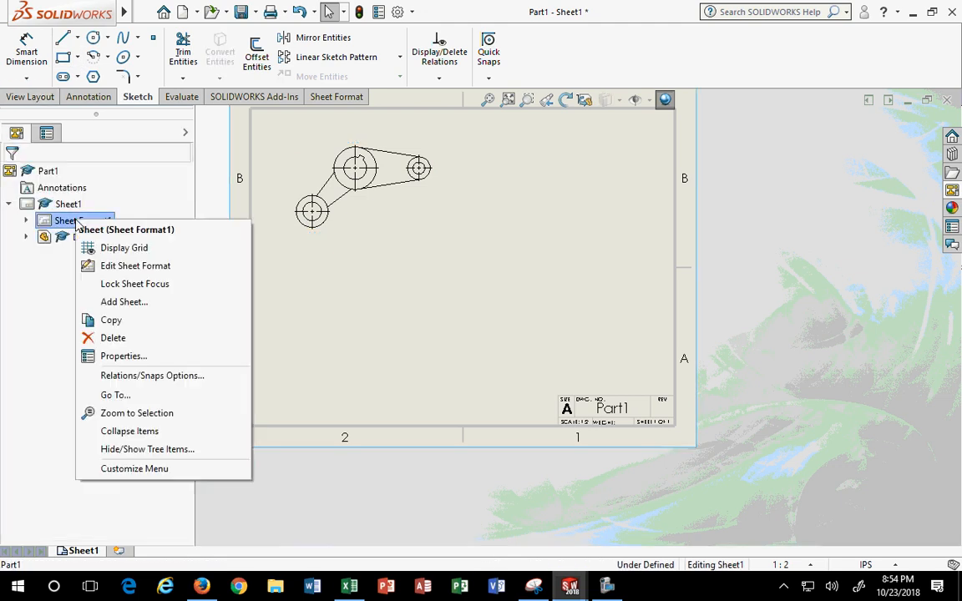
left_click(123, 267)
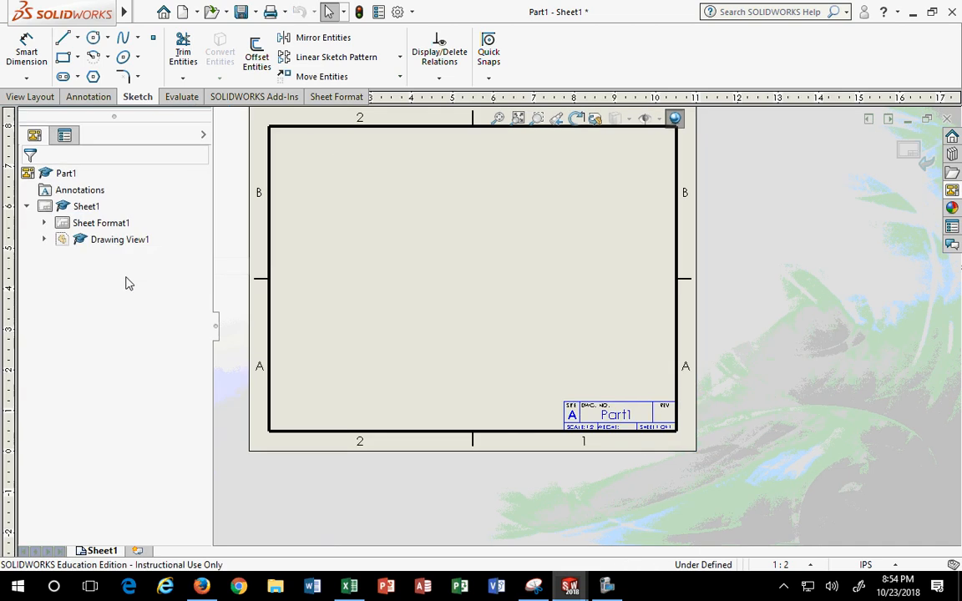
left_click(911, 152)
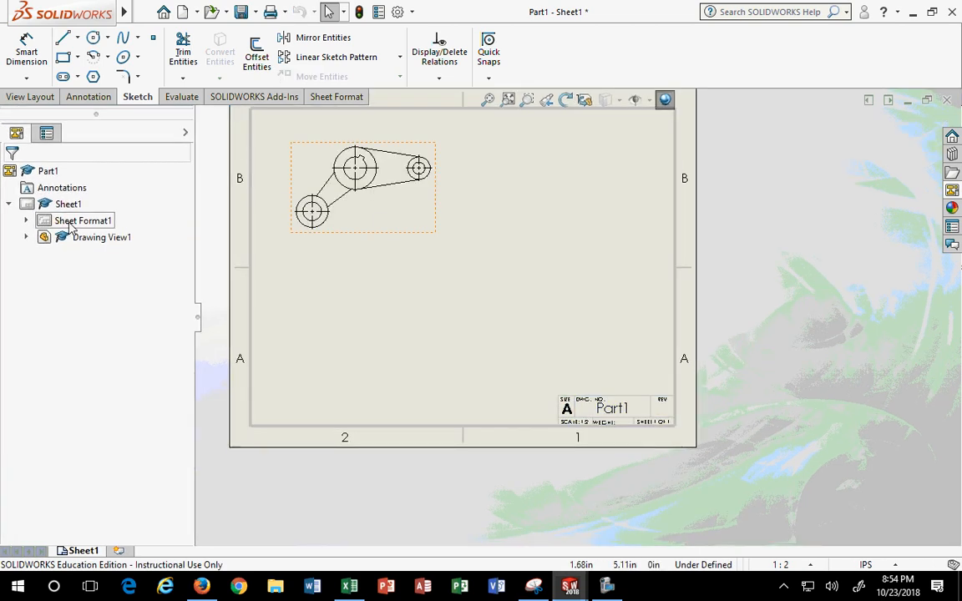
Set the sheet scale to 1:1 in the sheet properties and apply it.
right_click(72, 224)
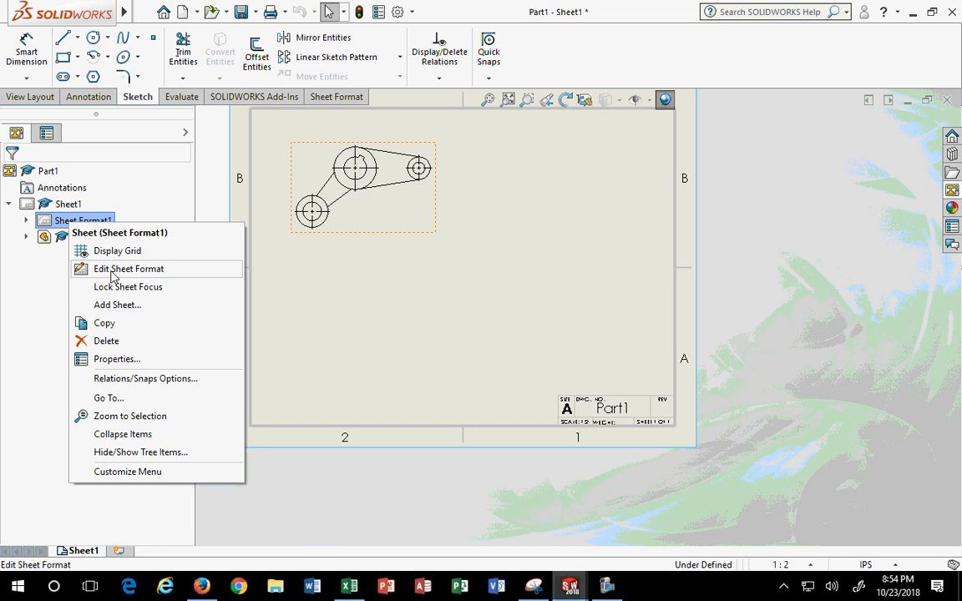
left_click(71, 359)
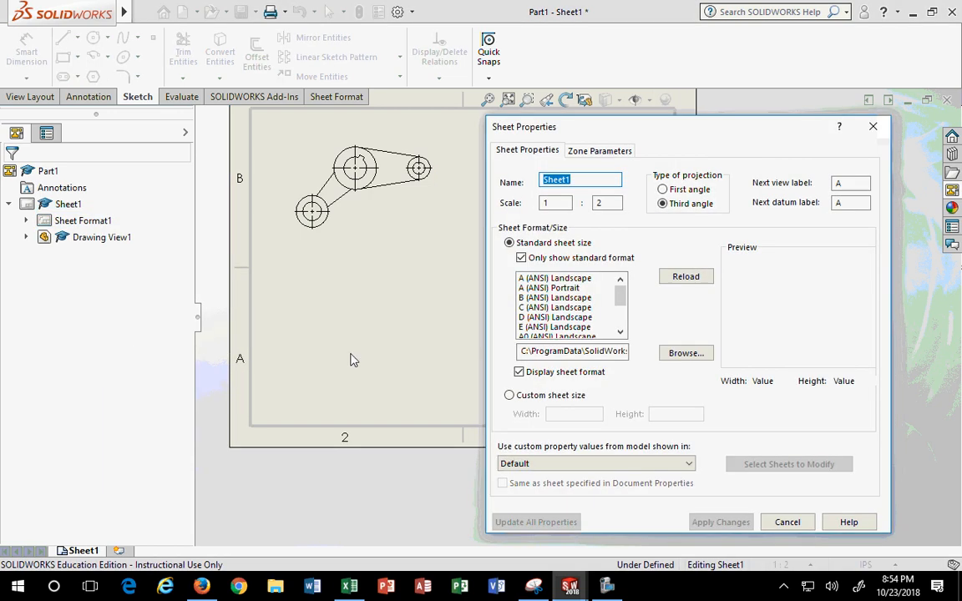
left_click(566, 205)
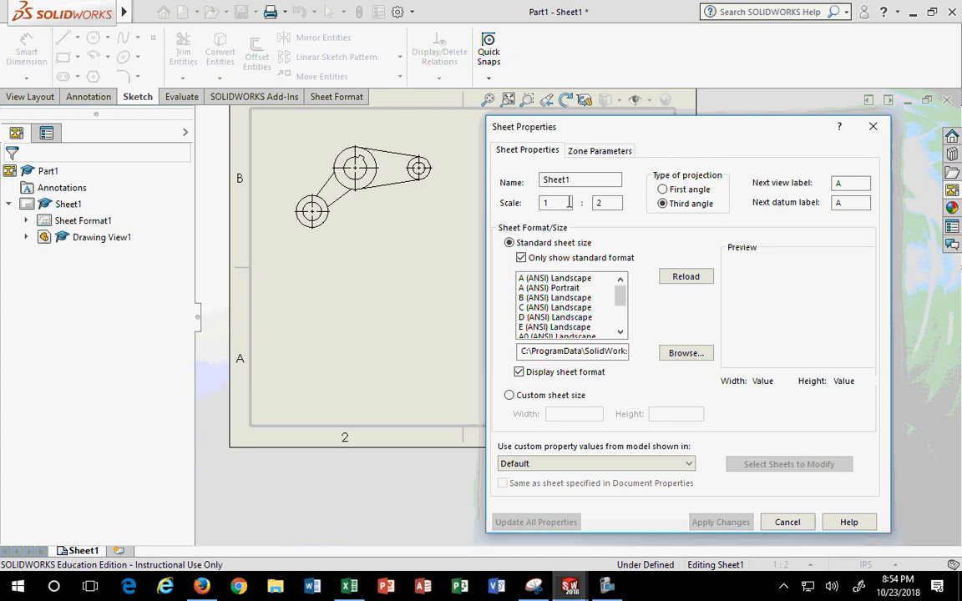
key("Tab")
type("1")
key("Return")
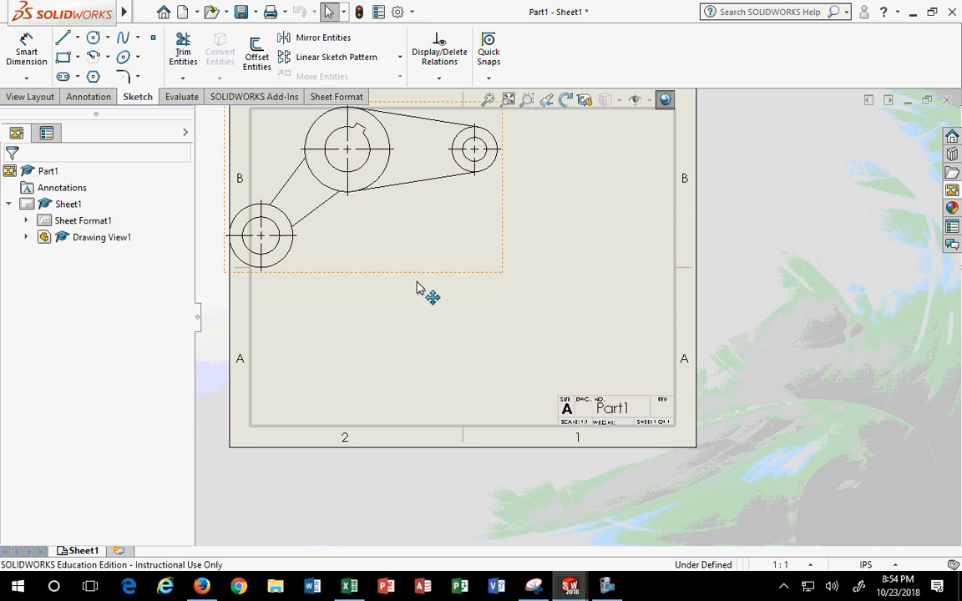
Move the bracket view right and down so it lies fully inside the sheet border, and close its properties.
left_click_drag(478, 287, 480, 298)
scroll(479, 294, "up", 3)
scroll(478, 293, "down", 1)
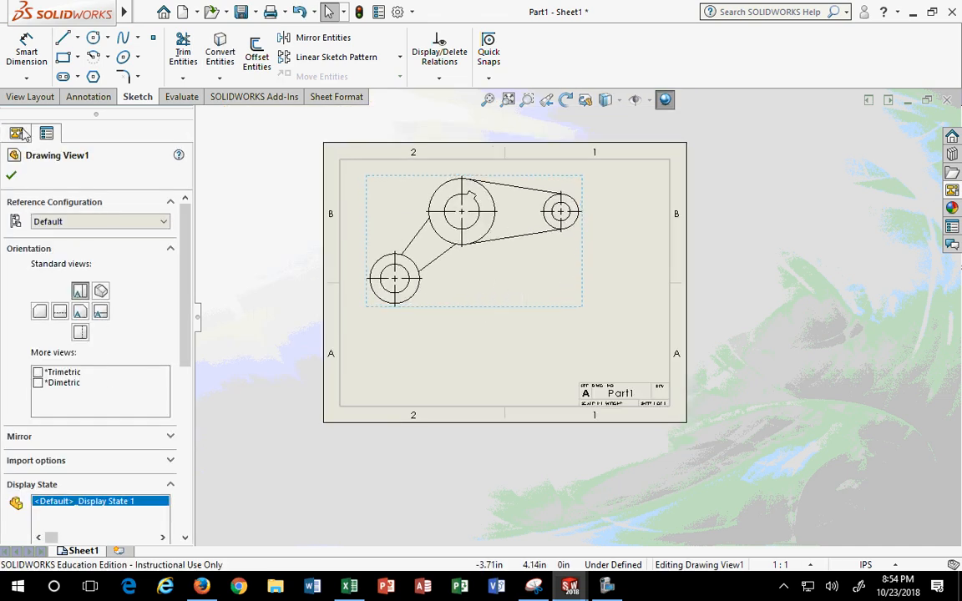
left_click(11, 174)
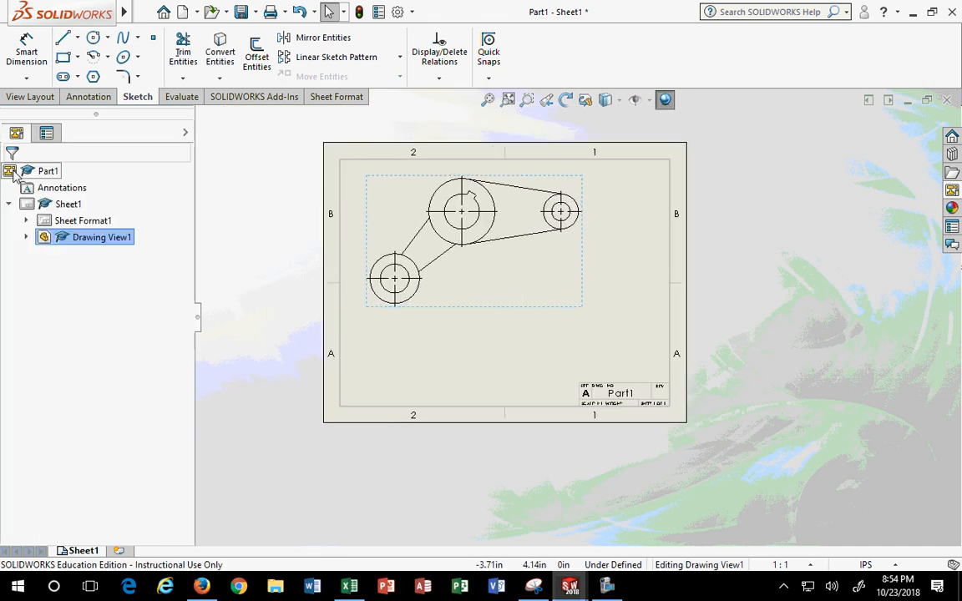
Set the sheet scale to 3:4 in the sheet properties and apply it.
right_click(82, 221)
left_click(175, 365)
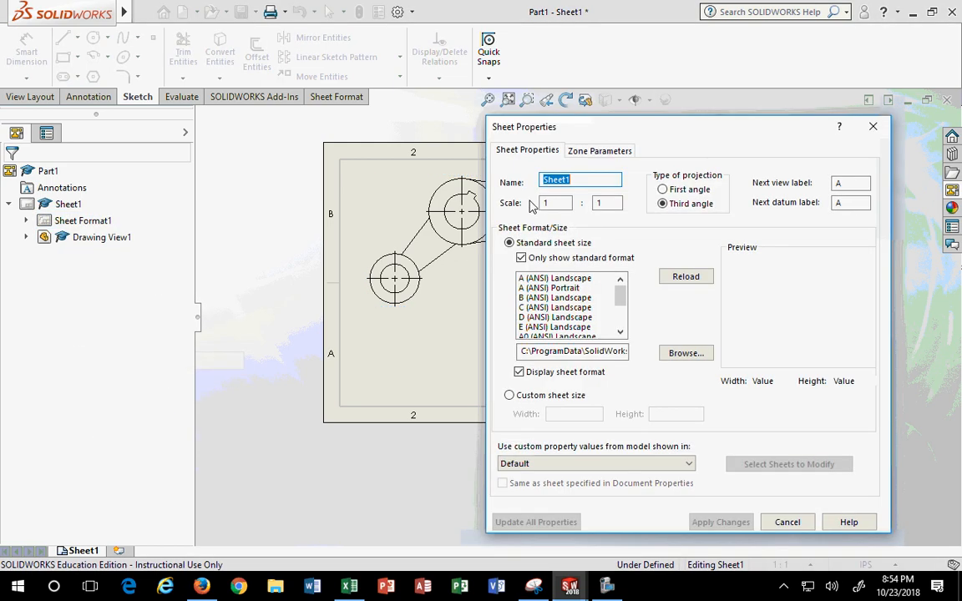
key("Tab")
type("3")
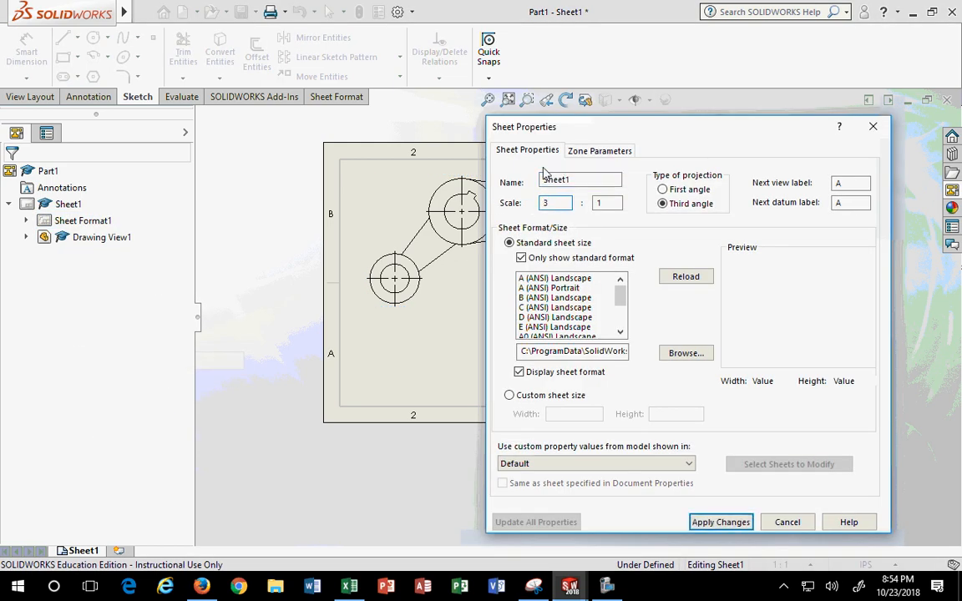
key("Tab")
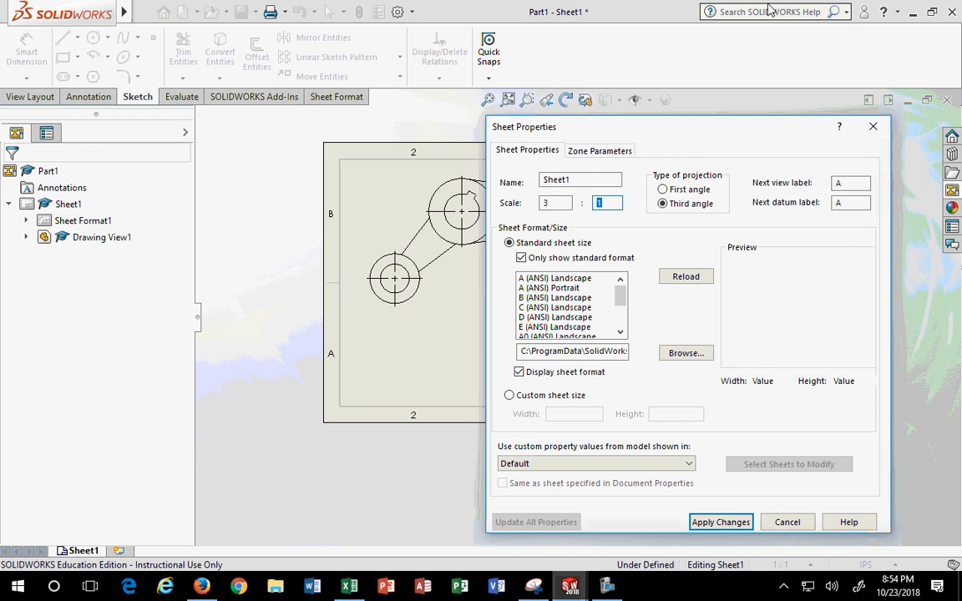
left_click(719, 522)
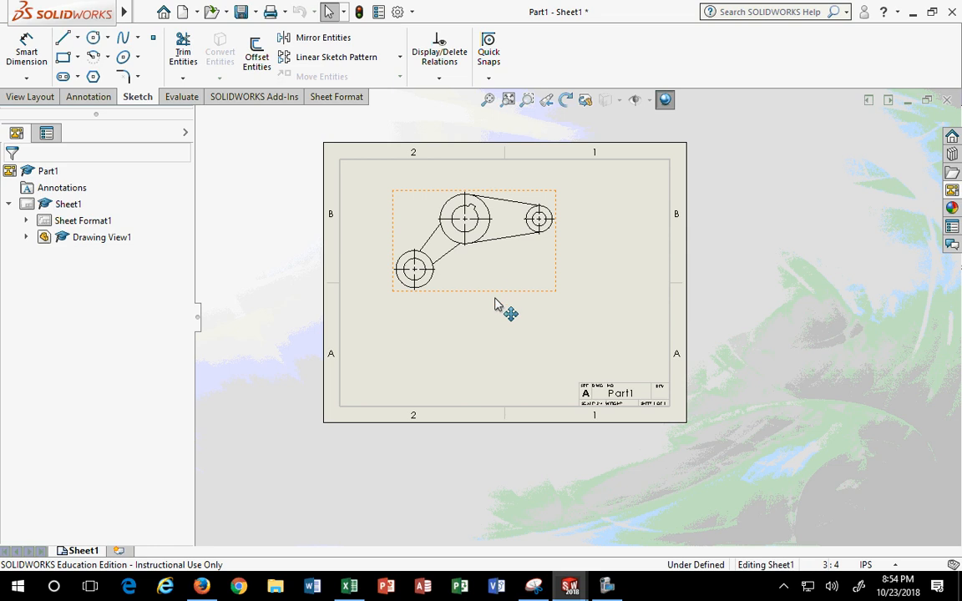
Move the bracket view slightly left and up on the sheet and deselect it.
mouse_move(494, 305)
left_mouse_down()
mouse_move(477, 253)
mouse_move(502, 282)
mouse_move(487, 297)
left_mouse_up()
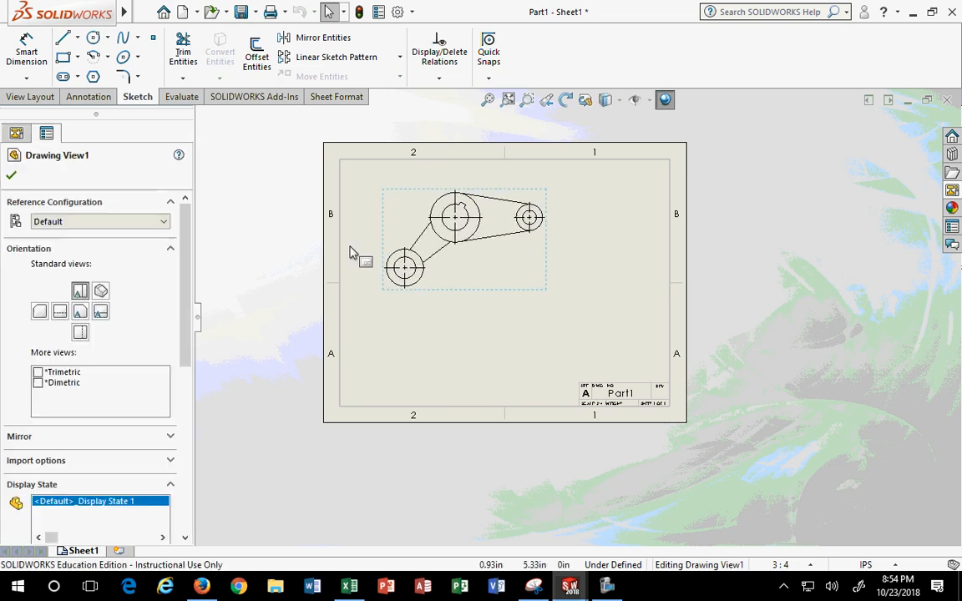
left_click(350, 254)
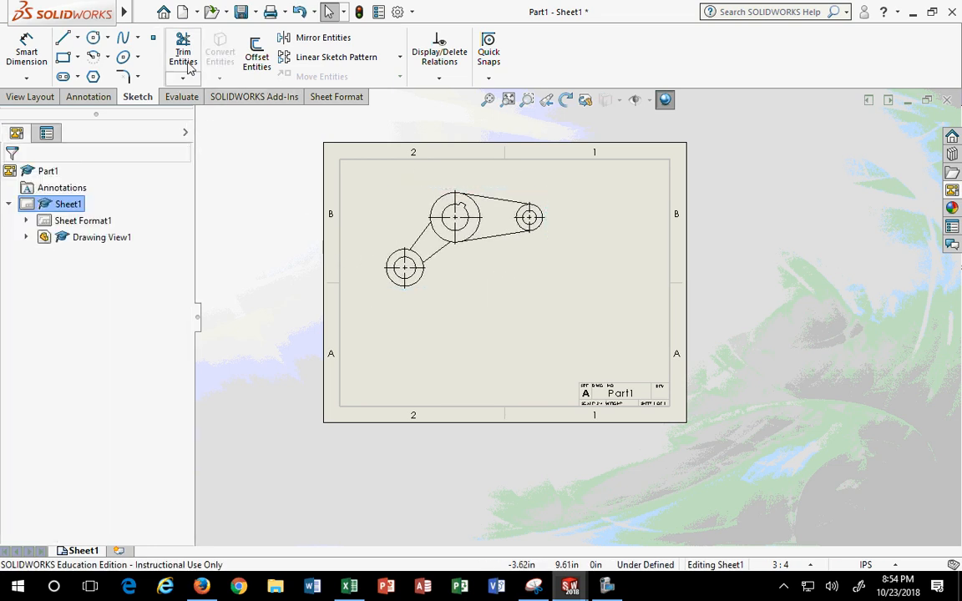
Compare the full-section and half-section cutting line options of the Section View command, and leave it without placing a section.
left_click(25, 97)
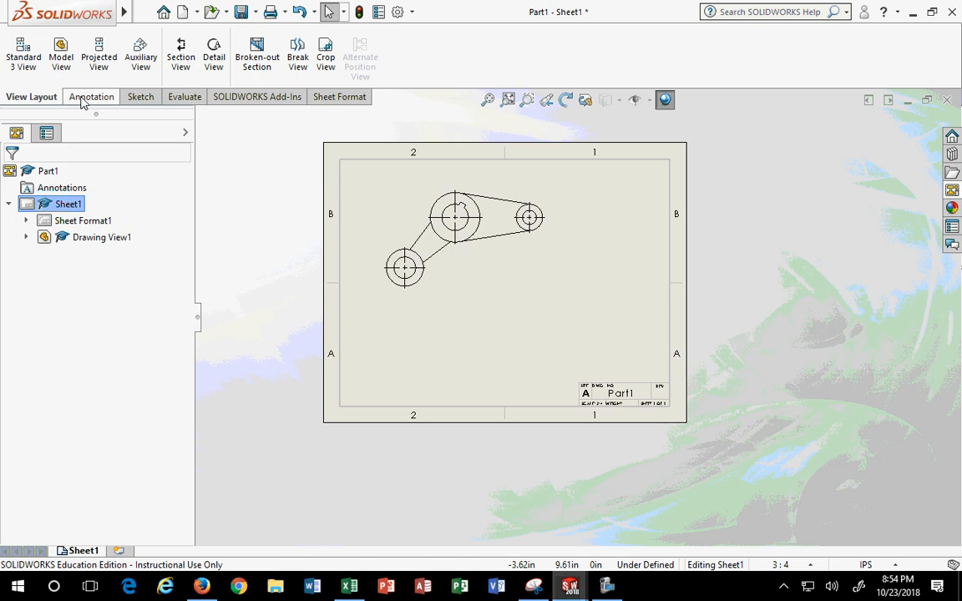
left_click(180, 60)
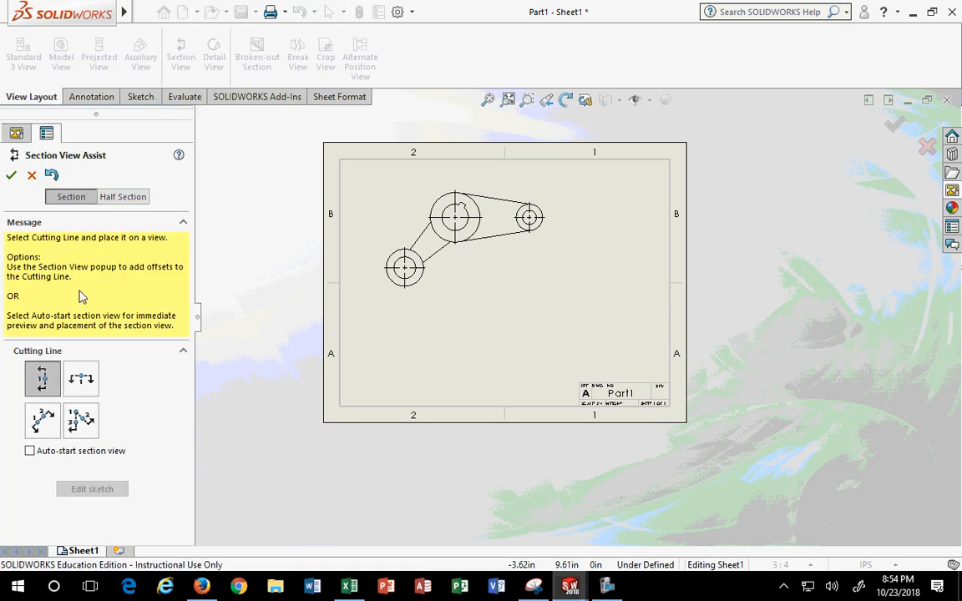
left_click(130, 198)
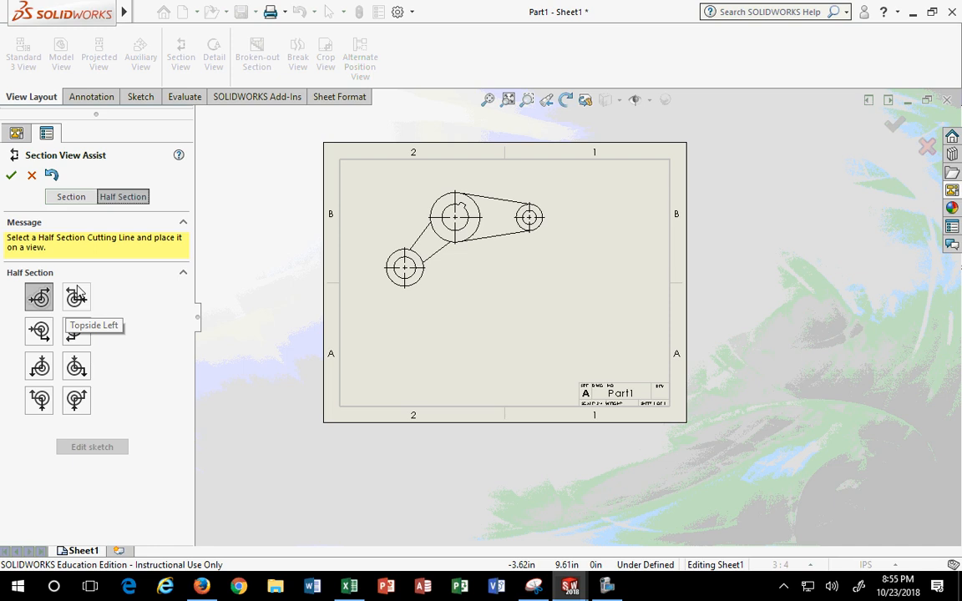
left_click(71, 198)
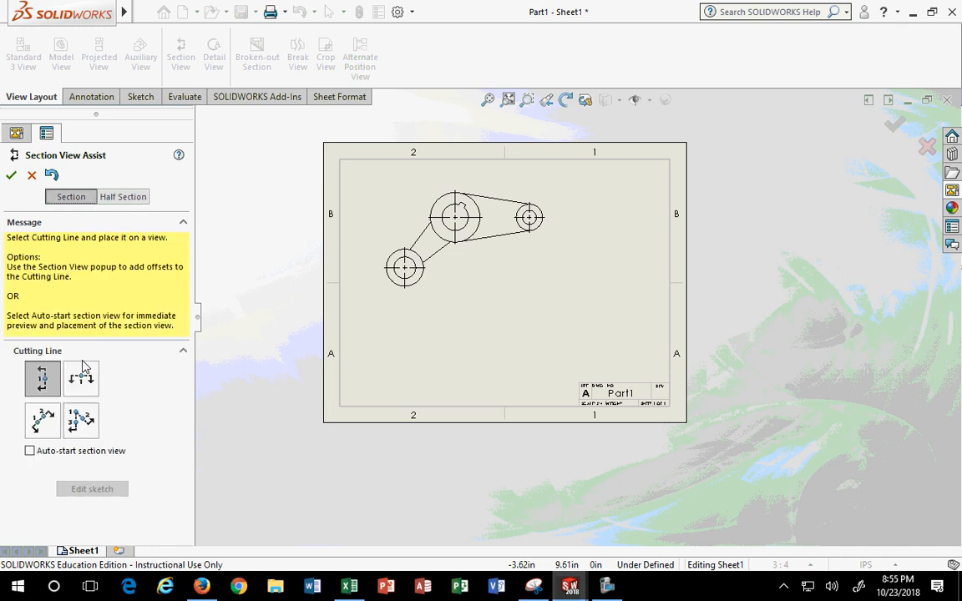
left_click(124, 200)
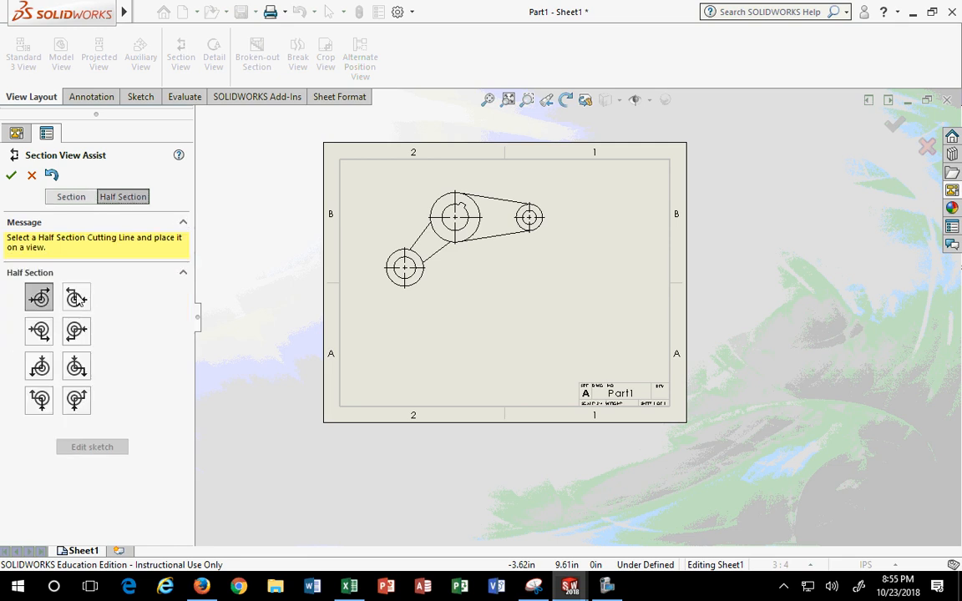
left_click(77, 200)
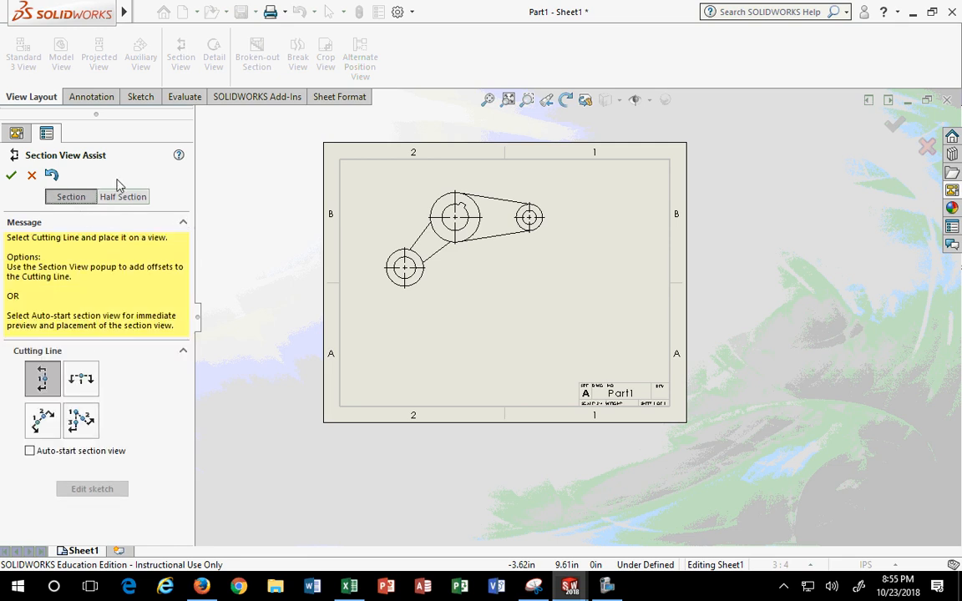
left_click(129, 200)
left_click(67, 202)
left_click(31, 174)
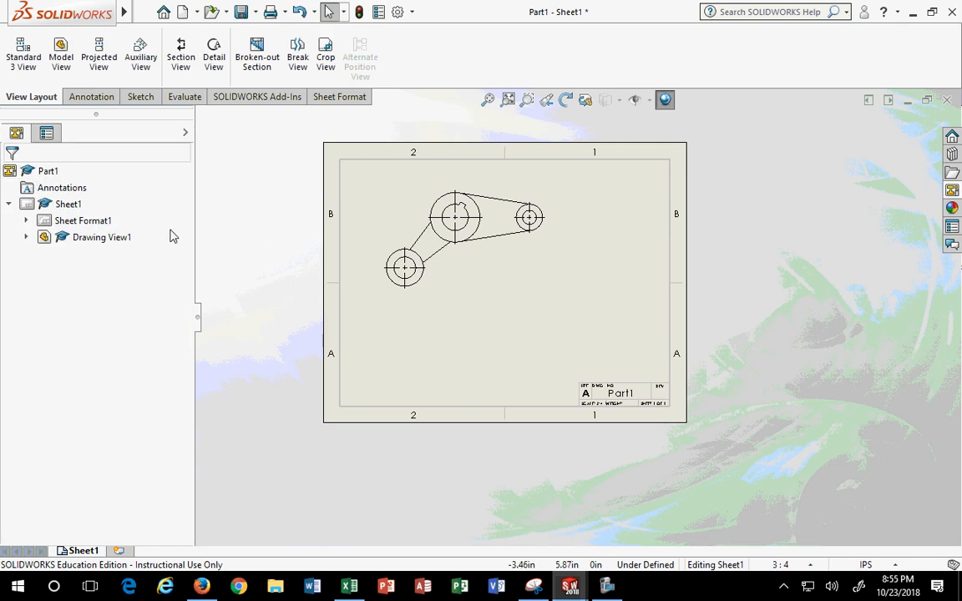
Try the Hidden Lines Visible display style on the bracket's top view and restore Hidden Lines Removed.
right_click(58, 207)
left_click(387, 223)
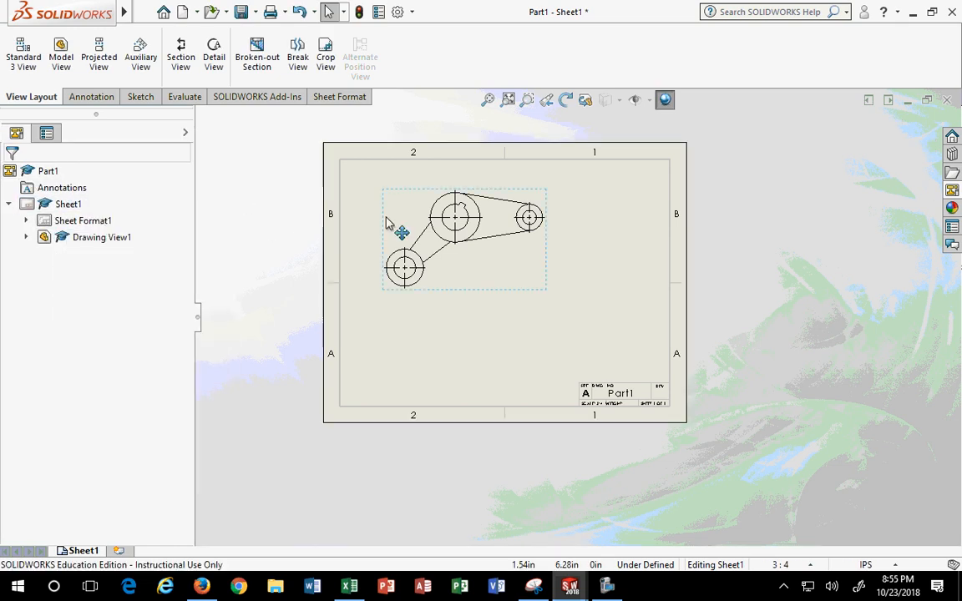
left_click(450, 288)
mouse_move(186, 261)
left_mouse_down()
mouse_move(185, 426)
mouse_move(186, 409)
left_mouse_up()
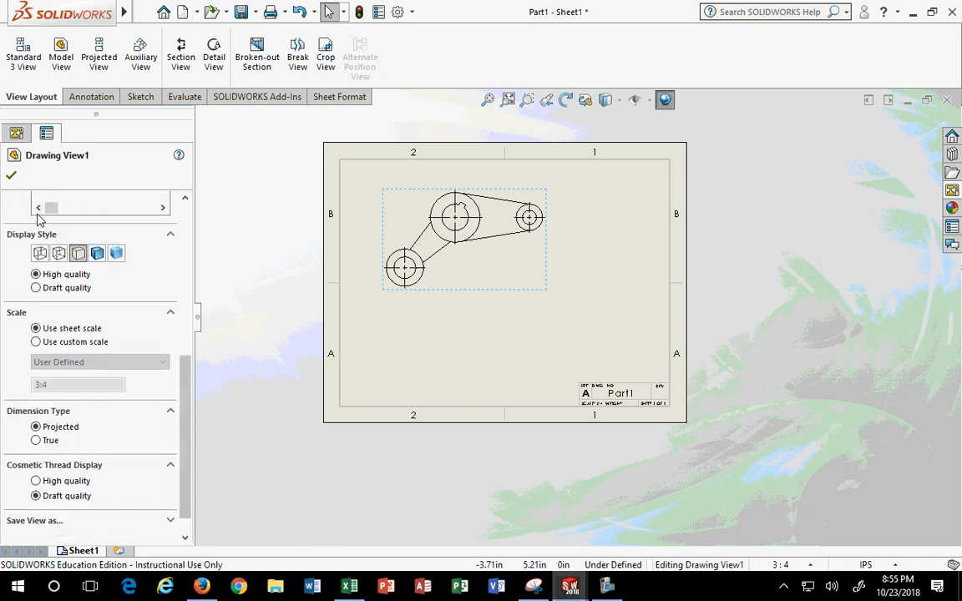
left_click(59, 255)
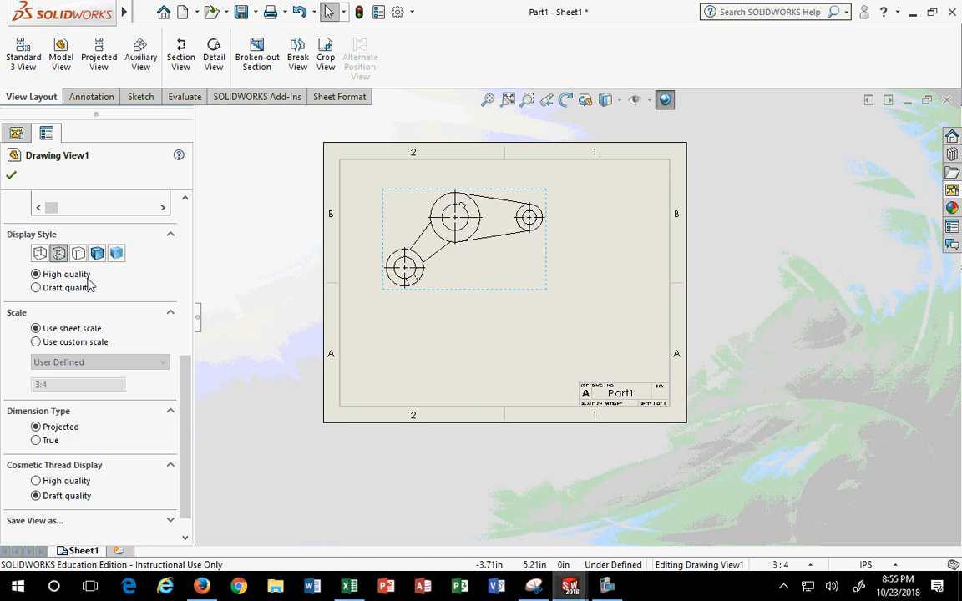
left_click(78, 253)
left_click(12, 177)
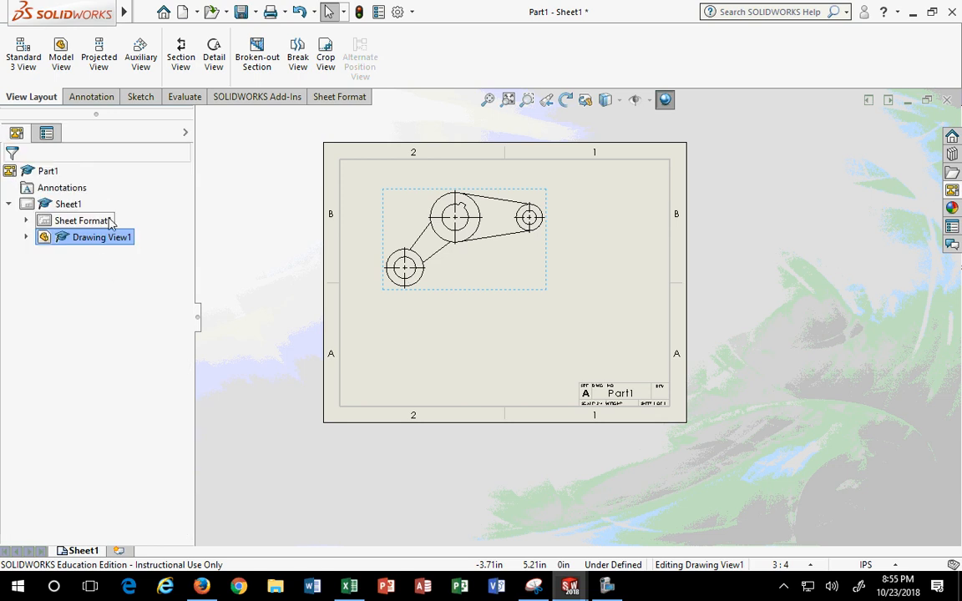
Place a projected front view directly below the bracket's top view using the parent style and scale.
left_click(33, 70)
left_click(97, 53)
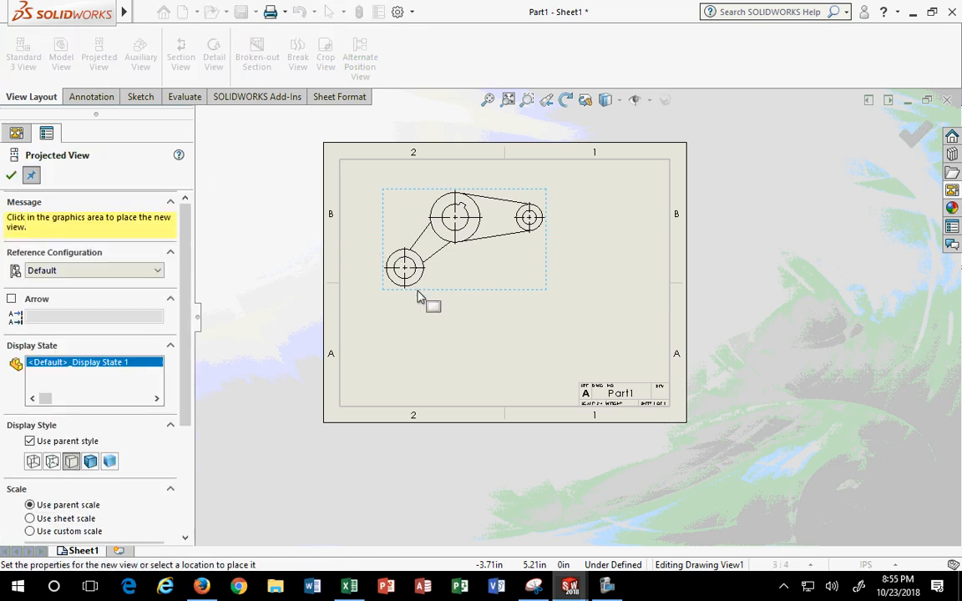
left_click(453, 375)
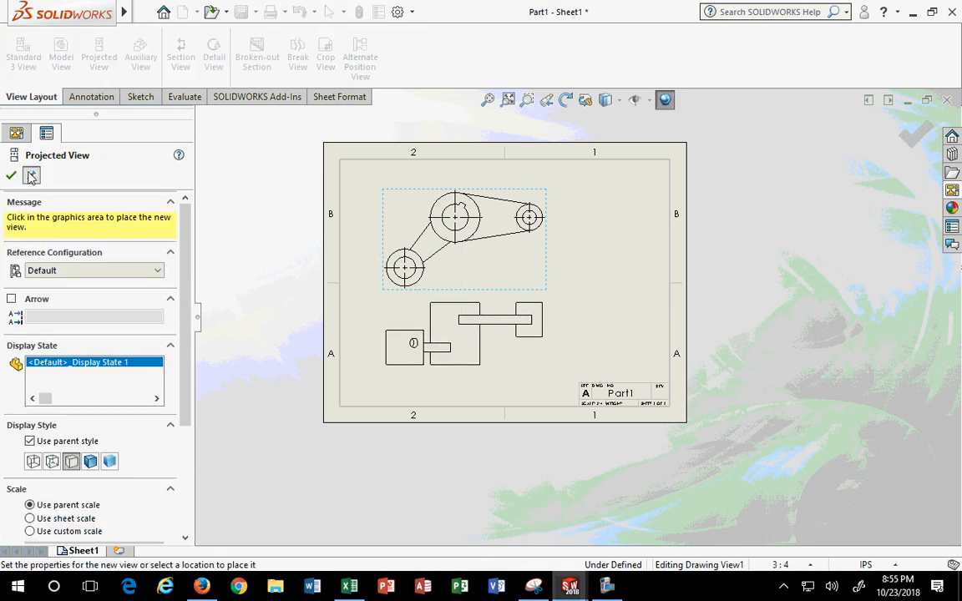
left_click(11, 176)
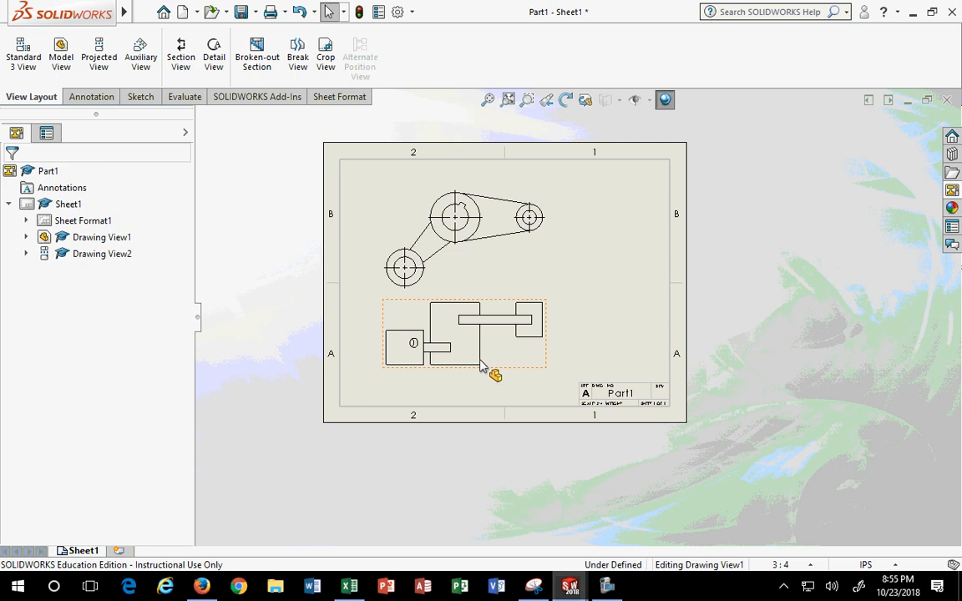
left_click(510, 405)
Set the top view's display style to Hidden Lines Visible, keep it, and close the view properties.
scroll(502, 392, "down", 4)
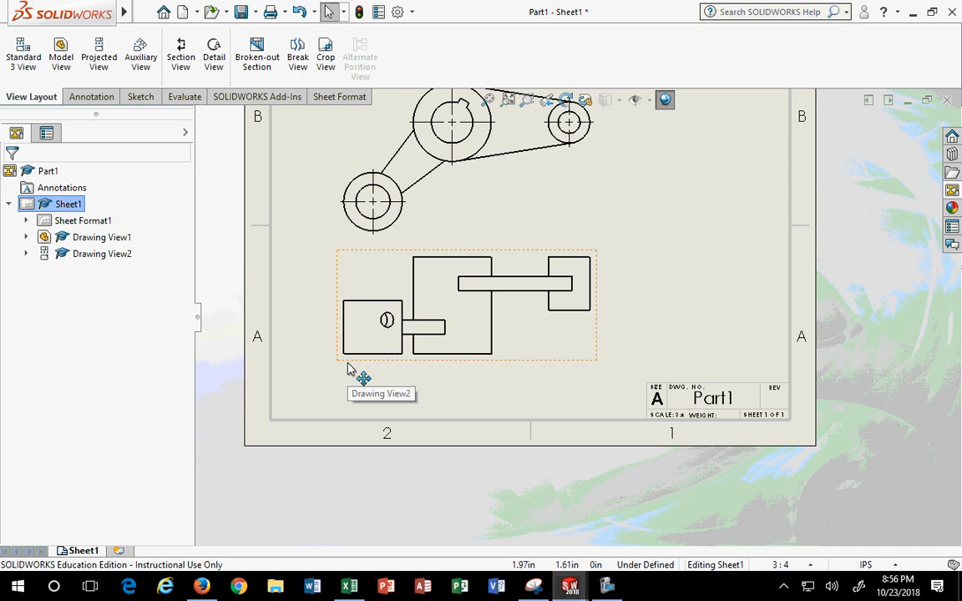
left_click(436, 229)
left_click_drag(187, 286, 185, 433)
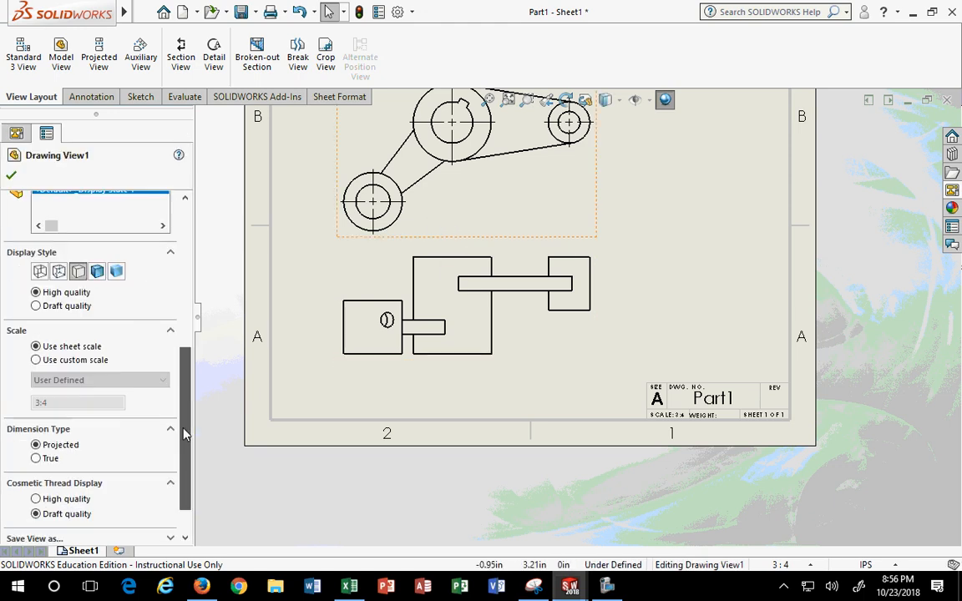
scroll(165, 368, "up", 1)
left_click(59, 294)
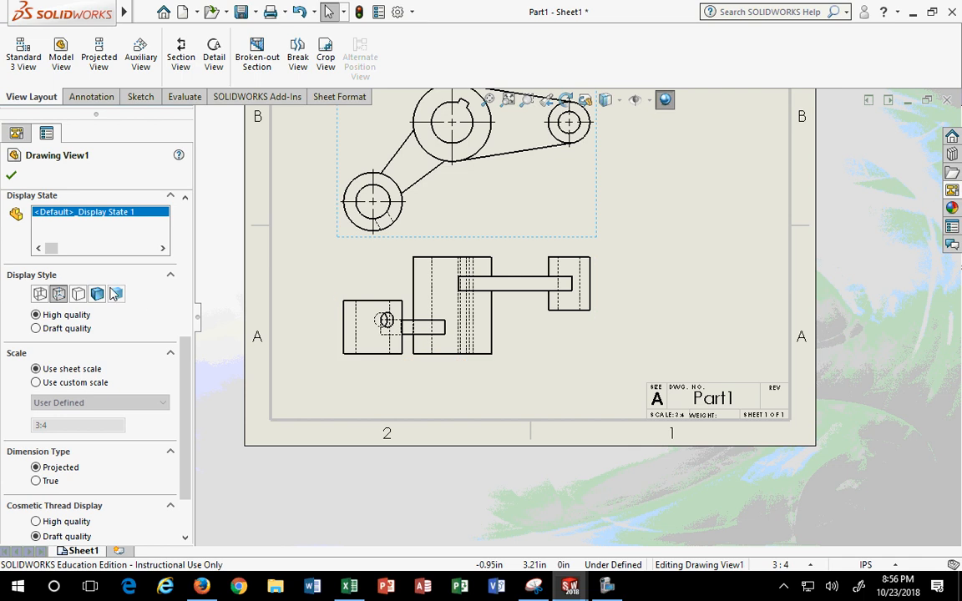
left_click(11, 176)
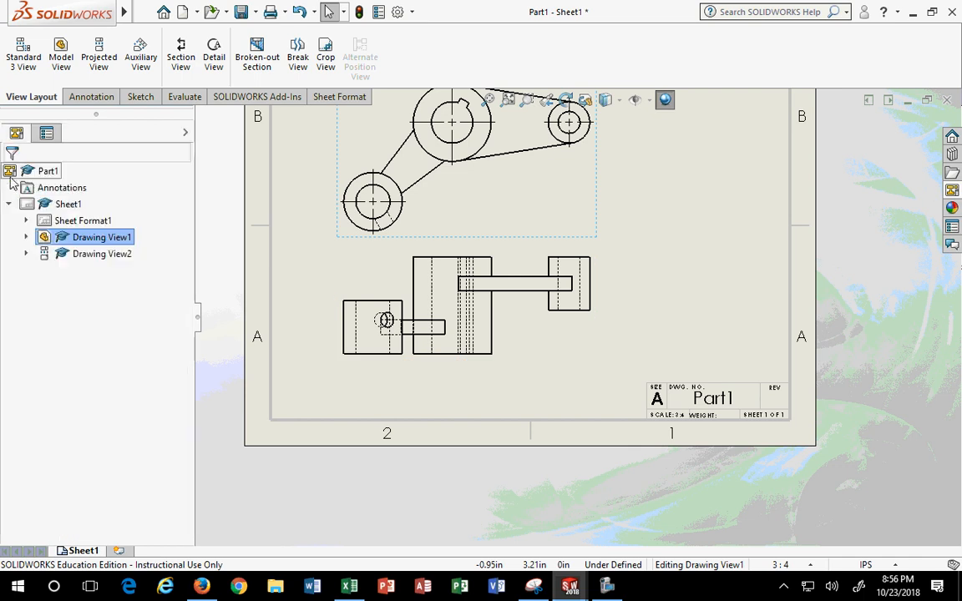
left_click(431, 370)
key("Escape")
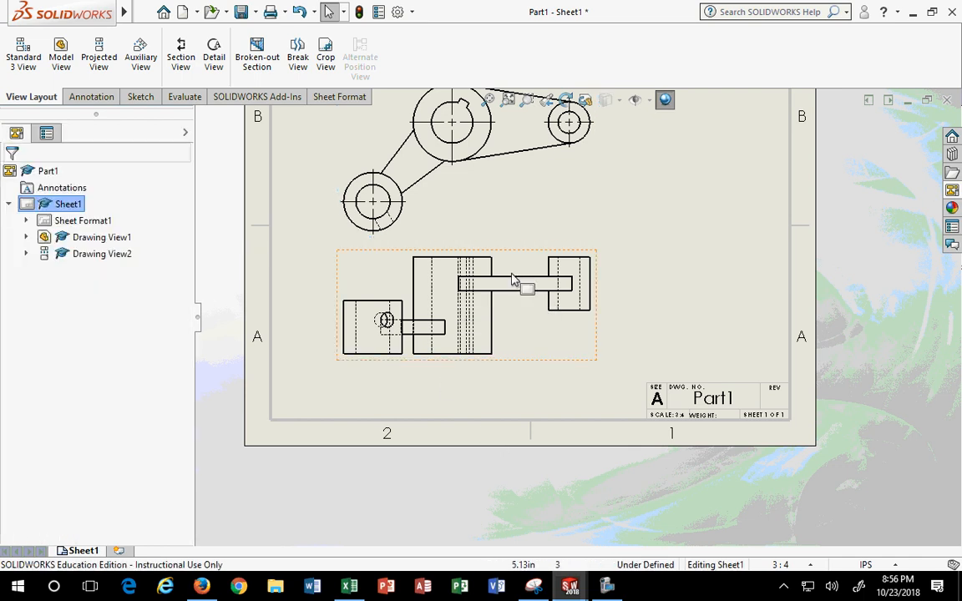
Delete the projected front view below the bracket's top view.
key("f")
left_click(509, 248)
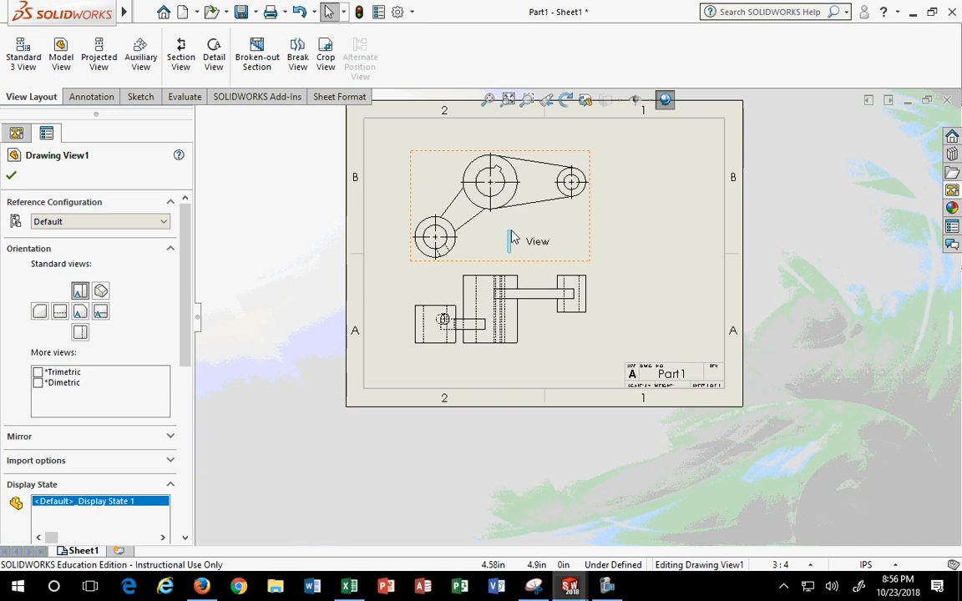
key("Escape")
left_click(556, 270)
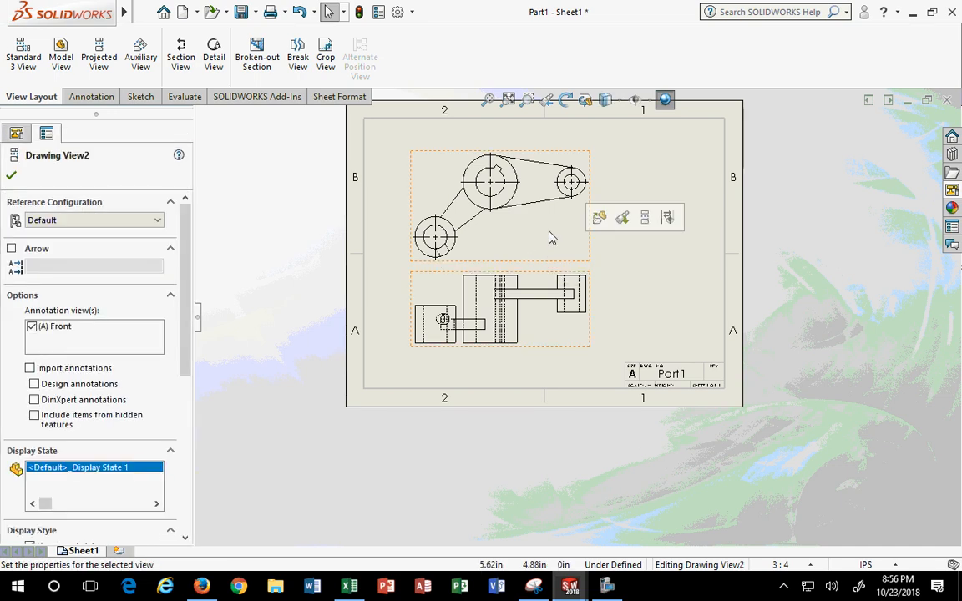
left_click(595, 233)
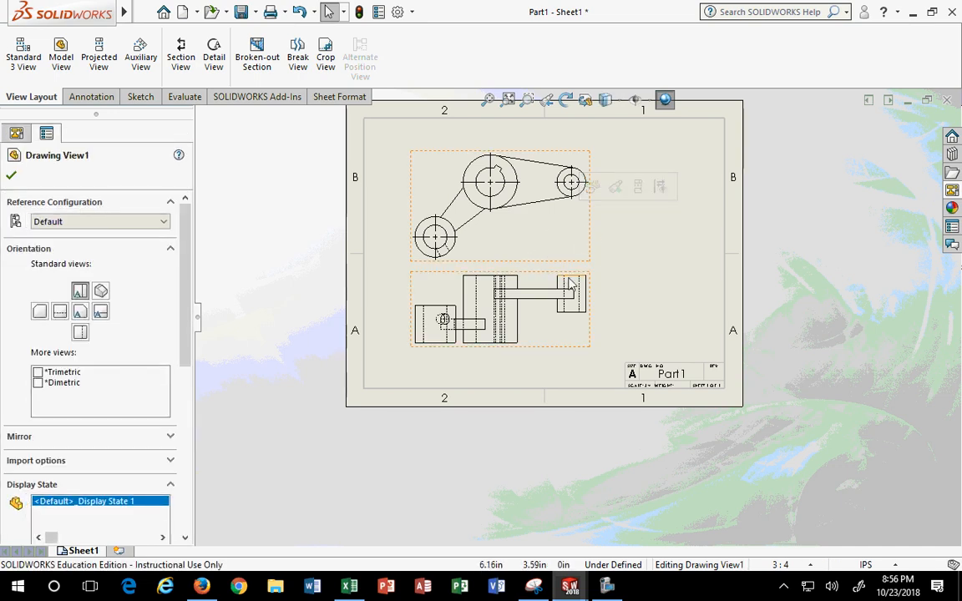
left_click(539, 278)
left_click(541, 354)
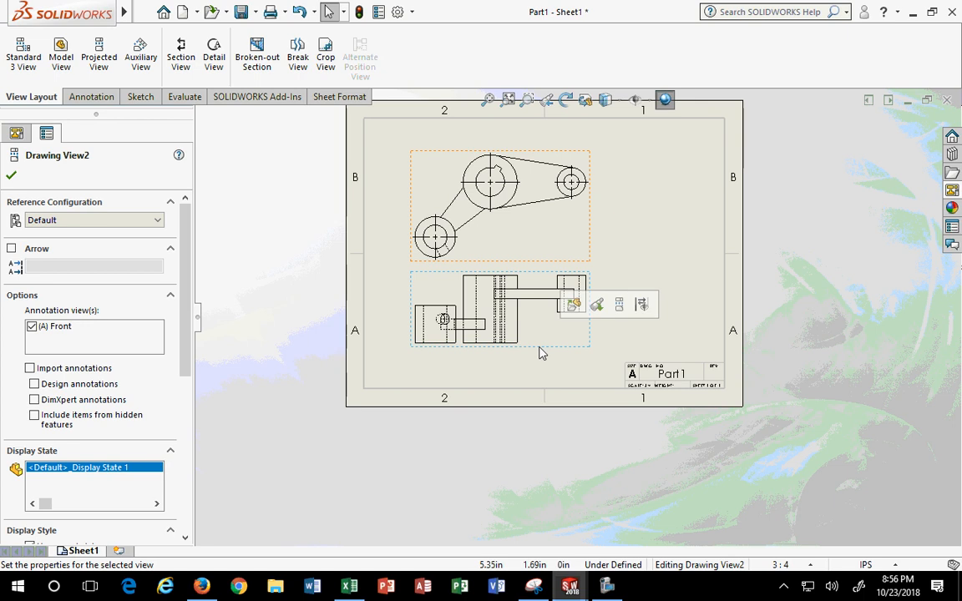
key("Delete")
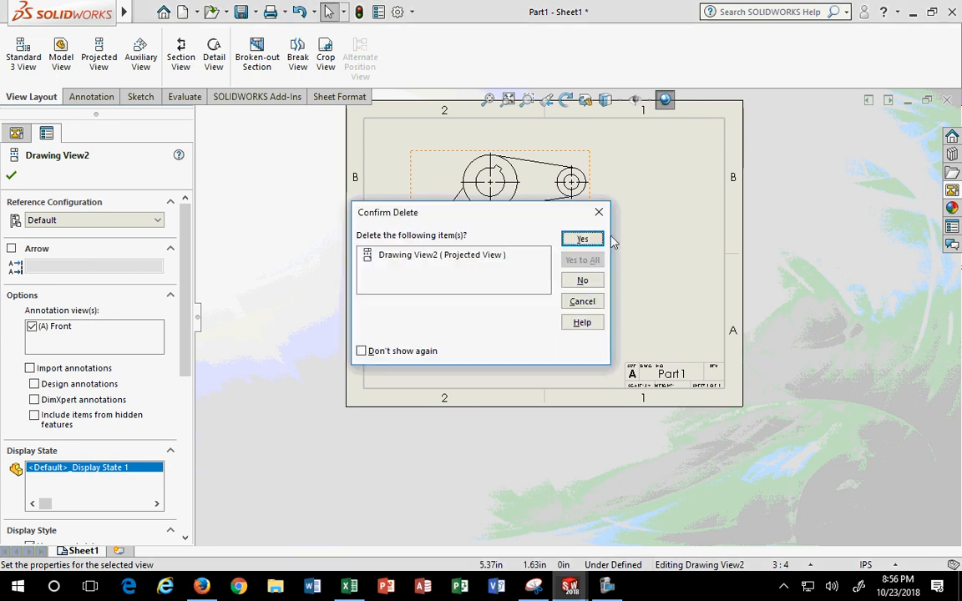
left_click(579, 238)
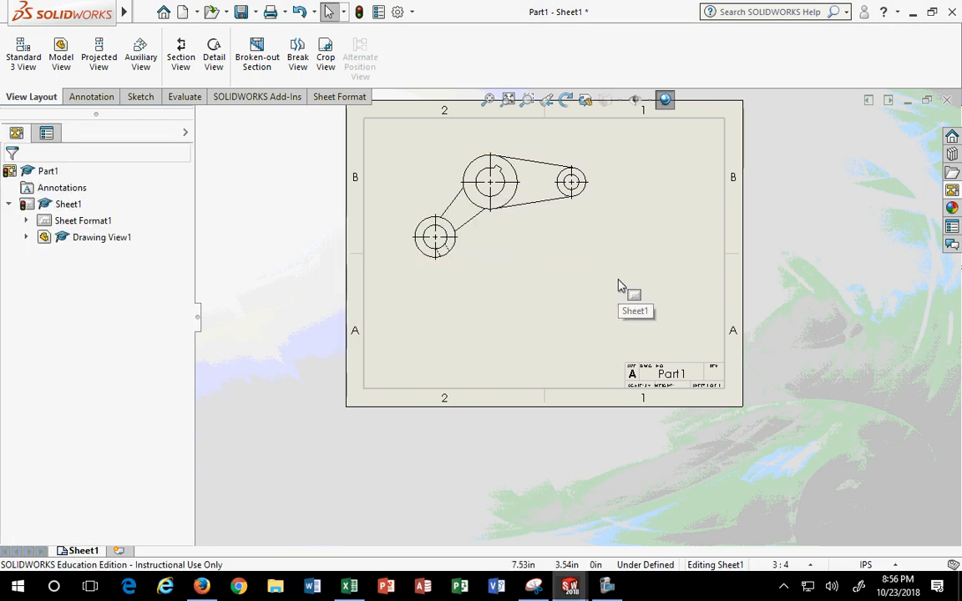
Move the bracket's top view slightly left and down on the sheet.
left_click(472, 268)
left_click_drag(472, 267, 459, 270)
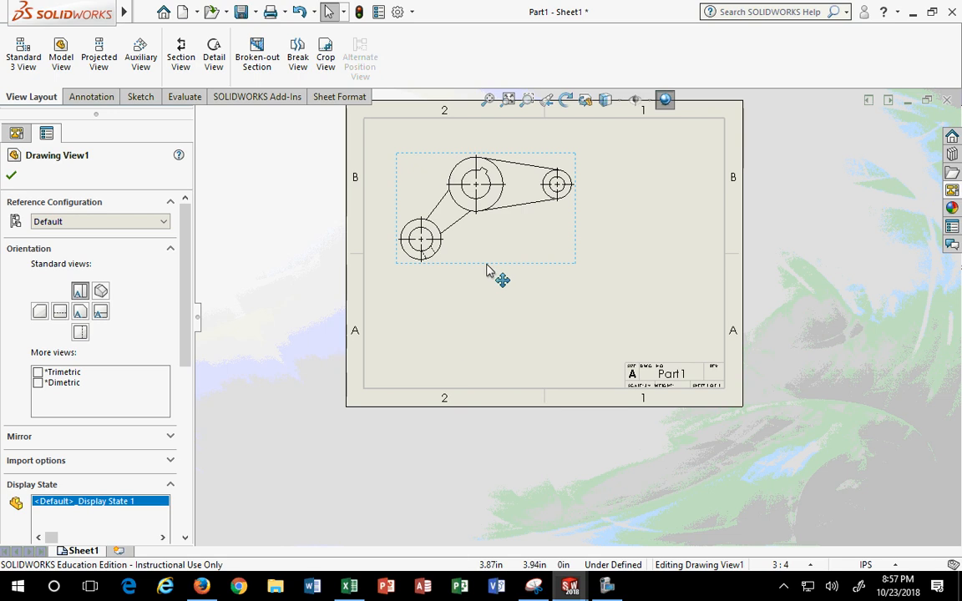
Define an aligned section cutting line pivoting at the large cylinder's centre, through the small right cylinder and the lower-left cylinder.
left_click(180, 56)
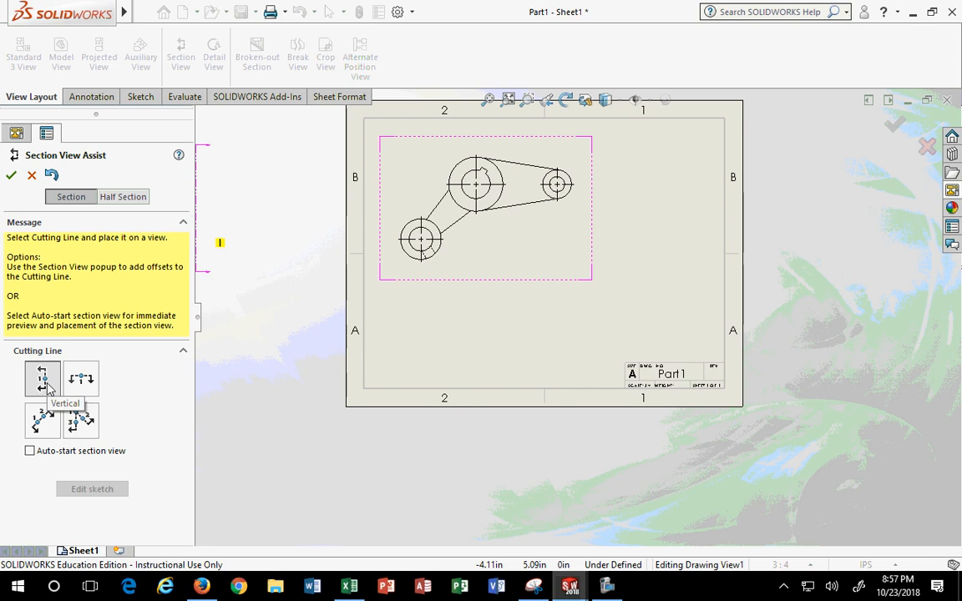
left_click(81, 422)
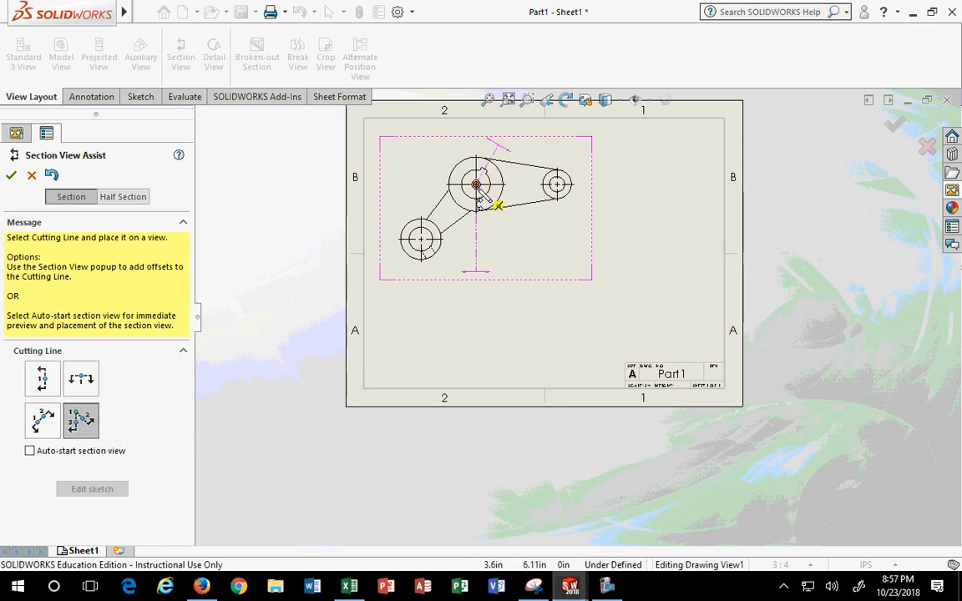
left_click(477, 185)
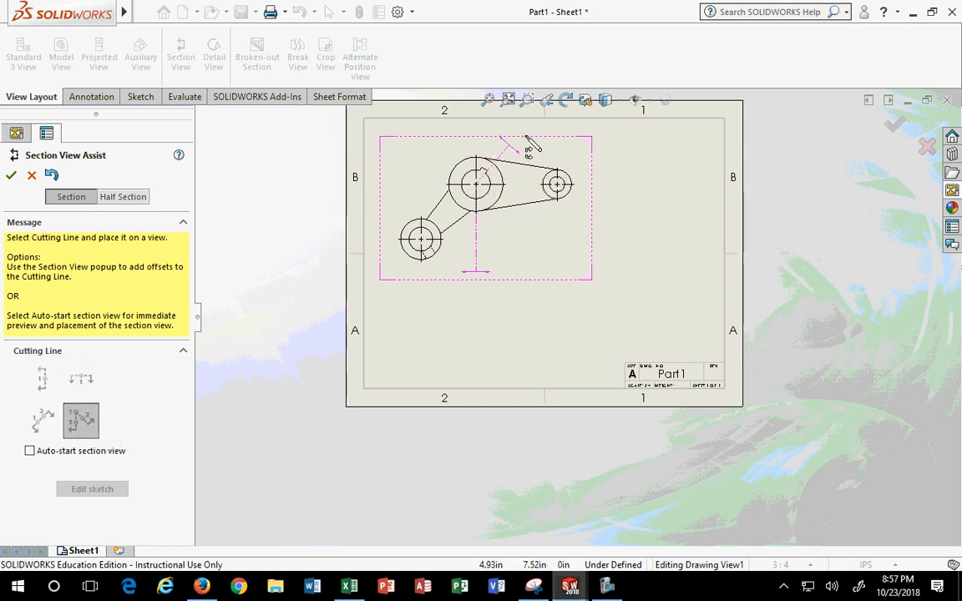
left_click(558, 185)
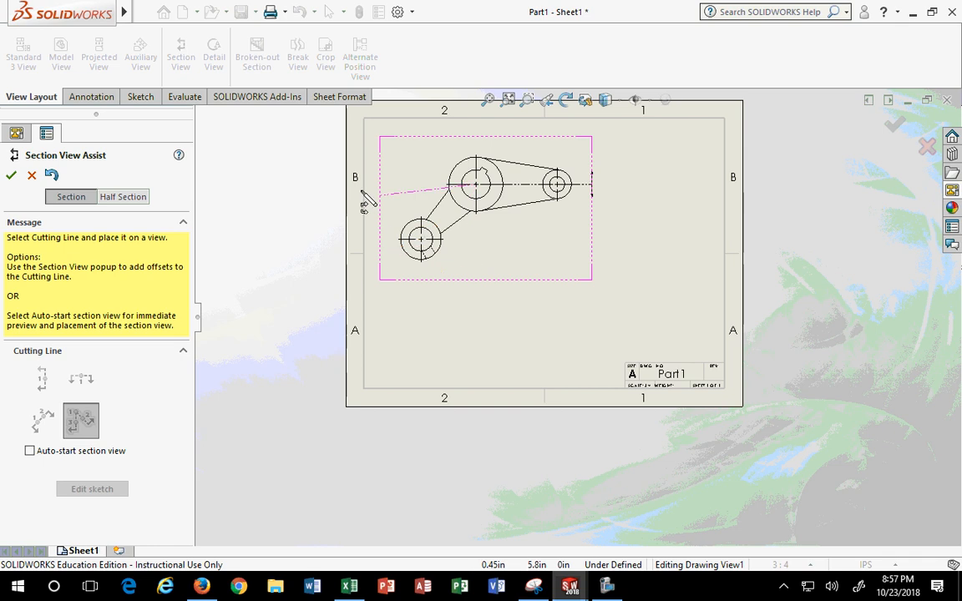
left_click(429, 247)
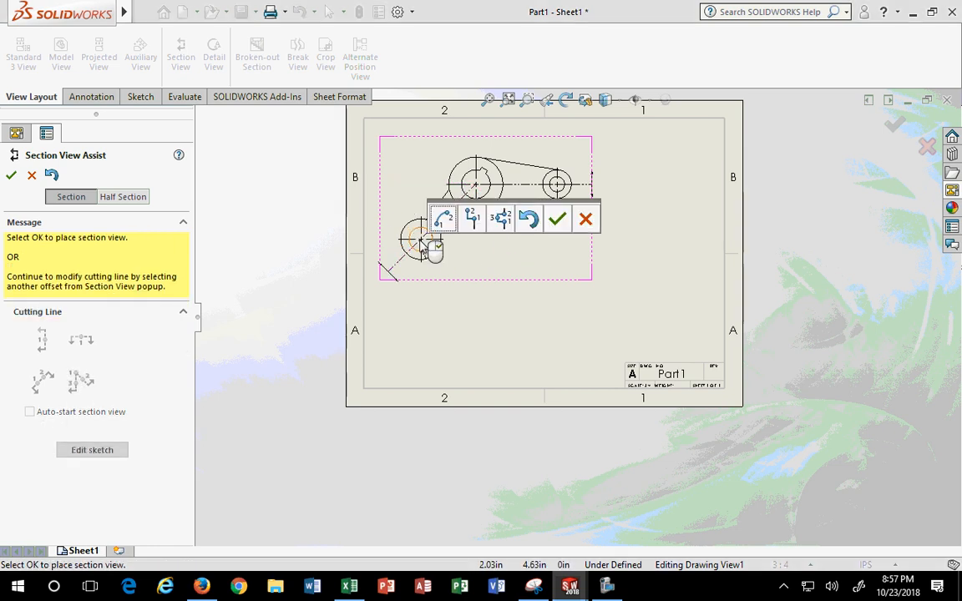
left_click(558, 219)
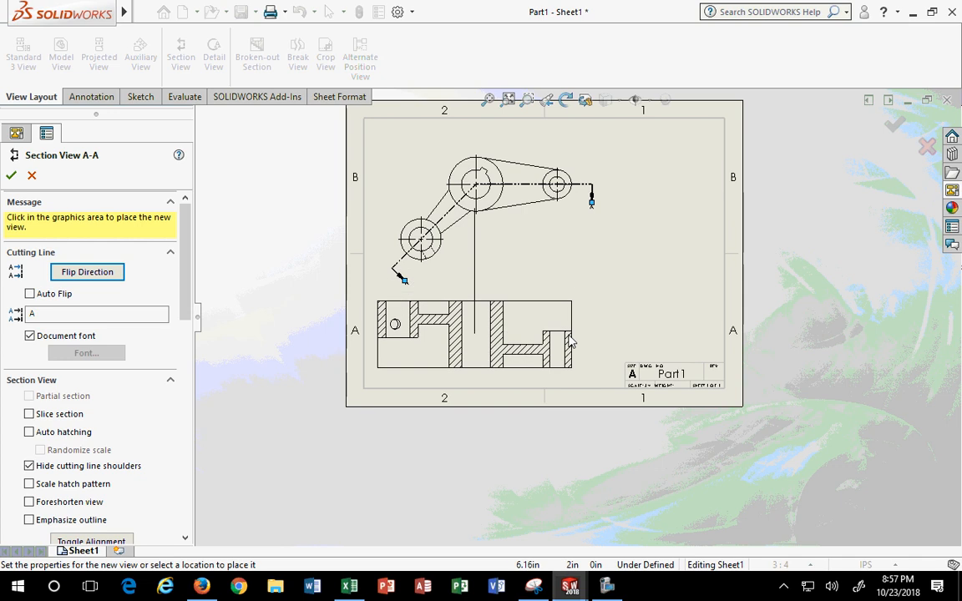
Try both viewing directions for the aligned section of the top view, and cancel the section without placing it.
scroll(570, 338, "up", 3)
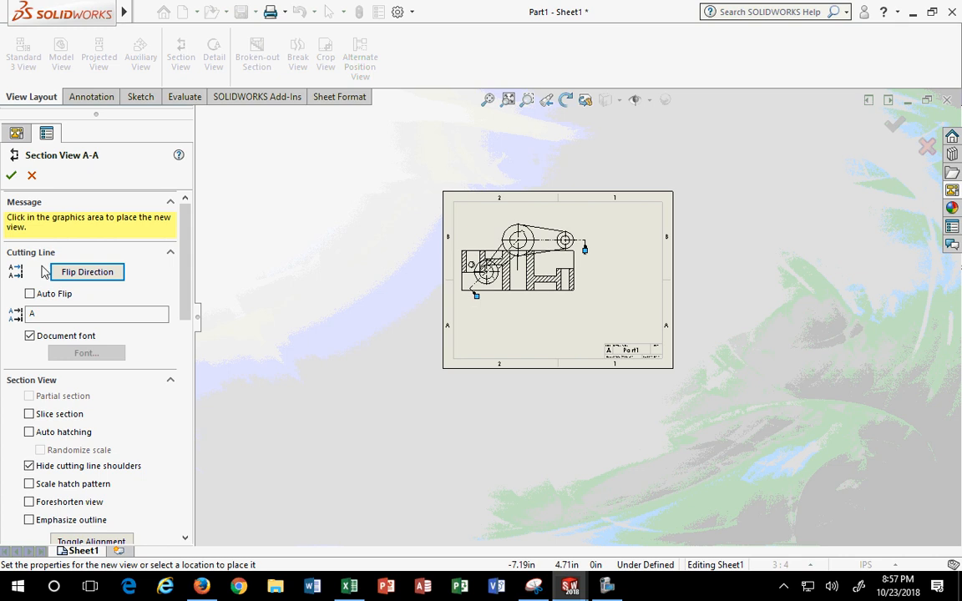
left_click(87, 271)
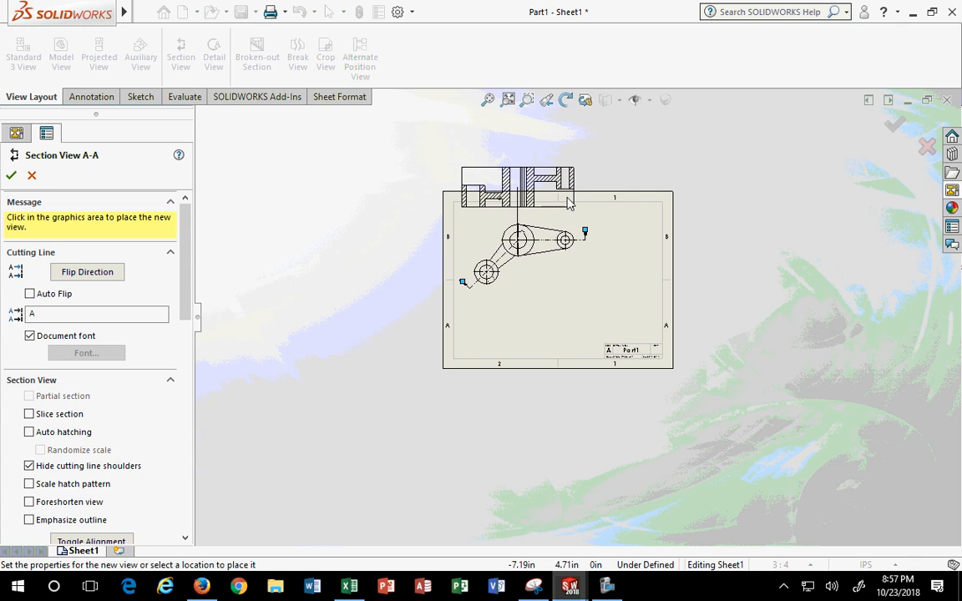
left_click(89, 275)
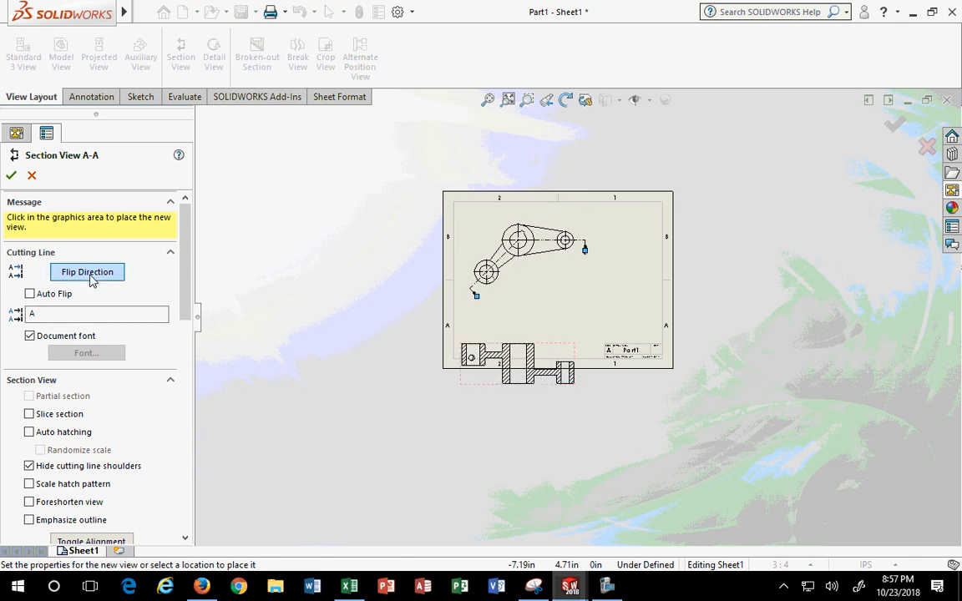
left_click(92, 273)
left_click(92, 273)
left_click(92, 273)
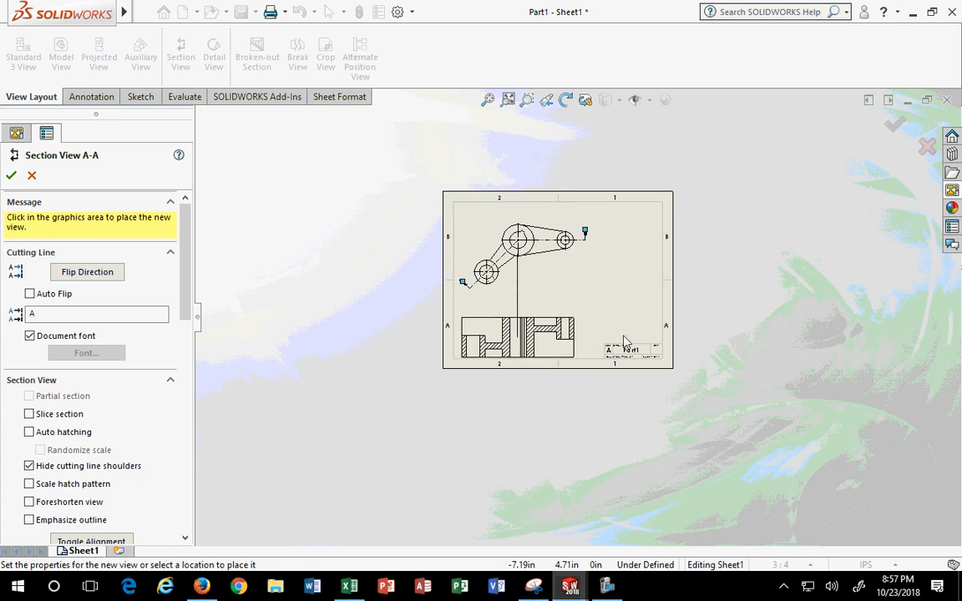
scroll(576, 309, "up", 2)
scroll(584, 313, "down", 3)
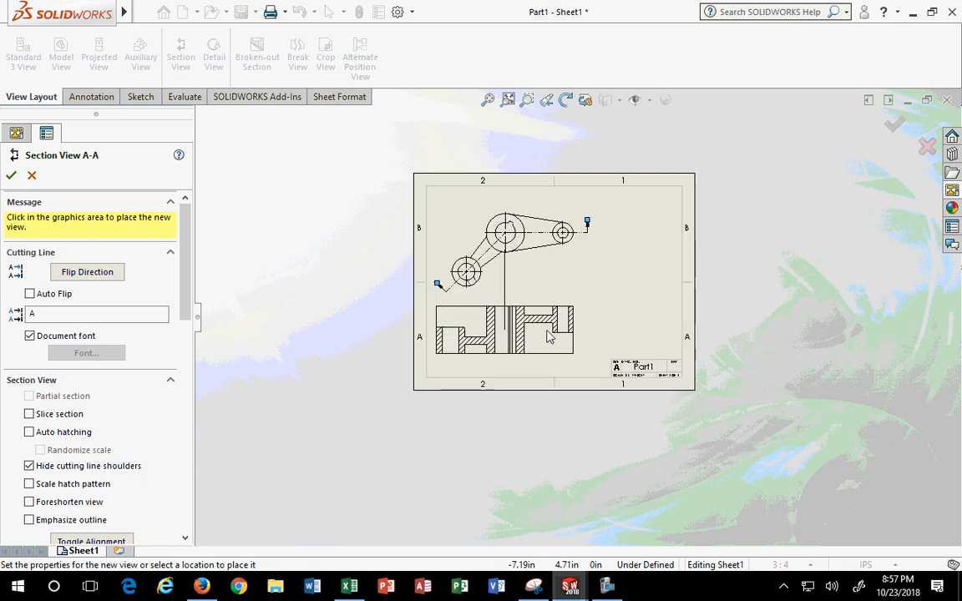
scroll(549, 336, "down", 1)
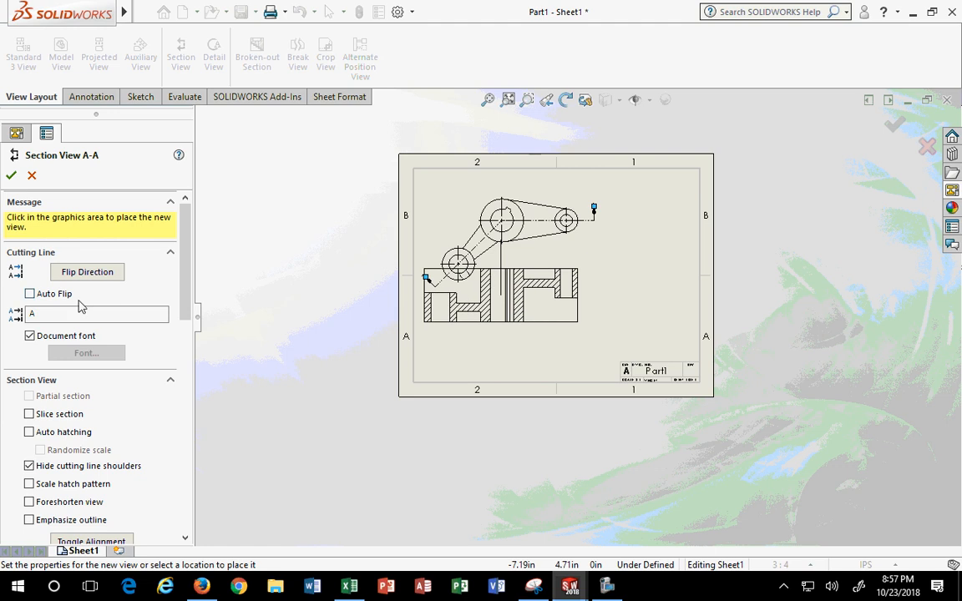
left_click(97, 272)
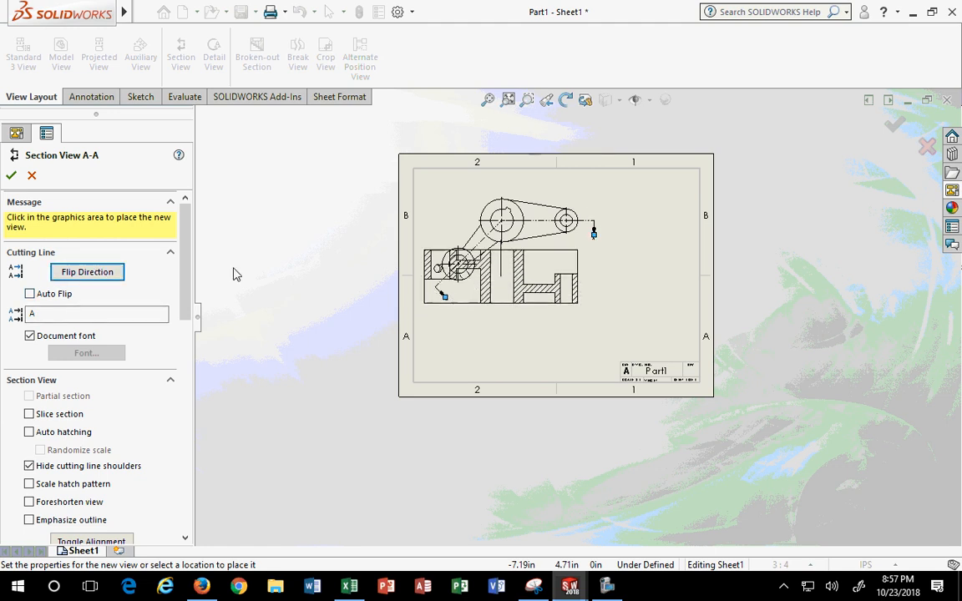
left_click(87, 272)
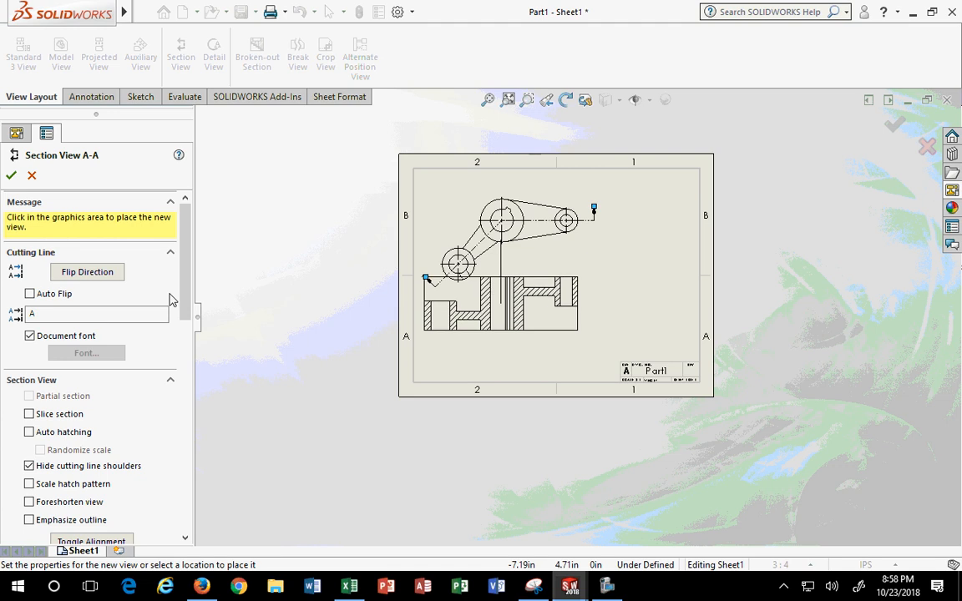
left_click(87, 272)
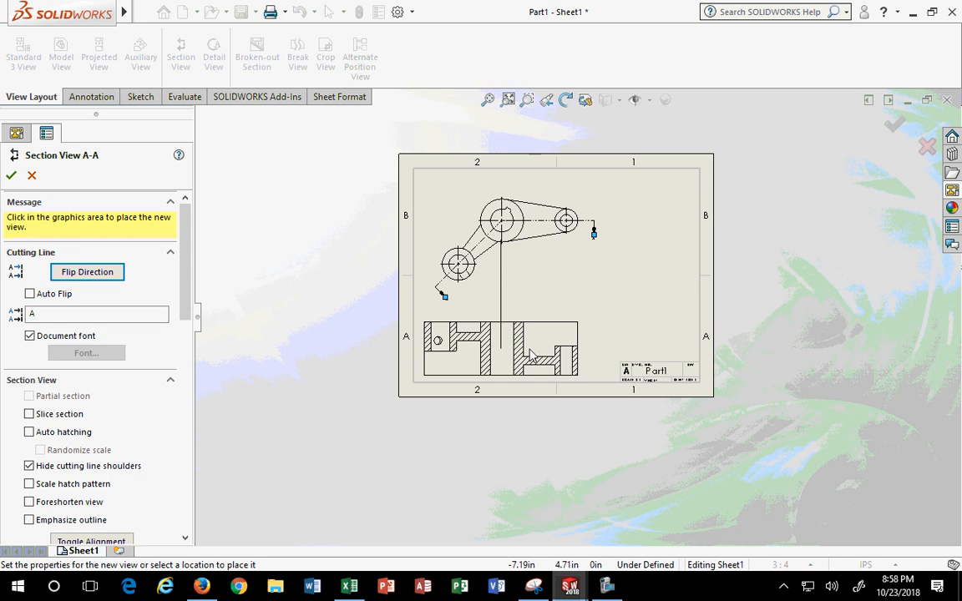
key("Escape")
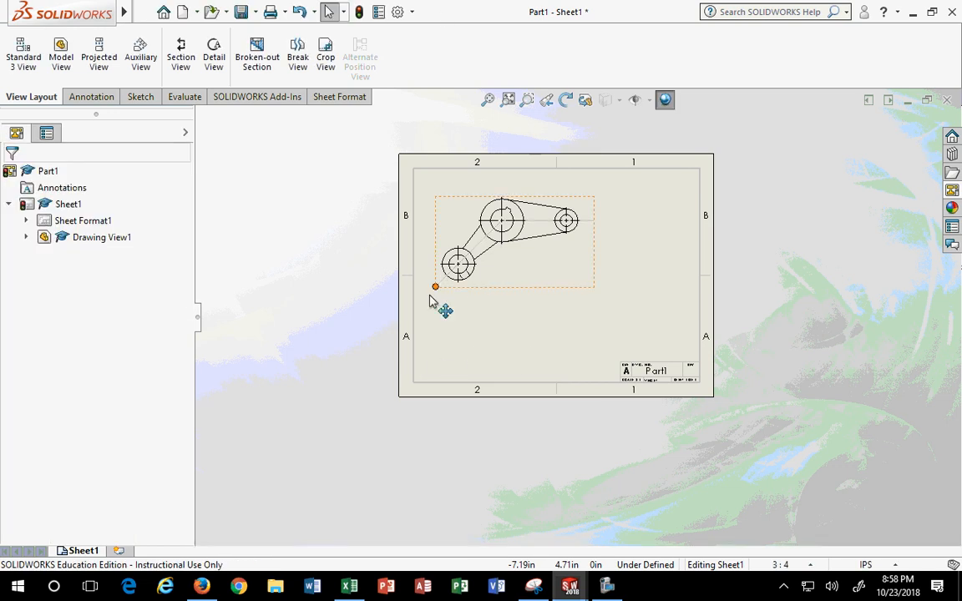
Delete the two leftover cutting line segments of the cancelled section from the bracket's top view.
left_click(478, 254)
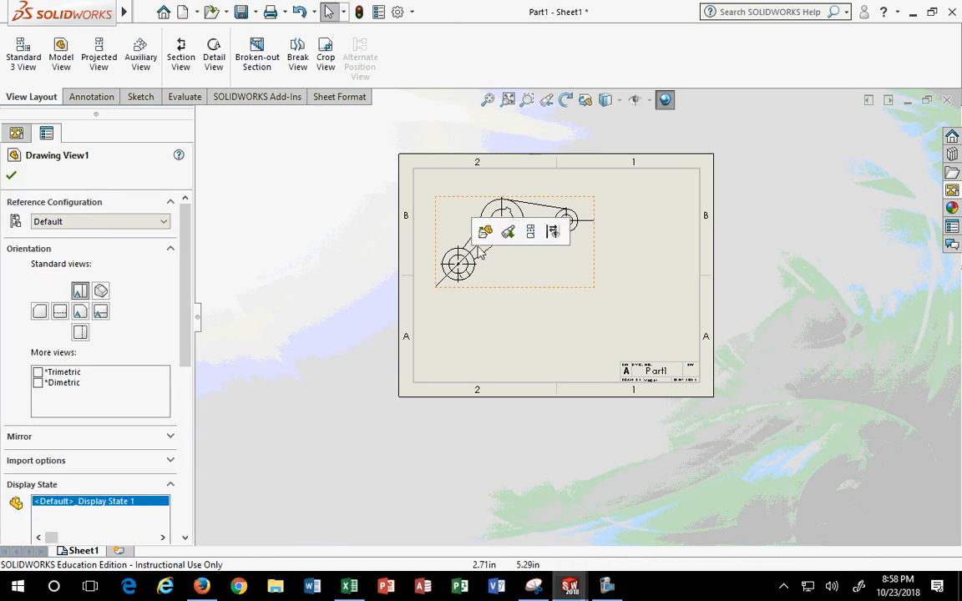
left_click(480, 244)
key("Delete")
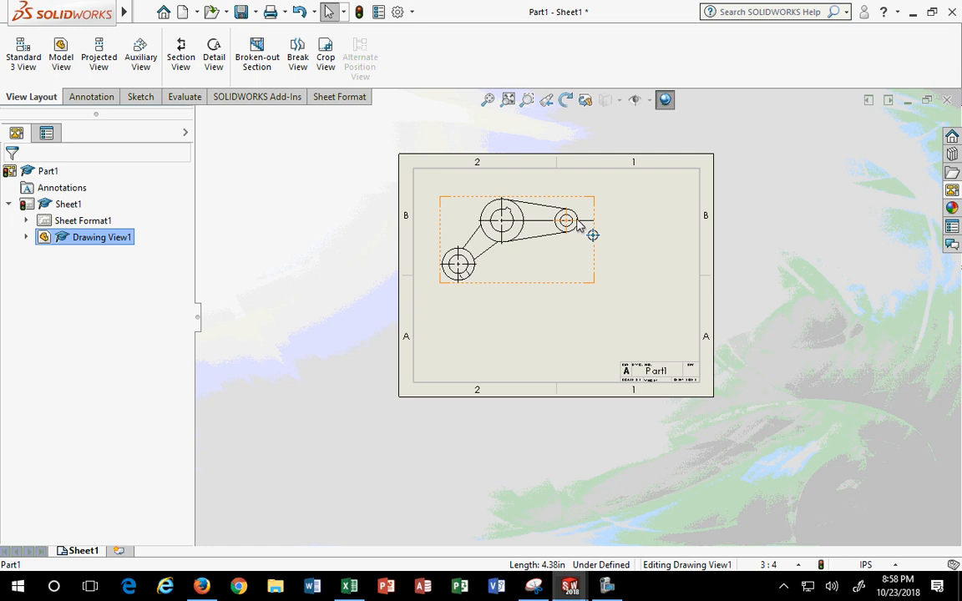
left_click(535, 223)
key("Delete")
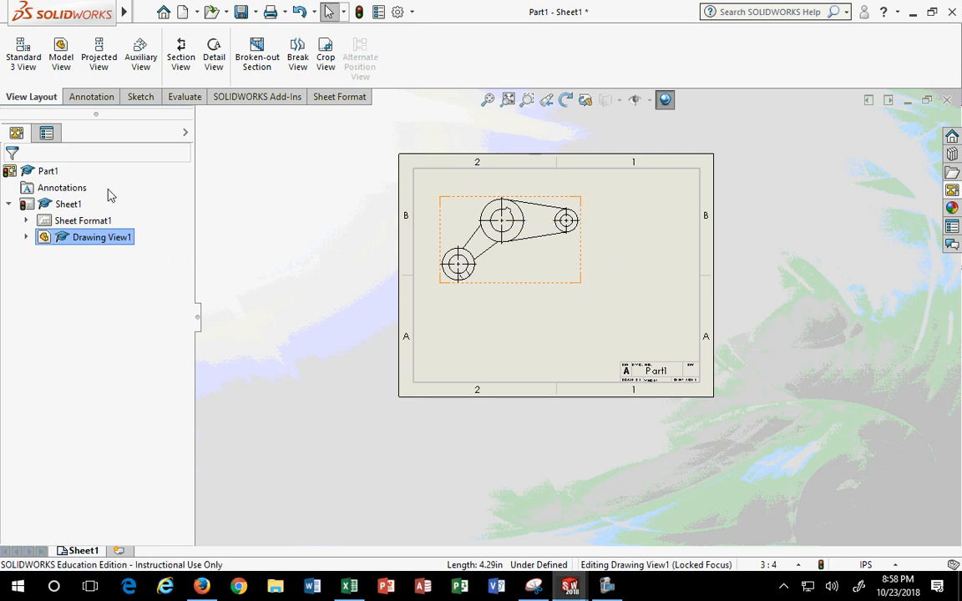
left_click(180, 54)
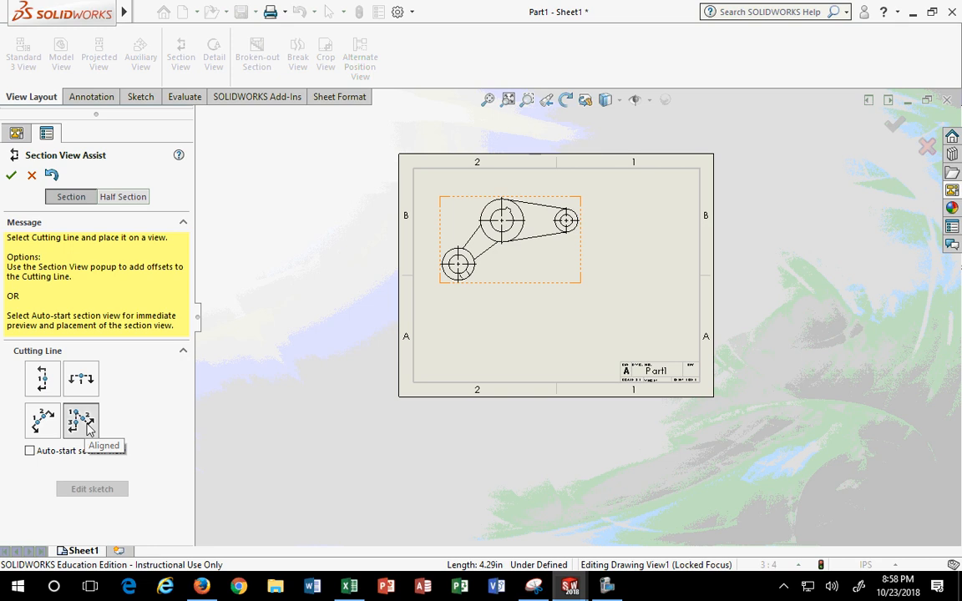
left_click(41, 378)
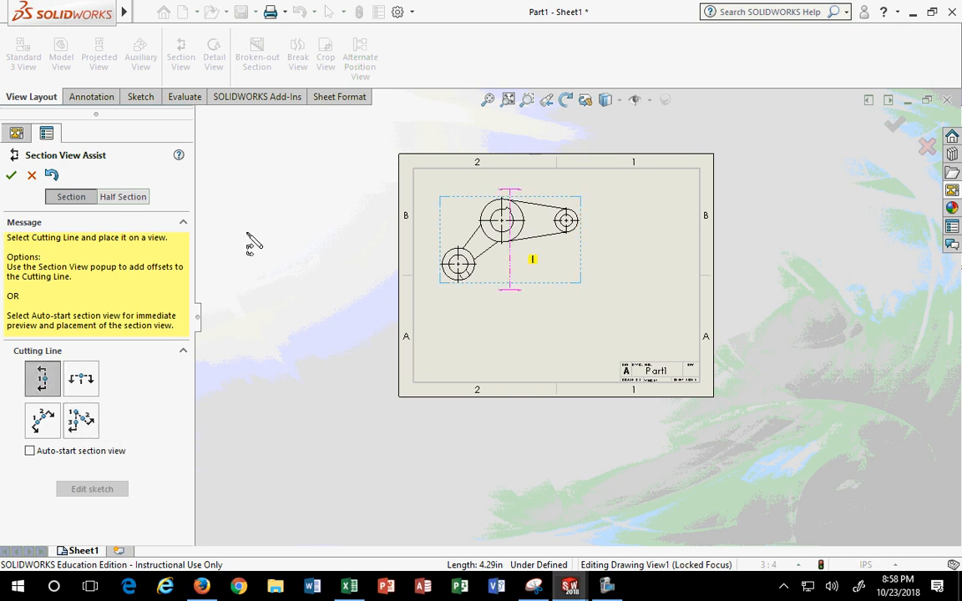
scroll(526, 251, "up", 2)
scroll(529, 255, "down", 3)
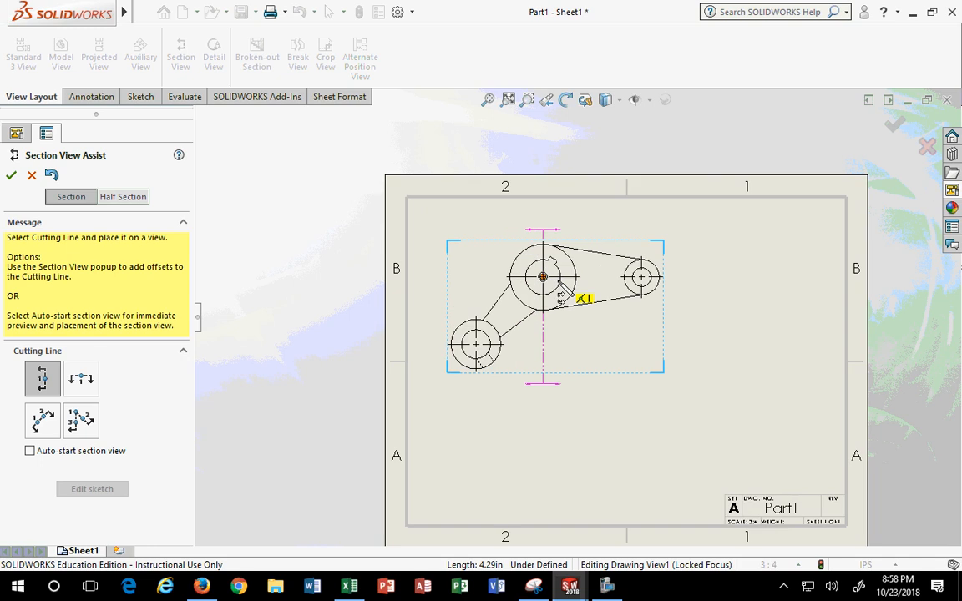
left_click(543, 277)
left_click(464, 348)
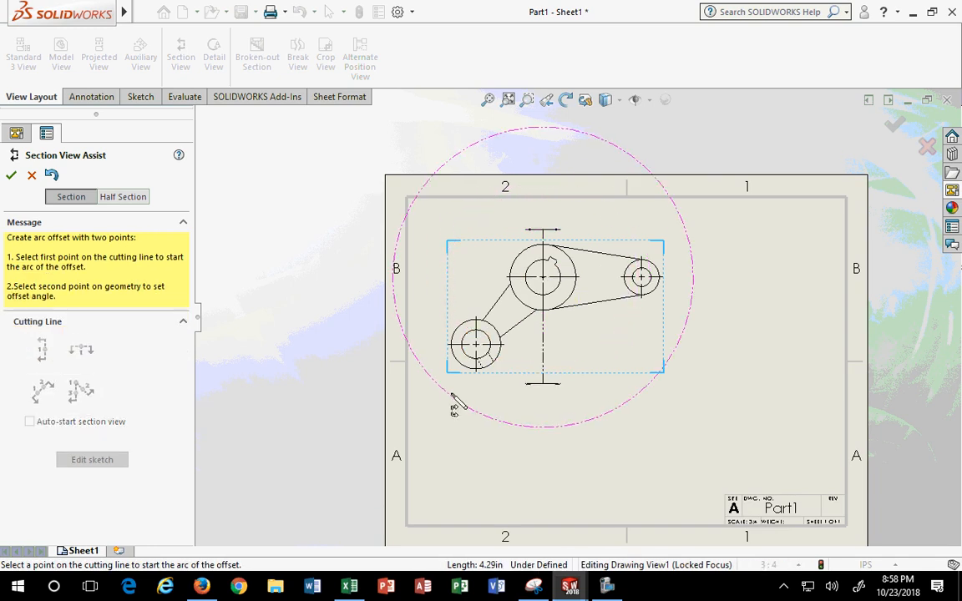
key("Escape")
left_click(42, 340)
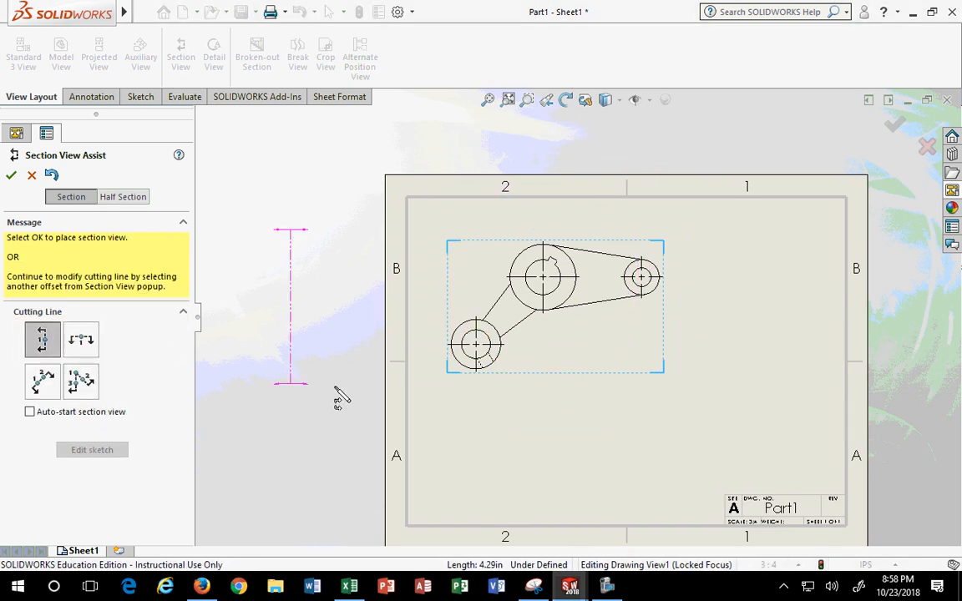
Define an auxiliary section cutting line through the centres of the lower-left cylinder and the large cylinder.
left_click(42, 381)
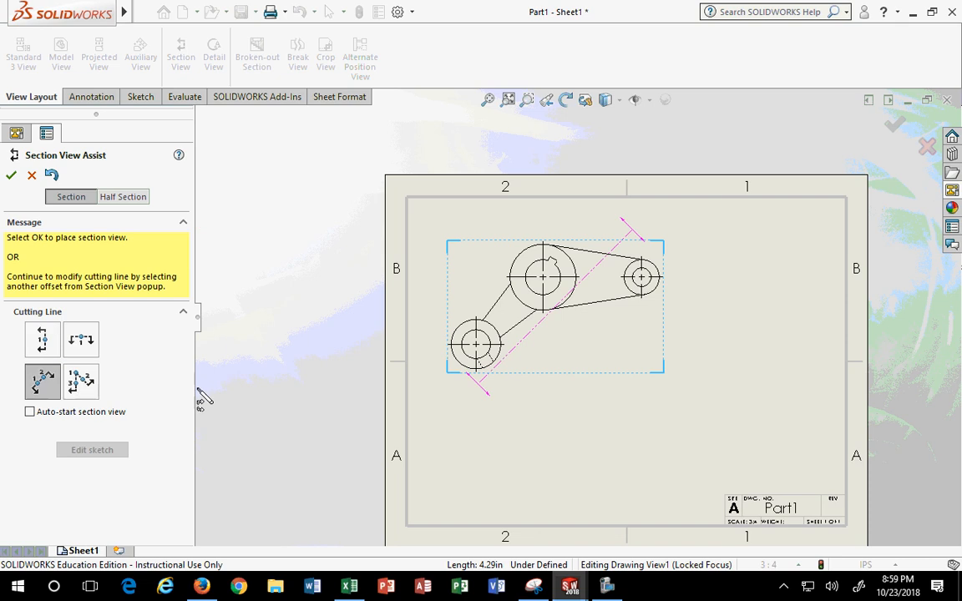
left_click(483, 356)
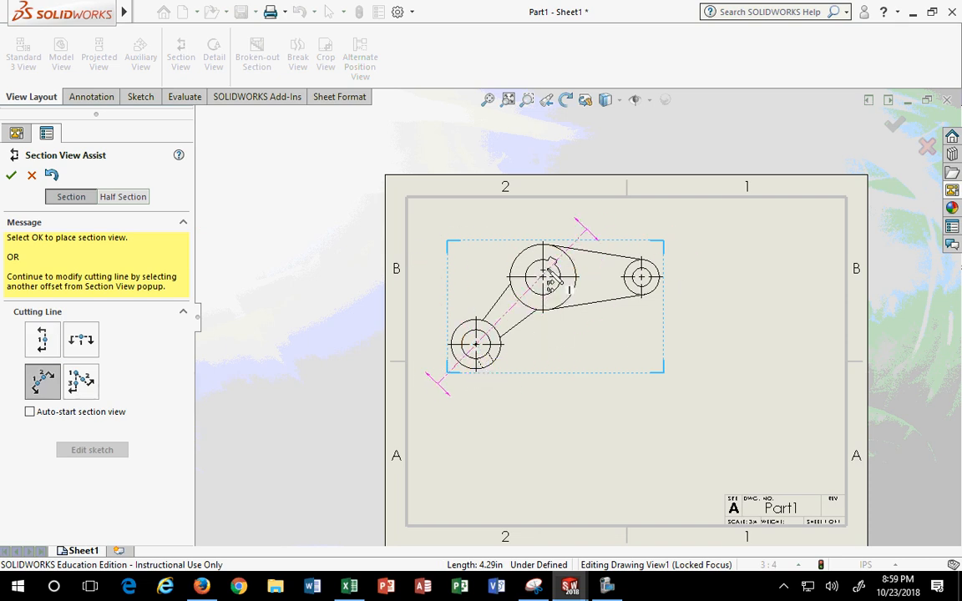
left_click(543, 279)
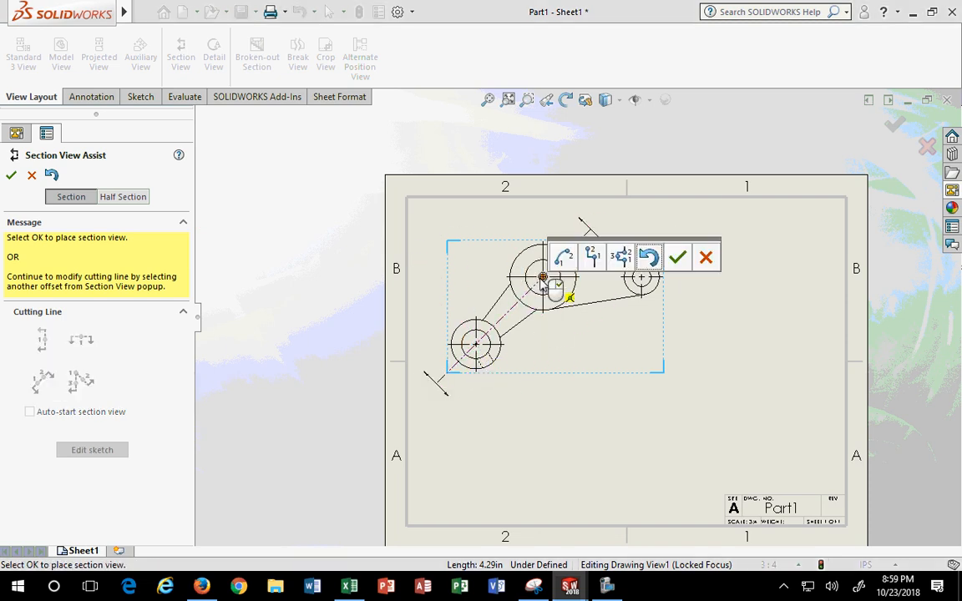
left_click(677, 257)
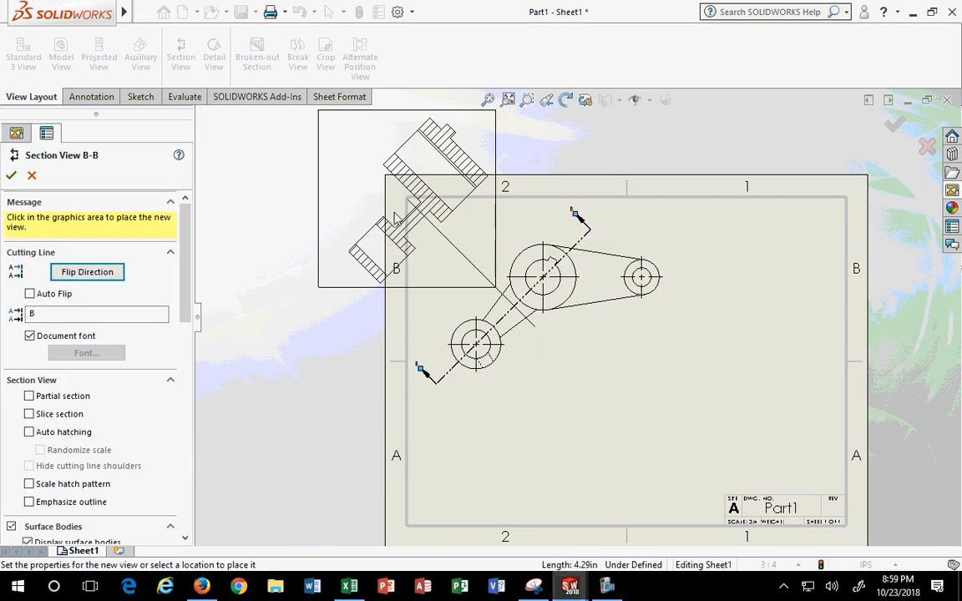
Flip the cutting direction and place the angled section view up and left of the bracket's top view.
left_click(67, 272)
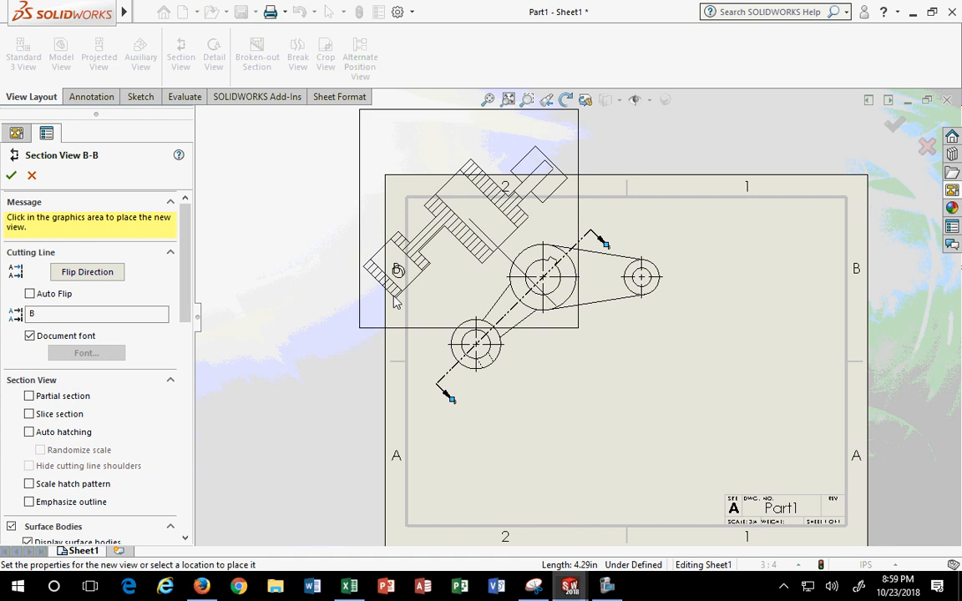
left_click(374, 294)
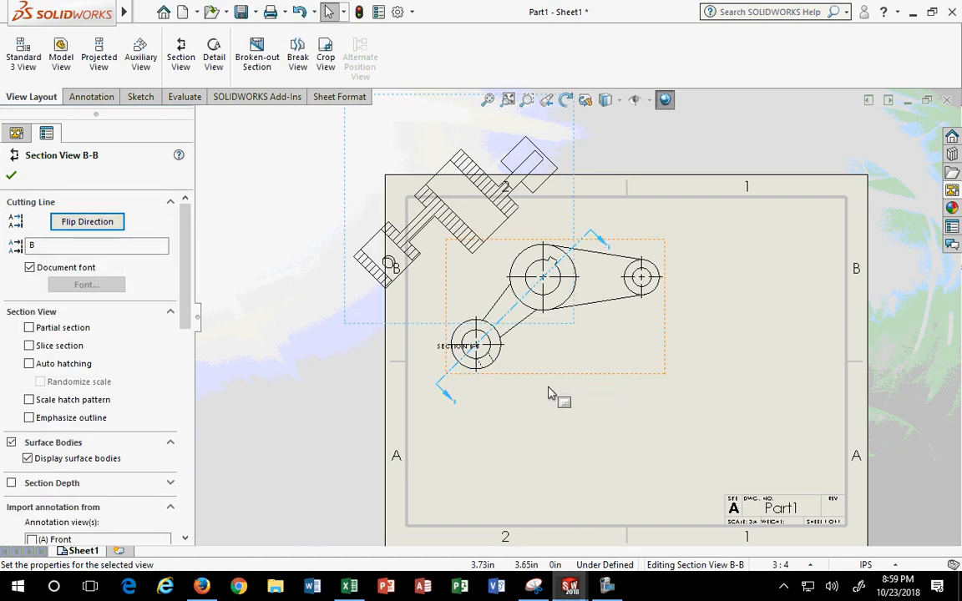
left_click(587, 422)
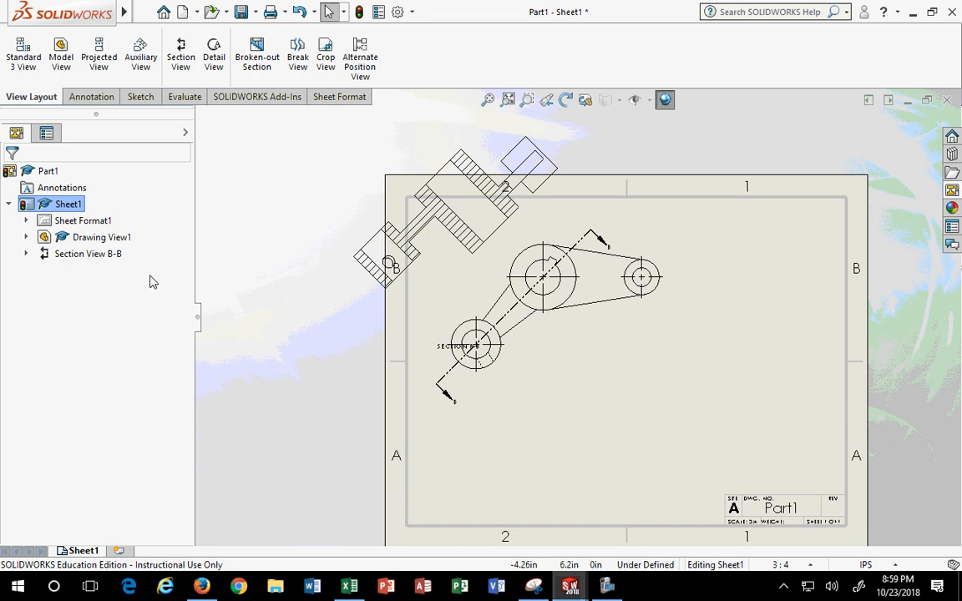
Move the angled section view farther up and left, clear of the drawing sheet.
mouse_move(456, 345)
left_mouse_down()
mouse_move(405, 287)
mouse_move(348, 350)
mouse_move(313, 267)
mouse_move(340, 288)
left_mouse_up()
left_click(541, 251)
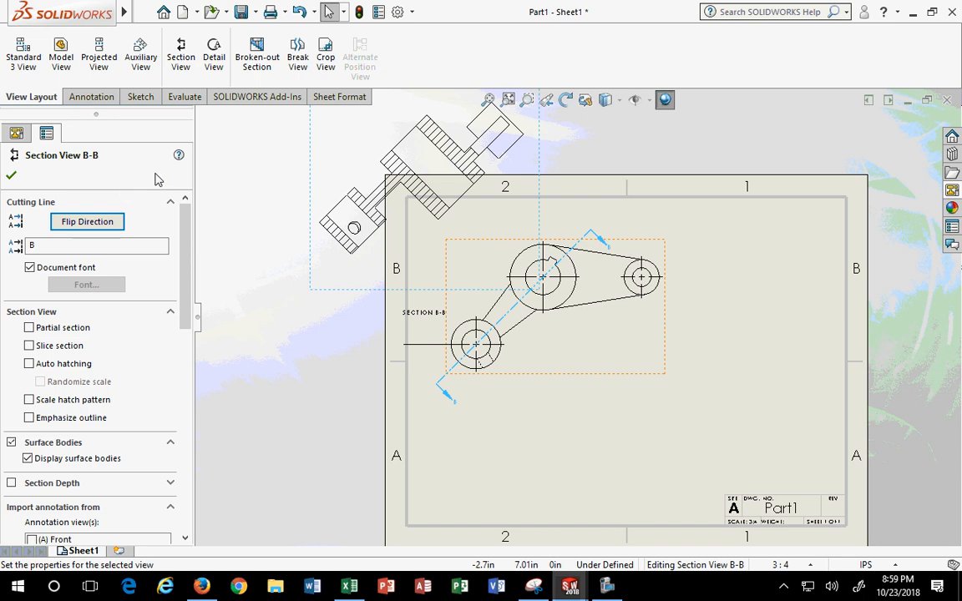
scroll(358, 301, "up", 3)
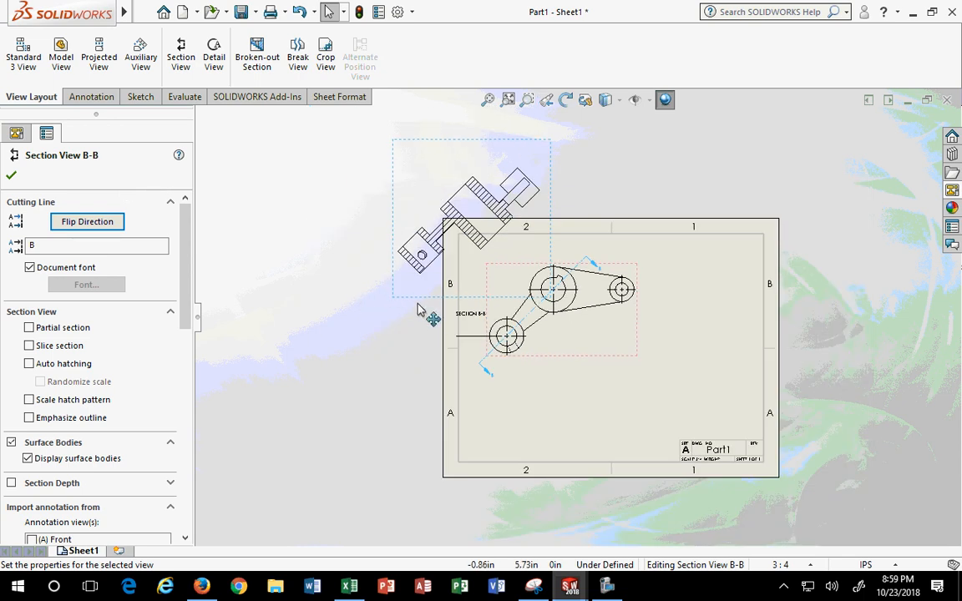
left_click(379, 259)
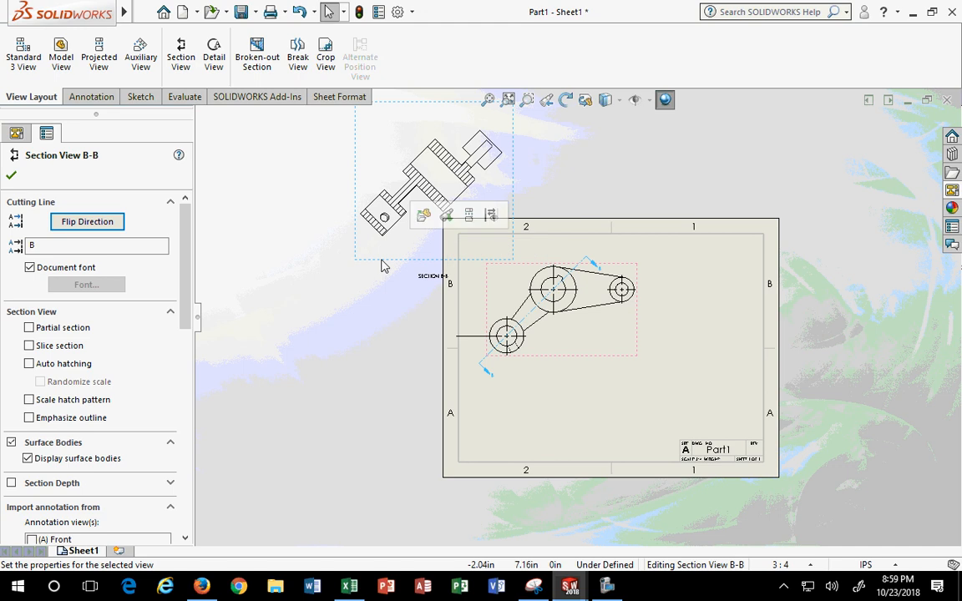
Break the angled section view's alignment with its parent and move it beside the sheet, below its former position.
right_click(381, 265)
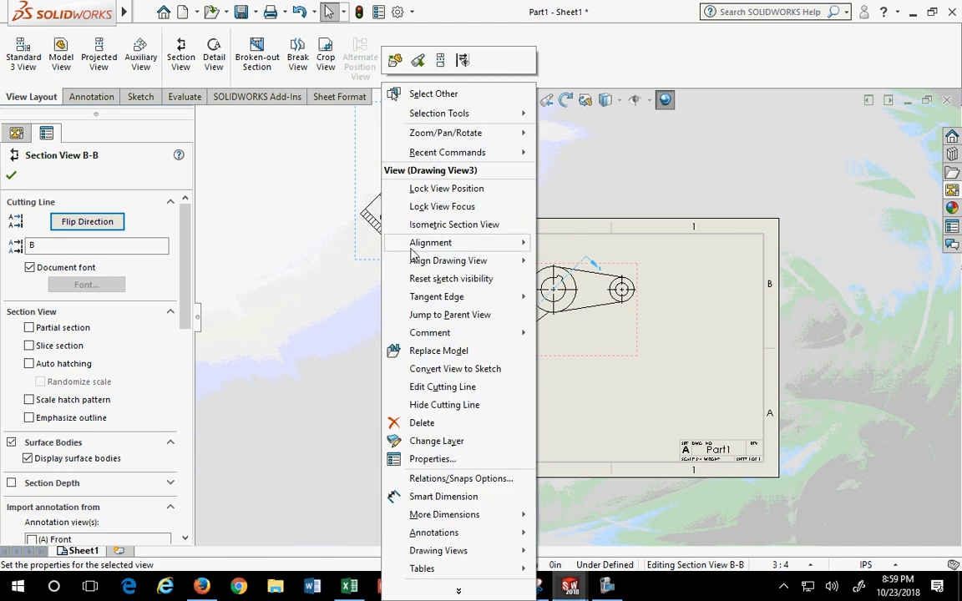
mouse_move(433, 249)
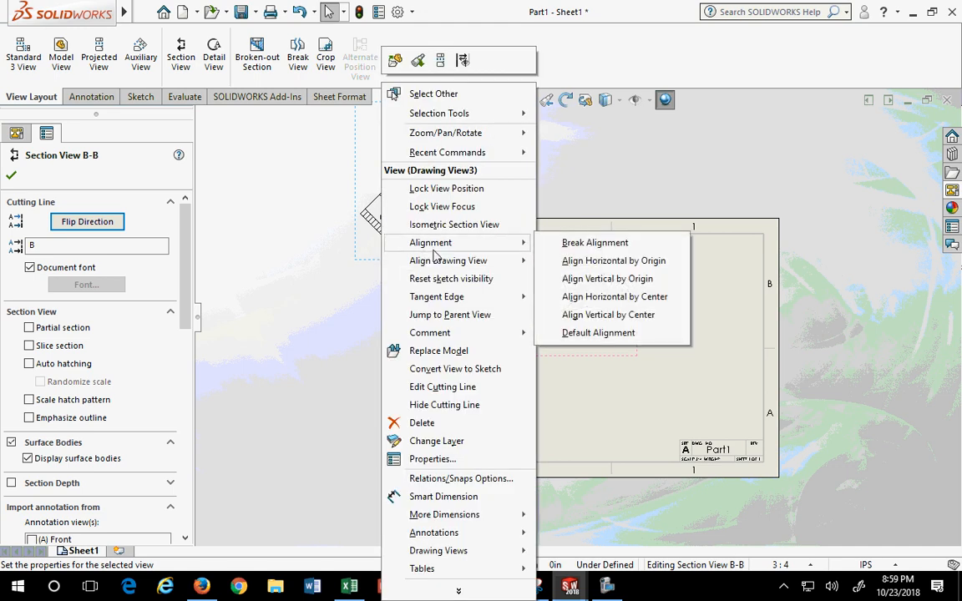
left_click(598, 243)
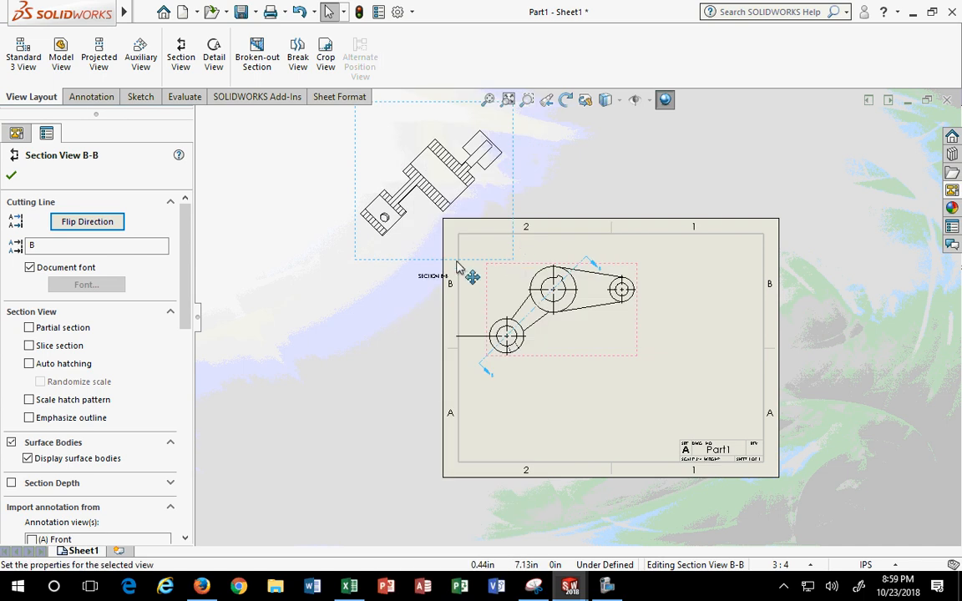
left_click_drag(421, 273, 380, 438)
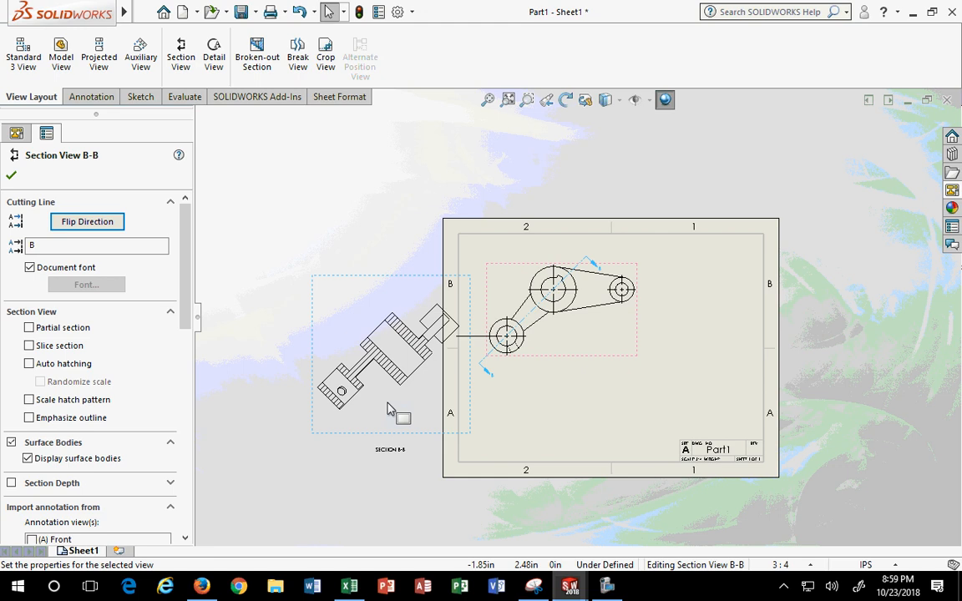
Undo the alignment break, the moves and the creation of the angled section view.
left_click(299, 11)
left_click(298, 11)
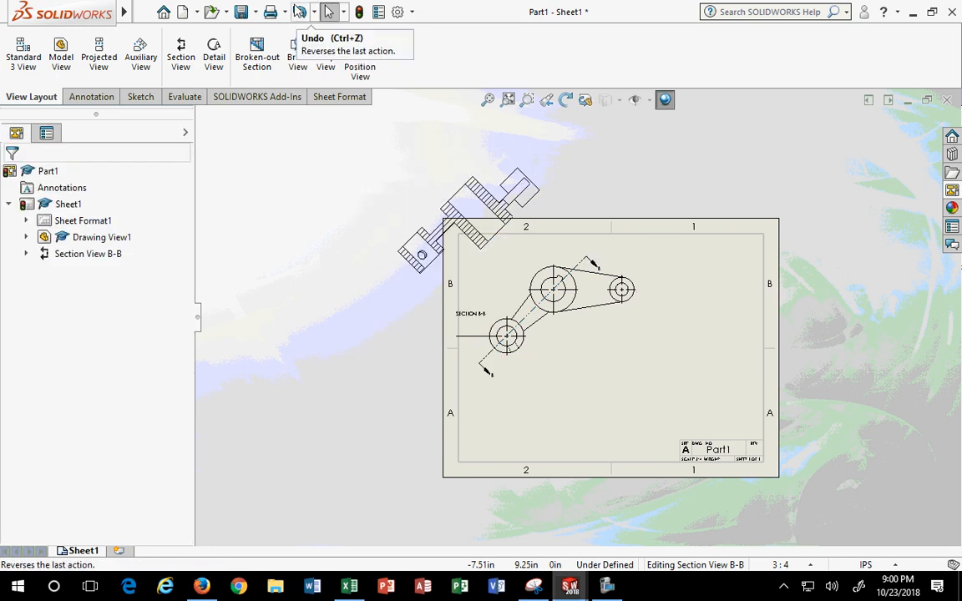
left_click(298, 12)
left_click(298, 11)
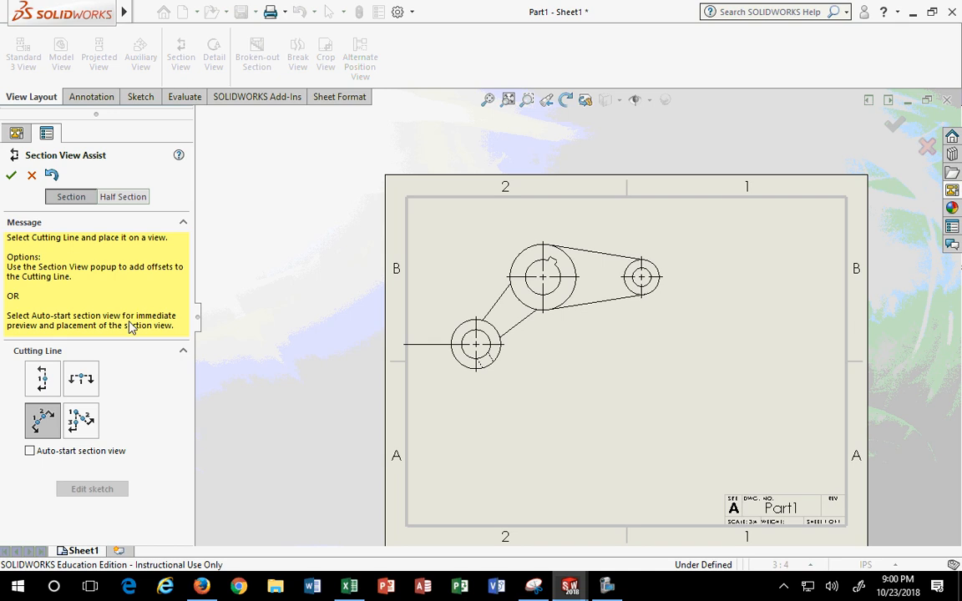
Cancel the pending section cutting line and delete the overextended center mark on the bracket's lower-left cylinder.
left_click(81, 419)
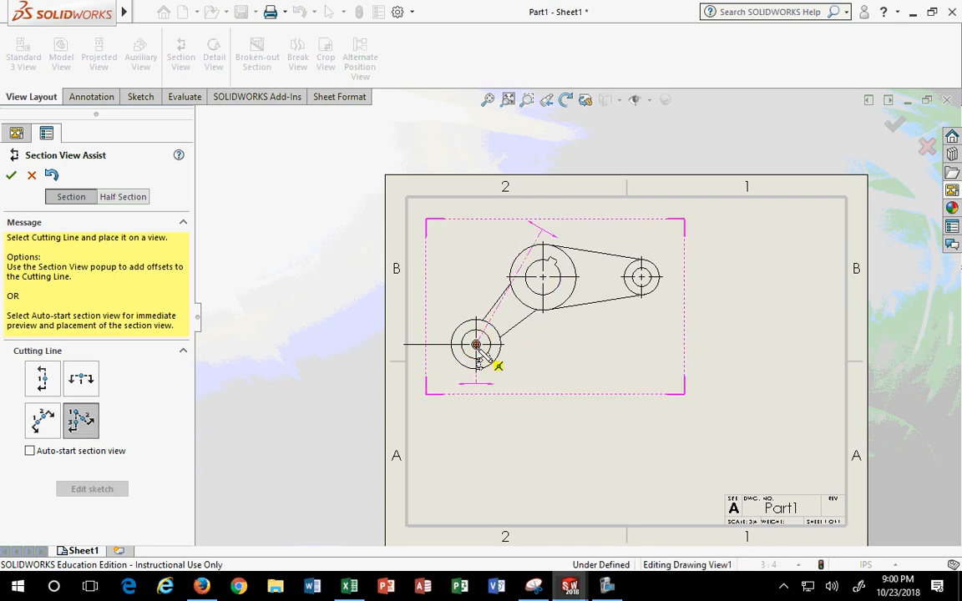
key("Escape")
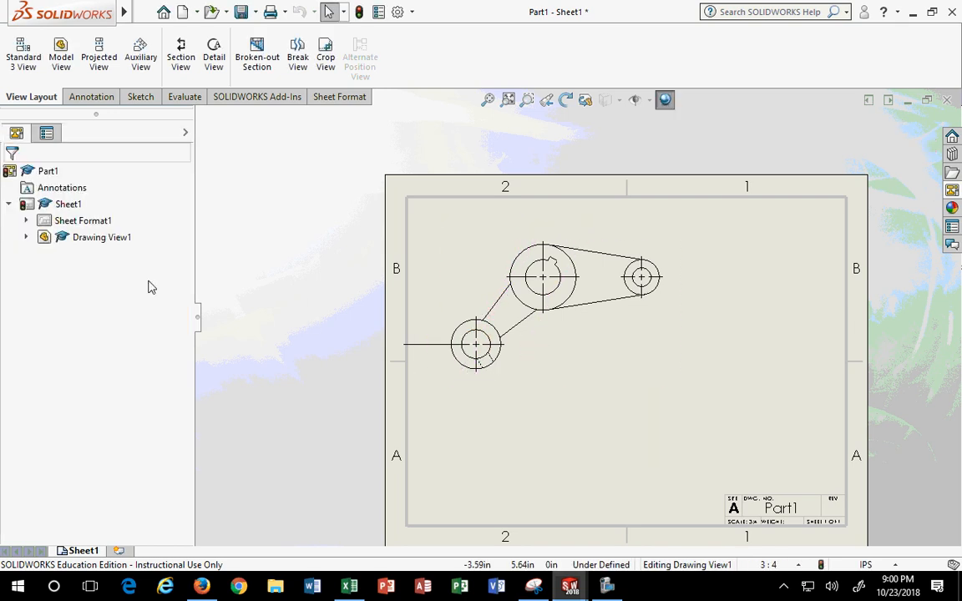
left_click(417, 343)
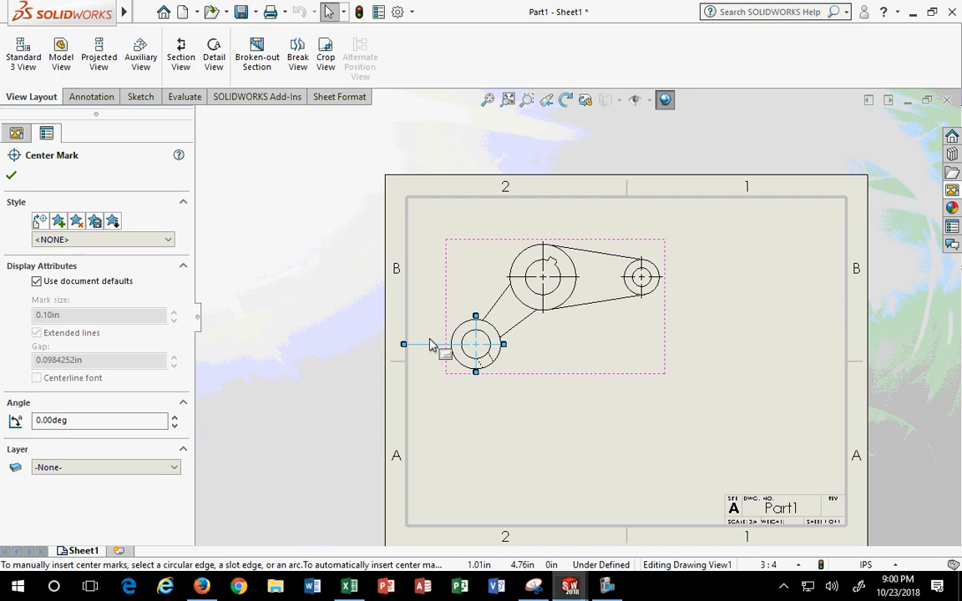
key("Delete")
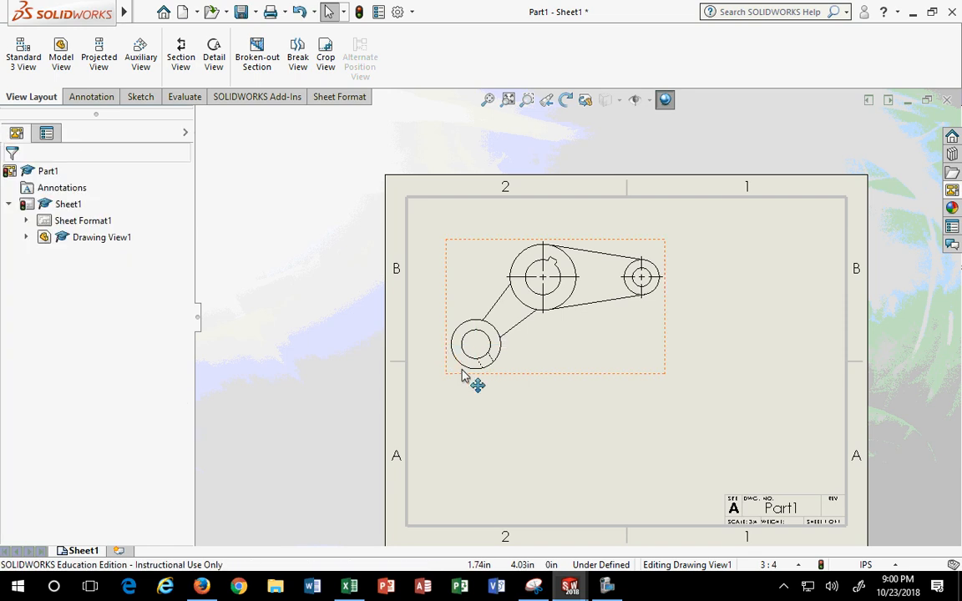
Define an aligned section cutting line pivoting at the large cylinder's centre and passing through the right-hand and lower-left cylinders' centres.
left_click(181, 57)
left_click(81, 420)
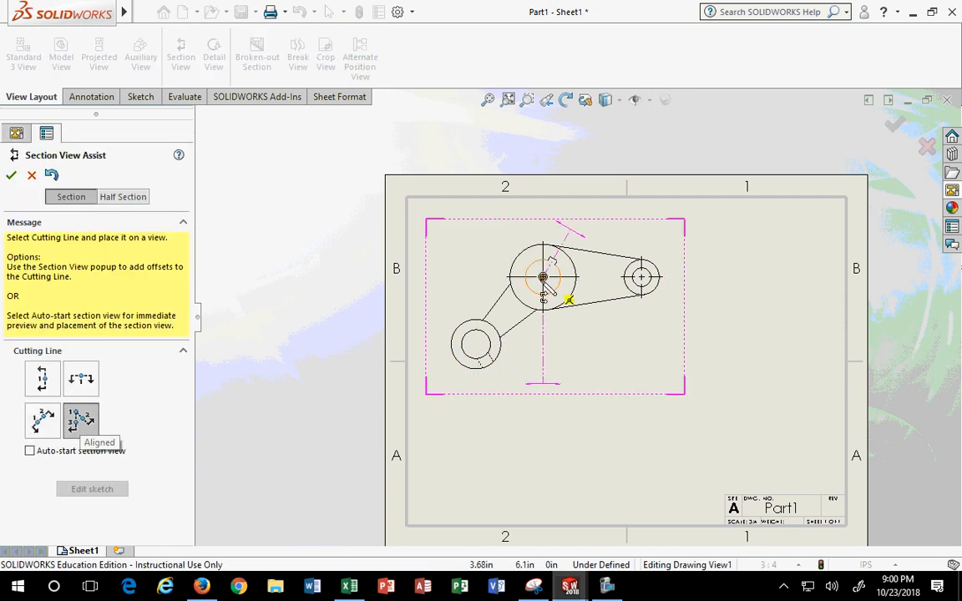
left_click(654, 298)
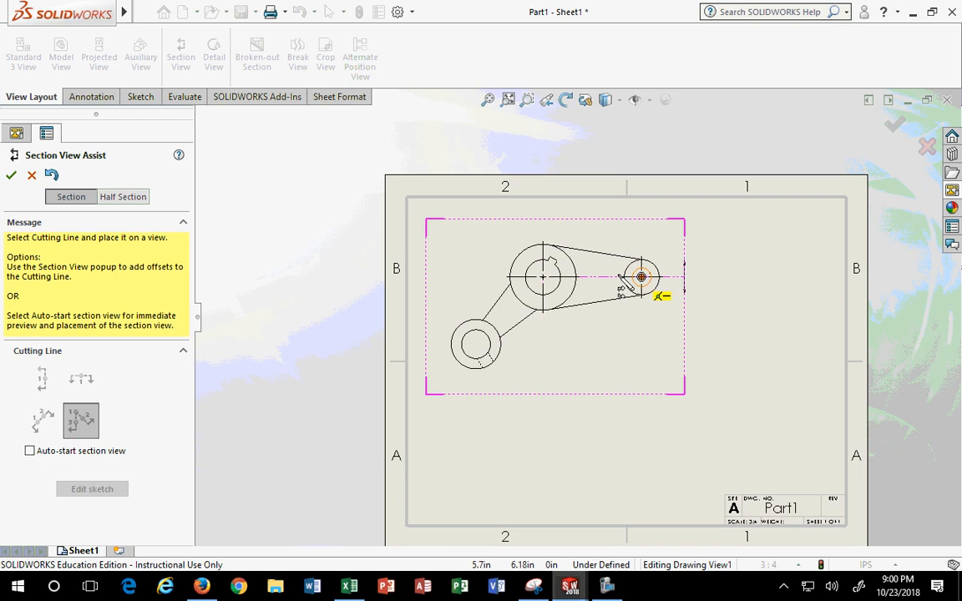
left_click(477, 345)
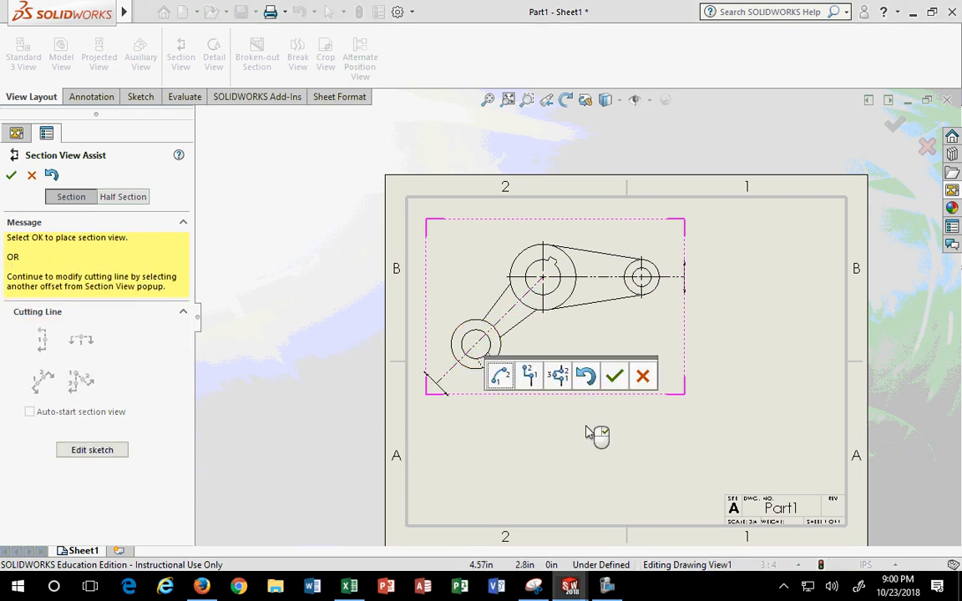
left_click(615, 377)
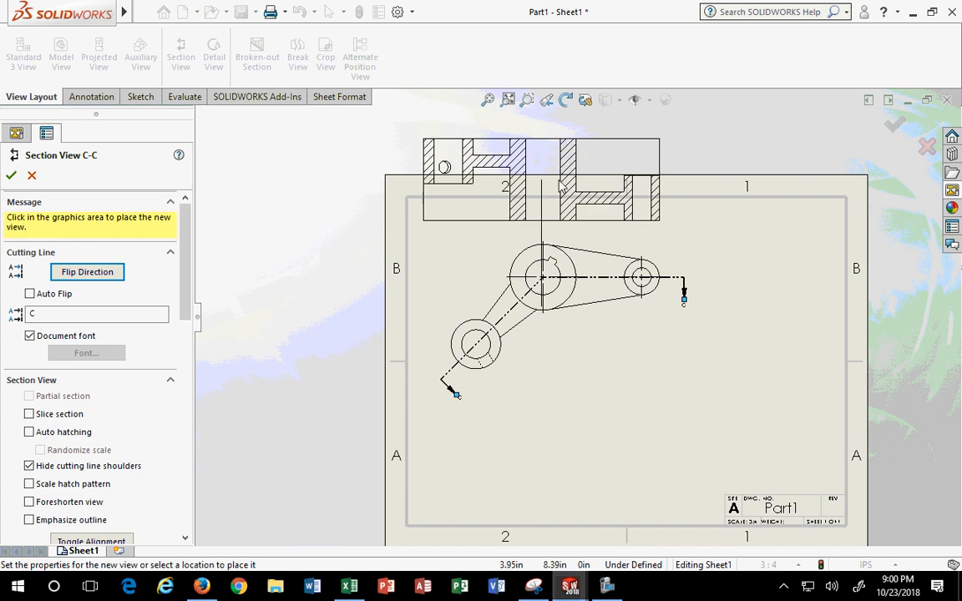
Place the aligned section view below the bracket's top view with the right-hand cutting arrow pointing down, and accept it.
left_click(94, 278)
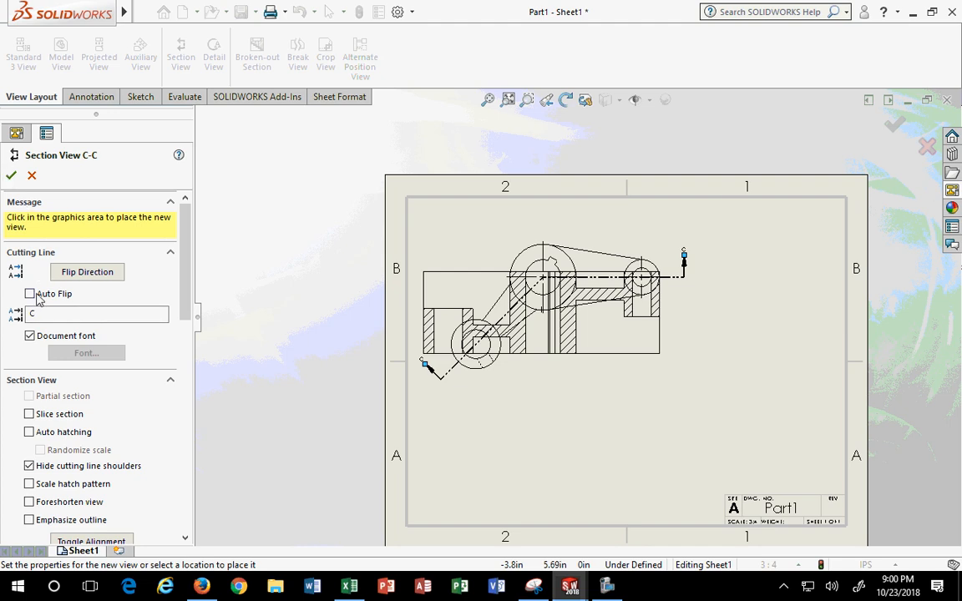
left_click(87, 272)
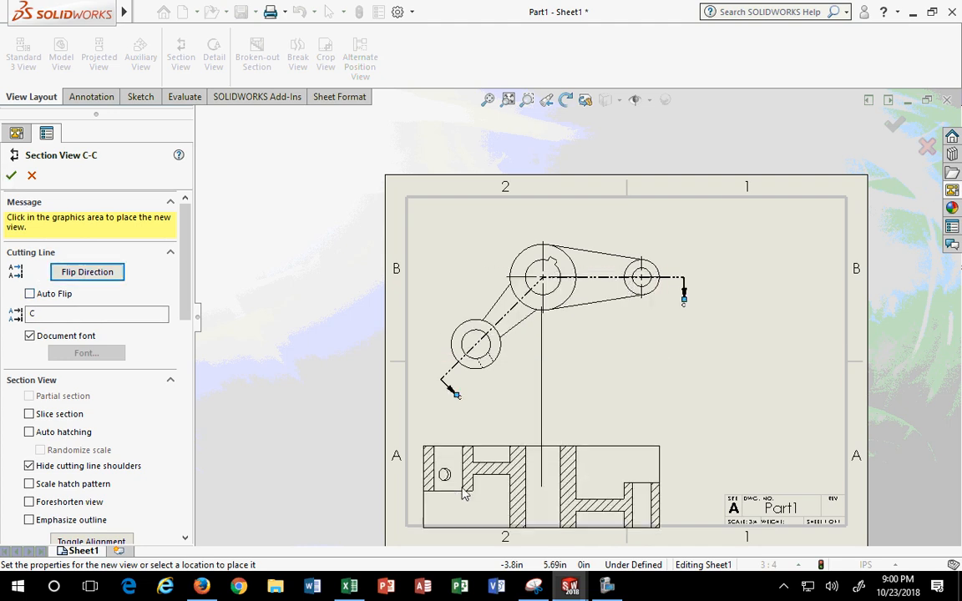
left_click(505, 470)
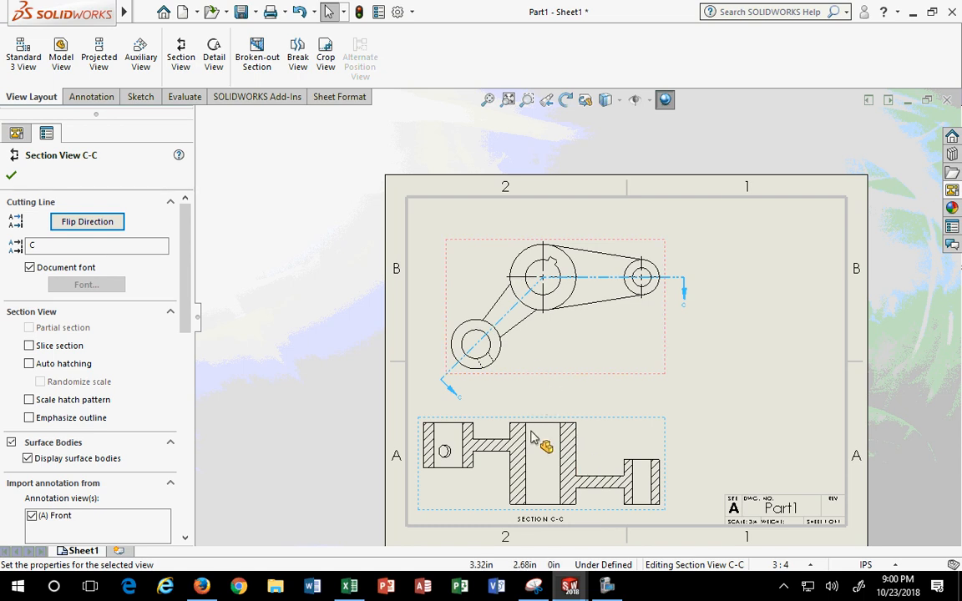
scroll(558, 281, "down", 1)
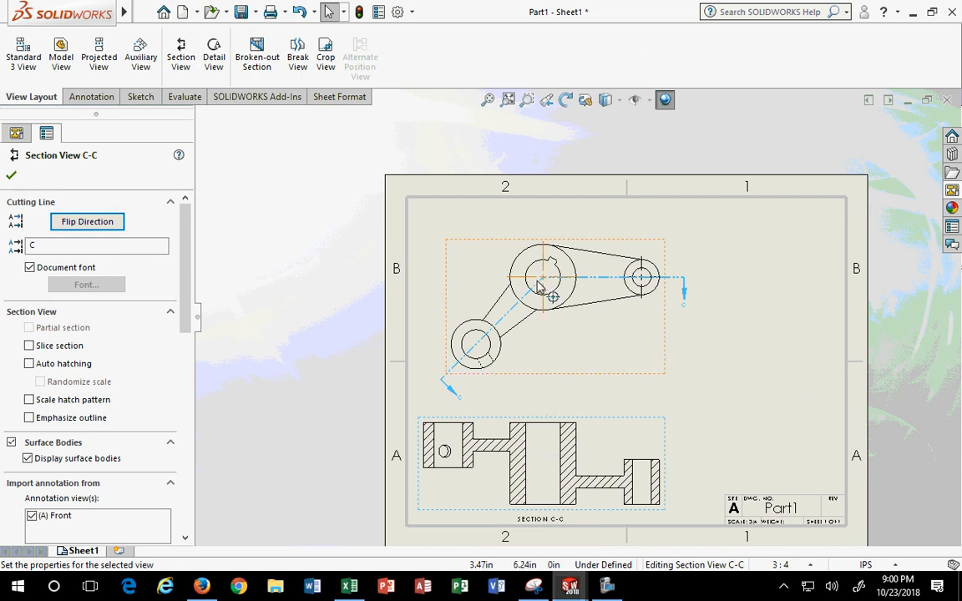
scroll(562, 275, "up", 2)
scroll(570, 288, "down", 3)
scroll(568, 288, "down", 1)
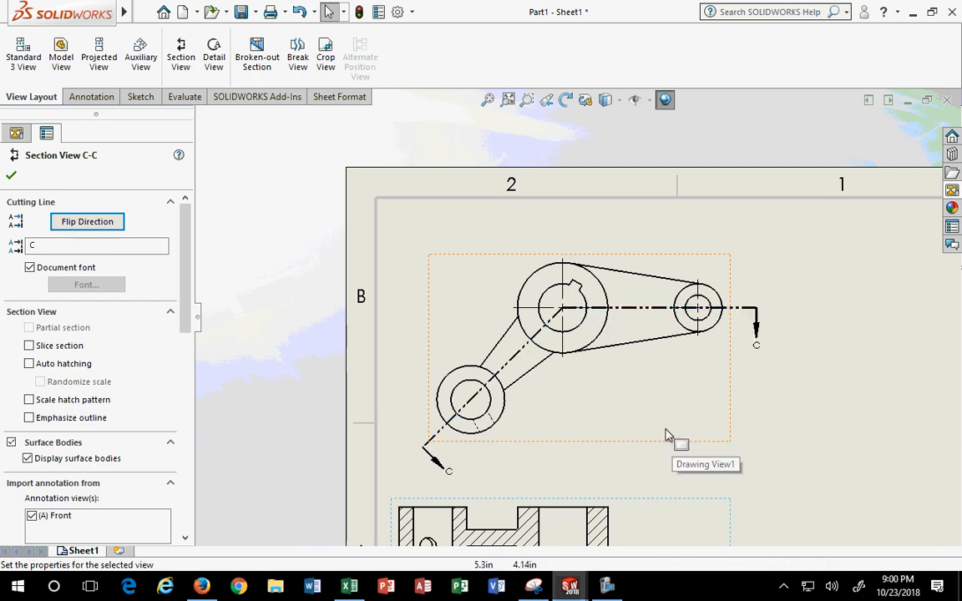
left_click(10, 175)
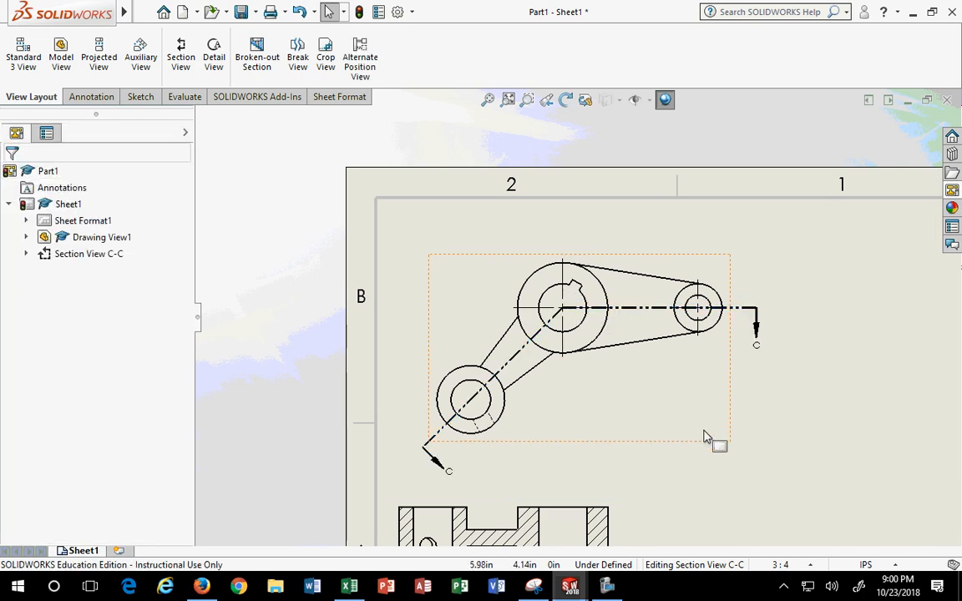
Start Model Items from the bracket's top view and set the items to import into all views.
left_click(633, 429)
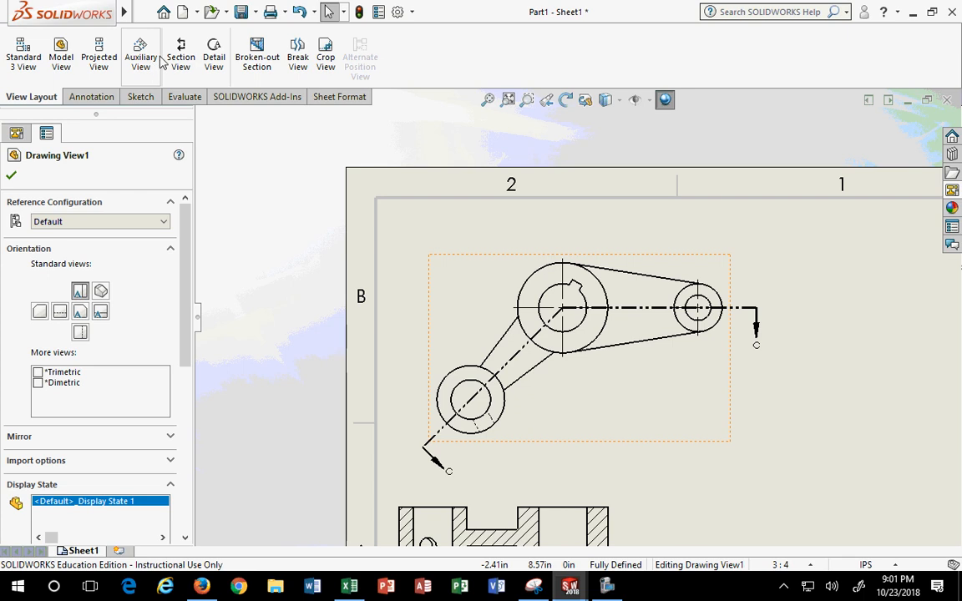
left_click(87, 97)
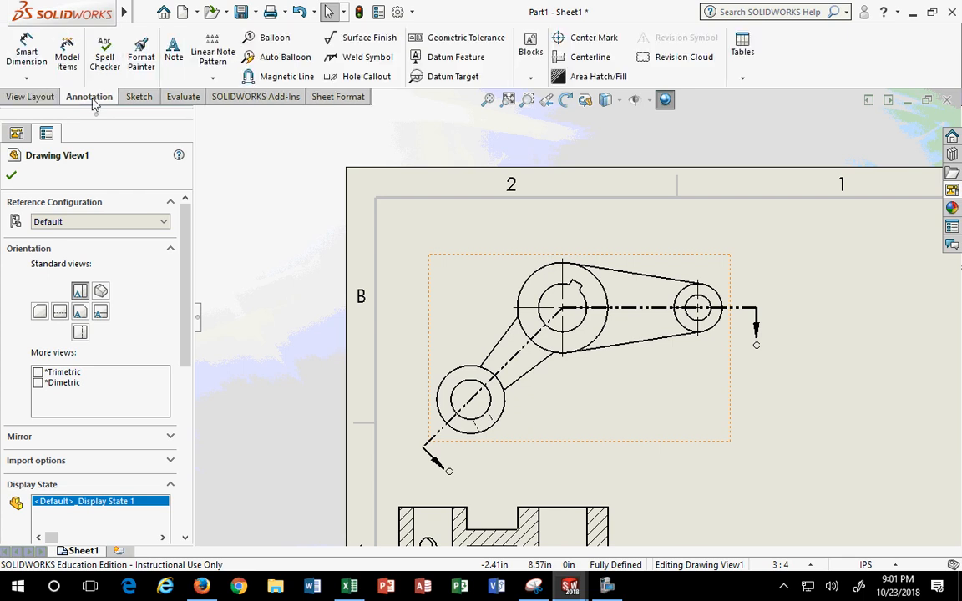
left_click(67, 58)
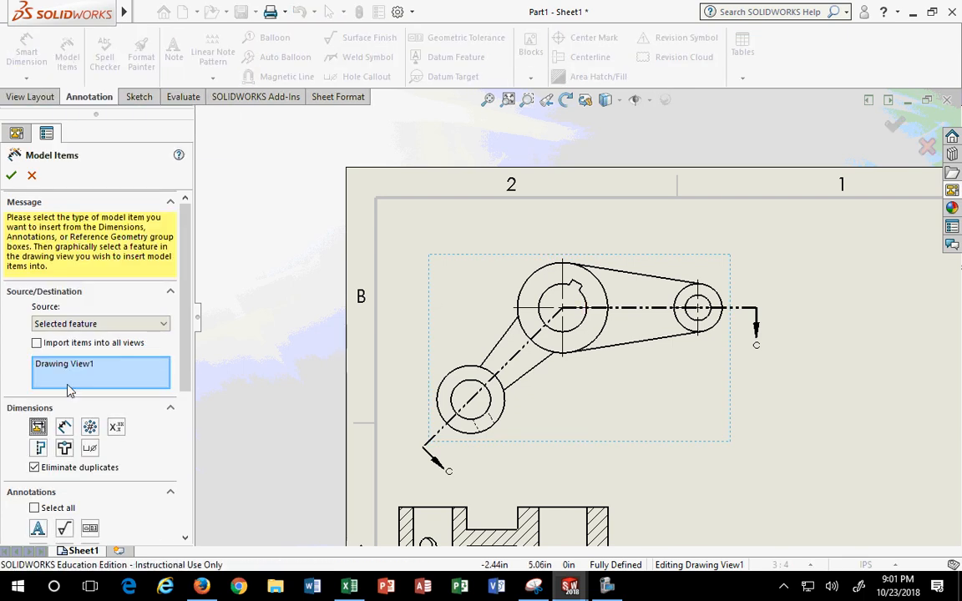
left_click(38, 343)
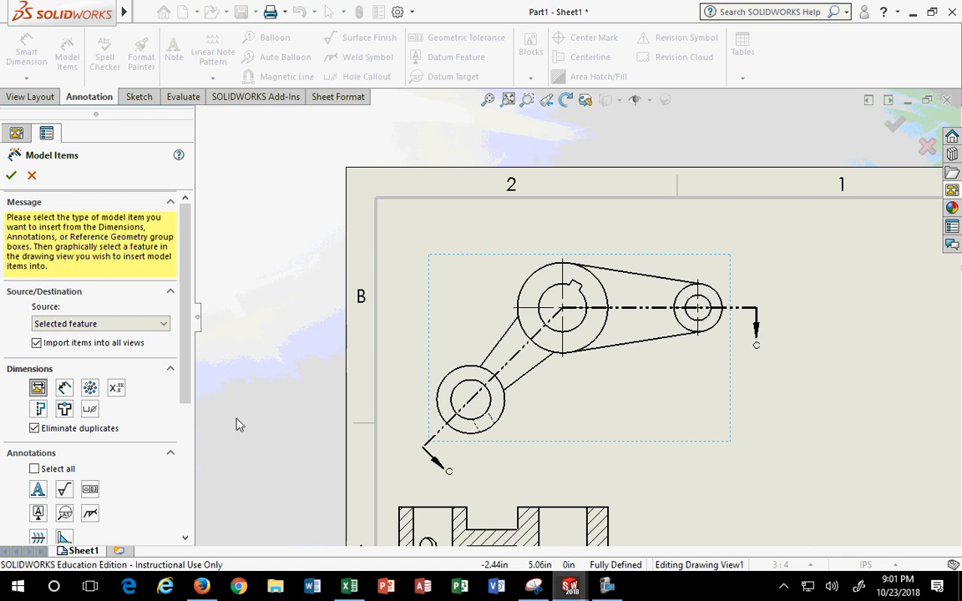
scroll(89, 412, "down", 5)
scroll(89, 408, "up", 5)
Insert the entire model's dimensions, including those not marked for drawing, instance counts, toleranced dimensions and hole callouts.
left_click(64, 390)
left_click(89, 389)
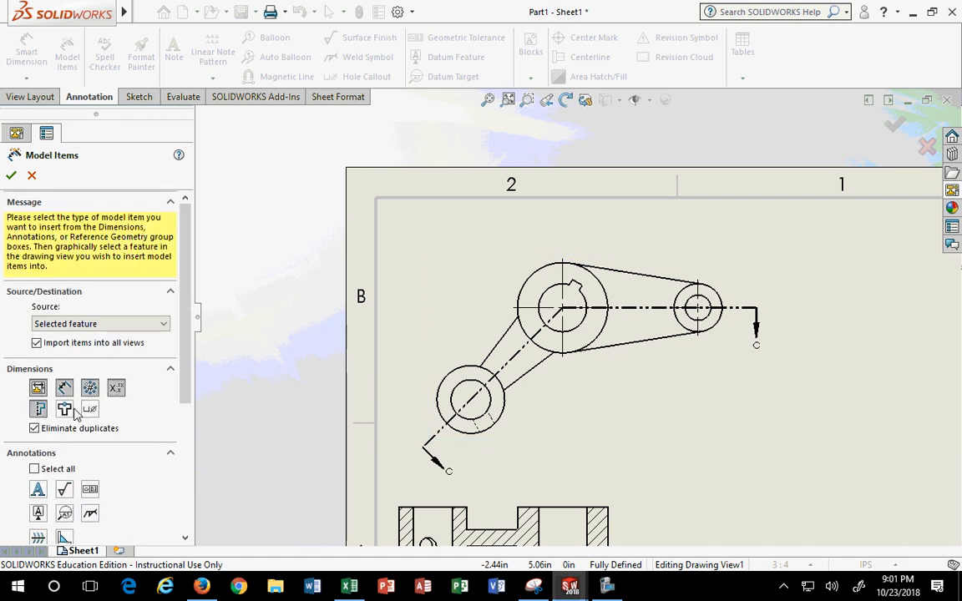
left_click(90, 409)
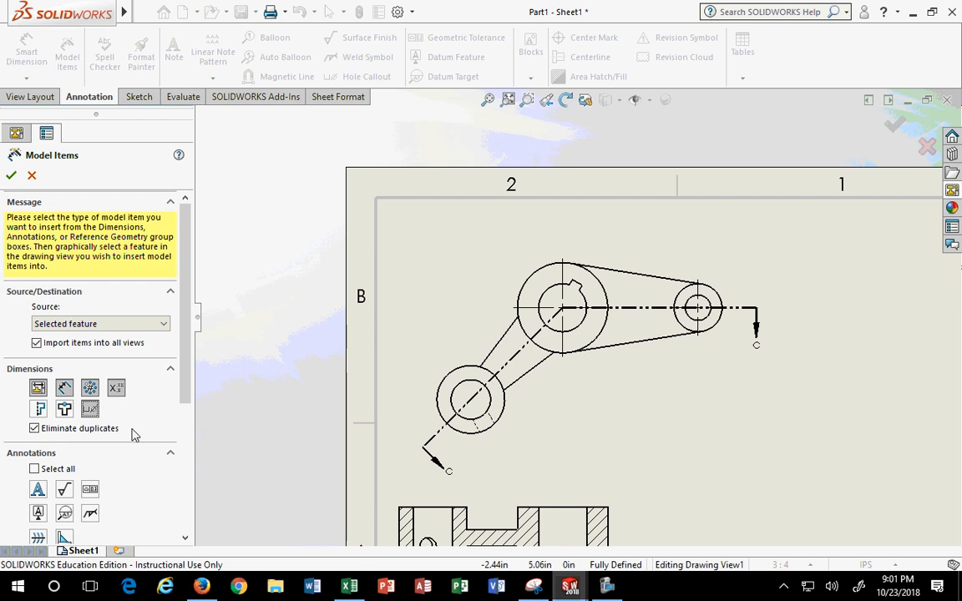
scroll(304, 417, "down", 1)
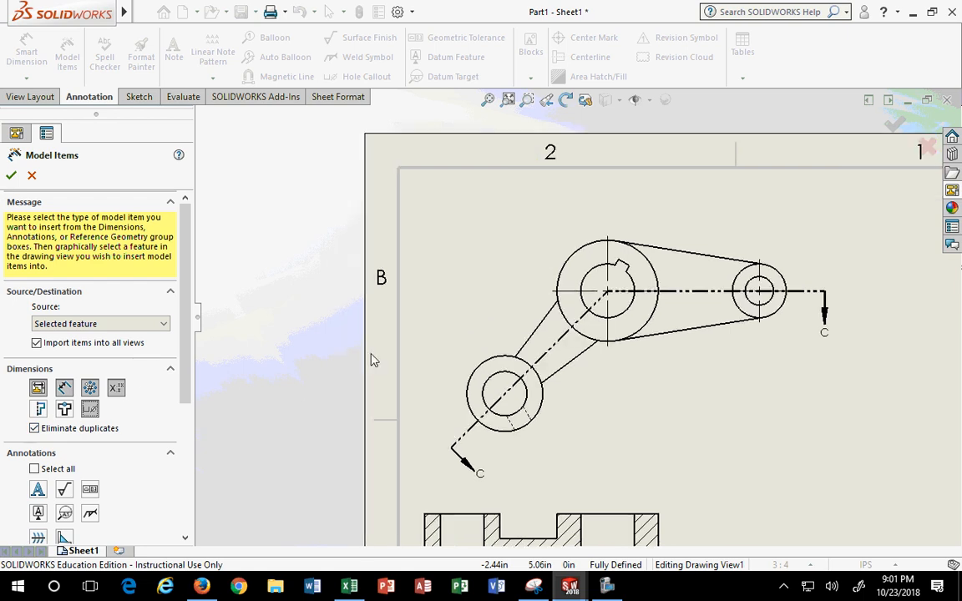
scroll(374, 360, "up", 3)
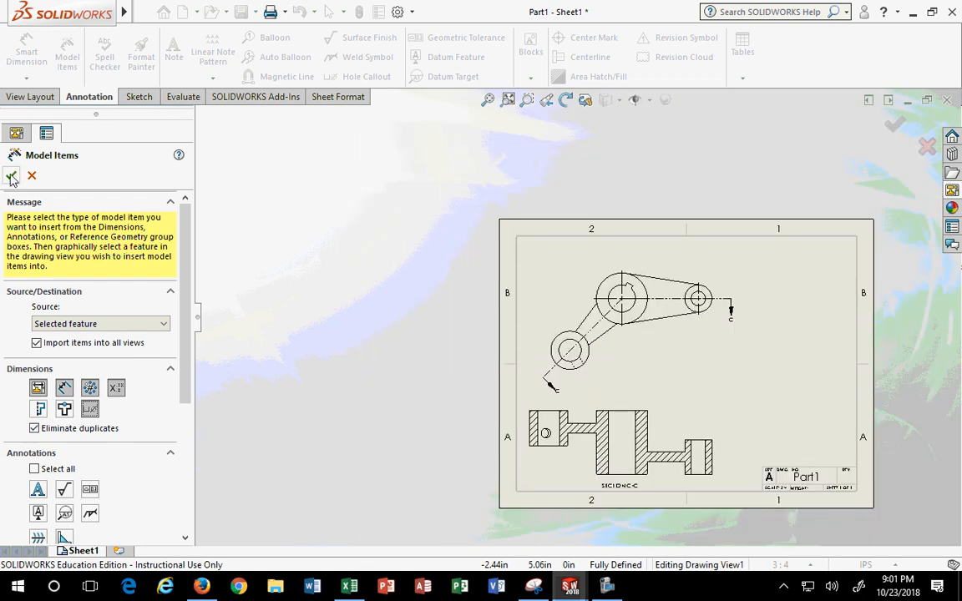
left_click(12, 176)
left_click(519, 299)
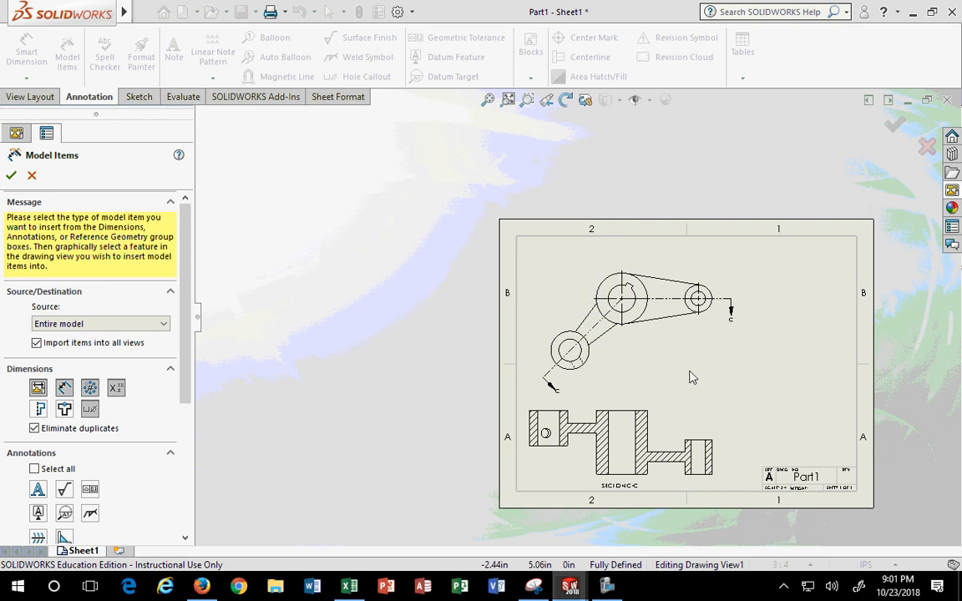
Move the two .13 keyway dimensions outside the large cylinder, one to each side of their extension lines.
scroll(631, 359, "up", 1)
scroll(584, 292, "down", 3)
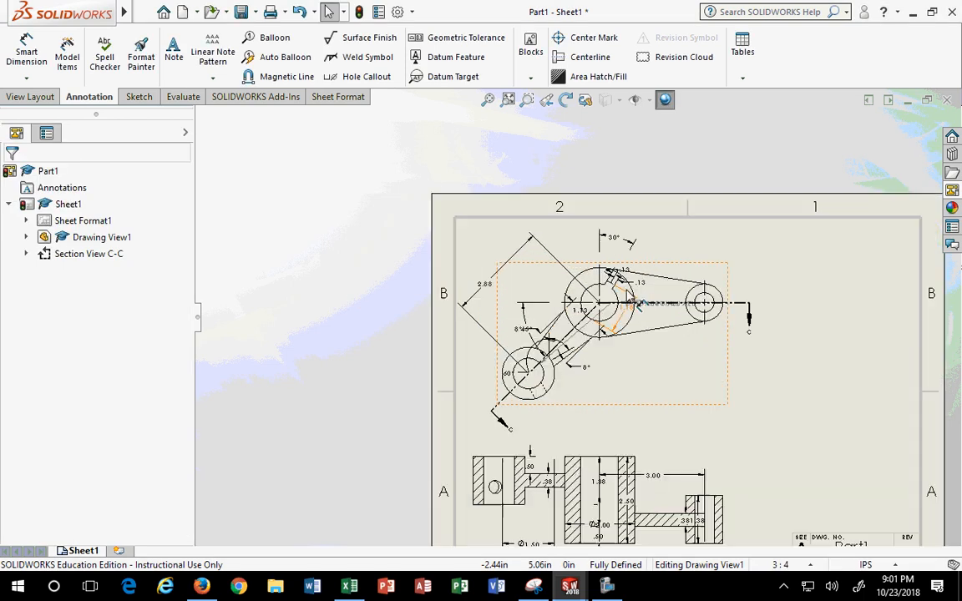
scroll(630, 301, "down", 6)
left_click(598, 234)
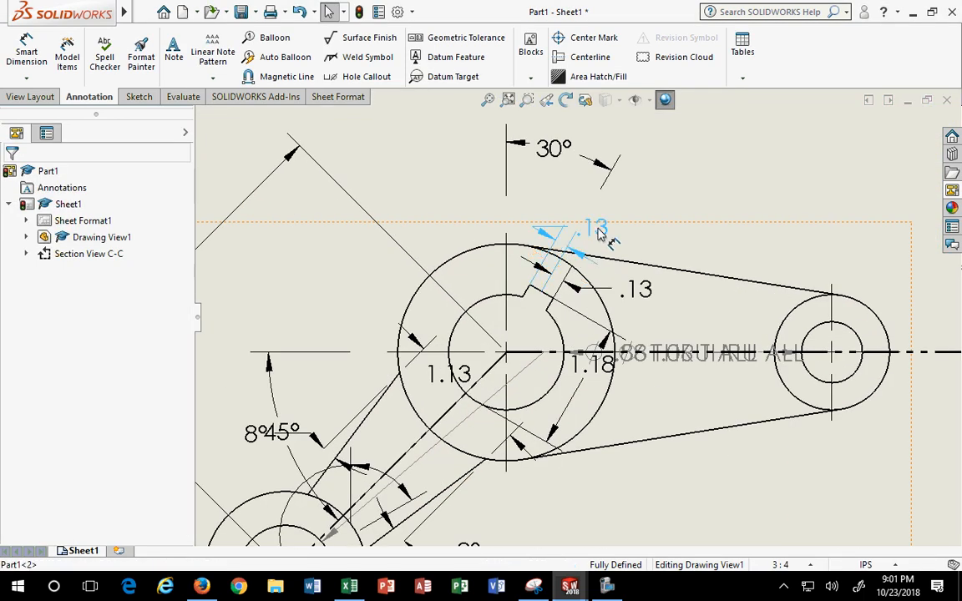
left_click_drag(598, 234, 596, 192)
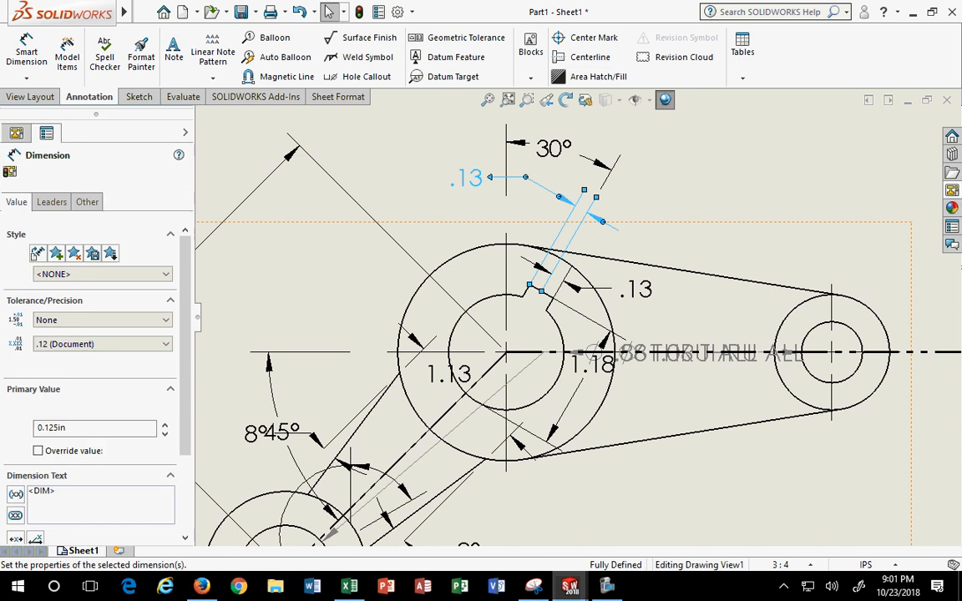
mouse_move(637, 289)
left_mouse_down()
mouse_move(714, 219)
mouse_move(741, 242)
mouse_move(725, 240)
mouse_move(683, 262)
mouse_move(688, 275)
mouse_move(668, 278)
mouse_move(722, 219)
mouse_move(715, 231)
left_mouse_up()
key("z")
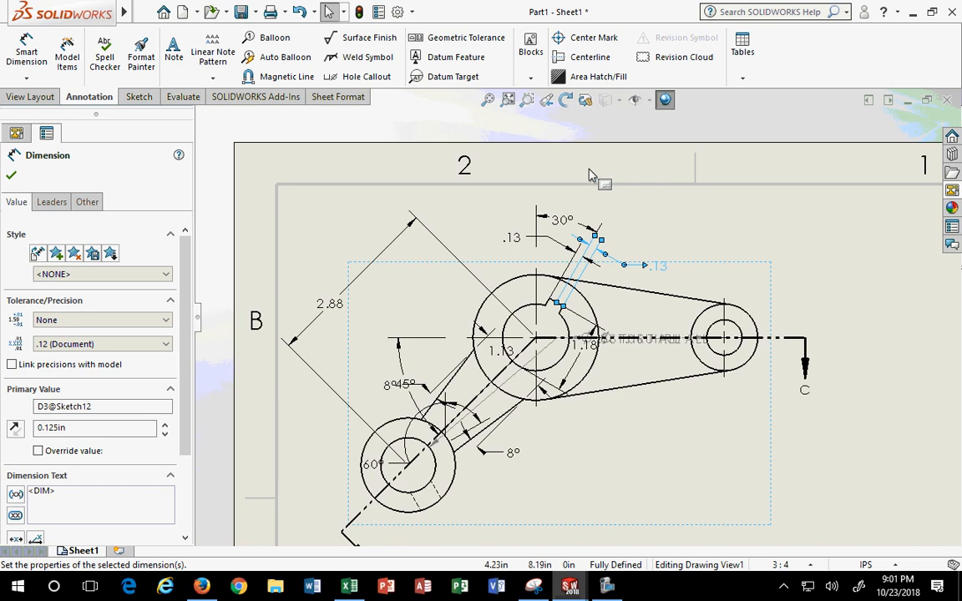
Move the keyway's 30° angle dimension higher and its 1.18 dimension down and right, clear of the large cylinder.
left_click(589, 176)
mouse_move(562, 221)
left_mouse_down()
mouse_move(580, 219)
mouse_move(569, 207)
left_mouse_up()
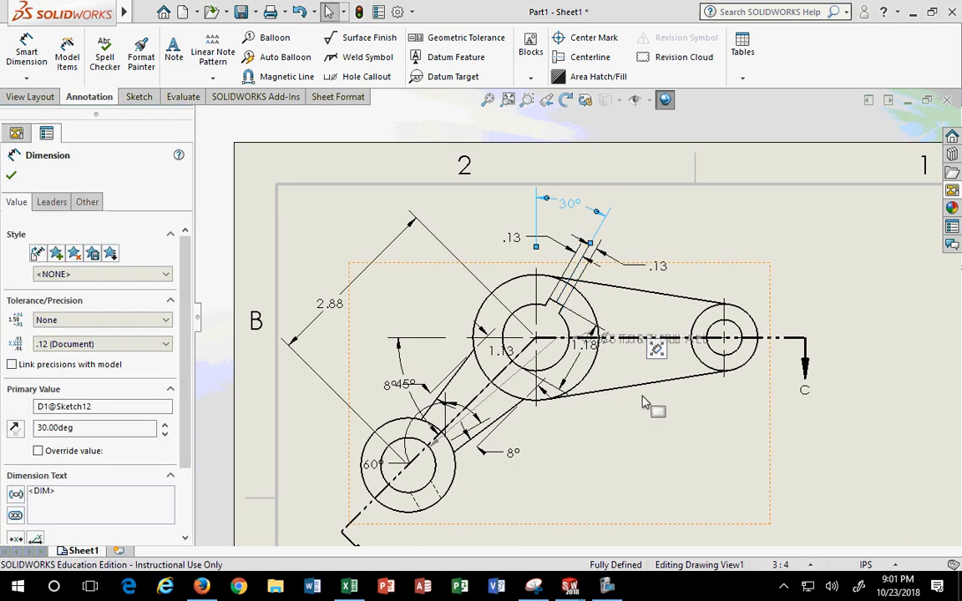
scroll(639, 396, "up", 2)
scroll(628, 397, "down", 1)
mouse_move(570, 315)
left_mouse_down()
mouse_move(580, 312)
mouse_move(633, 391)
mouse_move(641, 382)
left_mouse_up()
left_click(785, 401)
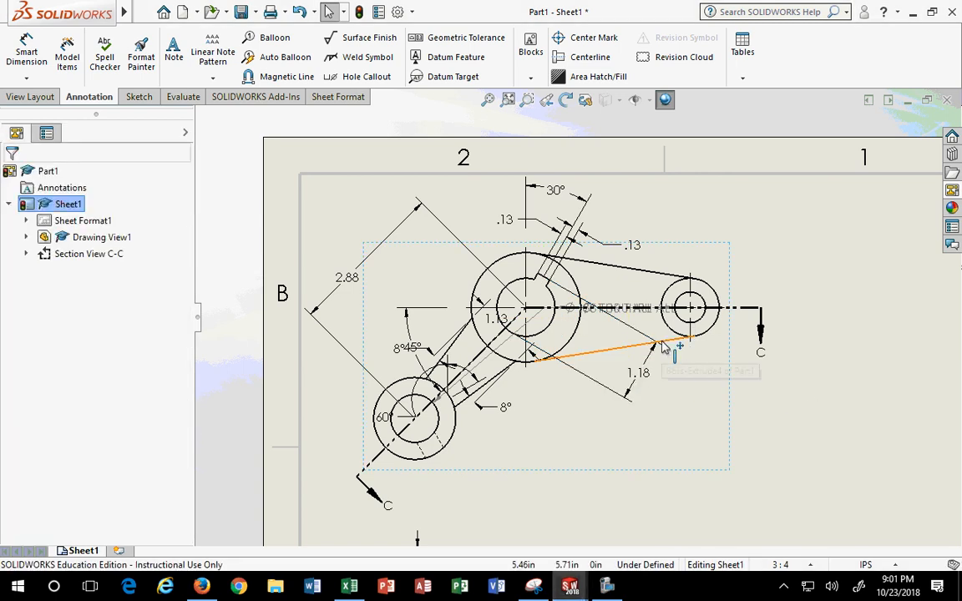
Move the small arm cylinder's Ø.88 THRU ALL hole callout below the top view, clear of the other dimensions.
left_click_drag(636, 310, 612, 476)
left_click(144, 12)
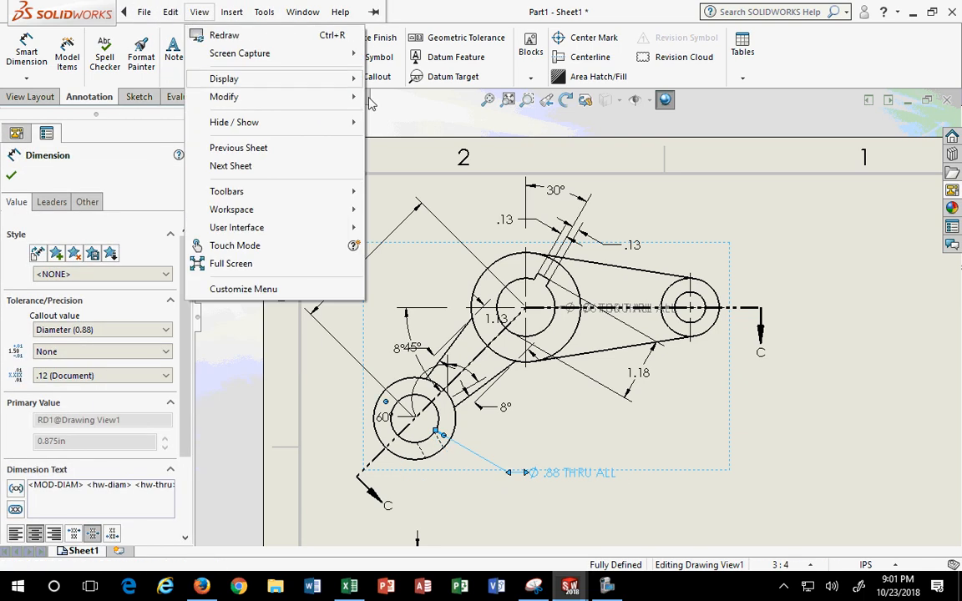
left_click(462, 106)
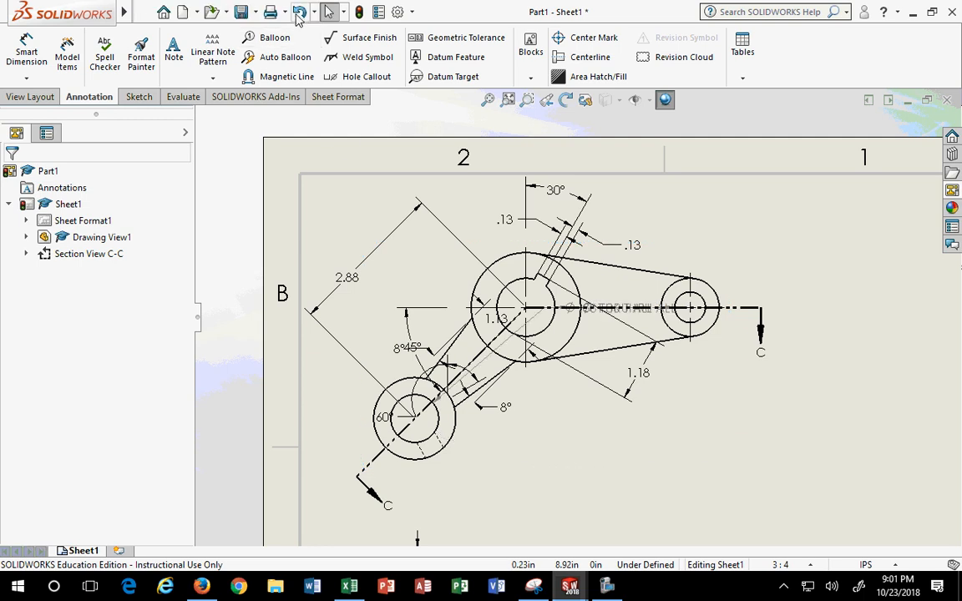
Undo the dimension moves, the model items import and the section view, leaving only the top view on the sheet.
left_click(298, 18)
left_click(298, 18)
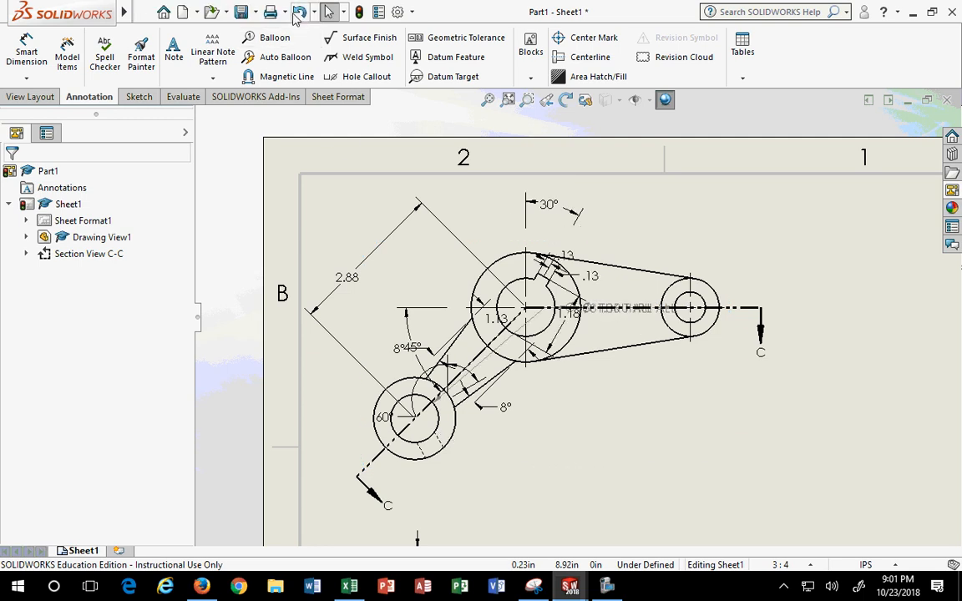
left_click(298, 18)
left_click(299, 18)
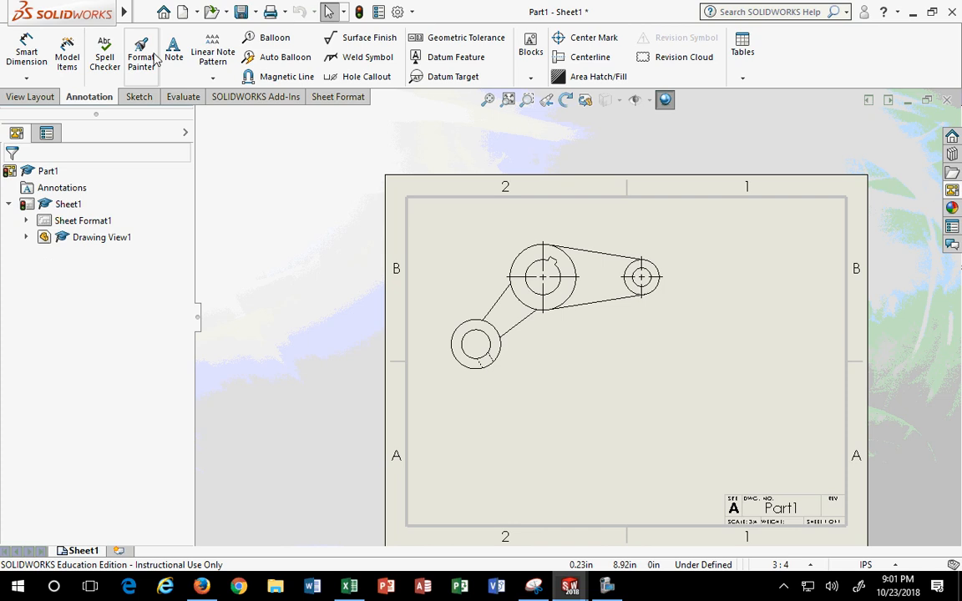
Start Model Items and add hole callouts to the dimension types to insert.
left_click(67, 54)
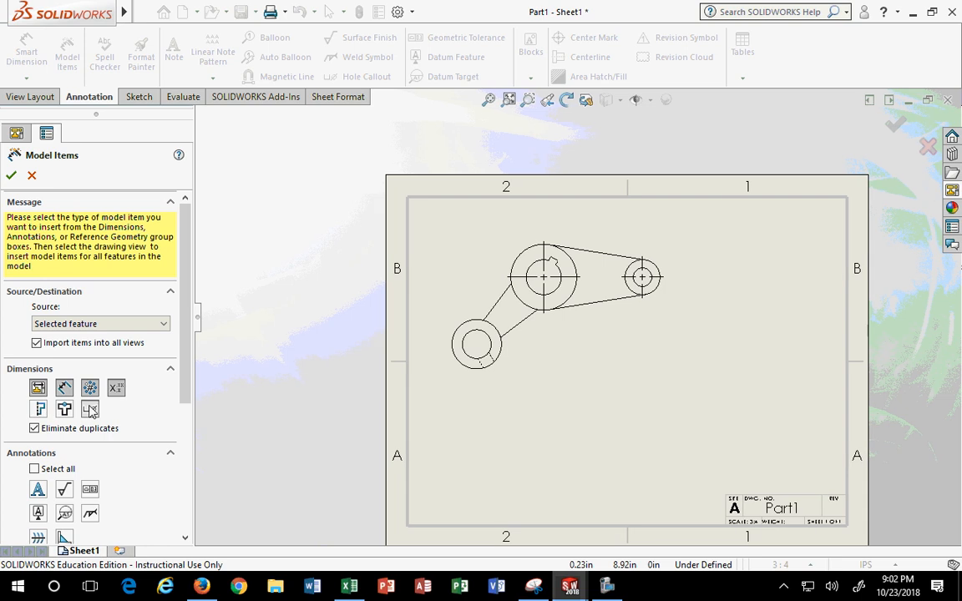
left_click(39, 409)
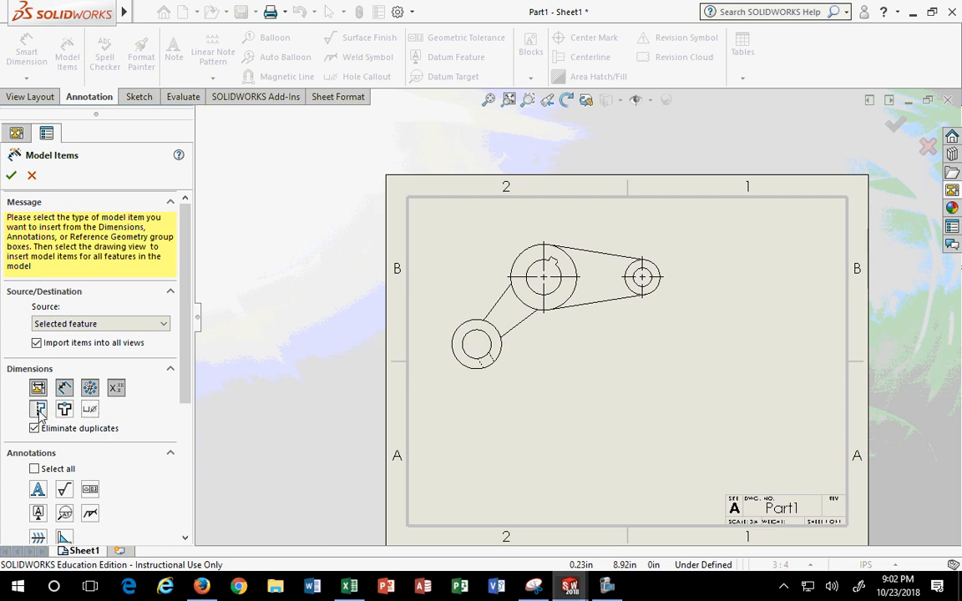
left_click(91, 410)
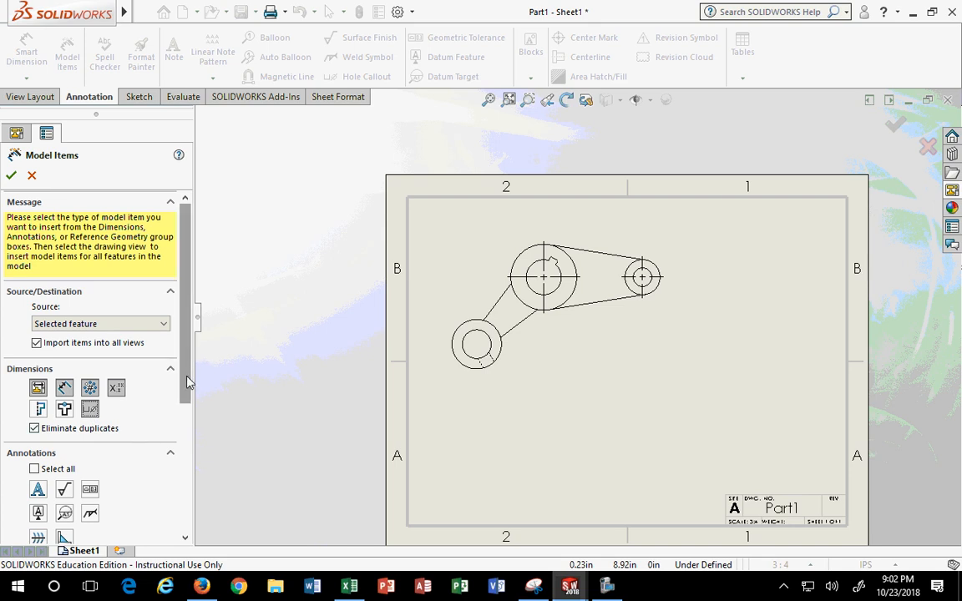
left_click_drag(185, 380, 182, 478)
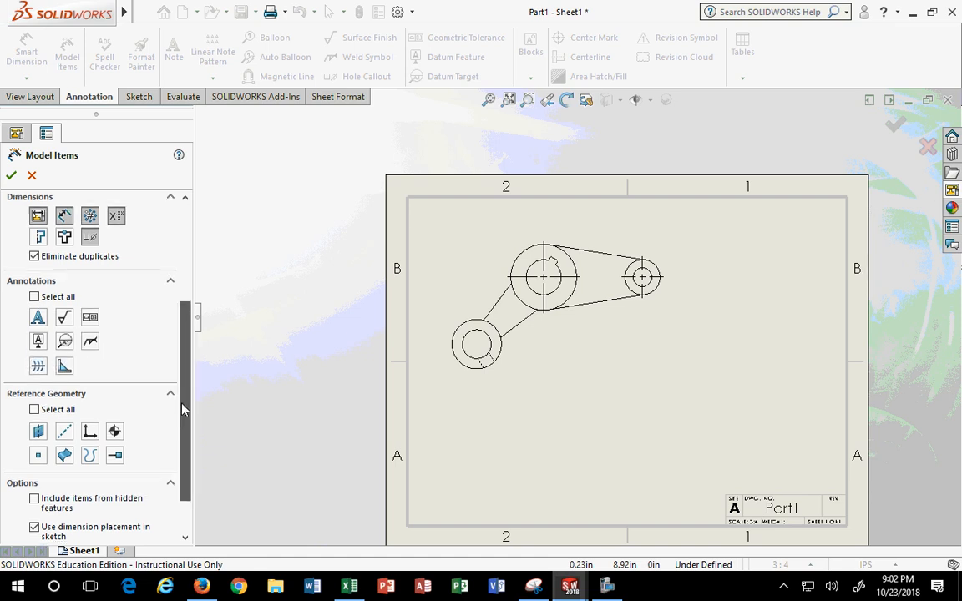
scroll(163, 363, "down", 2)
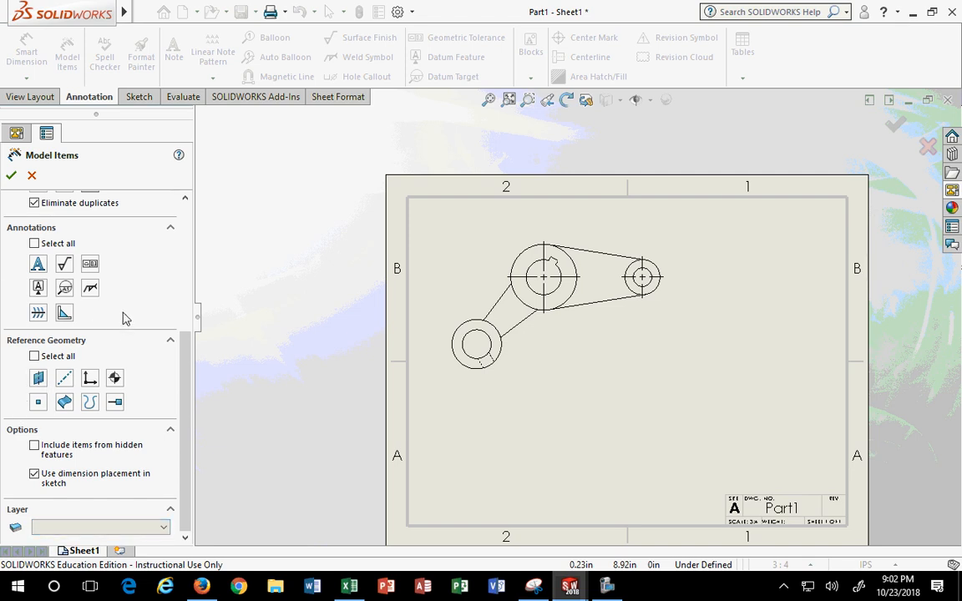
scroll(123, 318, "up", 5)
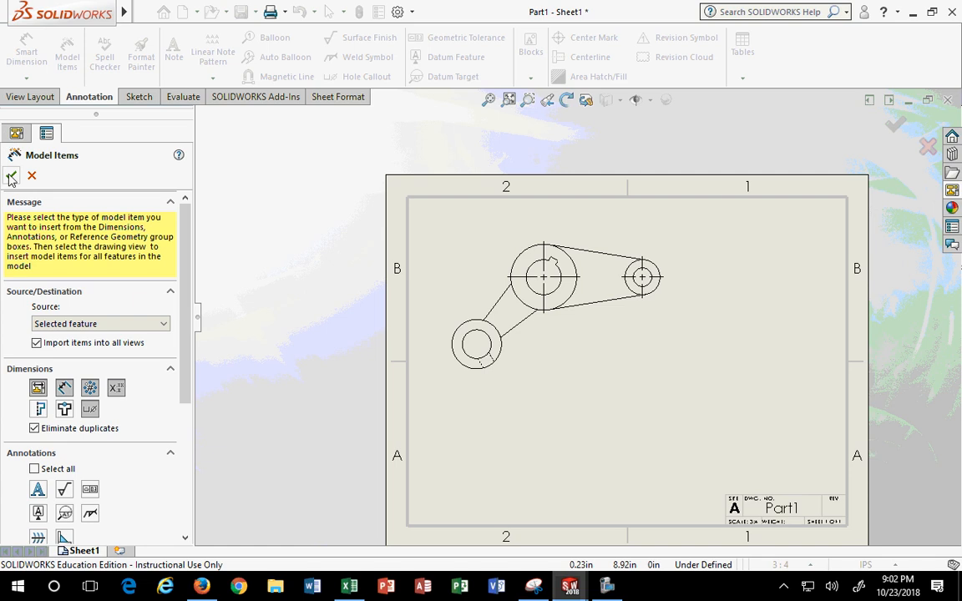
Try to insert the model items into the top view using the selected feature as the source.
left_click(523, 372)
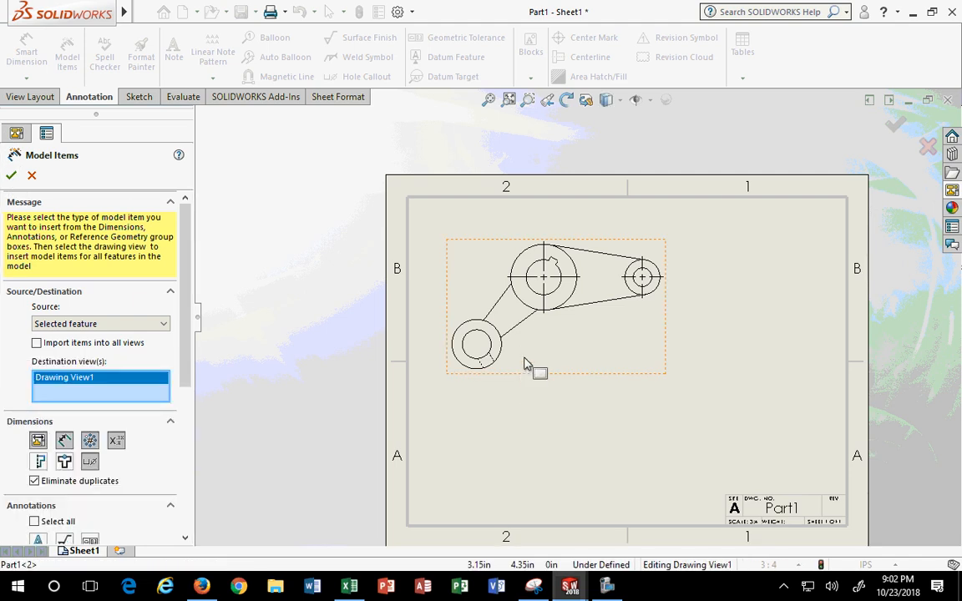
left_click(11, 176)
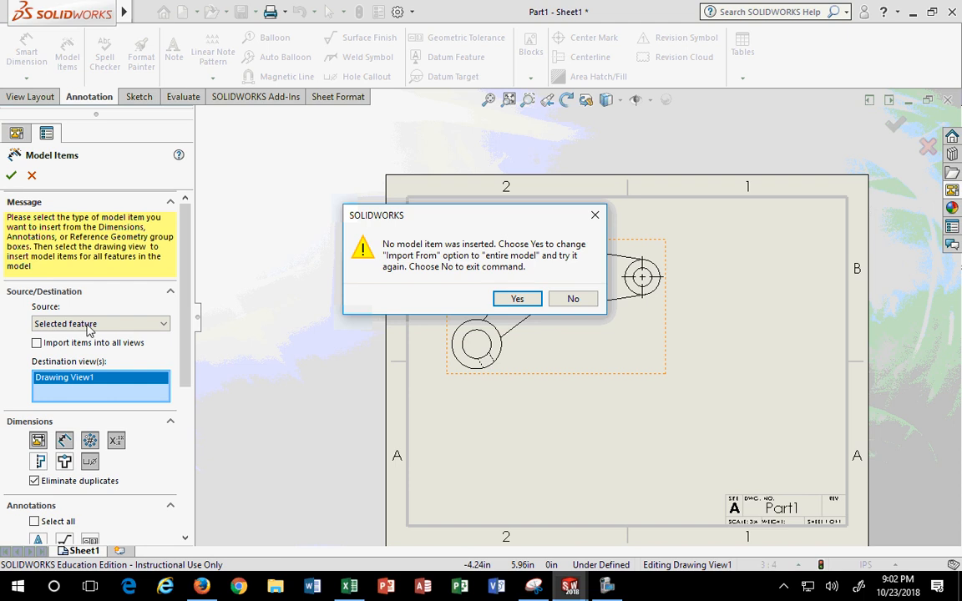
left_click(574, 299)
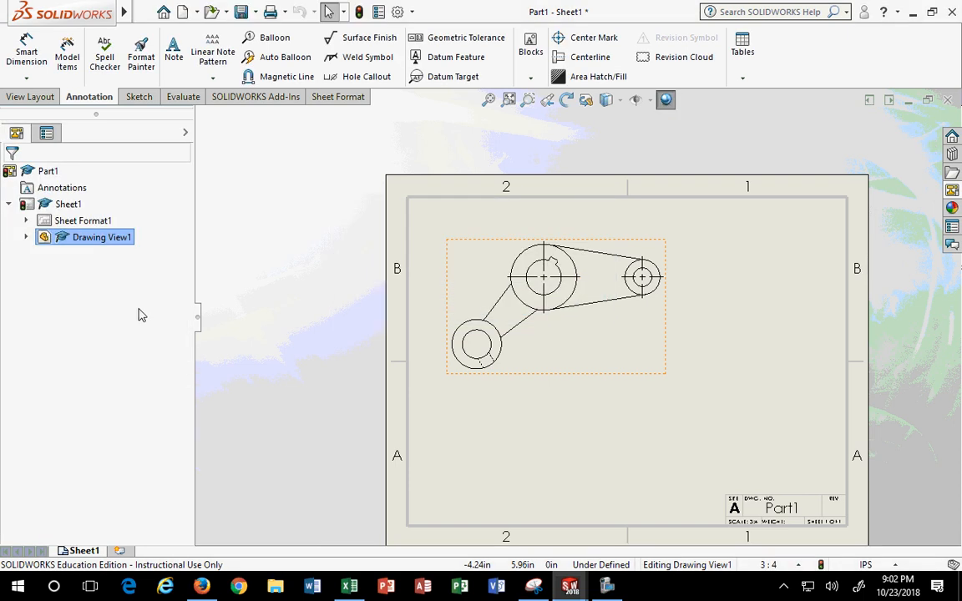
Insert the entire model's dimensions and hole callouts into the top view with Model Items.
left_click(67, 54)
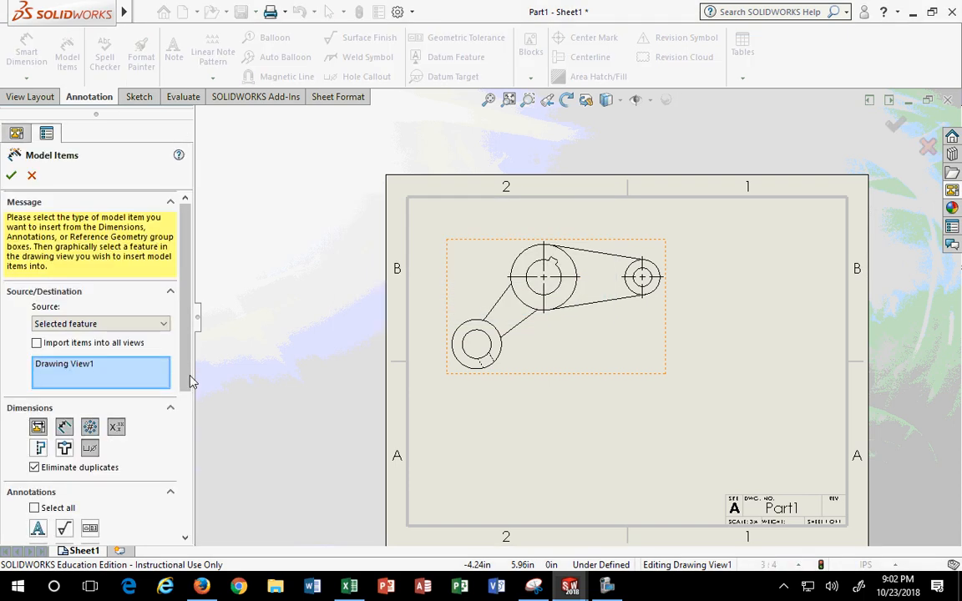
left_click(117, 324)
left_click(89, 337)
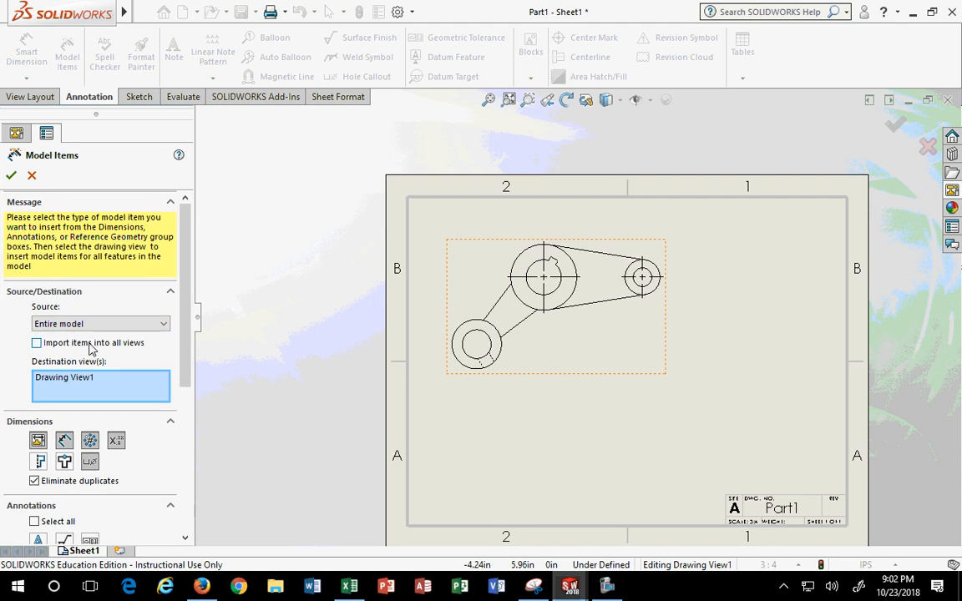
left_click(93, 344)
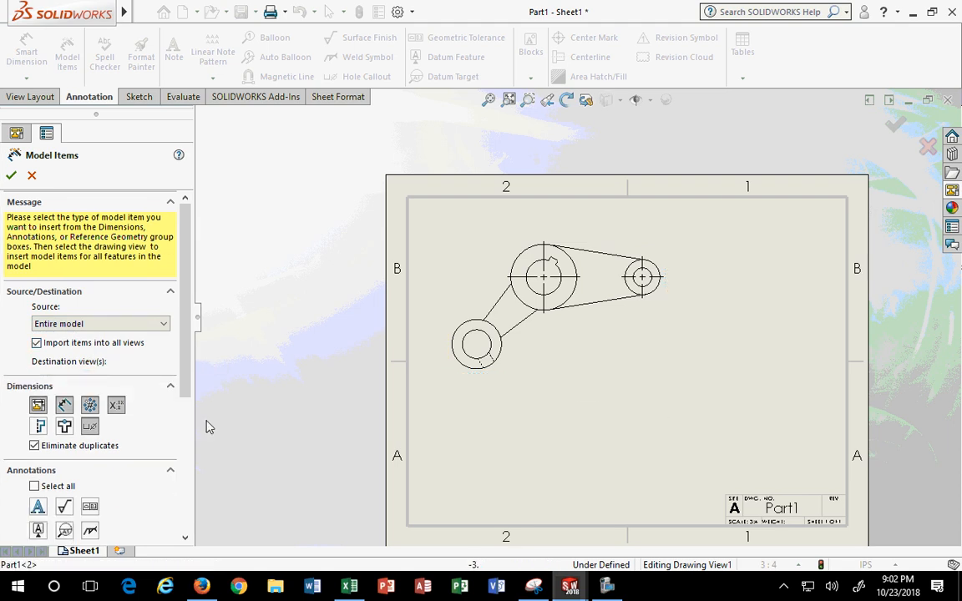
left_click(534, 363)
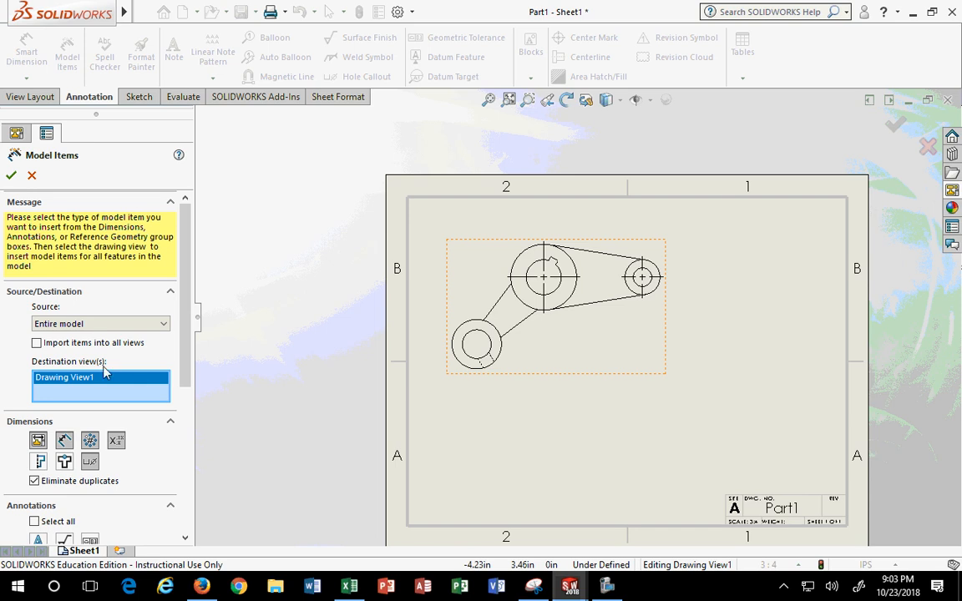
left_click(10, 176)
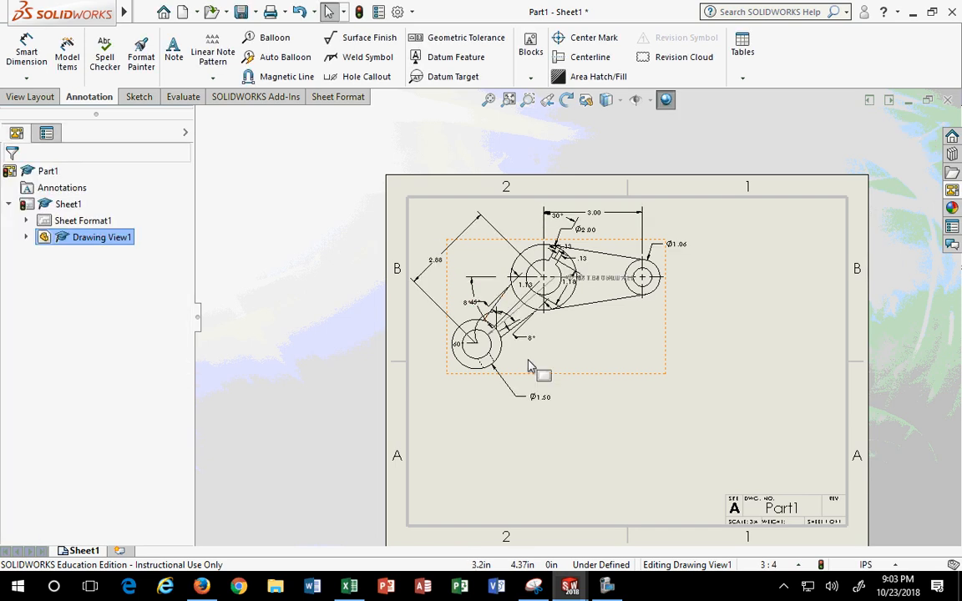
Move the Ø.88, Ø1.06 and Ø.56 THRU ALL hole callouts off the geometry, to the lower right of their holes.
scroll(573, 292, "up", 3)
scroll(605, 305, "down", 6)
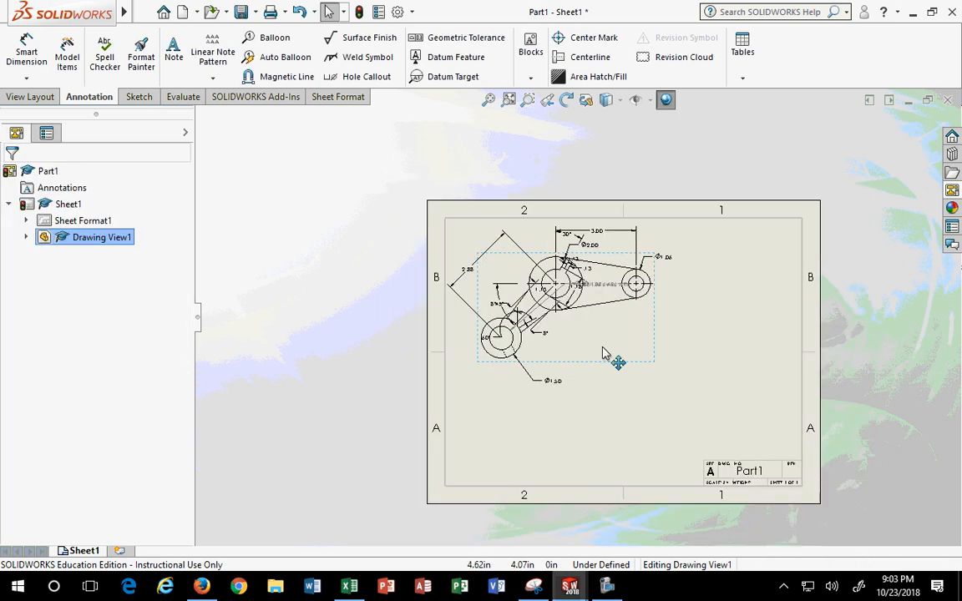
mouse_move(583, 303)
left_mouse_down()
mouse_move(644, 425)
mouse_move(440, 462)
mouse_move(324, 520)
mouse_move(534, 483)
mouse_move(501, 506)
mouse_move(539, 505)
left_mouse_up()
left_click_drag(534, 280, 622, 420)
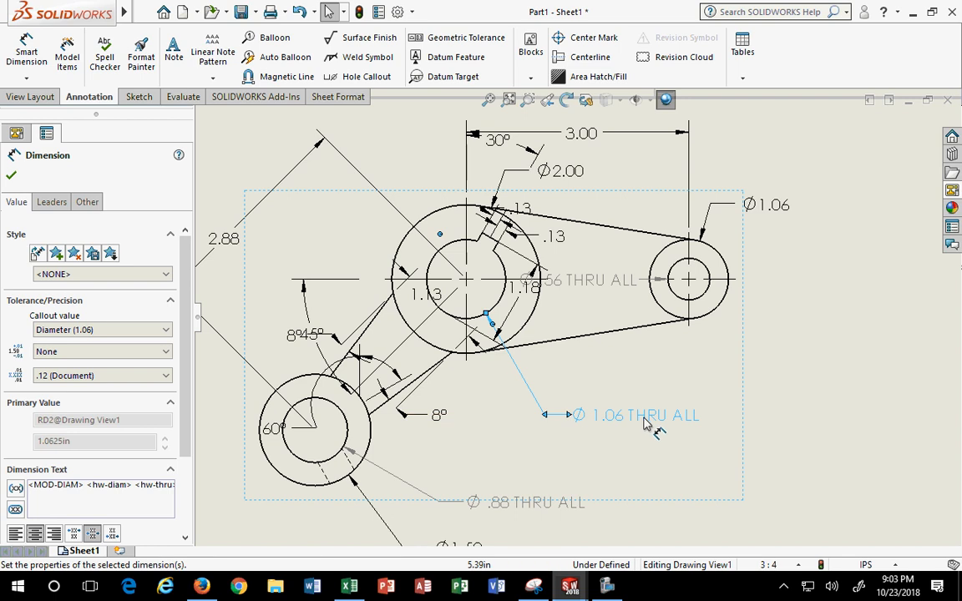
mouse_move(547, 280)
left_mouse_down()
mouse_move(805, 370)
mouse_move(855, 326)
mouse_move(871, 360)
left_mouse_up()
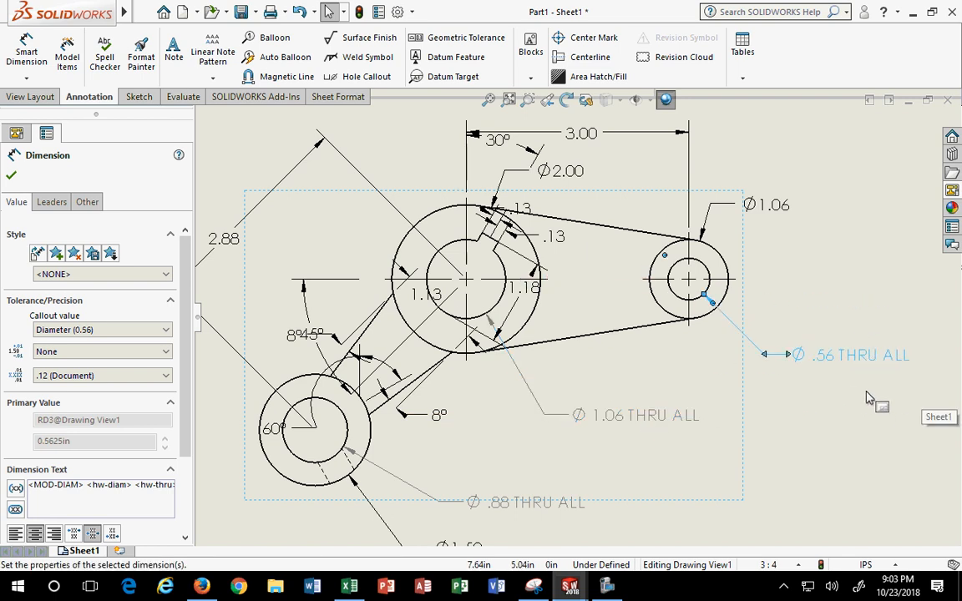
Move the Ø1.06 outer diameter dimension farther to the upper right of the small right-hand cylinder.
scroll(870, 395, "up", 2)
left_click(850, 443)
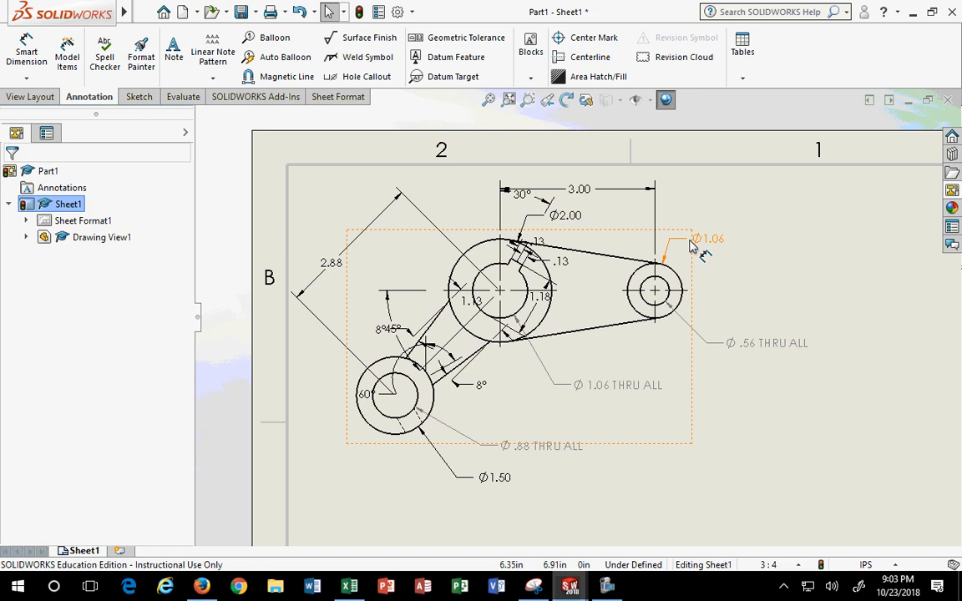
left_click_drag(683, 240, 732, 223)
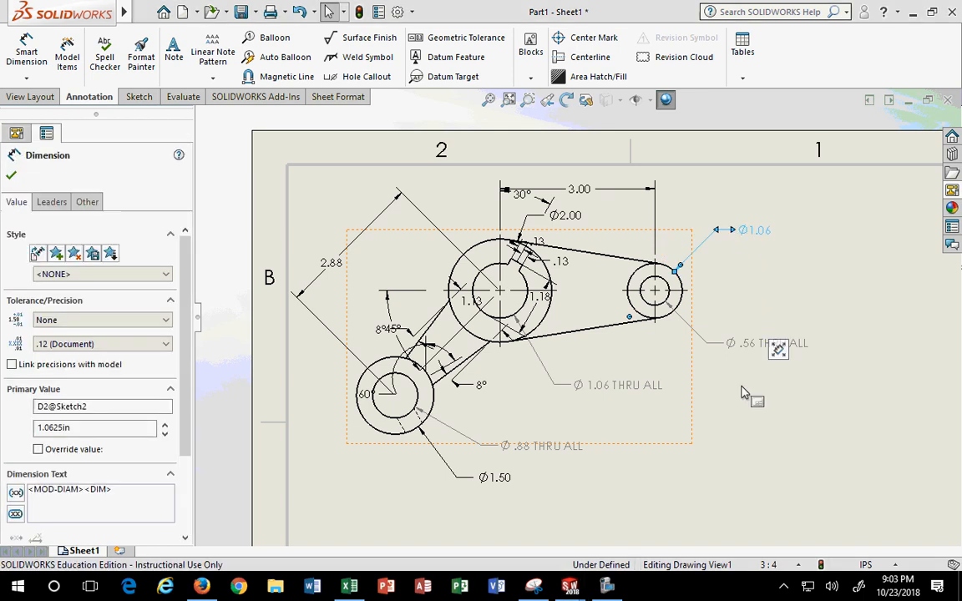
left_click(744, 388)
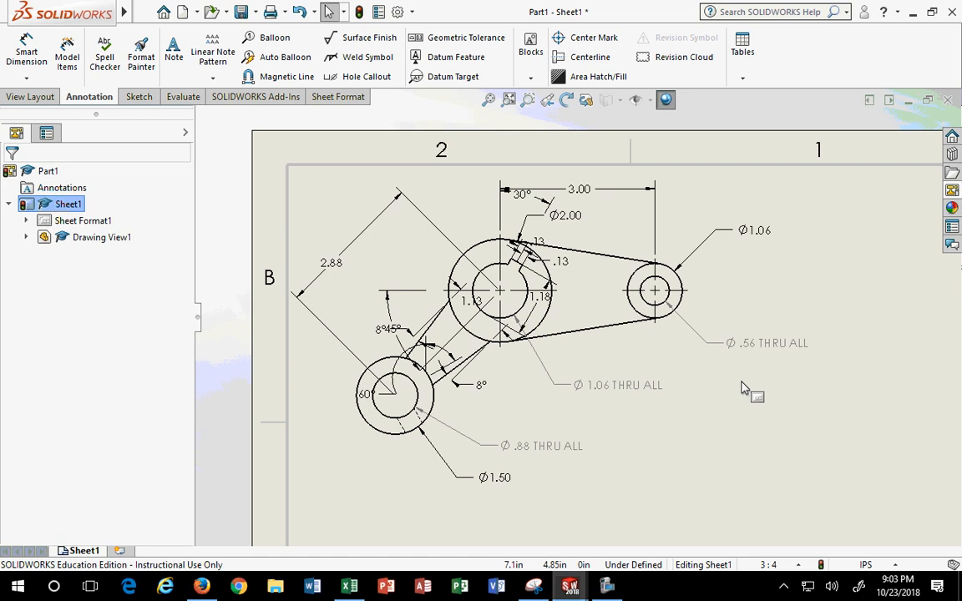
Spread apart the arm's two 8° dimensions and its 45° dimension, and move the 2.88 dimension farther out from the arm.
scroll(422, 399, "down", 2)
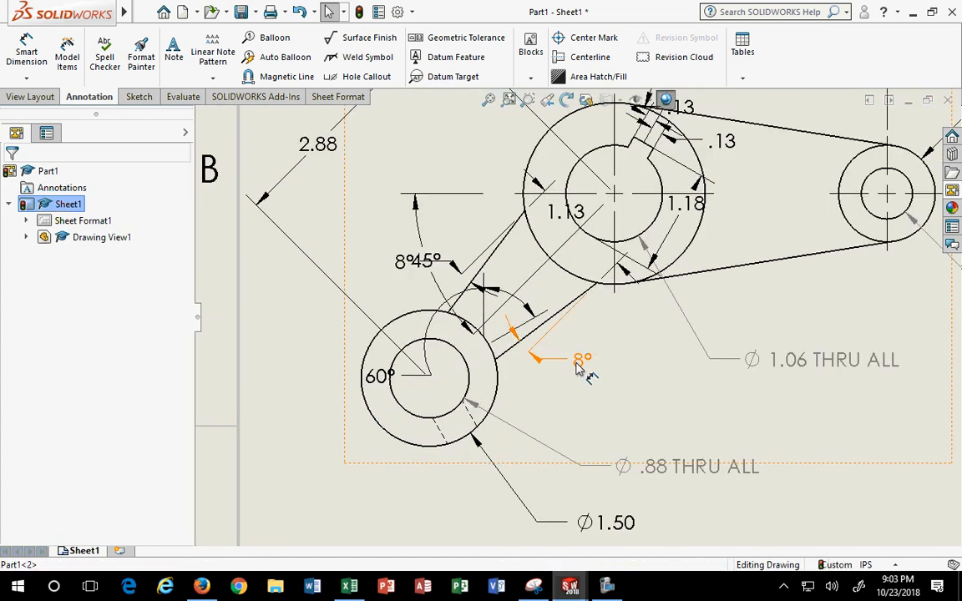
mouse_move(582, 361)
left_mouse_down()
mouse_move(655, 387)
mouse_move(616, 398)
mouse_move(610, 389)
left_mouse_up()
mouse_move(427, 261)
left_mouse_down()
mouse_move(317, 301)
mouse_move(407, 247)
mouse_move(365, 245)
mouse_move(433, 238)
mouse_move(419, 244)
mouse_move(429, 219)
mouse_move(598, 341)
mouse_move(442, 184)
left_mouse_up()
scroll(372, 349, "up", 3)
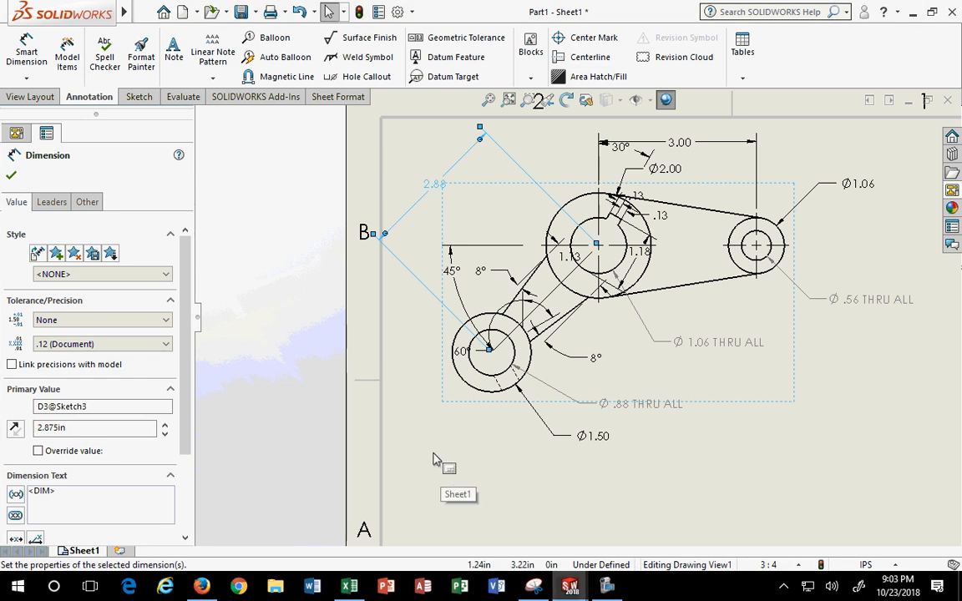
Move the Ø2.00 dimension to the upper left of the large cylinder and the keyway's 1.18 dimension out to its lower right.
scroll(661, 184, "down", 1)
mouse_move(670, 176)
left_mouse_down()
mouse_move(514, 112)
mouse_move(526, 151)
left_mouse_up()
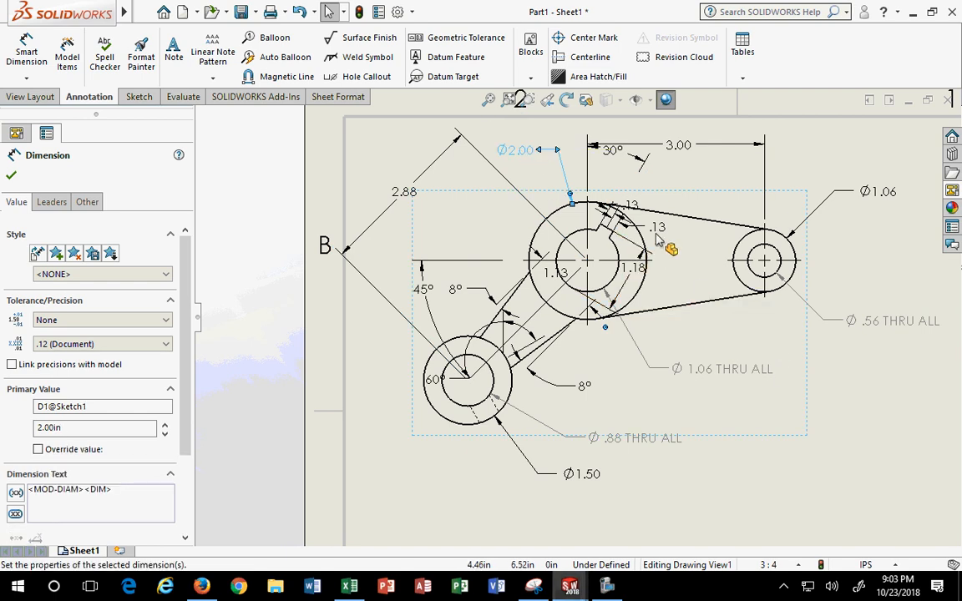
left_click_drag(635, 269, 722, 333)
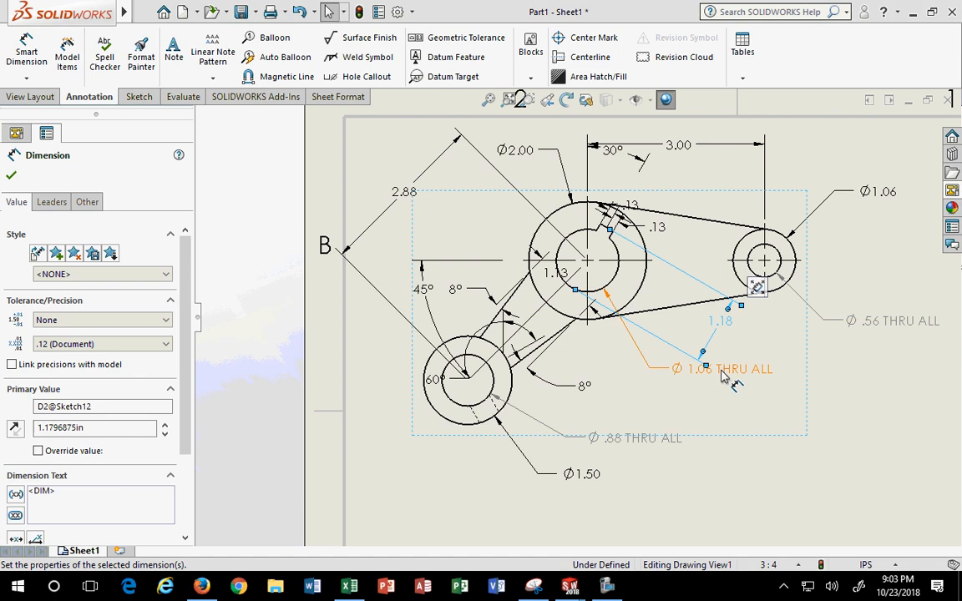
Place the Ø1.06 THRU ALL callout and the Ø2.00 dimension staggered to the upper left, above the 2.88 dimension.
left_click_drag(681, 368, 526, 152)
key("f")
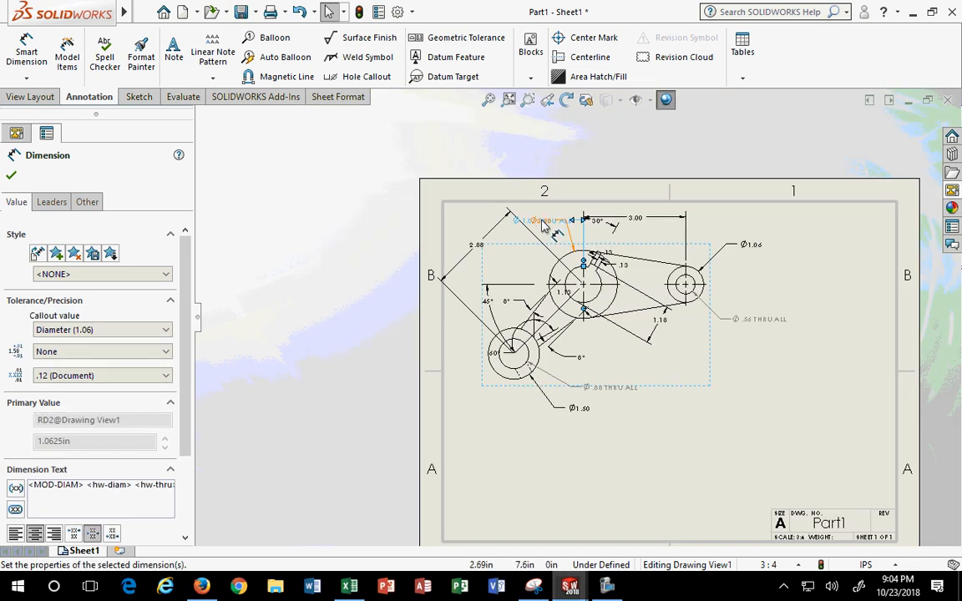
mouse_move(541, 232)
left_mouse_down()
mouse_move(447, 181)
mouse_move(481, 189)
mouse_move(493, 175)
mouse_move(667, 227)
mouse_move(639, 338)
mouse_move(687, 370)
mouse_move(678, 379)
mouse_move(483, 266)
mouse_move(509, 238)
mouse_move(484, 203)
mouse_move(493, 190)
mouse_move(479, 189)
left_mouse_up()
scroll(479, 188, "up", 3)
scroll(495, 225, "down", 5)
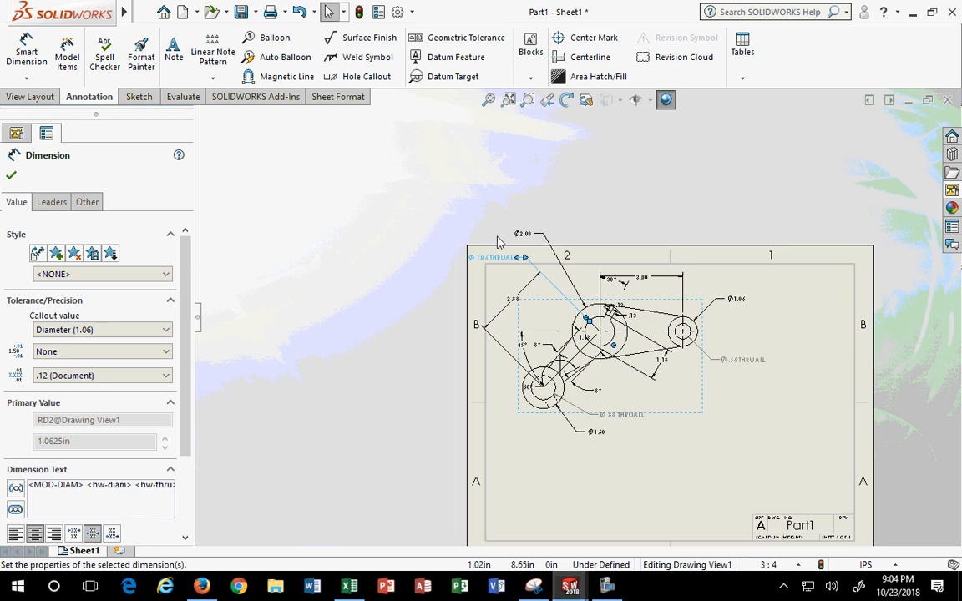
left_click_drag(573, 305, 600, 289)
left_click(750, 215)
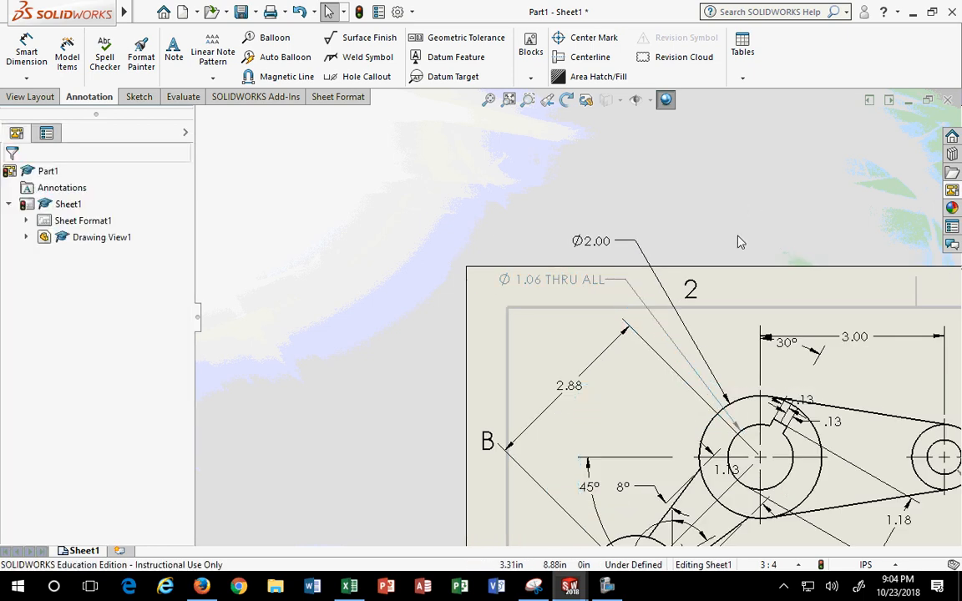
Move the top view down on the sheet so that its upper annotations fit inside the border.
scroll(740, 242, "down", 1)
scroll(743, 250, "up", 3)
scroll(655, 464, "down", 1)
scroll(706, 466, "up", 2)
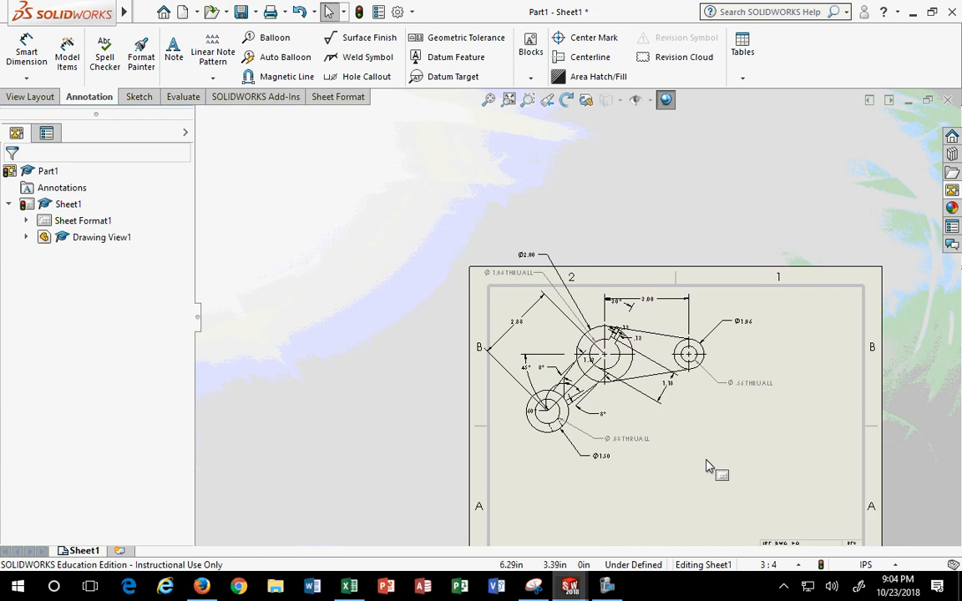
scroll(658, 392, "down", 3)
mouse_move(700, 447)
left_mouse_down()
mouse_move(746, 510)
mouse_move(736, 515)
left_mouse_up()
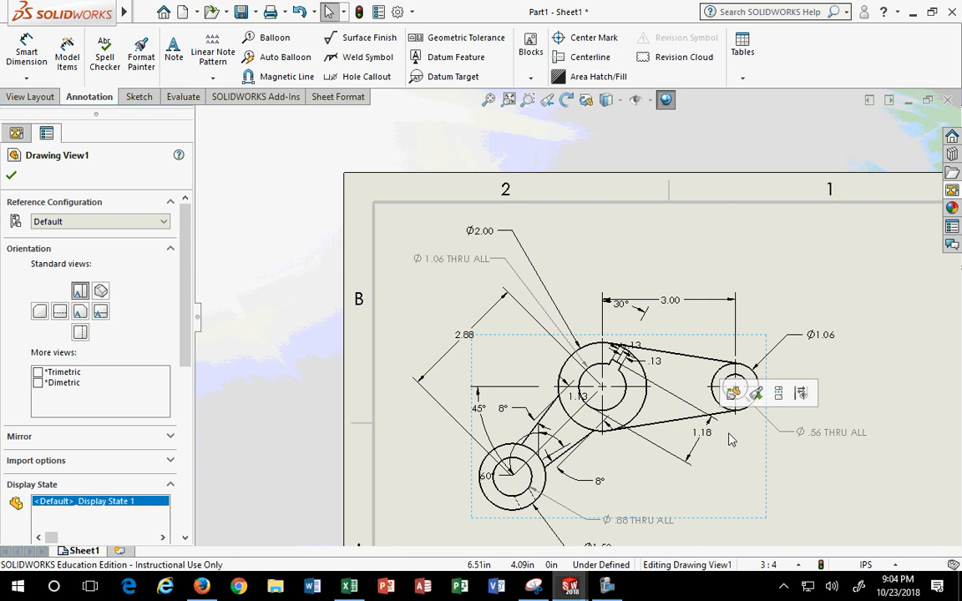
Raise the 3.00 center-to-center dimension well above the keyway's 30° dimension.
left_click_drag(687, 308, 678, 269)
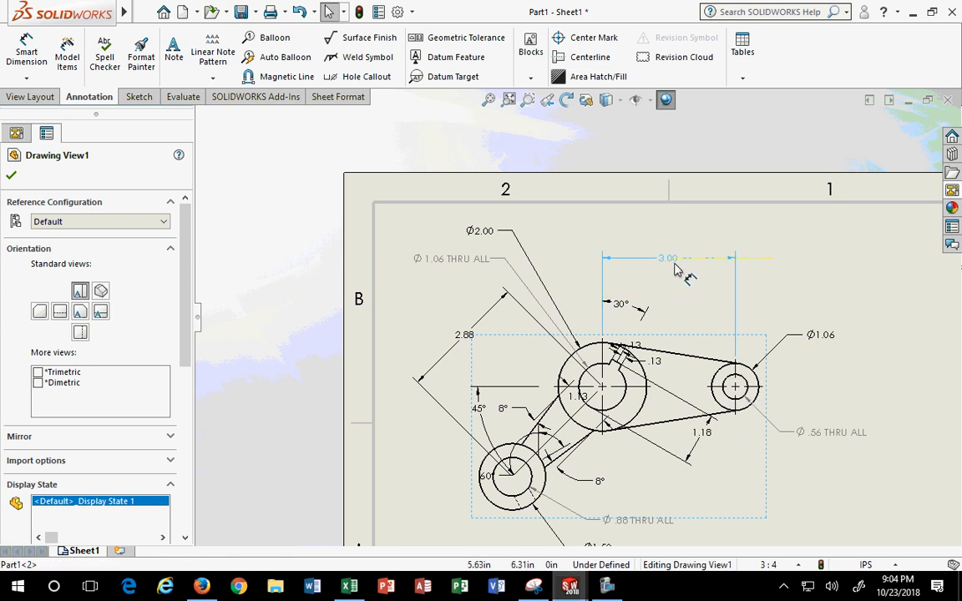
key("Escape")
scroll(639, 346, "down", 4)
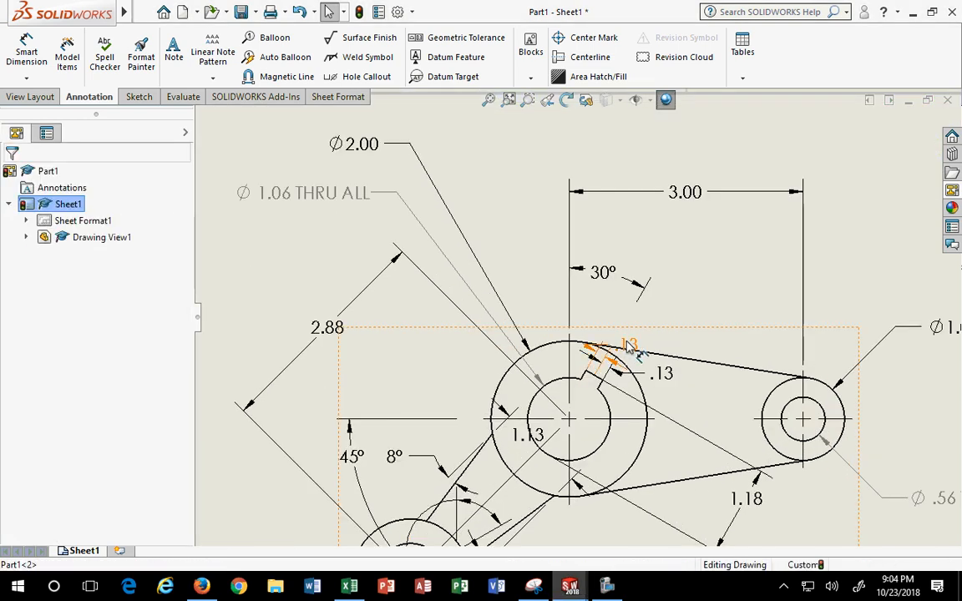
Move both .13 keyway dimensions out past the large cylinder's upper right edge and lower the 30° dimension slightly.
mouse_move(628, 346)
left_mouse_down()
mouse_move(680, 264)
mouse_move(627, 229)
mouse_move(654, 230)
mouse_move(639, 216)
left_mouse_up()
mouse_move(661, 373)
left_mouse_down()
mouse_move(687, 316)
mouse_move(716, 324)
mouse_move(749, 305)
mouse_move(741, 311)
left_mouse_up()
mouse_move(603, 272)
left_mouse_down()
mouse_move(584, 282)
mouse_move(595, 289)
left_mouse_up()
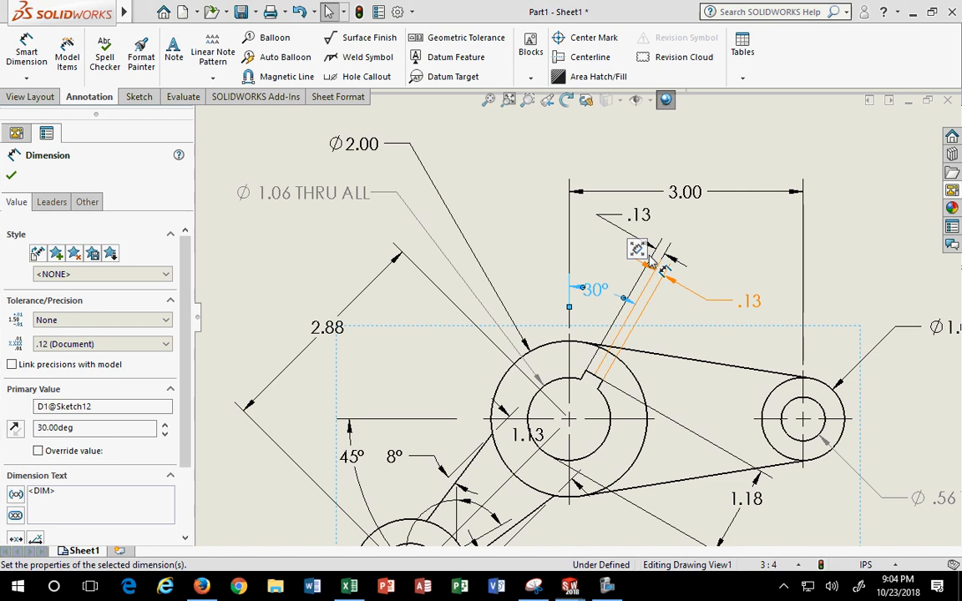
key("Escape")
key("z")
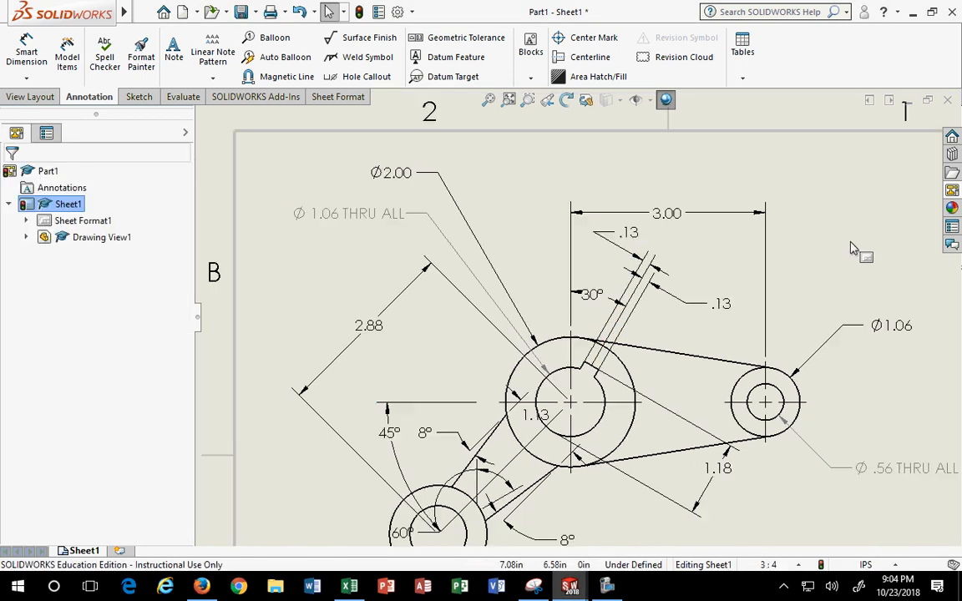
Tile the drawing window beside the reference image of the bracket and narrow the drawing's feature tree.
scroll(826, 282, "up", 2)
scroll(777, 341, "down", 1)
mouse_move(770, 356)
middle_mouse_down()
mouse_move(748, 273)
mouse_move(756, 302)
mouse_move(764, 297)
middle_mouse_up()
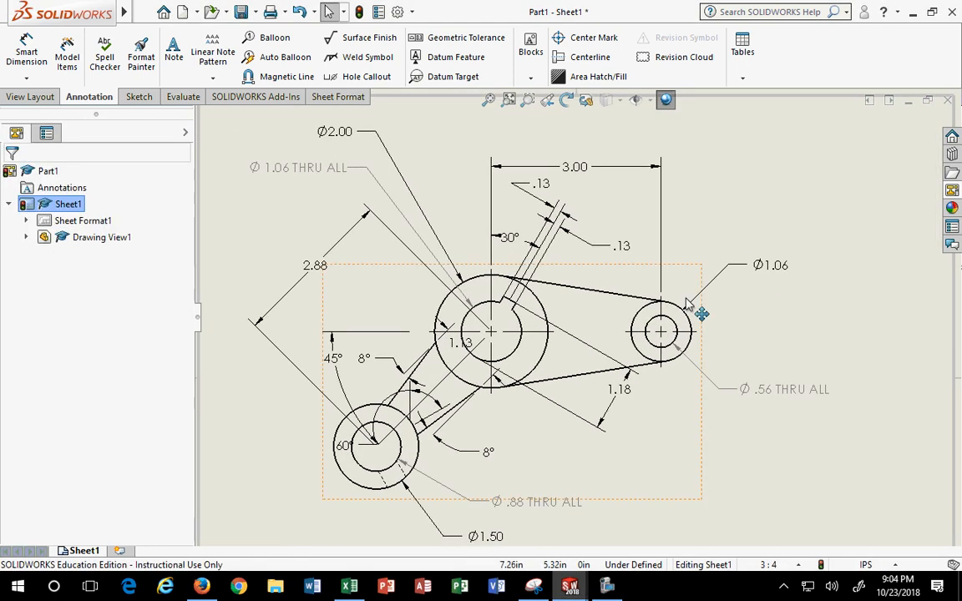
left_click_drag(564, 12, 2, 179)
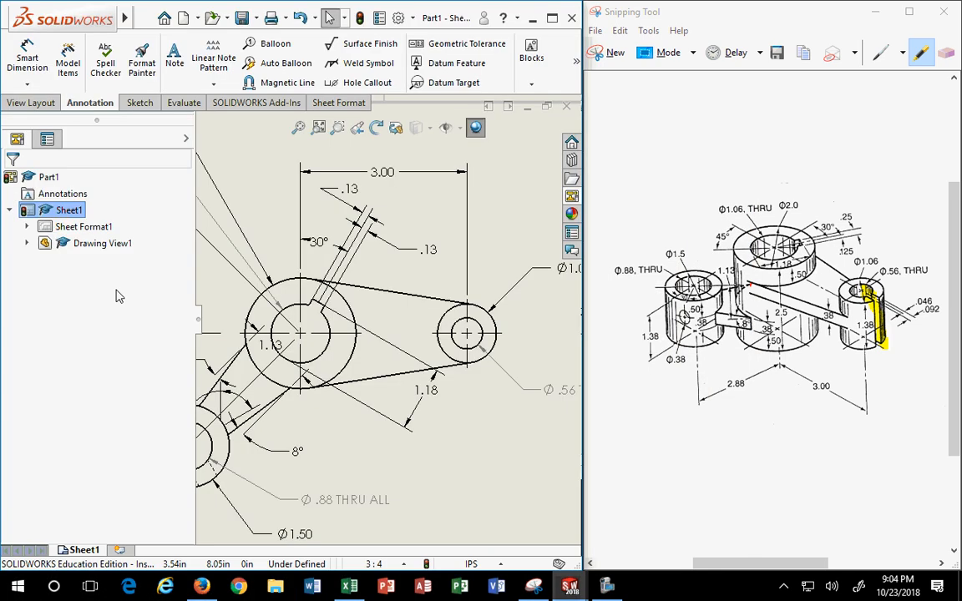
left_click_drag(197, 276, 117, 276)
Set the center-to-center distance between the large cylinder and the Ø1.06 cylinder to 5 in and rebuild the model.
double_click(384, 173)
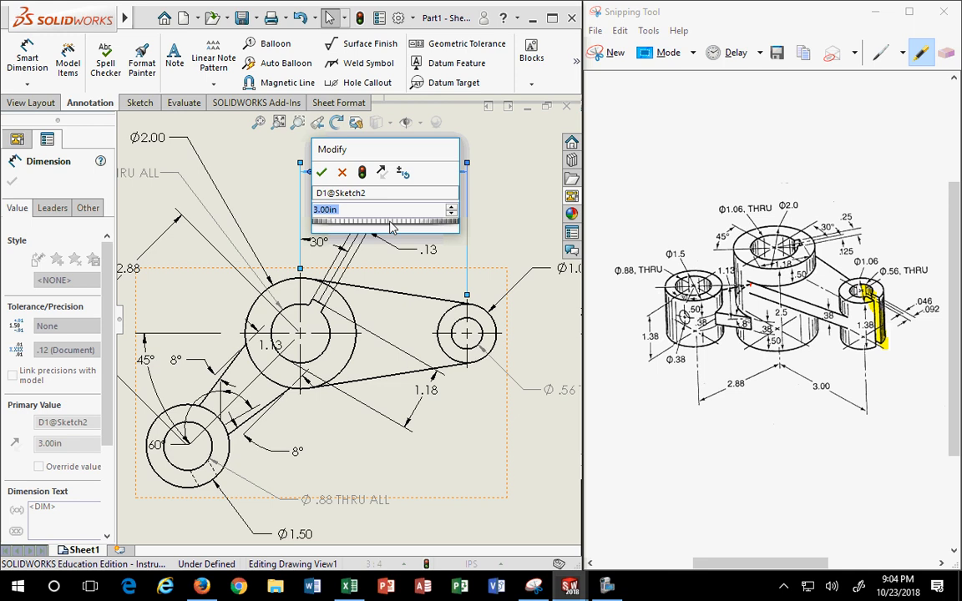
type("5")
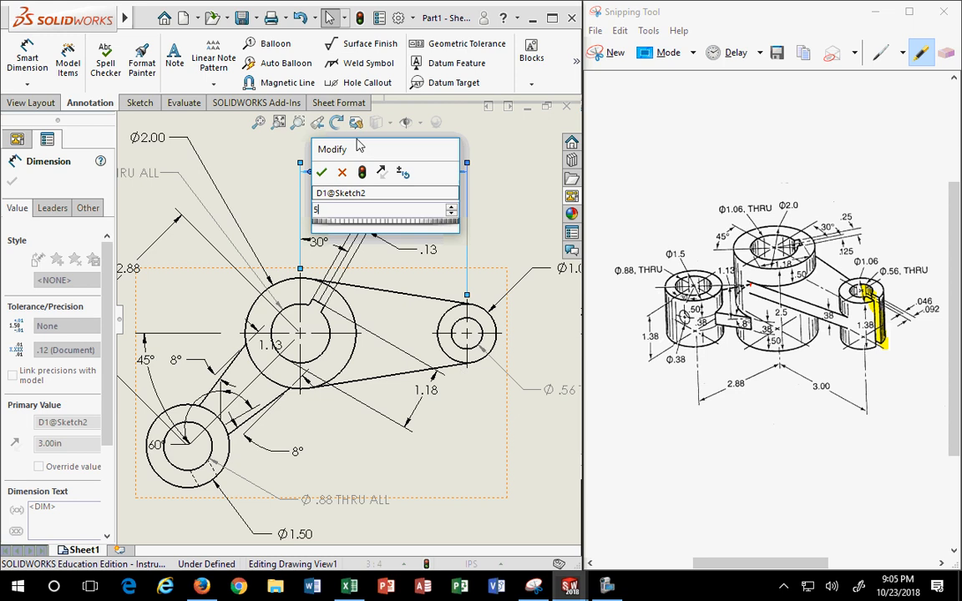
mouse_move(365, 153)
left_mouse_down()
mouse_move(338, 89)
mouse_move(313, 85)
left_mouse_up()
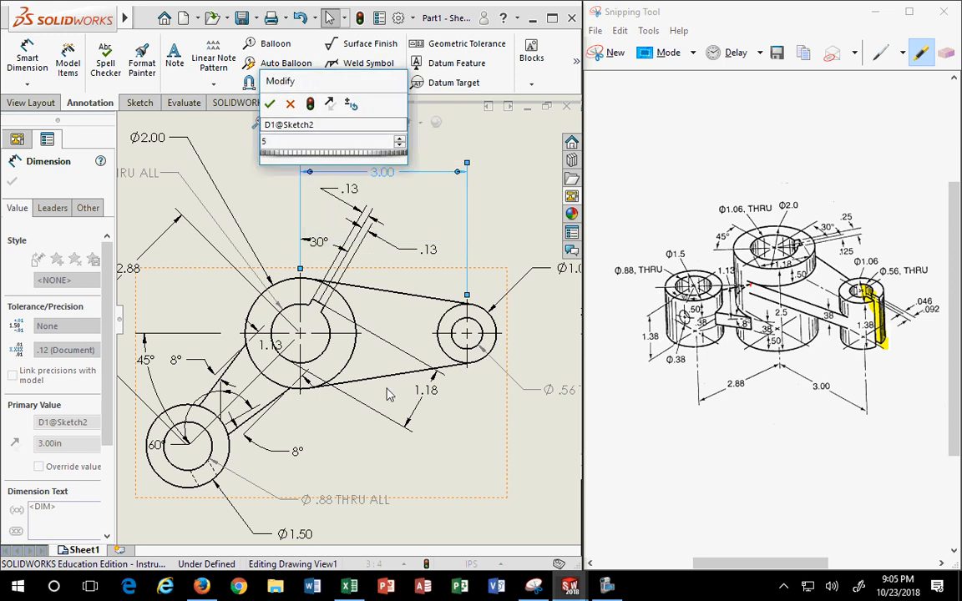
left_click(270, 103)
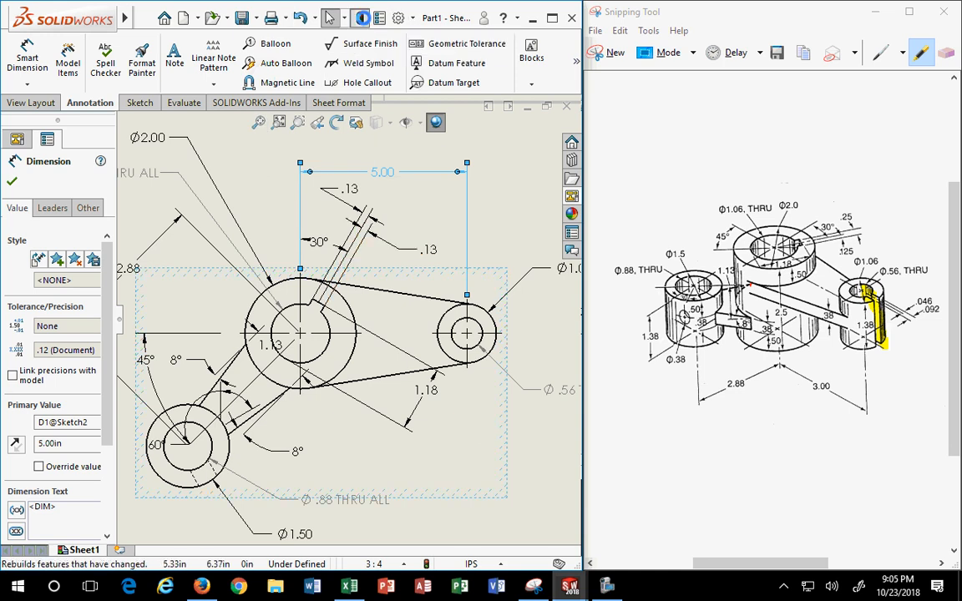
left_click(361, 18)
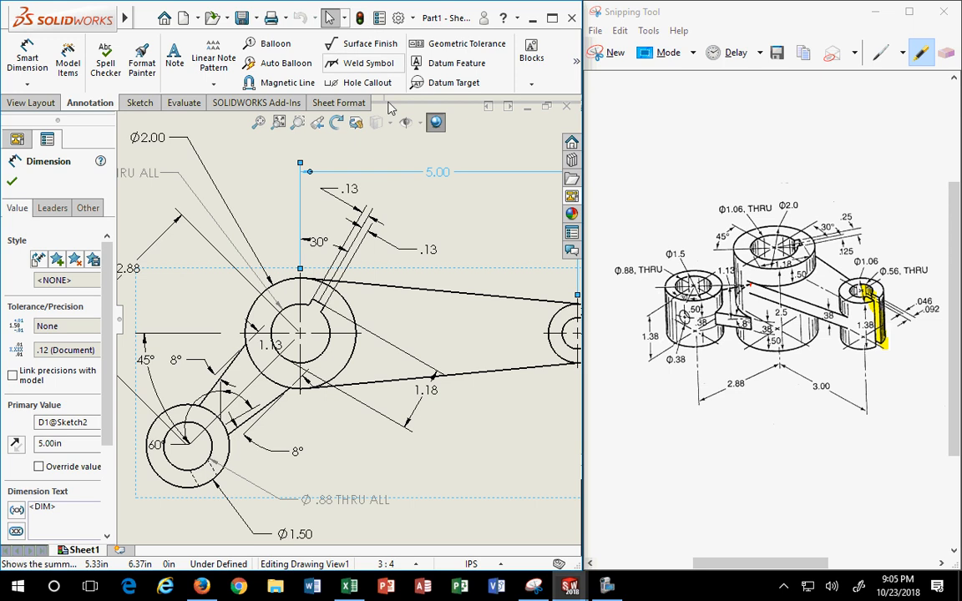
key("f")
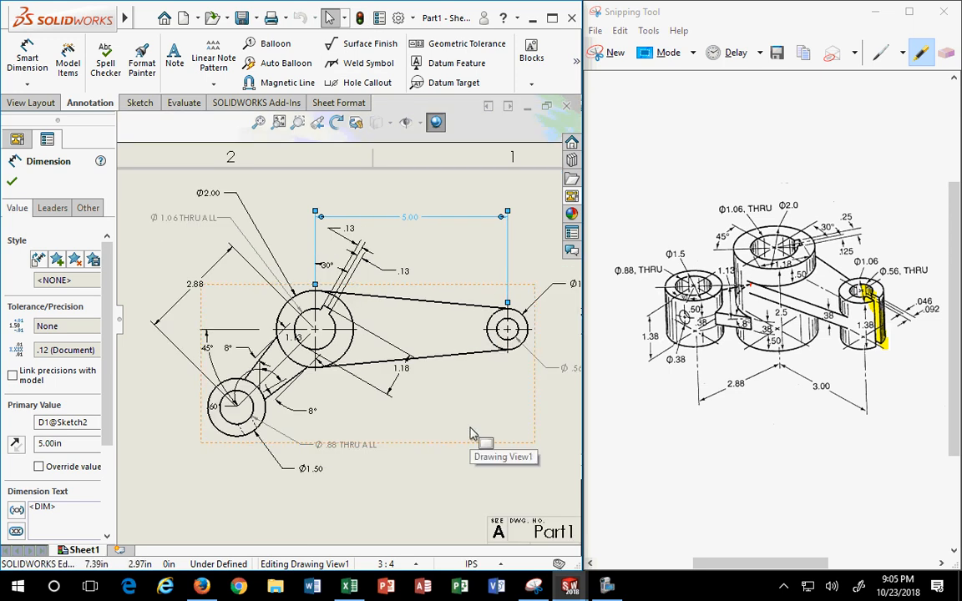
Set the center-to-center distance of the large and Ø1.06 cylinders back to 3 in and rebuild the model.
double_click(429, 219)
type("3")
key("Return")
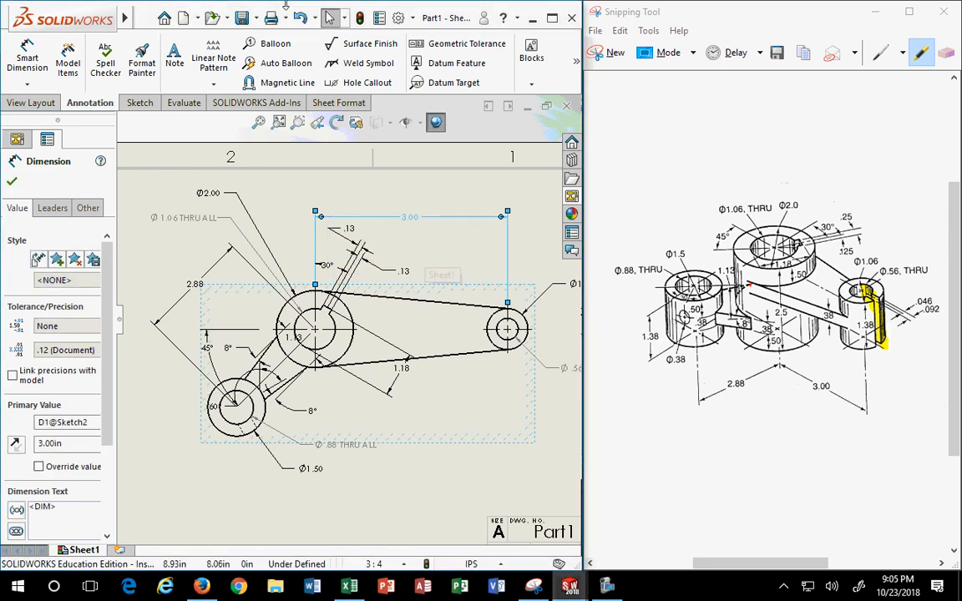
left_click(360, 18)
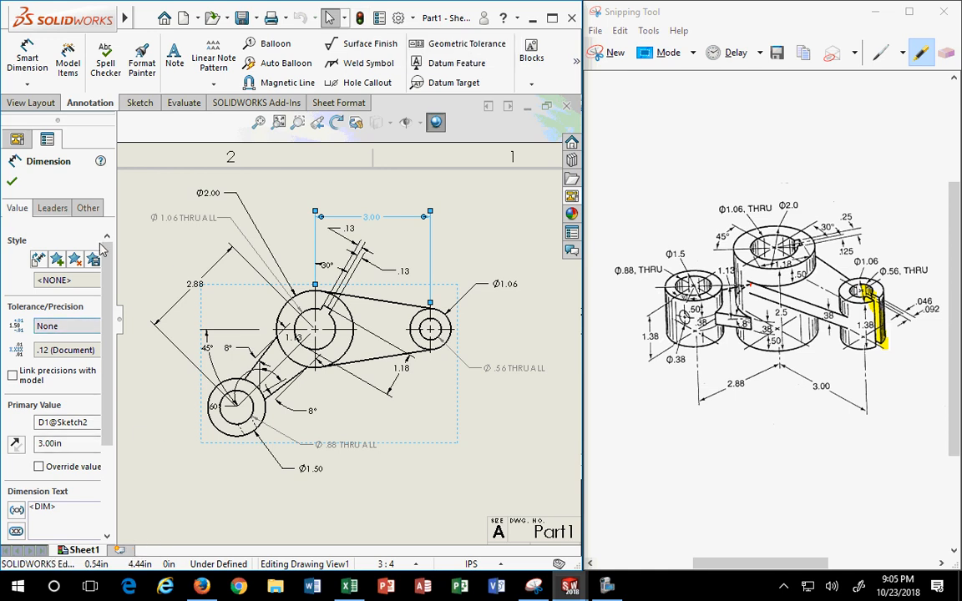
left_click(12, 180)
Open the bracket part Part1 from the drawing view's model entry.
left_click(26, 243)
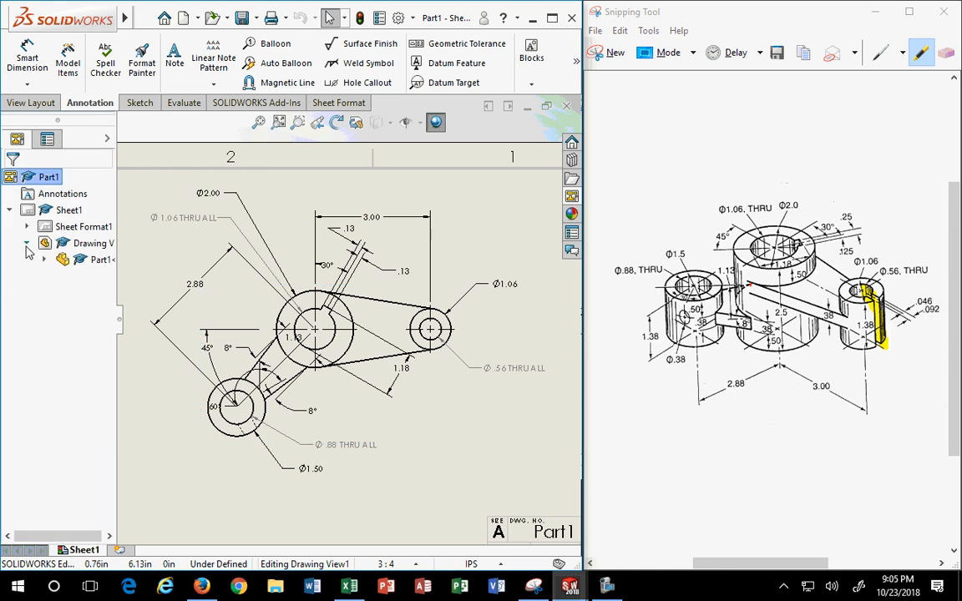
scroll(468, 388, "down", 1)
scroll(468, 388, "down", 1)
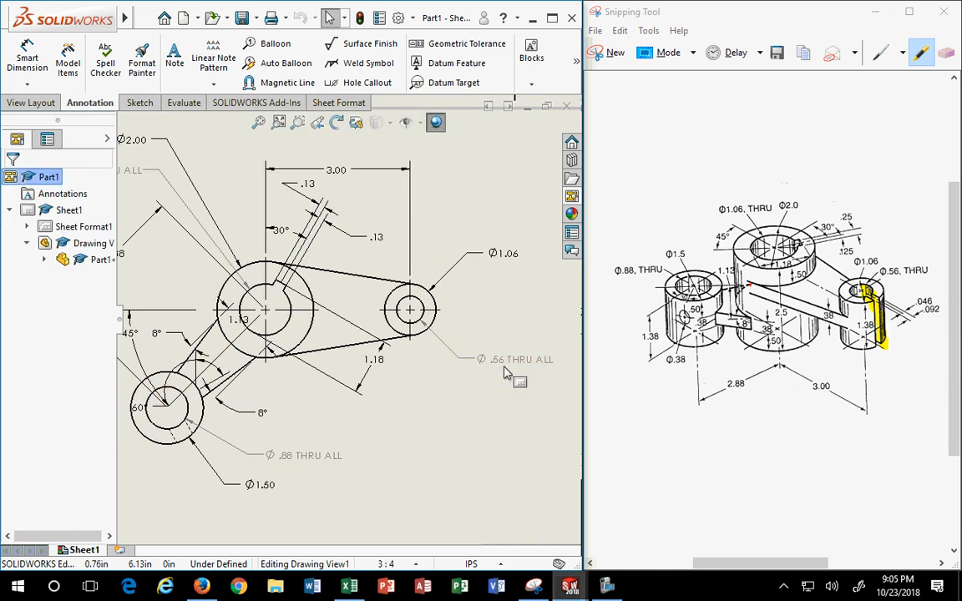
left_click(499, 373)
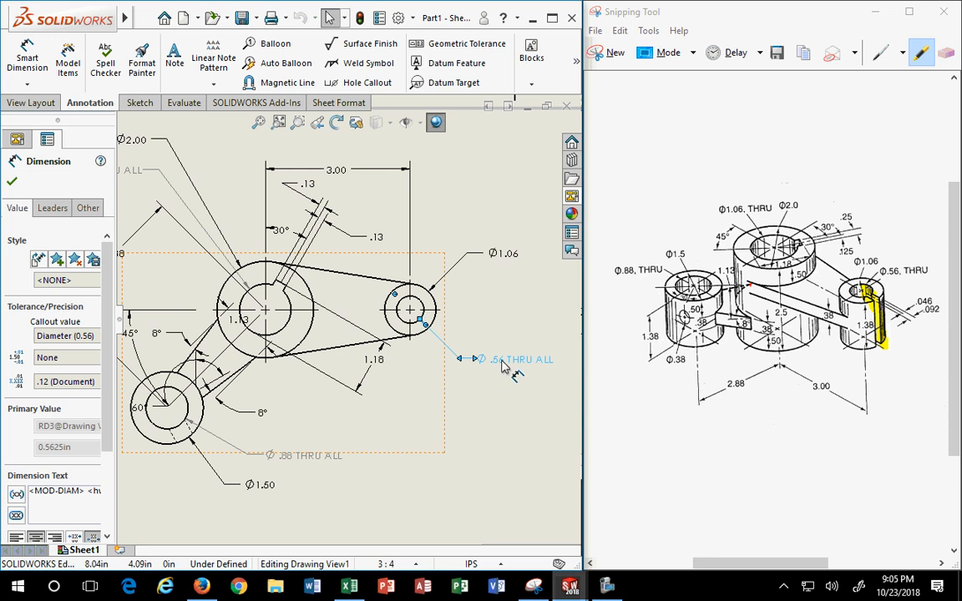
left_click(492, 396)
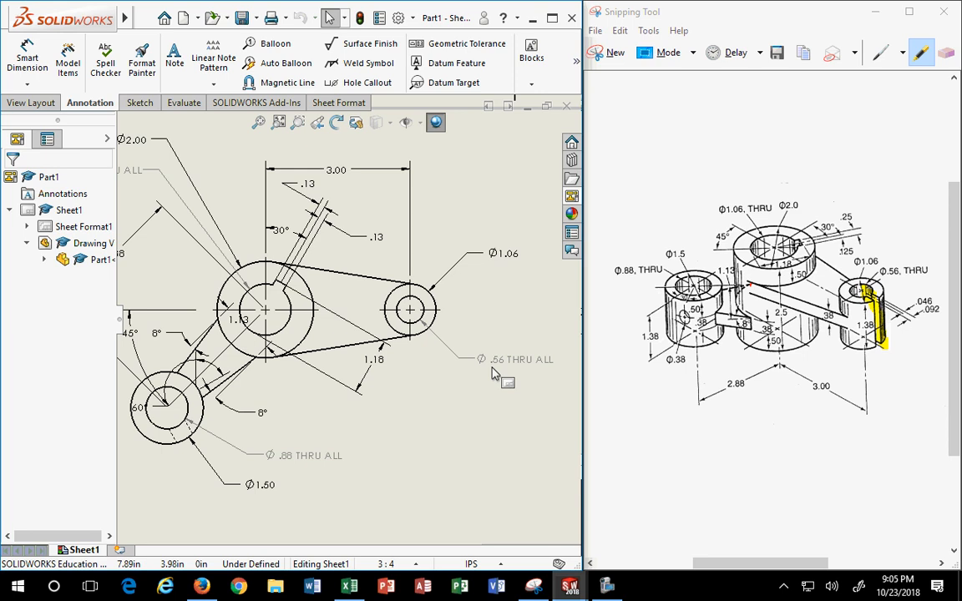
right_click(95, 260)
left_click(117, 326)
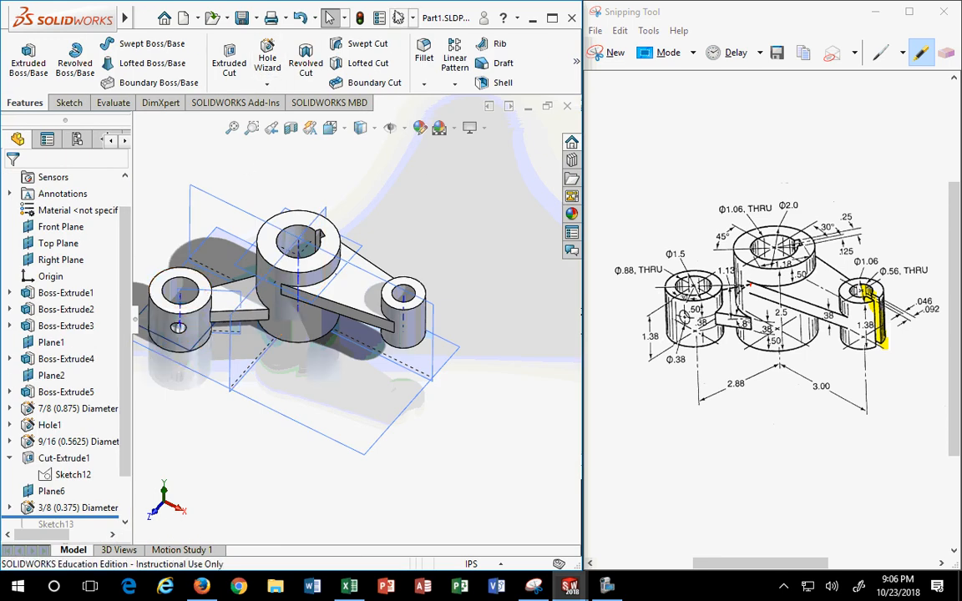
left_click_drag(433, 17, 961, 100)
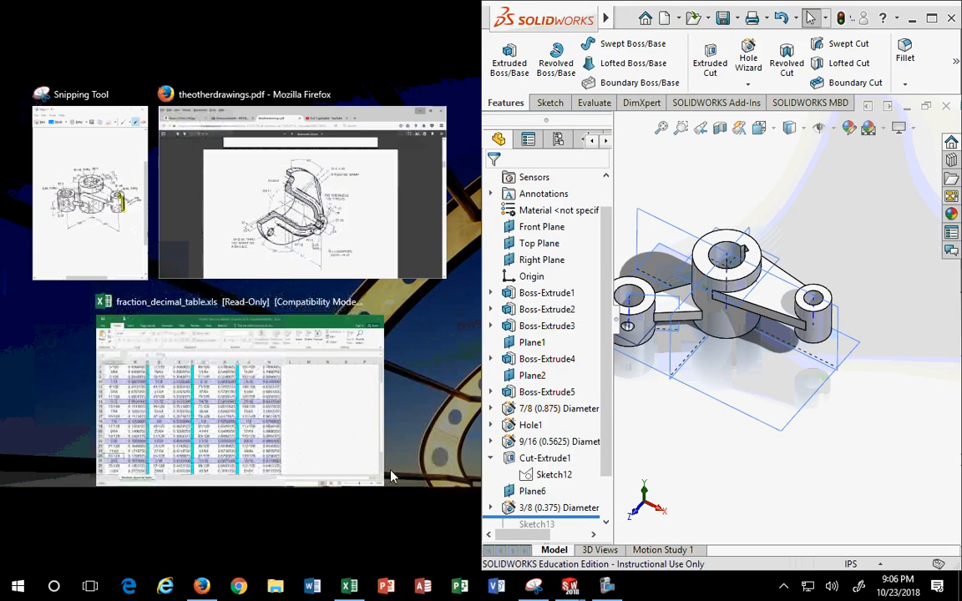
left_click(572, 589)
left_click(476, 523)
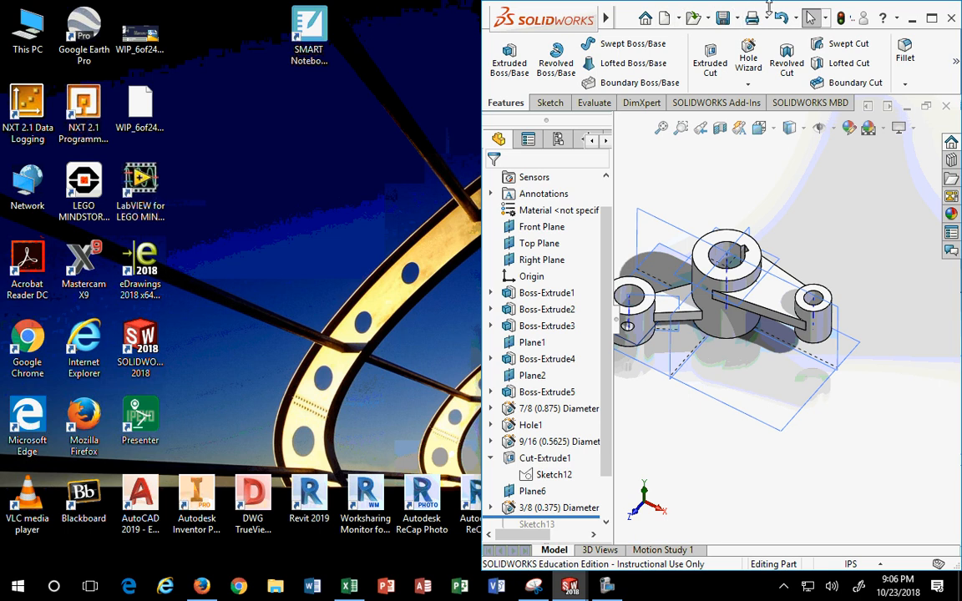
left_click(626, 38)
mouse_move(823, 40)
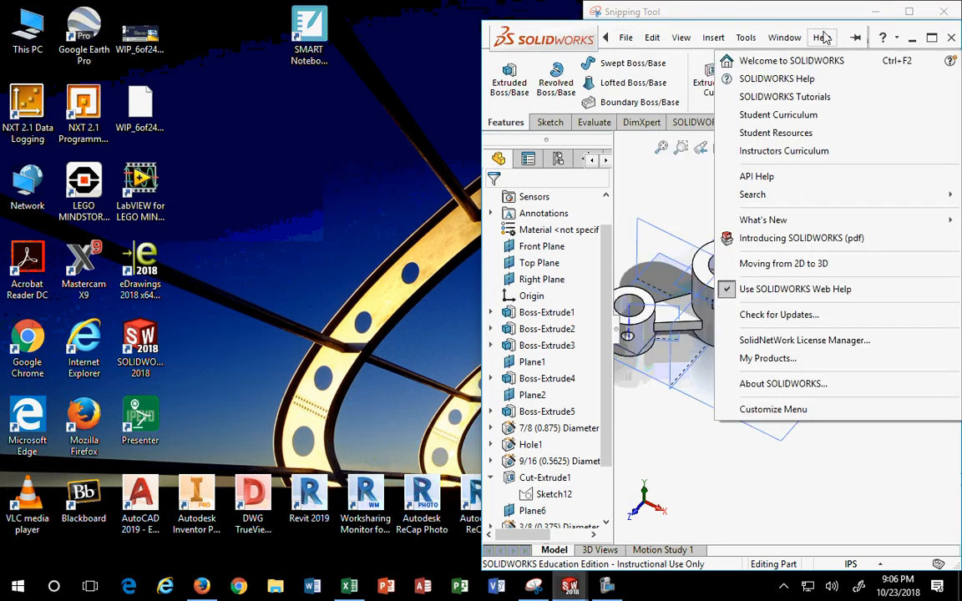
mouse_move(743, 37)
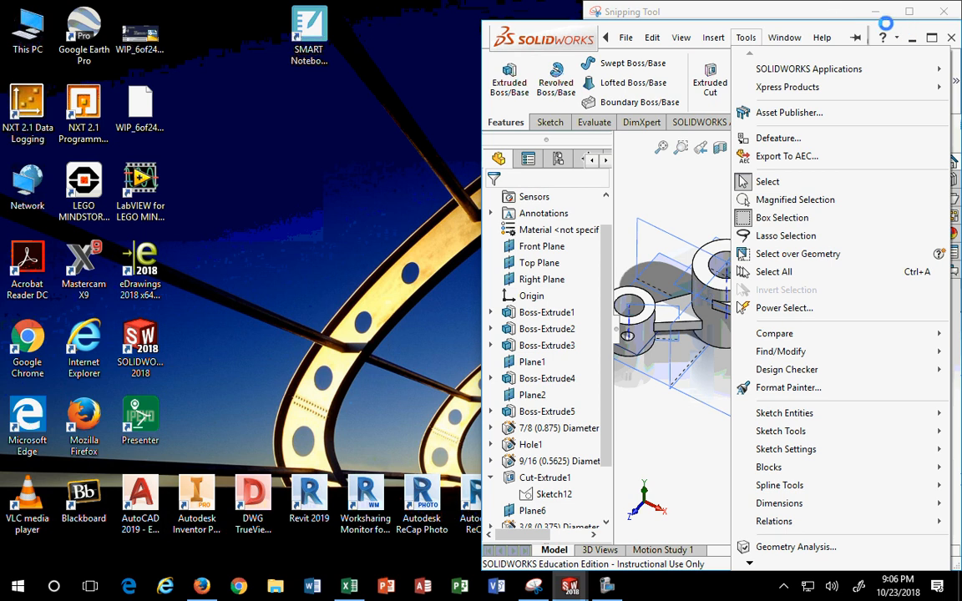
mouse_move(628, 33)
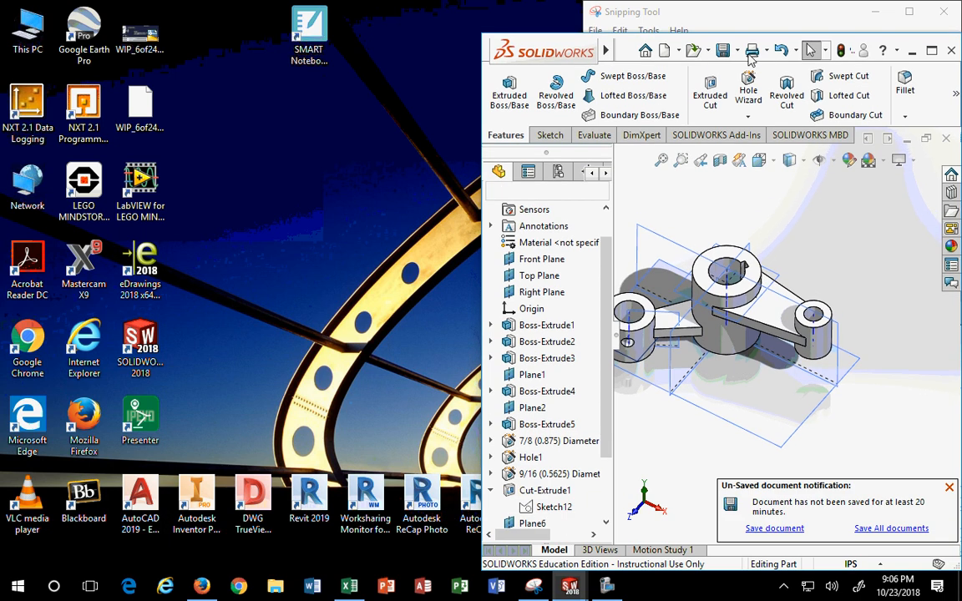
left_click(827, 50)
mouse_move(842, 34)
left_mouse_down()
mouse_move(454, 39)
mouse_move(489, 13)
mouse_move(837, 17)
left_mouse_up()
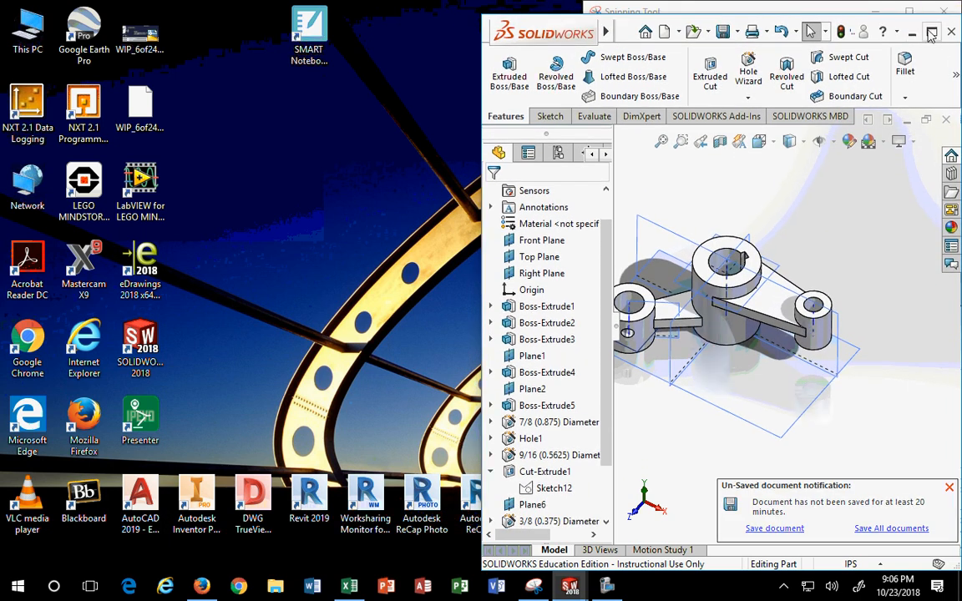
left_click(931, 32)
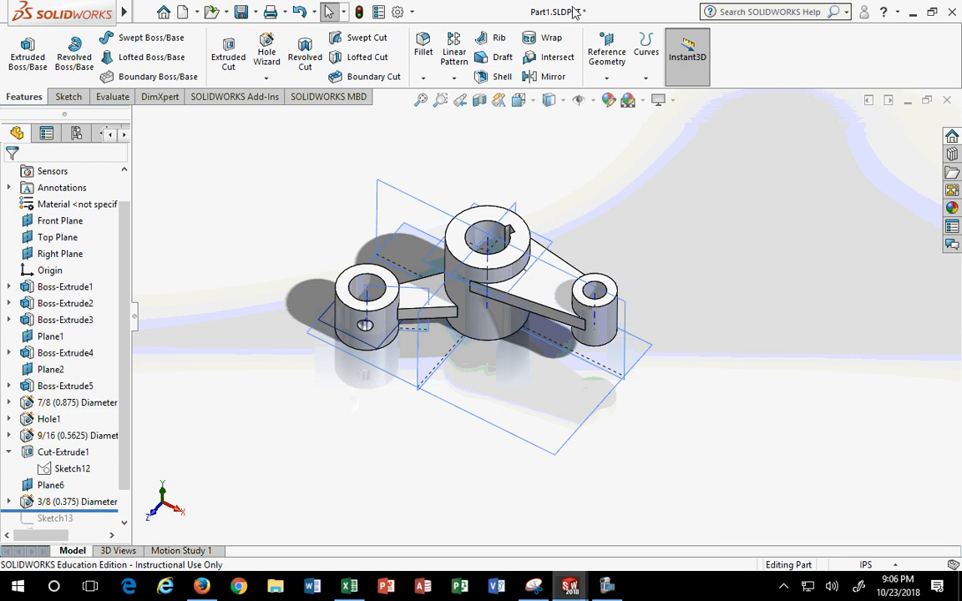
Tile the part window beside the reference image and give both windows about half of the screen.
left_click(931, 11)
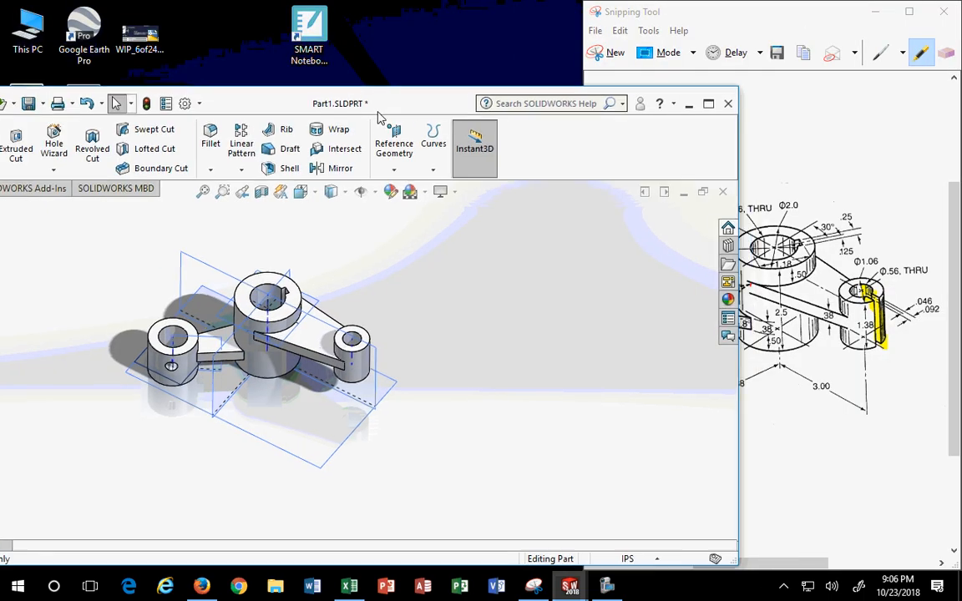
left_click_drag(377, 111, 2, 284)
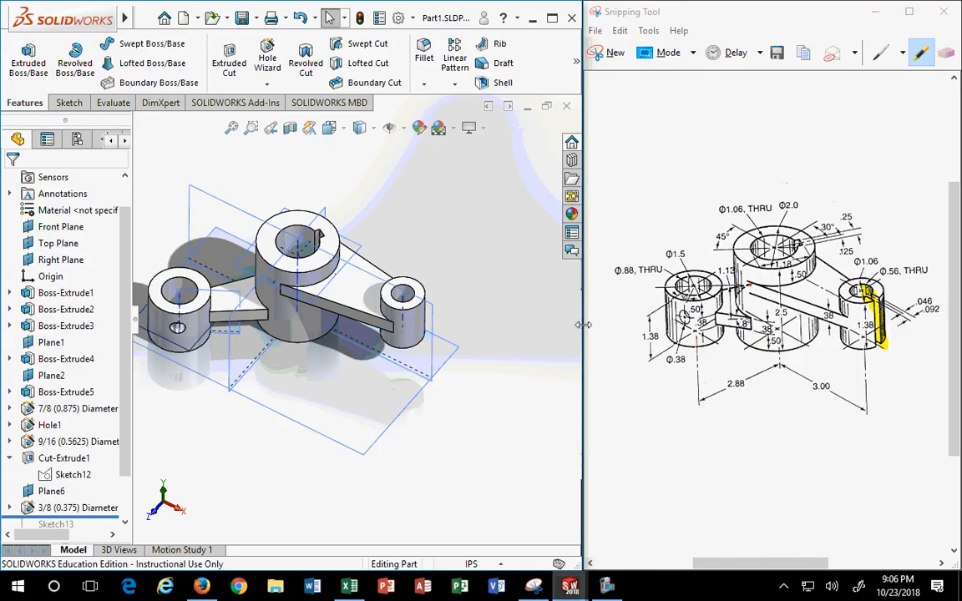
left_click_drag(584, 325, 485, 337)
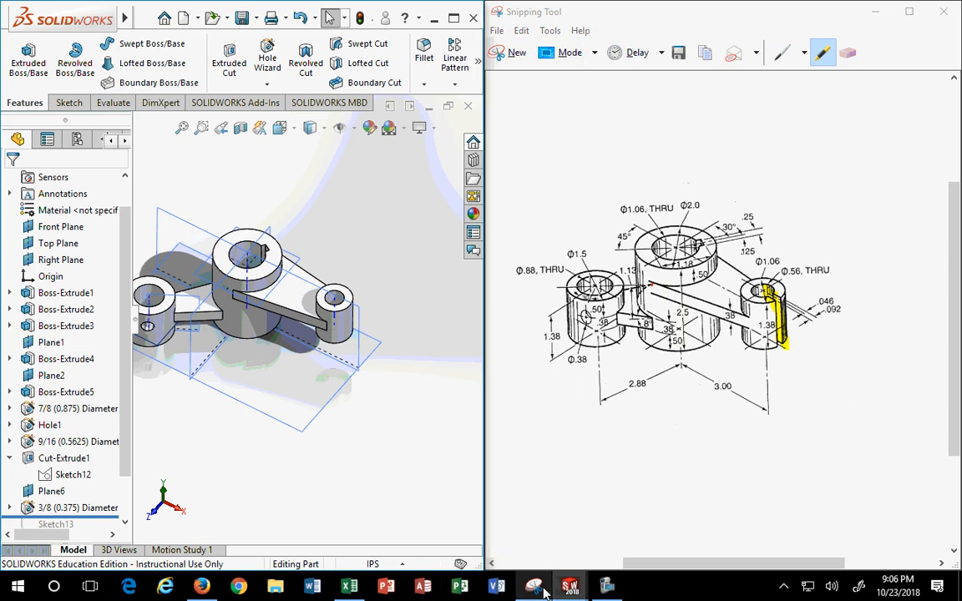
mouse_move(576, 589)
mouse_move(643, 546)
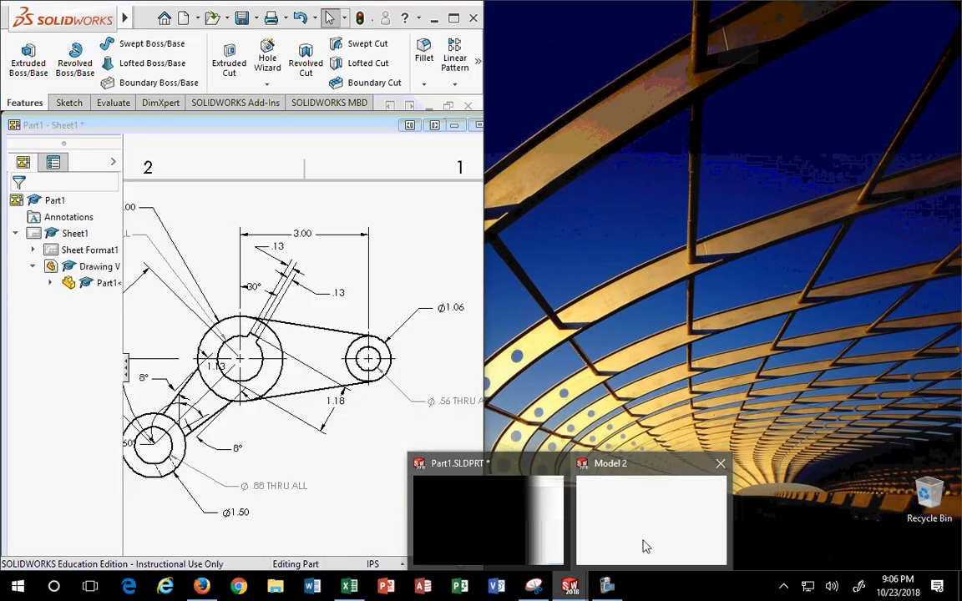
right_click(631, 544)
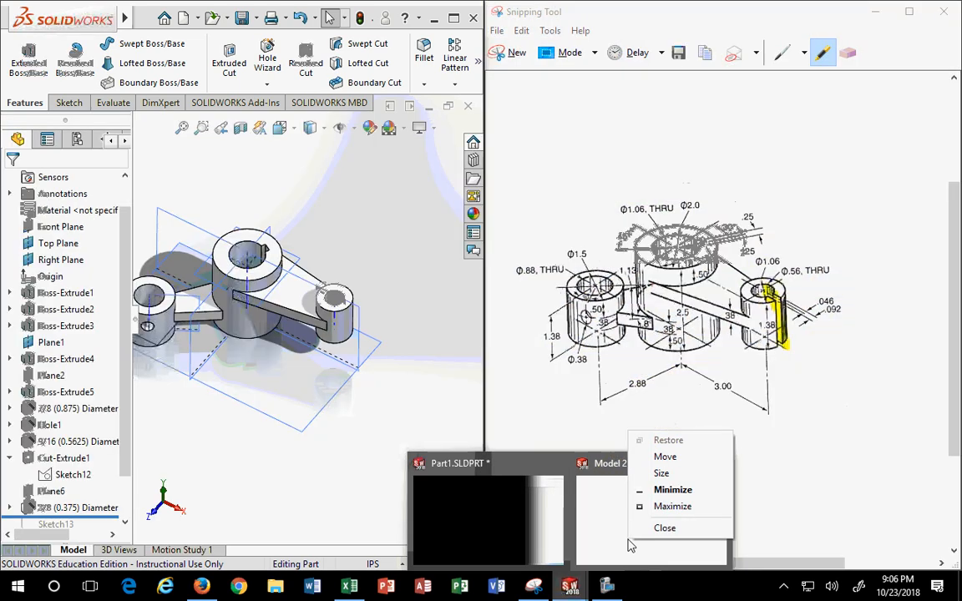
left_click(526, 531)
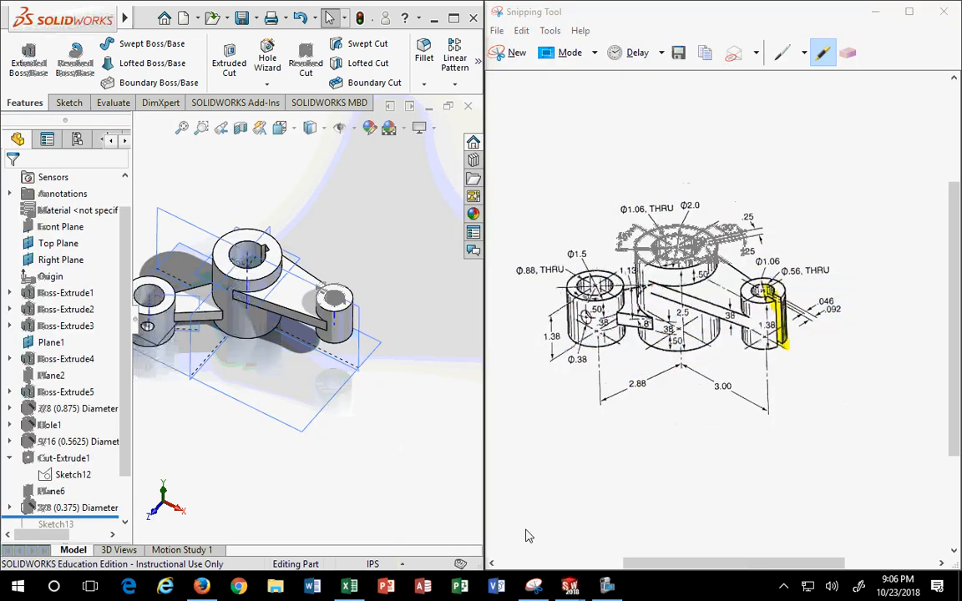
Switch to the Part1 drawing window and examine the dimensioned top view against the reference image.
left_click(575, 588)
left_click(662, 519)
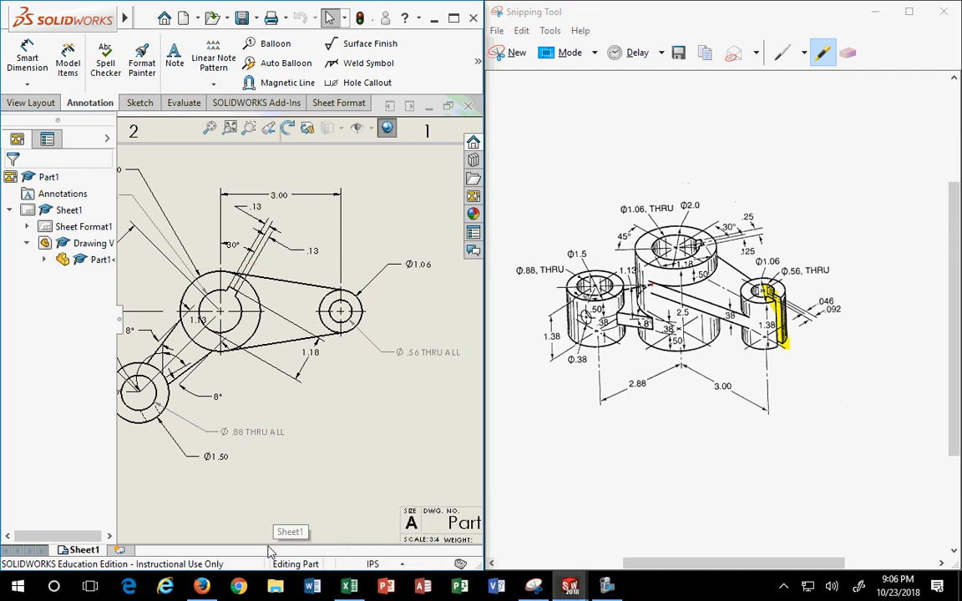
left_click(268, 548)
key("f")
scroll(184, 403, "down", 3)
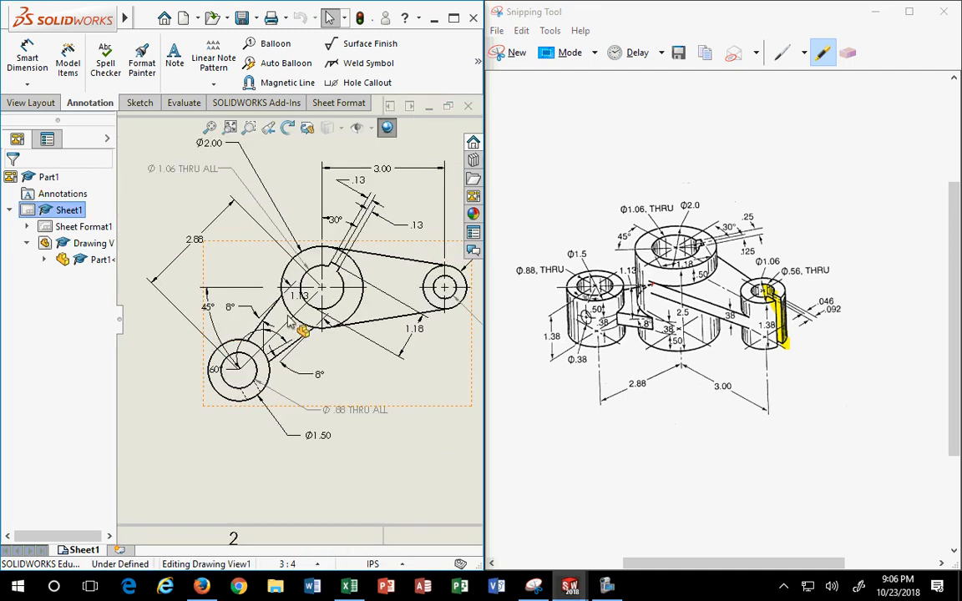
Switch back to the Part1 model, maximize its window and orient the bracket to the Top view.
mouse_move(570, 590)
left_click(523, 548)
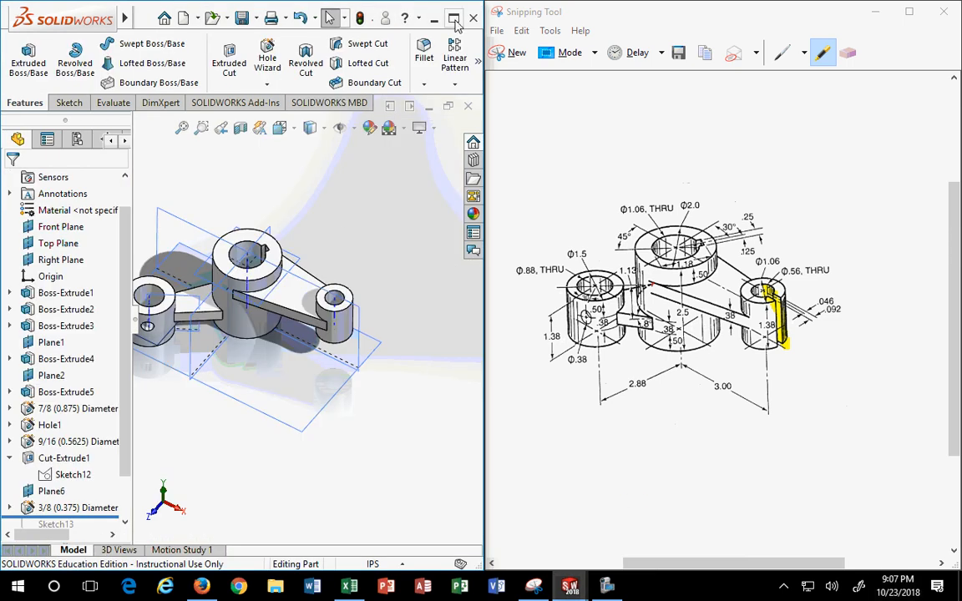
double_click(414, 23)
left_click(532, 105)
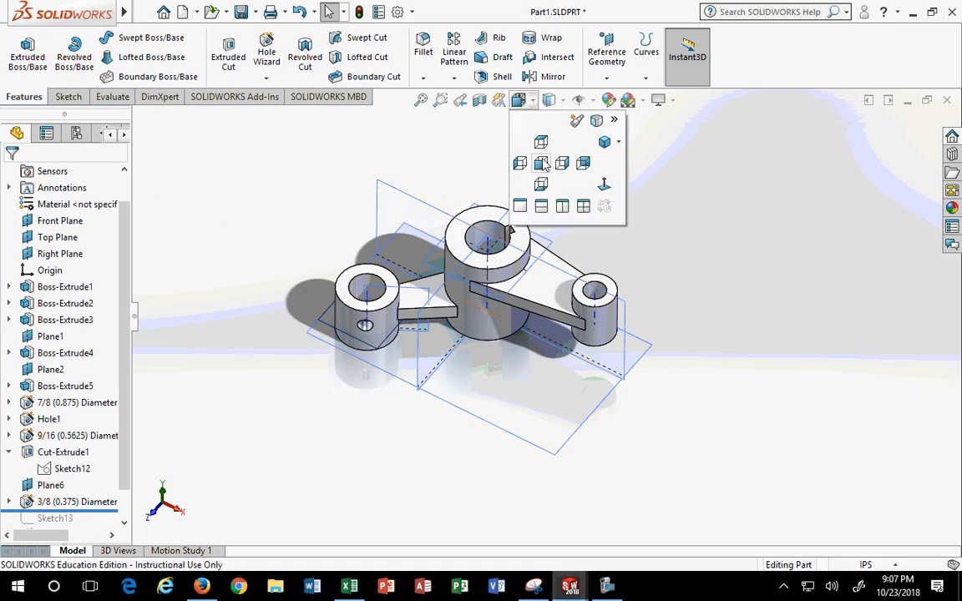
left_click(544, 148)
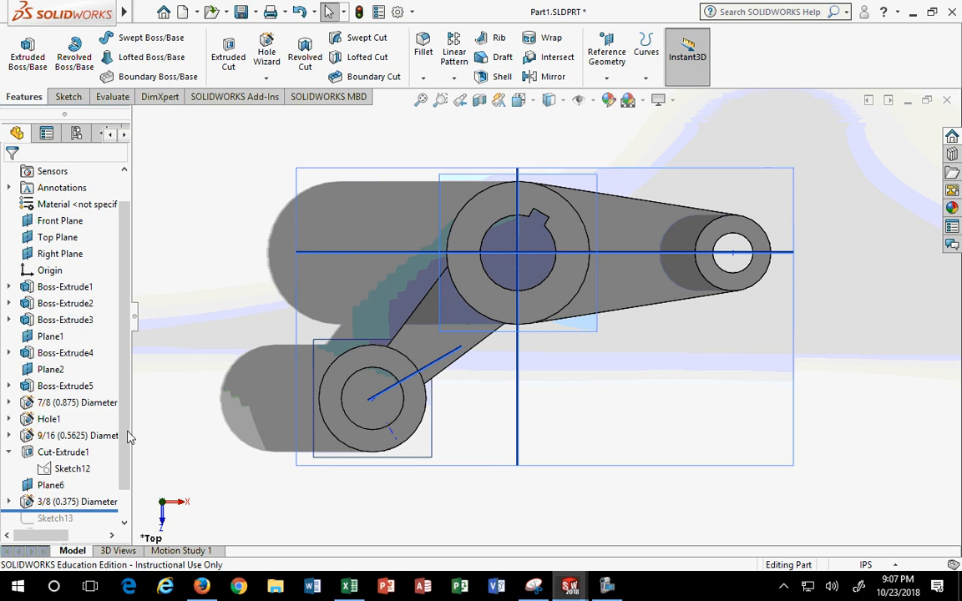
Show the dimensions of the keyway cut's sketch Sketch12 in the part and switch back to the drawing.
left_click_drag(126, 438, 126, 547)
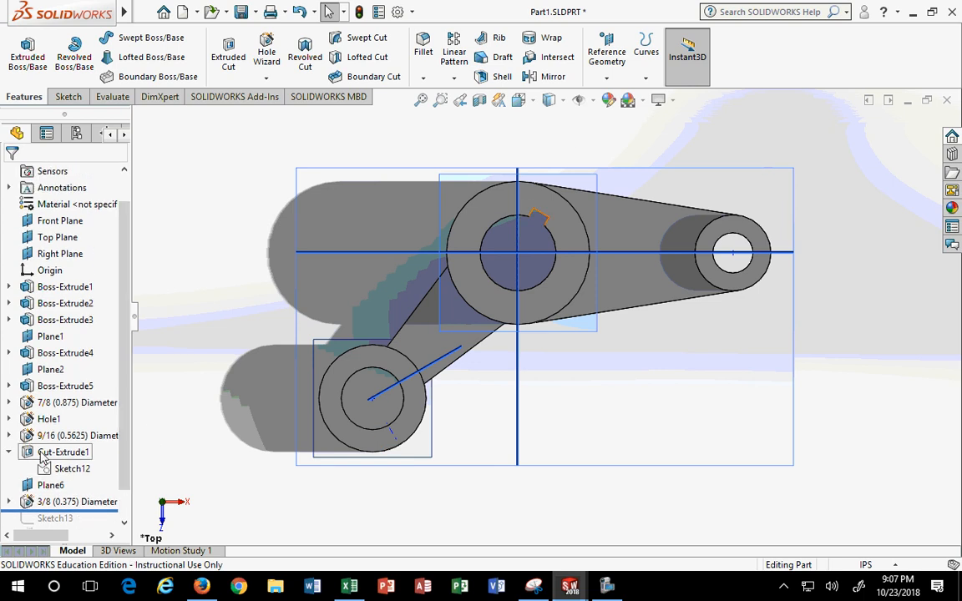
left_click(67, 470)
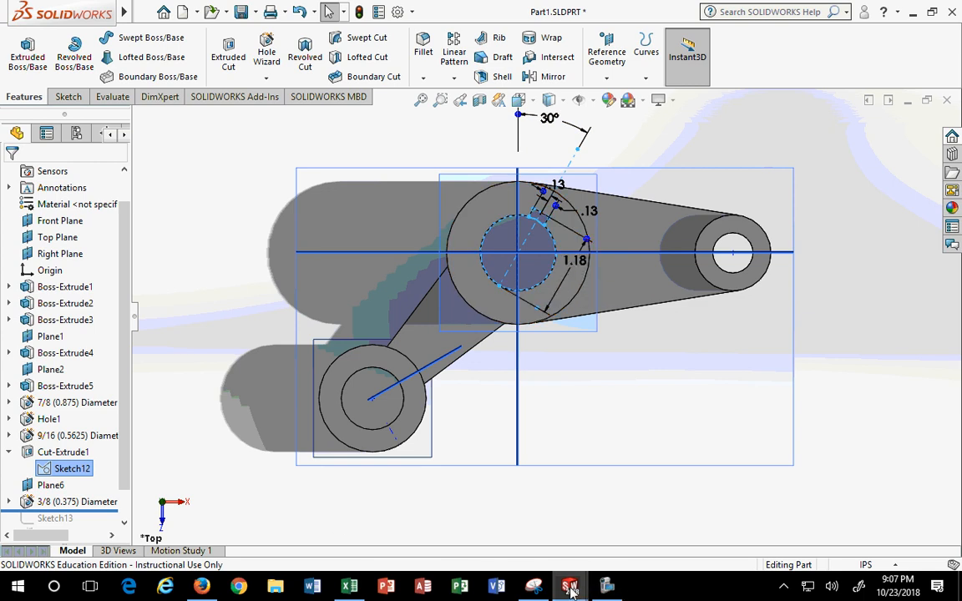
mouse_move(570, 588)
left_click(635, 522)
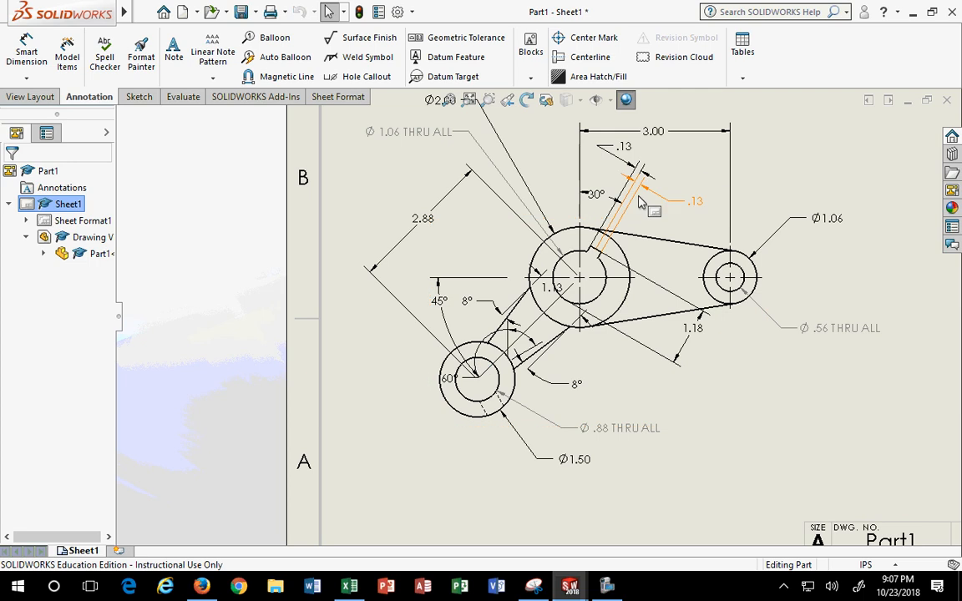
Move the keyway's 30° angle dimension slightly outward, clear of the slot's extension lines.
scroll(639, 203, "down", 3)
scroll(613, 217, "up", 5)
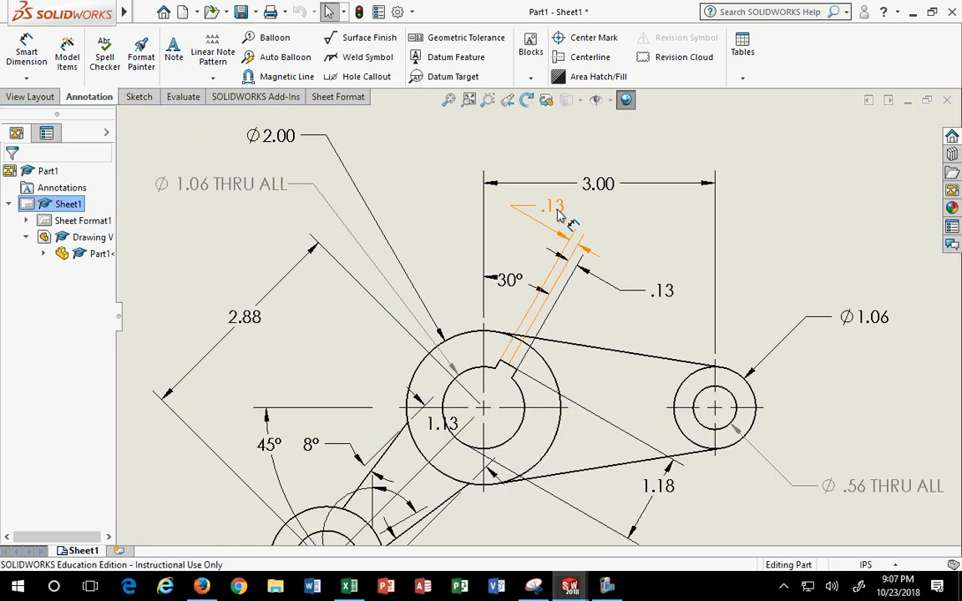
left_click(514, 281)
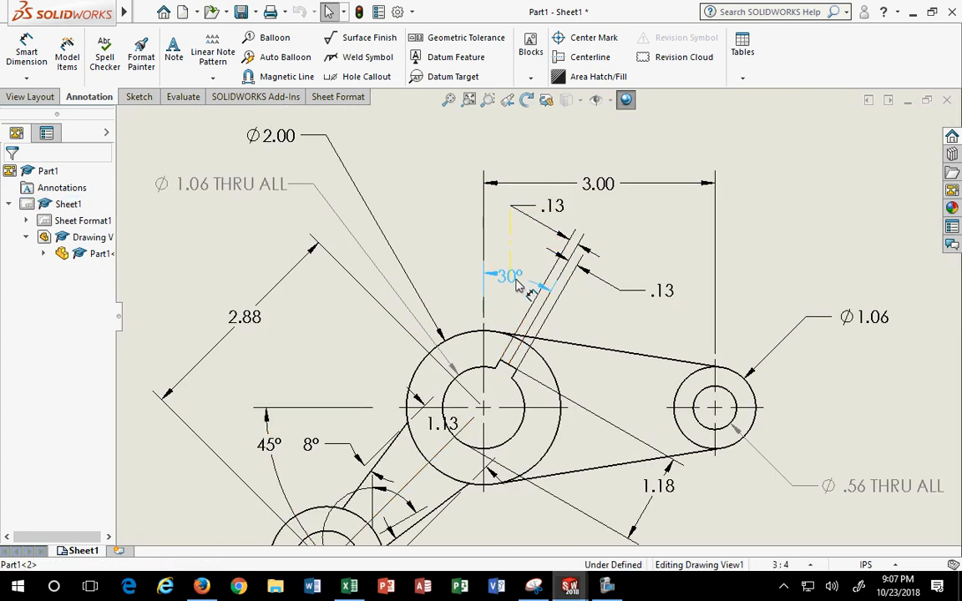
left_click_drag(516, 284, 528, 274)
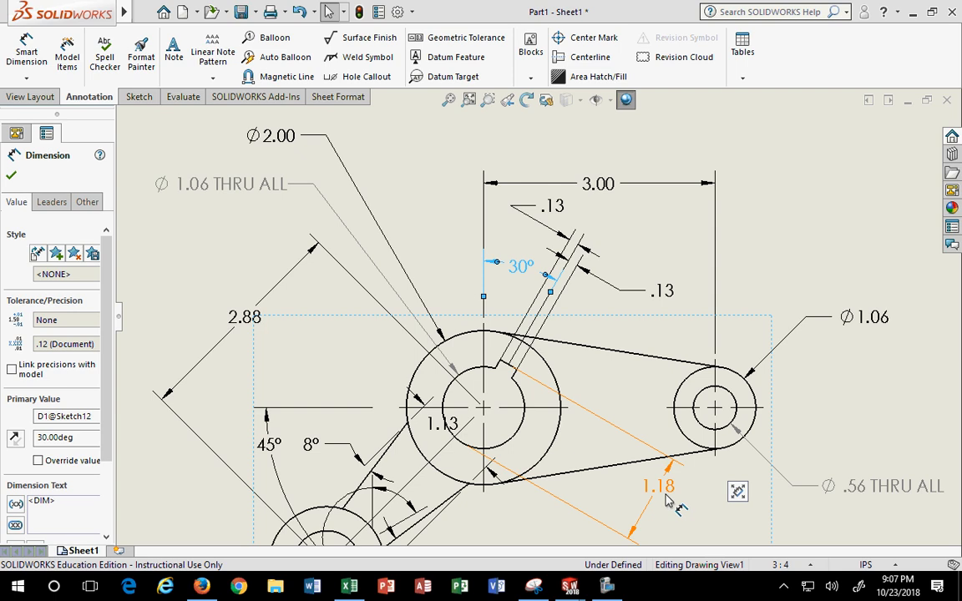
Check the exact value of the 1.18 keyway depth dimension and close it without a change.
scroll(650, 536, "up", 3)
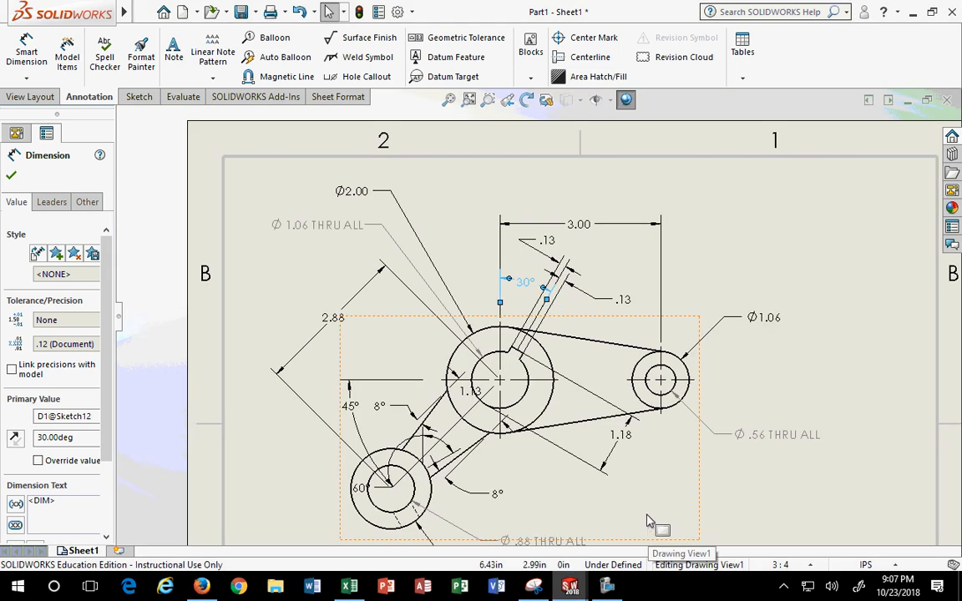
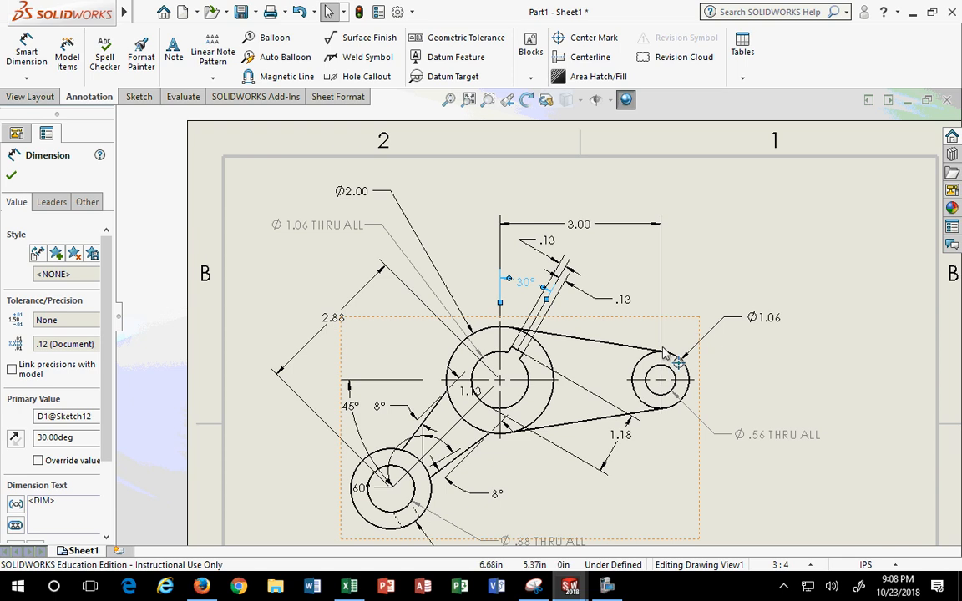
scroll(637, 506, "down", 2)
double_click(623, 414)
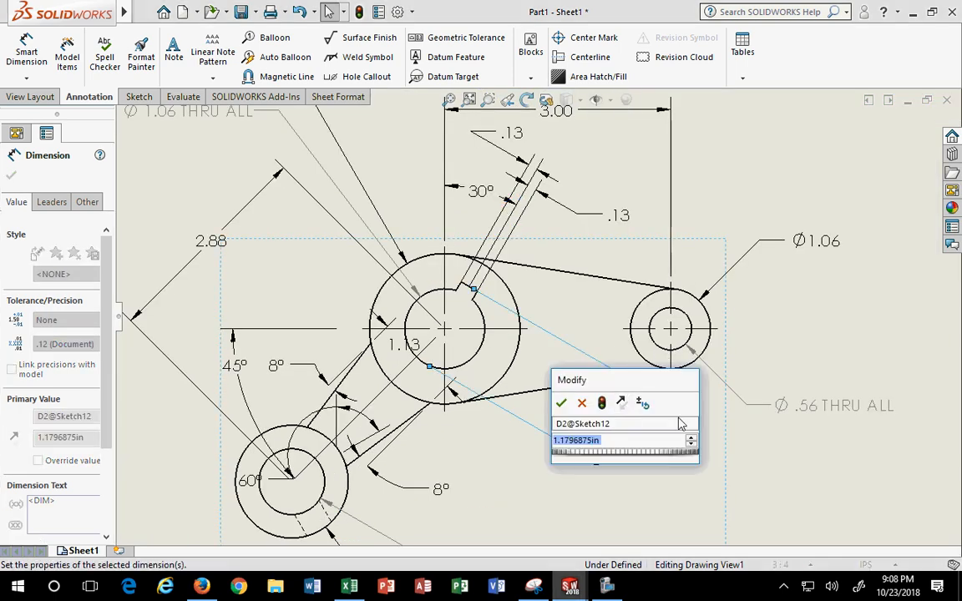
key("Return")
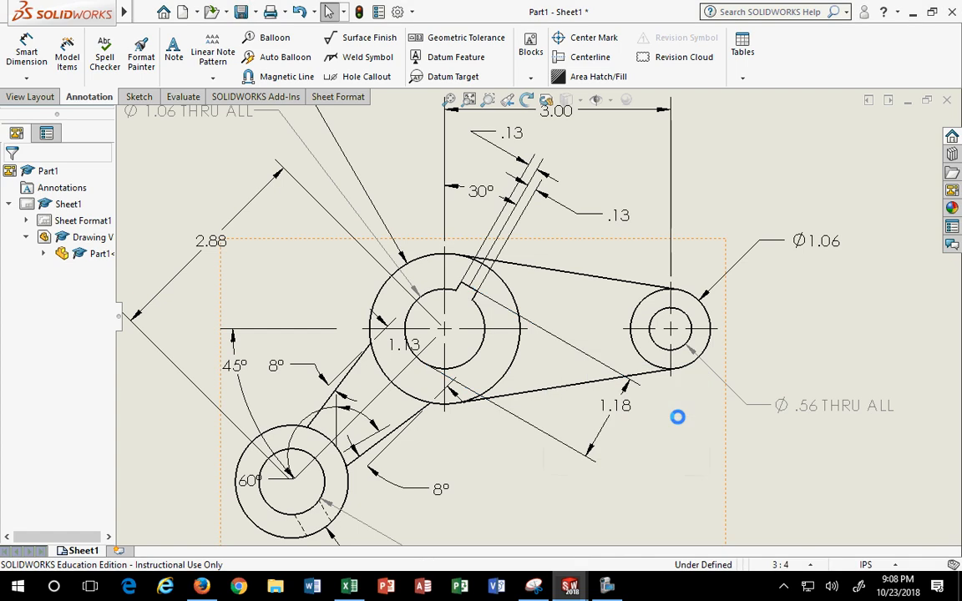
Move the arm's 45° angle dimension outward to the left and the 2.88 center distance to the arm's lower-right side.
scroll(575, 393, "up", 5)
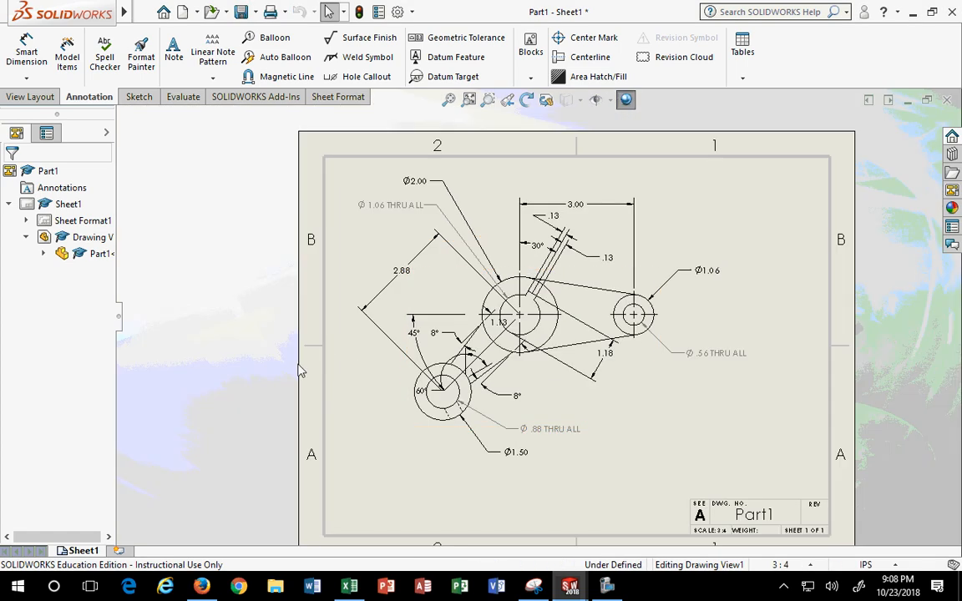
mouse_move(409, 334)
left_mouse_down()
mouse_move(365, 359)
mouse_move(368, 375)
left_mouse_up()
left_click_drag(399, 276, 572, 447)
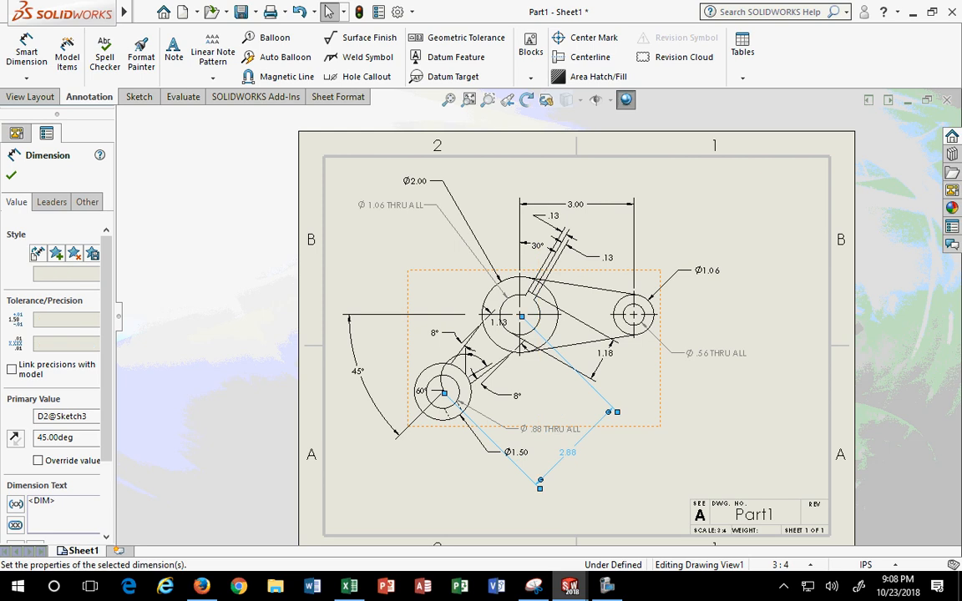
Set the lower arm's angle from the horizontal to 15° and rebuild the drawing.
key("z")
scroll(454, 357, "down", 3)
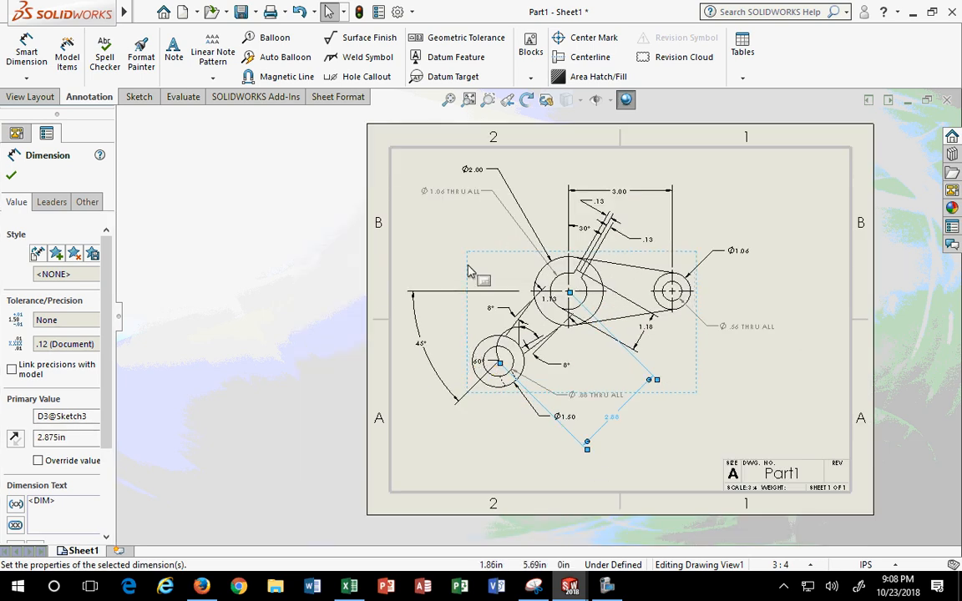
double_click(426, 351)
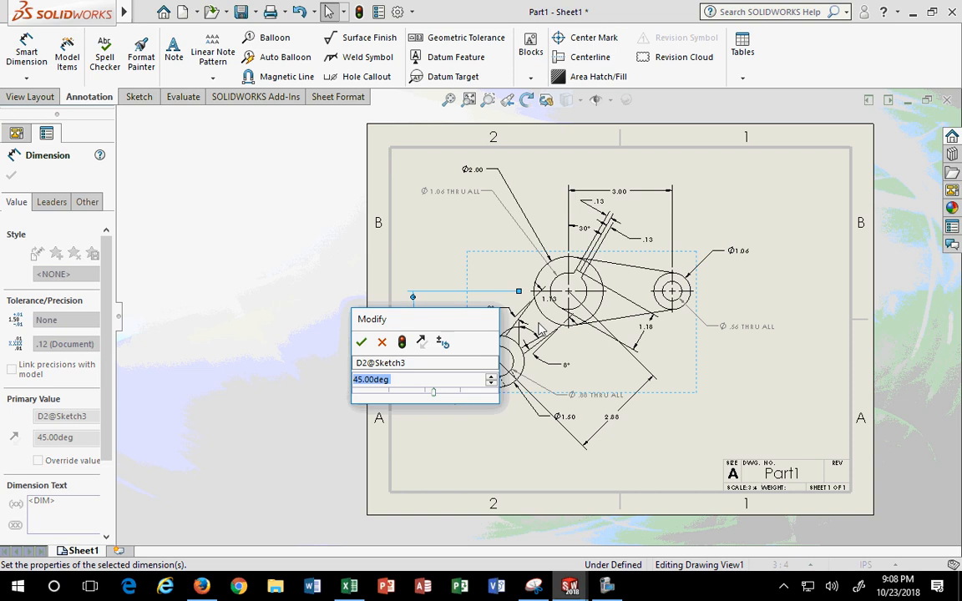
type("15")
key("Return")
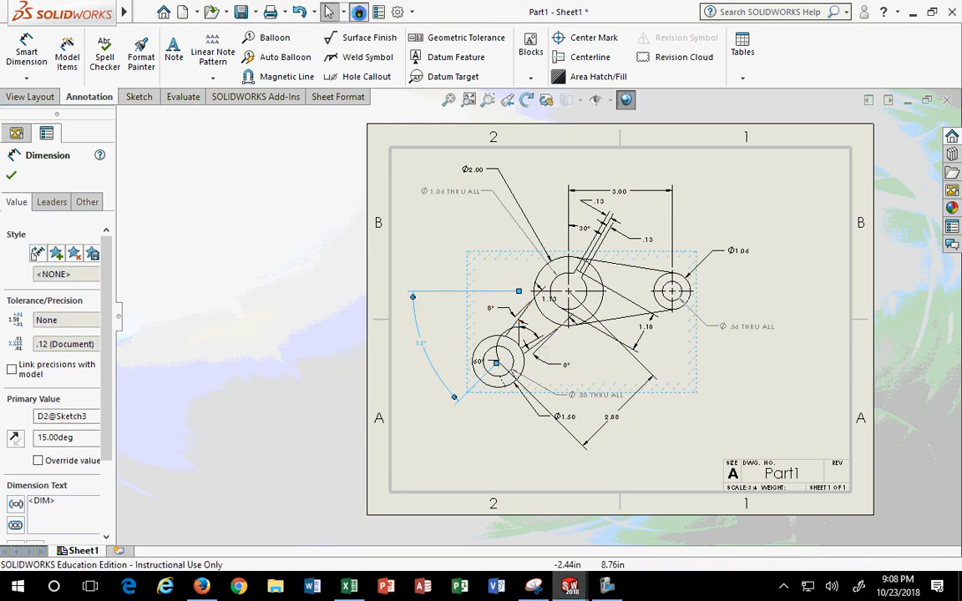
left_click(359, 13)
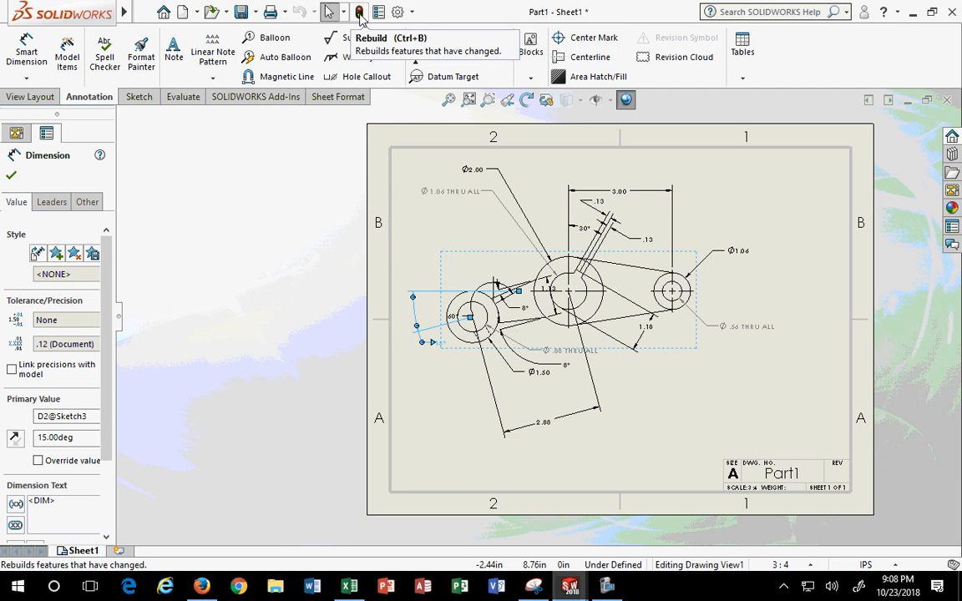
Move the 60° dimension above the short arm and place the 15° text between its own extension lines.
scroll(496, 357, "down", 5)
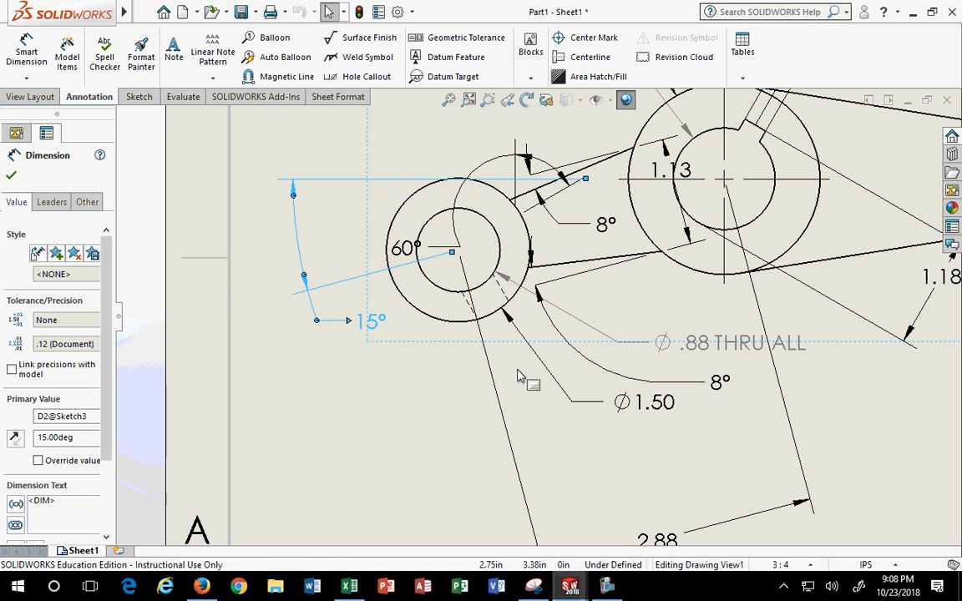
left_click_drag(412, 250, 532, 162)
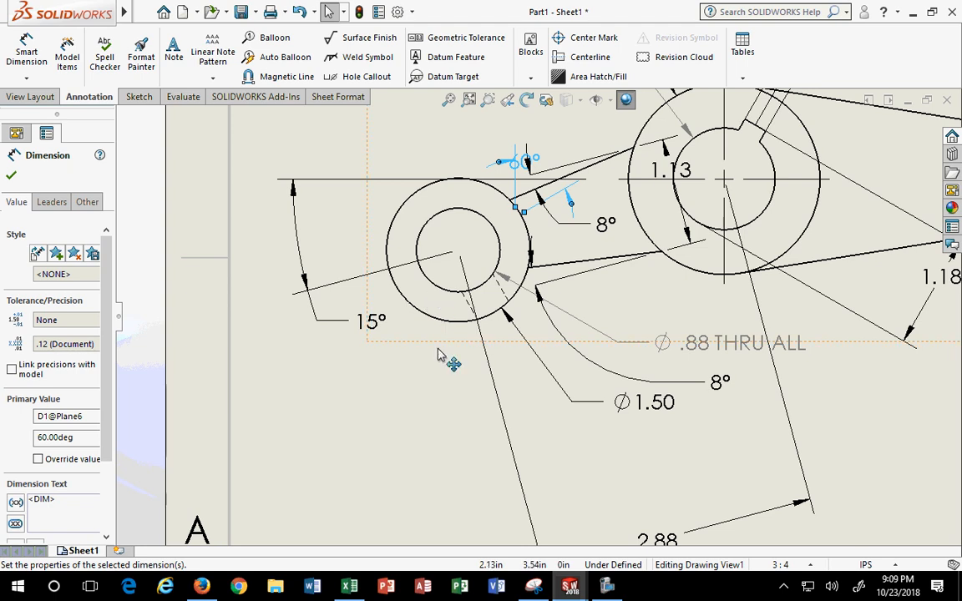
key("z")
key("z")
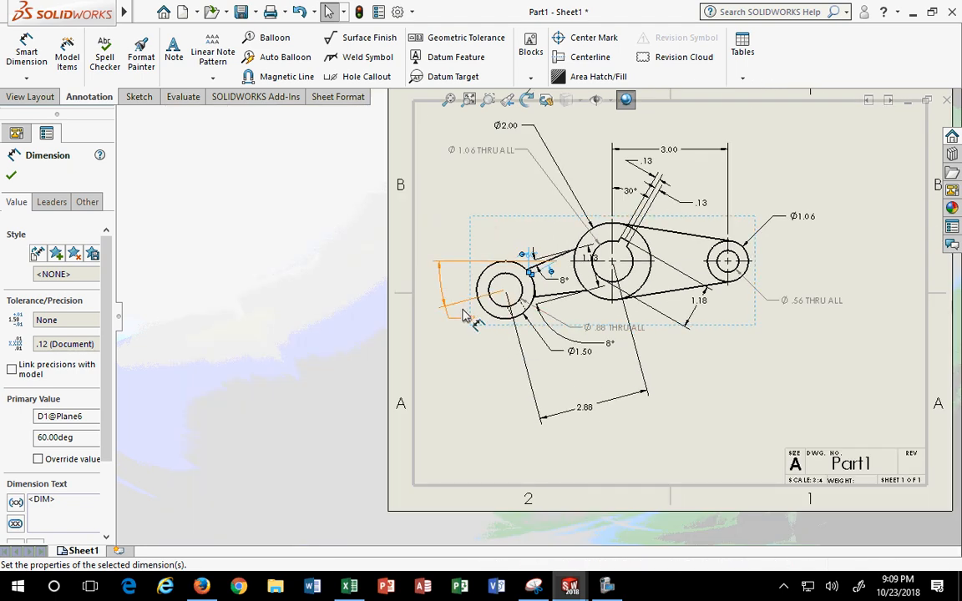
mouse_move(470, 318)
left_mouse_down()
mouse_move(455, 275)
mouse_move(449, 285)
left_mouse_up()
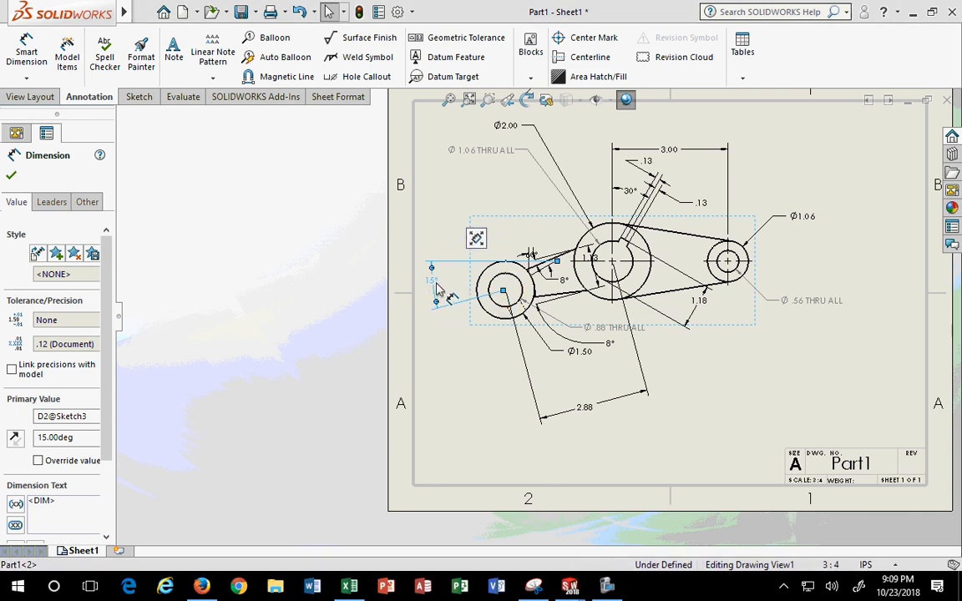
Set the lower arm's angle from the horizontal to 75° and rebuild the drawing.
double_click(438, 284)
left_click(436, 282)
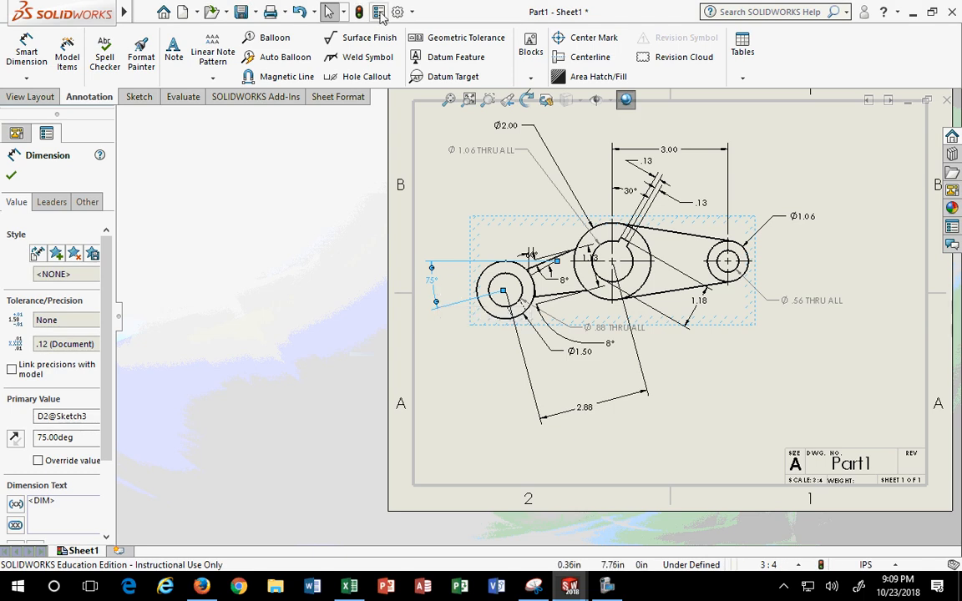
left_click(357, 13)
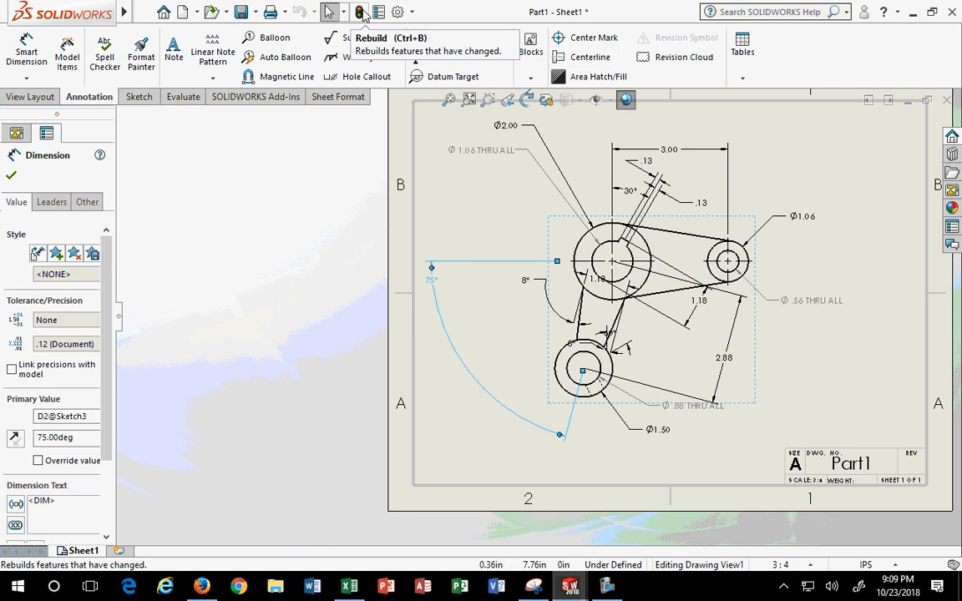
Set the lower arm's angle from the horizontal to 45°, rebuild the drawing and close the dimension's properties.
double_click(438, 284)
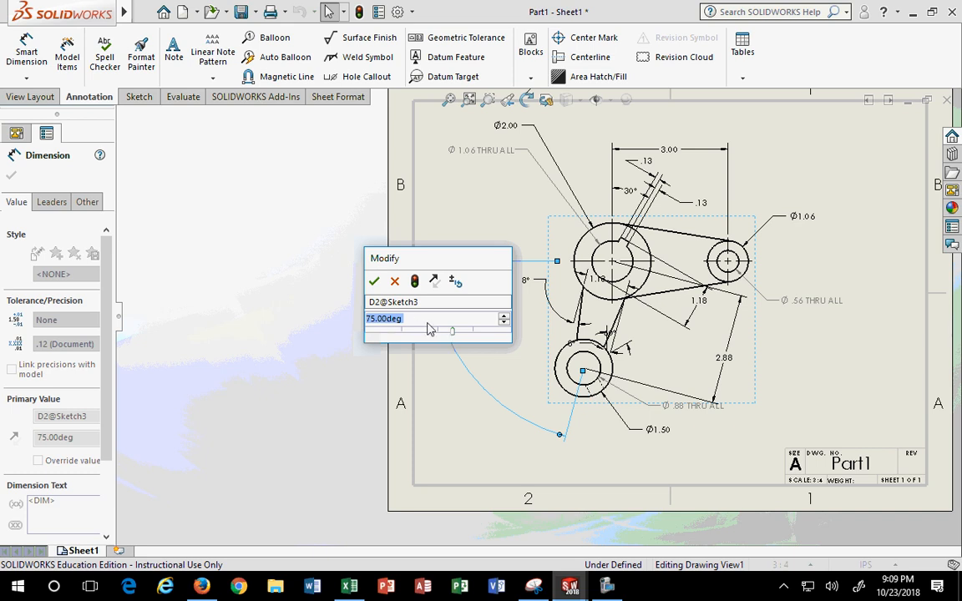
type("45")
key("Return")
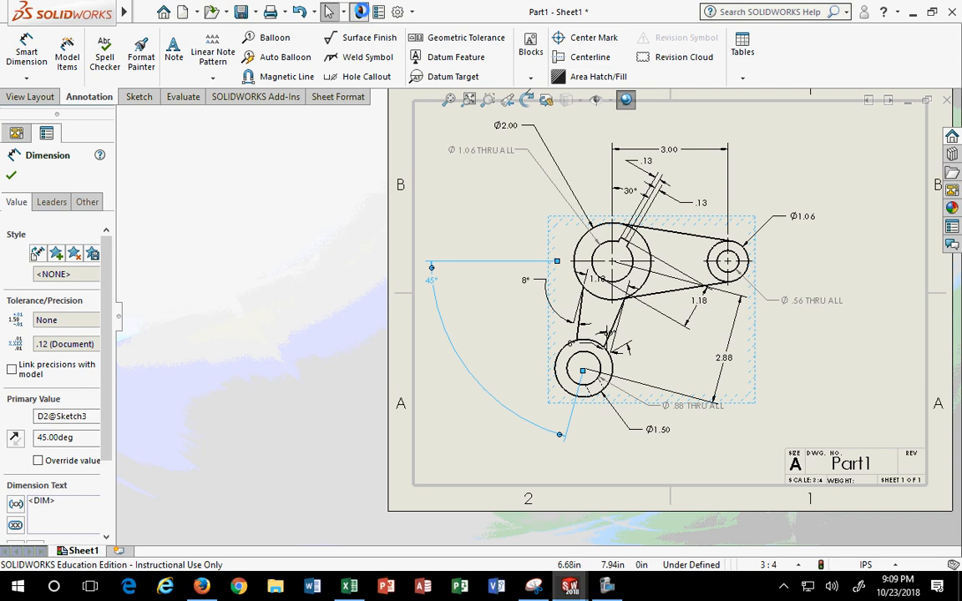
left_click(360, 11)
scroll(559, 380, "down", 4)
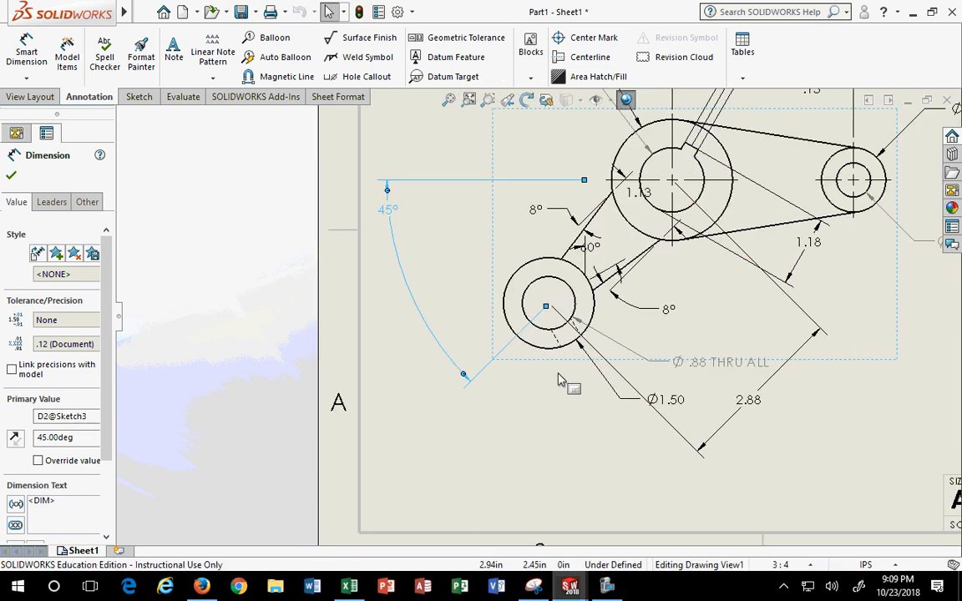
scroll(559, 380, "down", 3)
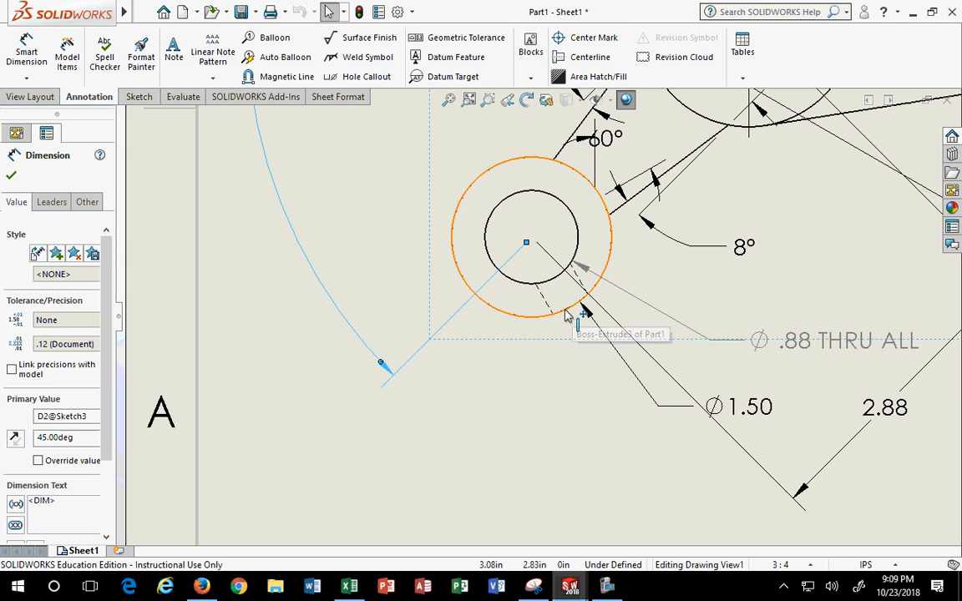
left_click(11, 178)
Switch to the Part1 model and roll the feature tree forward past the last 3/8 diameter hole.
mouse_move(571, 588)
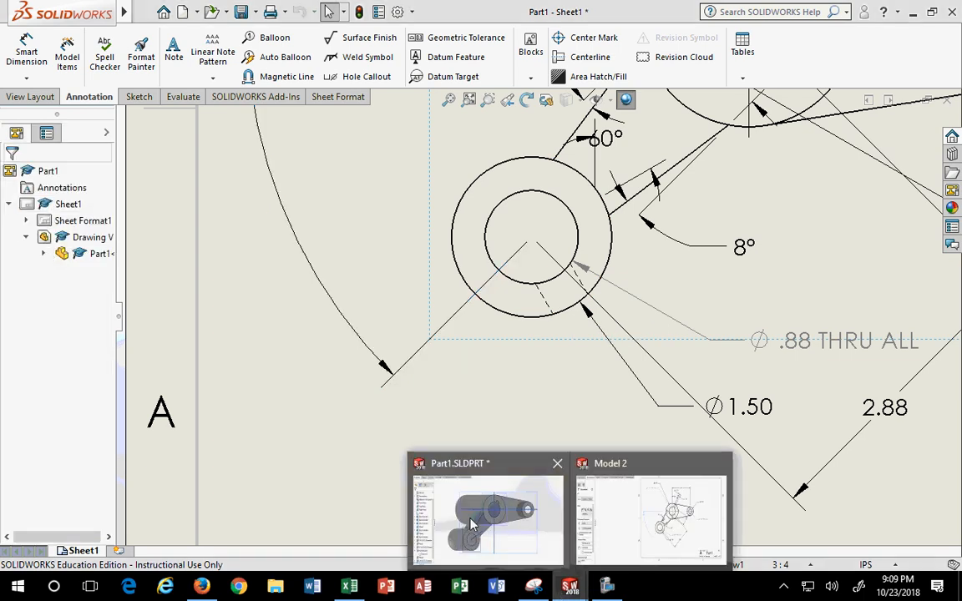
left_click(471, 523)
left_click_drag(125, 380, 133, 419)
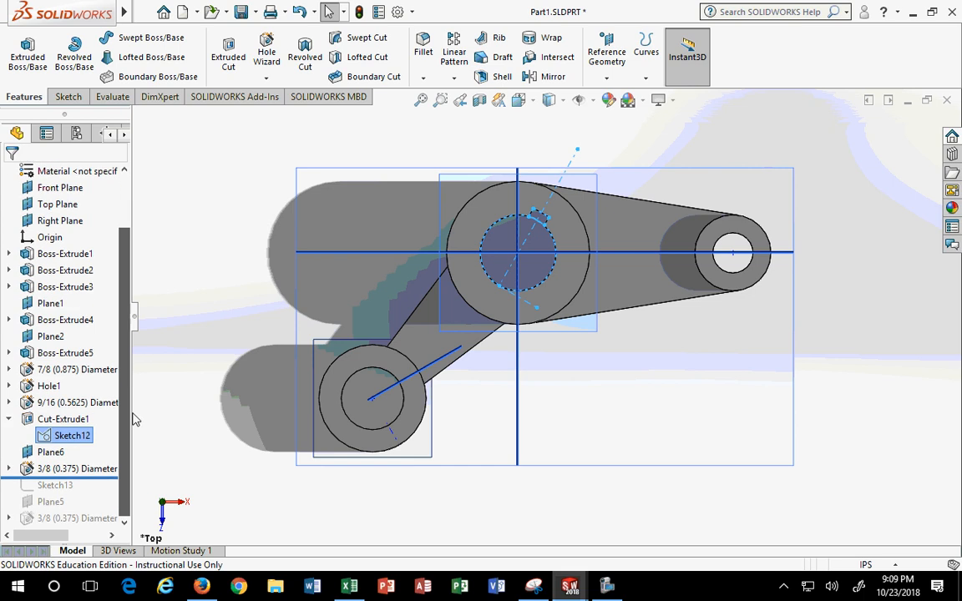
middle_click_drag(479, 456, 460, 348)
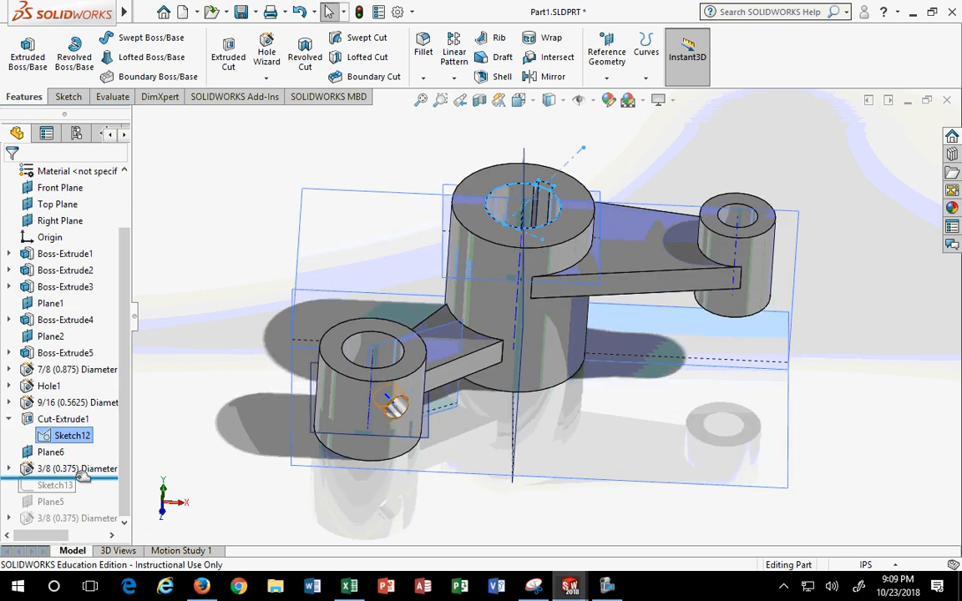
left_click_drag(81, 475, 71, 526)
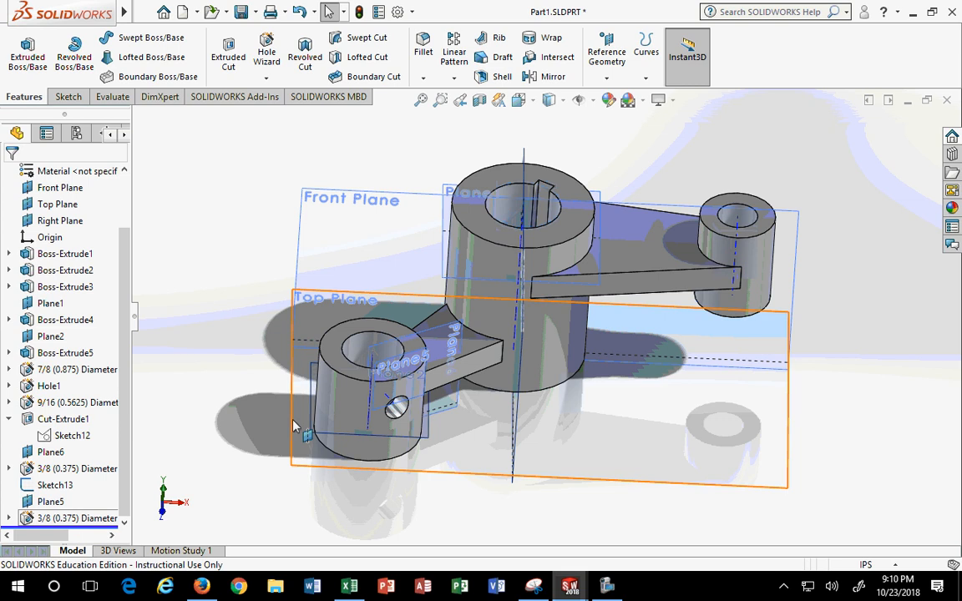
Examine the dimensions of both 3/8 diameter holes and Cut-Extrude1 in the model, leaving nothing selected.
left_click(67, 470)
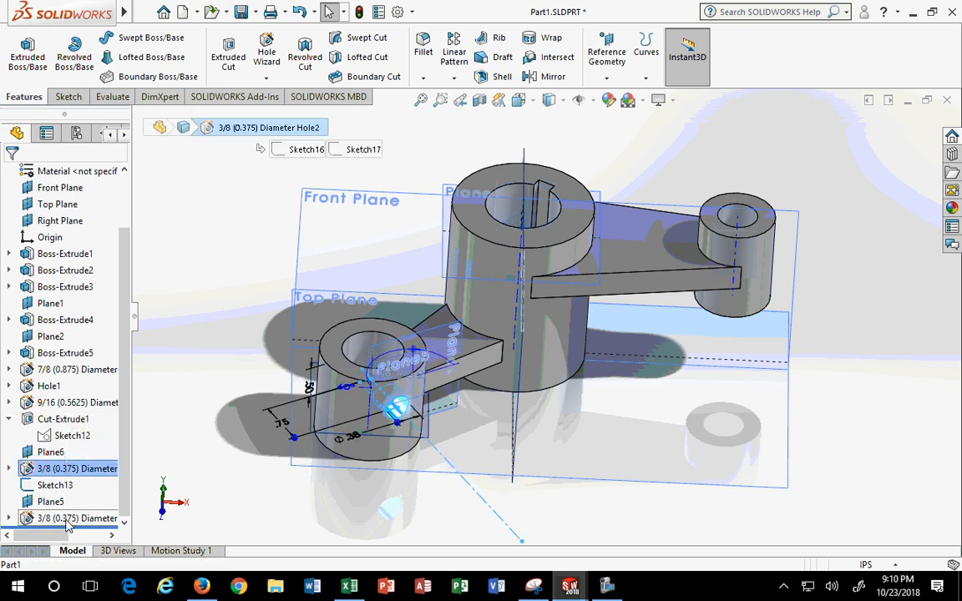
left_click(67, 420)
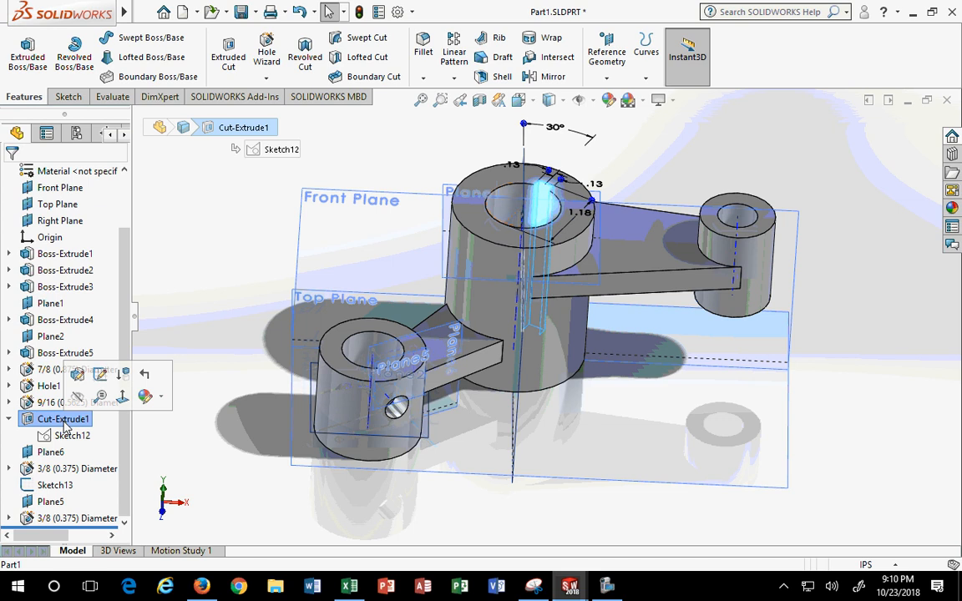
left_click(65, 470)
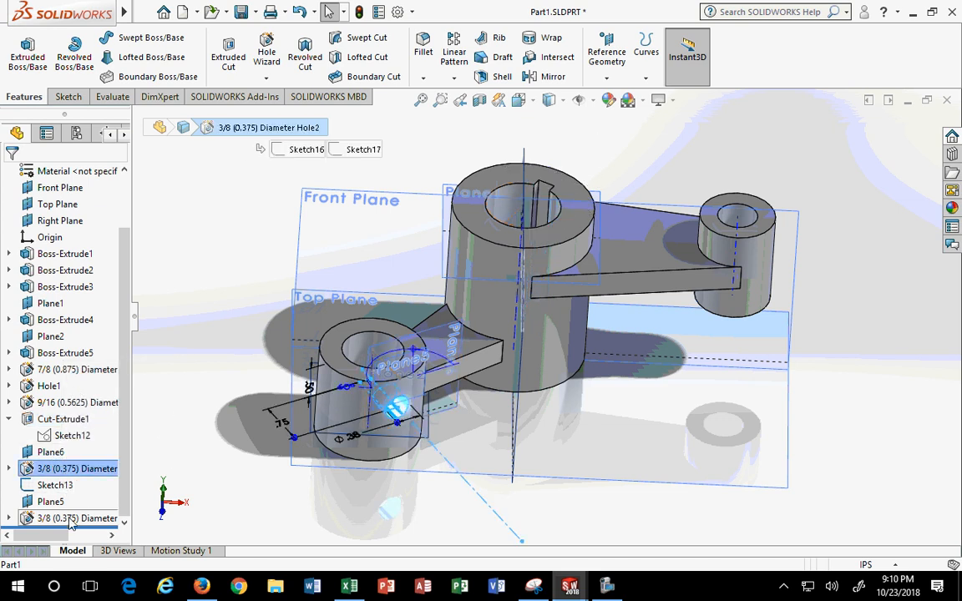
left_click(96, 519)
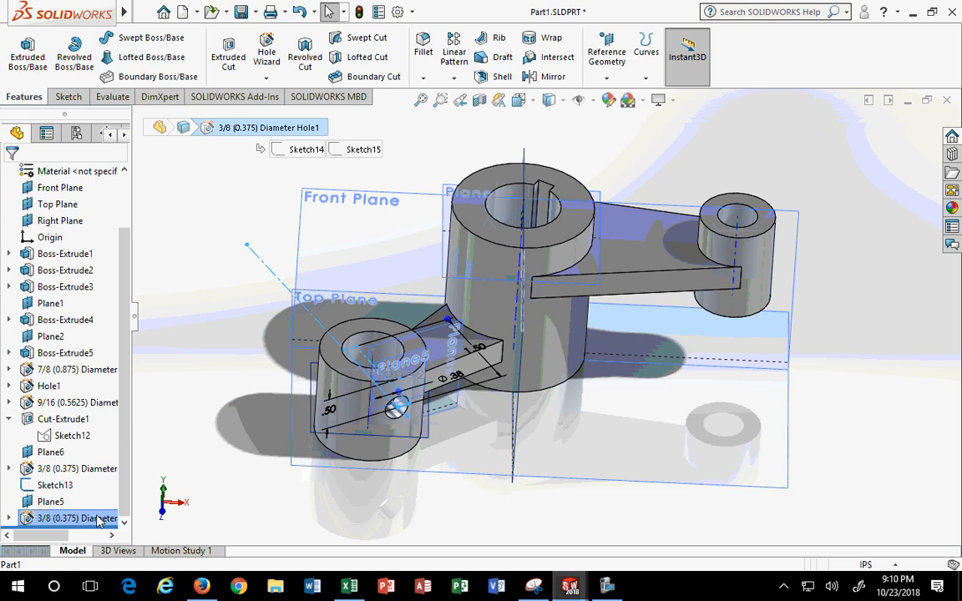
left_click(179, 445)
left_click(247, 7)
left_click(175, 13)
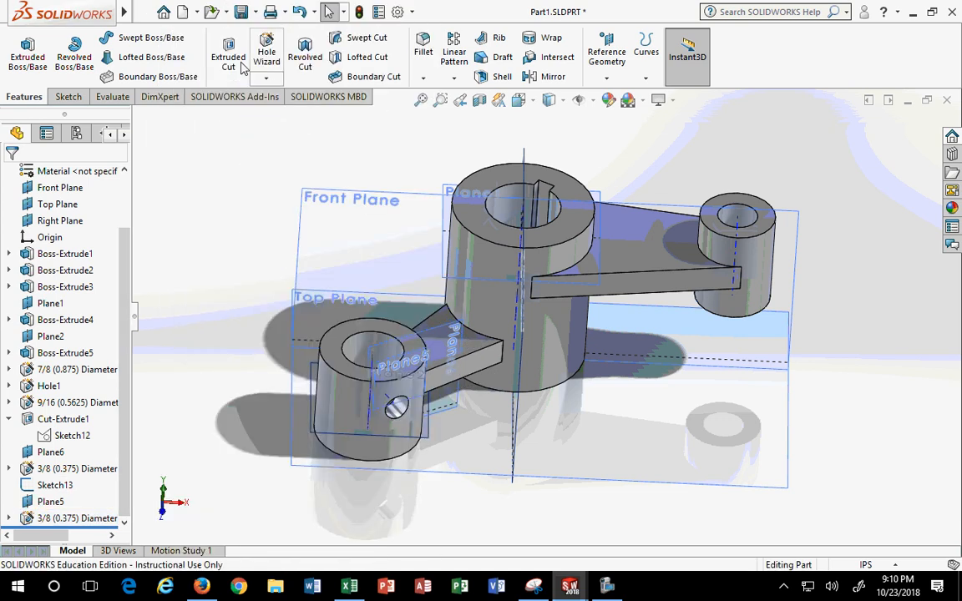
Save the Part1 model and switch back to its drawing.
left_click(262, 7)
left_click(214, 195)
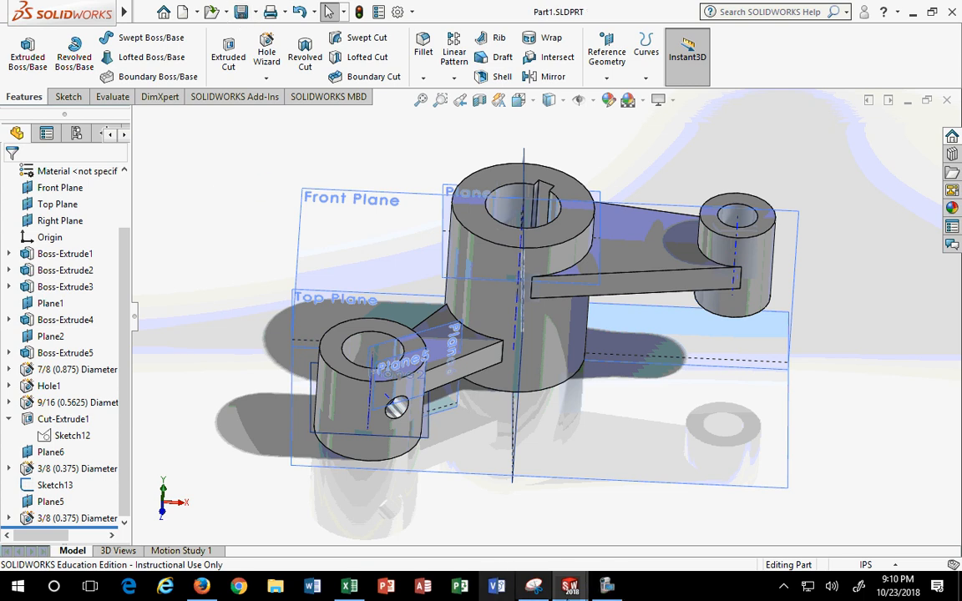
mouse_move(570, 587)
left_click(651, 516)
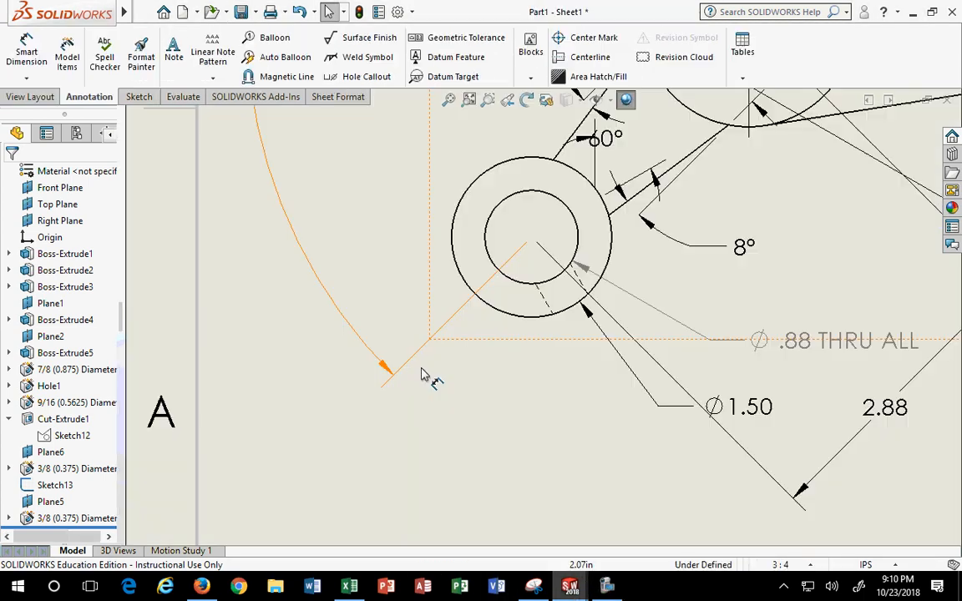
Set the lower arm's angle from the horizontal to 75°, rebuild the drawing and inspect the lower cylinder.
scroll(568, 313, "up", 2)
scroll(564, 316, "up", 3)
scroll(568, 326, "down", 2)
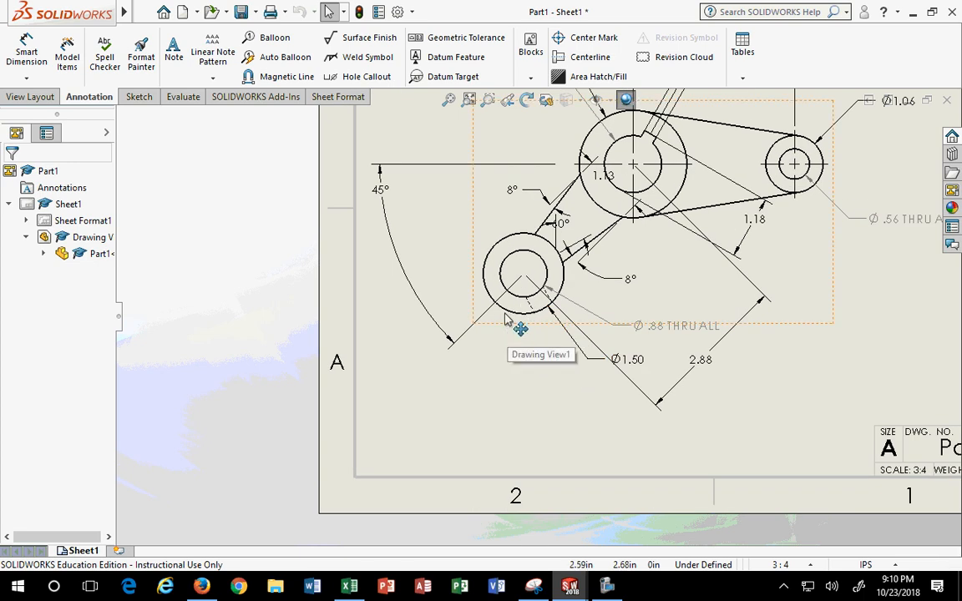
double_click(381, 189)
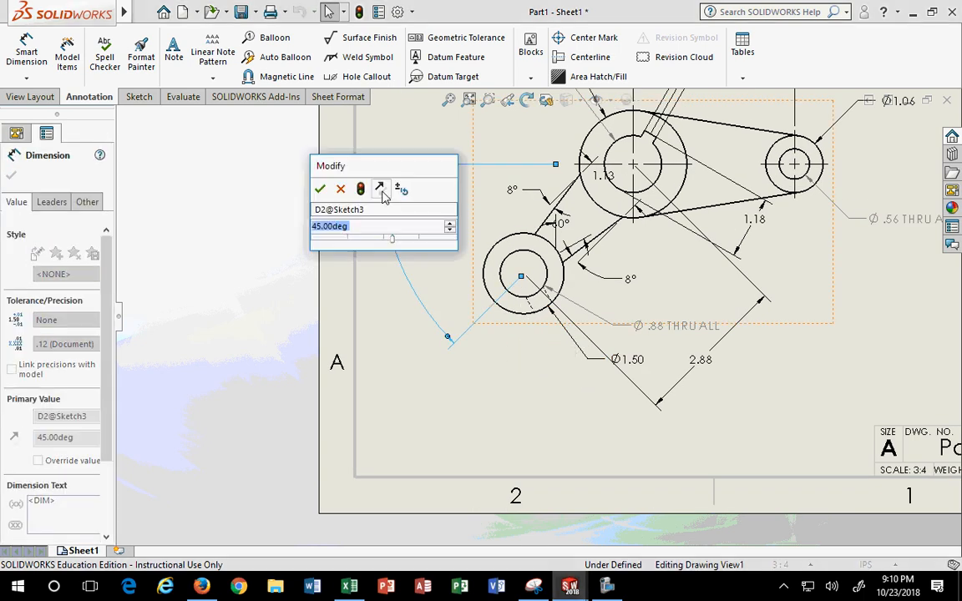
type("75")
key("Return")
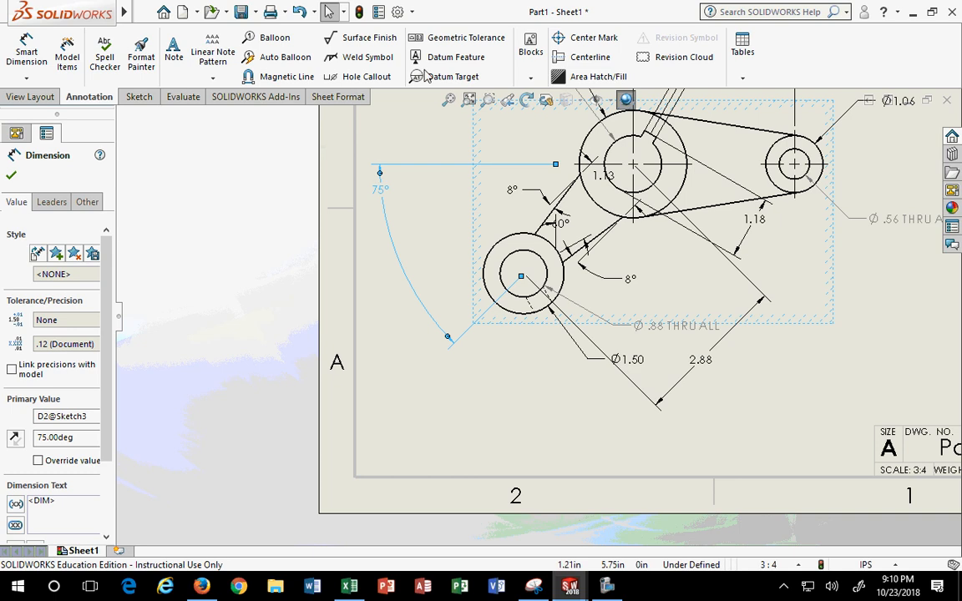
left_click(358, 13)
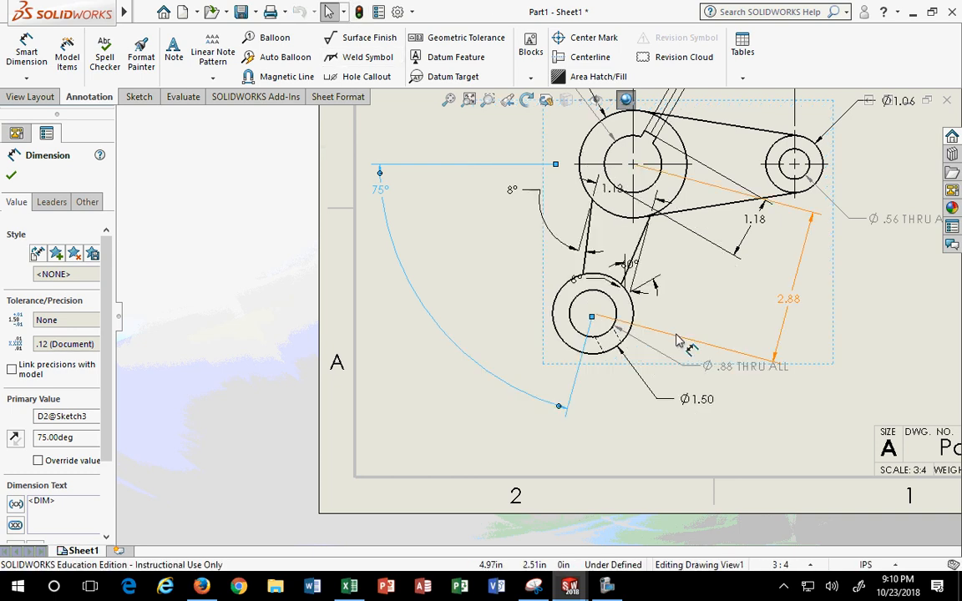
scroll(608, 355, "down", 3)
scroll(608, 354, "down", 2)
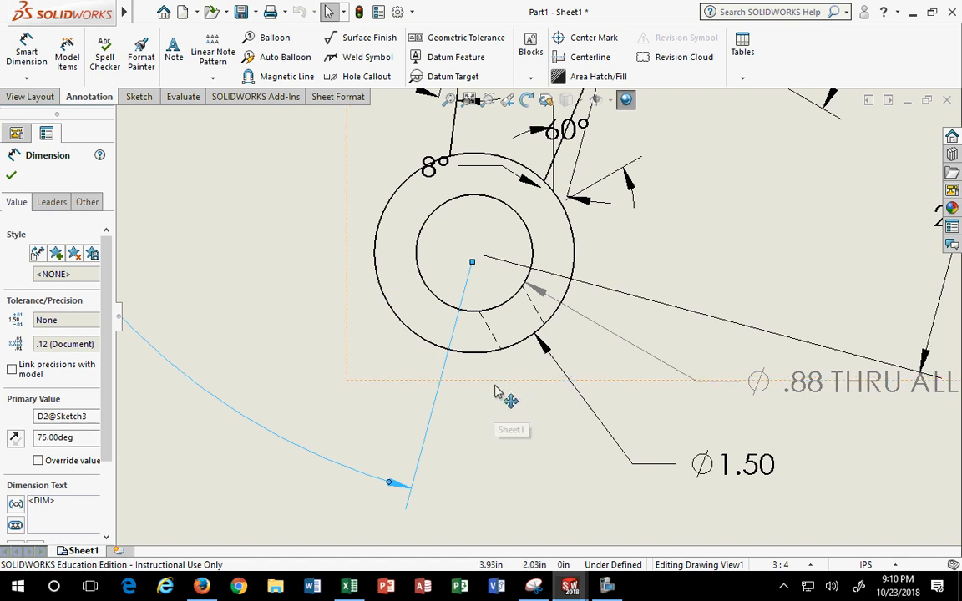
scroll(497, 384, "up", 5)
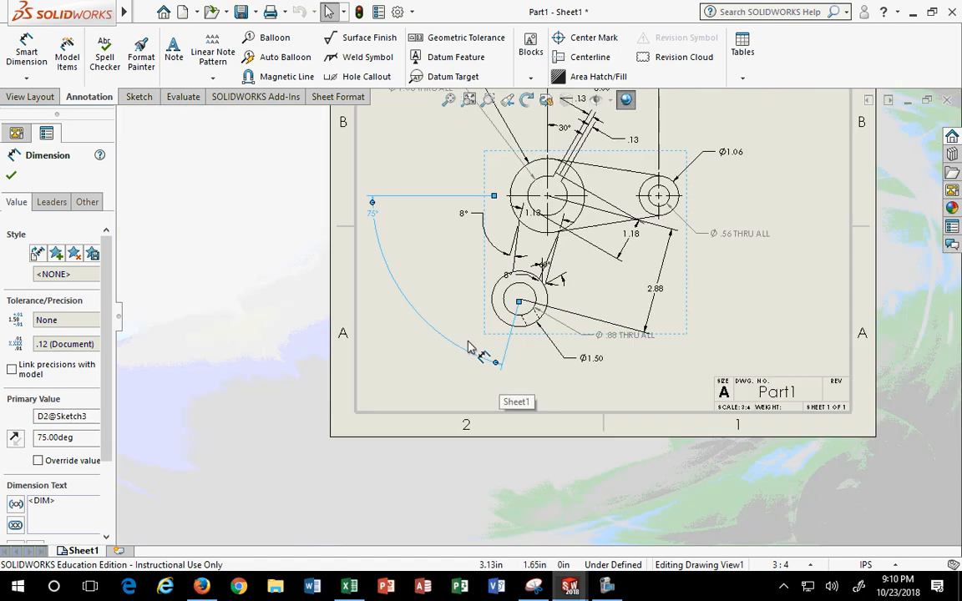
Set the lower arm's angle from the horizontal to 15° and rebuild the drawing.
left_click(374, 216)
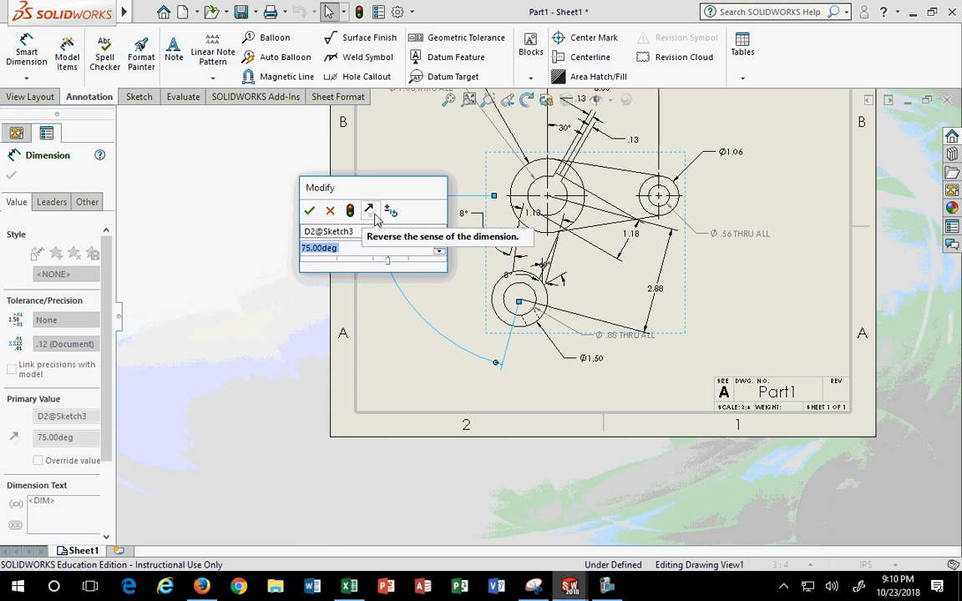
type("15")
key("Return")
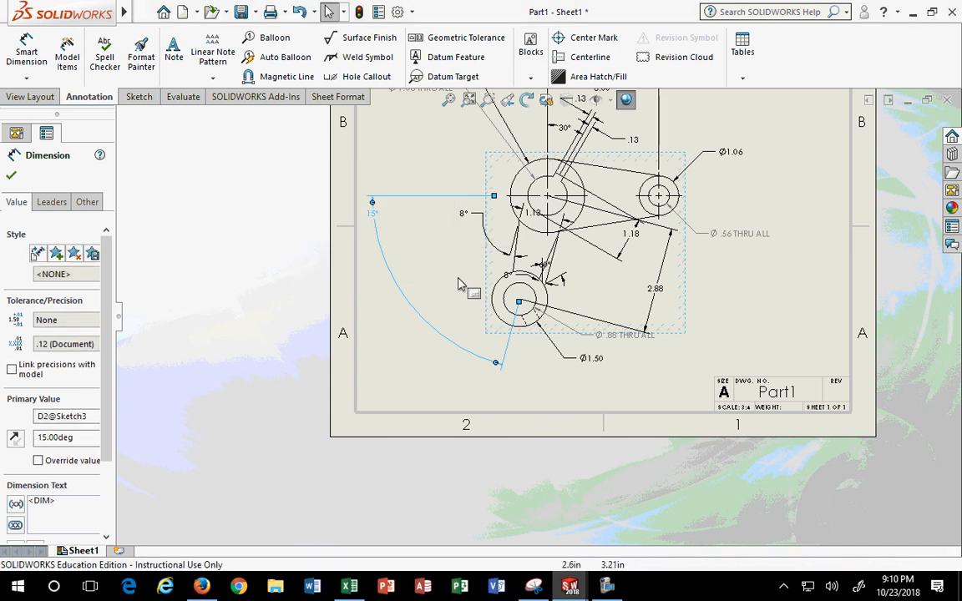
left_click(360, 12)
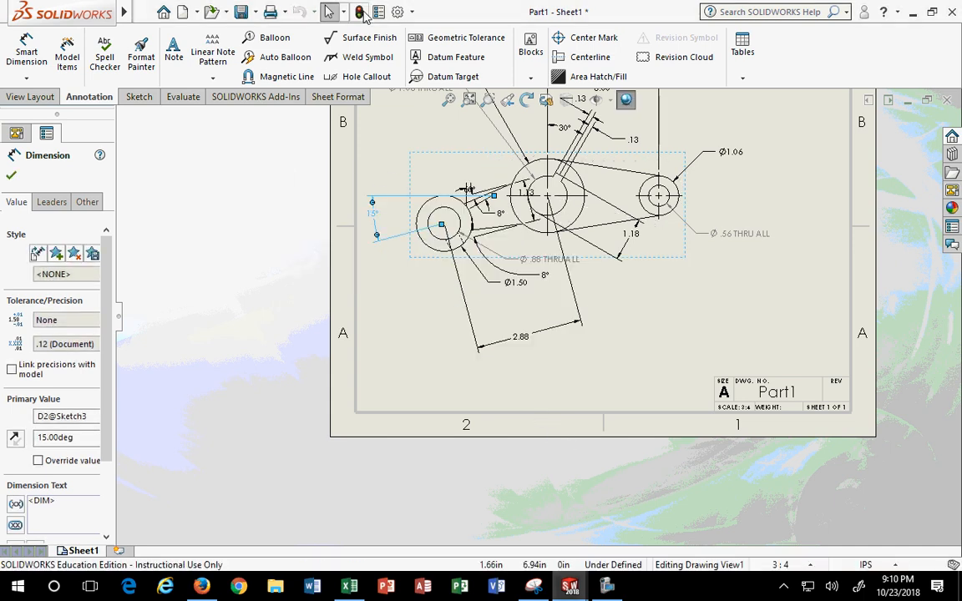
Set the lower arm's angle from the horizontal to 30°.
scroll(417, 217, "up", 4)
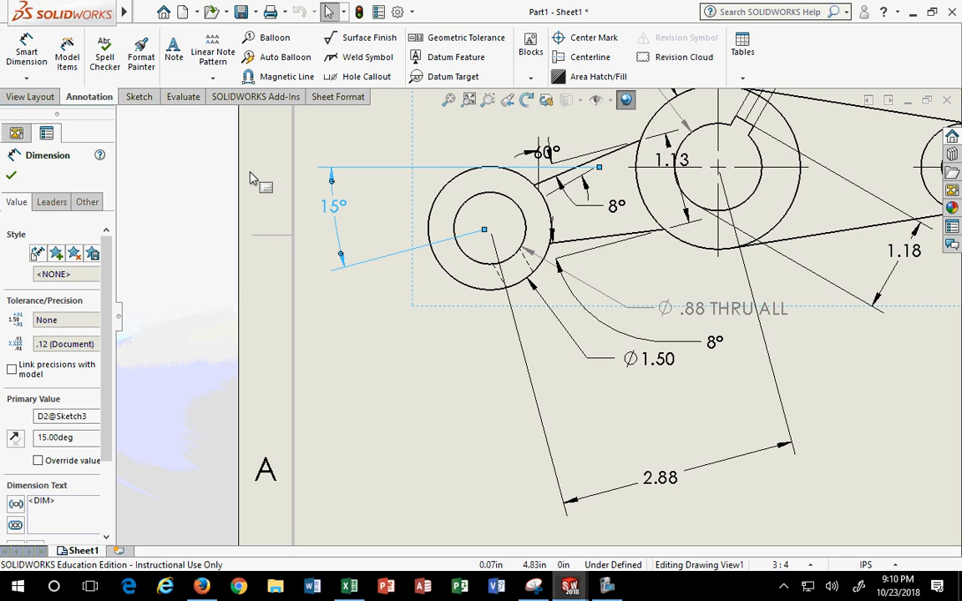
double_click(334, 213)
type("30")
key("Return")
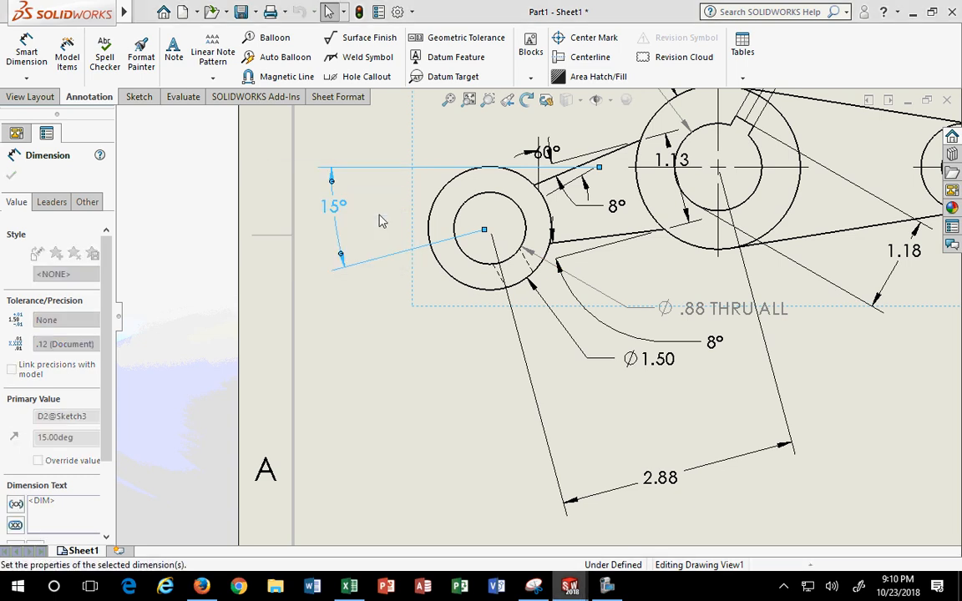
Return the lower arm's angle from the horizontal to 45°, rebuild the drawing and close the dimension's properties.
double_click(336, 207)
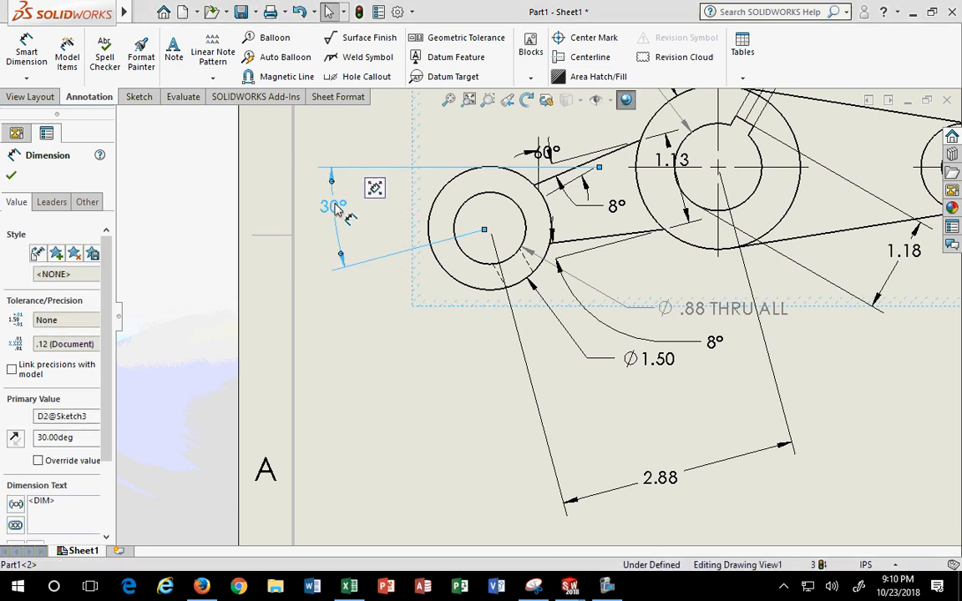
type("45")
key("Return")
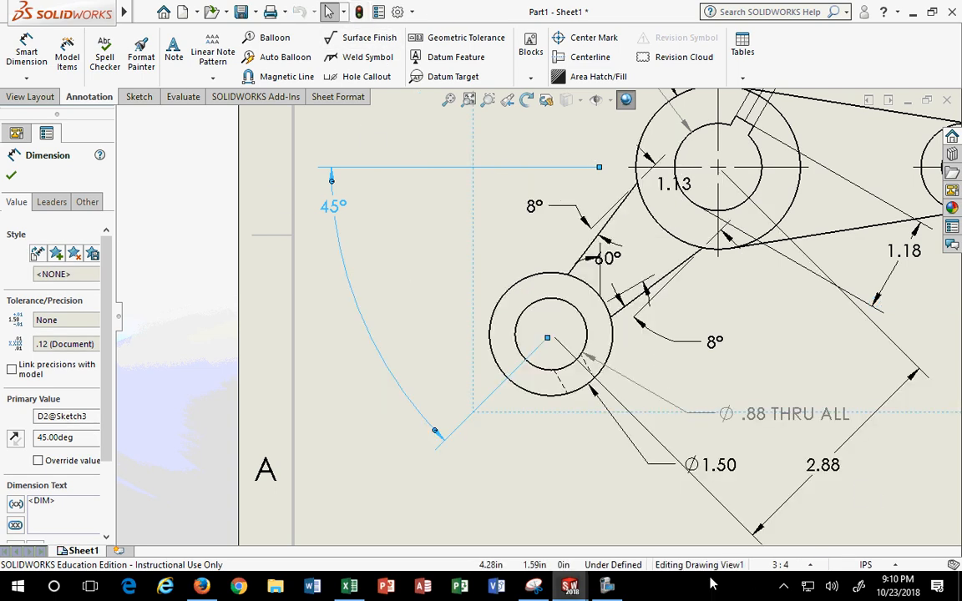
scroll(628, 452, "up", 3)
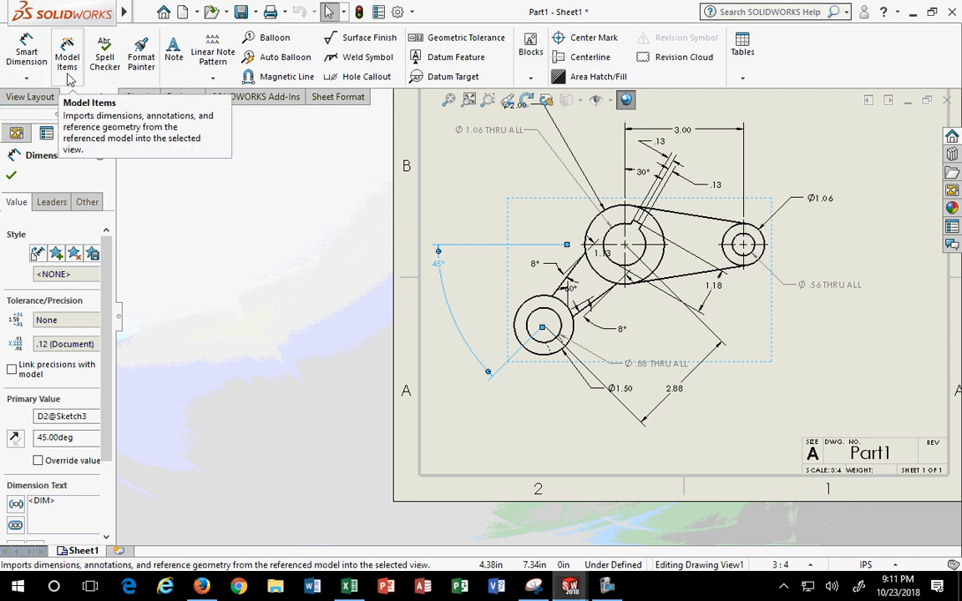
left_click(11, 175)
Move the 2.88 centre-distance dimension to the upper side of the lower arm, then delete it.
scroll(514, 326, "up", 2)
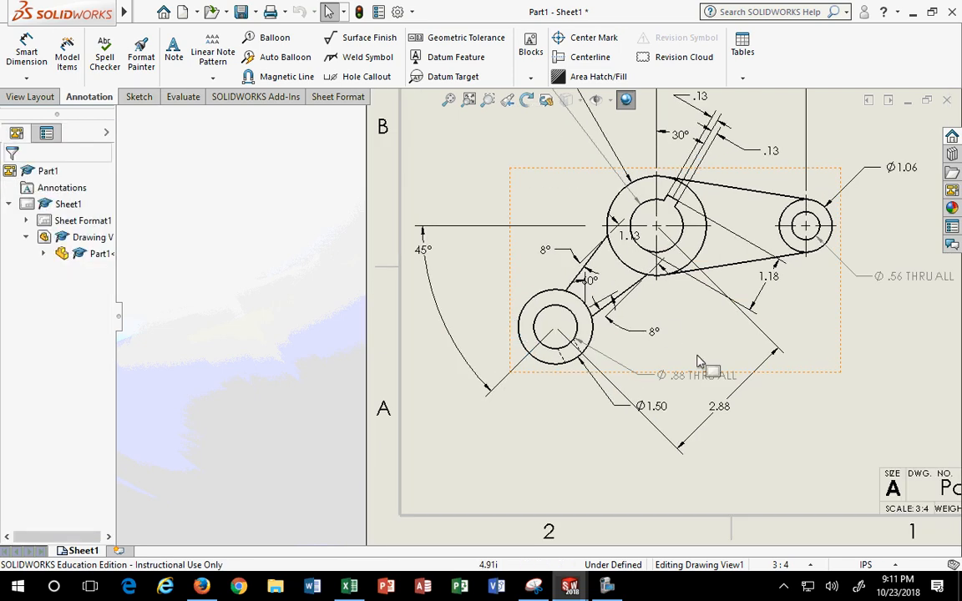
left_click_drag(718, 412, 489, 201)
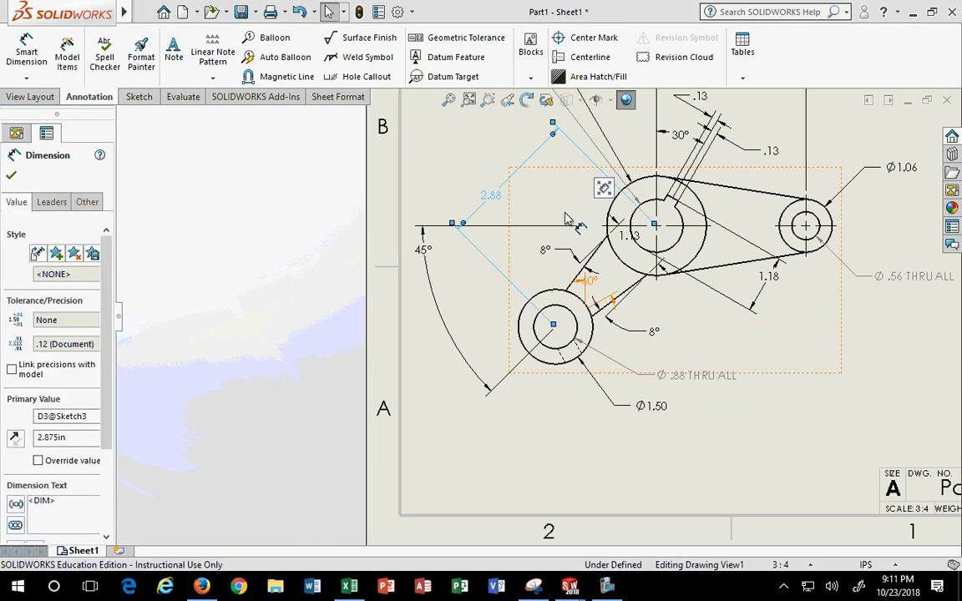
key("Delete")
Use Smart Dimension to dimension the centre distance between the lower and central cylinders above the lower arm, then leave the command.
left_click(28, 59)
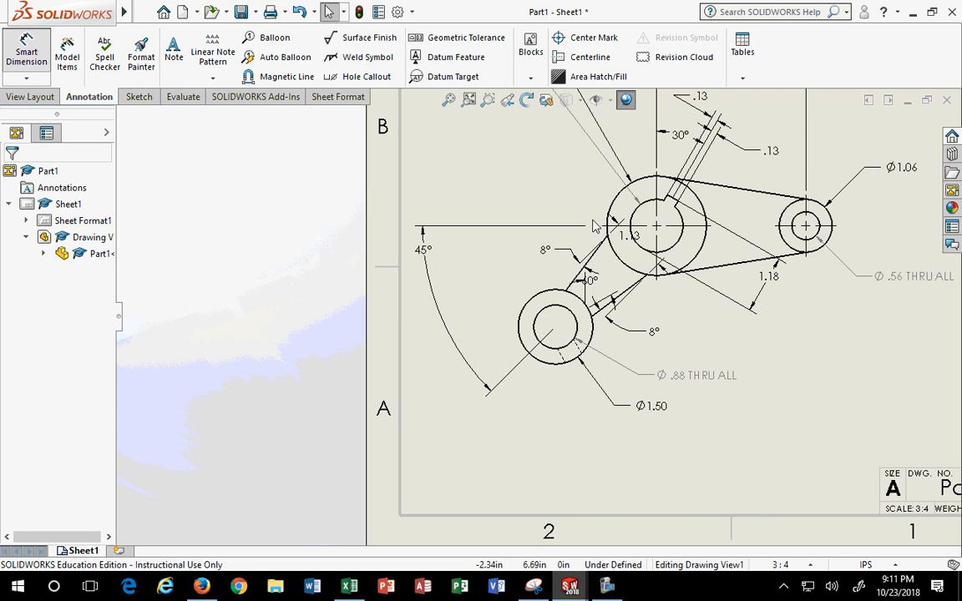
left_click(529, 301)
left_click(515, 188)
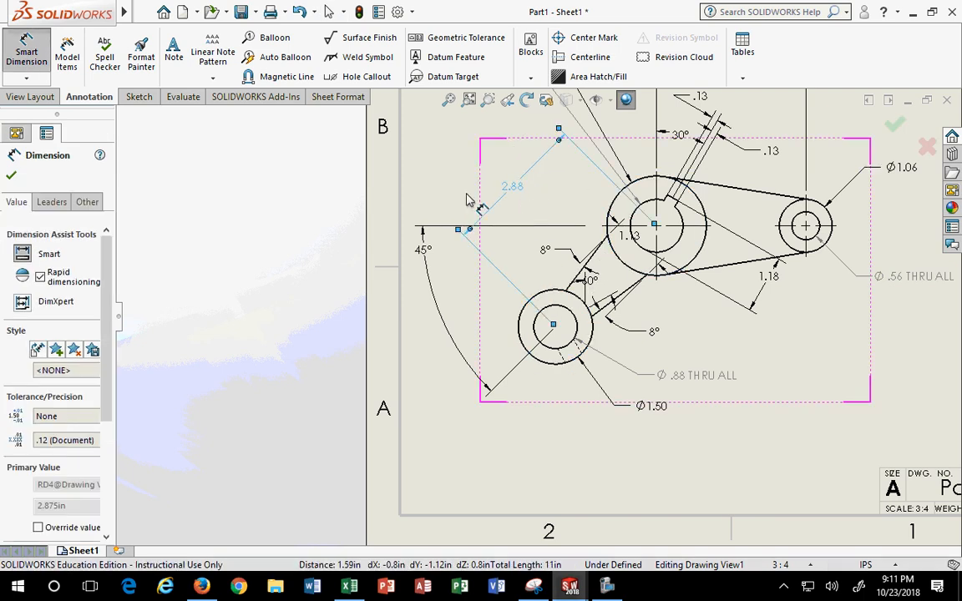
left_click(337, 188)
scroll(518, 211, "down", 3)
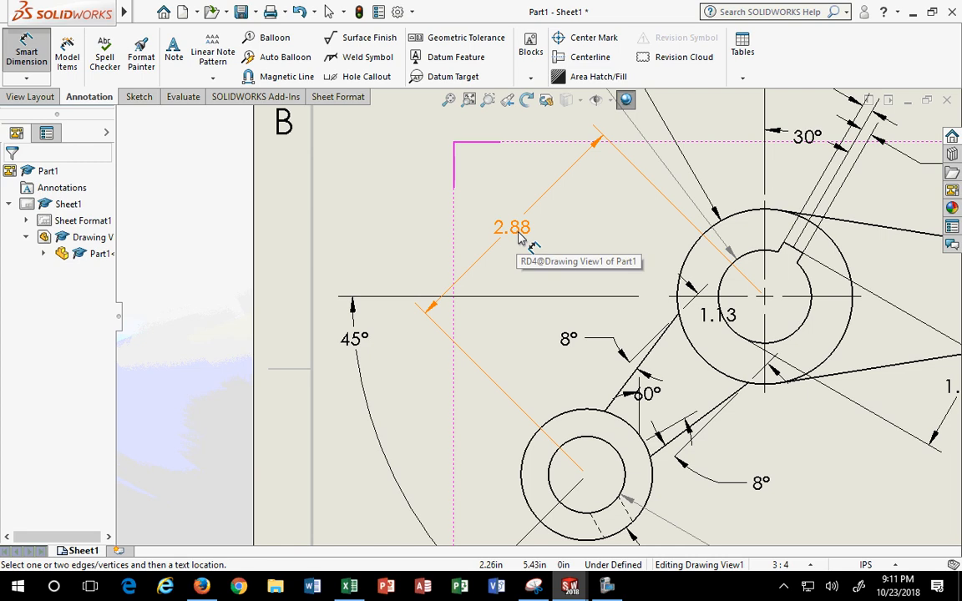
left_click(523, 239)
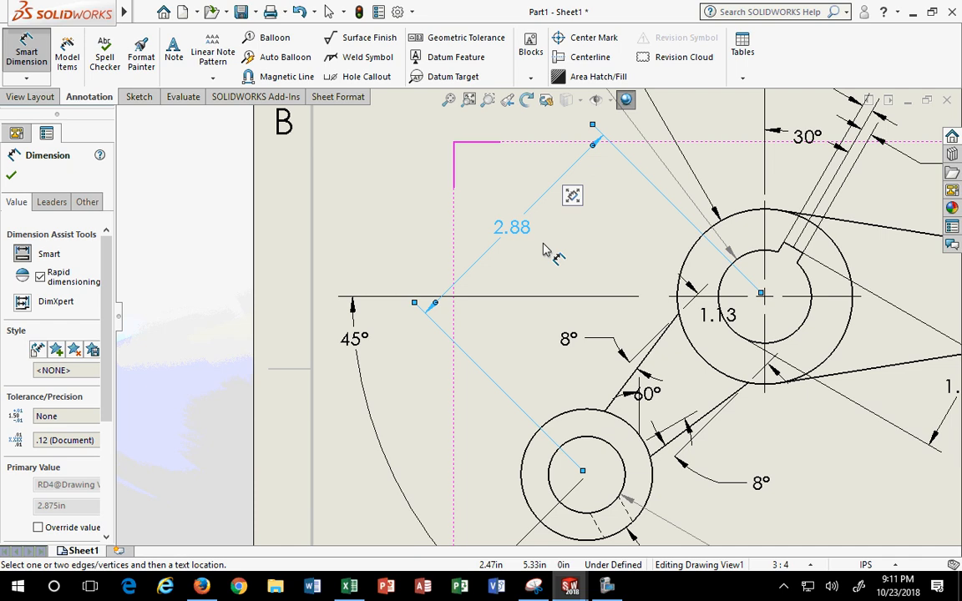
key("Escape")
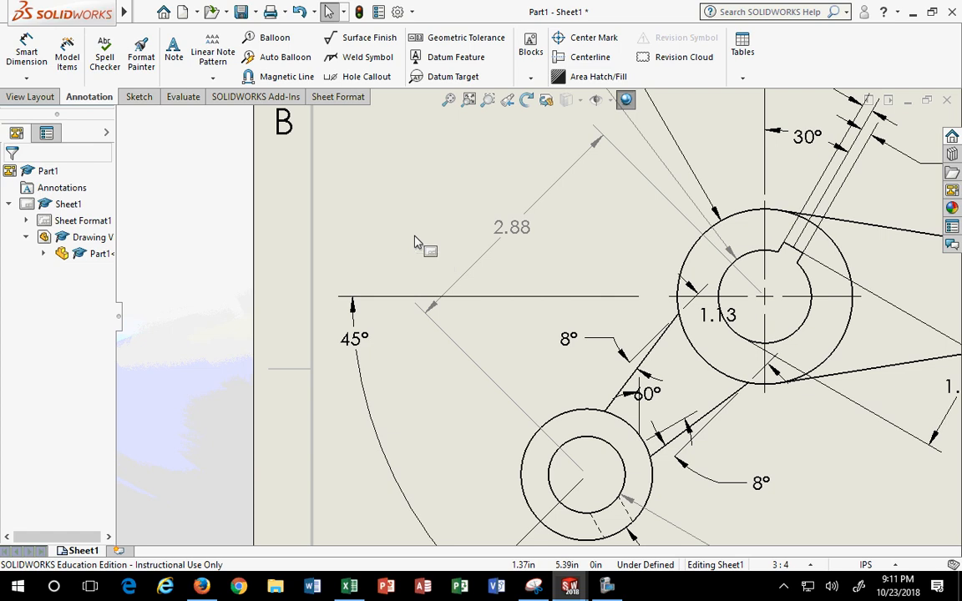
Undo the newly added centre-distance dimension.
left_click(169, 12)
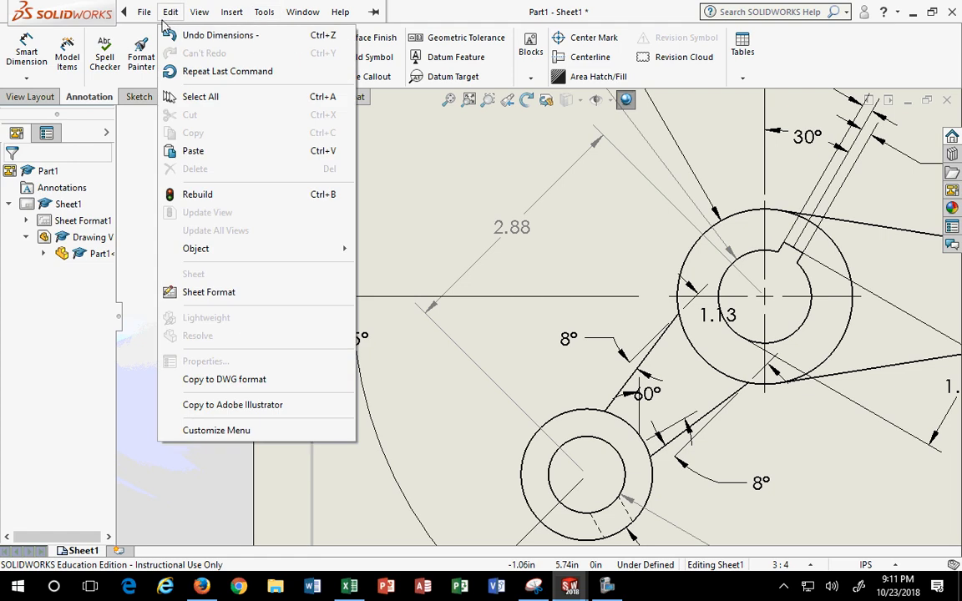
left_click(170, 12)
left_click(170, 12)
left_click(209, 35)
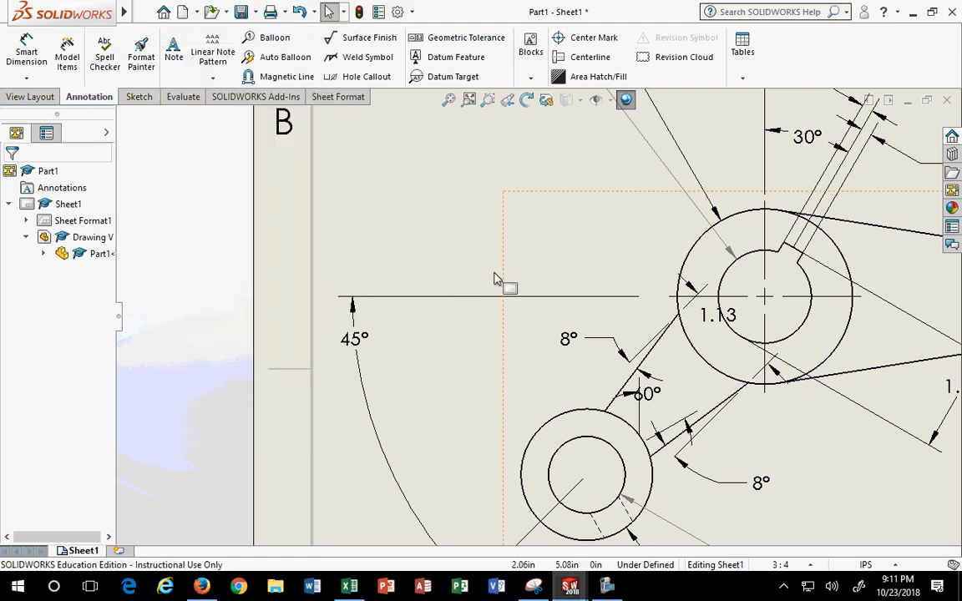
Move the 45° angle dimension closer to the lower arm.
scroll(493, 278, "up", 5)
scroll(422, 308, "down", 3)
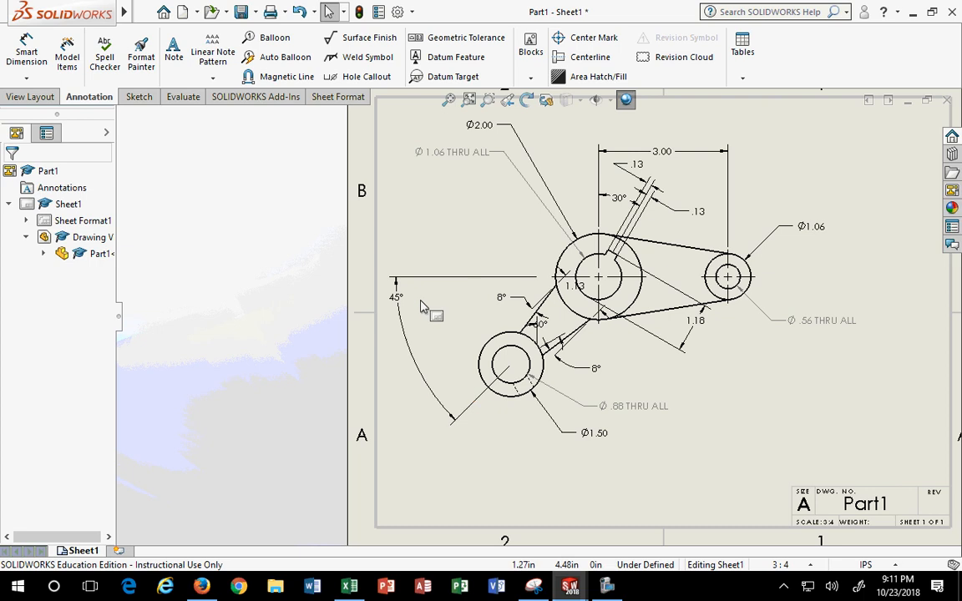
left_click_drag(409, 316, 429, 323)
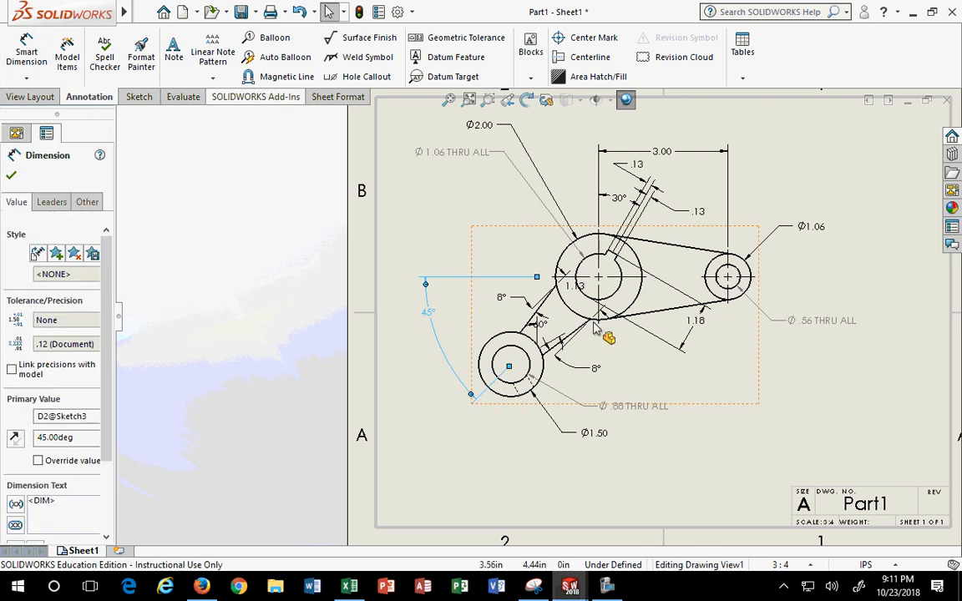
scroll(719, 392, "up", 4)
left_click(505, 199)
scroll(505, 199, "up", 2)
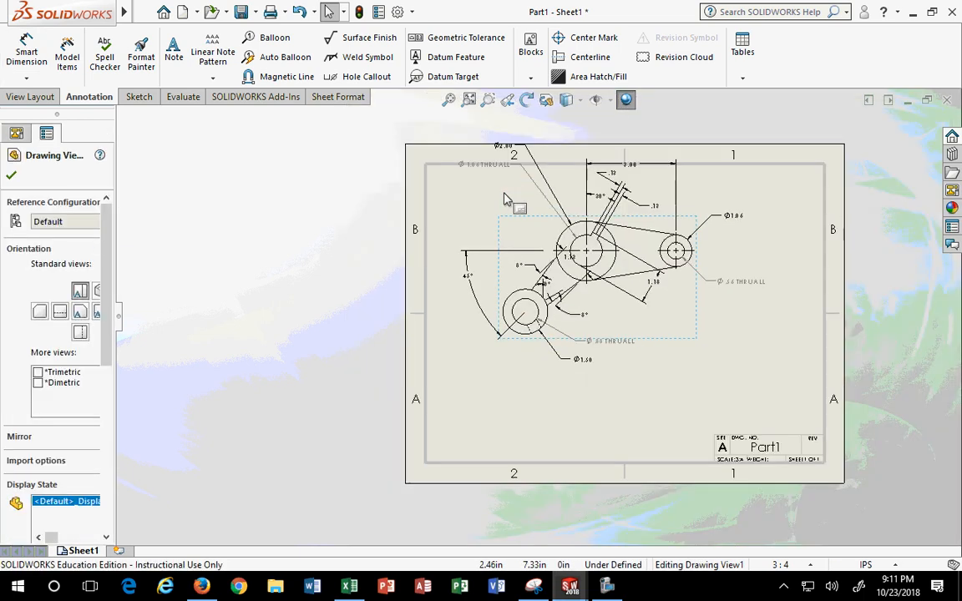
Move the 1.13 dimension text outside the lower arm and reposition the arm's two 8° dimensions closer to its edges.
scroll(559, 223, "down", 3)
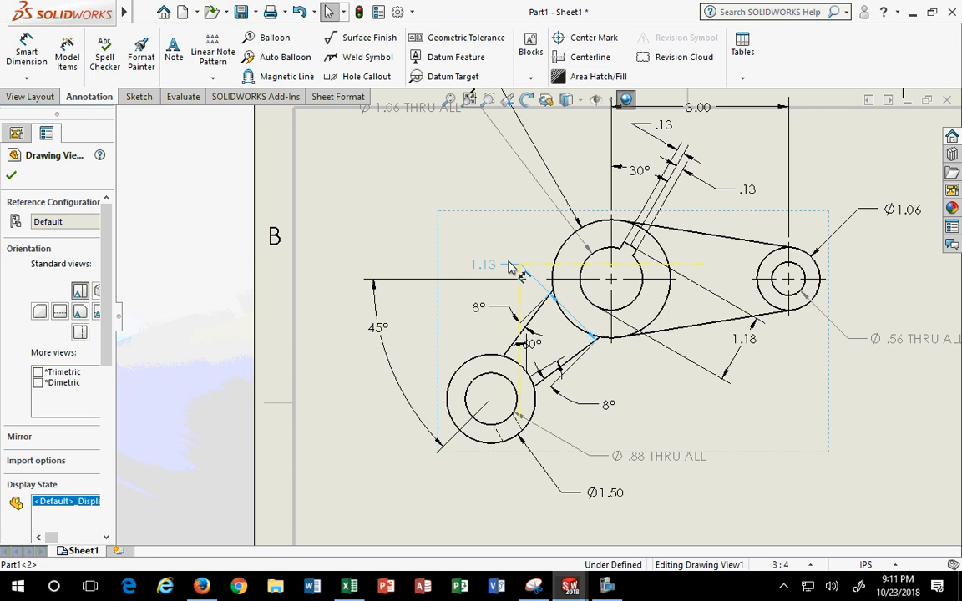
mouse_move(479, 307)
left_mouse_down()
mouse_move(470, 334)
mouse_move(489, 315)
left_mouse_up()
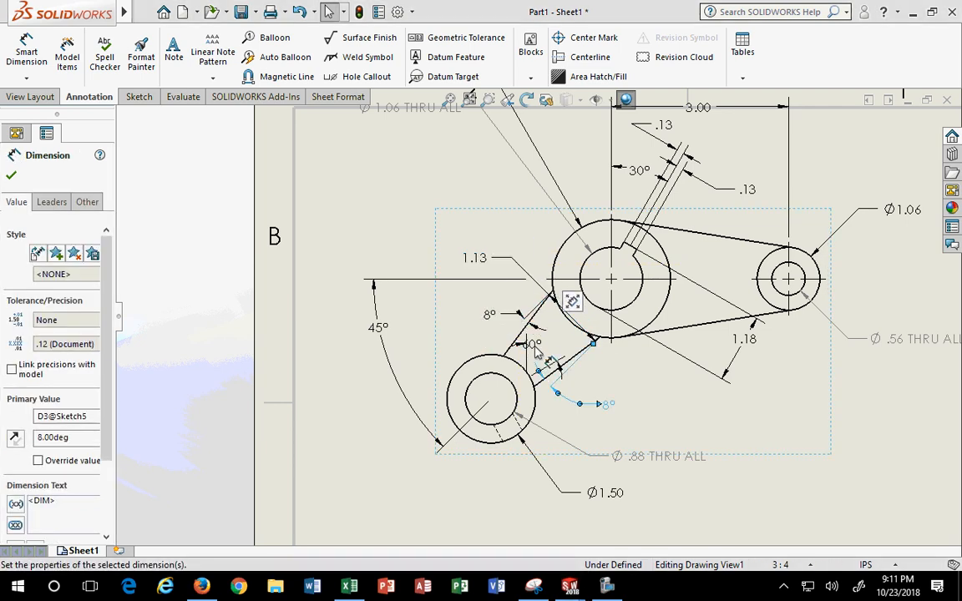
left_click_drag(533, 346, 615, 356)
left_click_drag(698, 422, 648, 426)
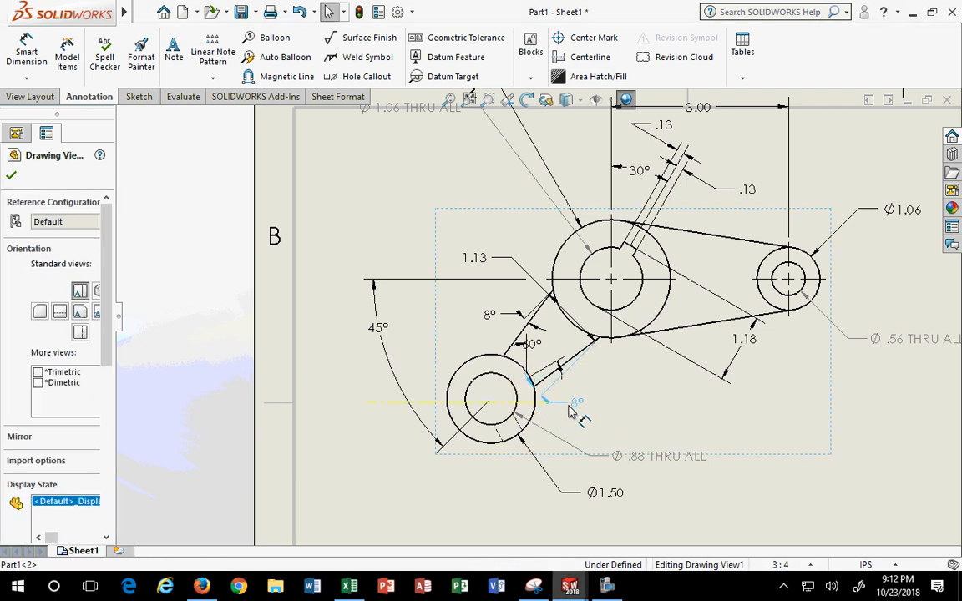
mouse_move(592, 393)
left_mouse_down()
mouse_move(571, 398)
mouse_move(581, 400)
left_mouse_up()
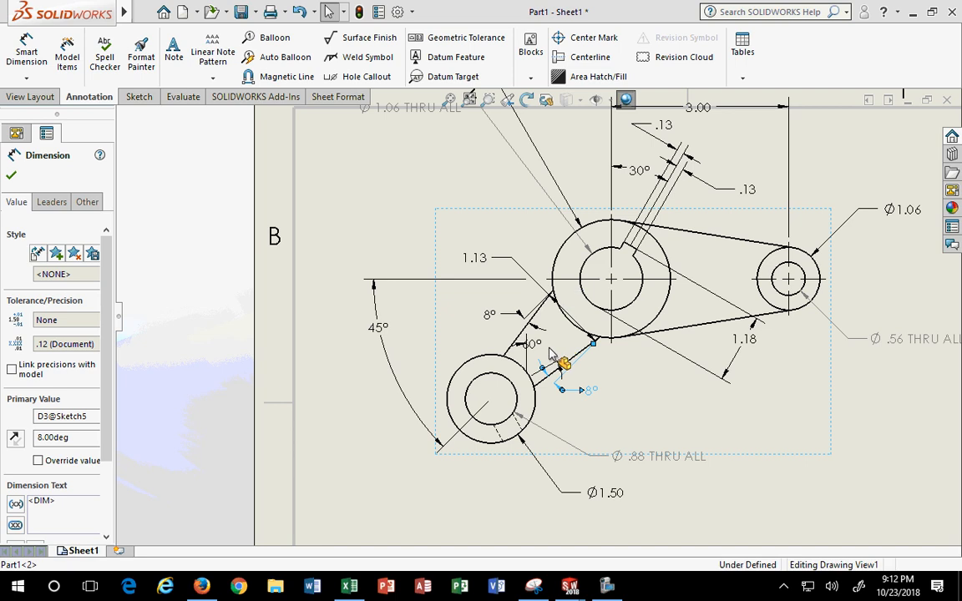
key("Escape")
Delete the 60° dimension between the lower arm's edges.
scroll(547, 399, "down", 5)
left_click(512, 303)
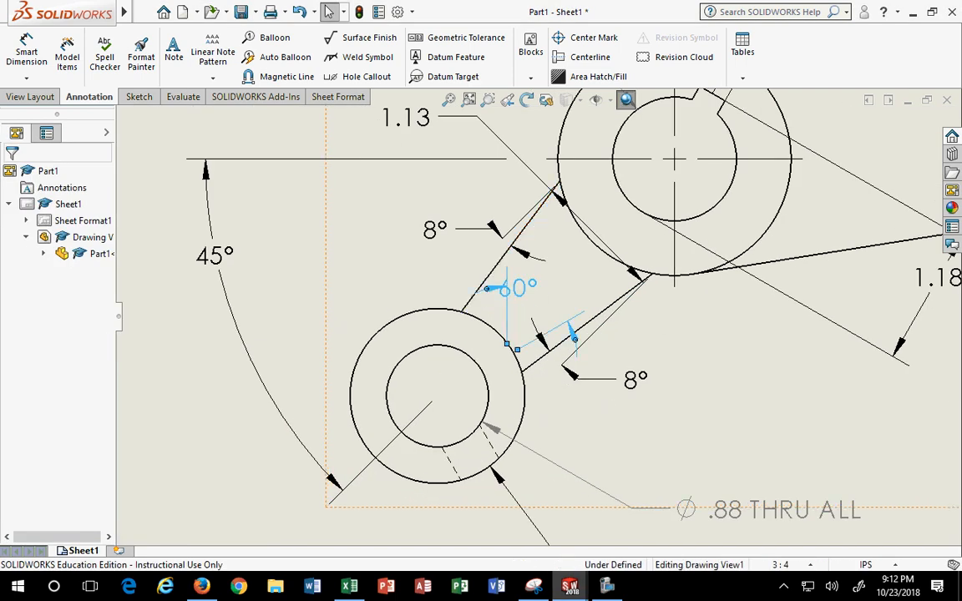
key("Delete")
scroll(515, 324, "up", 8)
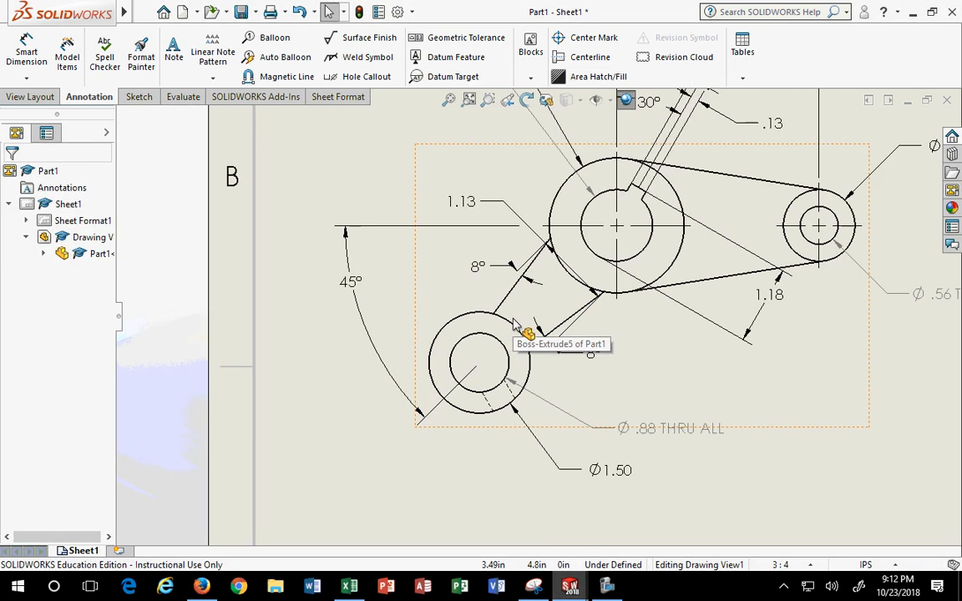
scroll(560, 401, "down", 3)
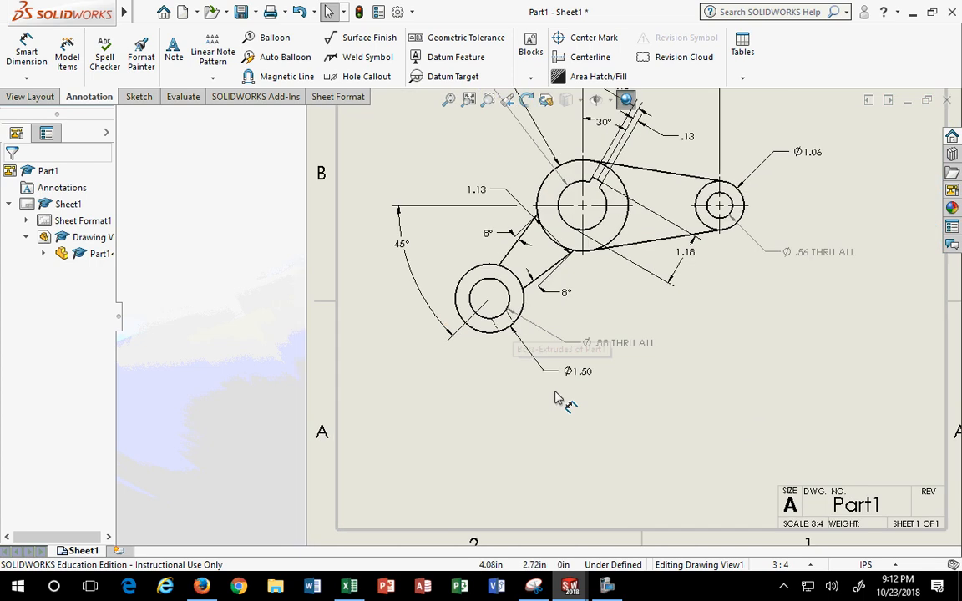
Move the Ø1.50 dimension below the lower cylinder and bring the Ø1.06 THRU ALL and Ø2.00 labels closer to the central cylinder.
left_click_drag(569, 380, 396, 232)
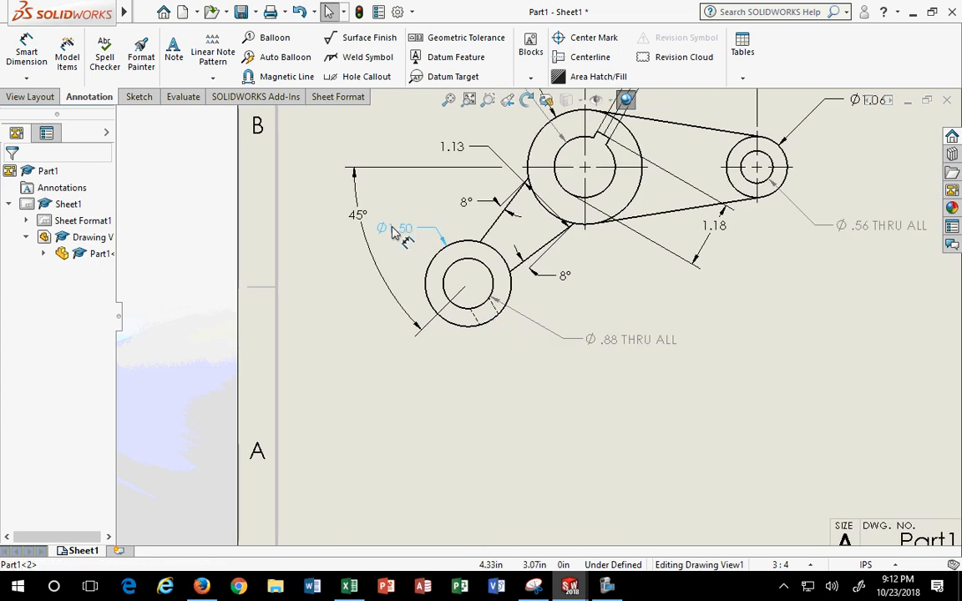
left_click_drag(337, 328, 417, 407)
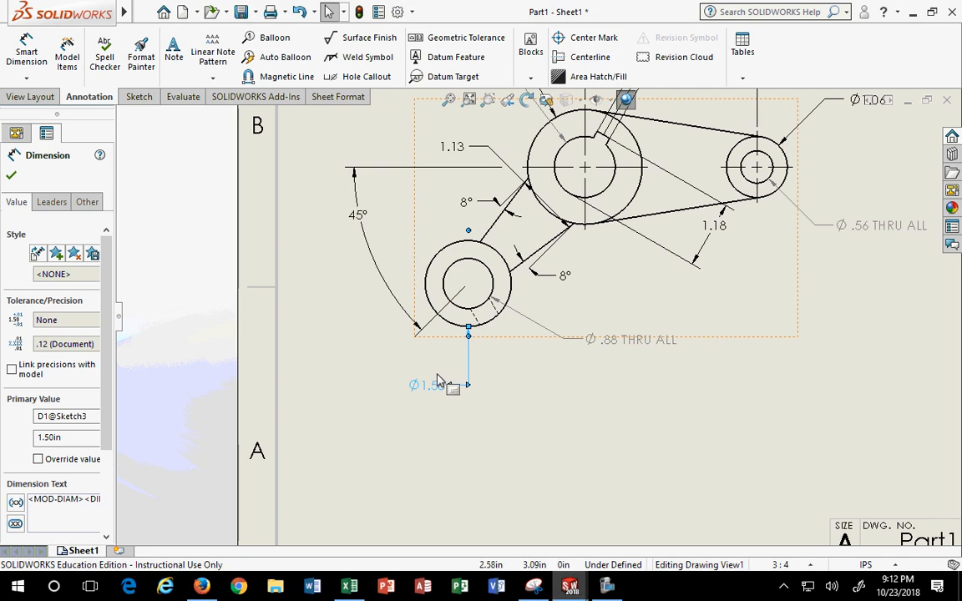
scroll(531, 284, "up", 1)
scroll(539, 280, "up", 3)
scroll(464, 146, "down", 1)
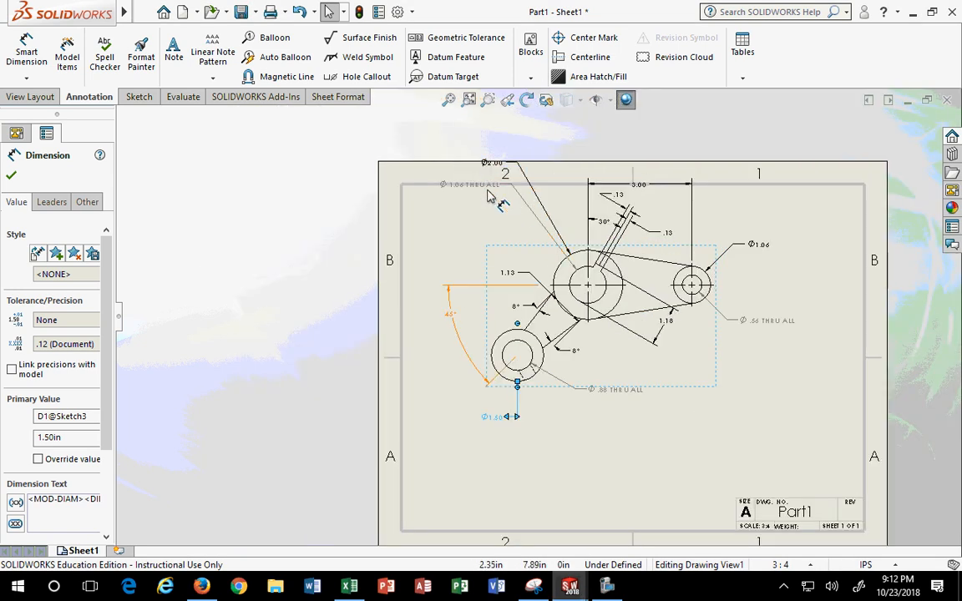
left_click(480, 188)
left_click_drag(480, 194, 481, 238)
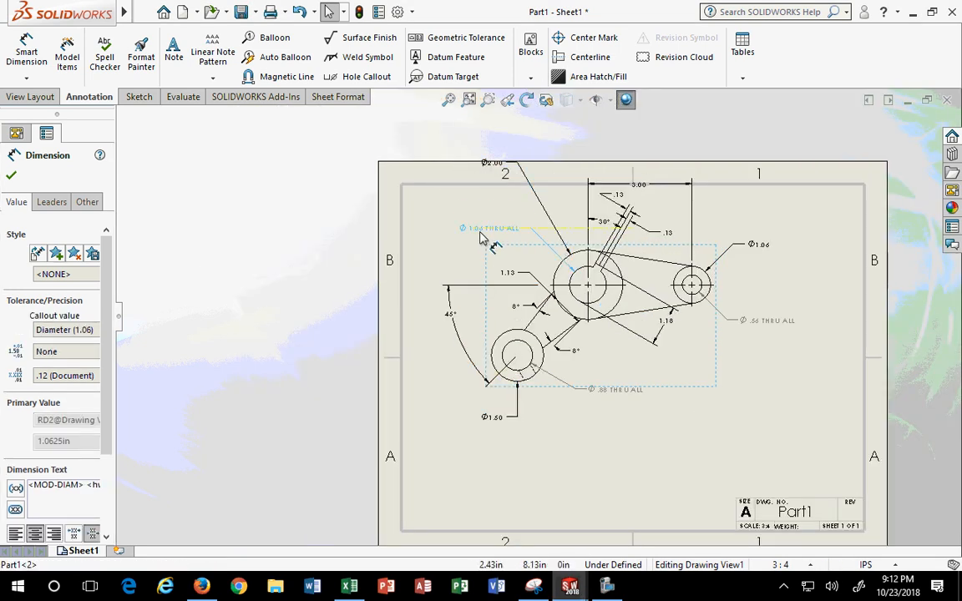
mouse_move(499, 172)
left_mouse_down()
mouse_move(513, 228)
mouse_move(528, 230)
left_mouse_up()
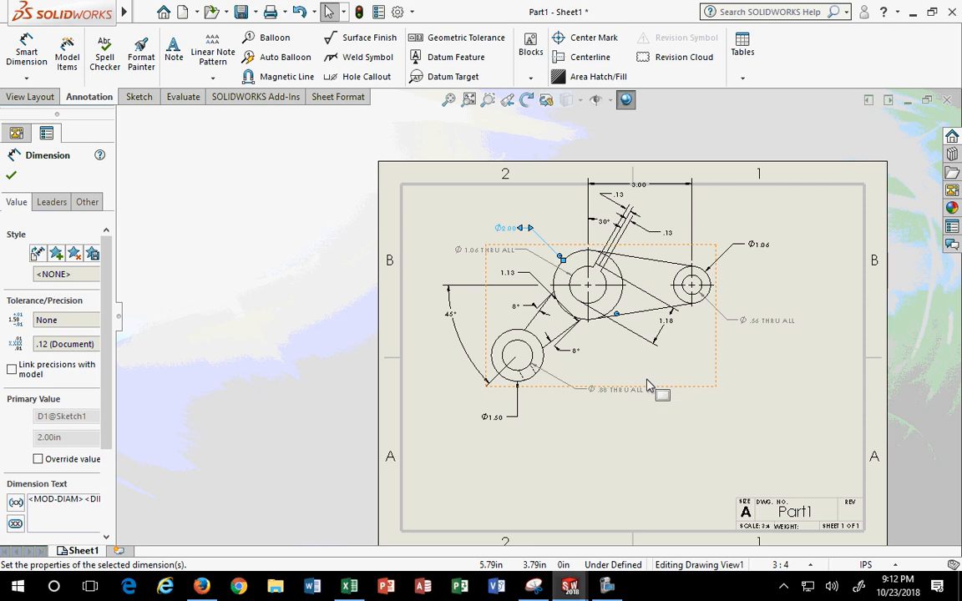
Reposition the dimensioned bracket view up and to the left on the sheet to free space beside it.
scroll(662, 377, "down", 1)
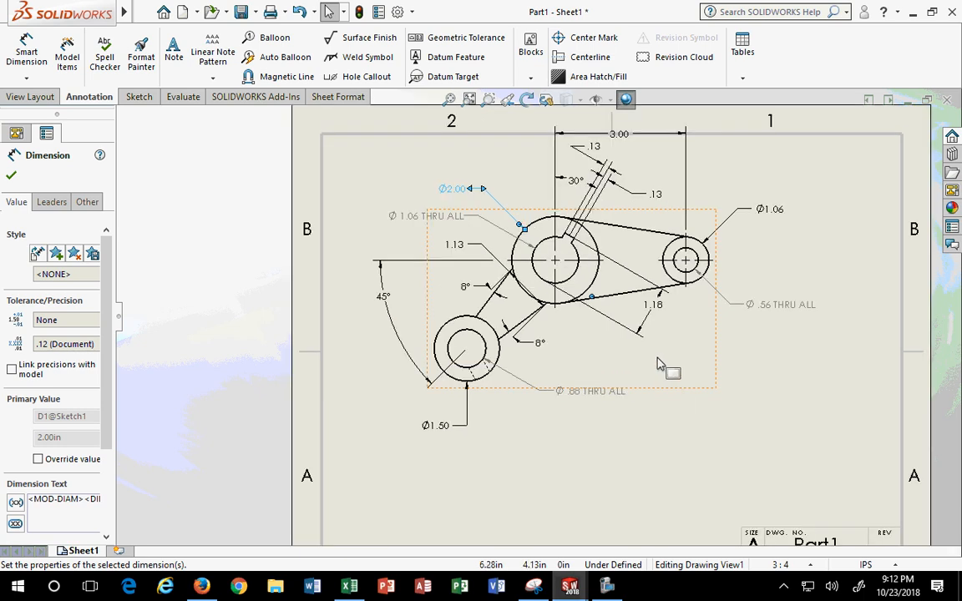
scroll(658, 376, "up", 2)
scroll(589, 334, "down", 1)
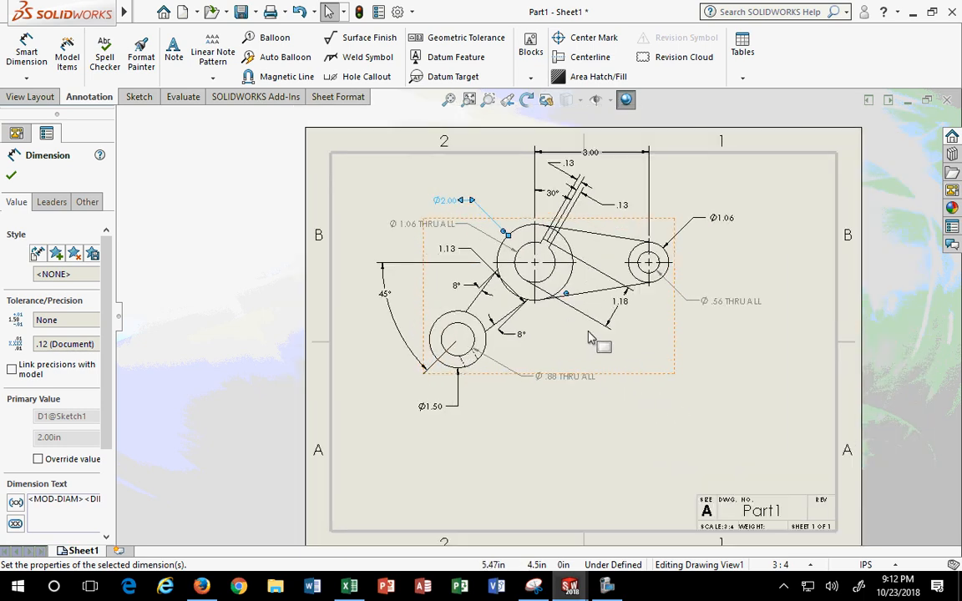
left_click(583, 176)
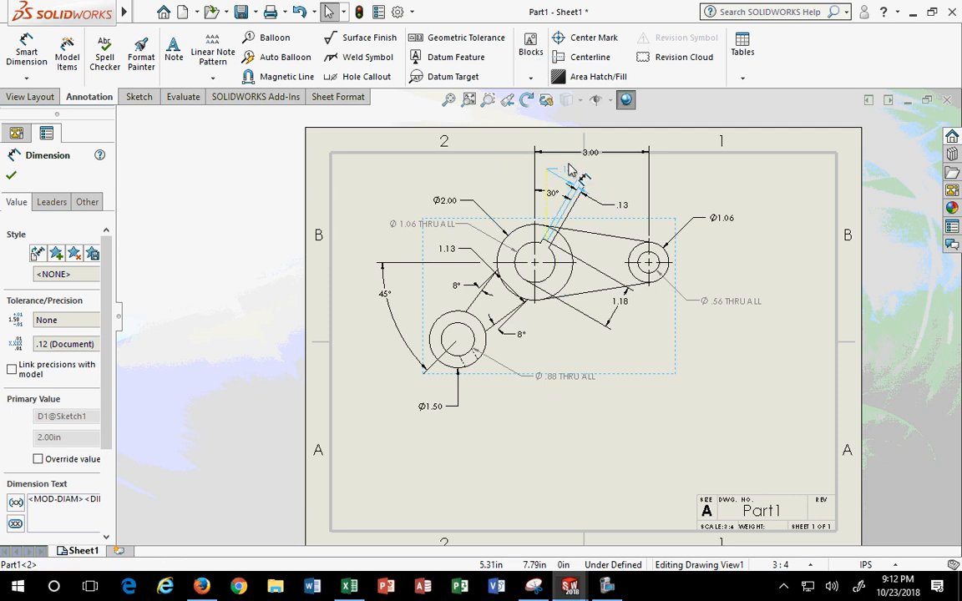
left_click(619, 381)
left_click_drag(619, 381, 573, 354)
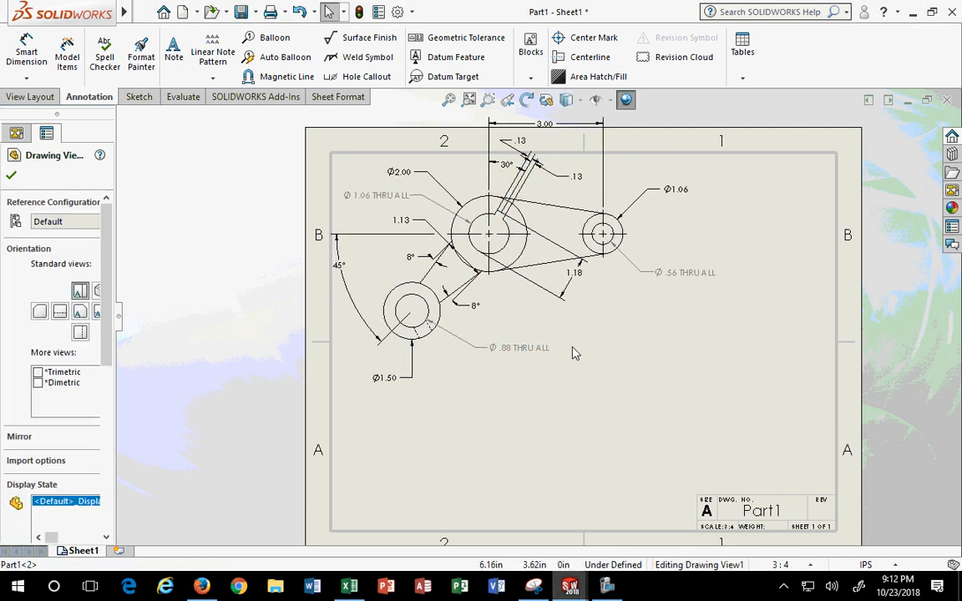
left_click(659, 376)
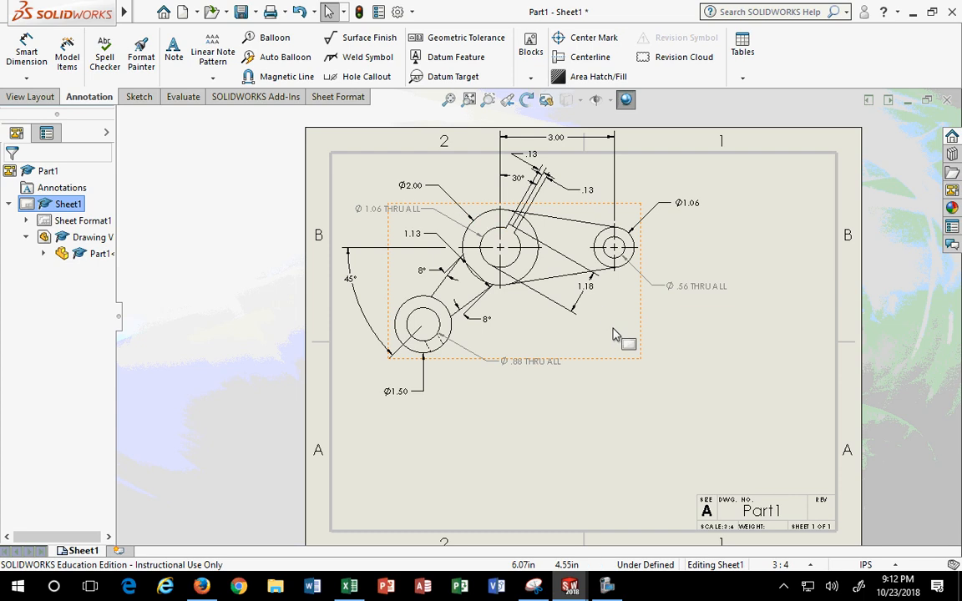
Delete the two .13 keyway width dimensions and the 30° angle dimension above the central cylinder.
scroll(534, 227, "down", 3)
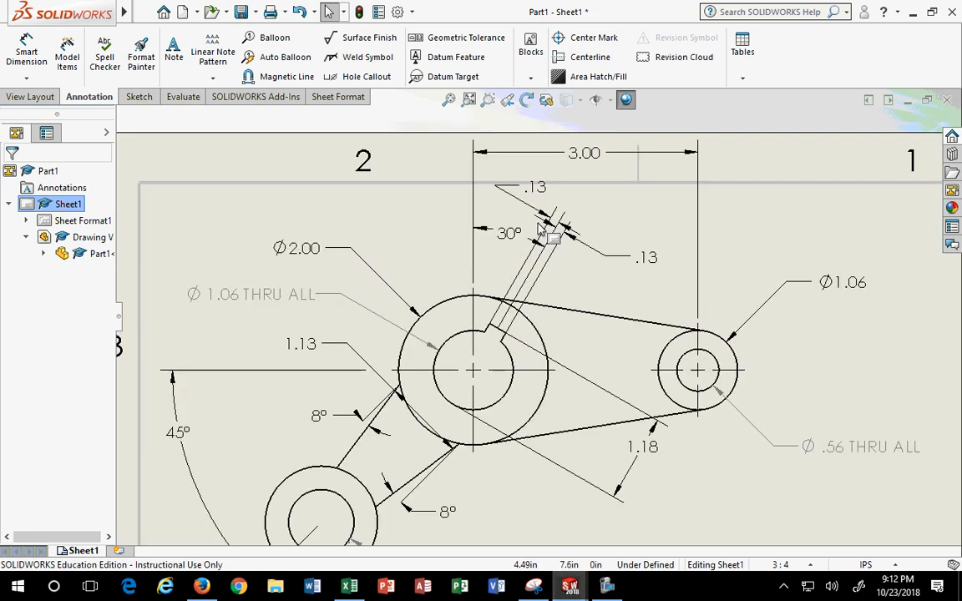
scroll(541, 233, "up", 5)
scroll(532, 330, "down", 3)
scroll(545, 303, "down", 1)
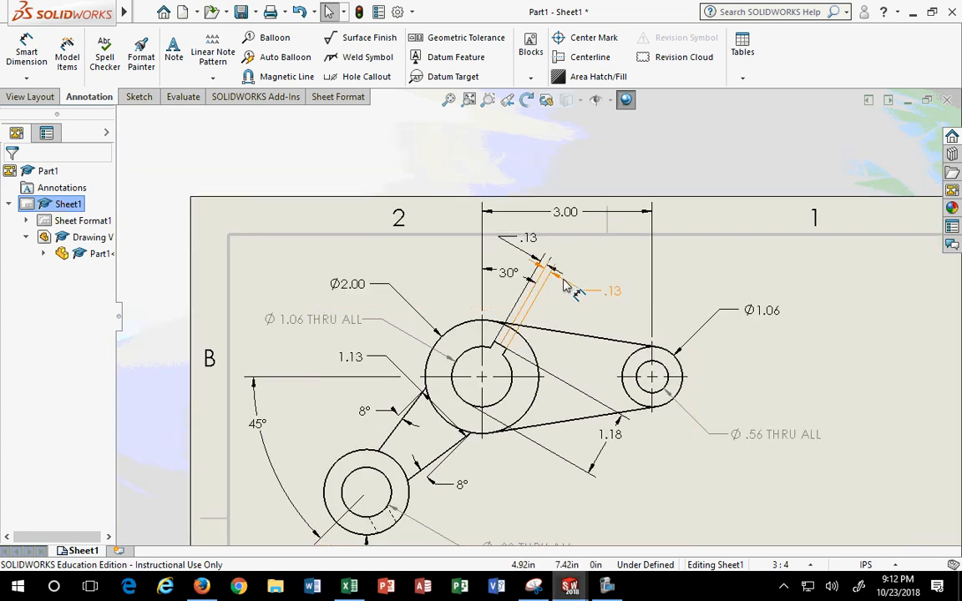
left_click(564, 281)
key("Delete")
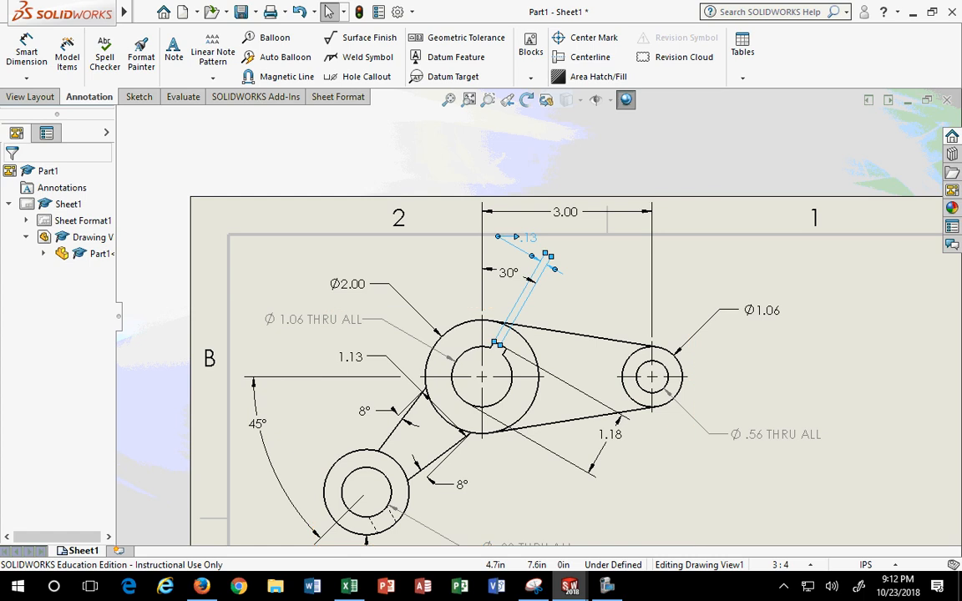
key("Delete")
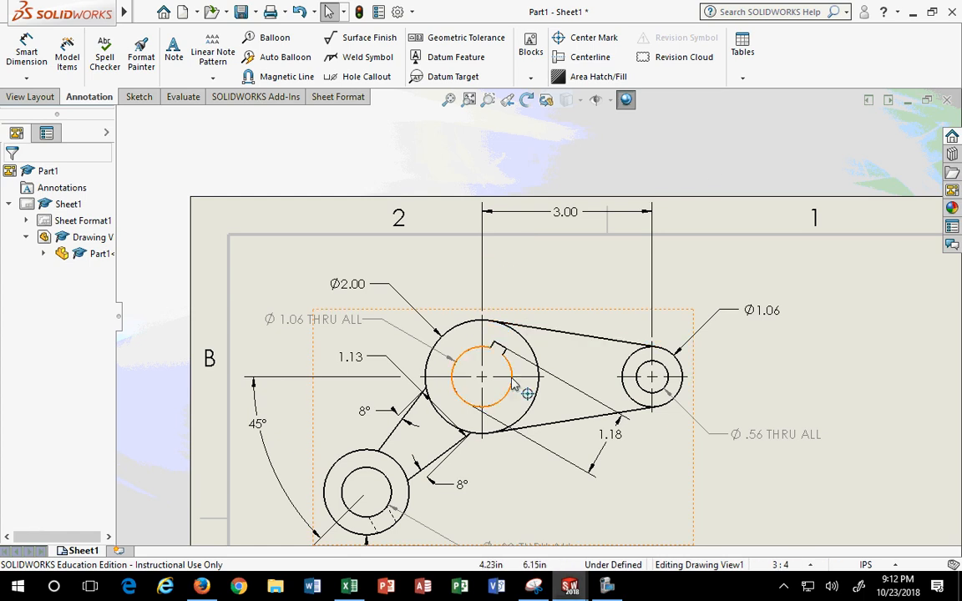
Insert a centerline between the two parallel side edges of the keyway in the central bore.
scroll(514, 385, "up", 2)
scroll(546, 398, "down", 2)
middle_click_drag(568, 391, 406, 350)
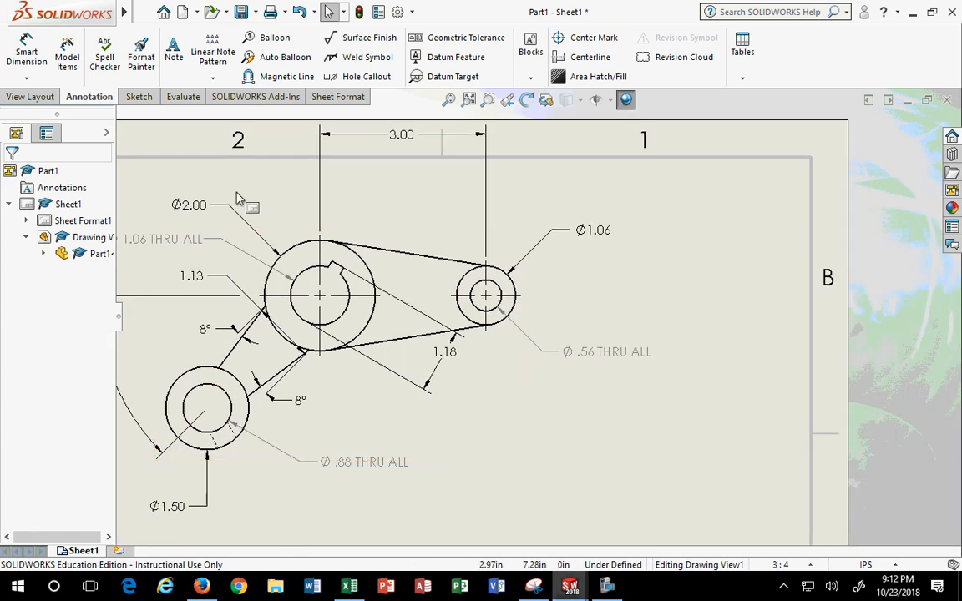
left_click(34, 97)
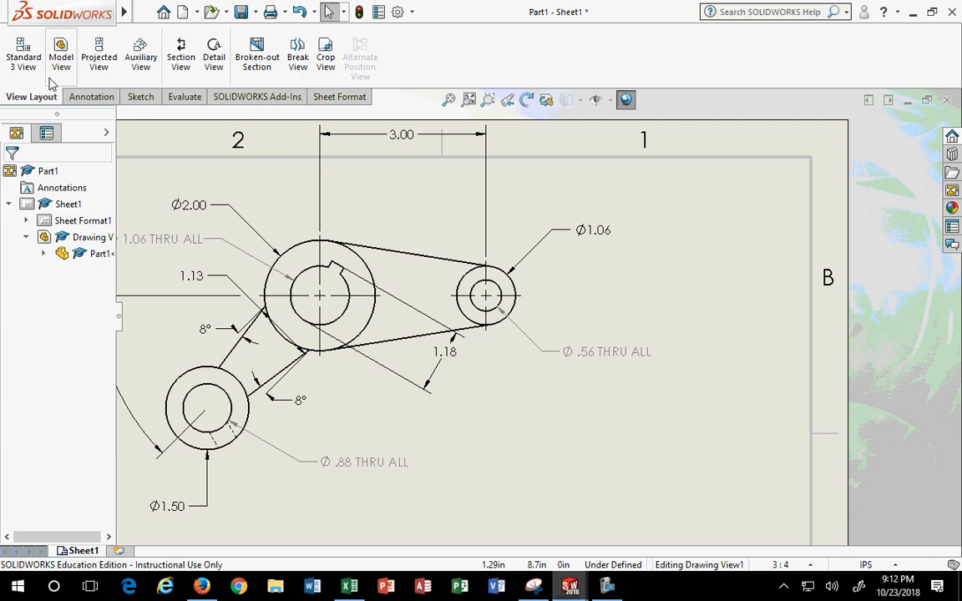
left_click(100, 98)
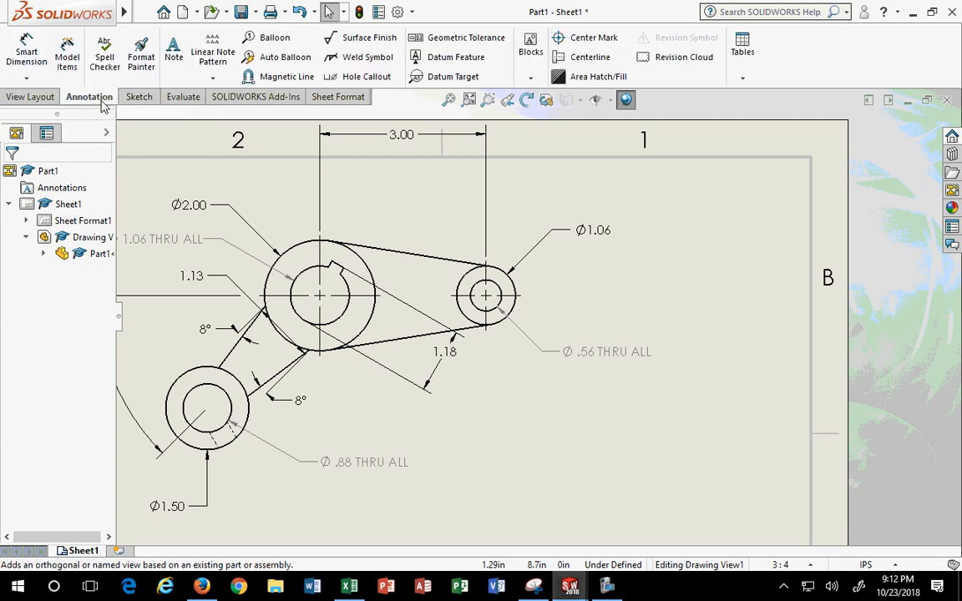
left_click(591, 58)
scroll(343, 257, "down", 3)
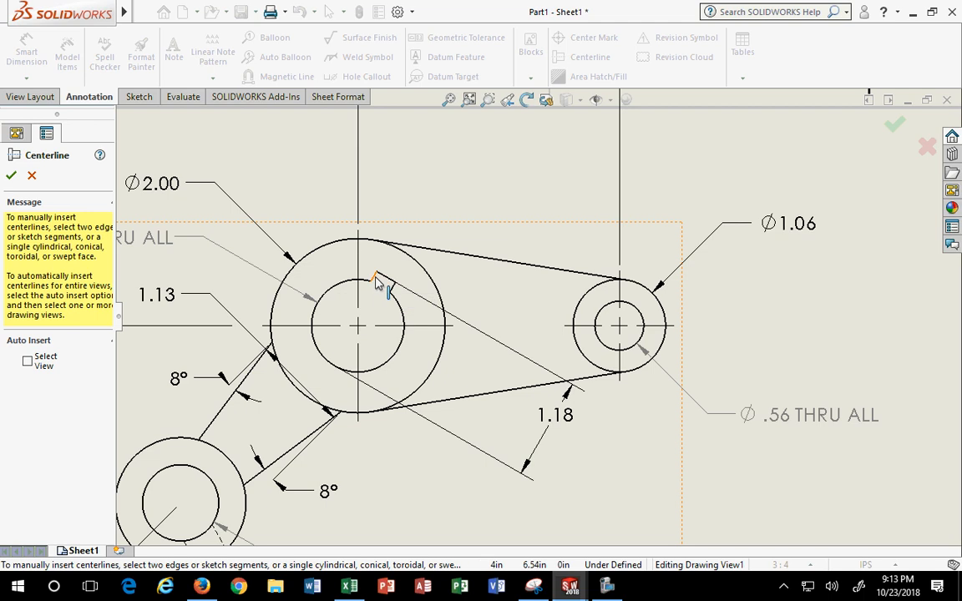
left_click(392, 288)
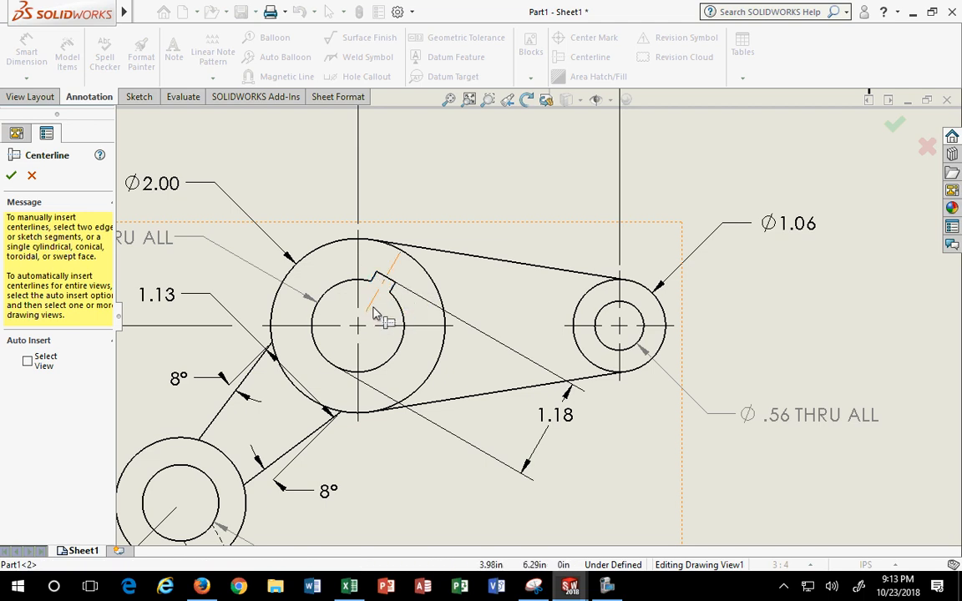
Finish the Centerline command and extend the keyway centerline's inner end to the centre of the central bore.
key("Escape")
left_click(370, 309)
left_click_drag(365, 313, 360, 324)
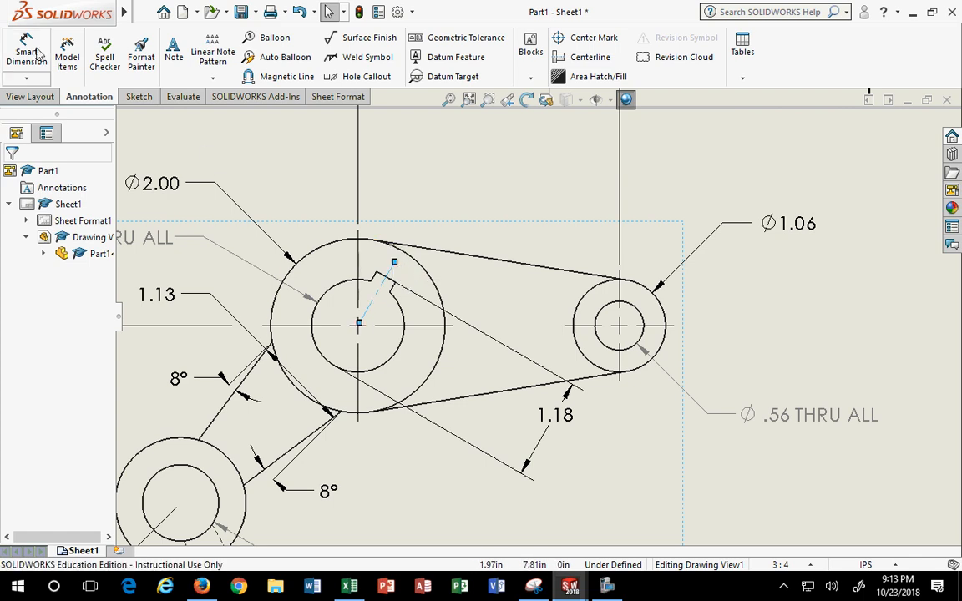
Create a detail view with a circle around the keyway and central bore, and place it beside the bracket view's small cylinder.
left_click(51, 97)
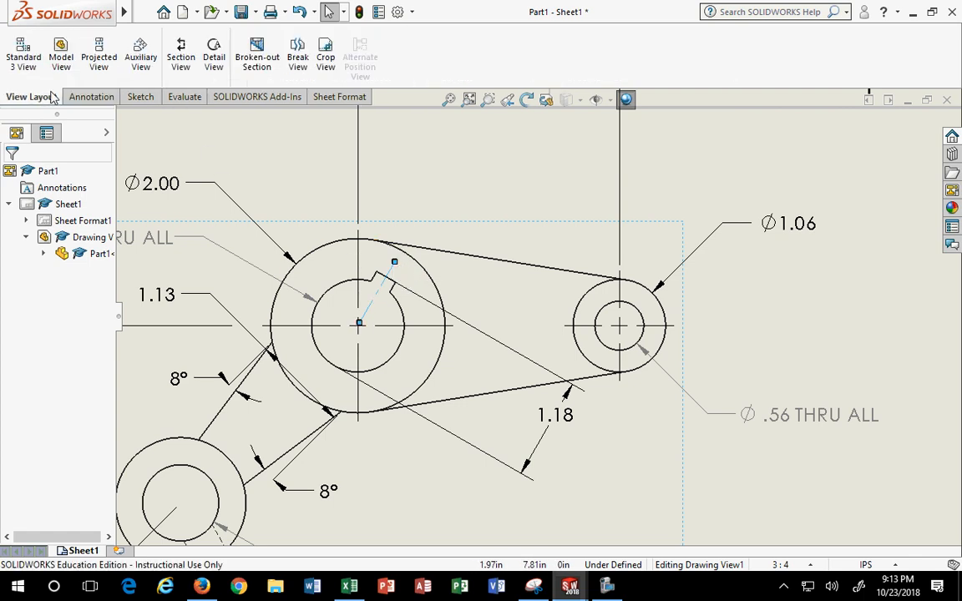
left_click(214, 55)
left_click(369, 292)
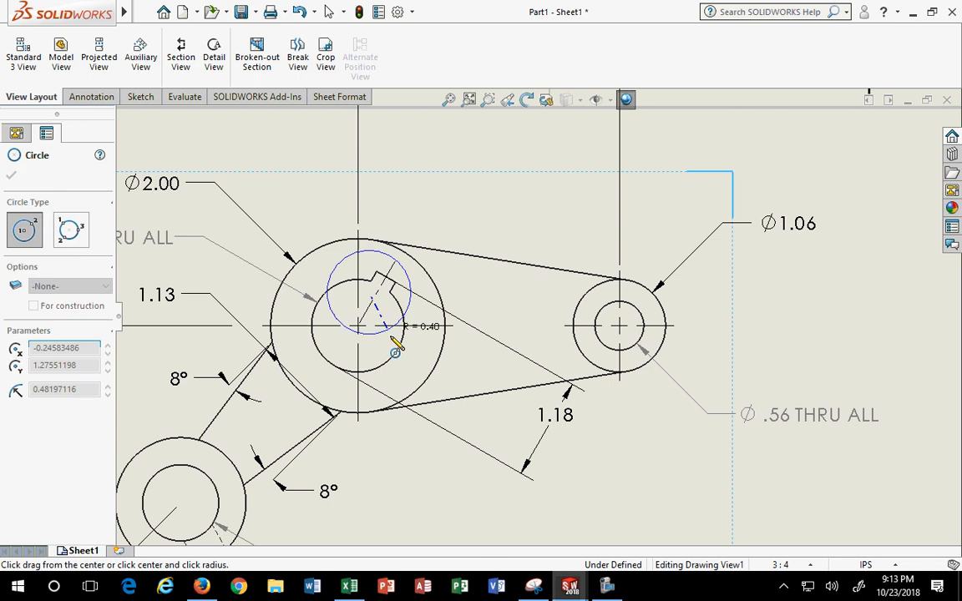
left_click(401, 382)
scroll(673, 351, "up", 2)
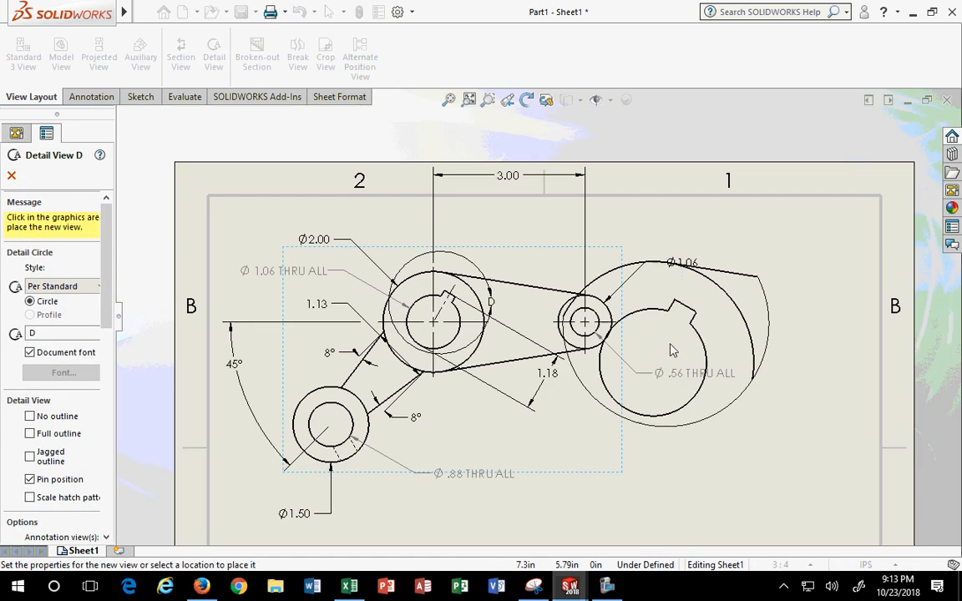
scroll(674, 351, "up", 3)
left_click(701, 302)
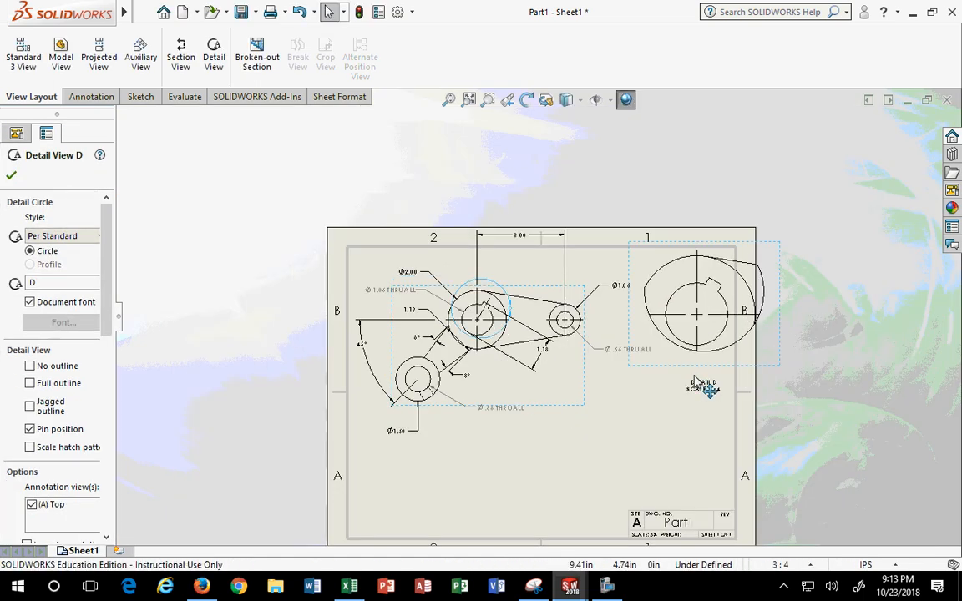
Select the detail circle around the keyway on the bracket view.
scroll(692, 384, "down", 3)
left_click(361, 248)
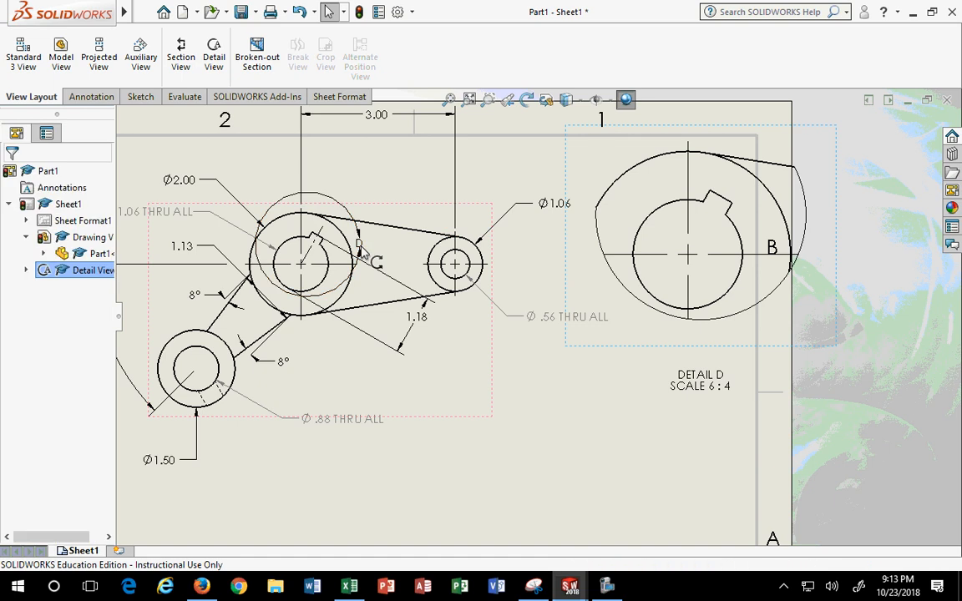
Shrink the Detail D circle and center it near the hub bore so it encloses only the bore and keyway.
left_click(344, 204)
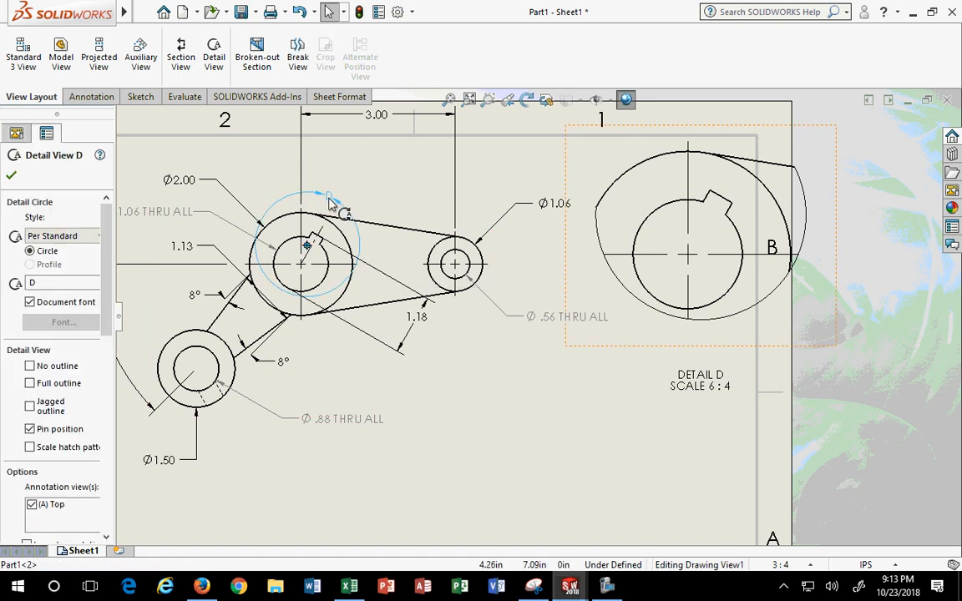
left_click(284, 198)
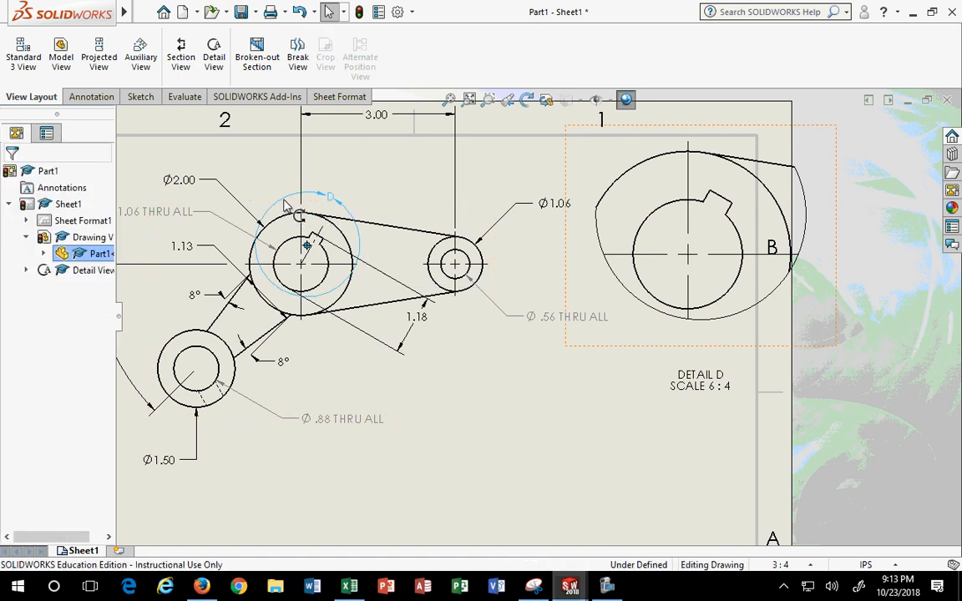
left_click_drag(284, 198, 307, 265)
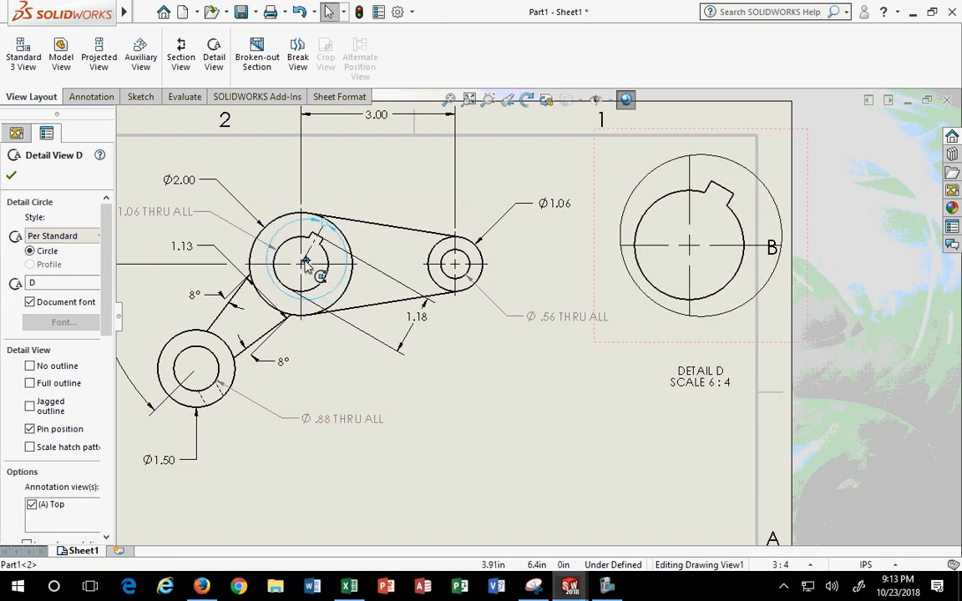
Move the Detail D view closer to the main view and place its label directly beneath the detail circle.
left_click(611, 359)
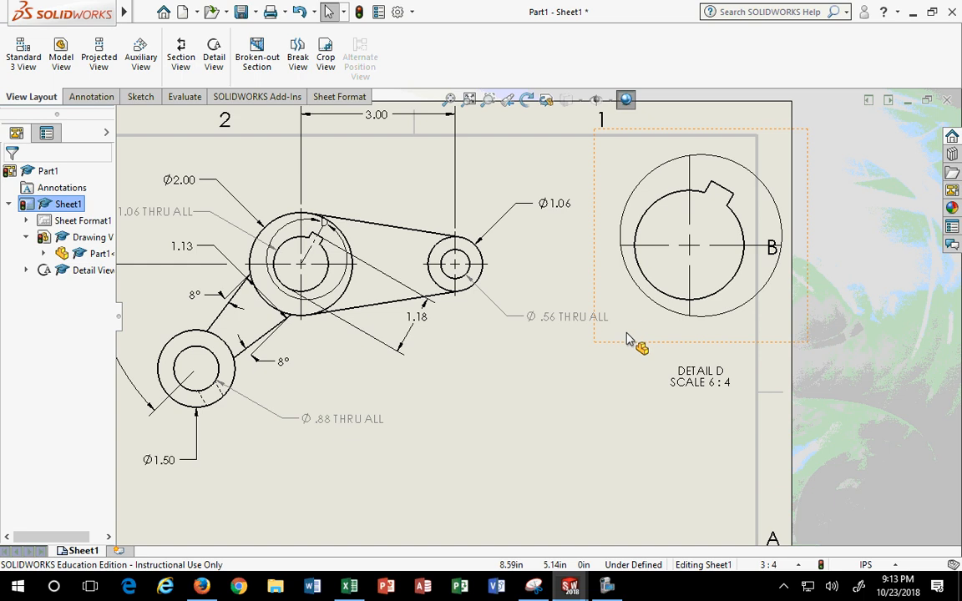
left_click_drag(627, 344, 578, 365)
left_click_drag(592, 344, 587, 337)
left_click_drag(671, 375, 678, 348)
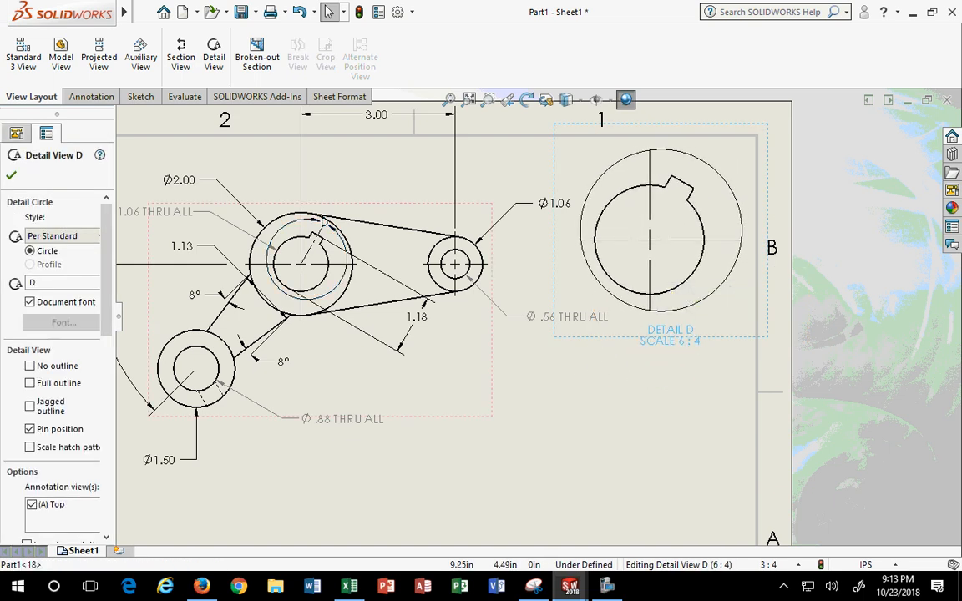
Move the small boss's Ø1.06 dimension closer and its Ø.56 THRU ALL callout above the arm, and shift Detail D slightly down.
left_click(532, 250)
left_click_drag(544, 207, 503, 218)
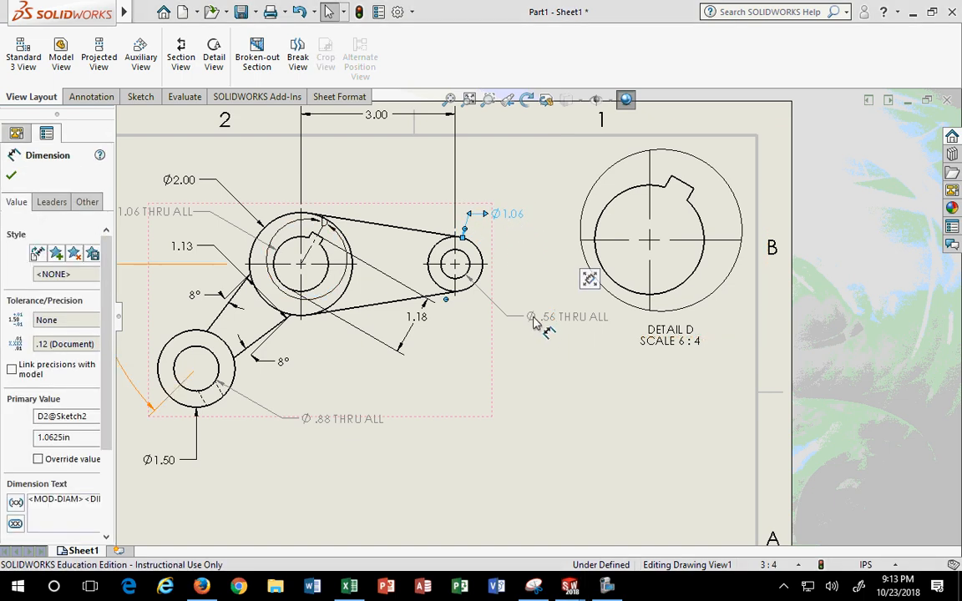
left_click_drag(530, 317, 496, 351)
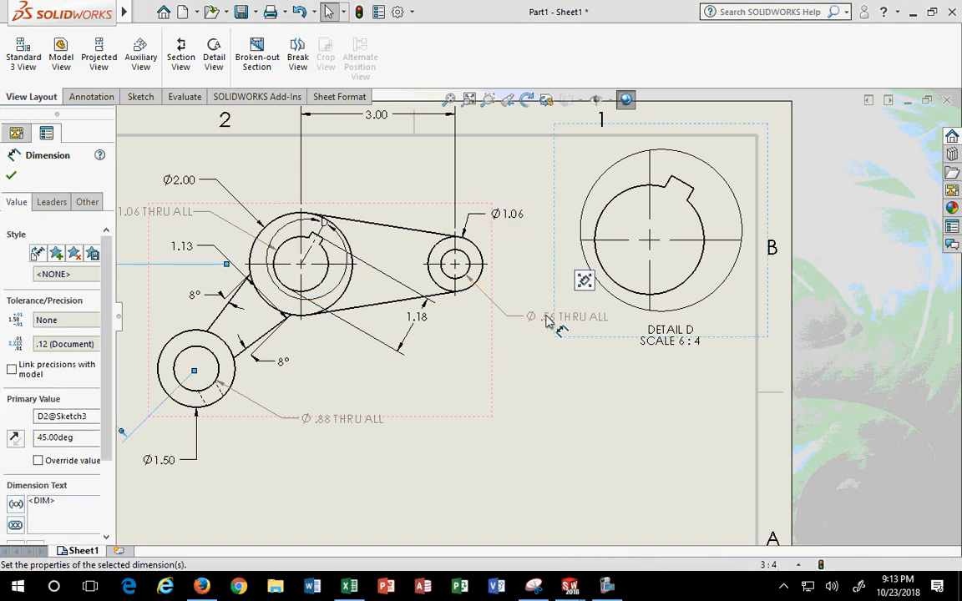
mouse_move(553, 321)
left_mouse_down()
mouse_move(579, 396)
mouse_move(550, 334)
mouse_move(501, 361)
mouse_move(409, 163)
mouse_move(378, 167)
left_mouse_up()
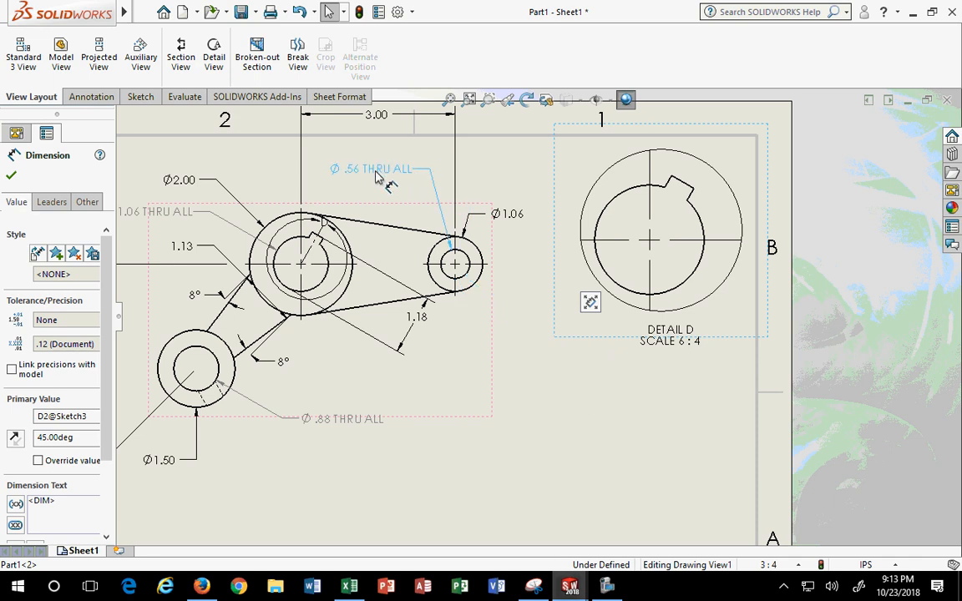
key("Escape")
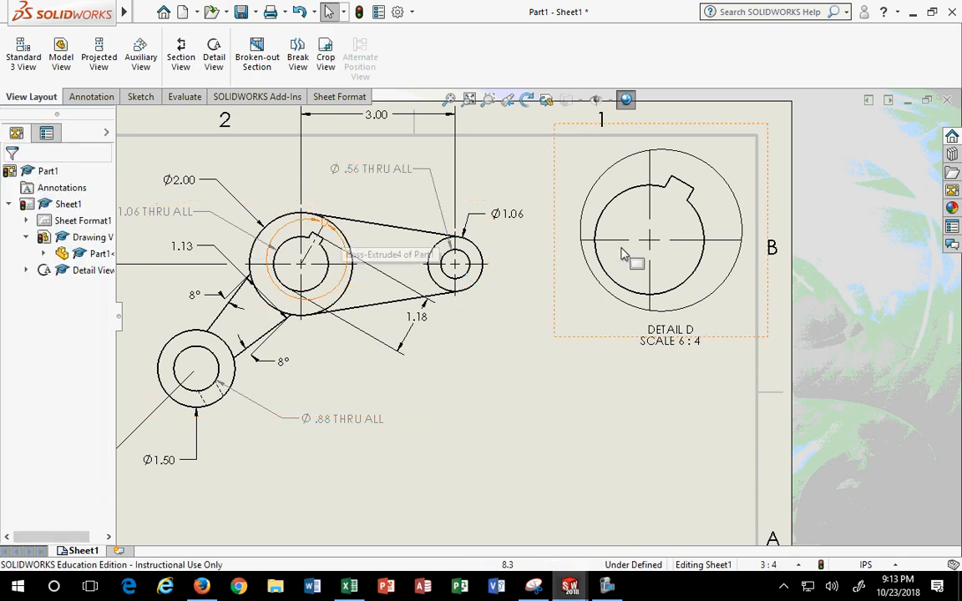
left_click_drag(617, 341, 613, 354)
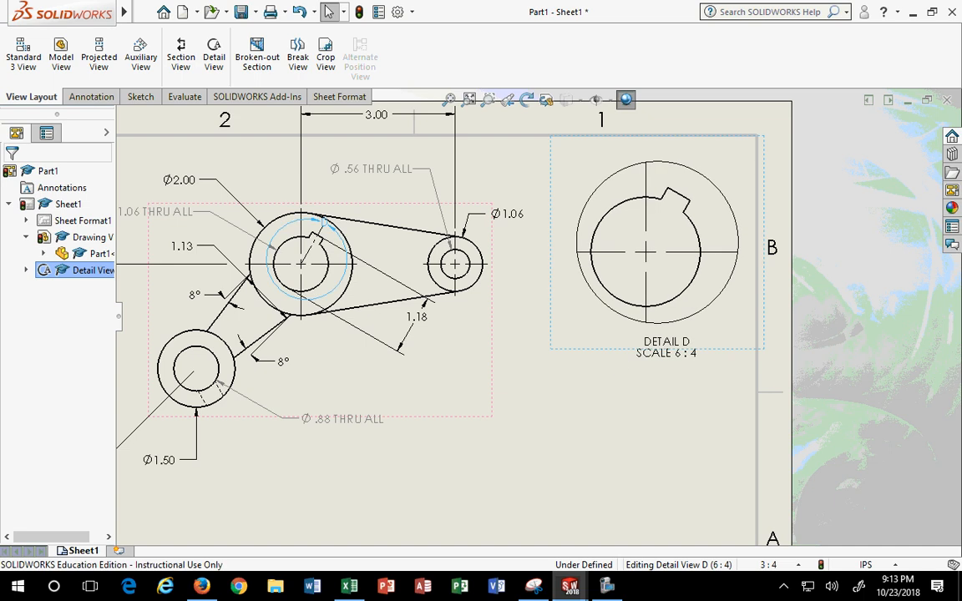
left_click(563, 413)
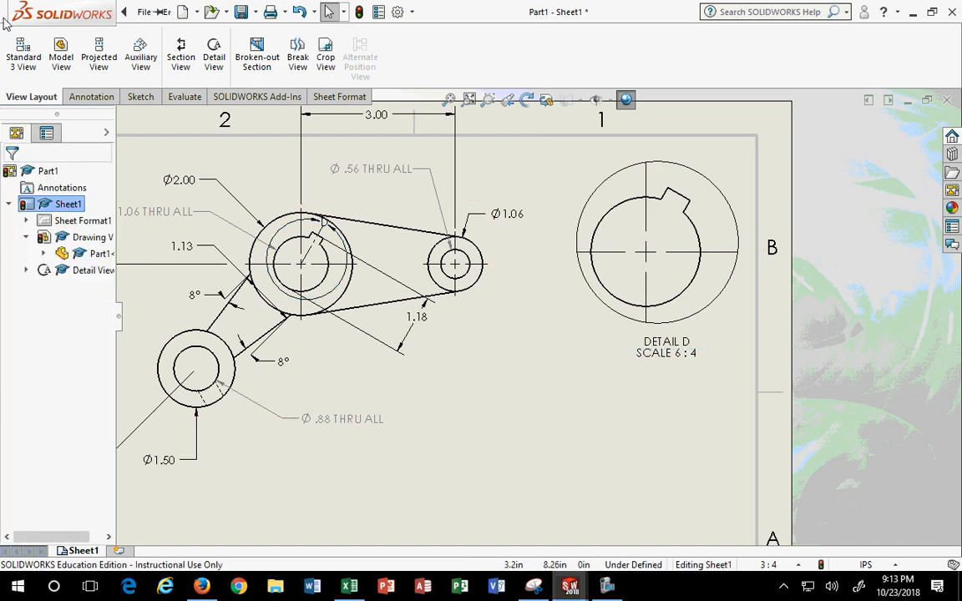
Insert the keyway and bore dimensions into Detail D with Model Items, using Selected feature as source and not importing into all views.
left_click(87, 97)
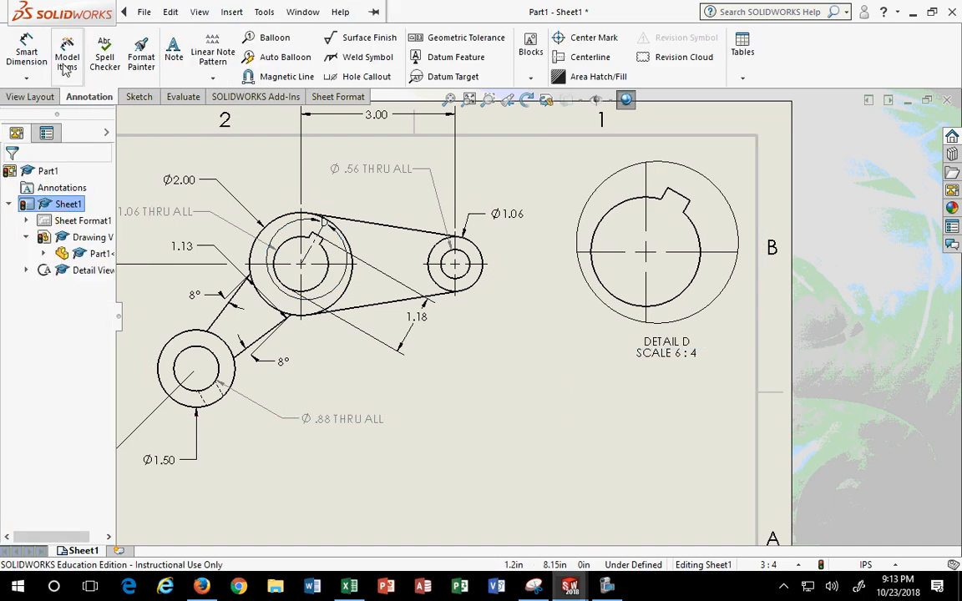
left_click(67, 60)
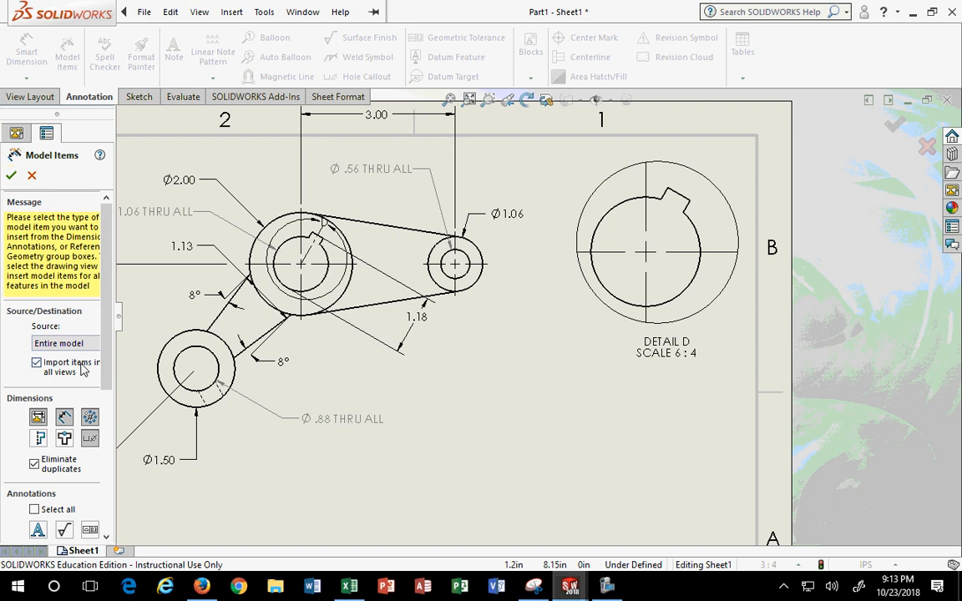
left_click_drag(116, 339, 192, 350)
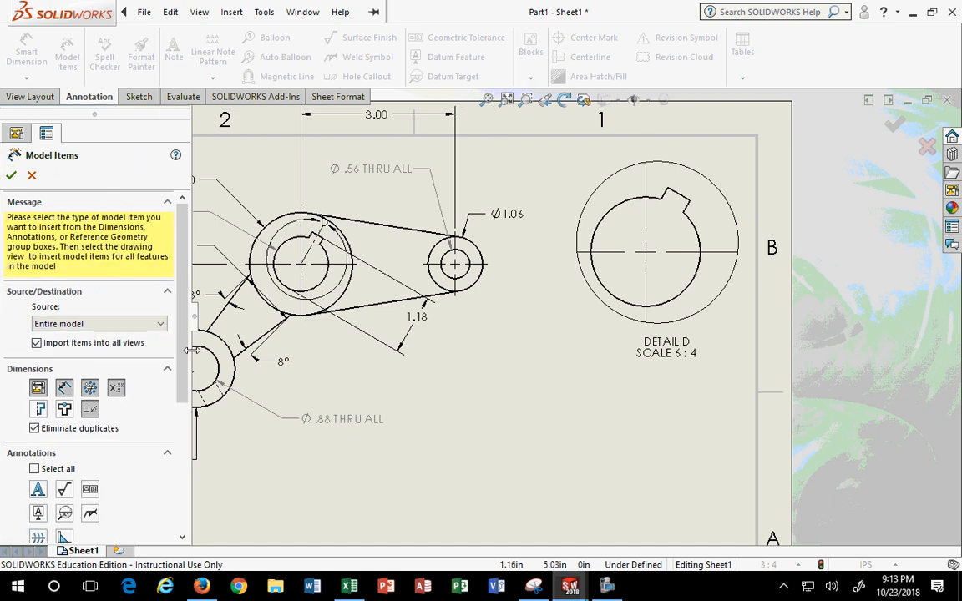
left_click(37, 344)
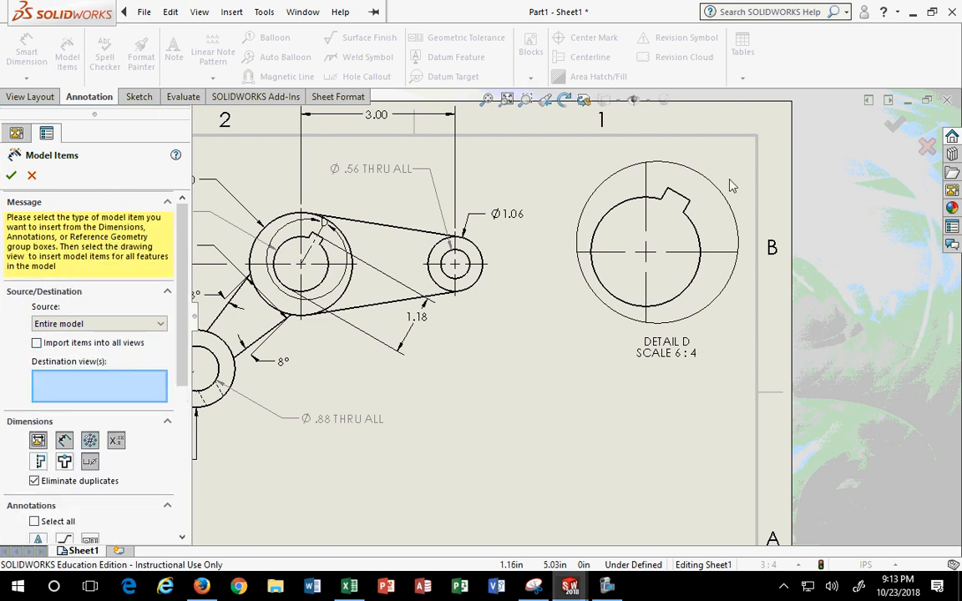
left_click(113, 326)
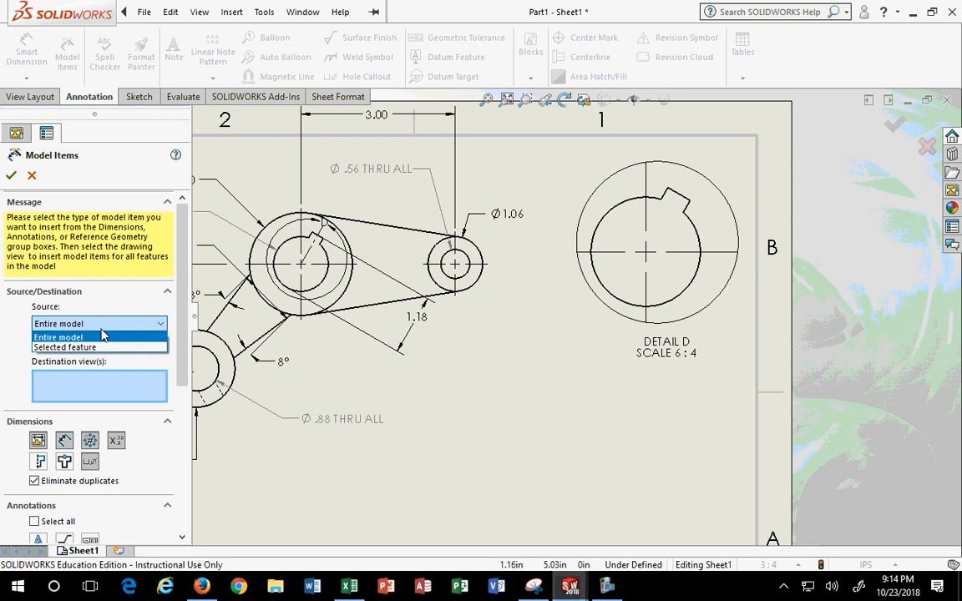
left_click(79, 345)
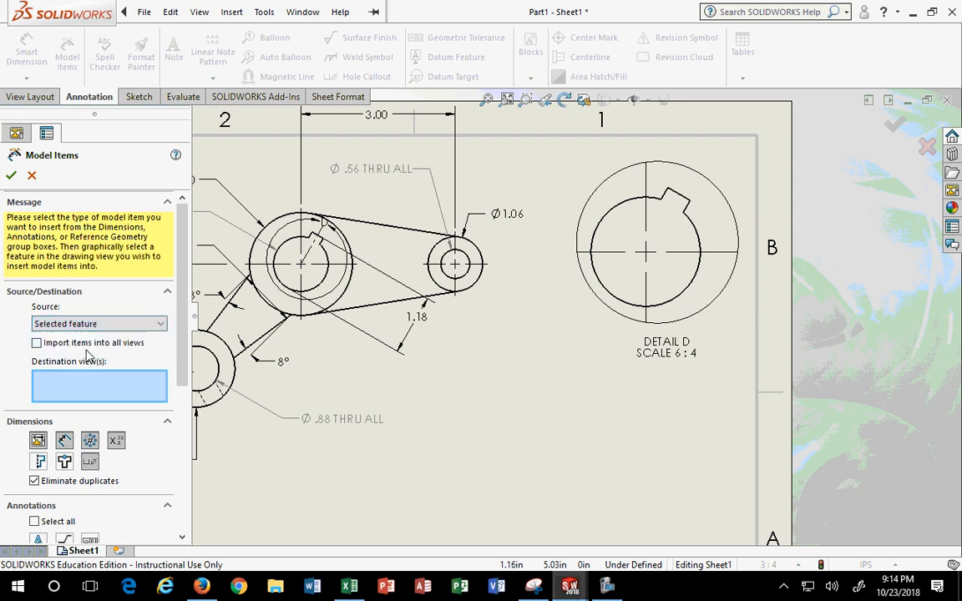
left_click(685, 213)
left_click(594, 218)
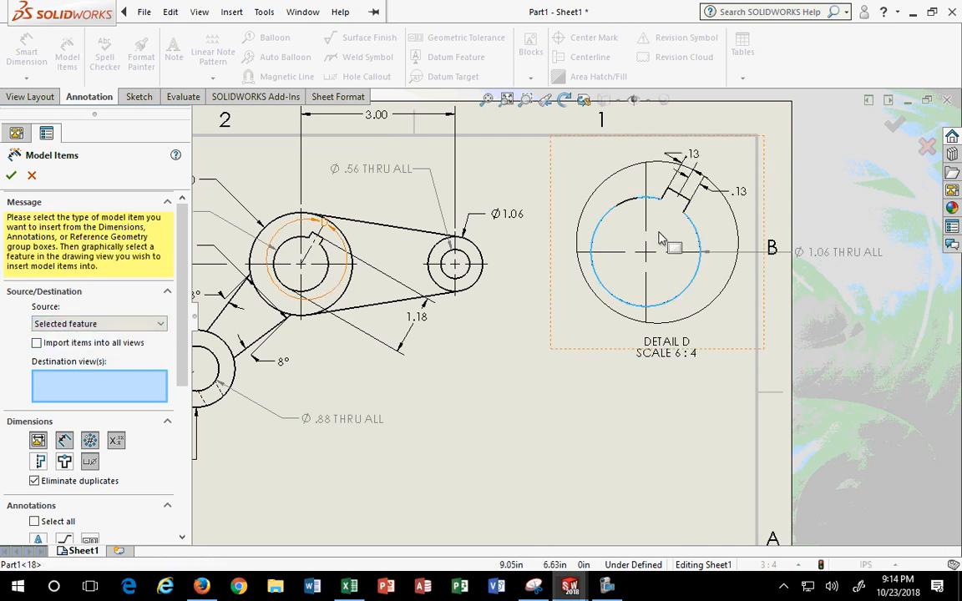
left_click(666, 305)
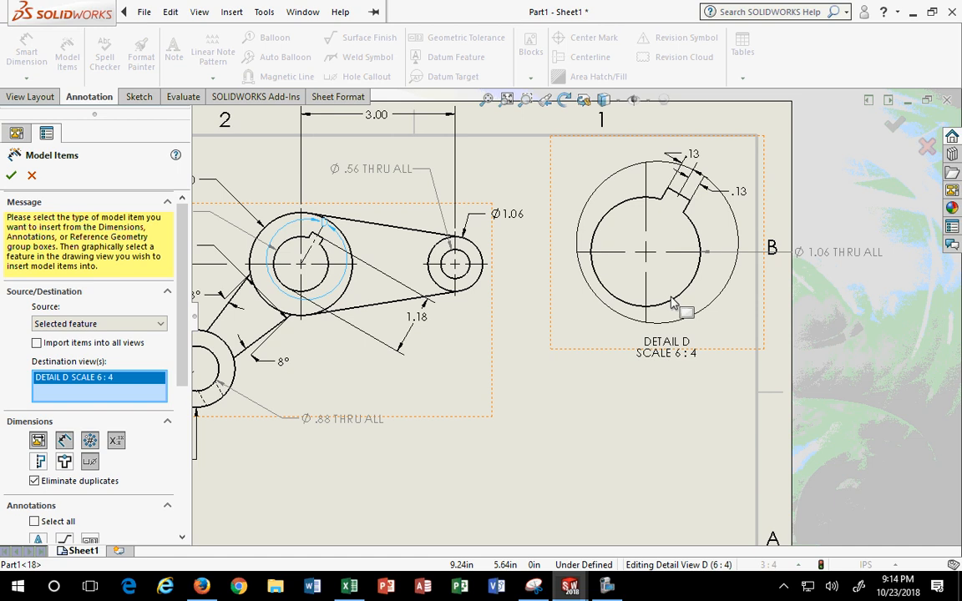
left_click(11, 175)
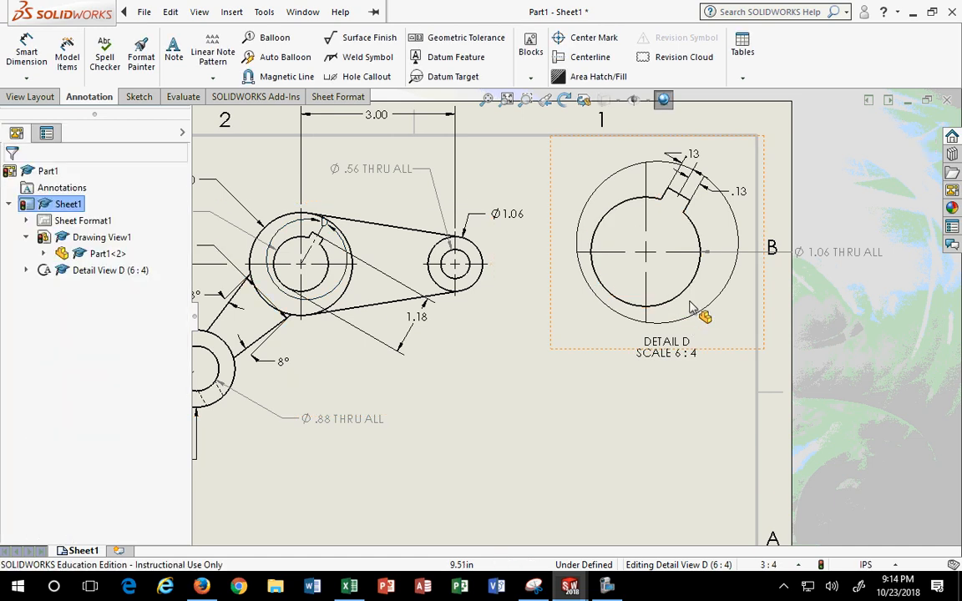
Reposition Detail D's Ø1.06 THRU ALL callout to the upper left of the bore and bring the outer .13 dimension nearer the keyway.
left_click_drag(860, 253, 616, 308)
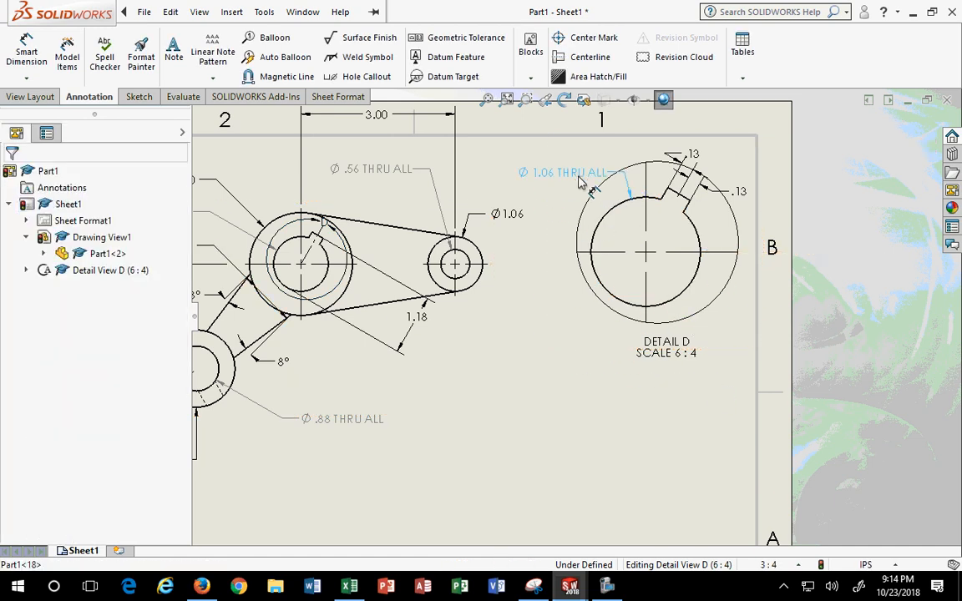
left_click(563, 167)
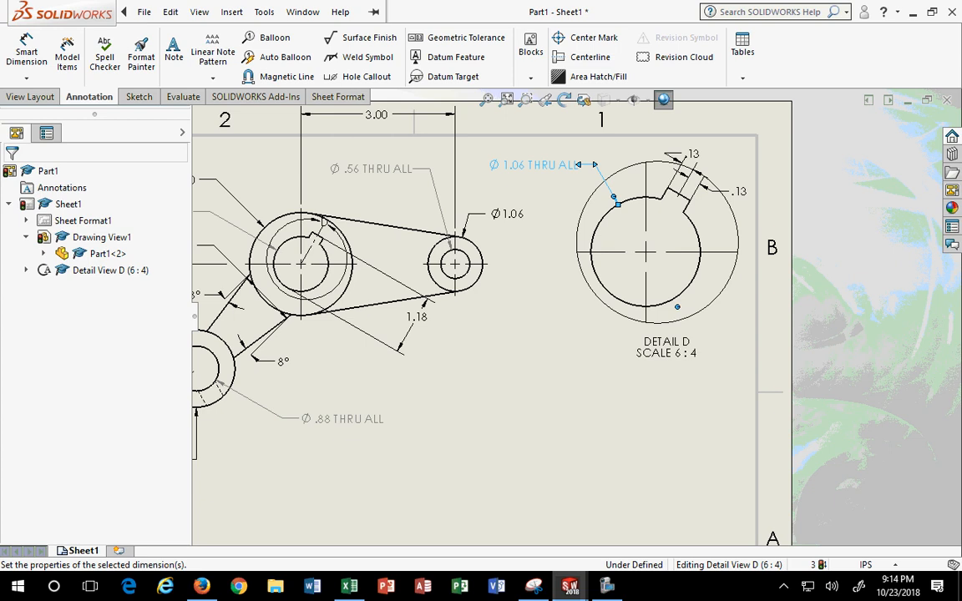
left_click(736, 182)
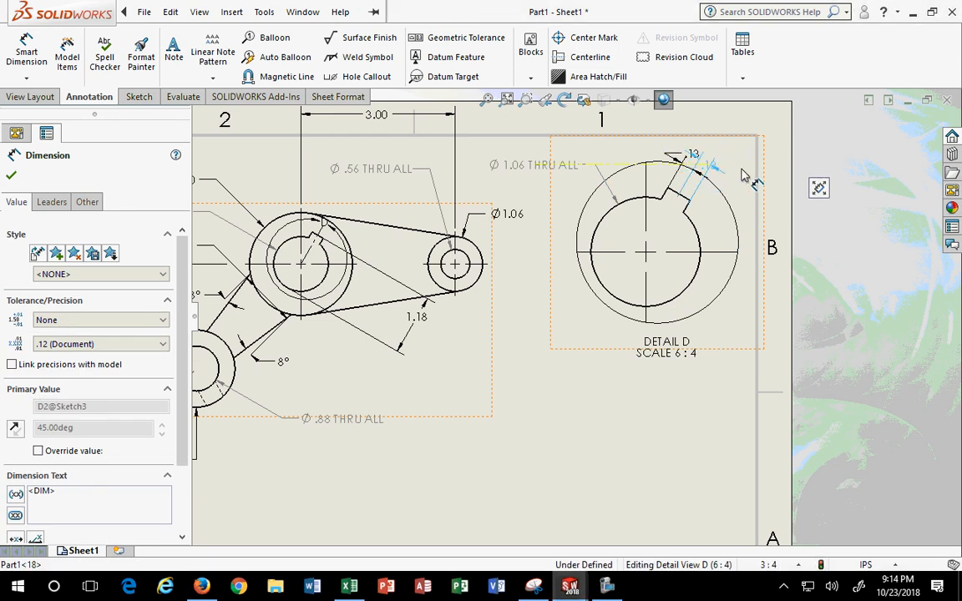
left_click(742, 176)
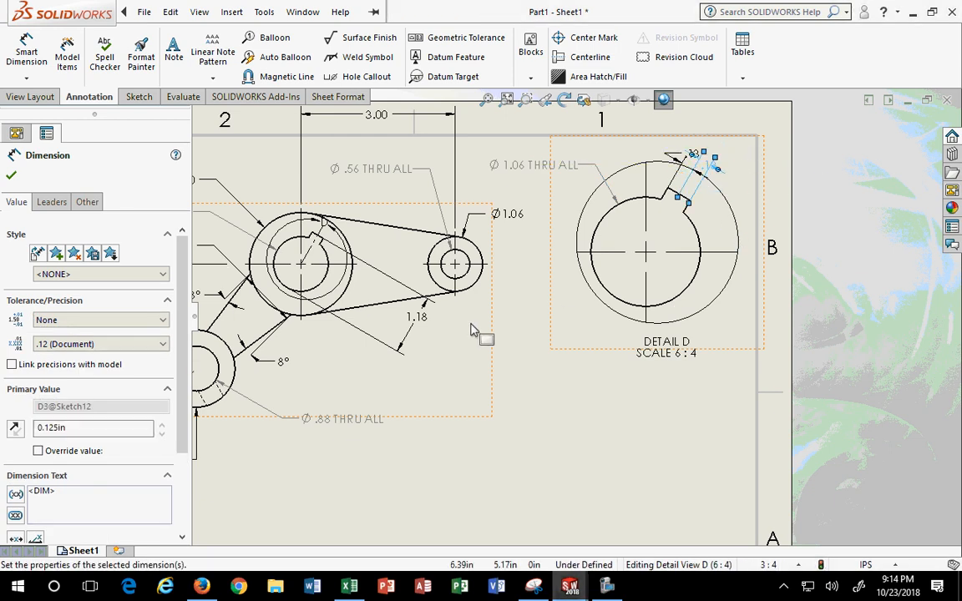
Delete the 1.18 keyway dimension from the main view and insert it into Detail D with Model Items from the selected keyway feature.
left_click(411, 332)
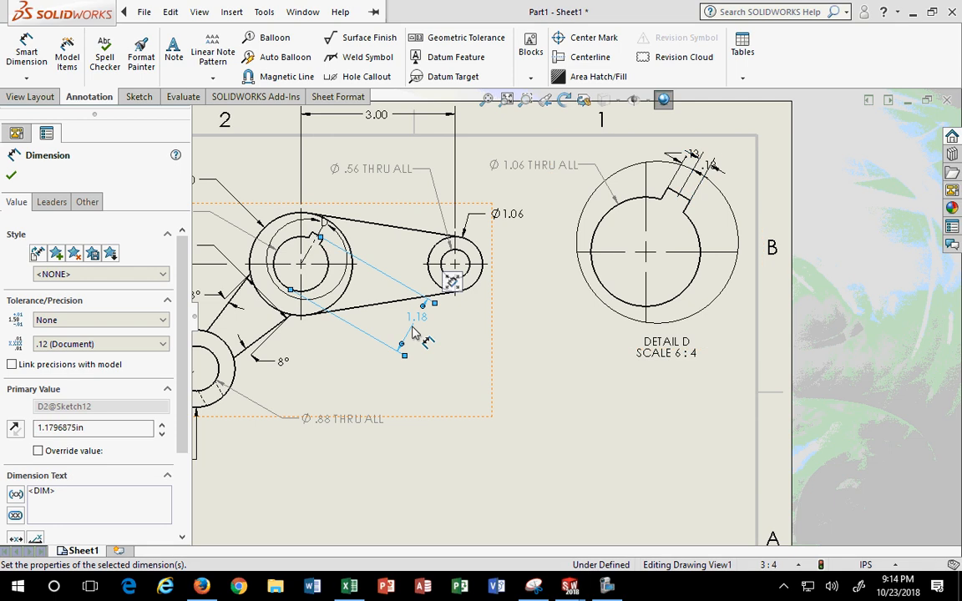
key("Delete")
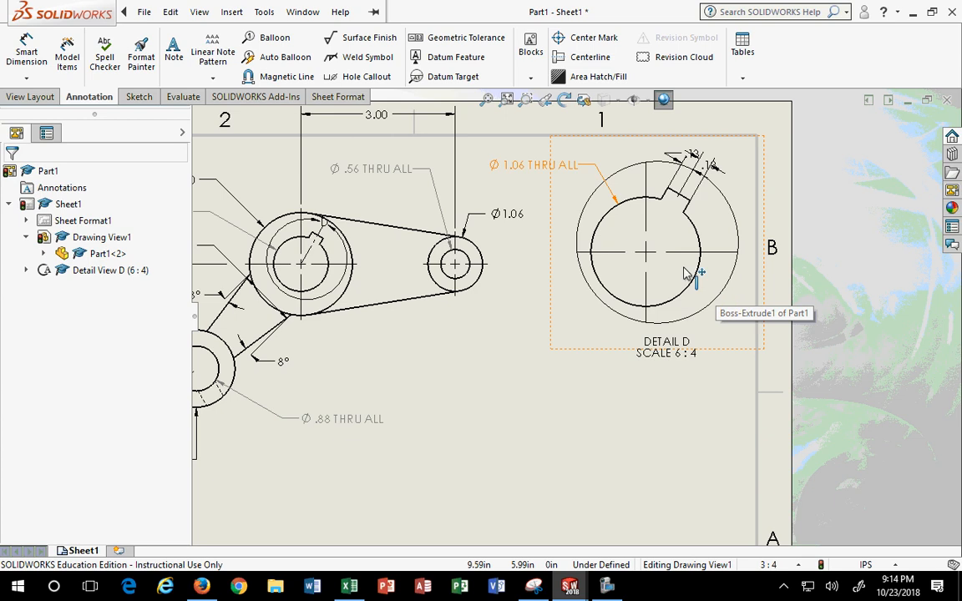
left_click(69, 55)
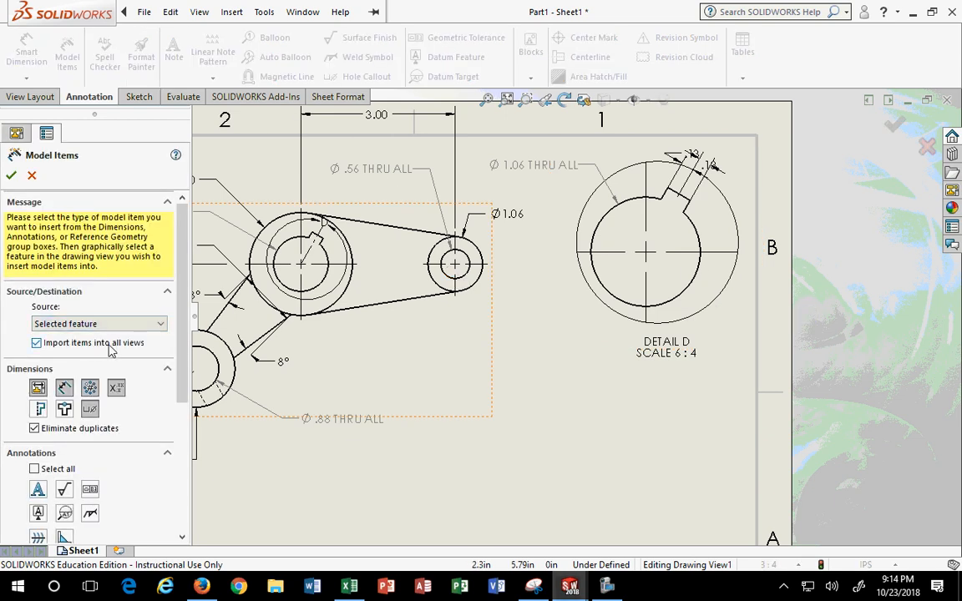
left_click(37, 343)
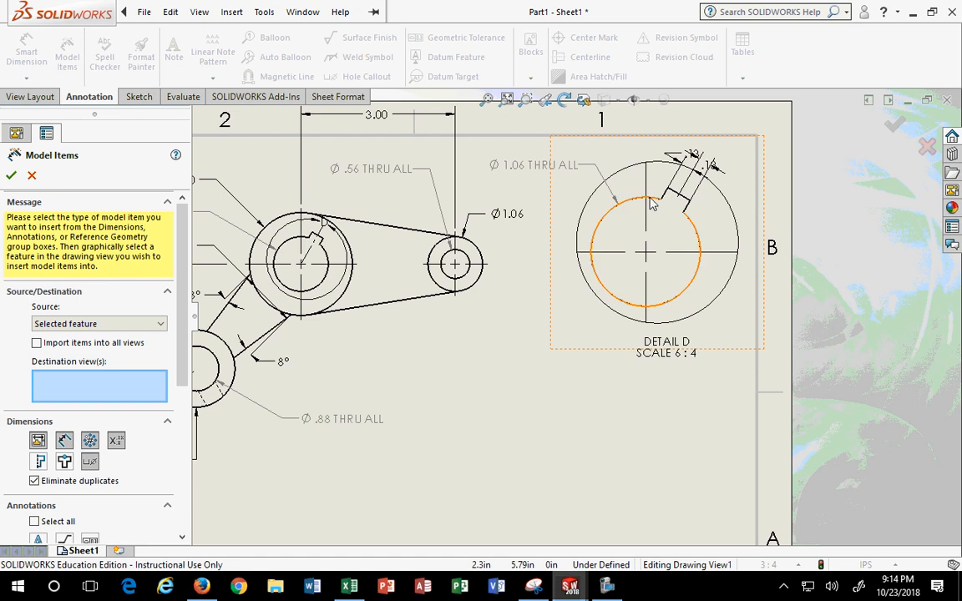
left_click(686, 207)
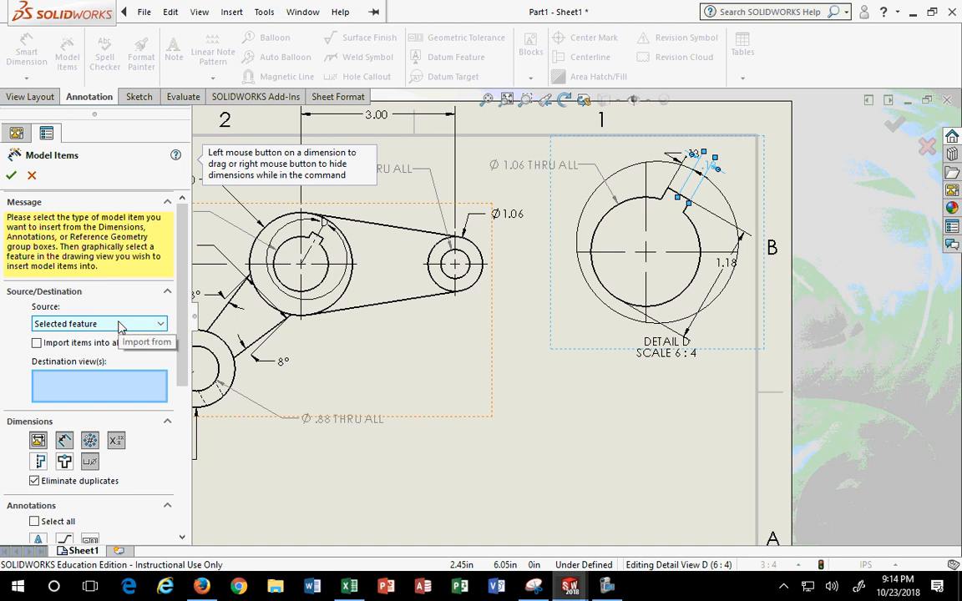
left_click(11, 175)
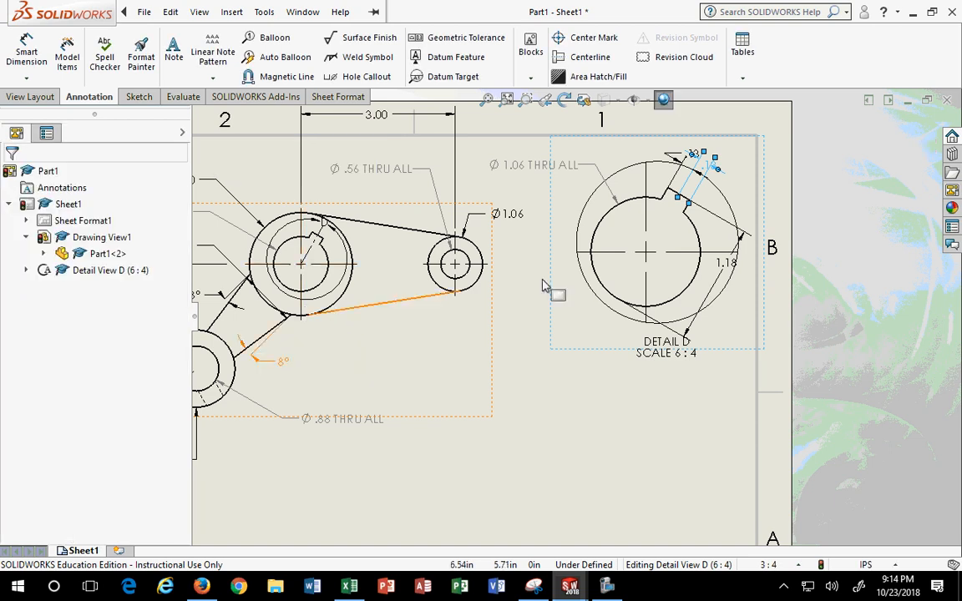
Add a centerline between the keyway's two sides in Detail D and extend it across the full bore.
left_click(264, 11)
left_click(573, 59)
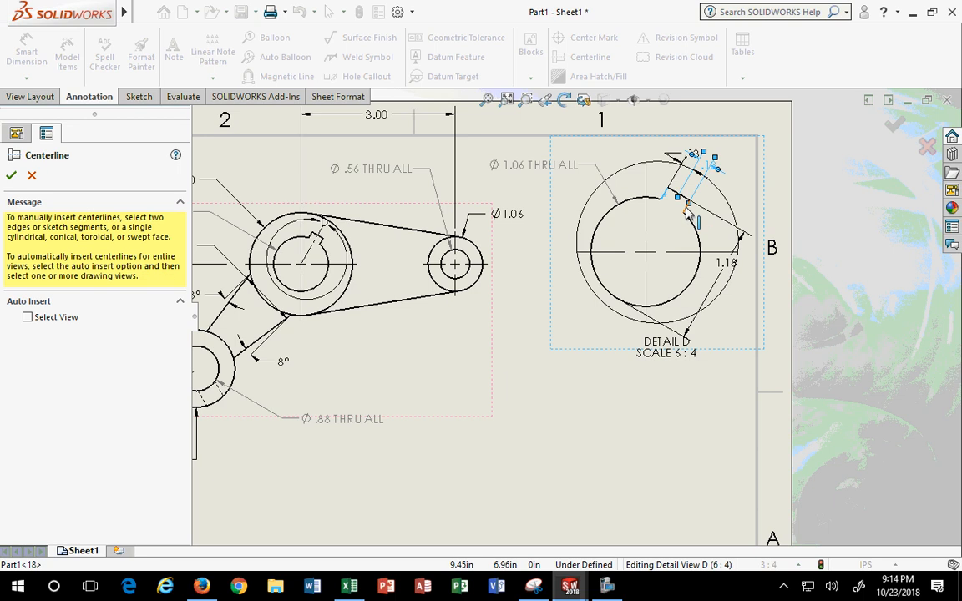
key("Escape")
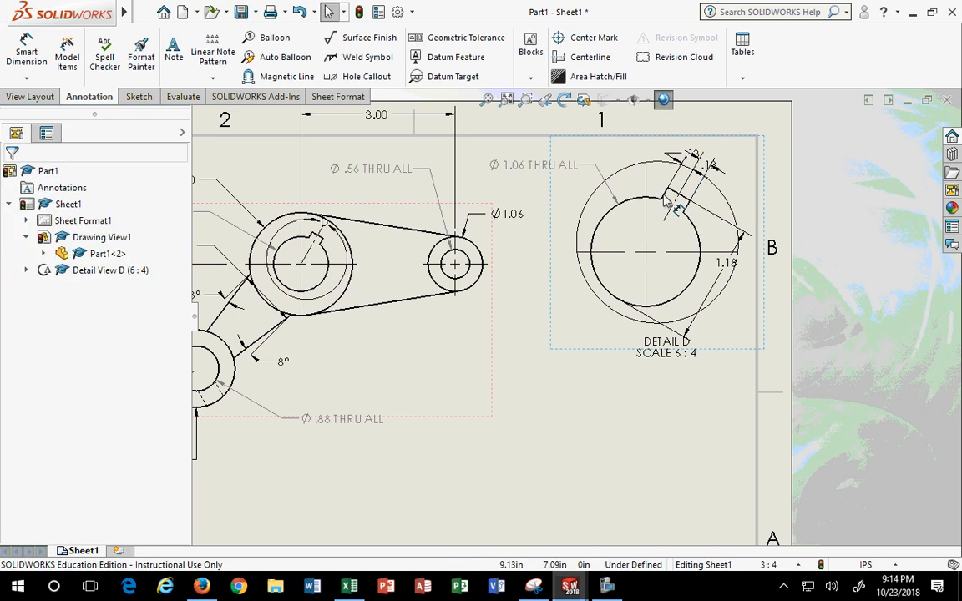
left_click(666, 224)
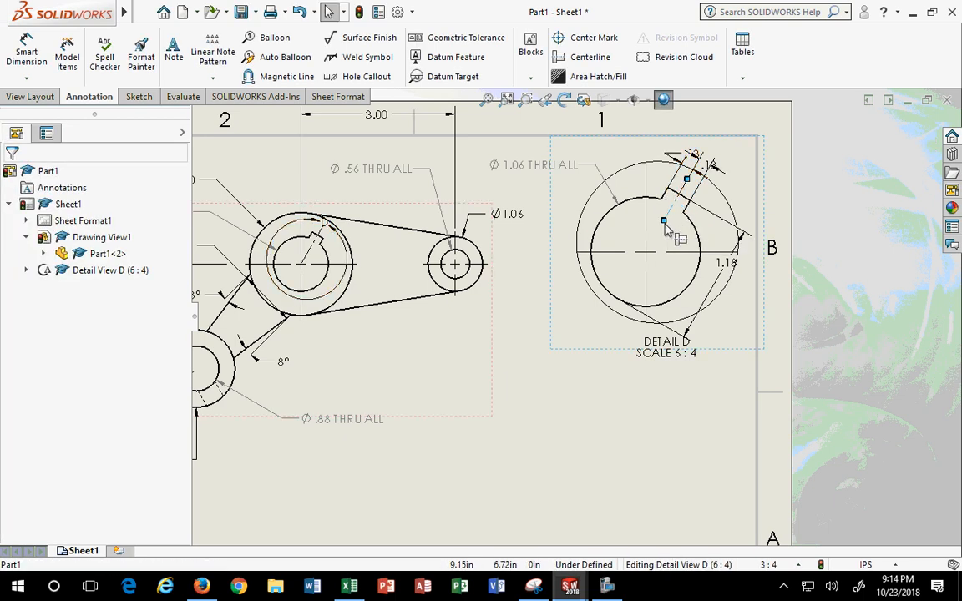
left_click_drag(662, 225, 626, 302)
scroll(687, 195, "up", 2)
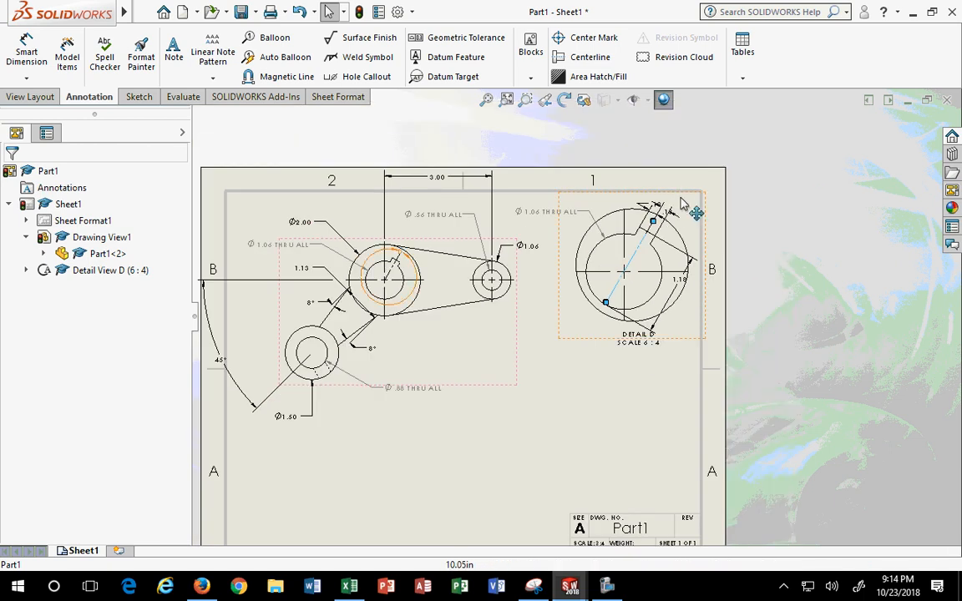
scroll(682, 204, "down", 3)
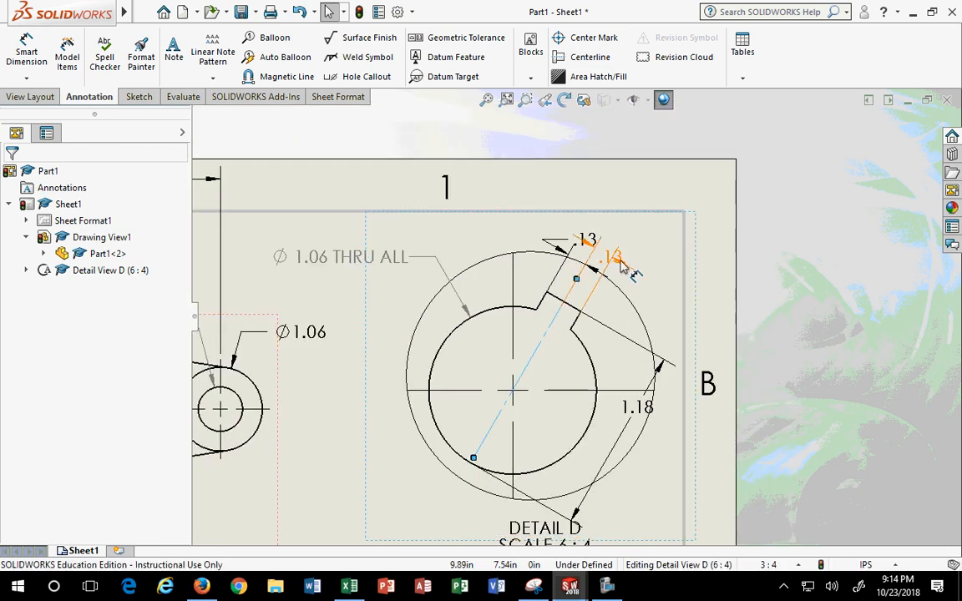
Place Detail D's two .13 dimensions on opposite sides of the keyway and move the 1.18 dimension outside the detail circle.
left_click_drag(615, 259, 638, 322)
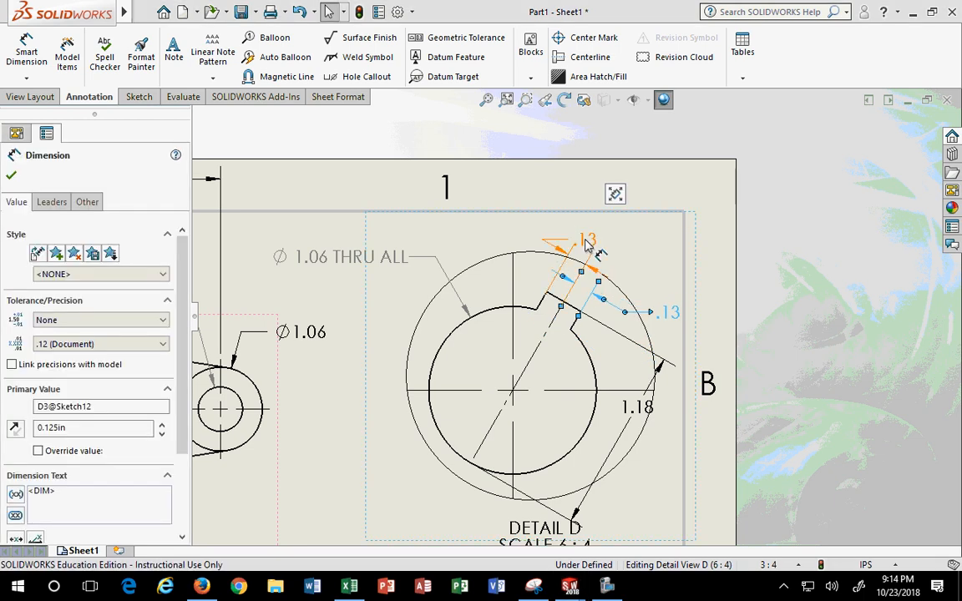
mouse_move(583, 242)
left_mouse_down()
mouse_move(509, 242)
mouse_move(576, 232)
left_mouse_up()
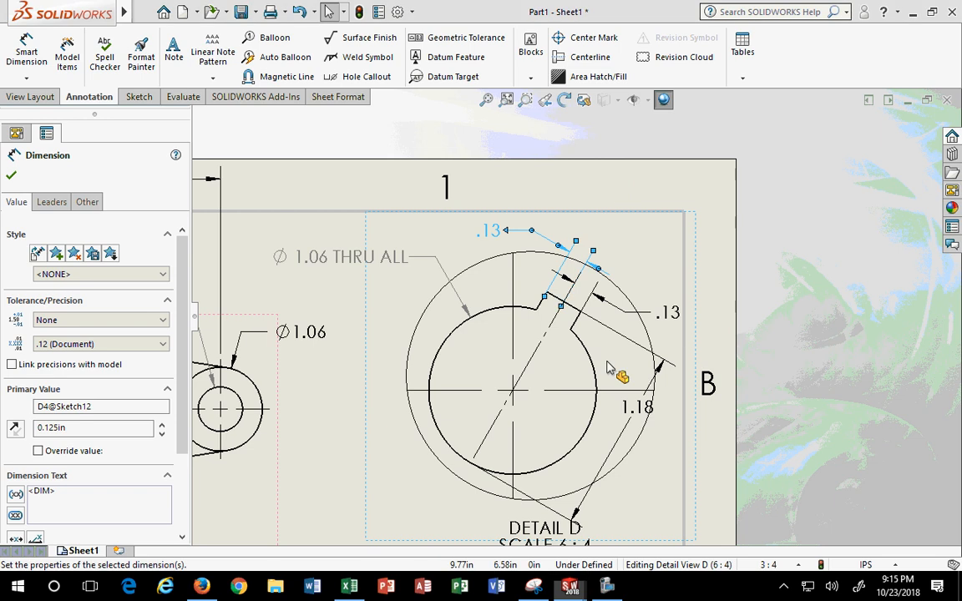
scroll(613, 367, "down", 1)
scroll(615, 372, "up", 5)
scroll(572, 459, "down", 1)
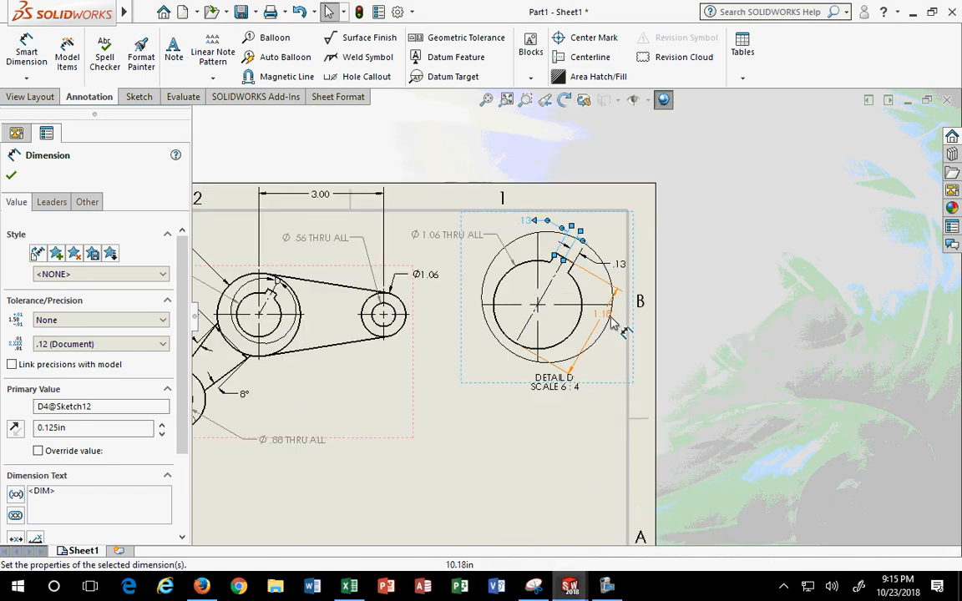
left_click_drag(612, 322, 616, 344)
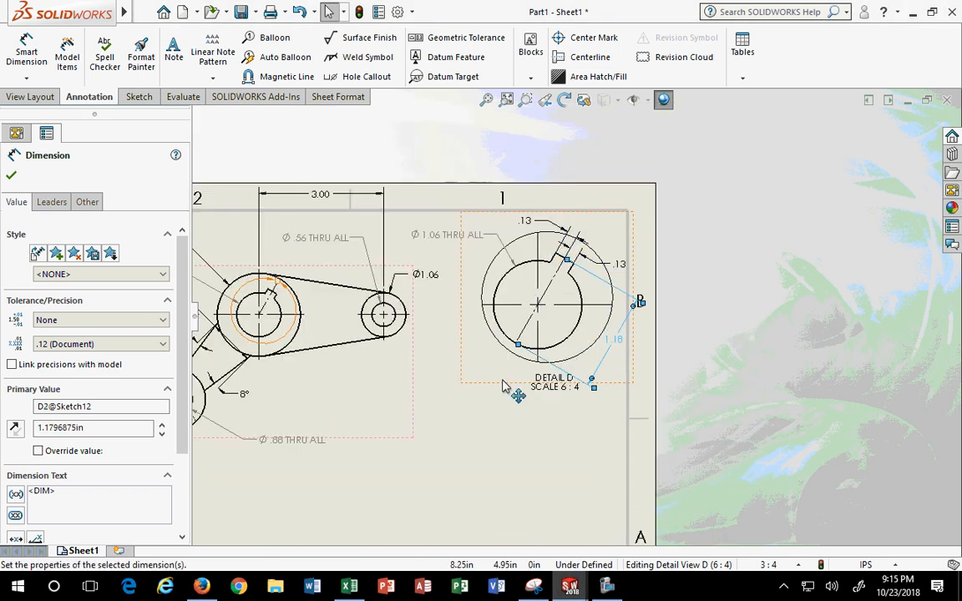
Shift Detail D slightly to the left and move its DETAIL D scale label below the lower left of the circle.
left_click_drag(500, 383, 480, 387)
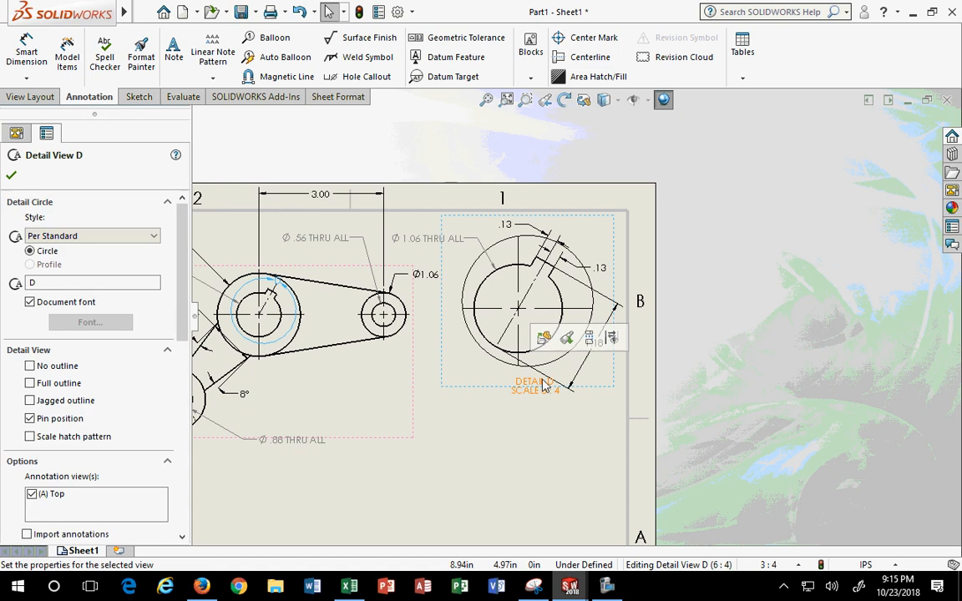
left_click_drag(540, 386, 479, 384)
left_click(425, 341)
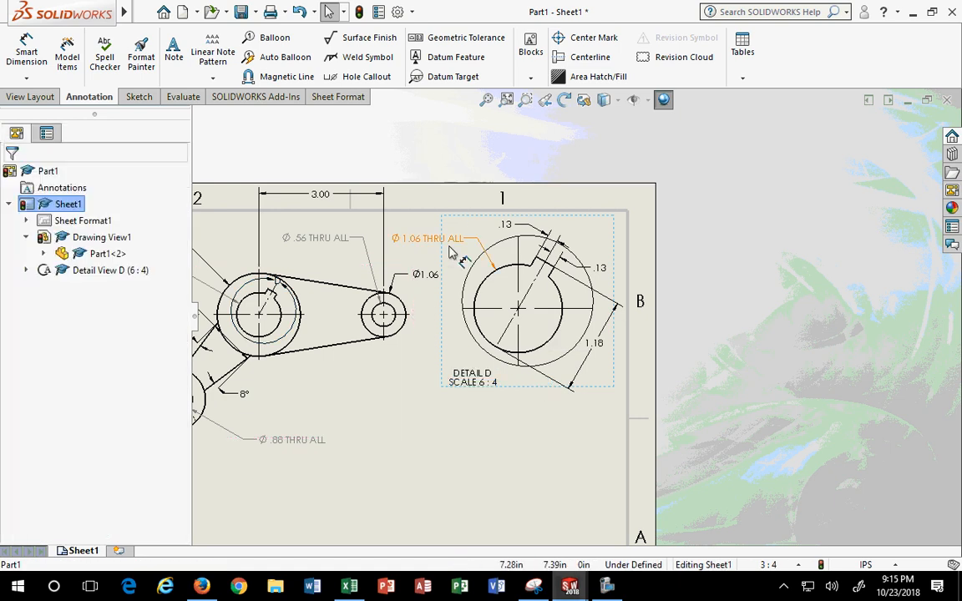
Reposition Detail D's Ø1.06 THRU ALL callout at the upper left, just below the outer .13 dimension.
left_click(458, 242)
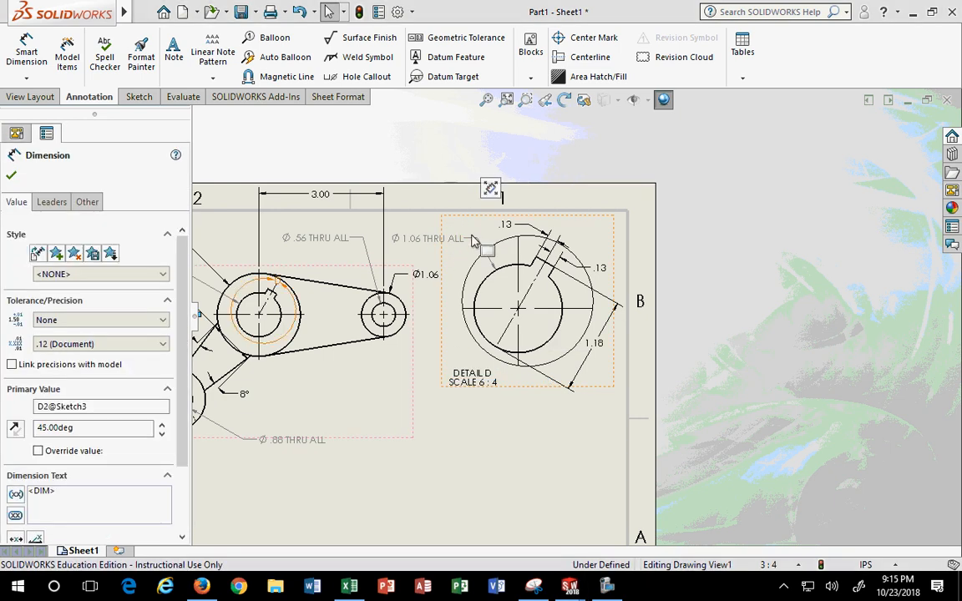
left_click_drag(458, 242, 446, 366)
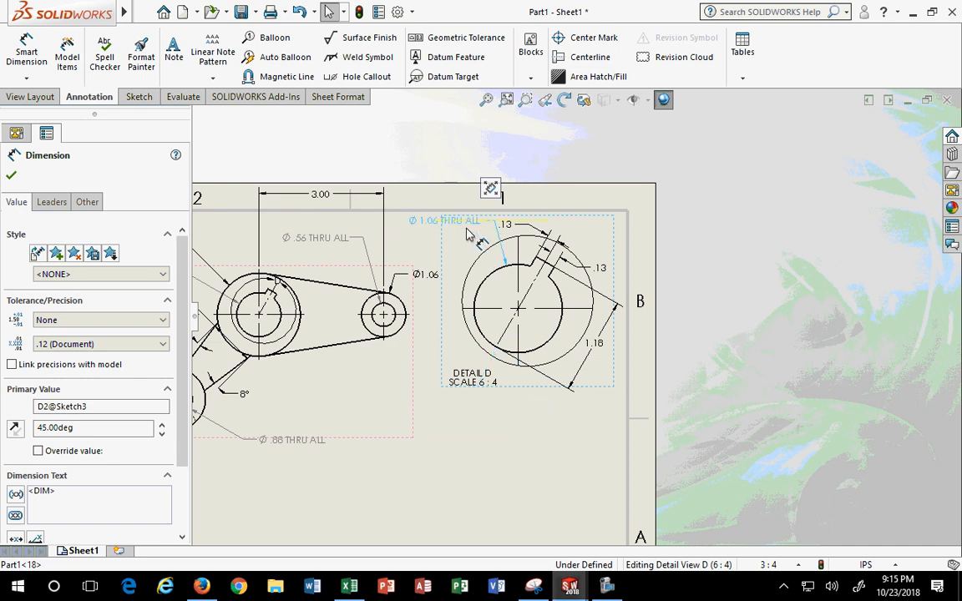
left_click_drag(470, 235, 475, 240)
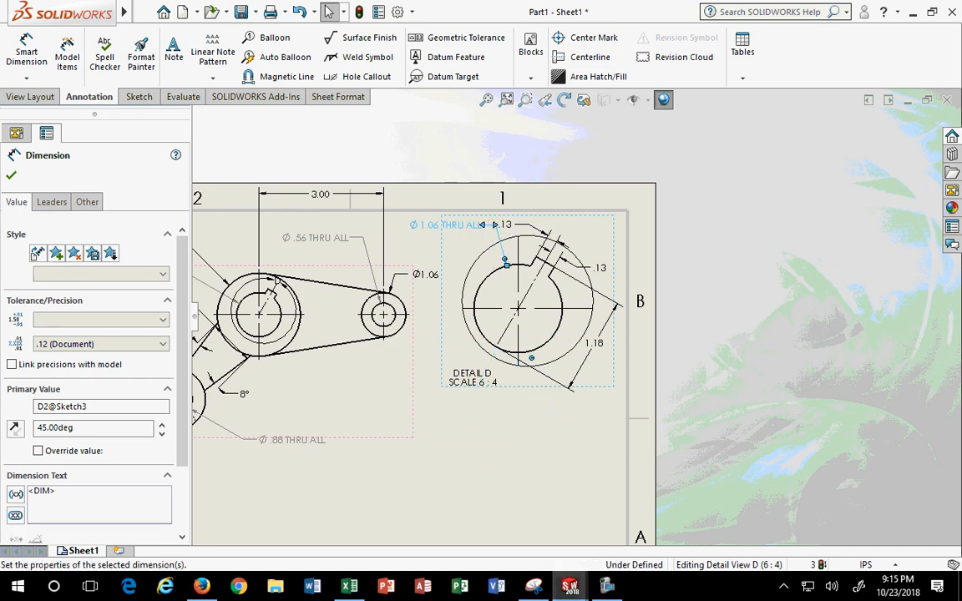
left_click(532, 518)
left_click(470, 241)
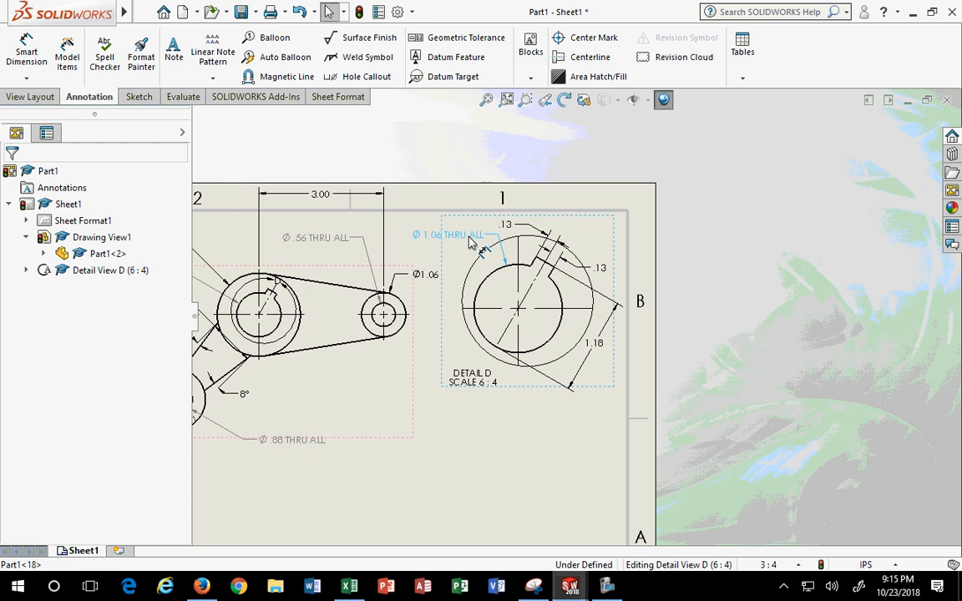
left_click(492, 496)
Bring the main view's 45° angle dimension in close to the lower-left arm, inside the sheet border.
scroll(500, 481, "up", 3)
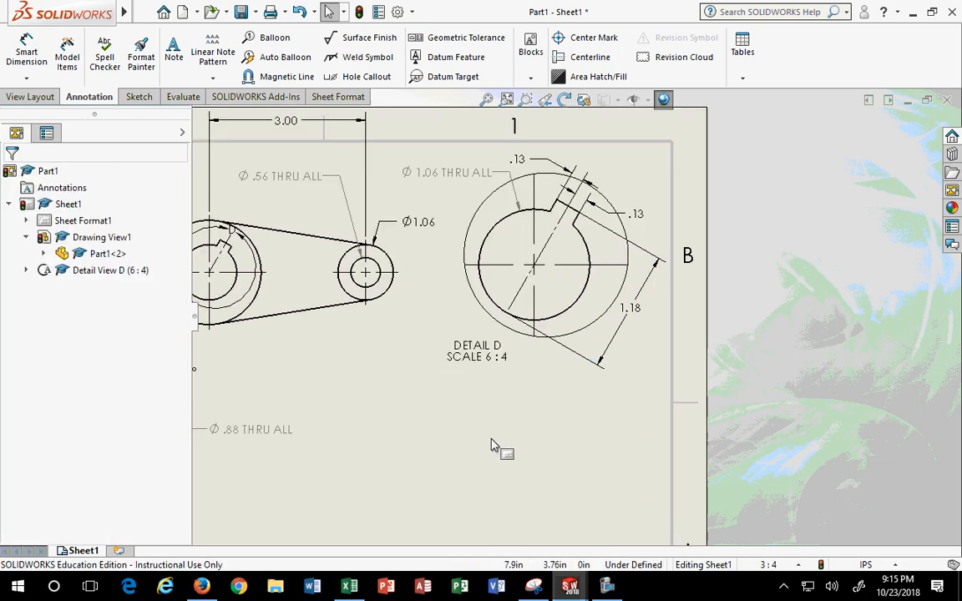
scroll(493, 453, "up", 1)
scroll(484, 435, "down", 2)
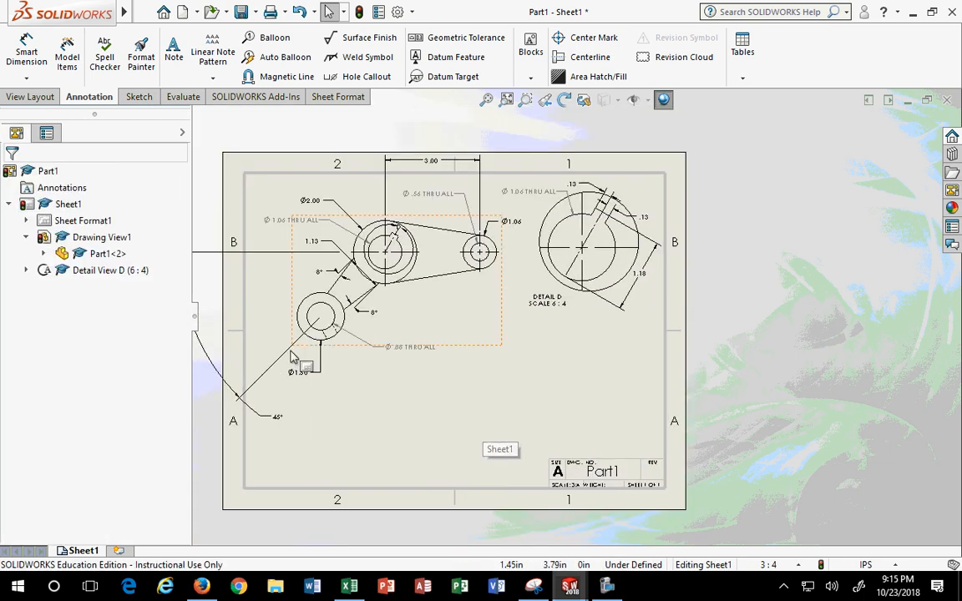
scroll(316, 359, "up", 2)
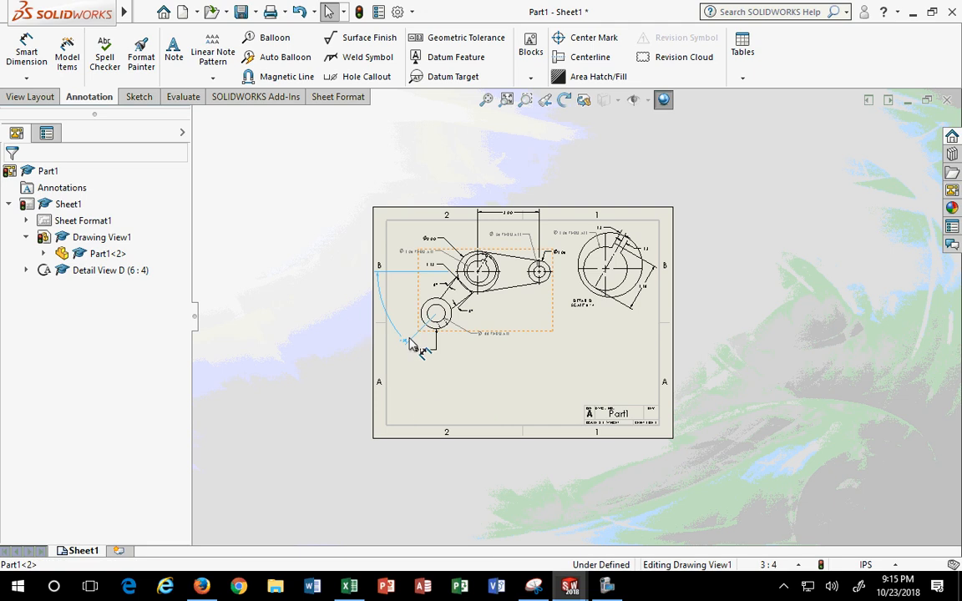
left_click(422, 296)
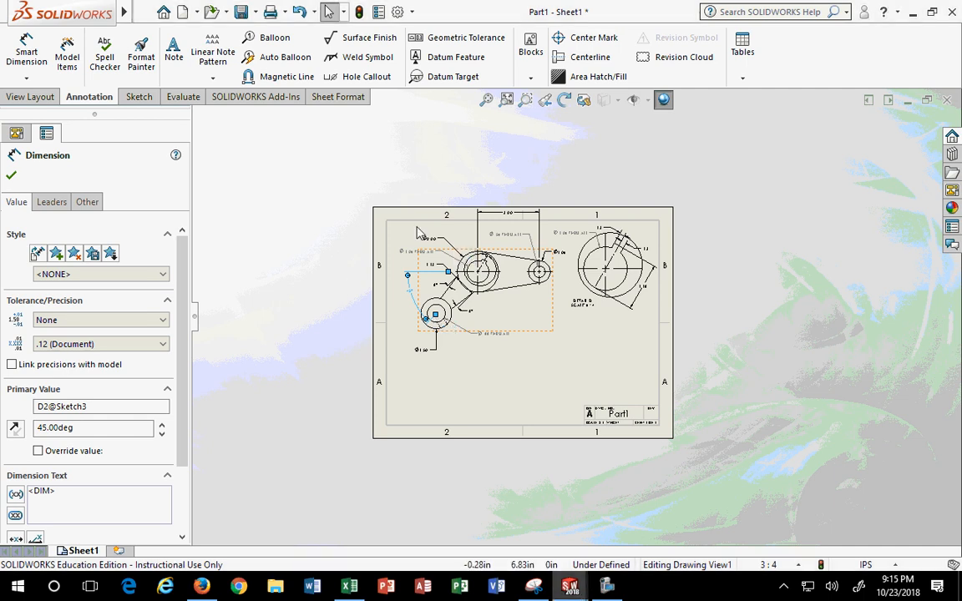
Lower the 3.00 dimension to inside the sheet border and move the Ø.56 THRU ALL callout down below it.
scroll(609, 214, "down", 6)
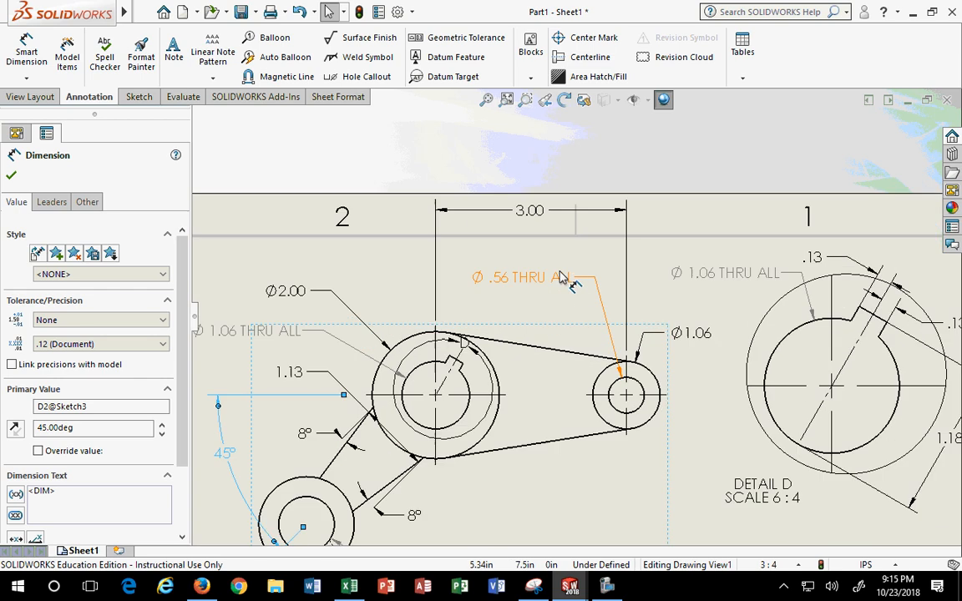
left_click_drag(539, 214, 539, 261)
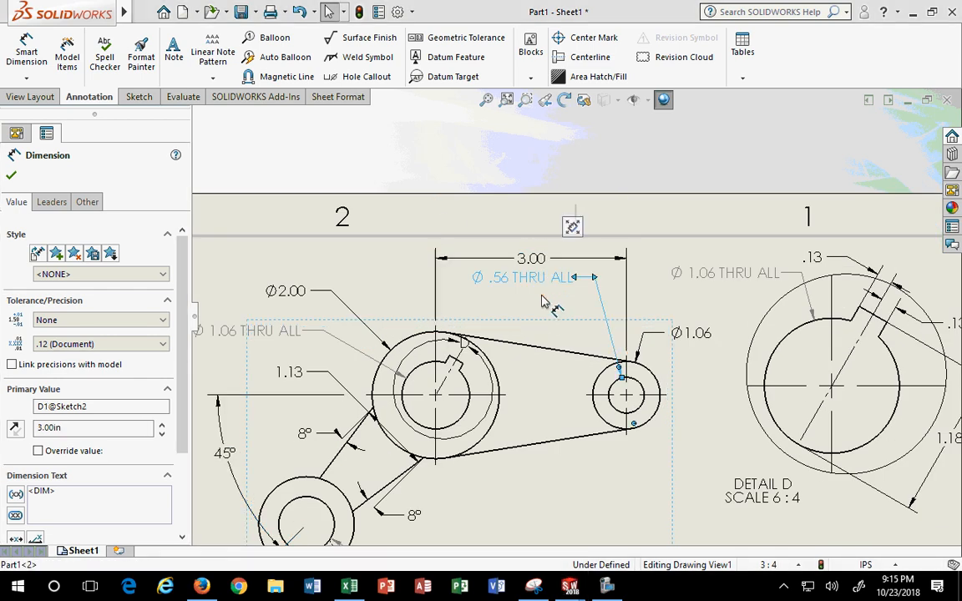
left_click(542, 309)
left_click(691, 408)
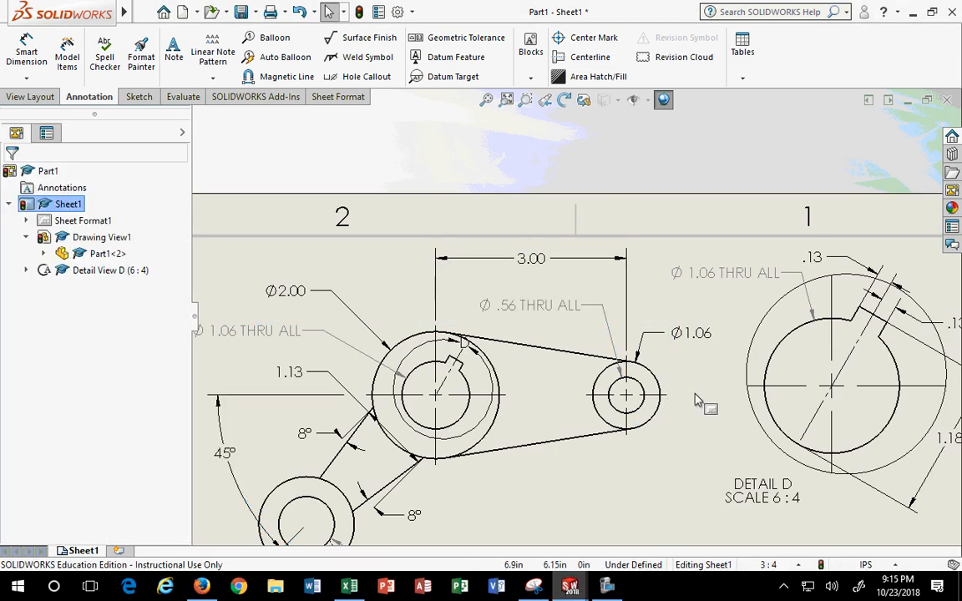
Delete the duplicate Ø1.06 THRU ALL callout from the main view.
scroll(695, 396, "up", 4)
mouse_move(602, 466)
middle_mouse_down()
mouse_move(511, 339)
mouse_move(517, 363)
middle_mouse_up()
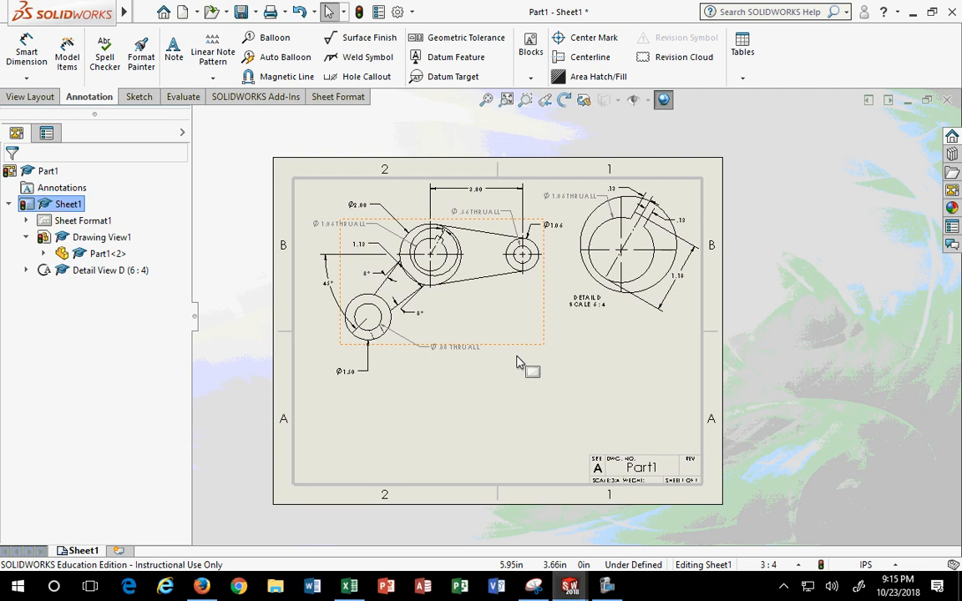
scroll(359, 242, "down", 5)
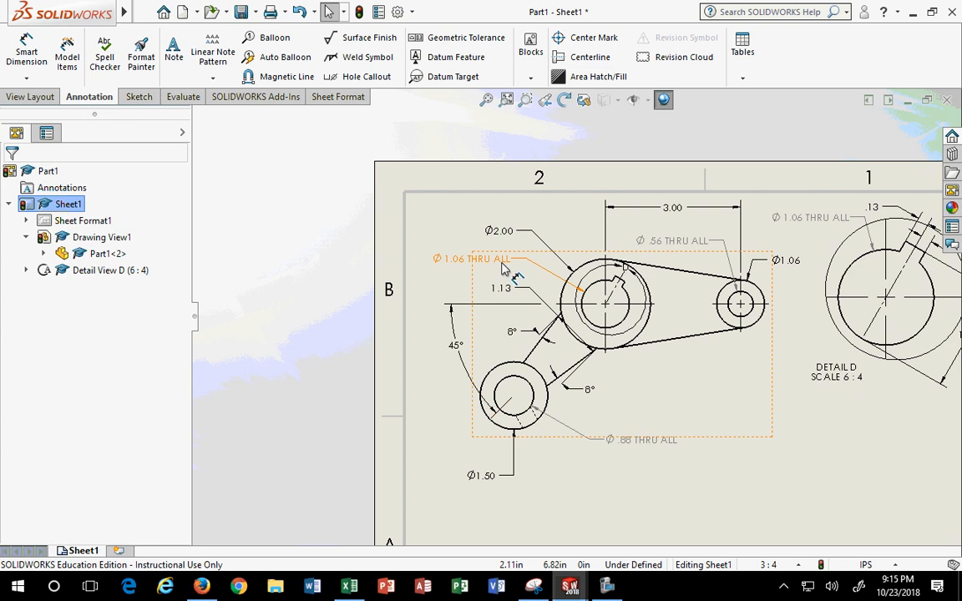
left_click(472, 259)
key("Delete")
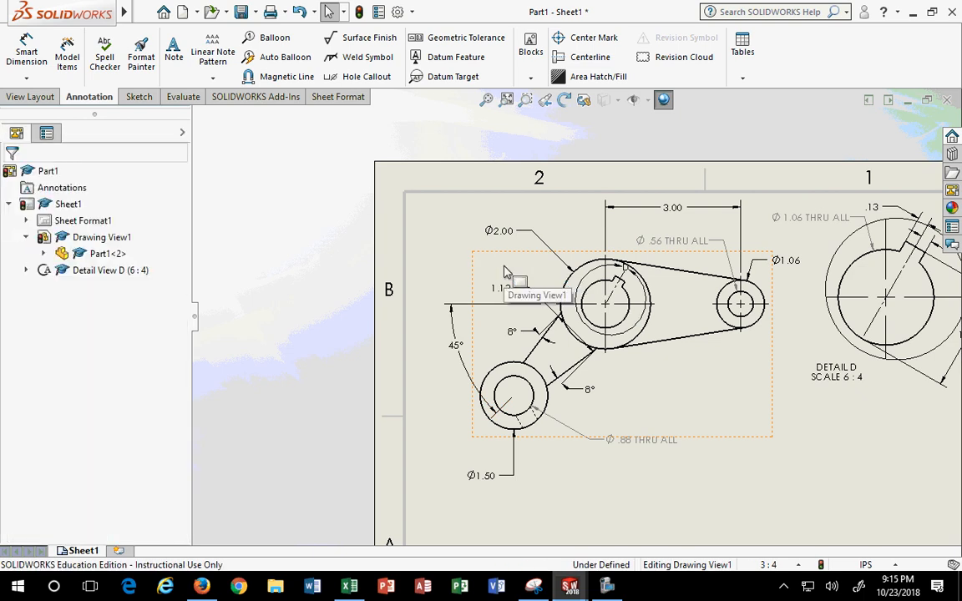
Bring the Ø.88 THRU ALL callout closer to its hole, move the 45° dimension outward, and place Ø1.50 above the lower-left boss.
mouse_move(769, 395)
middle_mouse_down()
mouse_move(694, 404)
mouse_move(585, 386)
middle_mouse_up()
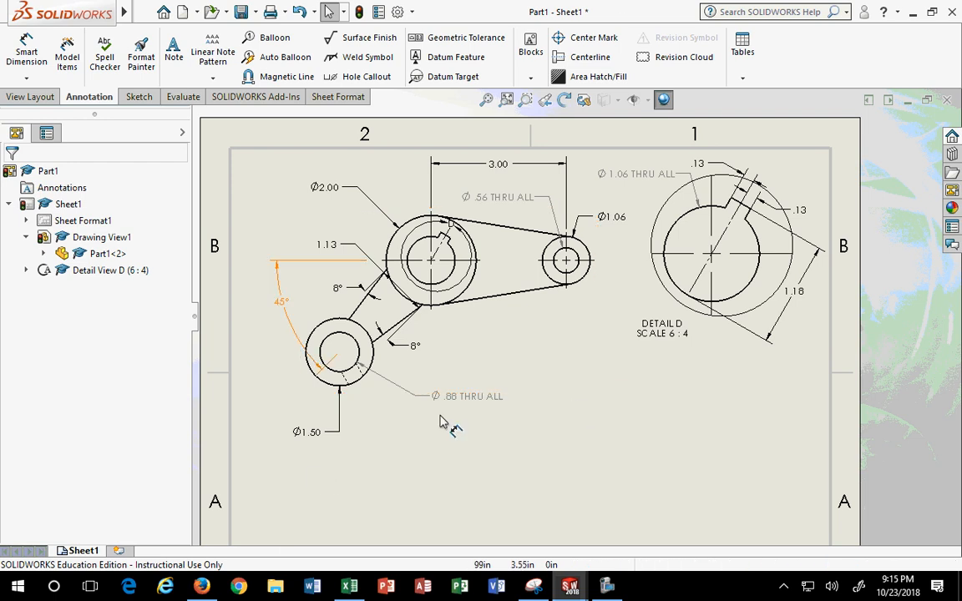
left_click_drag(440, 396, 403, 374)
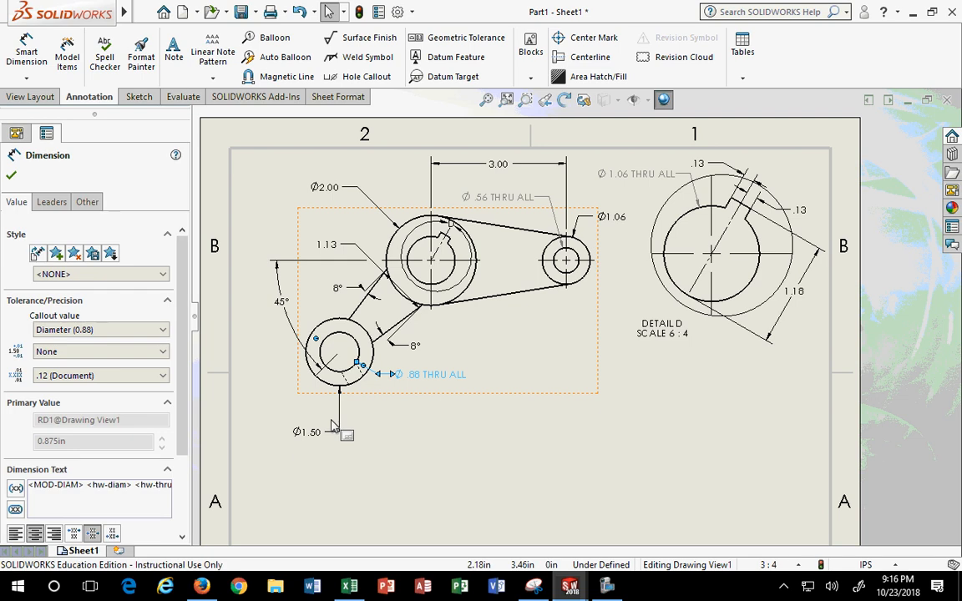
left_click_drag(310, 436, 302, 415)
left_click_drag(290, 307, 268, 312)
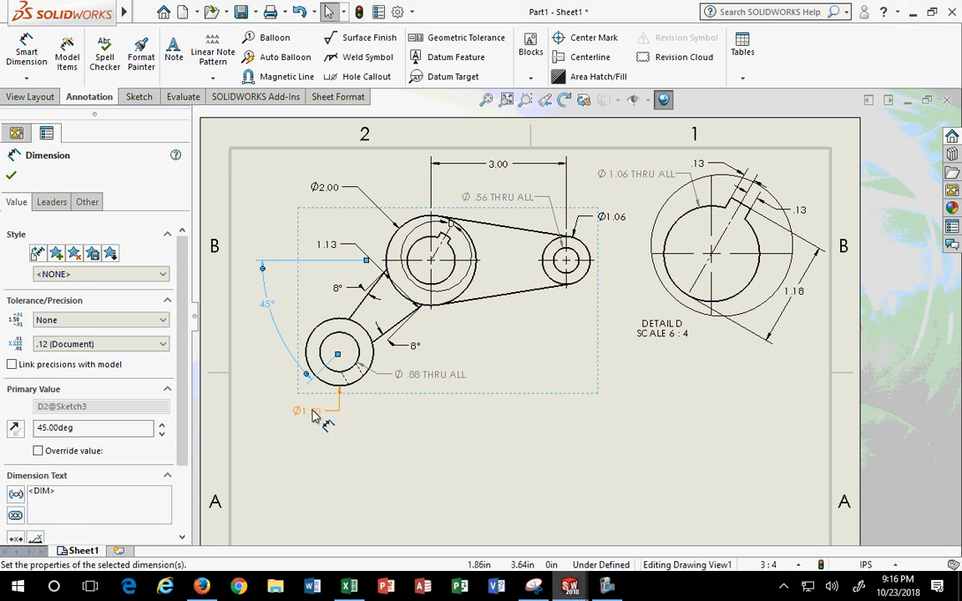
left_click_drag(310, 414, 314, 306)
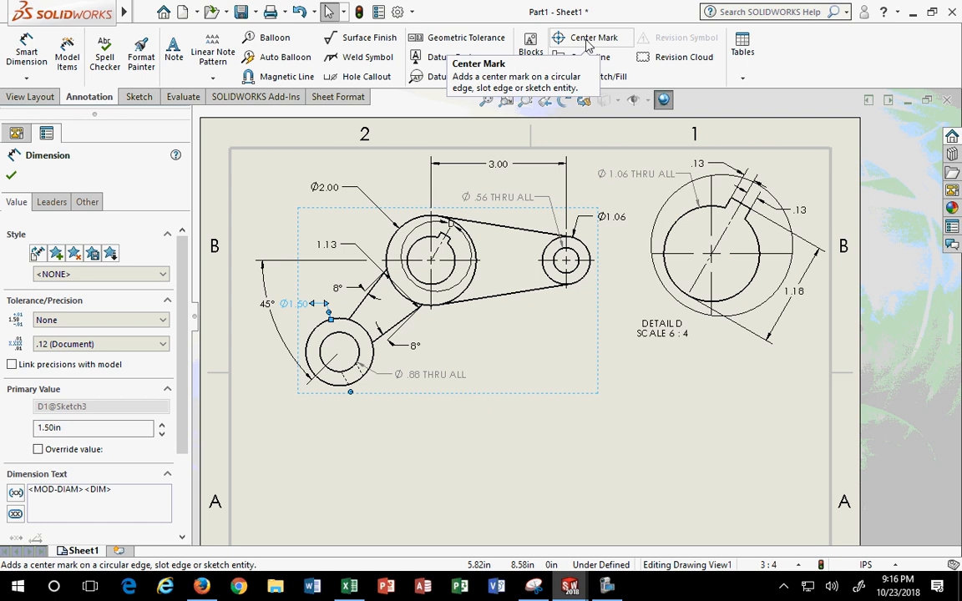
Reposition the Ø.88 THRU ALL callout farther right of the lower-left boss, below the lower 8° dimension.
scroll(434, 388, "up", 3)
scroll(504, 401, "down", 2)
scroll(505, 388, "down", 2)
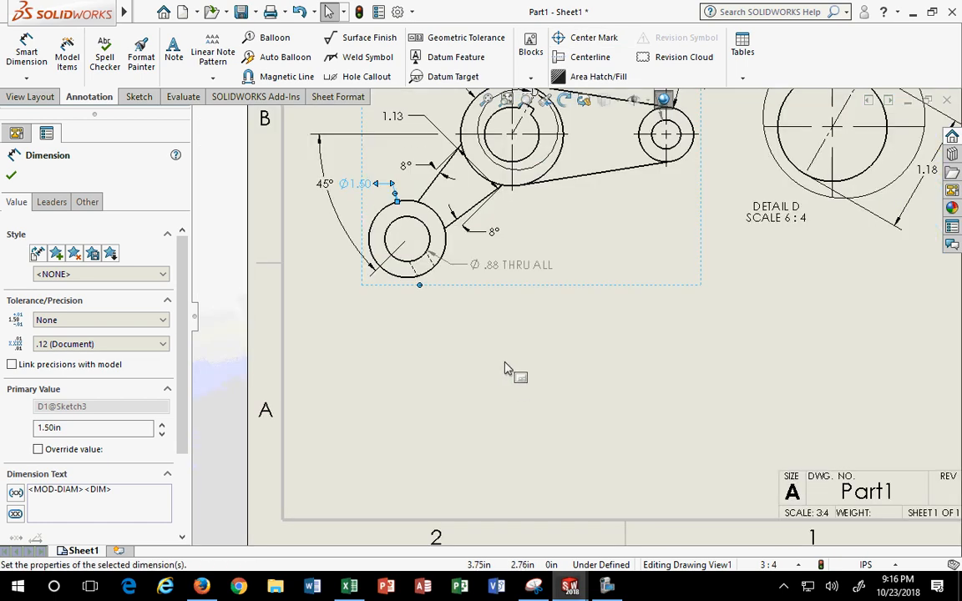
left_click_drag(482, 264, 483, 255)
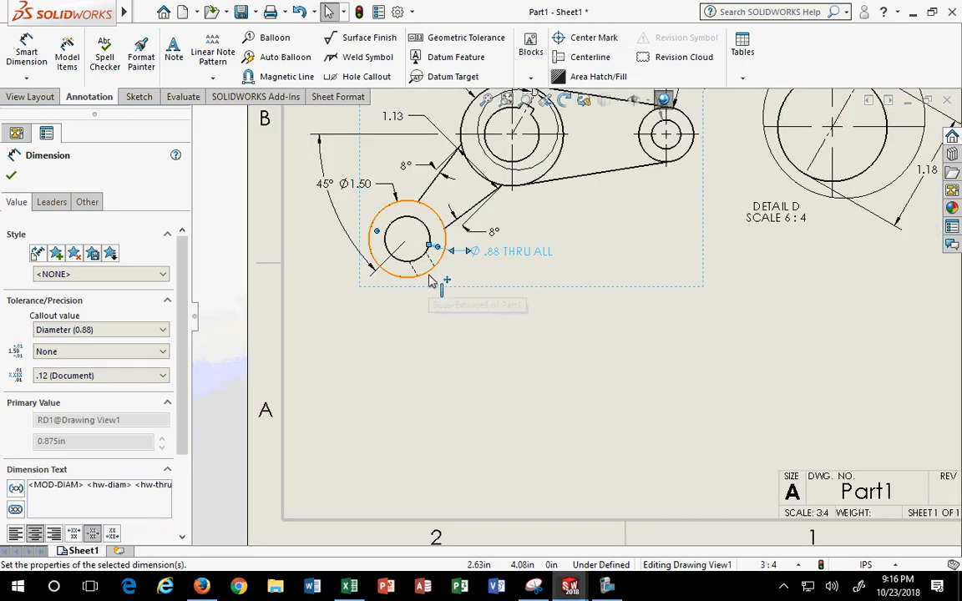
scroll(456, 324, "up", 2)
scroll(450, 307, "down", 2)
scroll(491, 254, "down", 2)
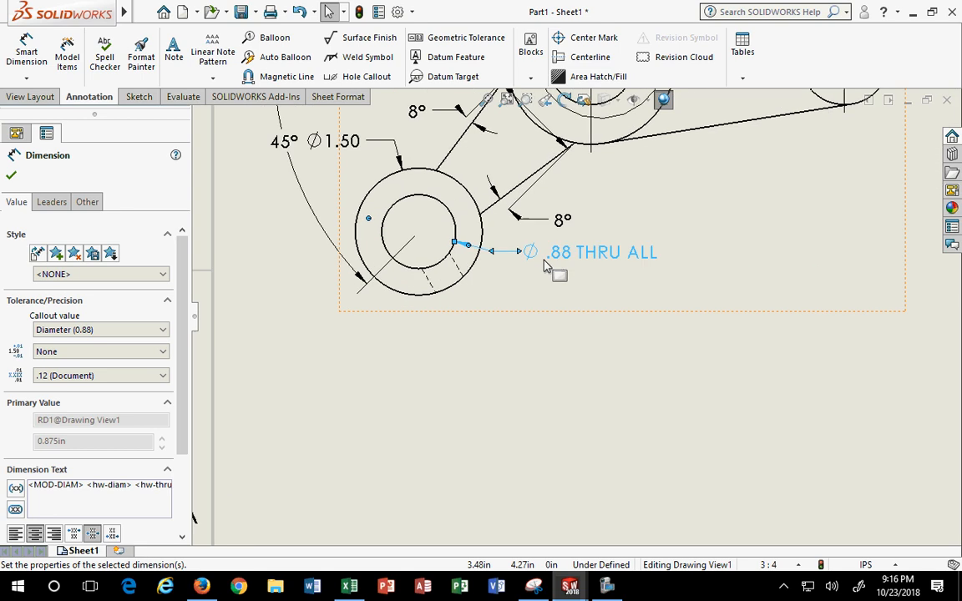
mouse_move(553, 256)
left_mouse_down()
mouse_move(541, 285)
mouse_move(305, 294)
mouse_move(276, 263)
mouse_move(414, 377)
mouse_move(542, 346)
mouse_move(303, 365)
mouse_move(263, 311)
mouse_move(608, 329)
mouse_move(605, 278)
mouse_move(597, 290)
left_mouse_up()
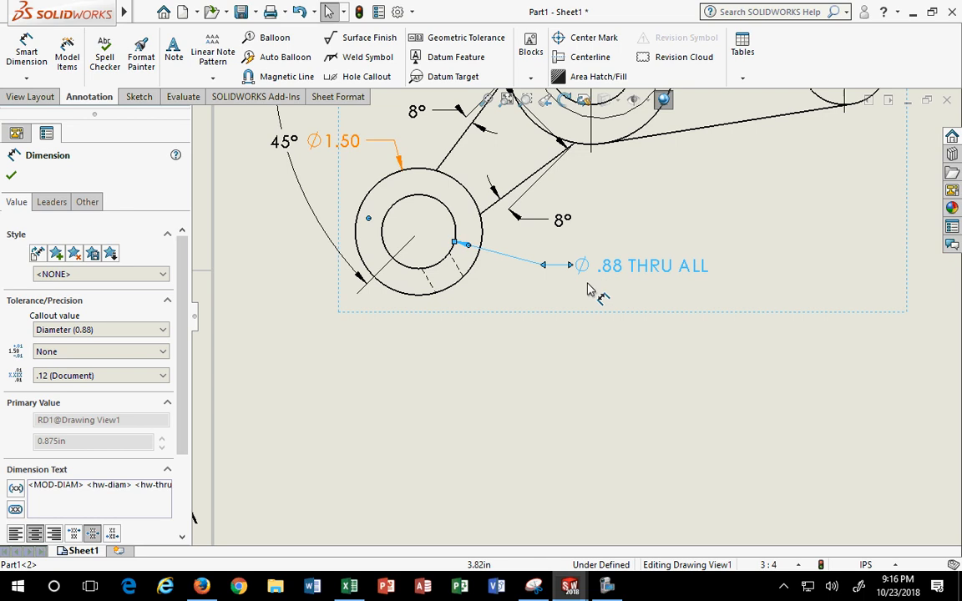
scroll(603, 376, "up", 4)
scroll(651, 373, "down", 4)
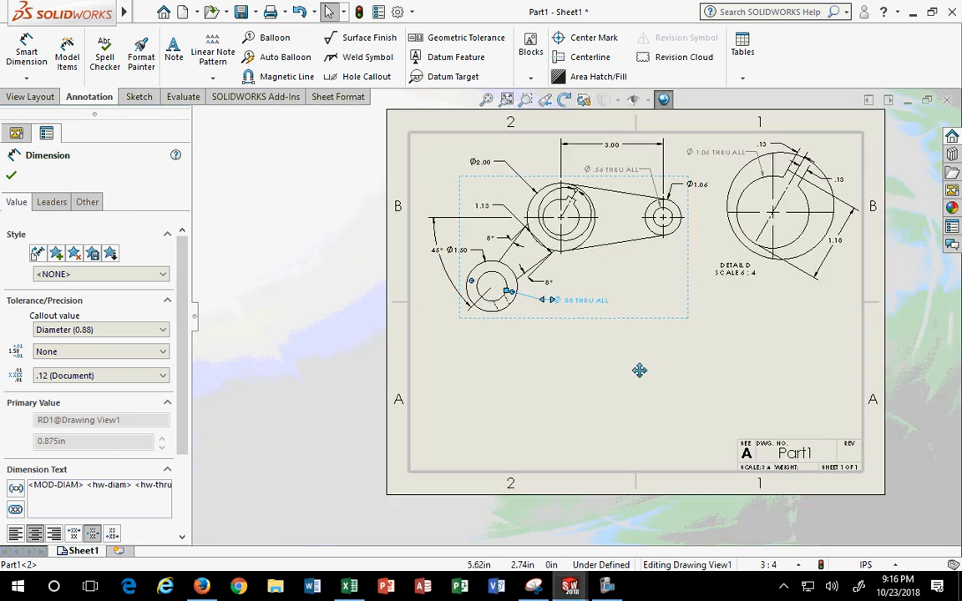
left_click(380, 375)
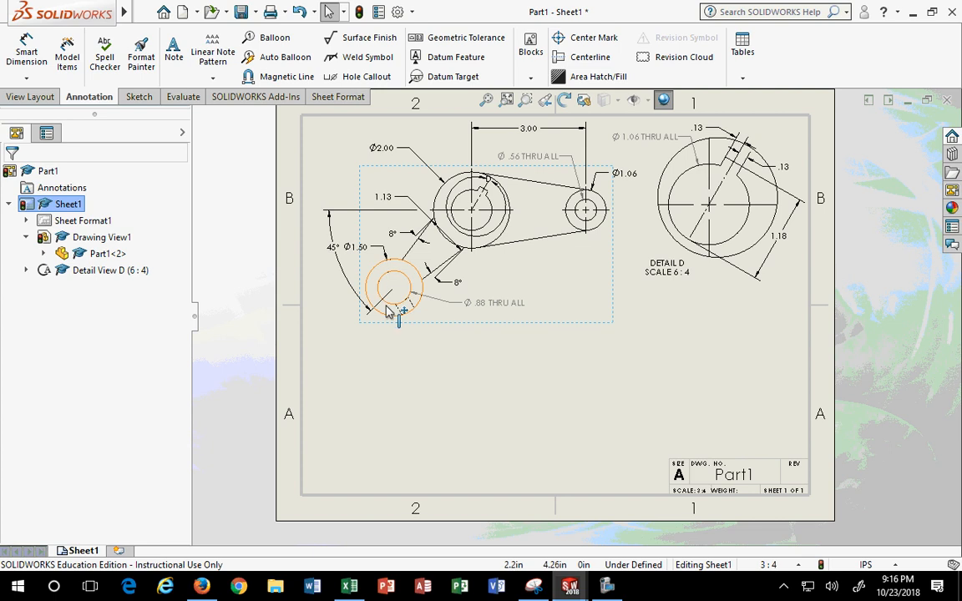
Start an aligned section view with its cutting line running through the central, right and lower-left boss centers of the main view.
scroll(413, 323, "up", 2)
scroll(413, 323, "down", 5)
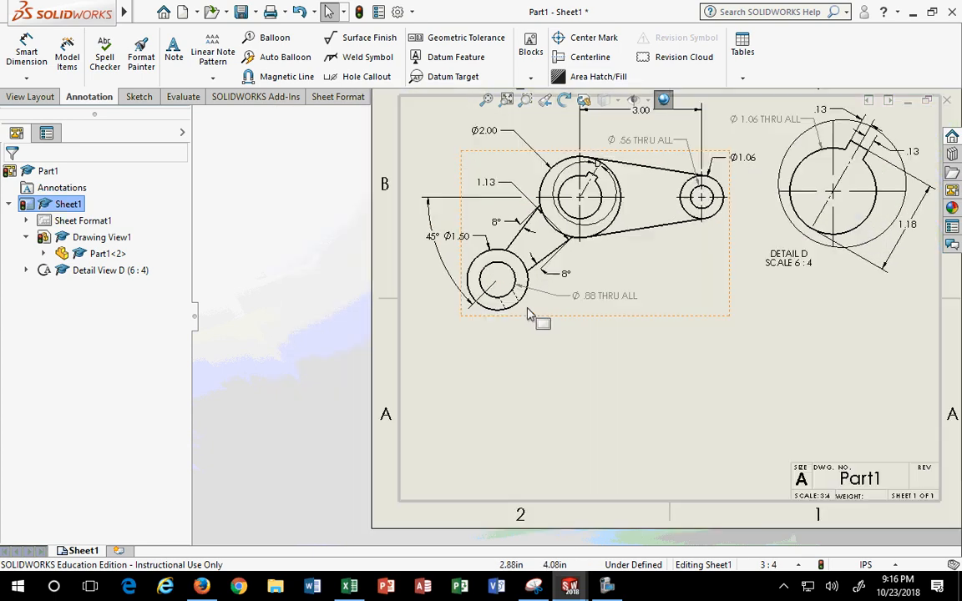
scroll(516, 315, "down", 1)
scroll(520, 321, "up", 3)
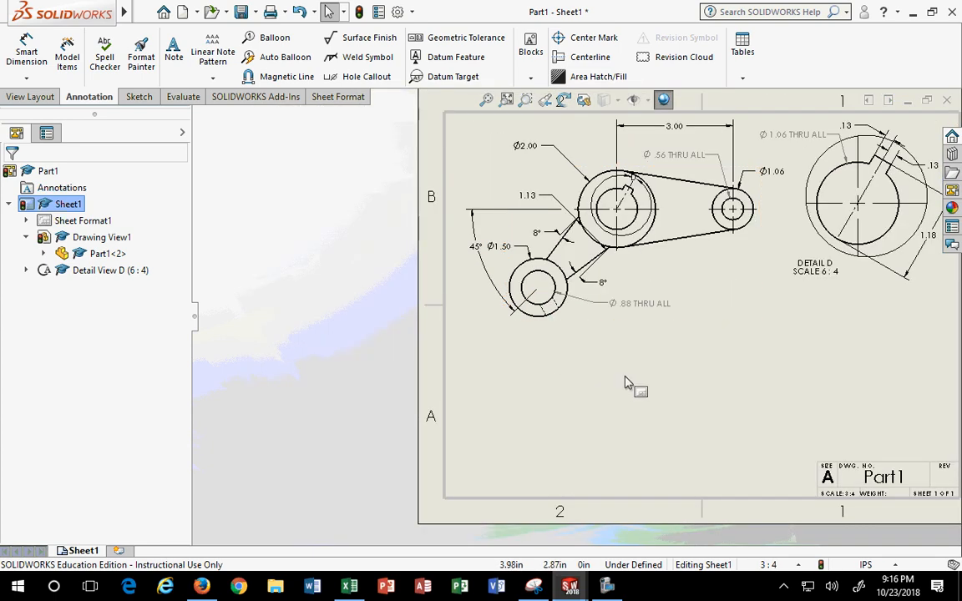
middle_click_drag(625, 375, 447, 343)
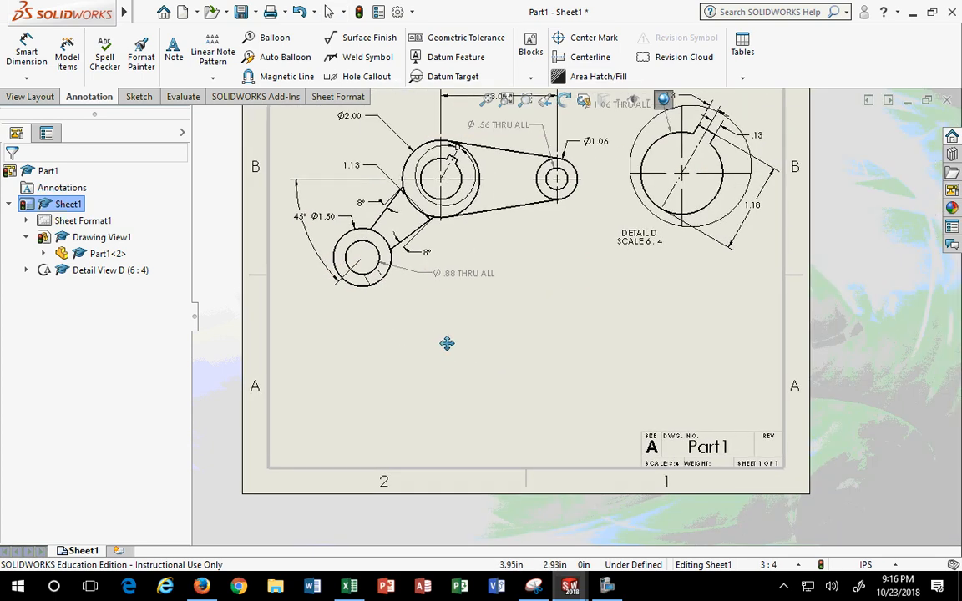
left_click(37, 97)
left_click(177, 60)
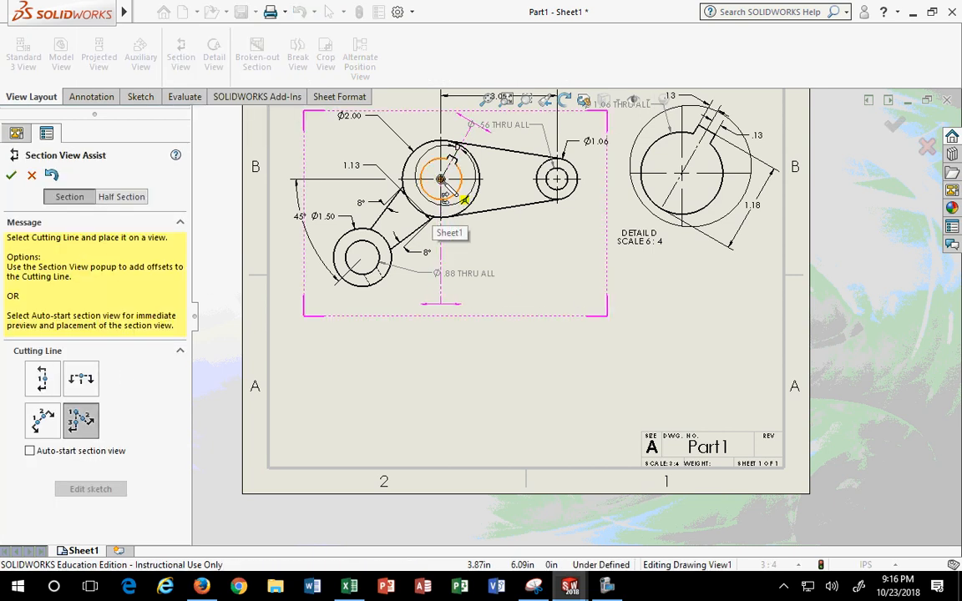
left_click(441, 179)
left_click(557, 178)
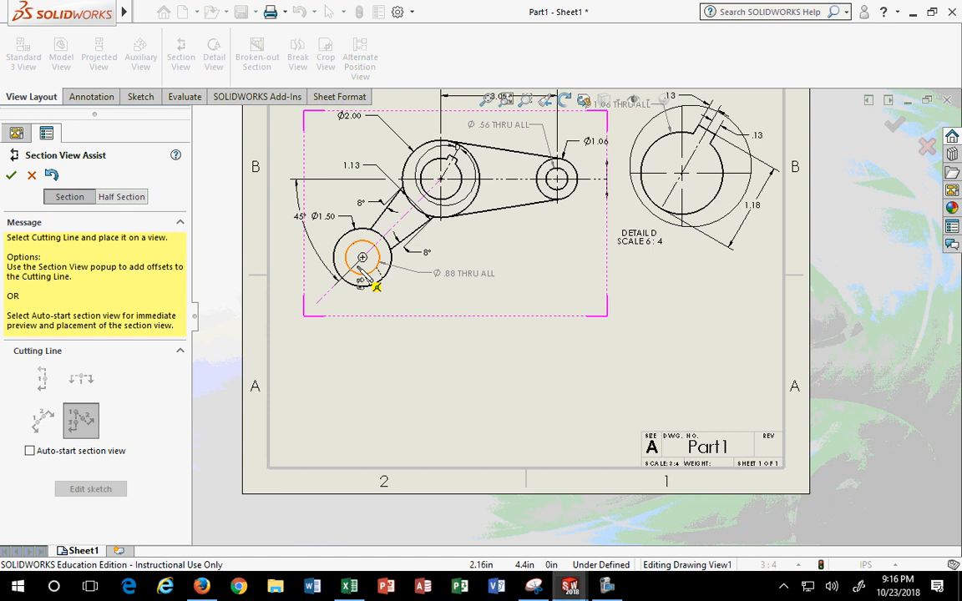
left_click(362, 256)
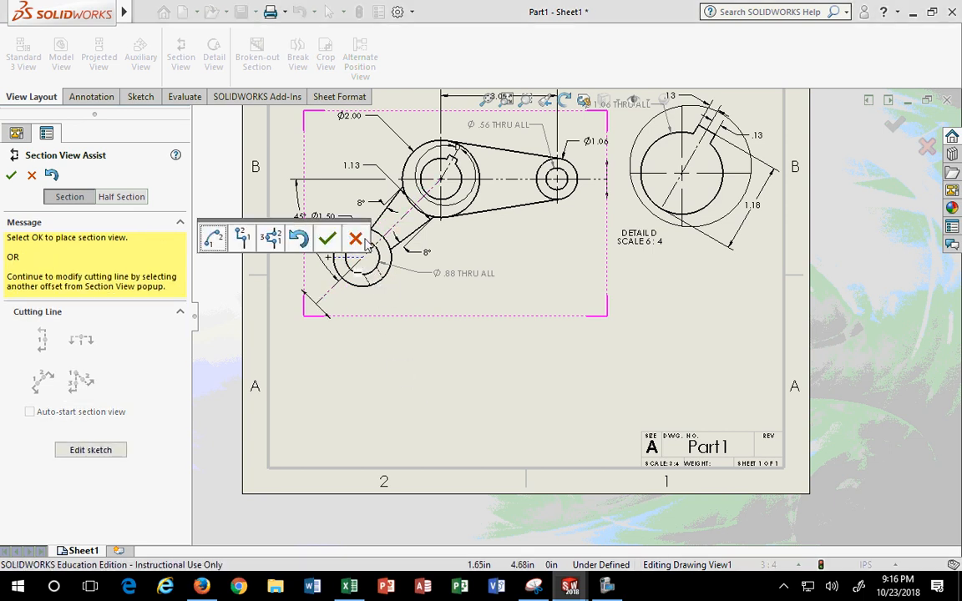
Accept the cutting line and place Section E-E directly below the main view.
left_click(328, 240)
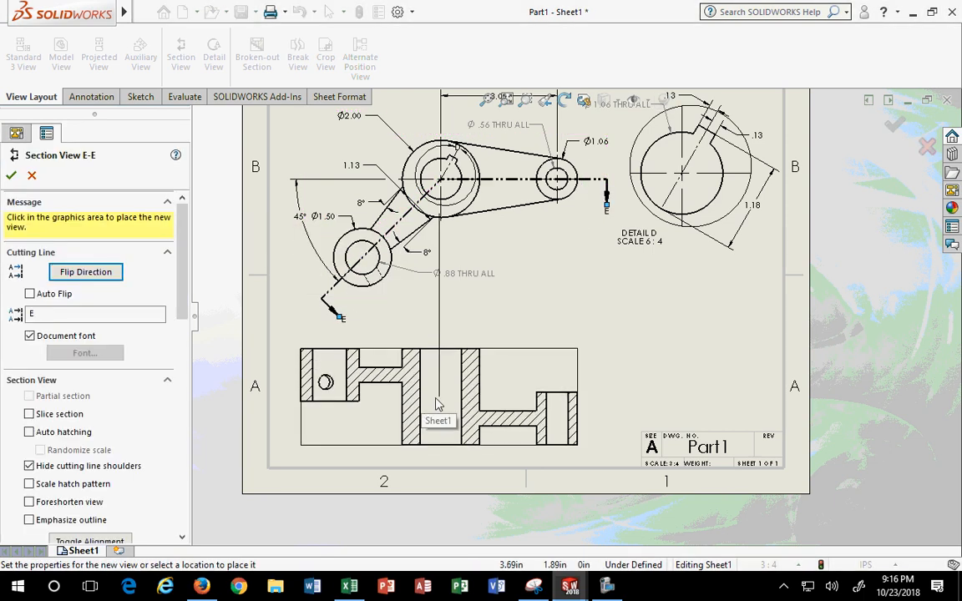
left_click(445, 401)
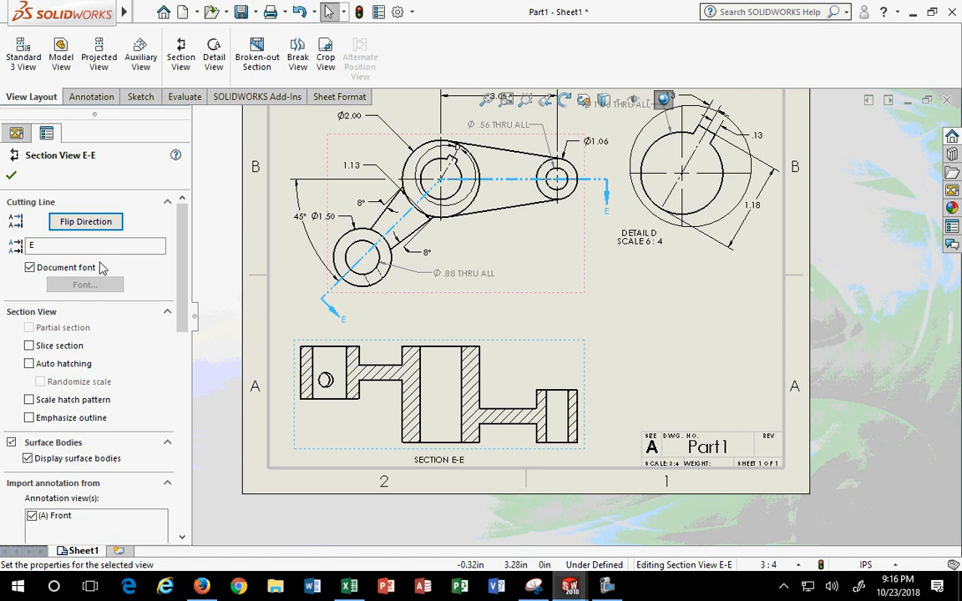
left_click(11, 175)
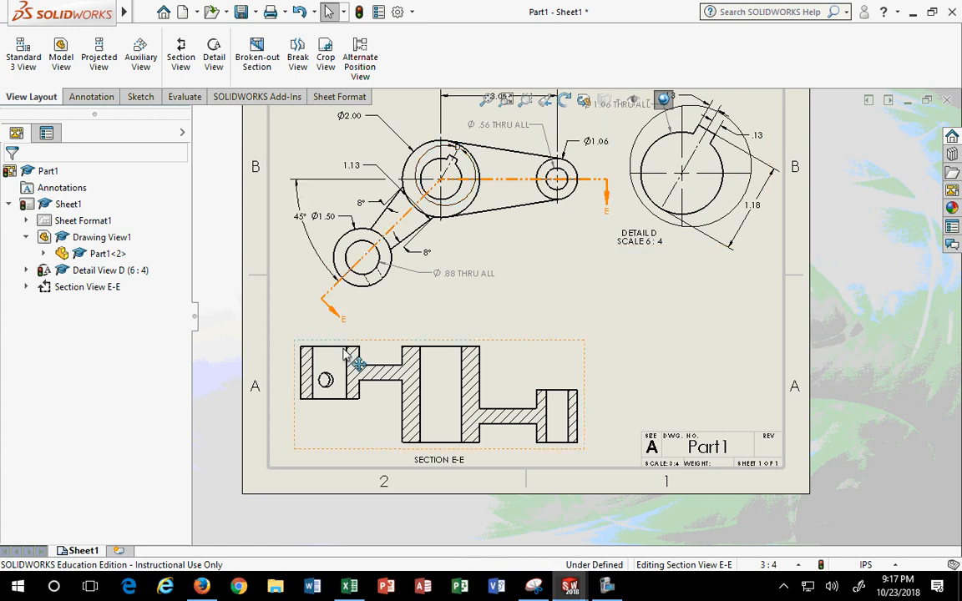
Insert the model height dimensions of the right and left bosses from their features in Section E-E.
scroll(323, 392, "down", 3)
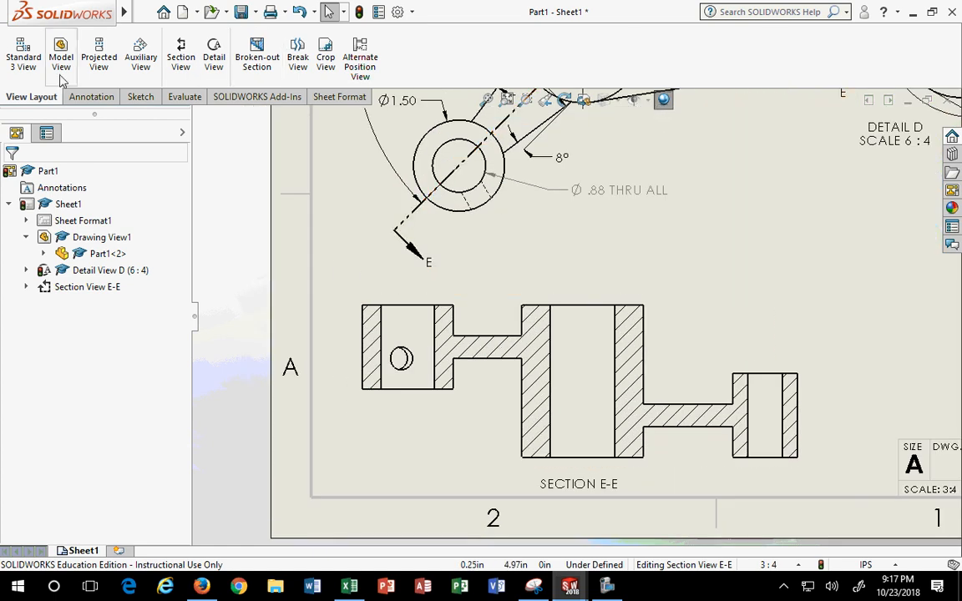
left_click(91, 97)
left_click(67, 57)
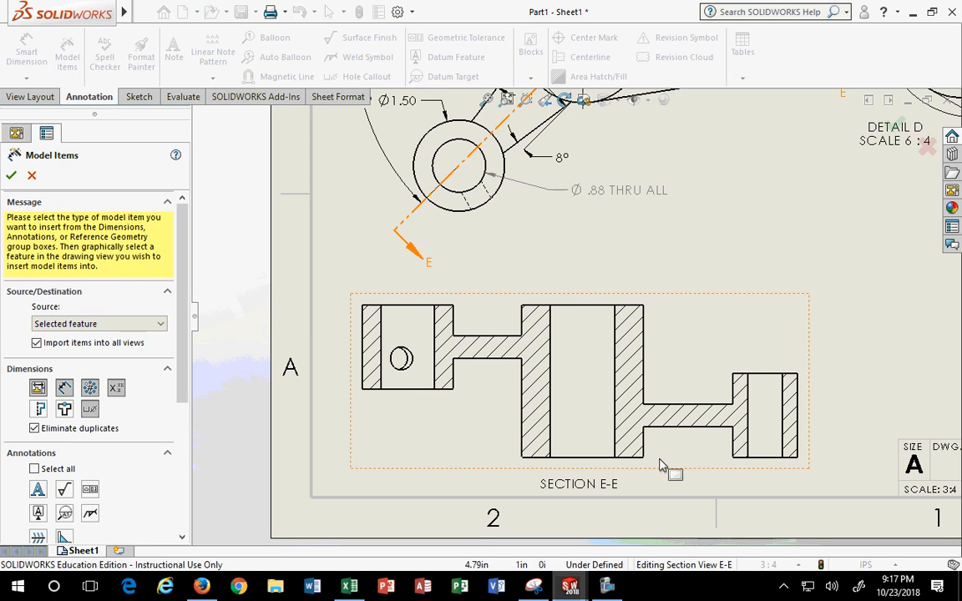
left_click(462, 447)
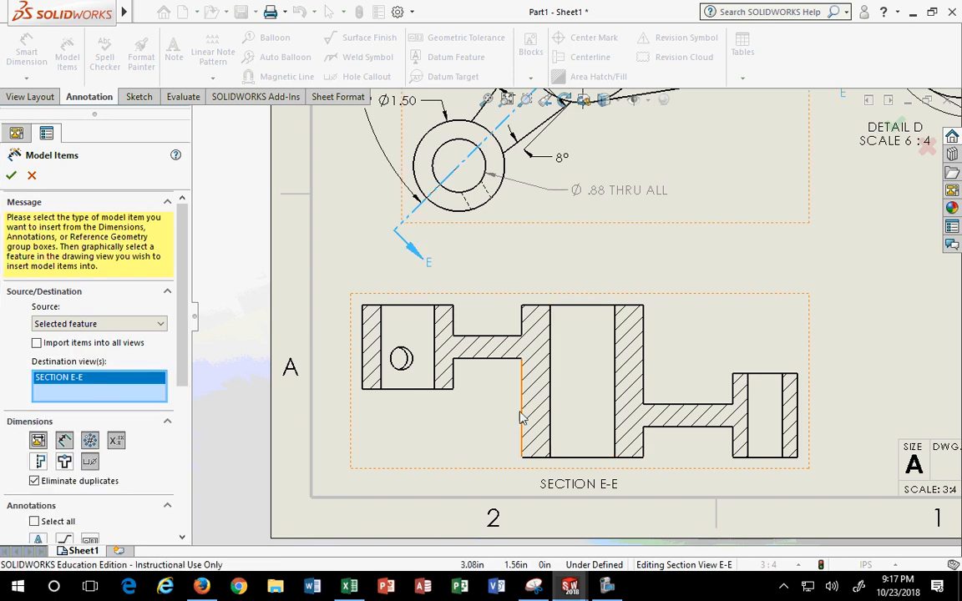
key("z")
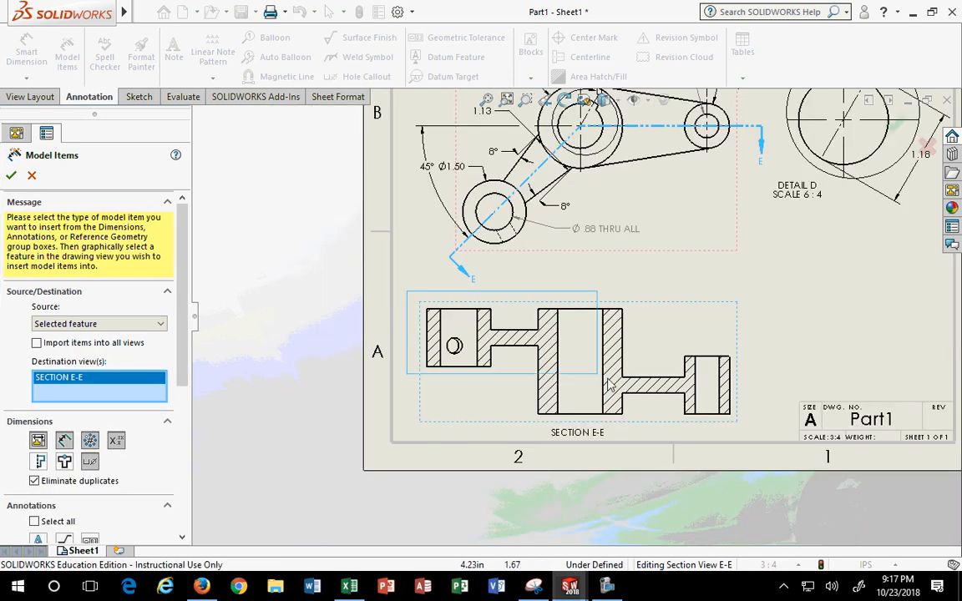
left_click(730, 393)
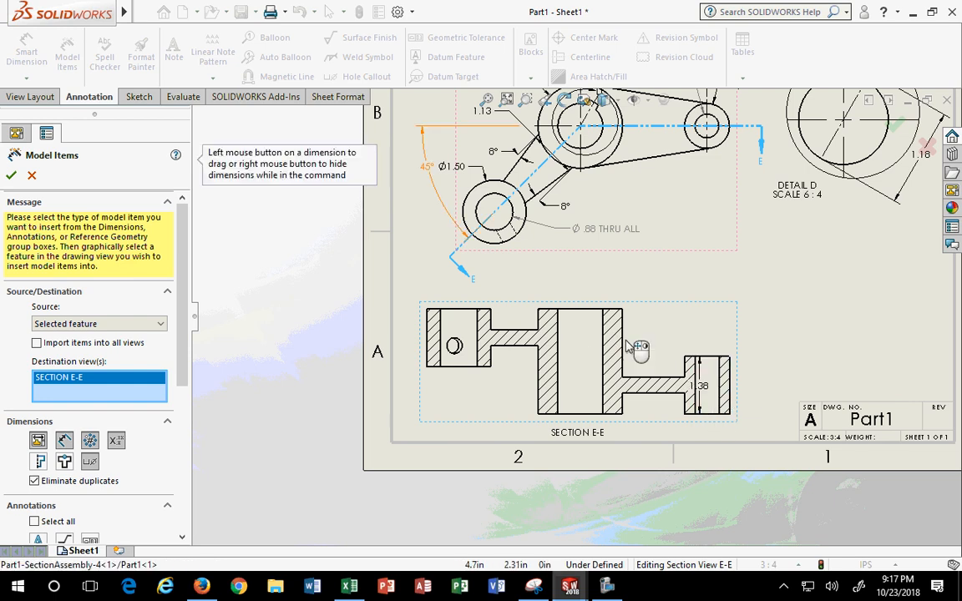
left_click(448, 322)
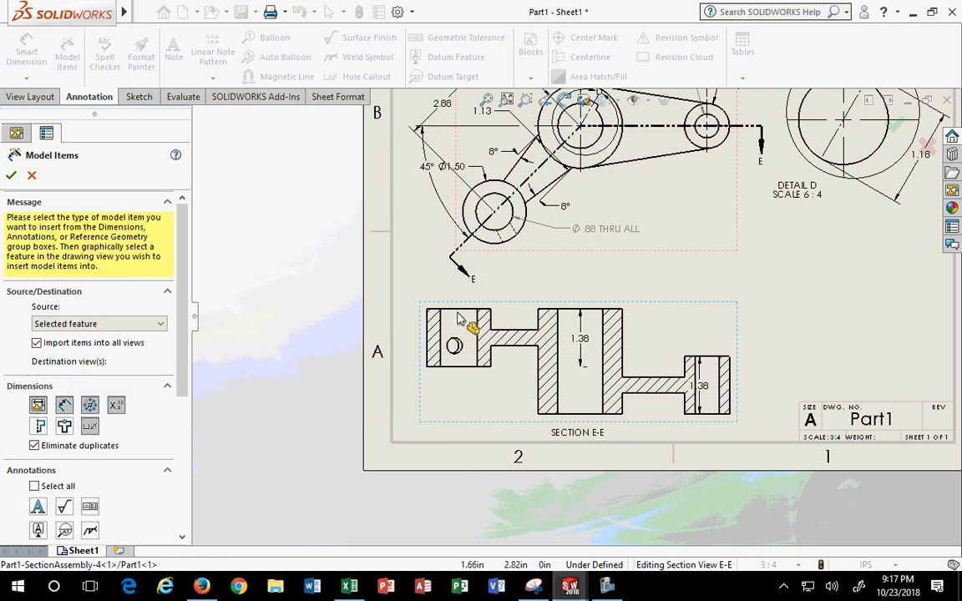
Insert the model dimensions for the two webs' thicknesses and offsets and the central boss height in Section E-E.
left_click(481, 334)
left_click(511, 329)
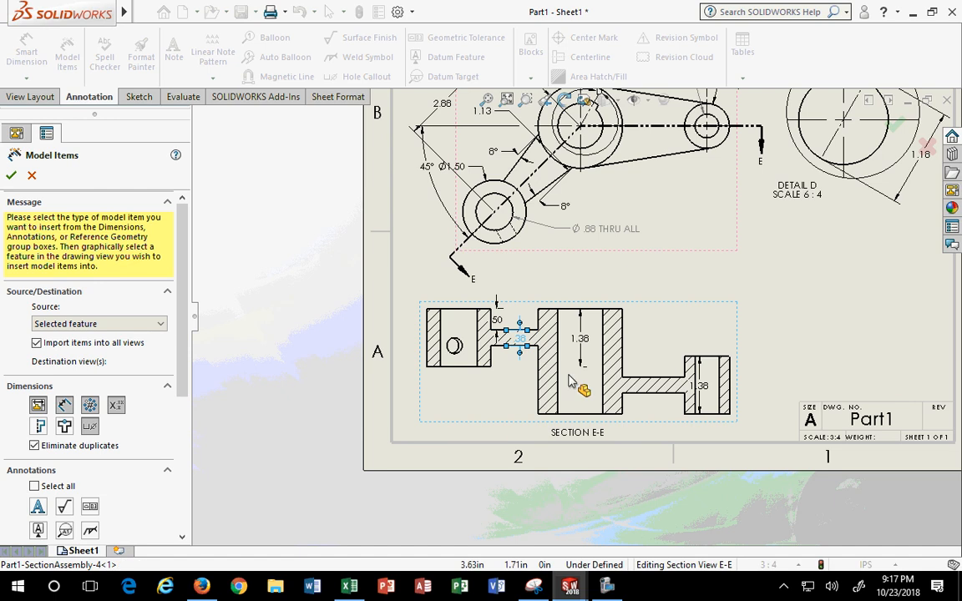
left_click(558, 384)
left_click(696, 399)
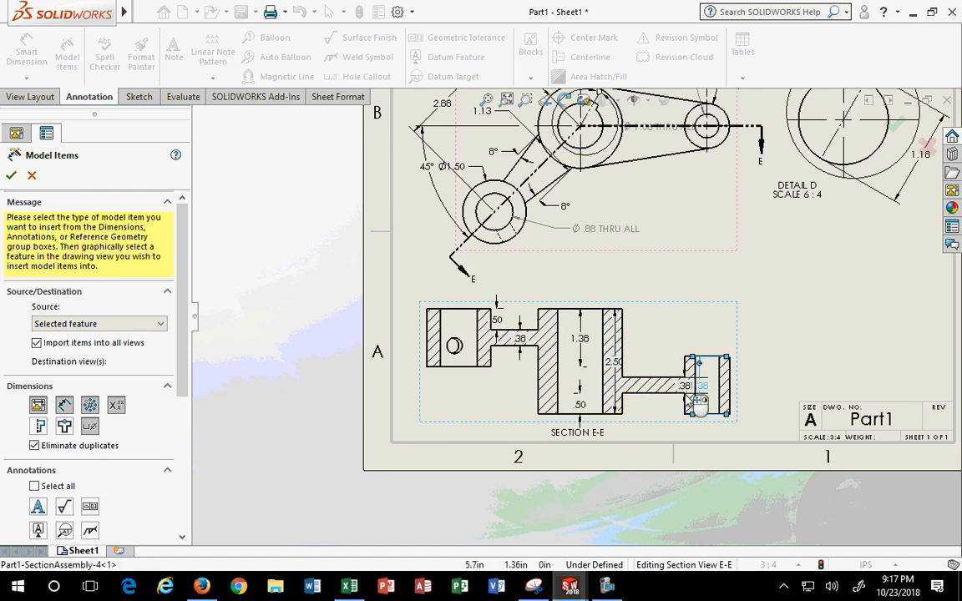
left_click(538, 384)
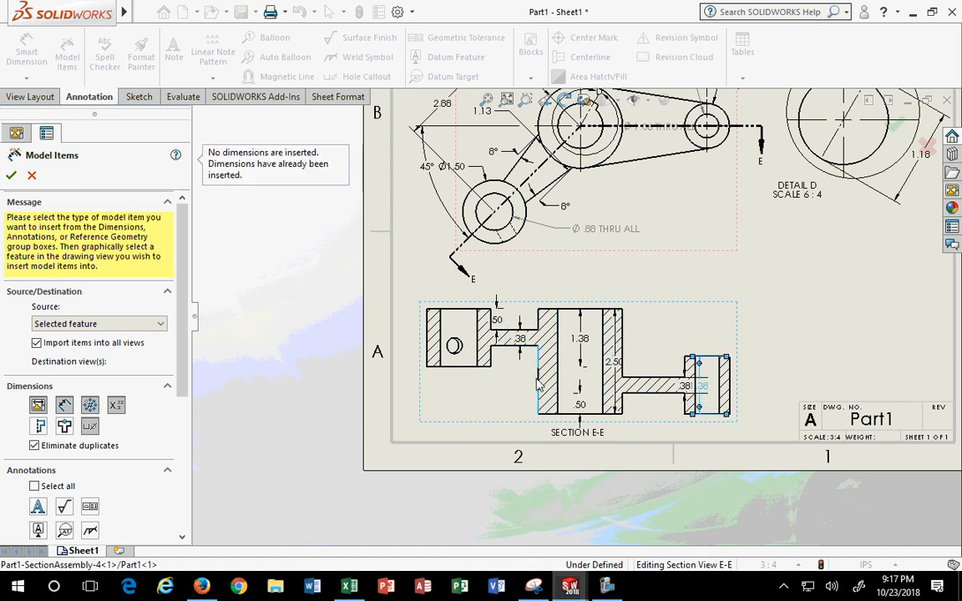
left_click(452, 346)
left_click(421, 340)
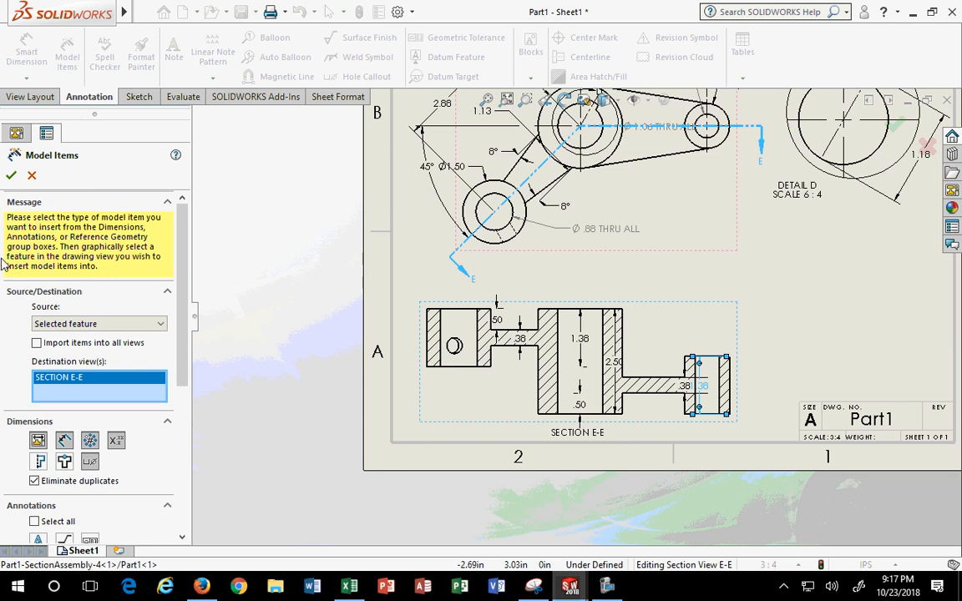
left_click(10, 176)
Move the 2.50 and 1.38 height dimensions outside the section view, to the right of the right boss.
scroll(609, 341, "down", 5)
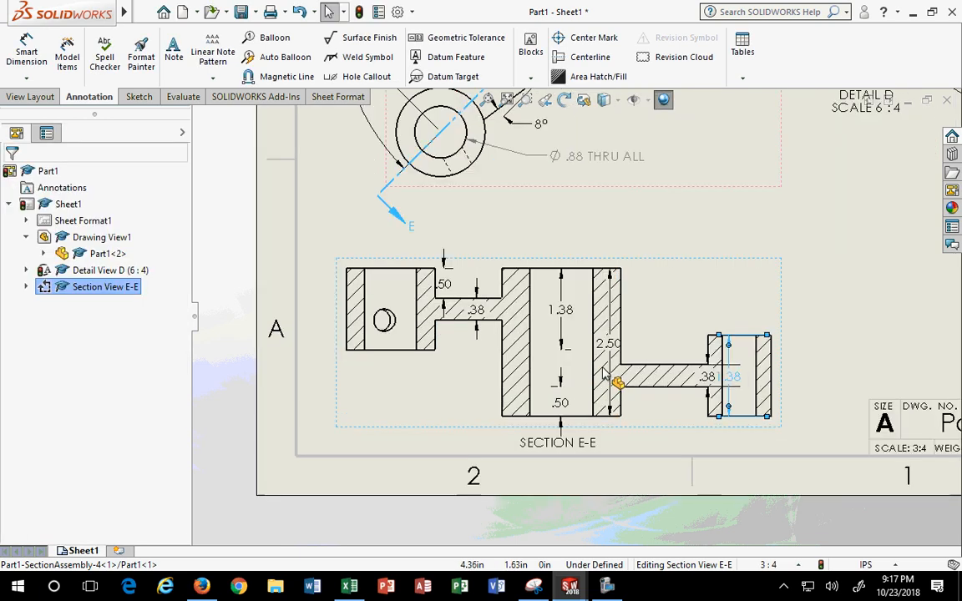
left_click_drag(609, 341, 910, 324)
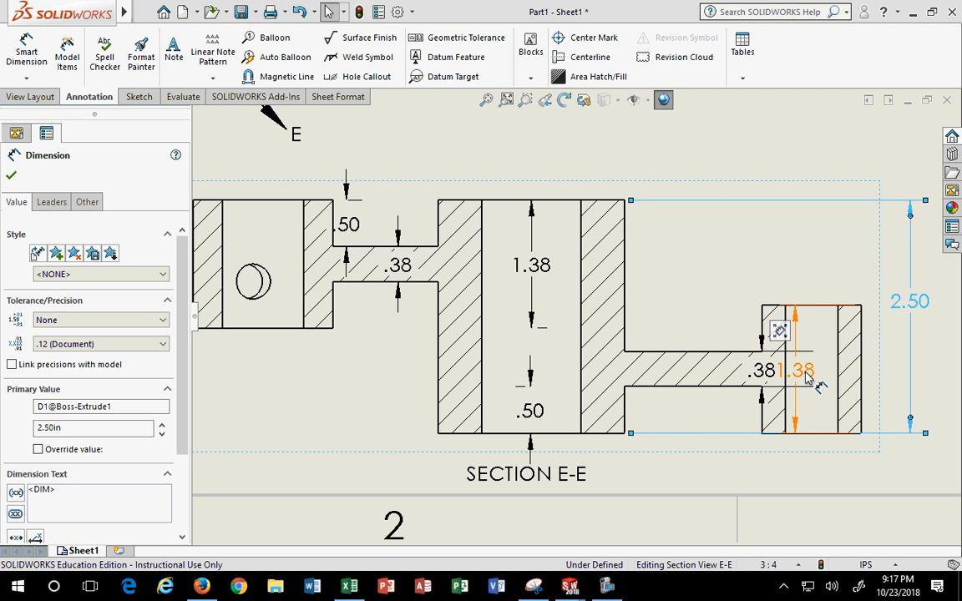
scroll(809, 378, "up", 2)
mouse_move(734, 357)
left_mouse_down()
mouse_move(869, 355)
mouse_move(817, 330)
mouse_move(873, 312)
left_mouse_up()
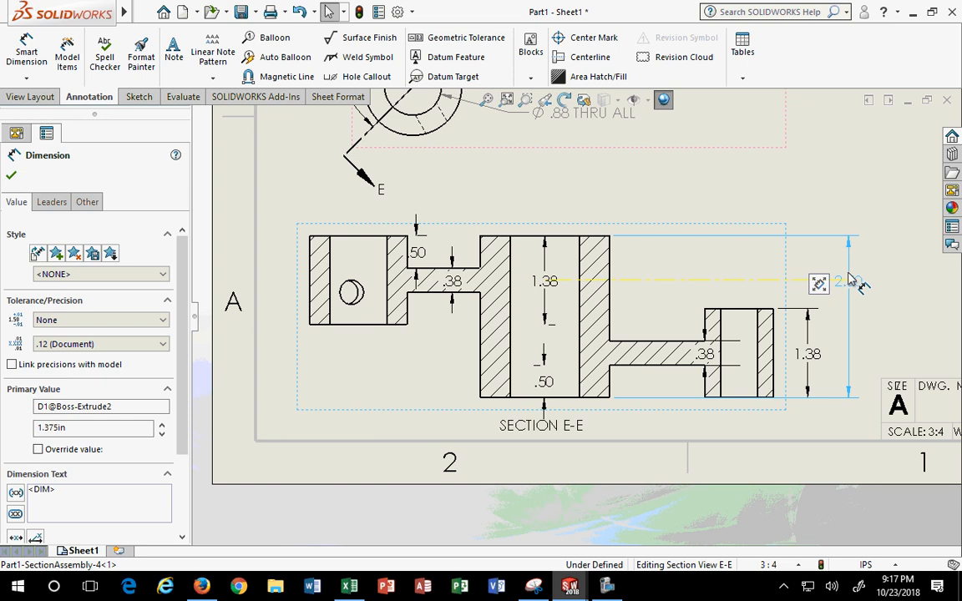
left_click(851, 281)
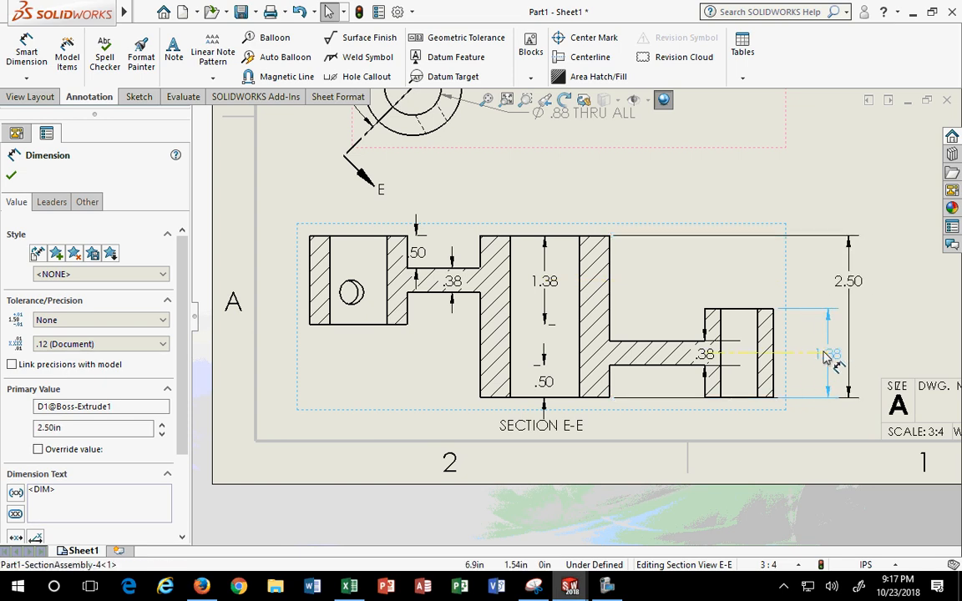
Move the right web's .38 dimension above the web and flip its text to the right of the leader.
left_click_drag(826, 356, 672, 355)
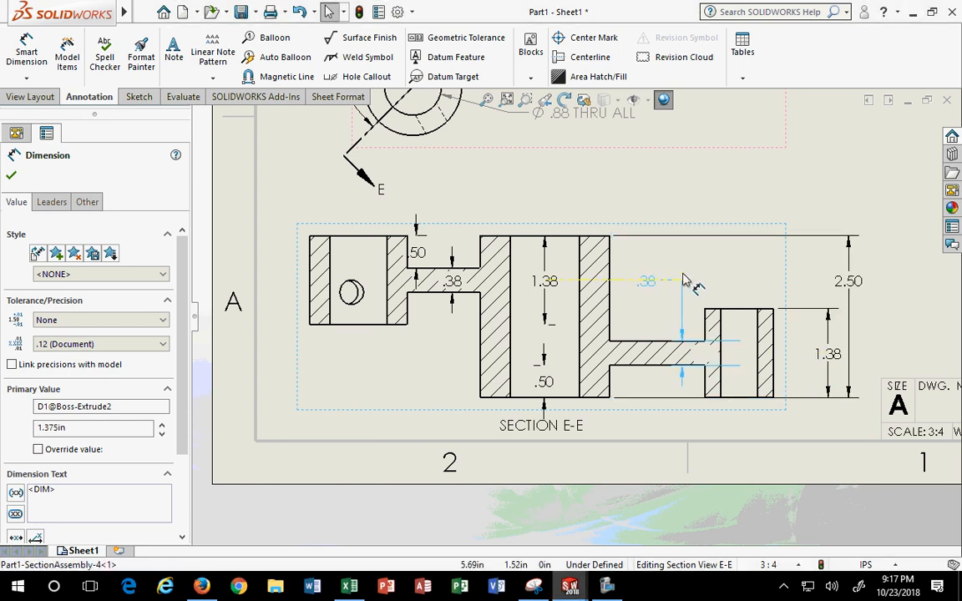
left_click(648, 276)
scroll(591, 331, "up", 2)
scroll(686, 337, "down", 4)
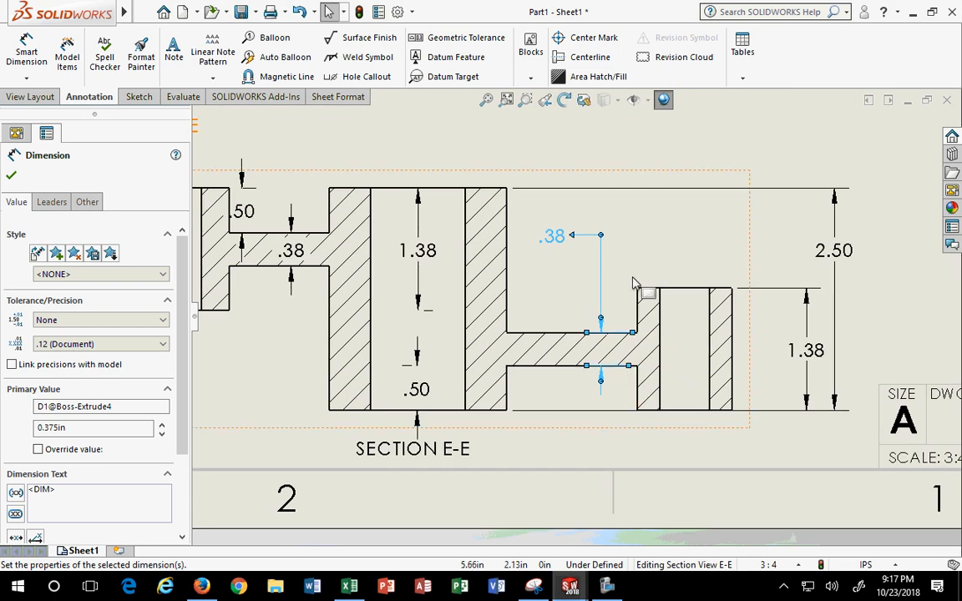
scroll(635, 283, "up", 1)
scroll(569, 282, "down", 2)
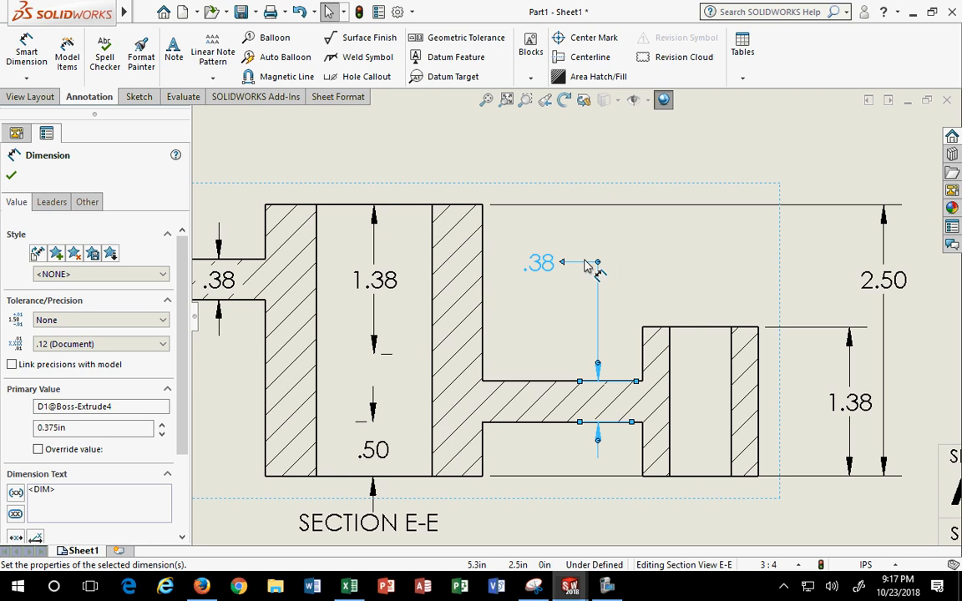
left_click(599, 263)
left_click(599, 263)
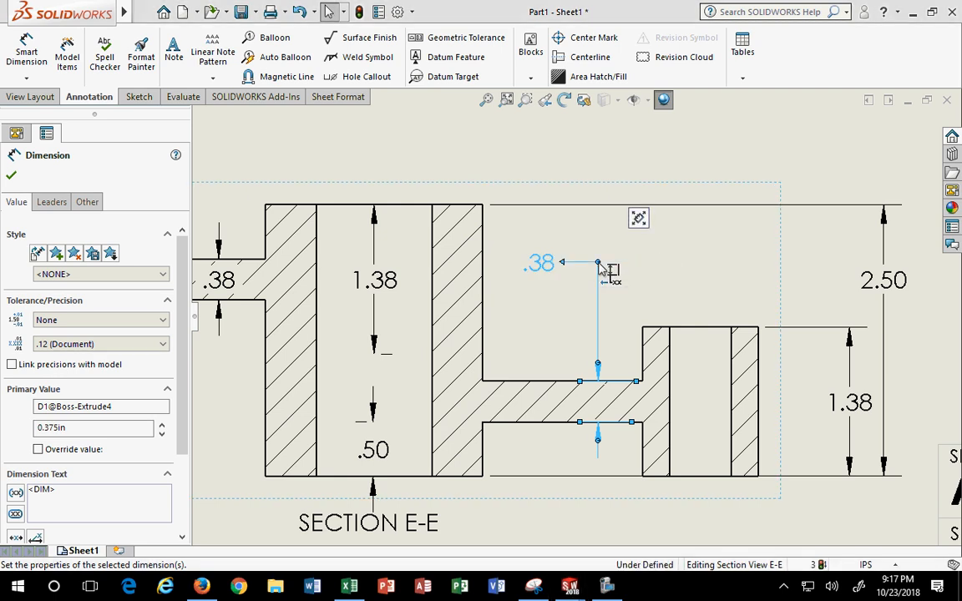
left_click(599, 263)
left_click(599, 263)
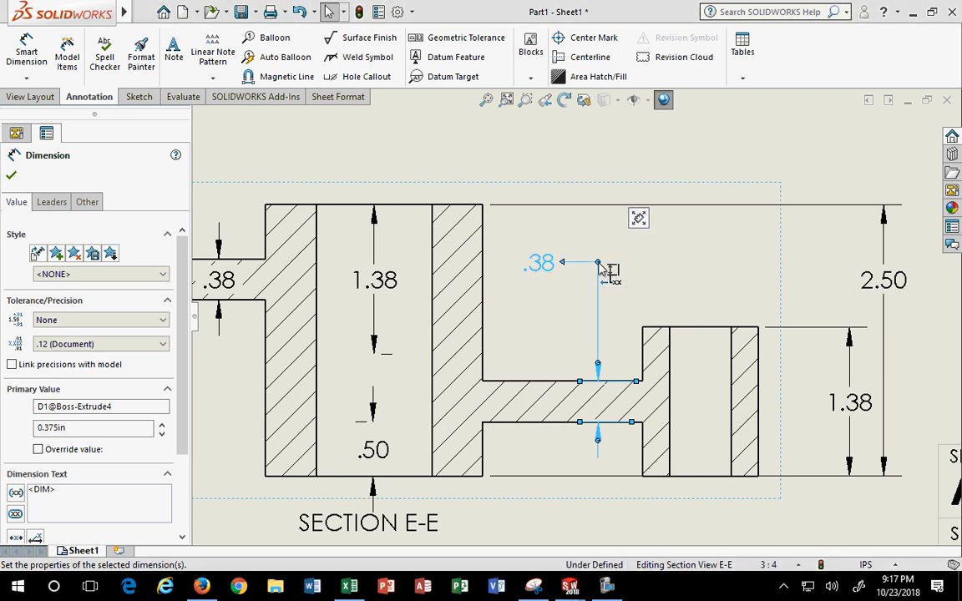
left_click(598, 263)
scroll(605, 400, "up", 2)
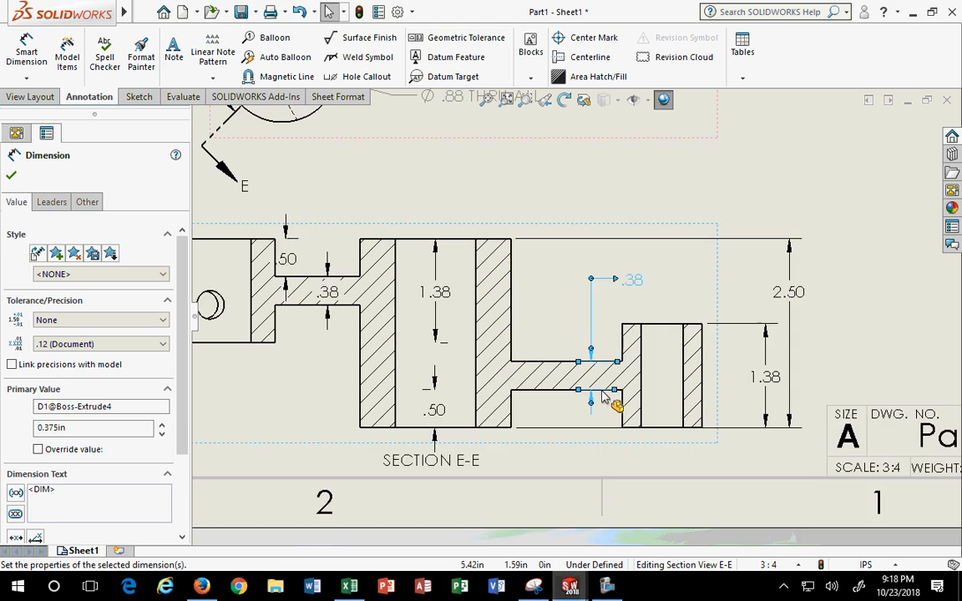
Move the 1.38 dimension from the central boss to the left of the left boss and shorten its lower extension line.
left_click_drag(448, 297, 651, 293)
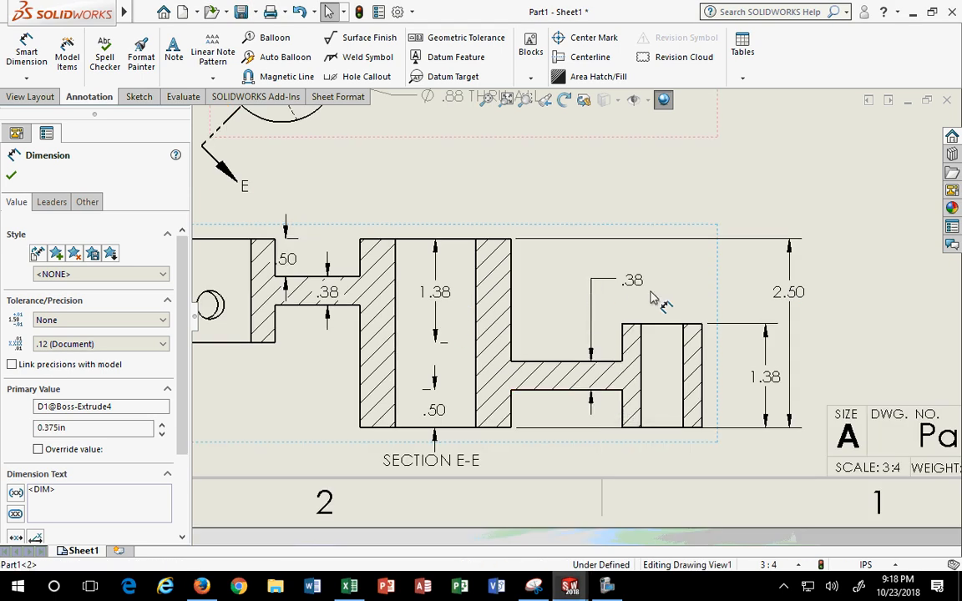
mouse_move(431, 290)
left_mouse_down()
mouse_move(605, 306)
mouse_move(408, 296)
mouse_move(441, 301)
left_mouse_up()
scroll(492, 321, "up", 3)
scroll(560, 311, "down", 2)
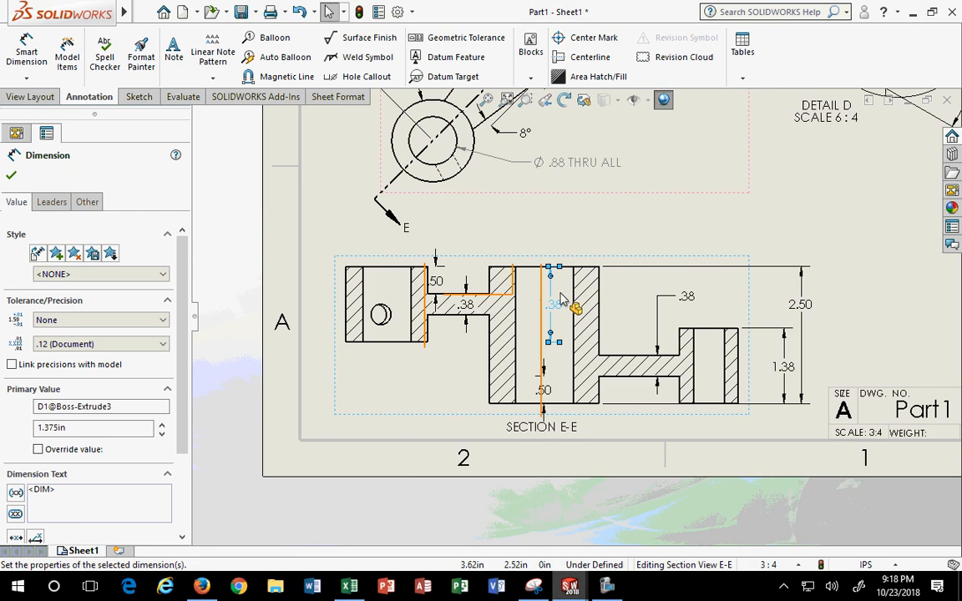
left_click_drag(573, 309, 313, 309)
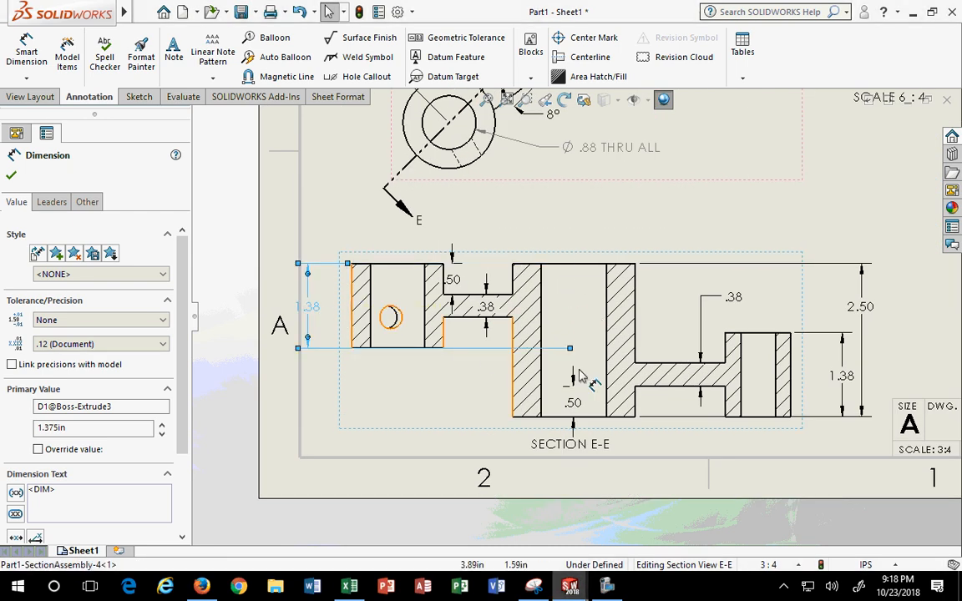
mouse_move(570, 348)
left_mouse_down()
mouse_move(352, 352)
mouse_move(396, 302)
mouse_move(390, 288)
mouse_move(388, 296)
left_mouse_up()
left_click(383, 386)
scroll(386, 332, "down", 3)
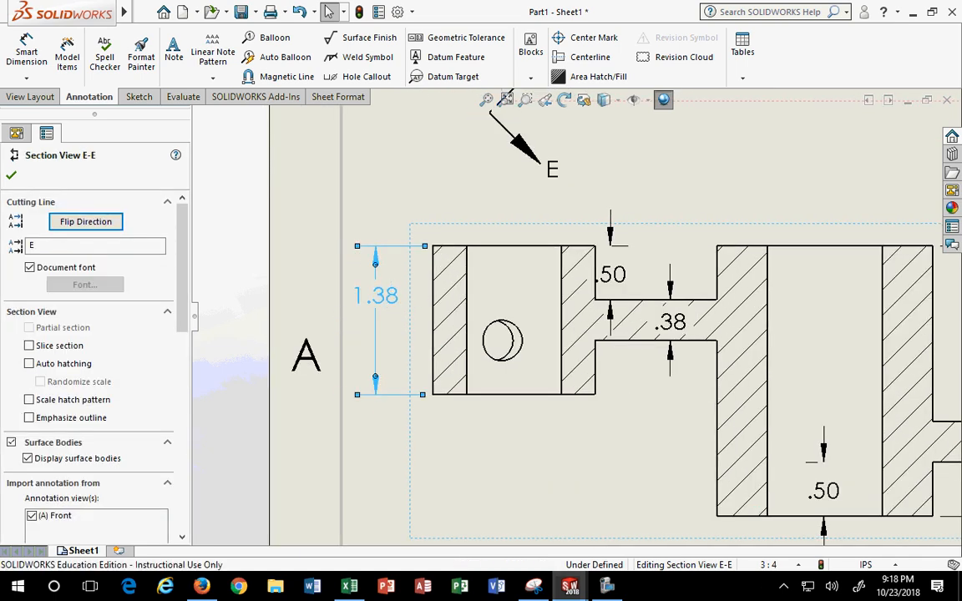
Place the left web's .50 dimension above the section and its .38 dimension below the web, with the .38 text left of its leader.
left_click_drag(615, 274, 668, 190)
left_click_drag(666, 292, 654, 451)
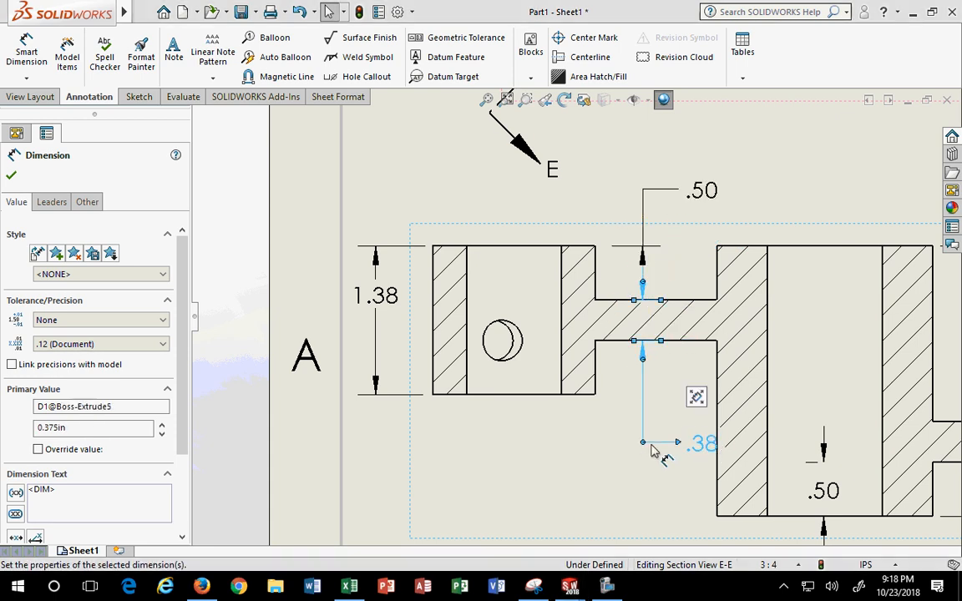
left_click(643, 443)
left_click(651, 468)
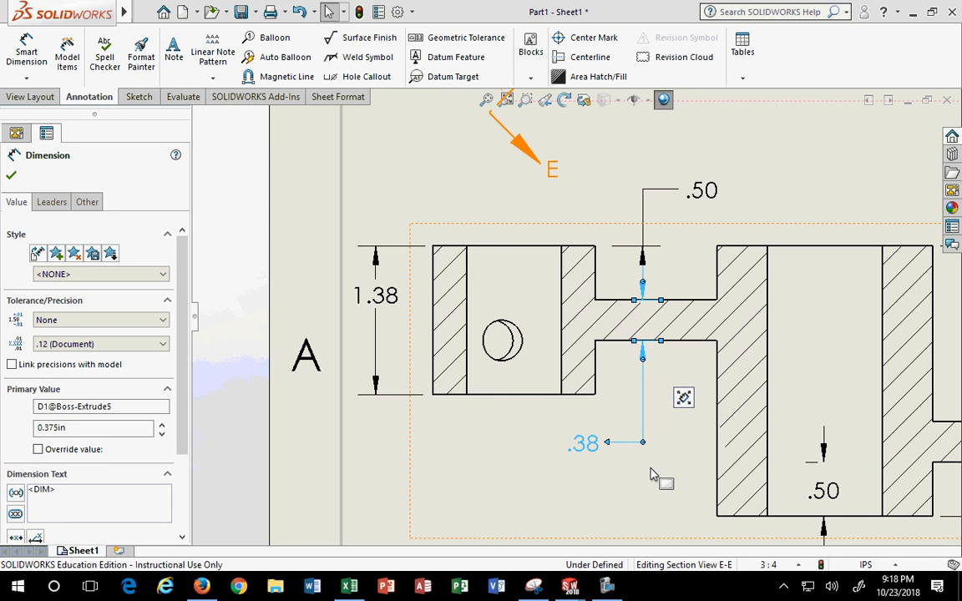
Shorten both extension lines of the right web's .50 dimension so they start at the central boss's right edge.
scroll(653, 461, "up", 1)
left_click(782, 191)
scroll(782, 197, "down", 1)
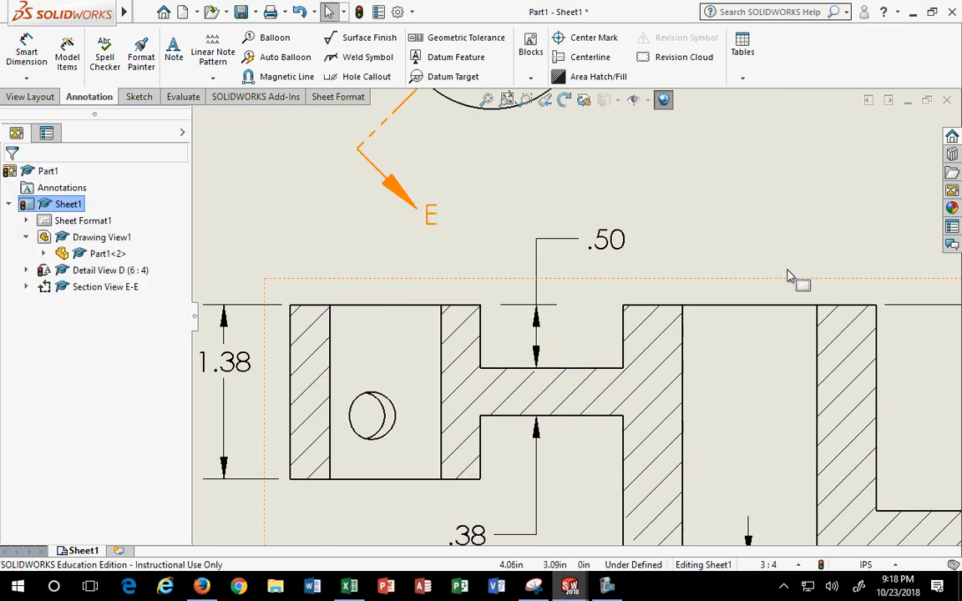
scroll(718, 252, "up", 2)
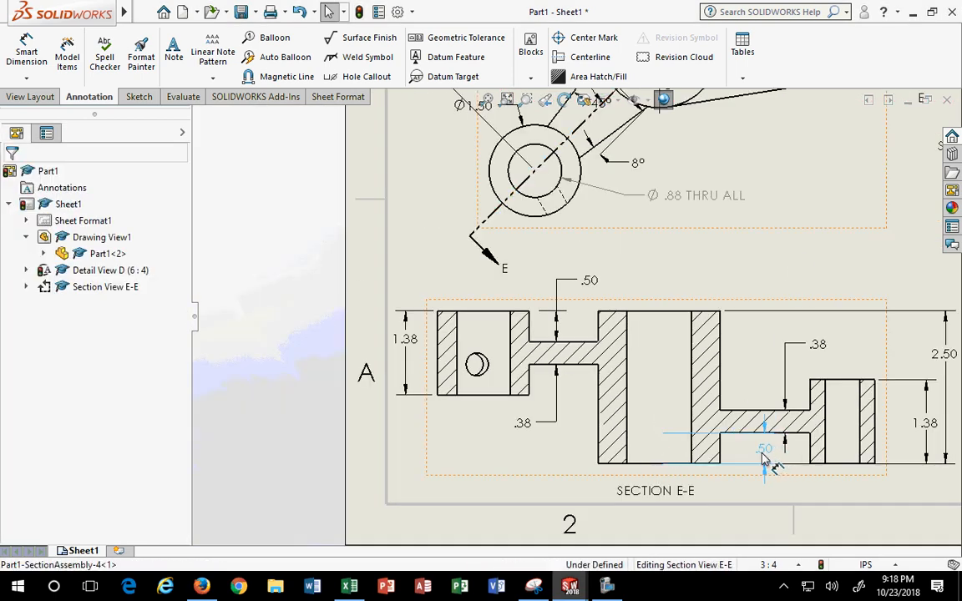
left_click(762, 458)
scroll(660, 426, "down", 2)
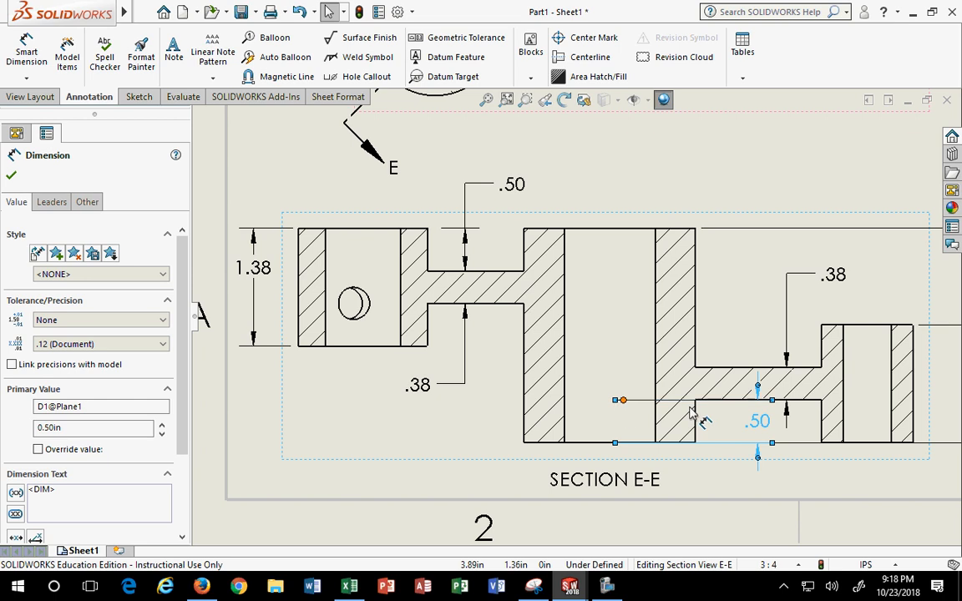
left_click_drag(700, 407, 648, 459)
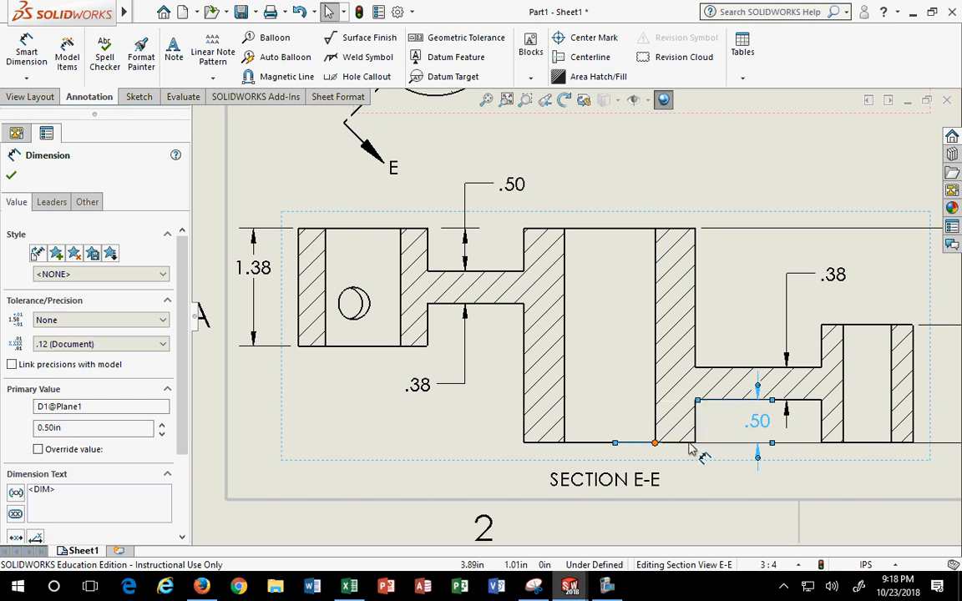
left_click_drag(704, 443, 707, 445)
scroll(728, 456, "up", 1)
scroll(705, 406, "down", 3)
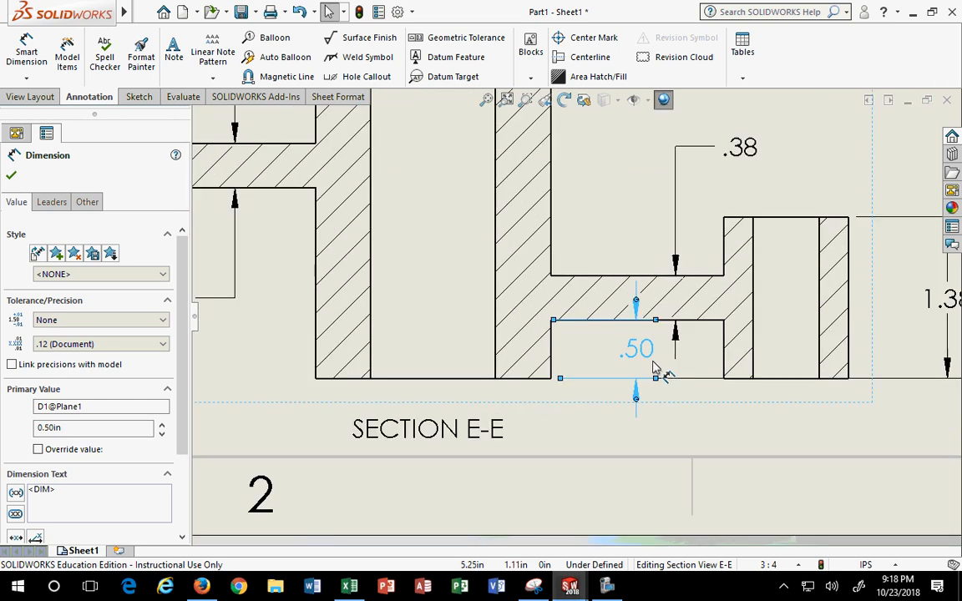
Move the right web's .50 dimension below the section, aligned with the .38 dimension, and flip its text to the left of the leader.
mouse_move(646, 352)
left_mouse_down()
mouse_move(648, 437)
mouse_move(696, 420)
left_mouse_up()
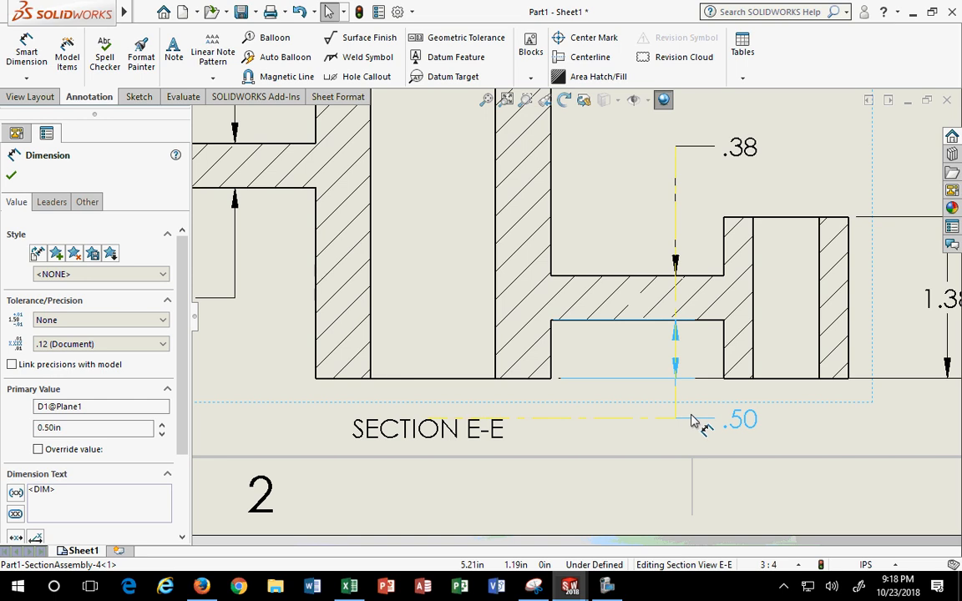
left_click(675, 421)
key("z")
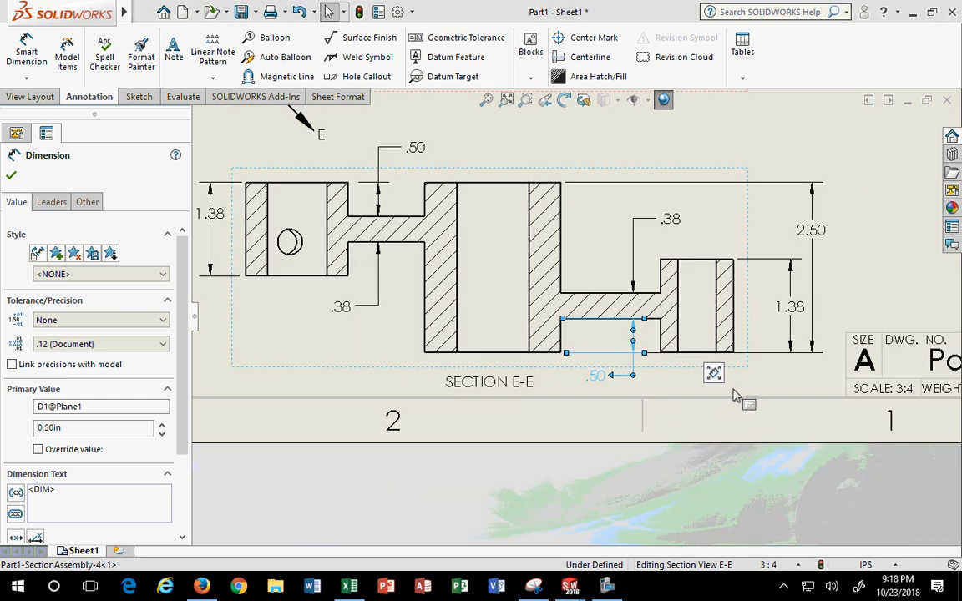
left_click(679, 423)
scroll(618, 438, "up", 3)
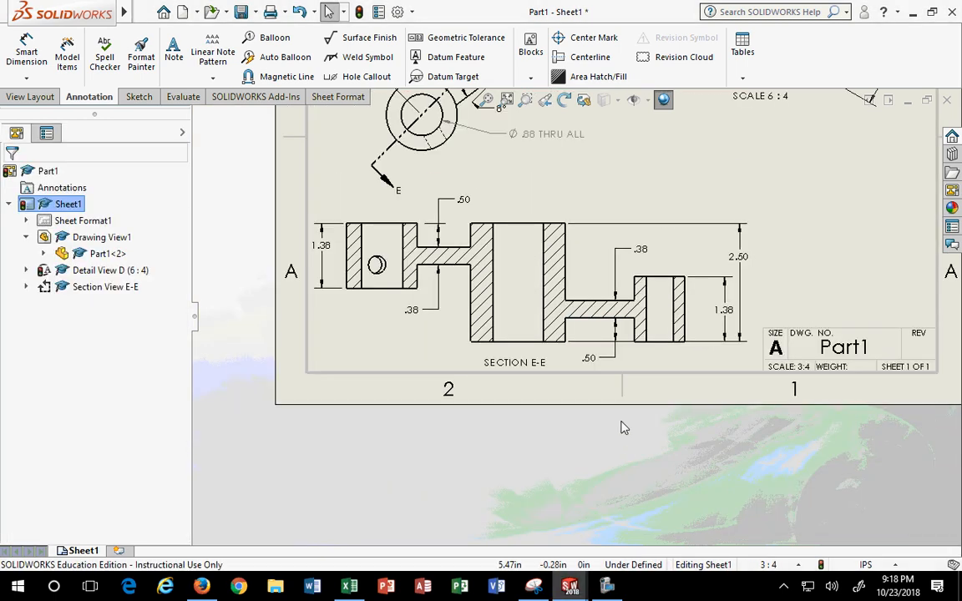
Shorten the 2.50 dimension's lower extension line so it starts at the right boss's outer edge.
scroll(623, 423, "down", 8)
left_click(549, 333)
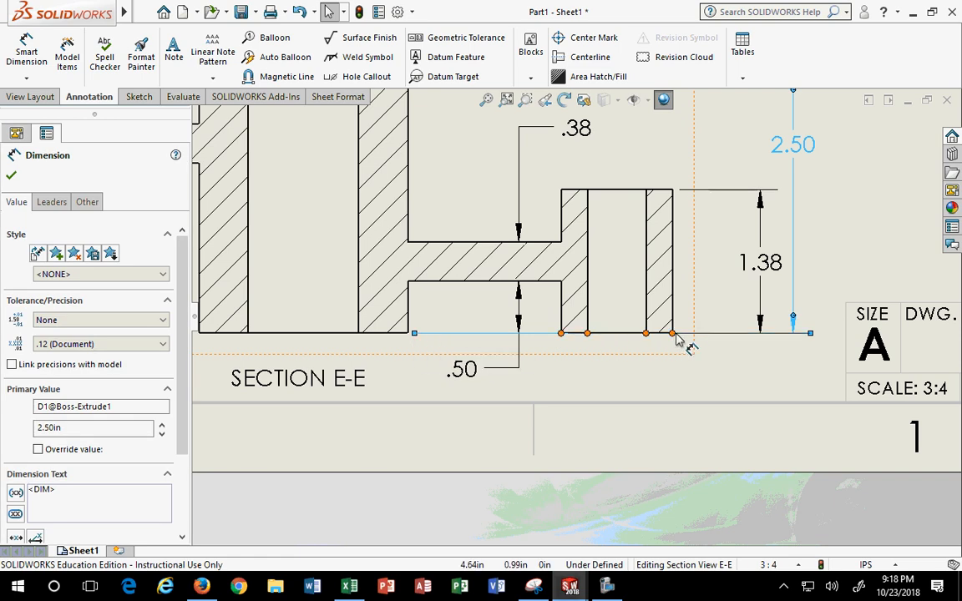
left_click_drag(676, 339, 674, 334)
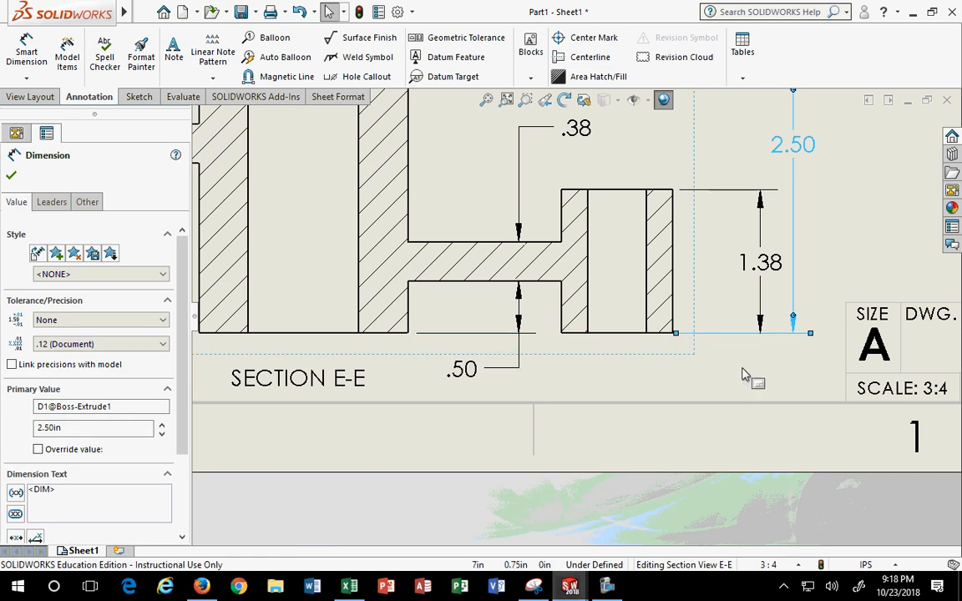
left_click(793, 375)
left_click(759, 266)
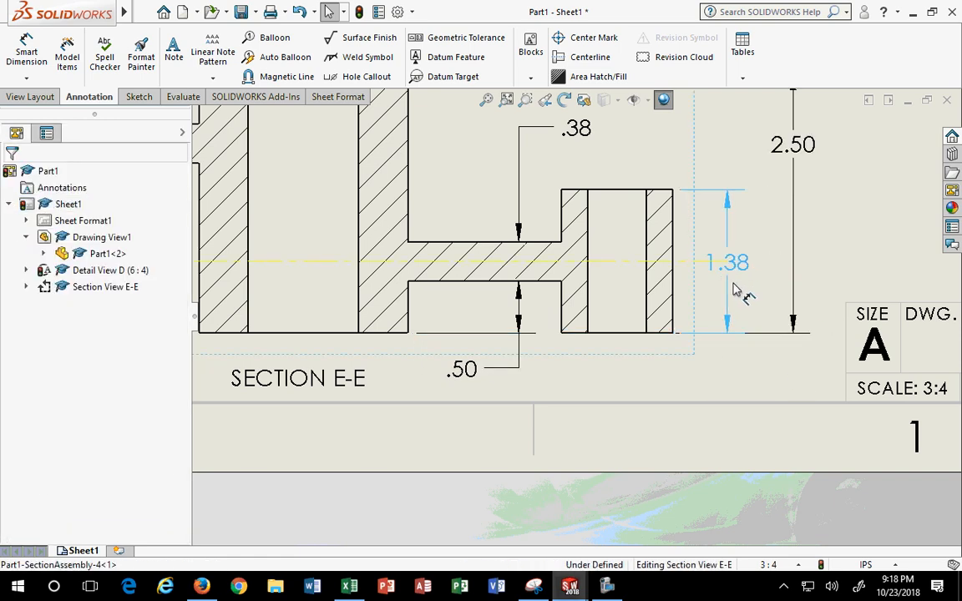
left_click(790, 328)
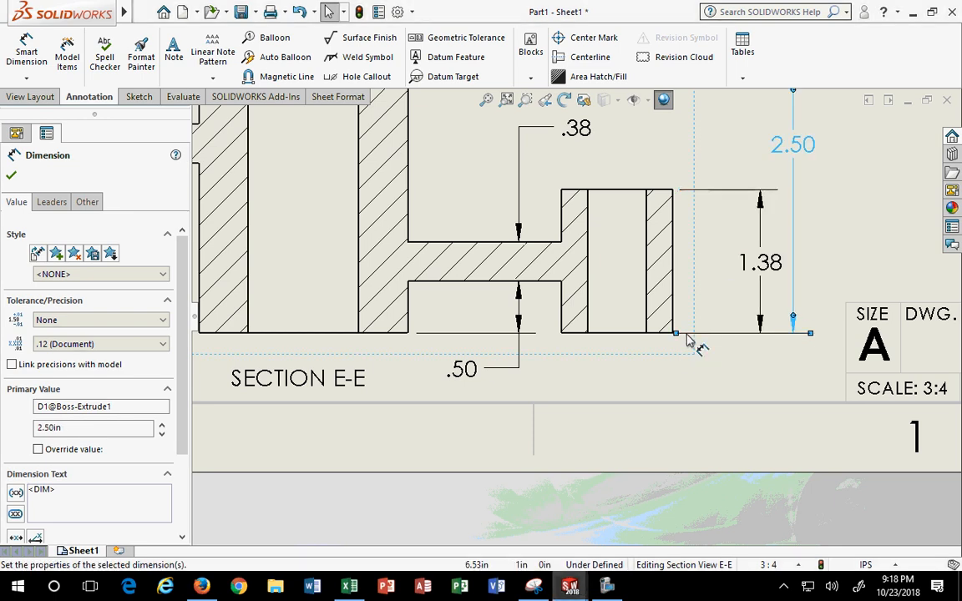
left_click(785, 375)
Move the 1.38 and 2.50 height dimensions closer to the right boss of the section view.
scroll(749, 360, "up", 2)
left_click_drag(716, 277, 681, 272)
left_click_drag(725, 197, 705, 198)
left_click(739, 243)
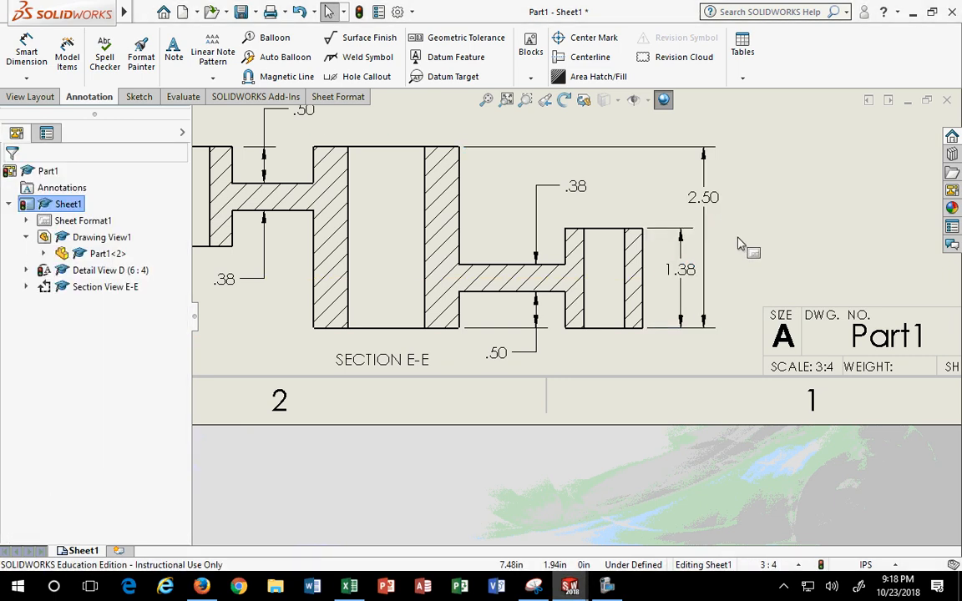
Move the central boss's Ø1.06 THRU ALL callout in the front view below the right arm.
scroll(616, 296, "up", 2)
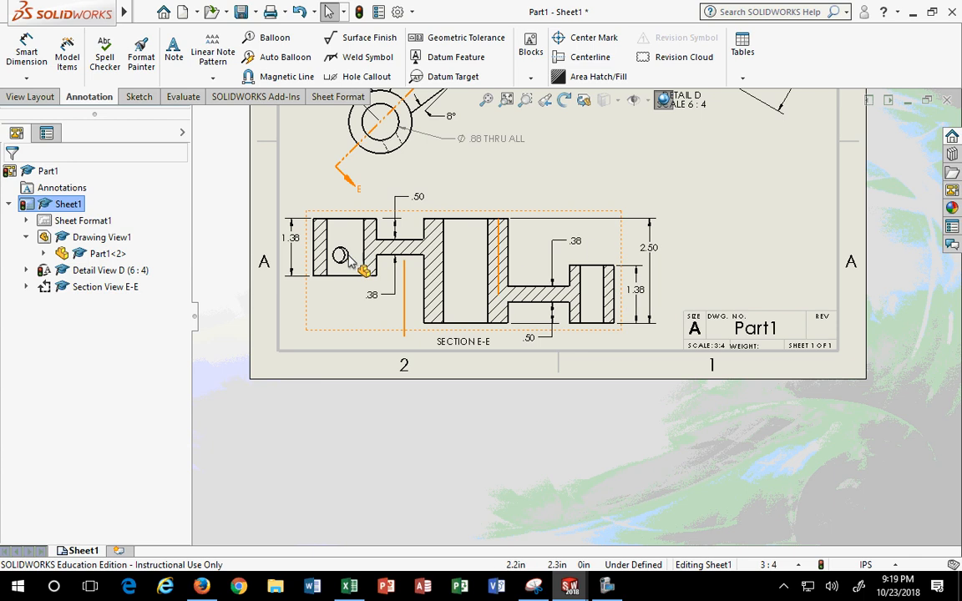
scroll(351, 261, "down", 2)
scroll(318, 251, "up", 3)
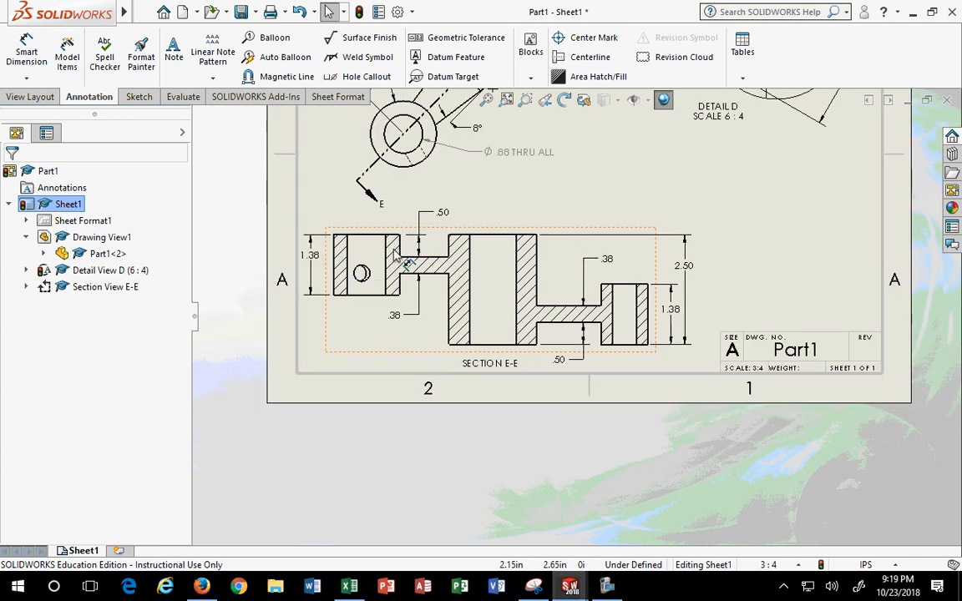
mouse_move(561, 214)
middle_mouse_down()
mouse_move(533, 307)
mouse_move(573, 309)
middle_mouse_up()
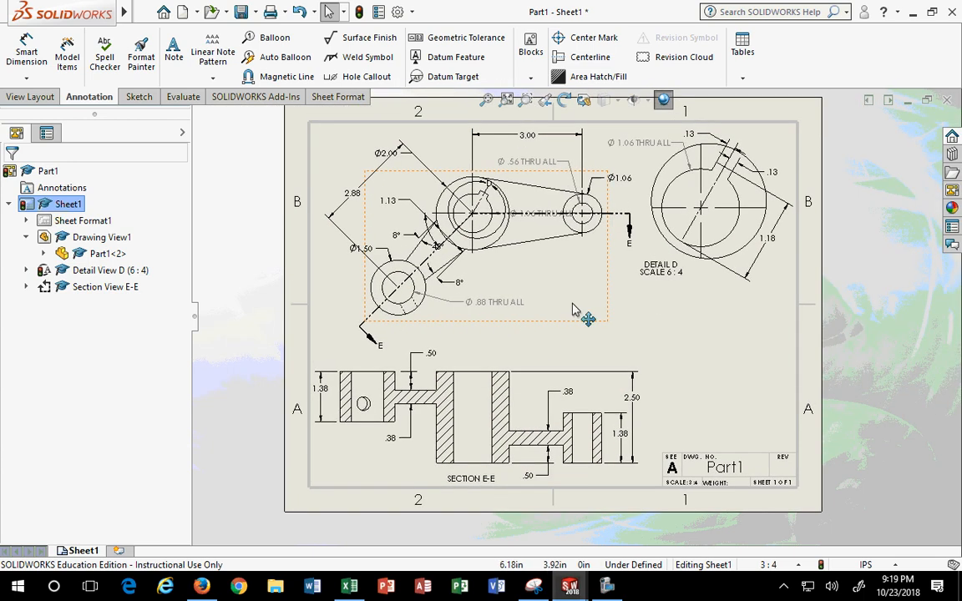
left_click_drag(557, 214, 574, 288)
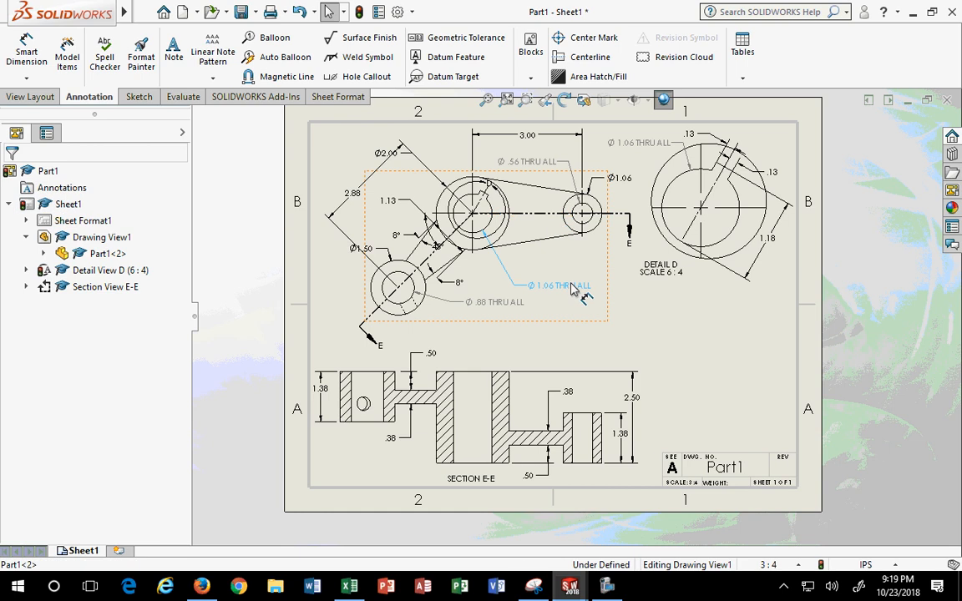
left_click(640, 302)
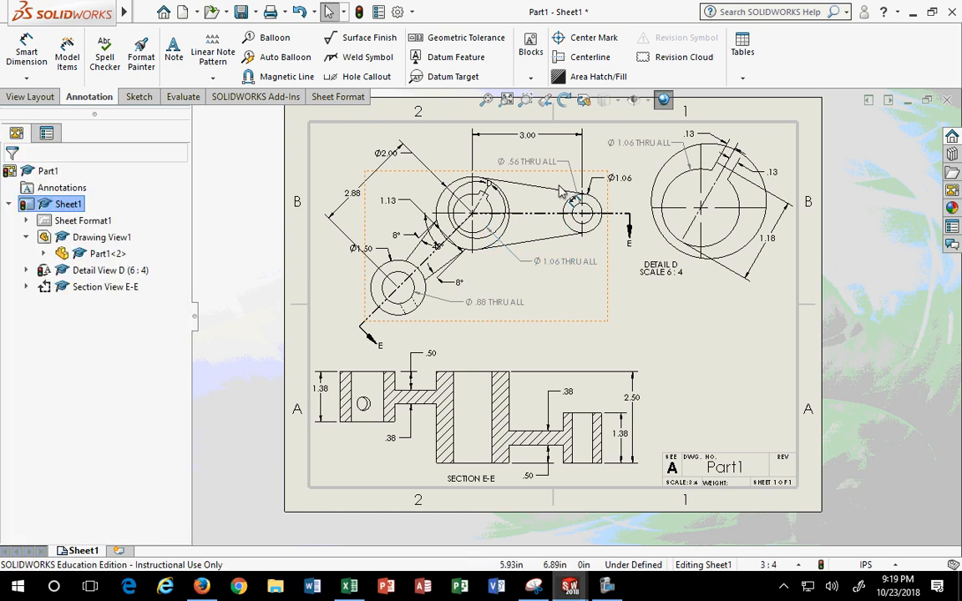
Delete the duplicate Ø1.06 THRU ALL callout from Detail D.
left_click(628, 147)
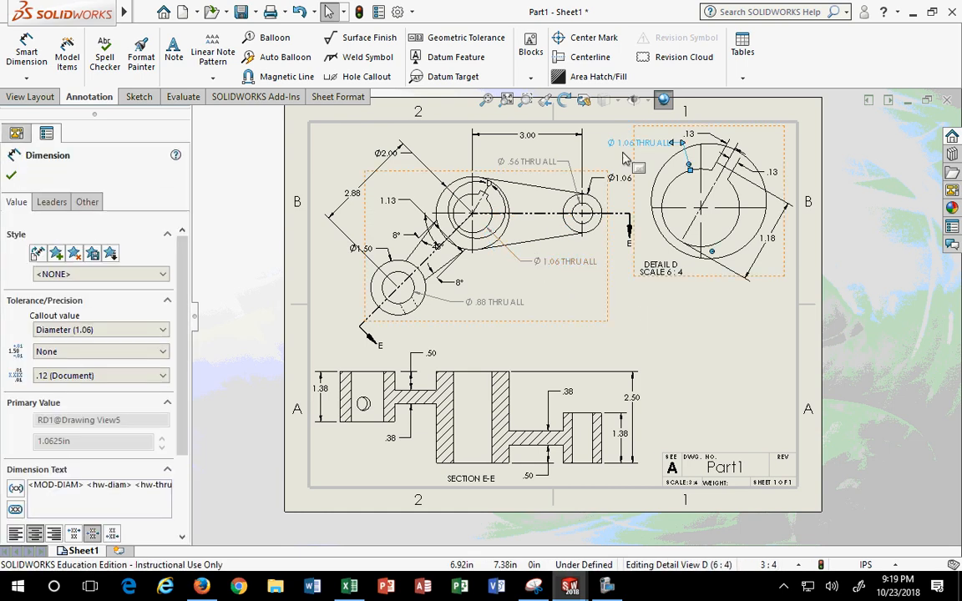
key("Delete")
scroll(636, 289, "up", 3)
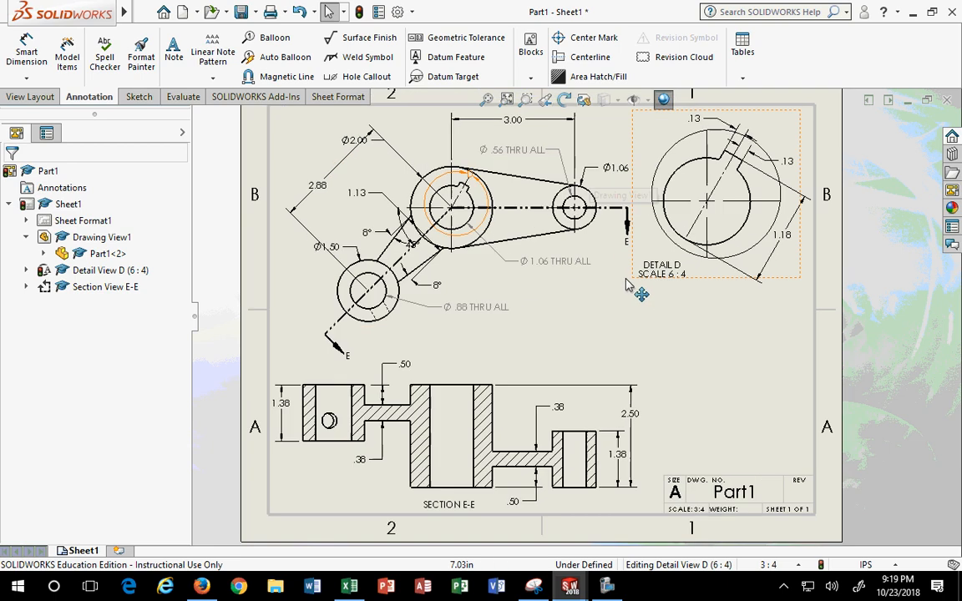
Move Detail D down the sheet to the space above the title block.
left_click(640, 292)
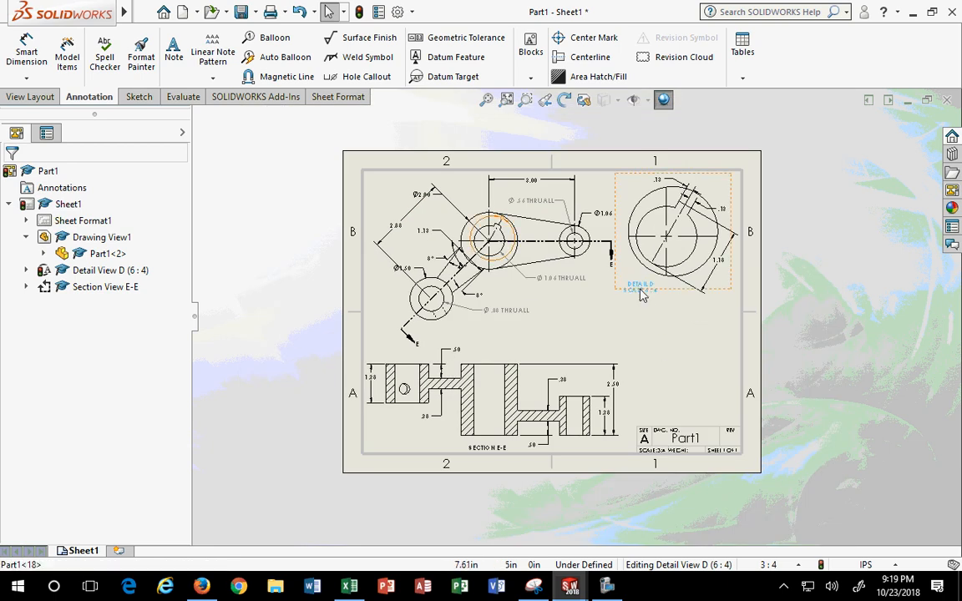
left_click_drag(617, 287, 606, 368)
left_click(643, 415)
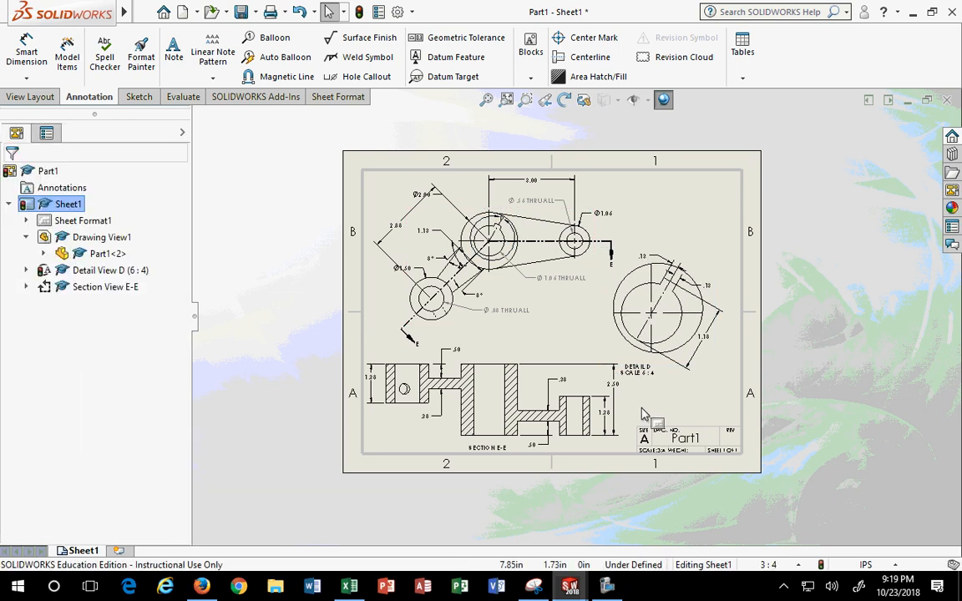
left_click(34, 97)
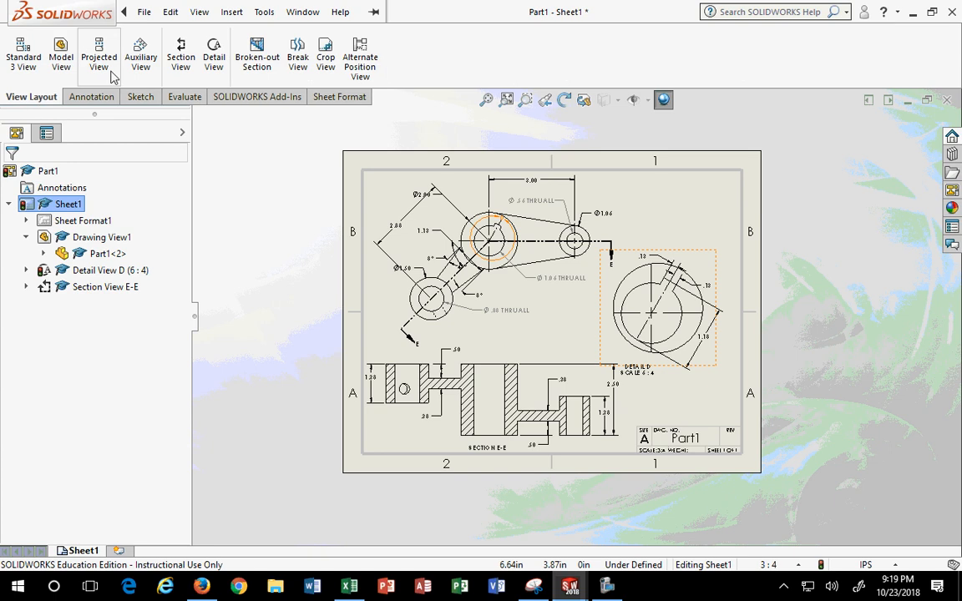
left_click(98, 65)
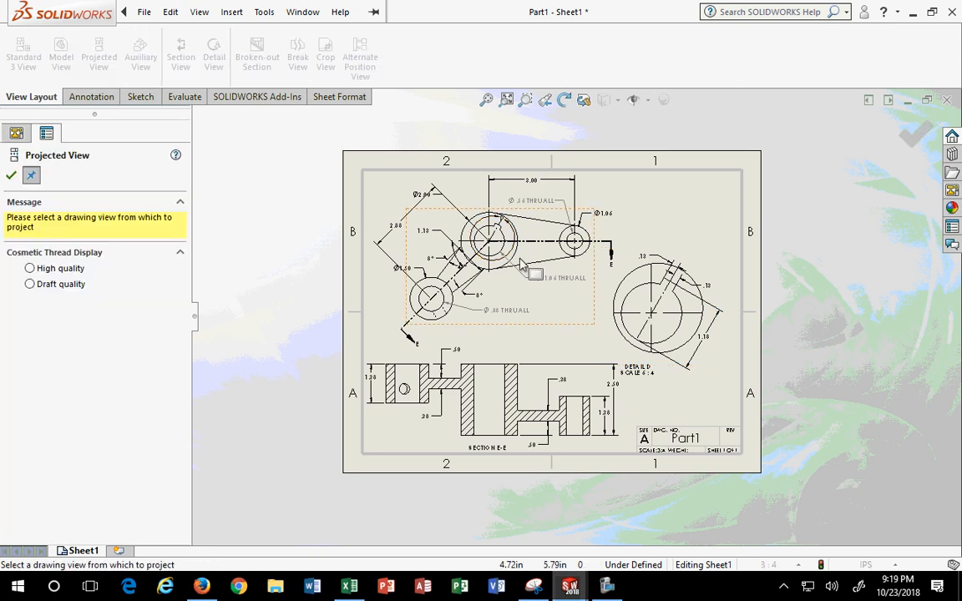
left_click(480, 368)
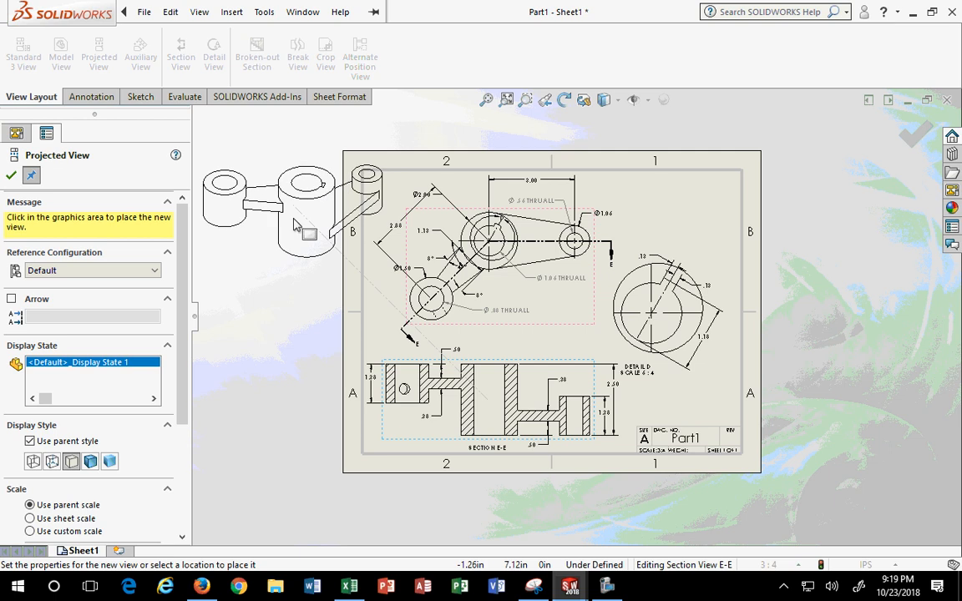
middle_click_drag(589, 464, 595, 302)
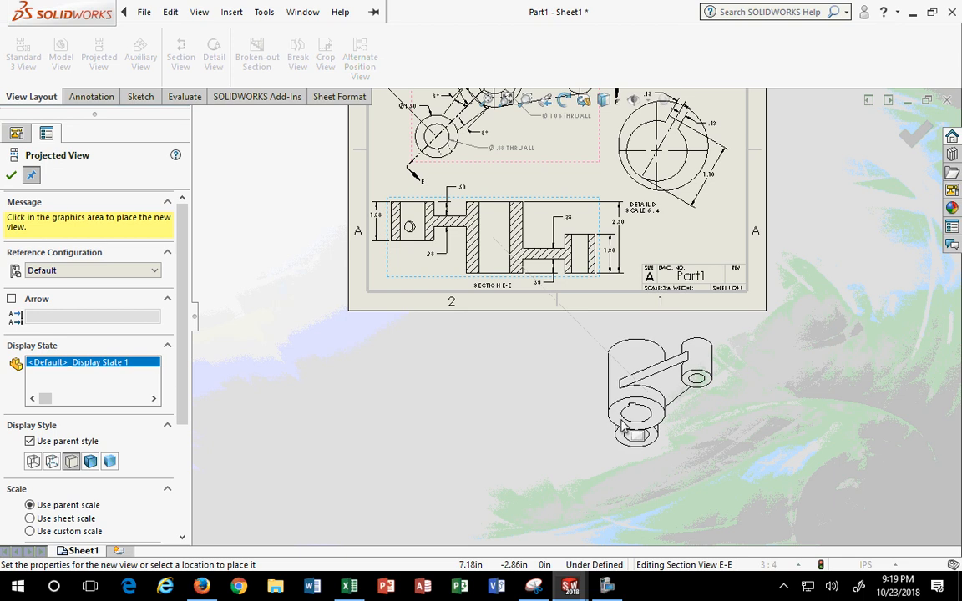
key("Escape")
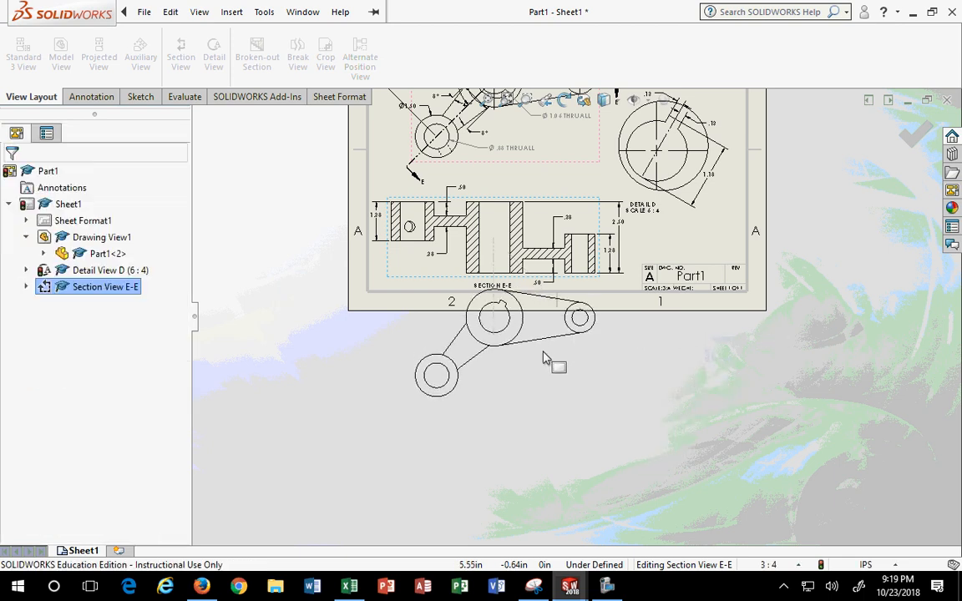
middle_click_drag(528, 404, 520, 593)
Project an isometric view diagonally from the front view and move it off the sheet, beside the sheet's right border.
left_click(144, 13)
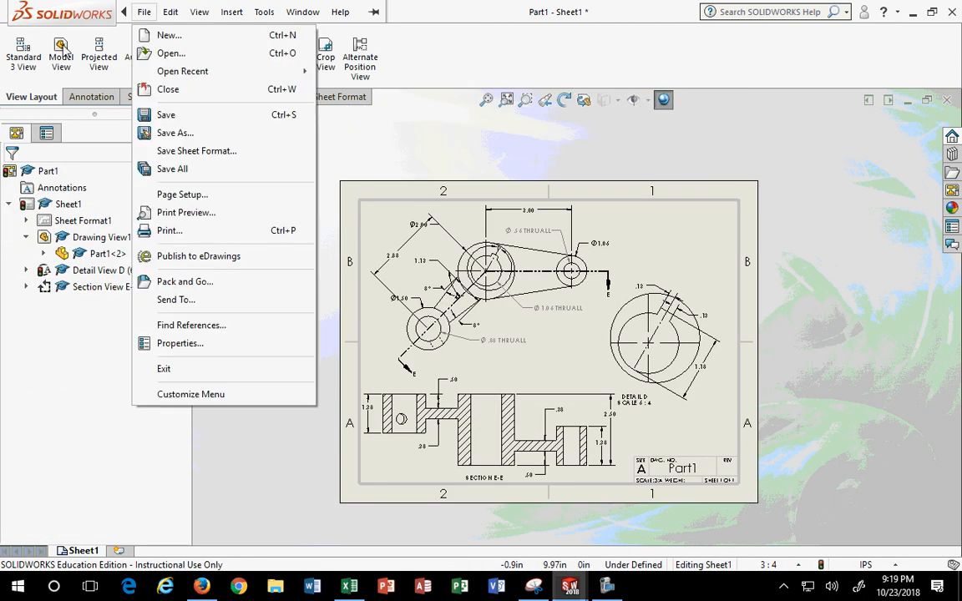
left_click(102, 65)
left_click(471, 309)
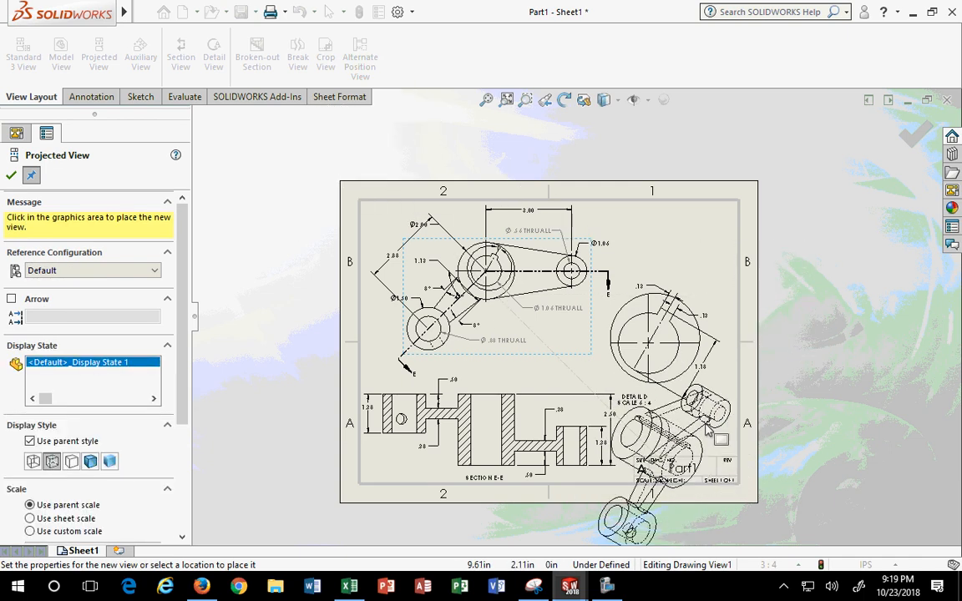
mouse_move(740, 419)
middle_mouse_down()
mouse_move(736, 392)
mouse_move(590, 308)
middle_mouse_up()
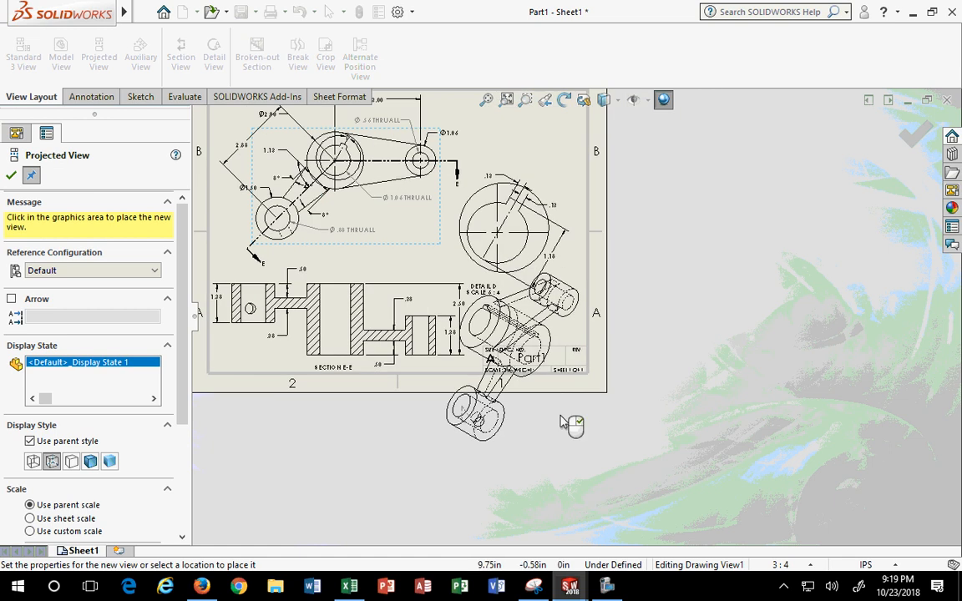
left_click(510, 430)
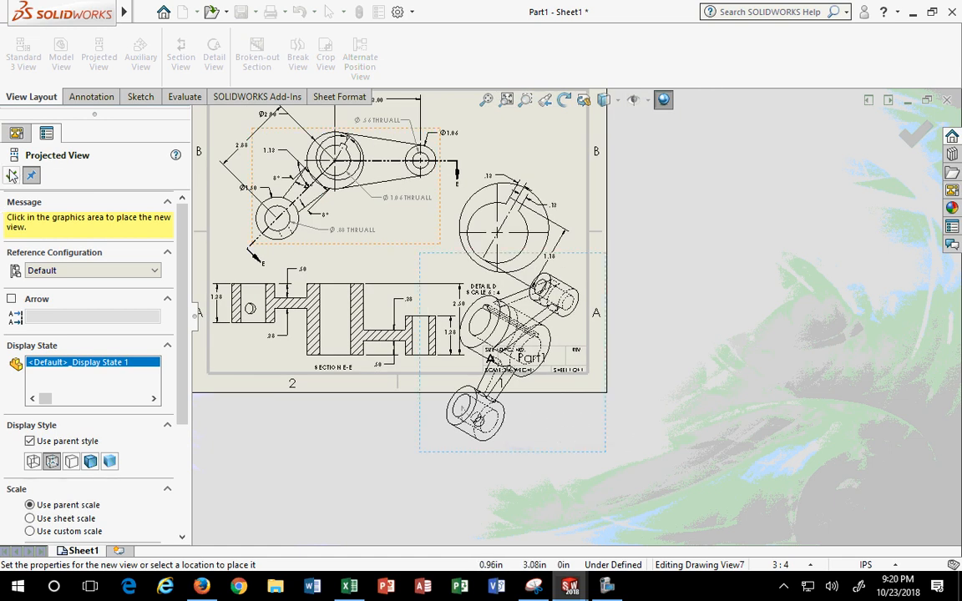
mouse_move(563, 468)
left_mouse_down()
mouse_move(683, 455)
mouse_move(747, 368)
left_mouse_up()
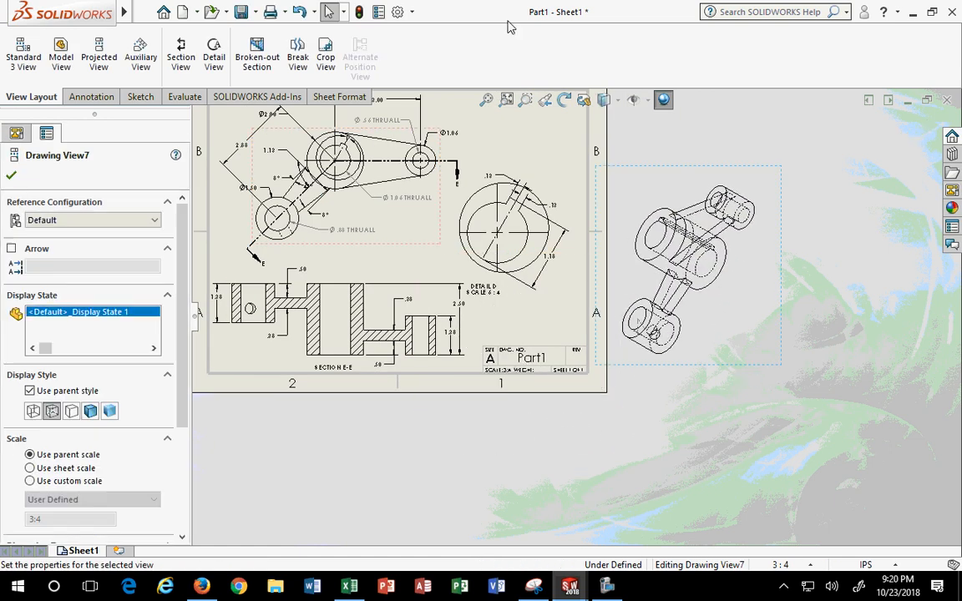
Try Shaded With Edges on the isometric view, and set its display style to Hidden Lines Removed.
left_click(607, 99)
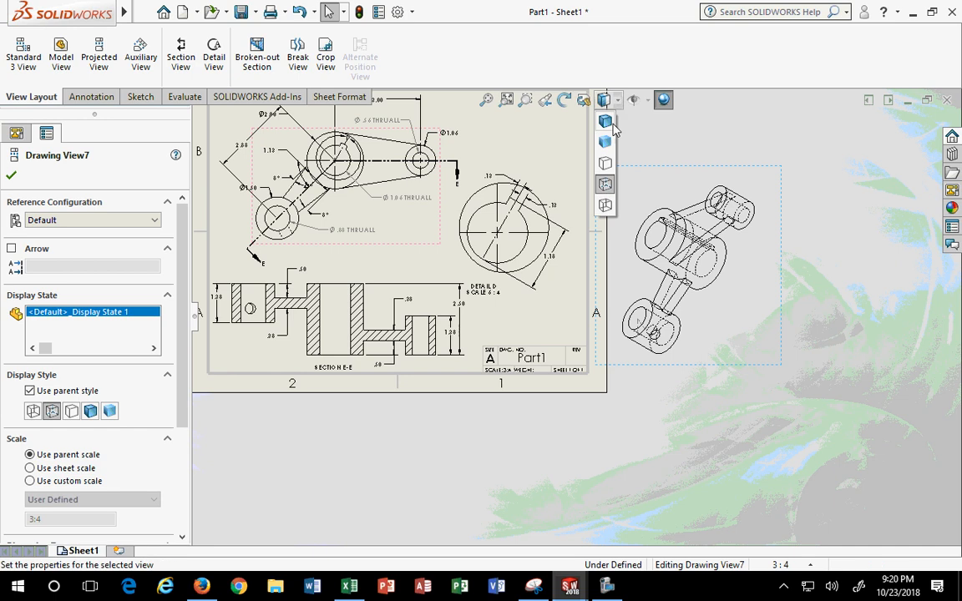
left_click(607, 122)
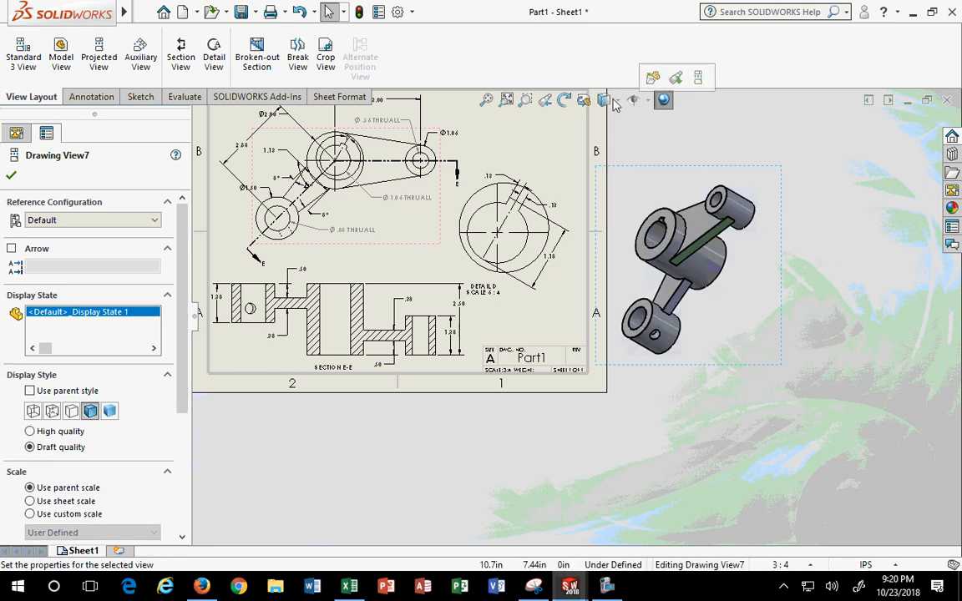
left_click(617, 102)
left_click(605, 163)
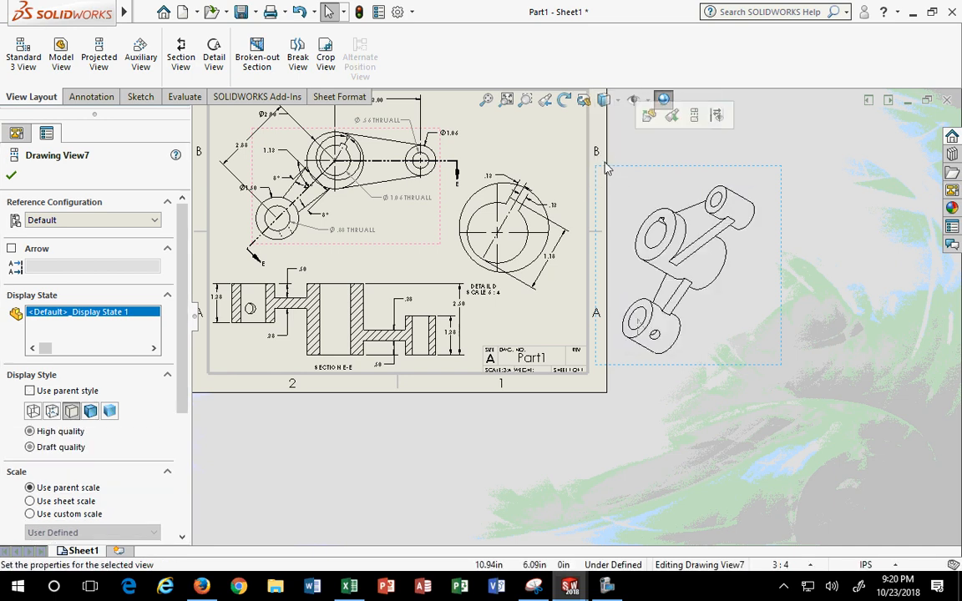
Move the isometric view slightly higher beside the sheet, and reposition Detail D with its label centred beneath it above the title block.
mouse_move(714, 342)
middle_mouse_down()
mouse_move(816, 517)
mouse_move(831, 397)
middle_mouse_up()
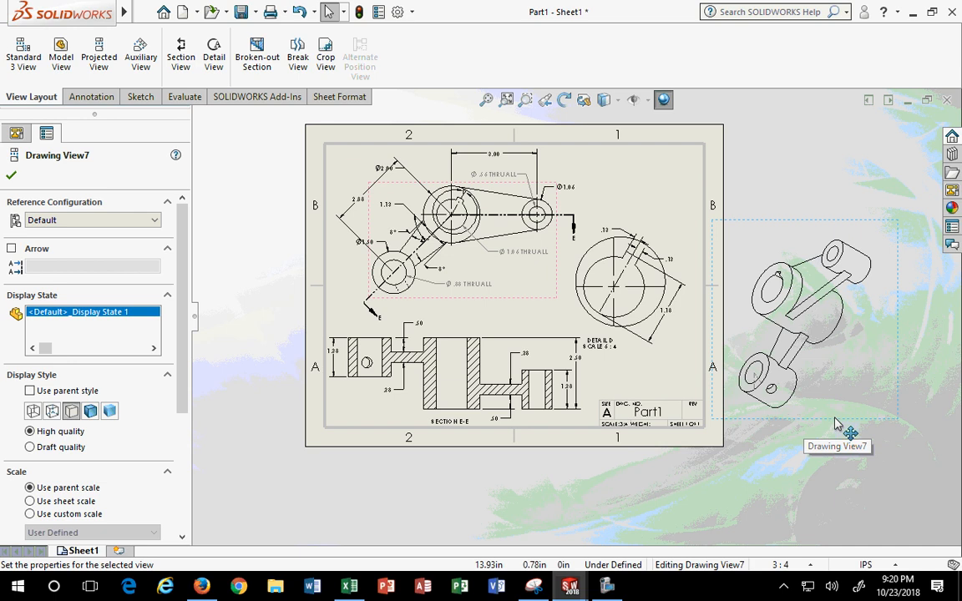
mouse_move(837, 424)
left_mouse_down()
mouse_move(827, 419)
mouse_move(843, 378)
left_mouse_up()
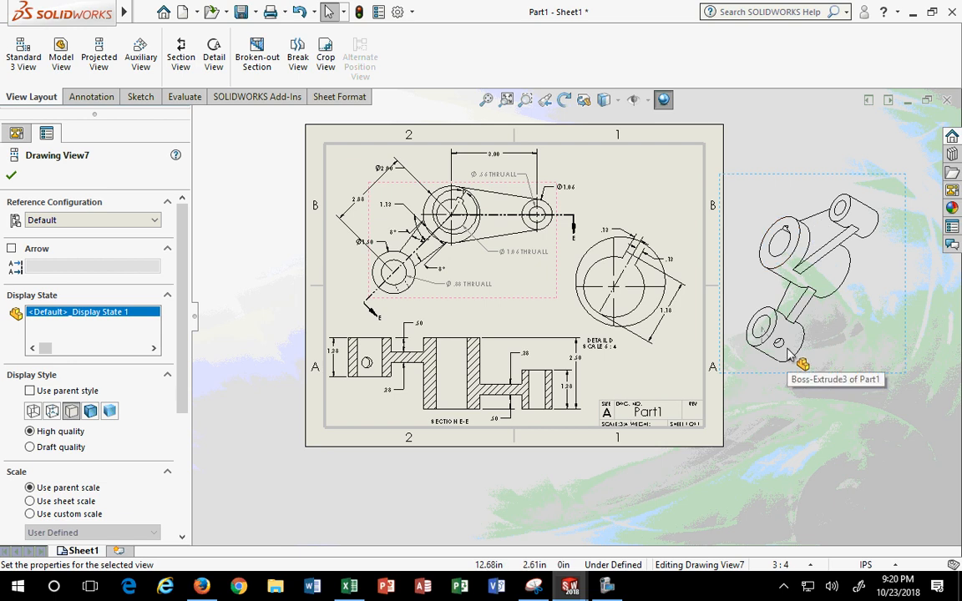
left_click_drag(607, 350, 671, 370)
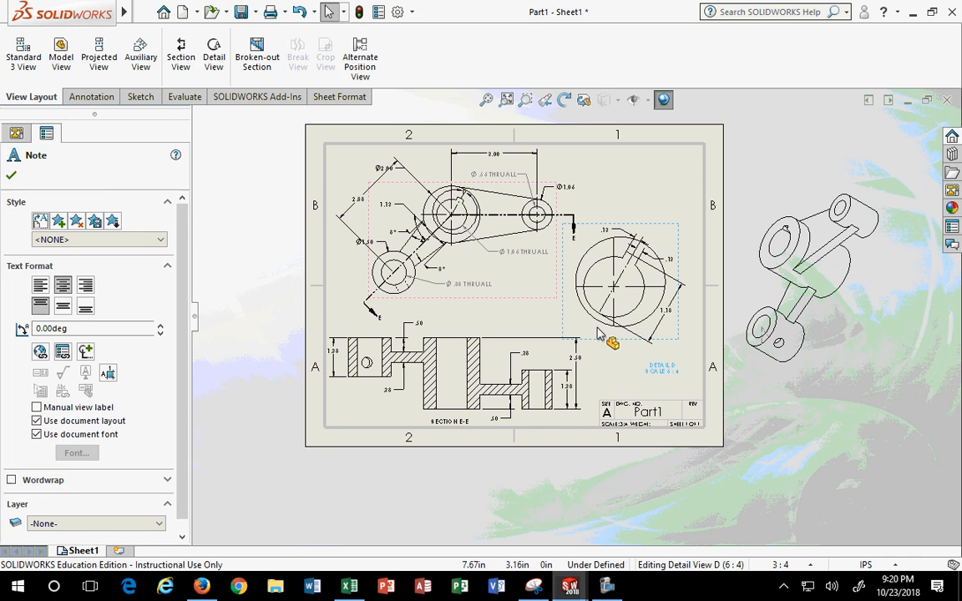
left_click_drag(611, 340, 635, 361)
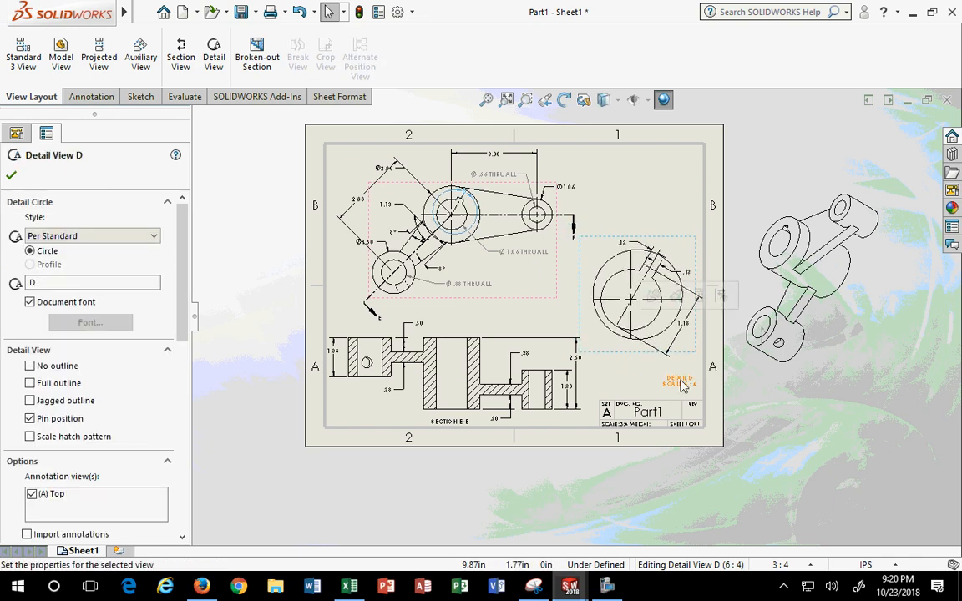
left_click(632, 365)
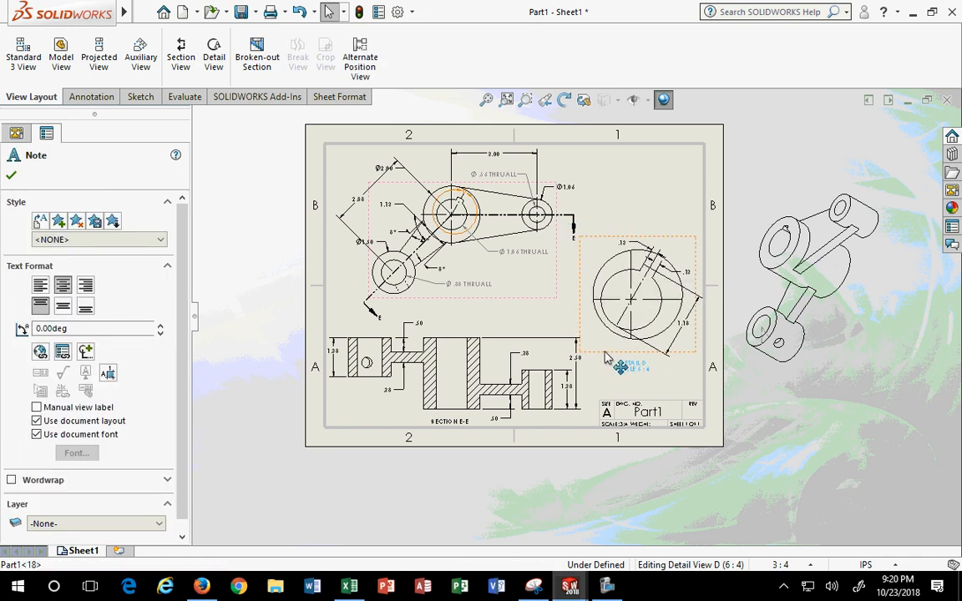
left_click(602, 360)
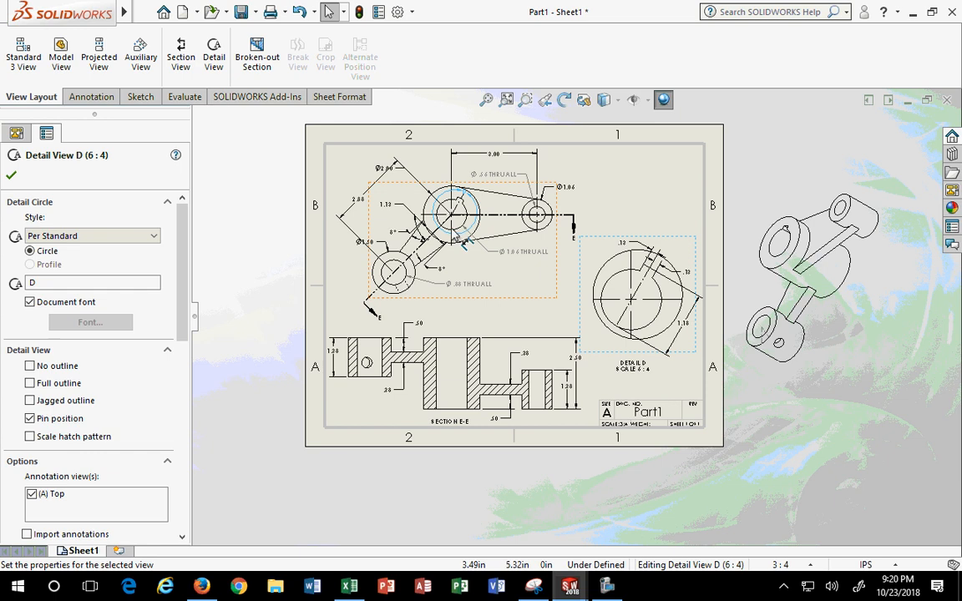
Switch to the Part1 model and start a sketch on the top face of the Ø1.06 boss, viewed normal to the face.
scroll(571, 319, "up", 2)
scroll(534, 180, "down", 1)
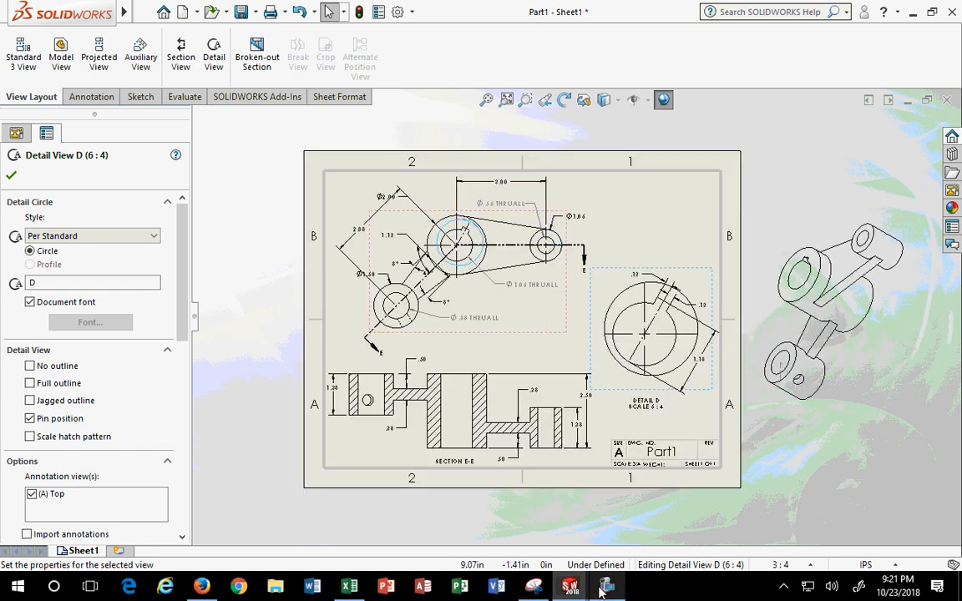
mouse_move(557, 579)
left_click(489, 513)
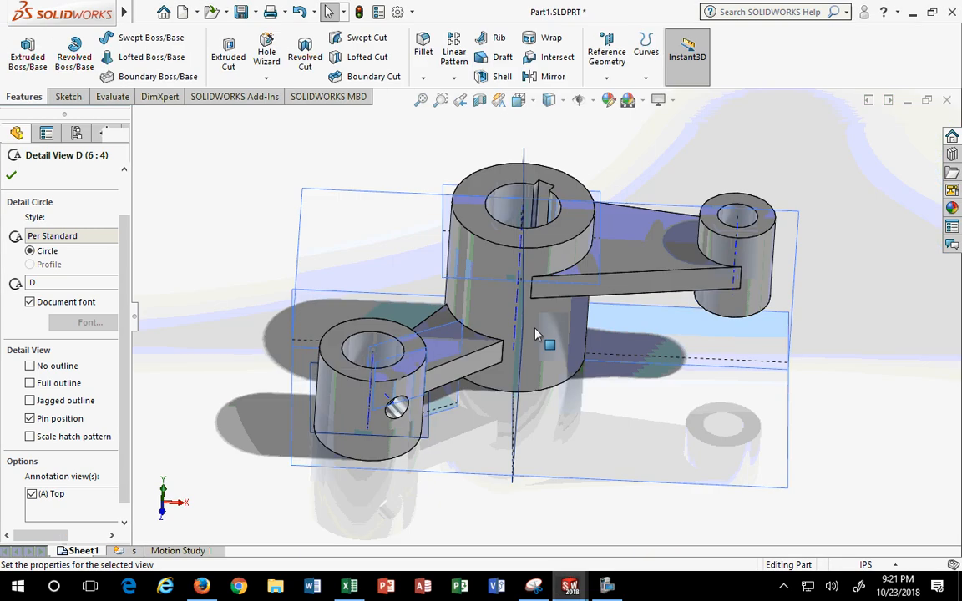
left_click(762, 211)
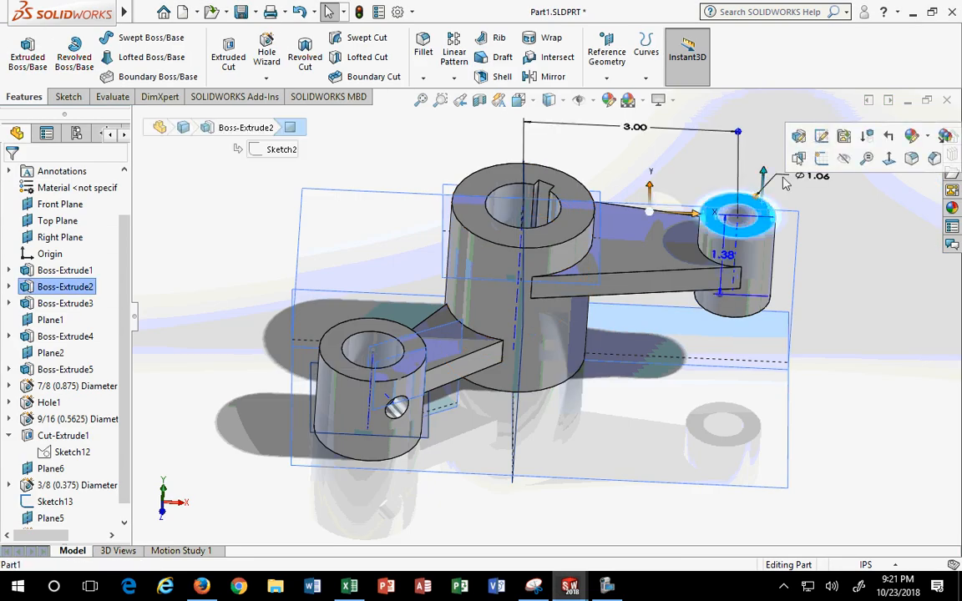
left_click(821, 160)
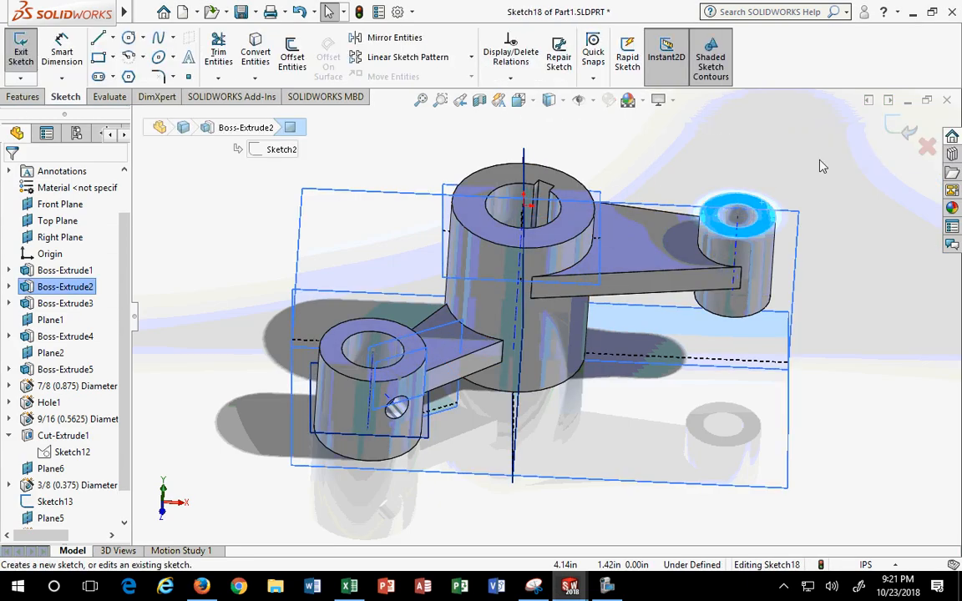
left_click(518, 99)
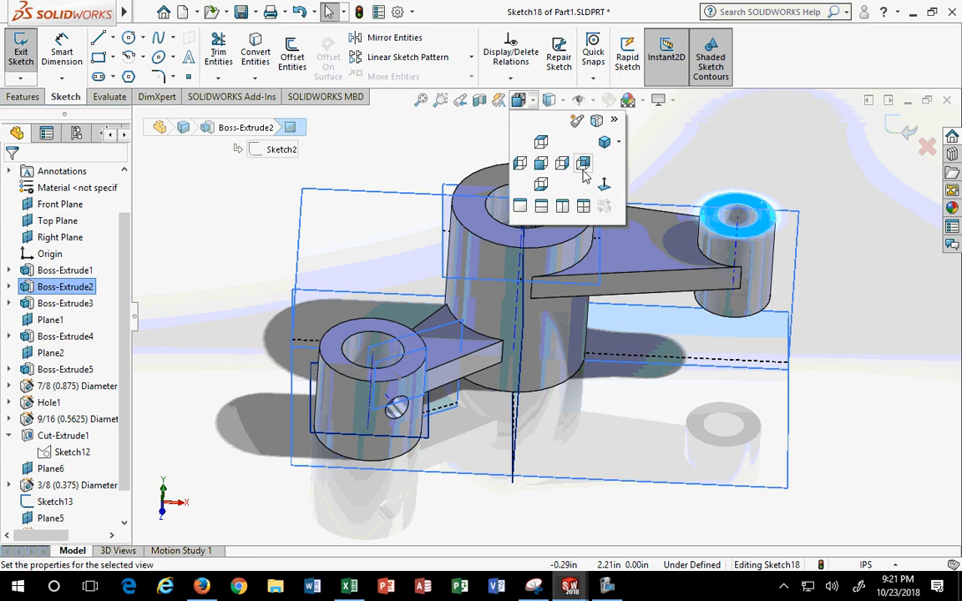
left_click(604, 185)
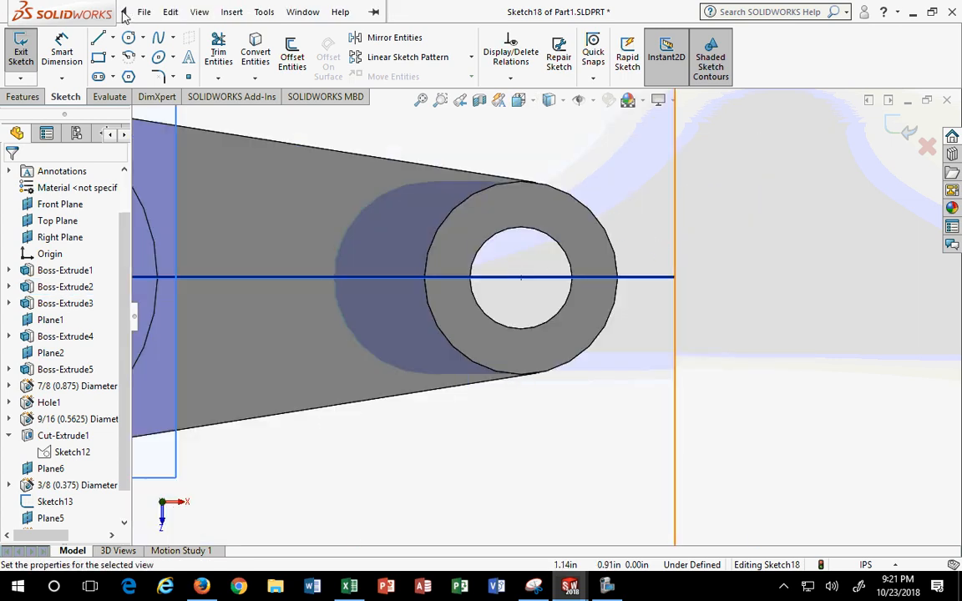
Sketch a corner rectangle about 0.51 by 0.25 in from inside the small boss's hole out past its outer wall.
left_click(144, 12)
left_click(544, 100)
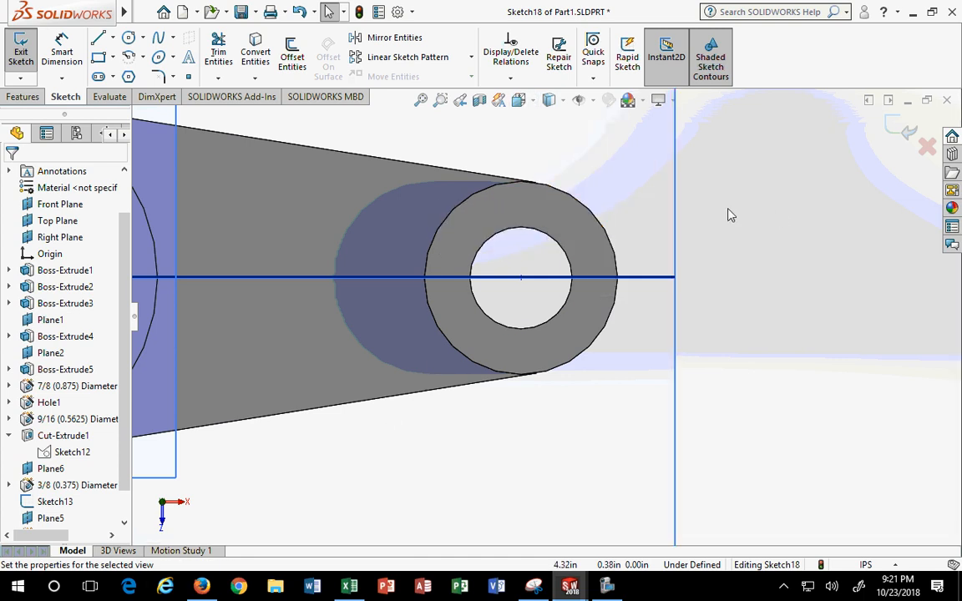
left_click(519, 100)
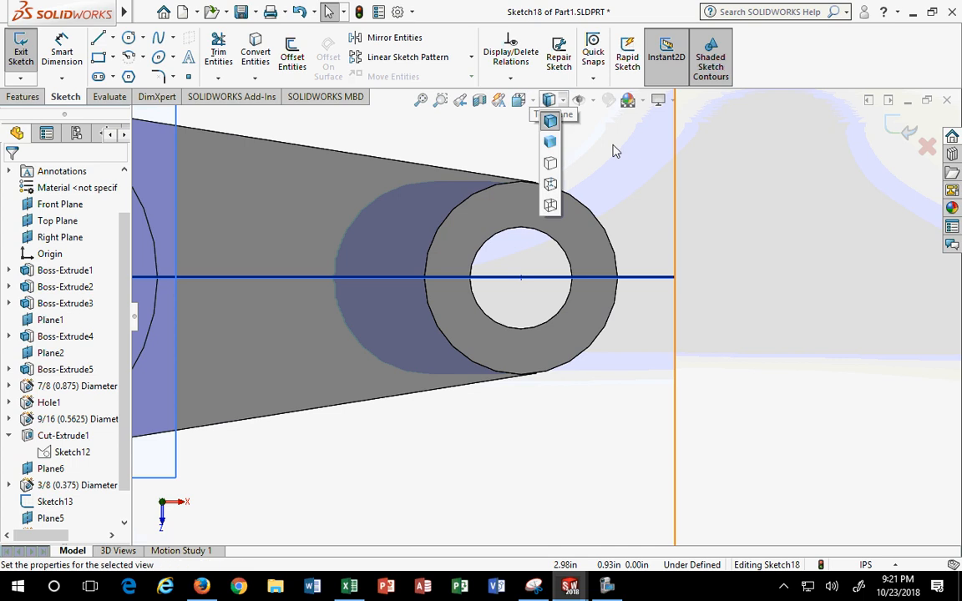
left_click(540, 120)
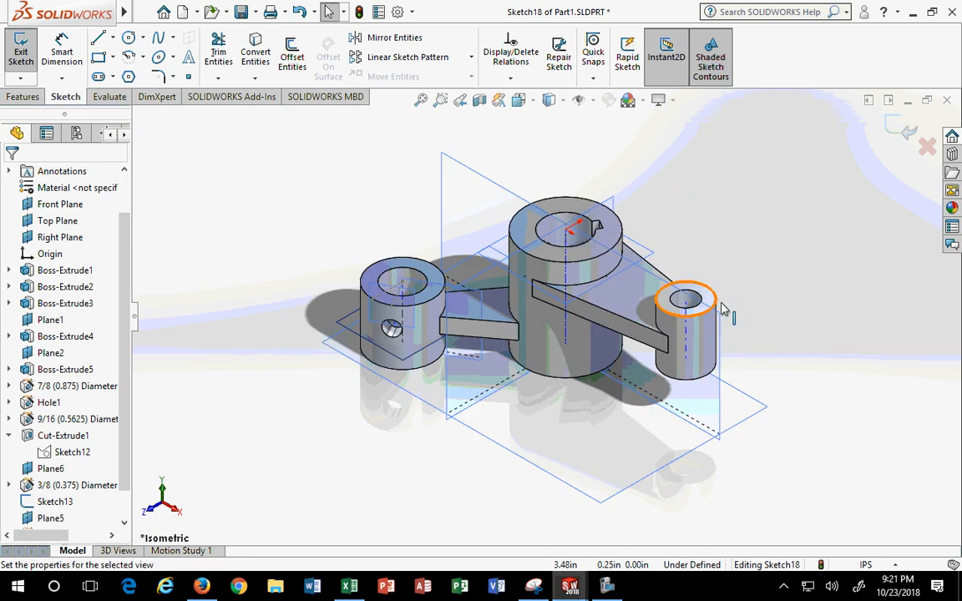
key("ctrl+8")
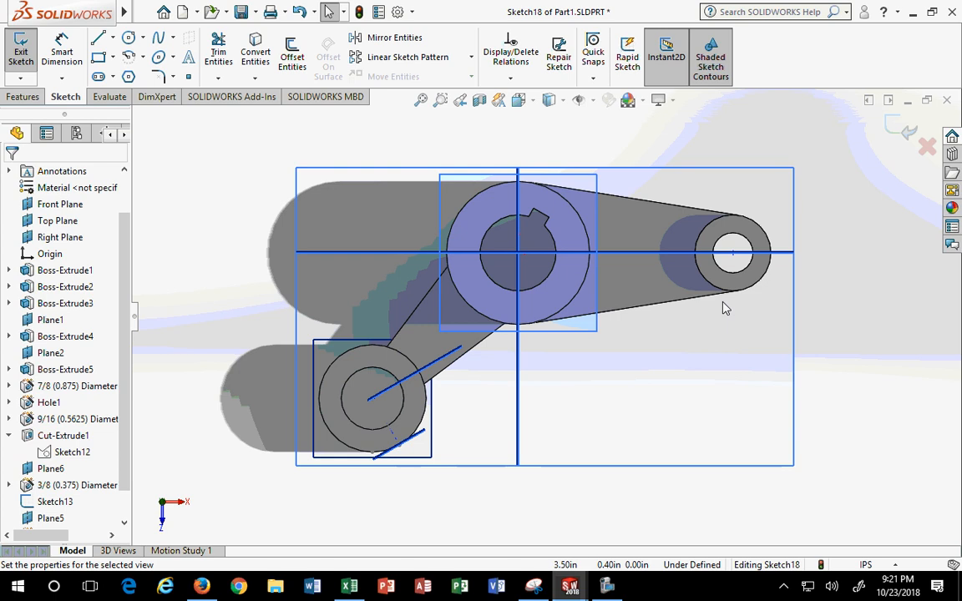
scroll(794, 222, "up", 2)
scroll(714, 242, "down", 3)
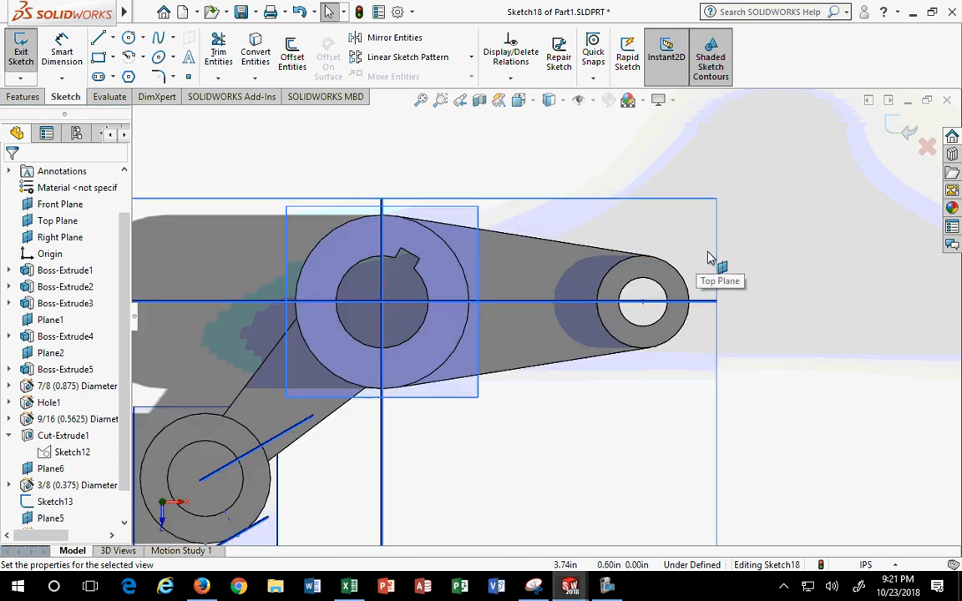
scroll(707, 258, "down", 3)
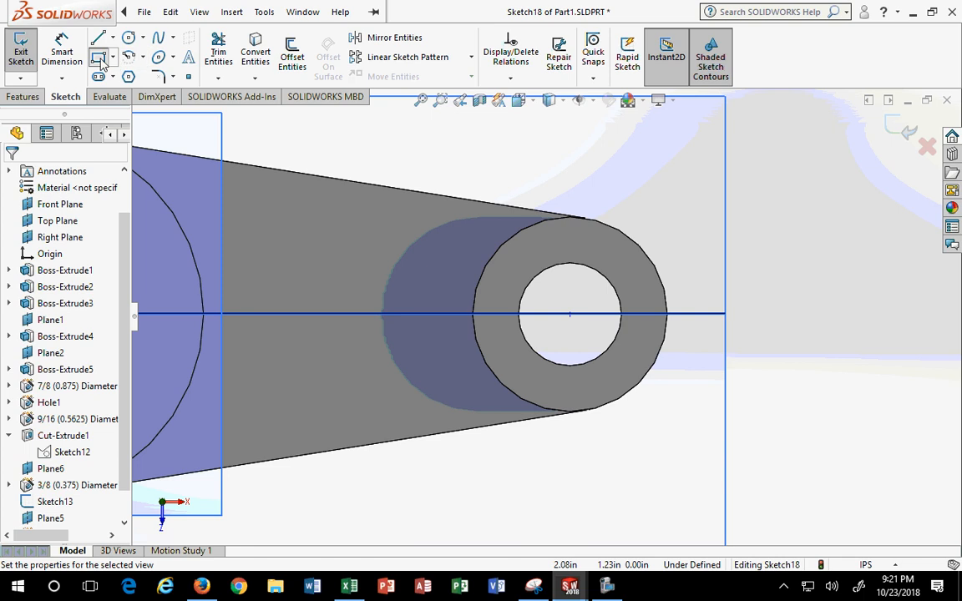
left_click(98, 57)
left_click(591, 294)
left_click(686, 339)
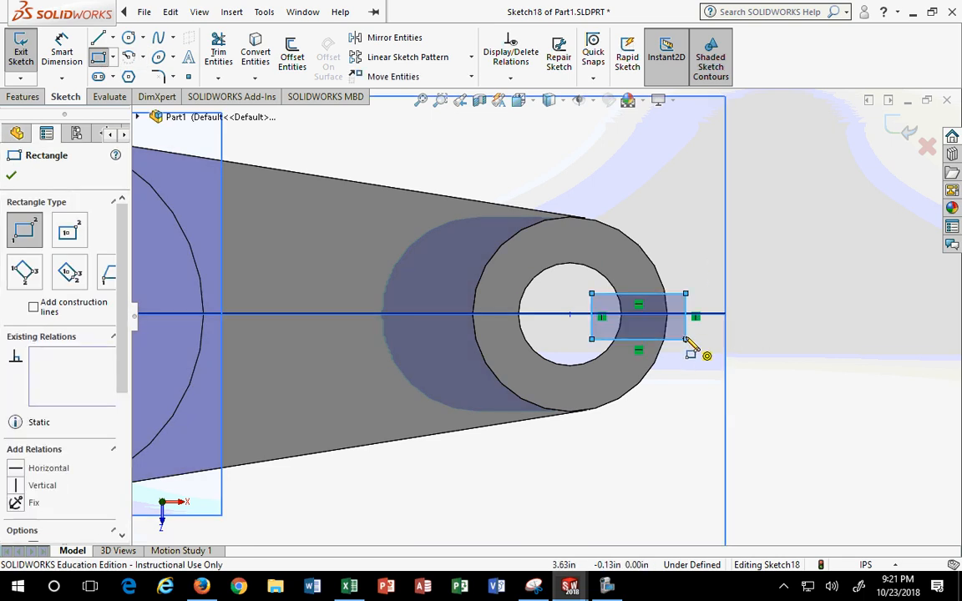
Place the model window beside the reference picture and dimension the rectangle's height as 0.092 in.
left_click_drag(576, 6, 1, 242)
scroll(415, 358, "down", 2)
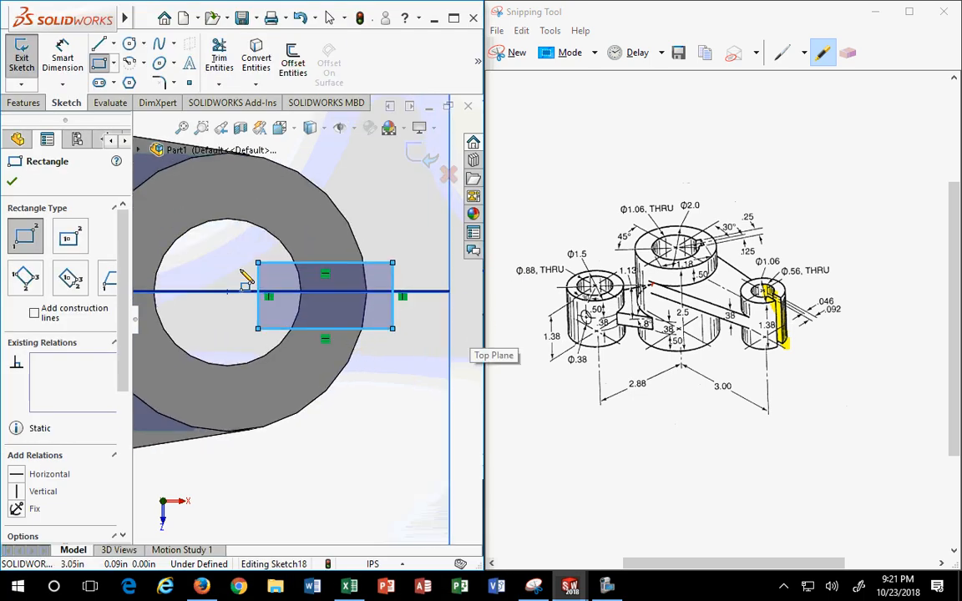
left_click(63, 59)
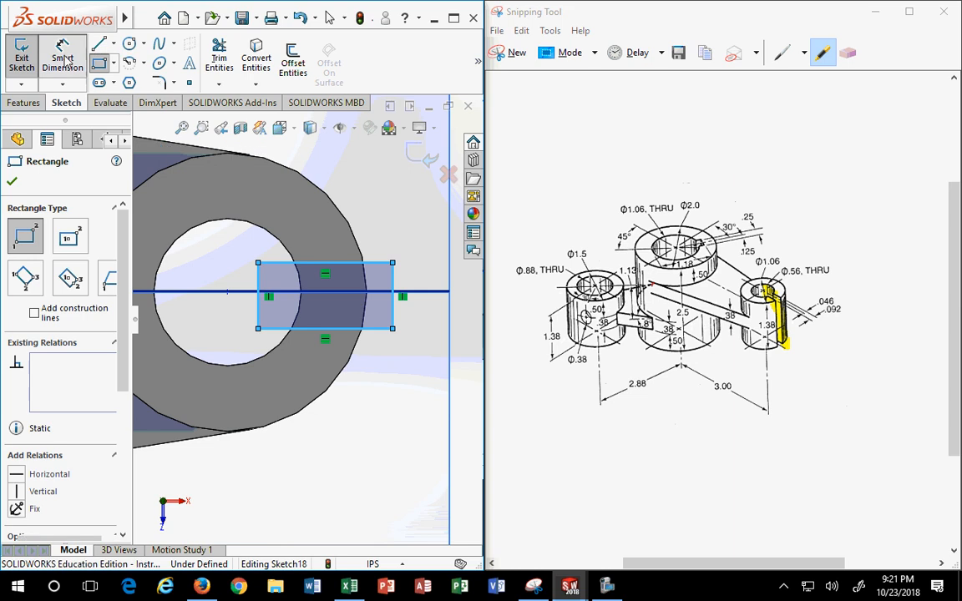
left_click(377, 267)
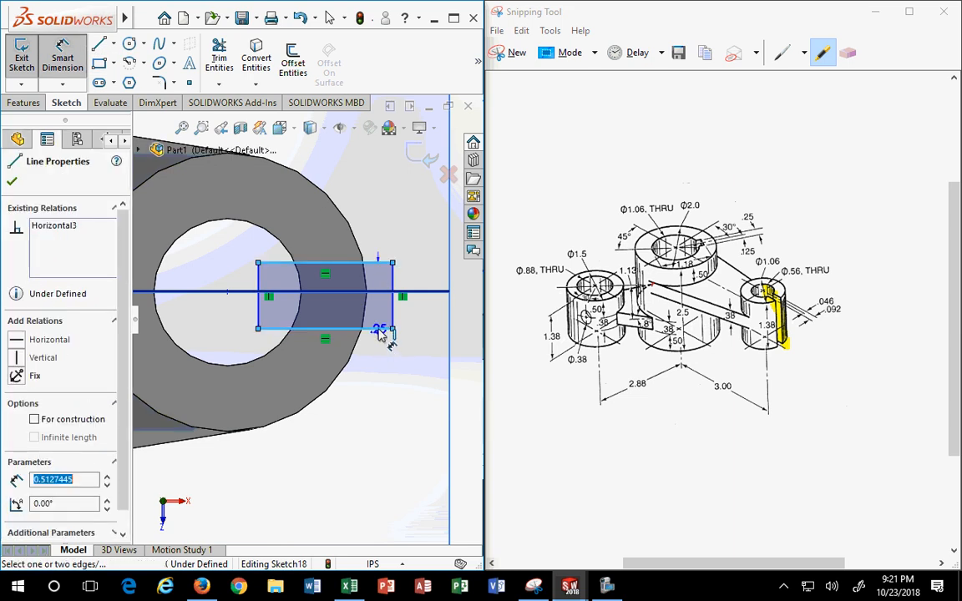
left_click(449, 291)
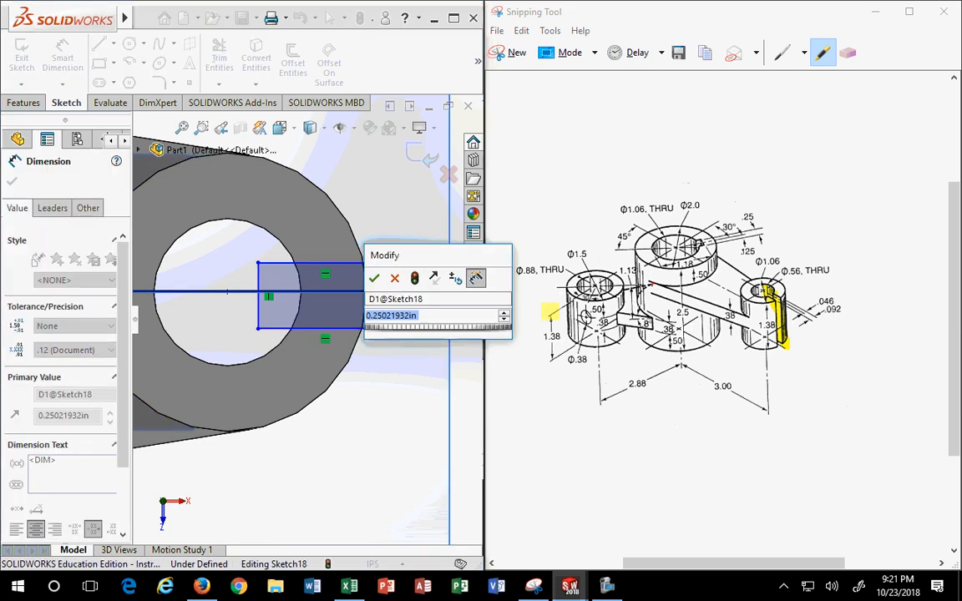
type(".092")
key("Return")
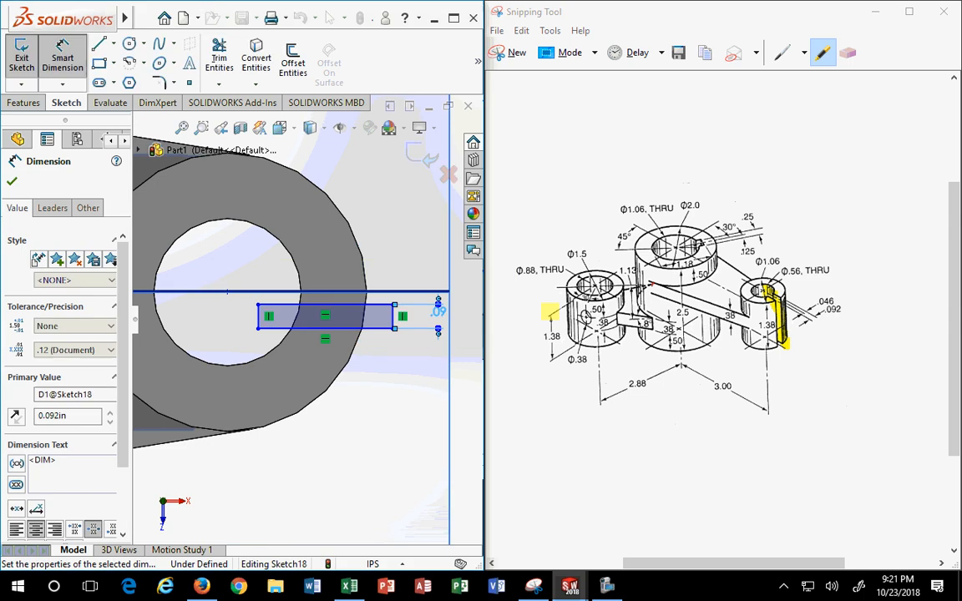
Move the rectangle up so that it straddles the horizontal centre plane of the small boss.
scroll(269, 299, "down", 5)
scroll(378, 341, "up", 3)
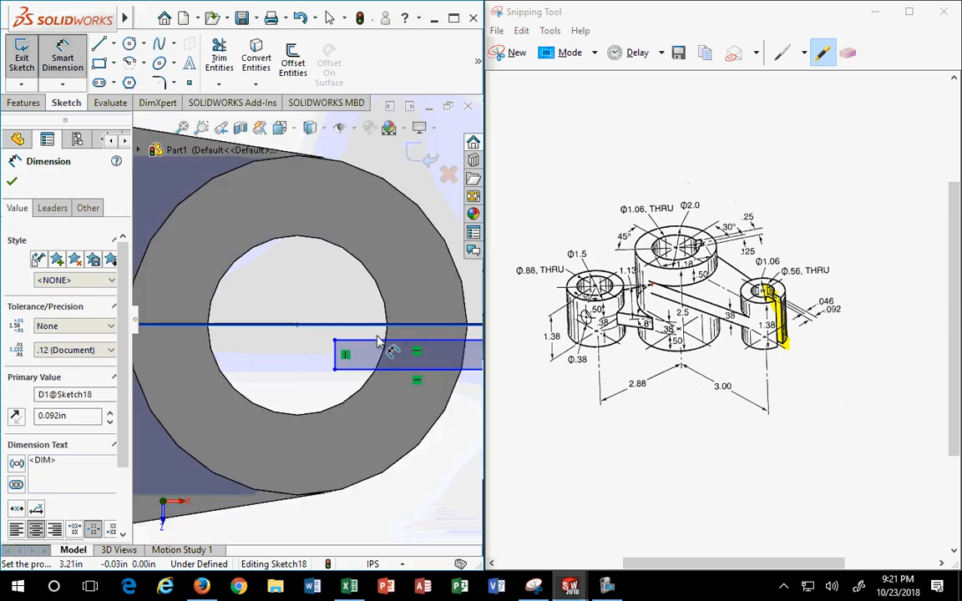
scroll(409, 349, "up", 2)
key("Escape")
left_click(424, 338)
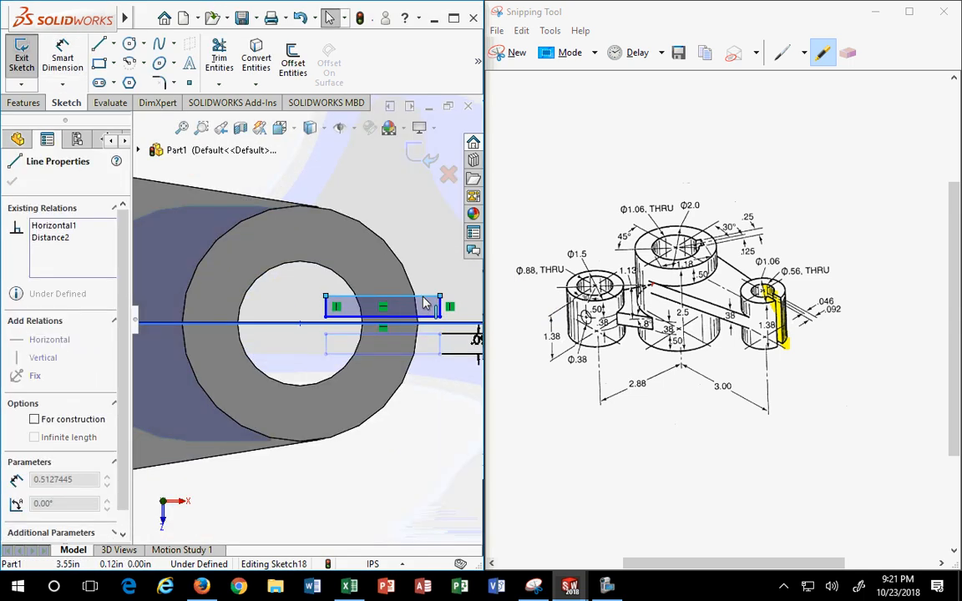
scroll(456, 345, "down", 2)
scroll(456, 345, "down", 2)
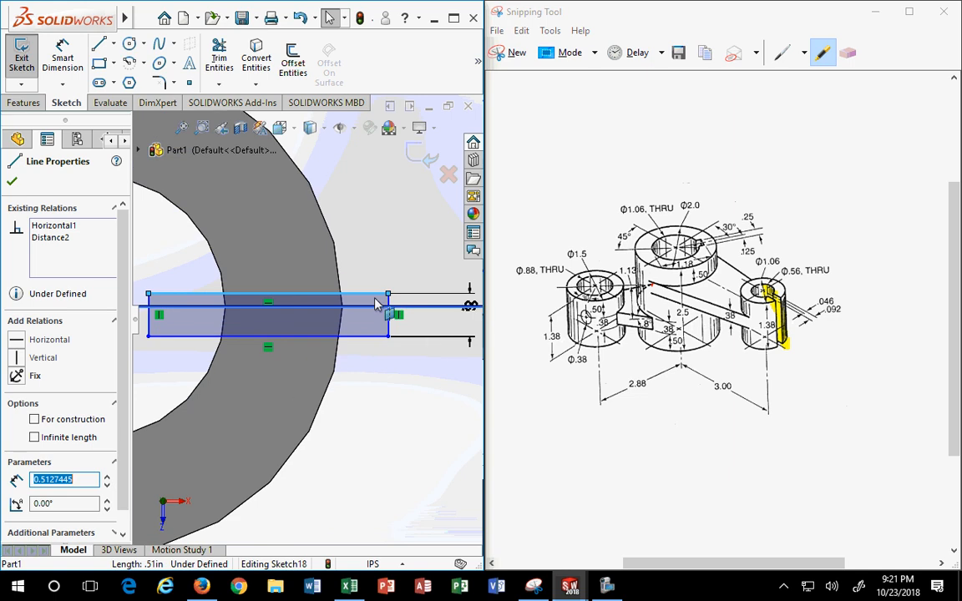
Dimension the rectangle's upper edge from the horizontal centre plane as half the slot width, 0.092in/2.
left_click(63, 61)
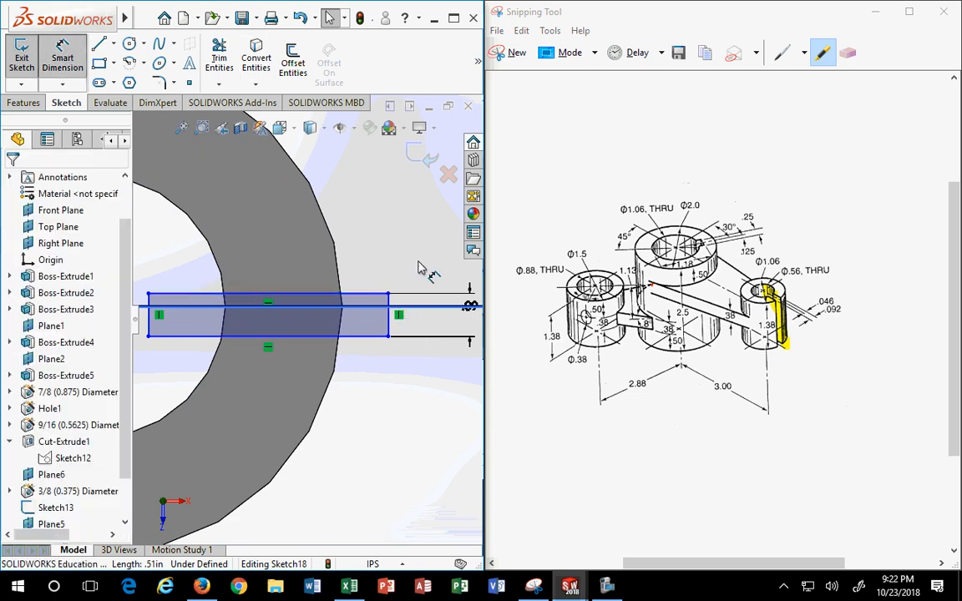
left_click(370, 306)
left_click(369, 306)
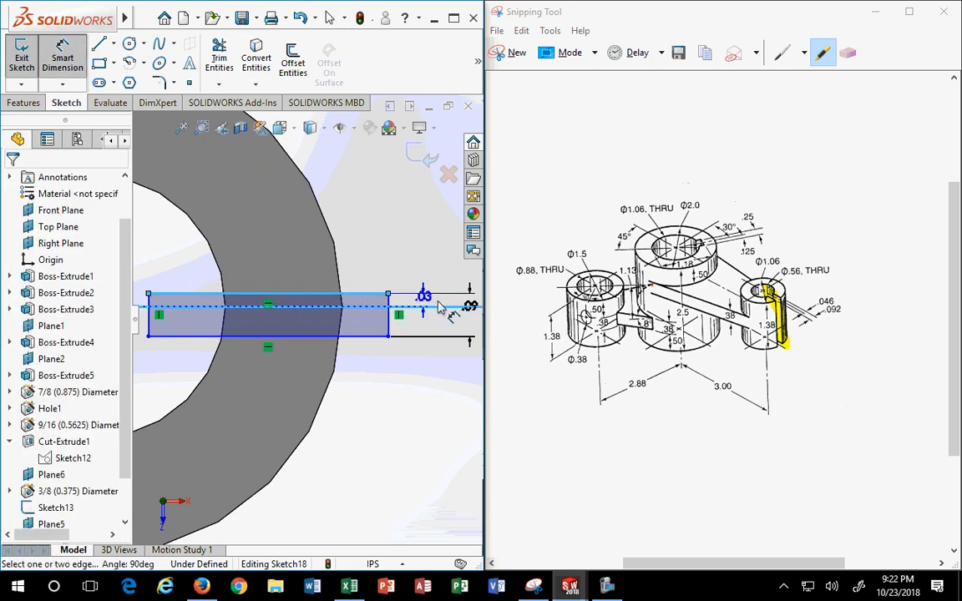
left_click(422, 309)
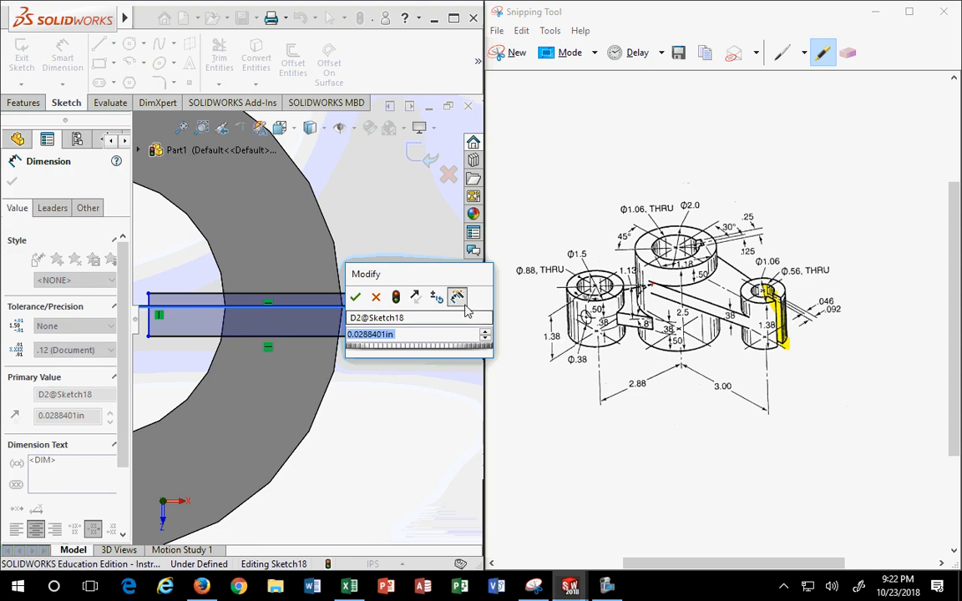
left_click_drag(425, 278, 253, 217)
type(".092")
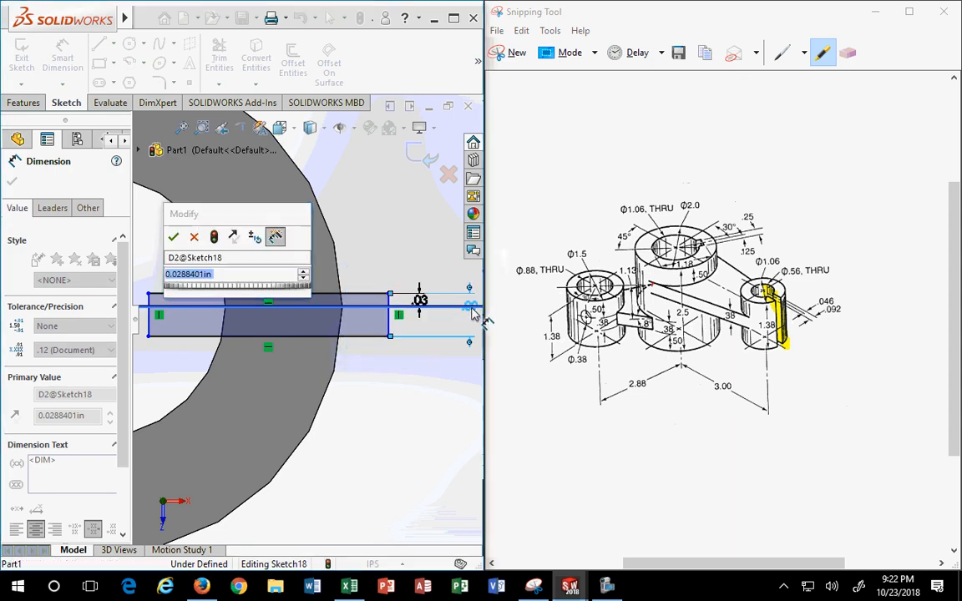
type("/")
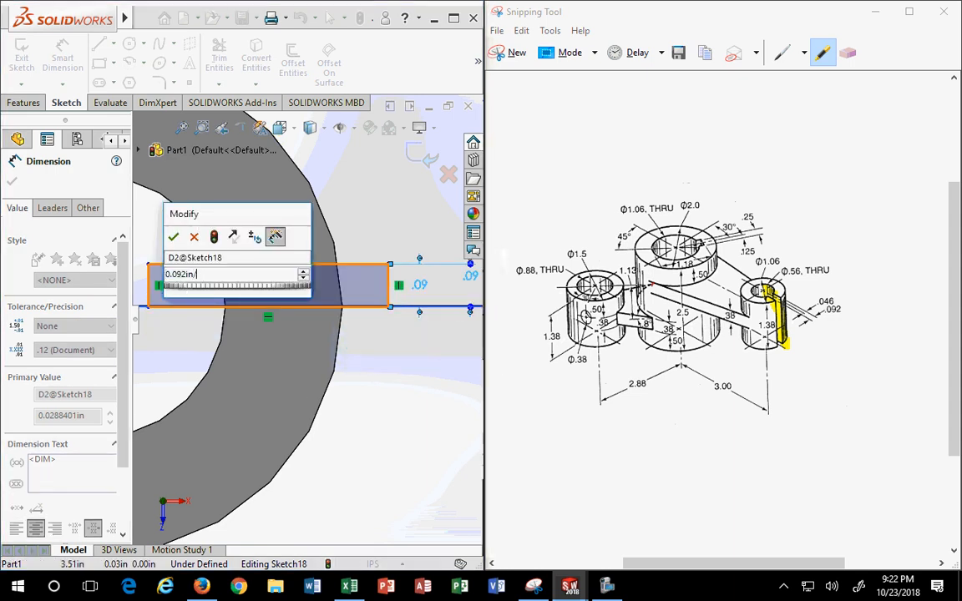
type("2")
key("Return")
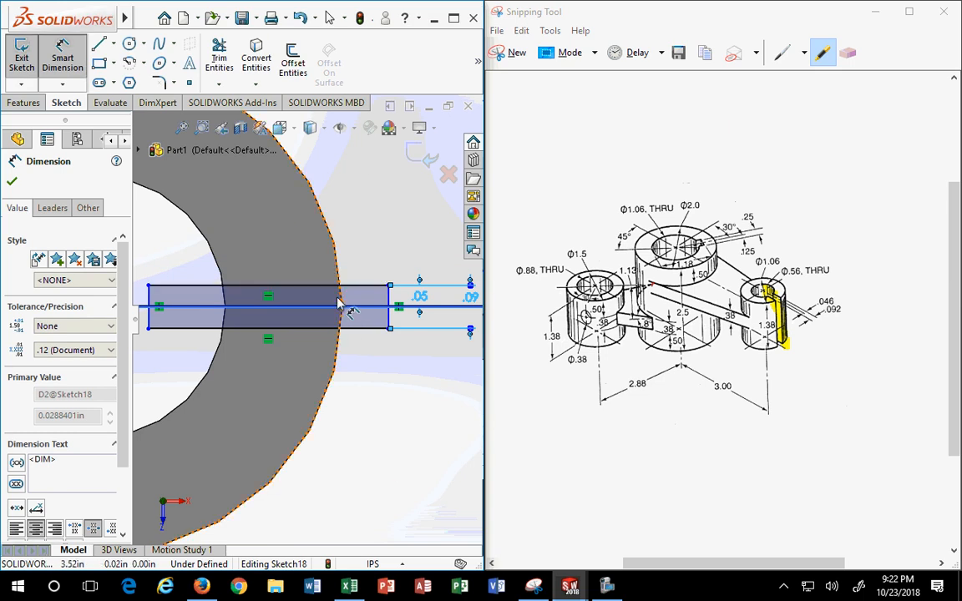
scroll(327, 311, "up", 2)
scroll(284, 298, "up", 1)
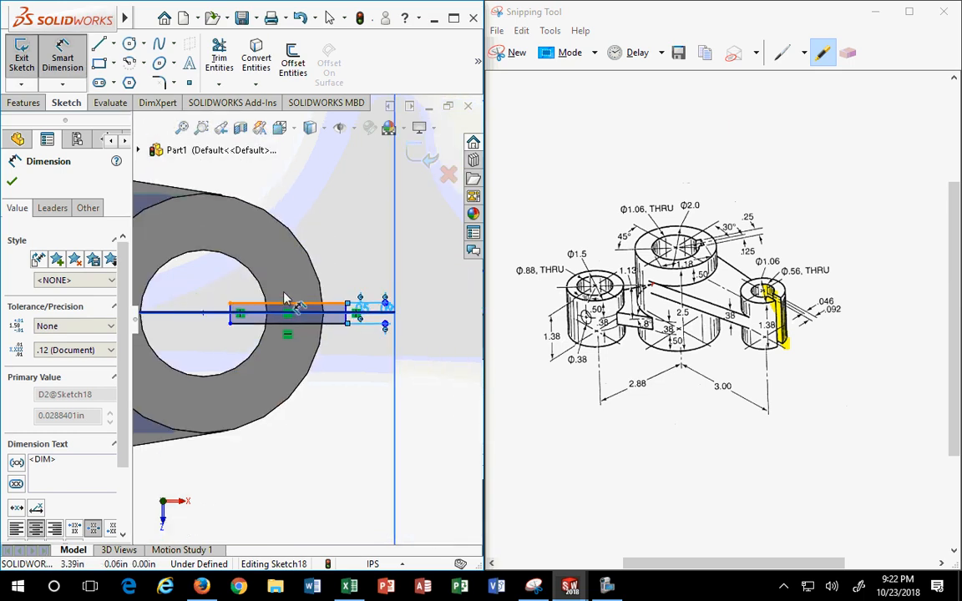
scroll(227, 287, "down", 2)
scroll(213, 283, "down", 1)
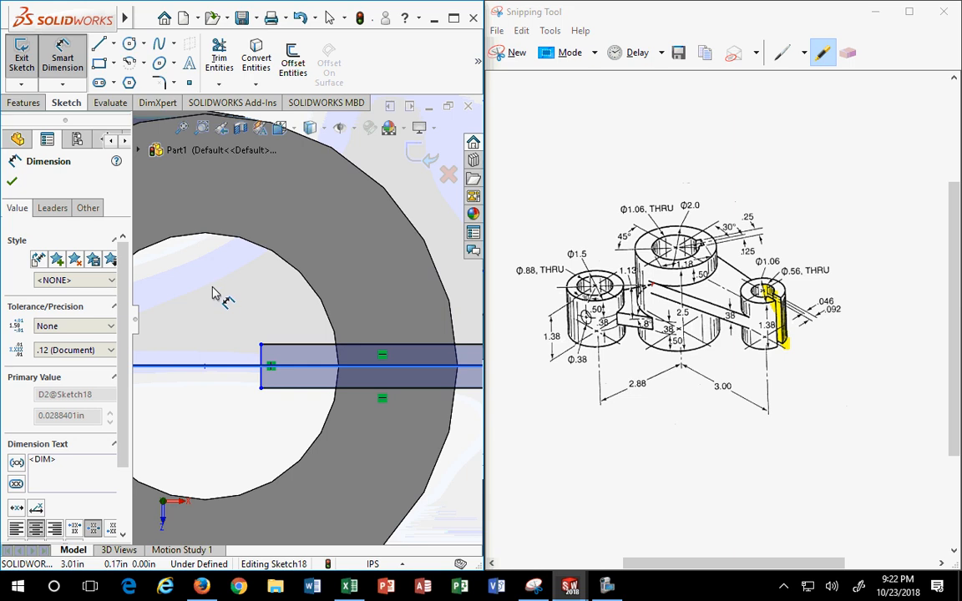
Examine the slot rectangle from an oblique angle, then restore the top view framed on the small boss.
scroll(213, 294, "down", 3)
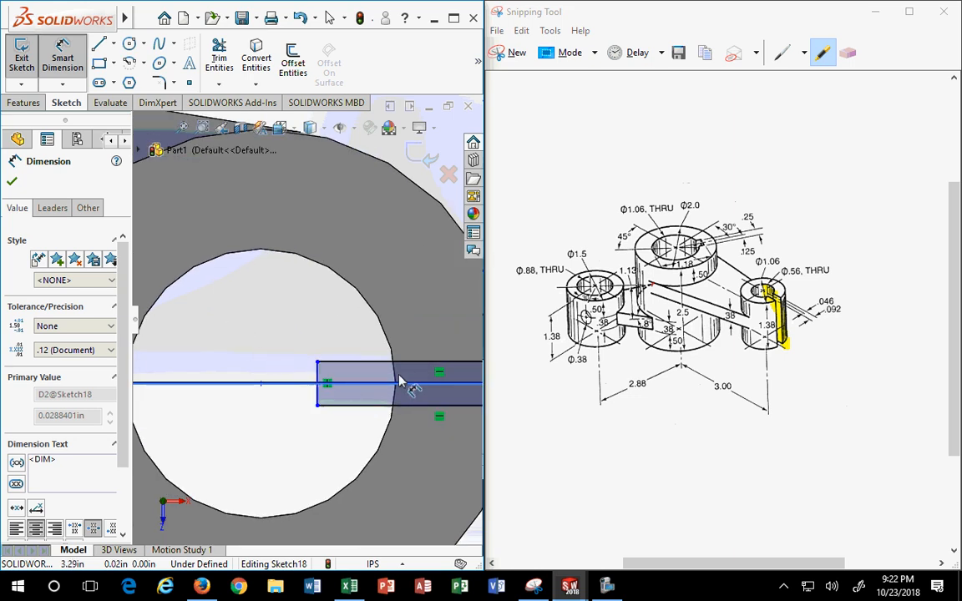
scroll(398, 380, "up", 2)
mouse_move(380, 363)
middle_mouse_down()
mouse_move(253, 354)
mouse_move(367, 375)
middle_mouse_up()
scroll(388, 366, "up", 3)
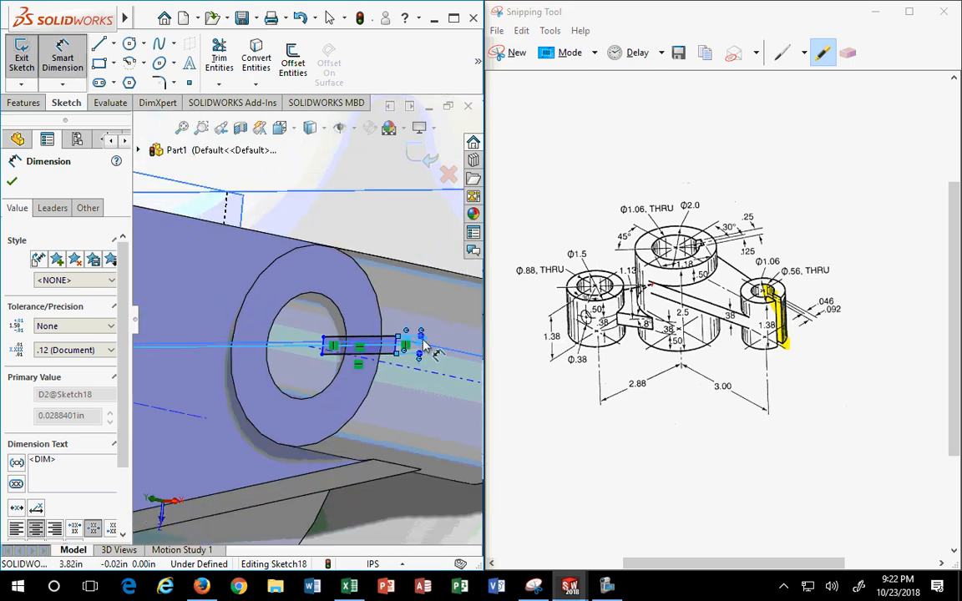
left_click(311, 127)
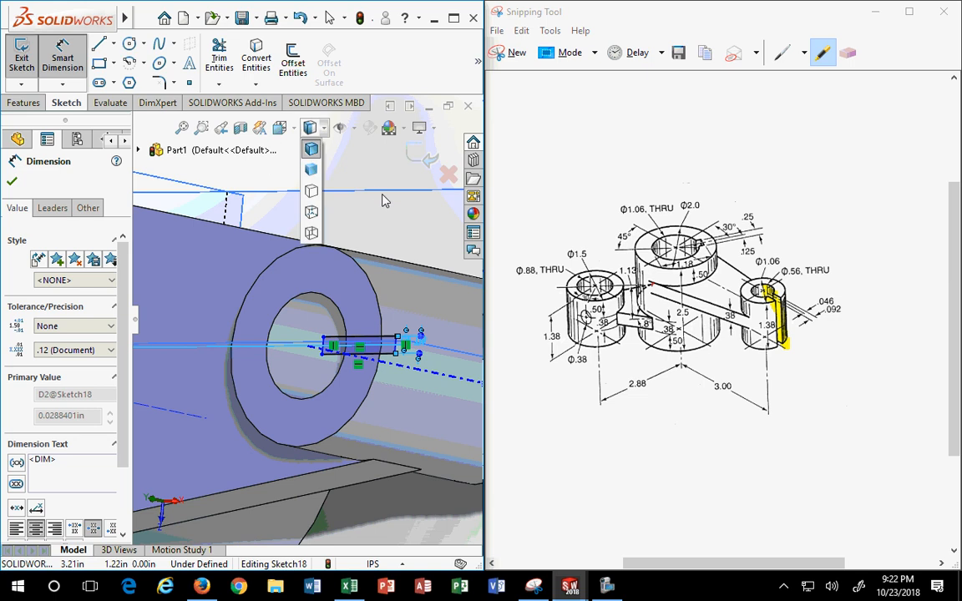
left_click(279, 127)
left_click(365, 214)
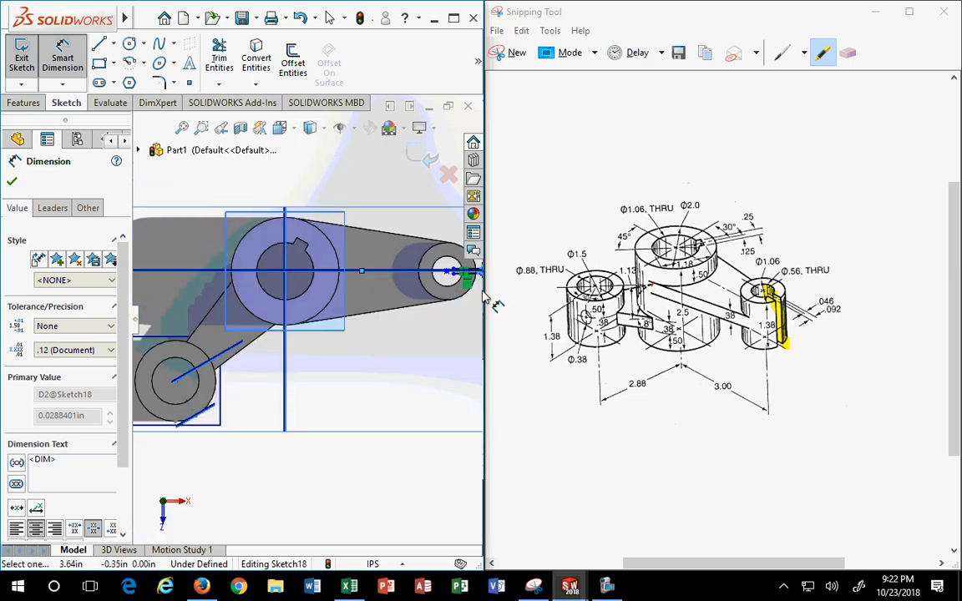
scroll(447, 277, "down", 4)
scroll(449, 276, "down", 3)
left_click(455, 313)
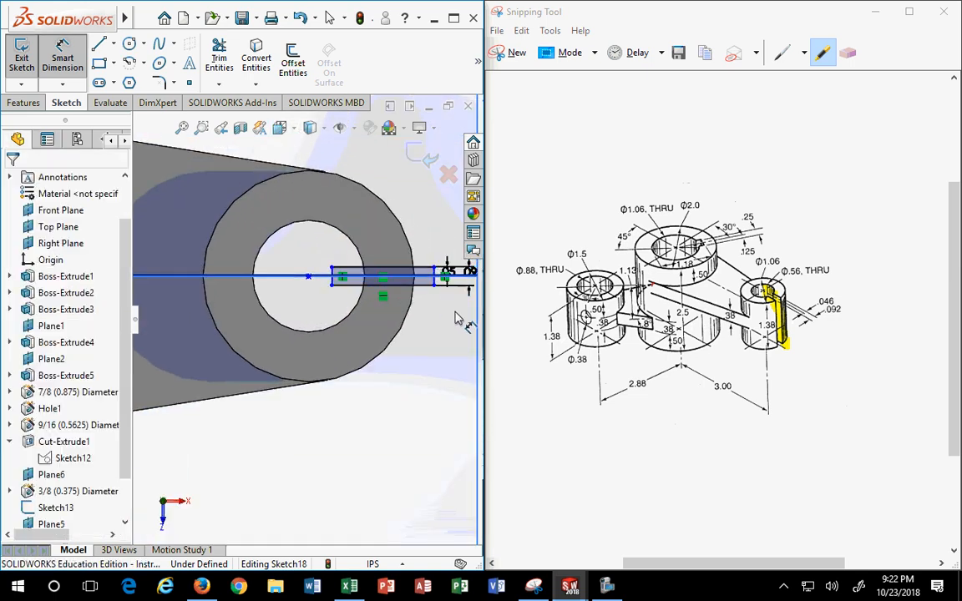
Make the rectangle's outer end line tangent to the outer circular edge of the small boss.
scroll(449, 279, "down", 2)
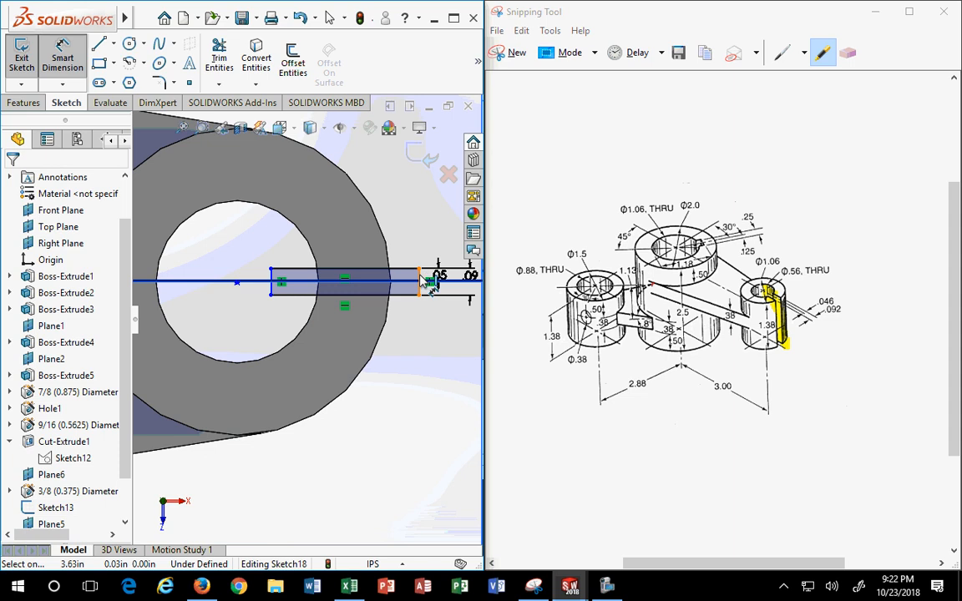
left_click(428, 282)
key("Escape")
key("Escape")
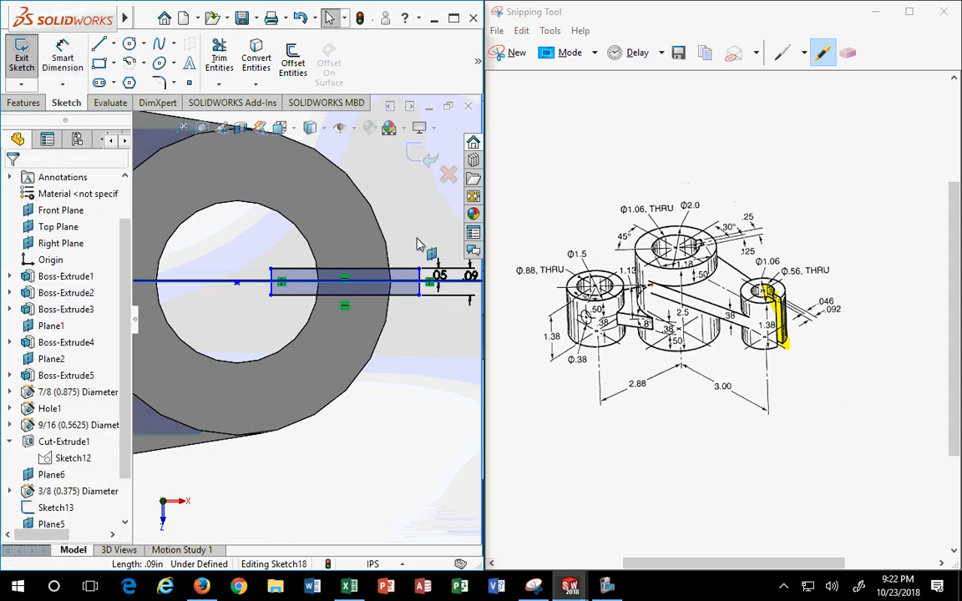
left_click(425, 282)
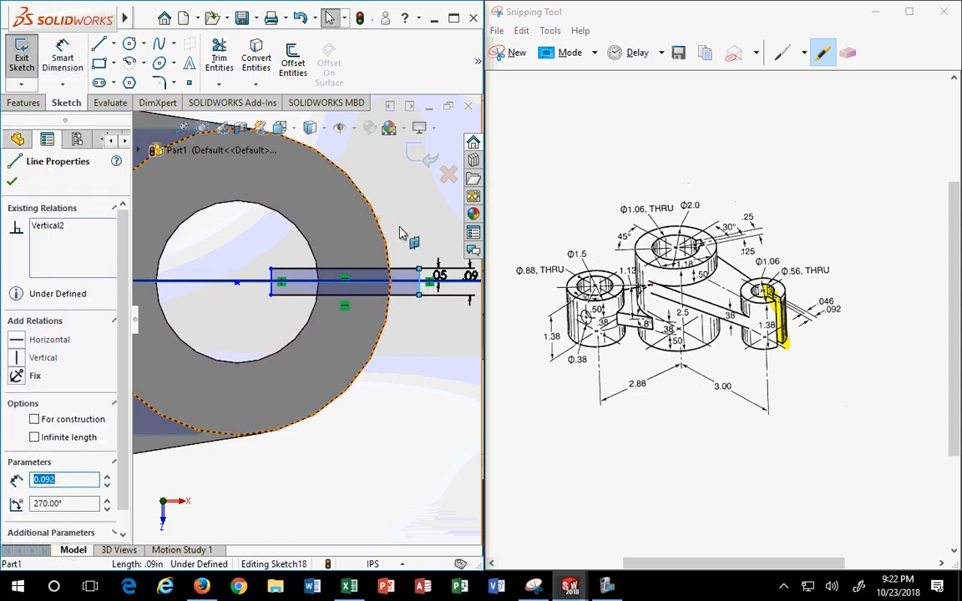
left_click(385, 240, "ctrl")
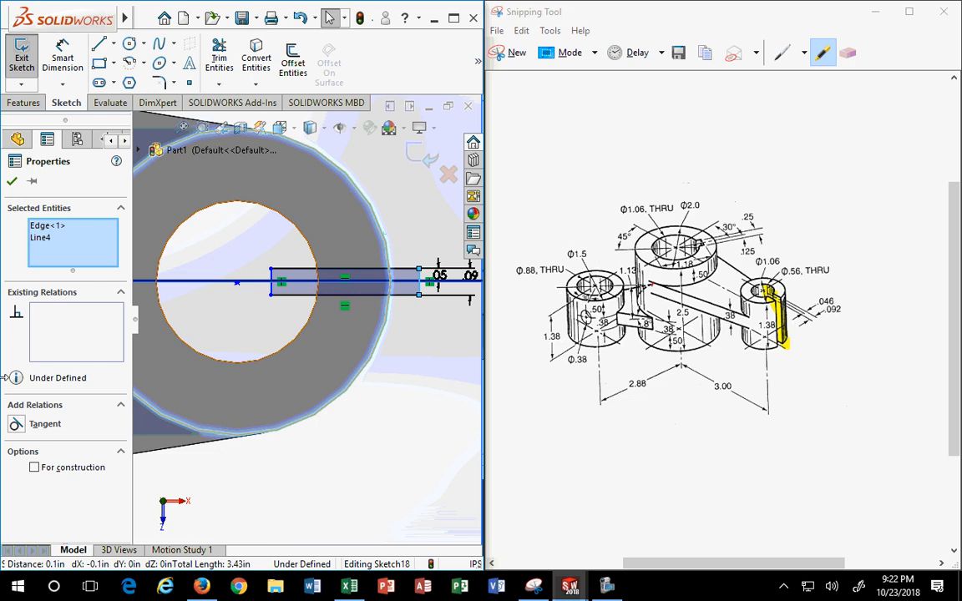
left_click(17, 425)
scroll(303, 290, "down", 4)
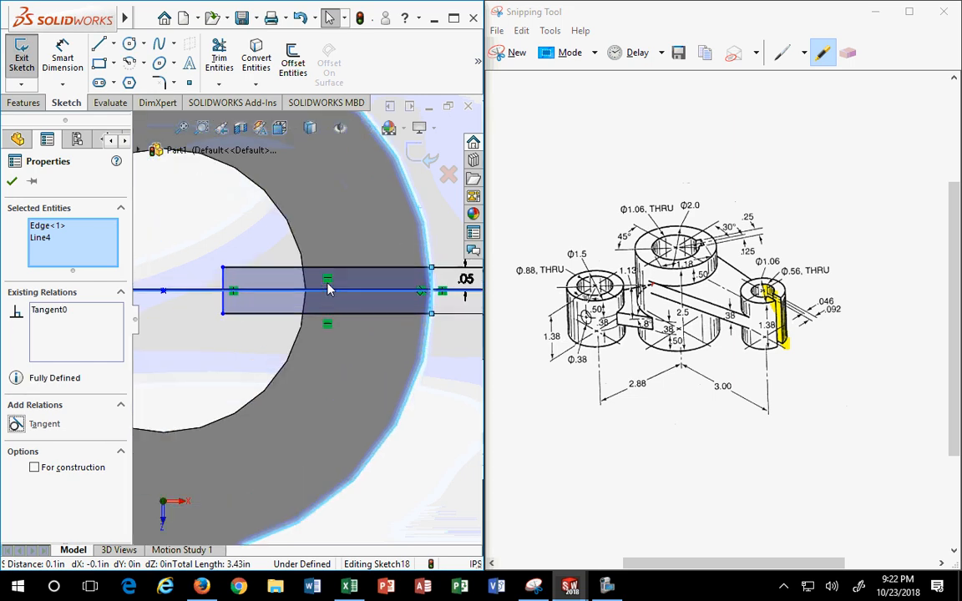
key("Escape")
scroll(401, 284, "down", 4)
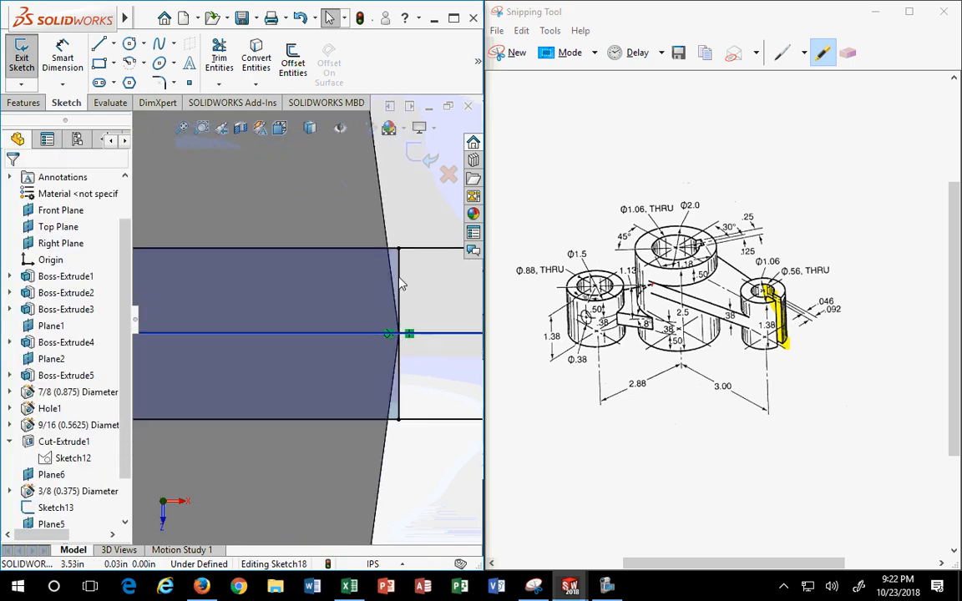
scroll(422, 290, "up", 2)
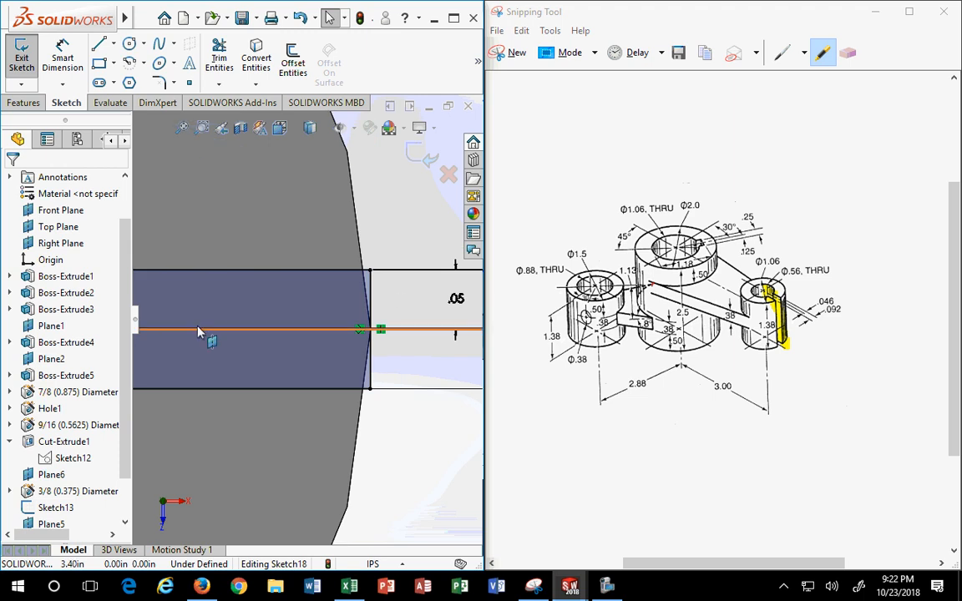
Make the rectangle's upper inner corner coincident with the circular edge of the small boss's hole.
scroll(192, 305, "up", 5)
scroll(192, 315, "down", 3)
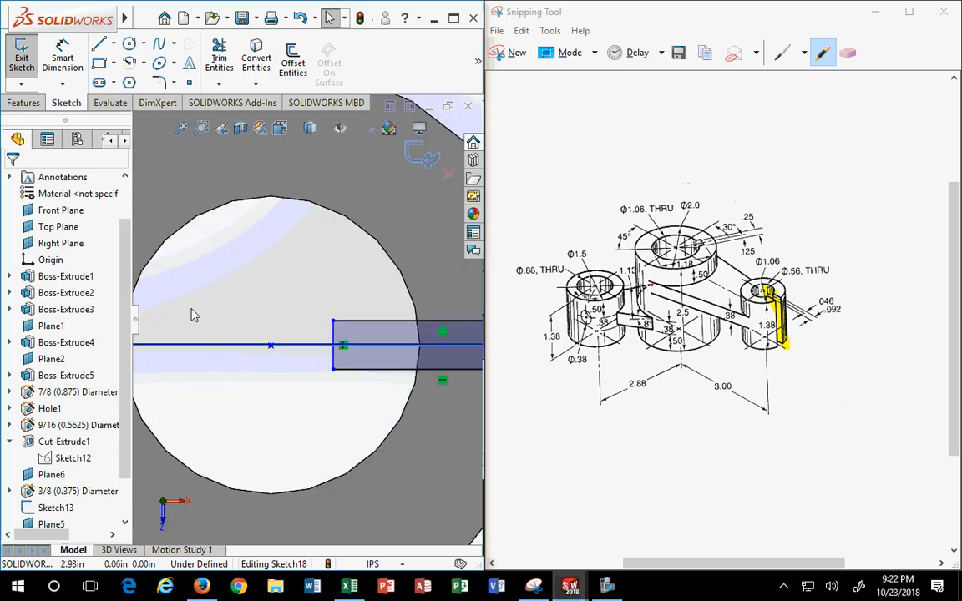
scroll(296, 316, "up", 2)
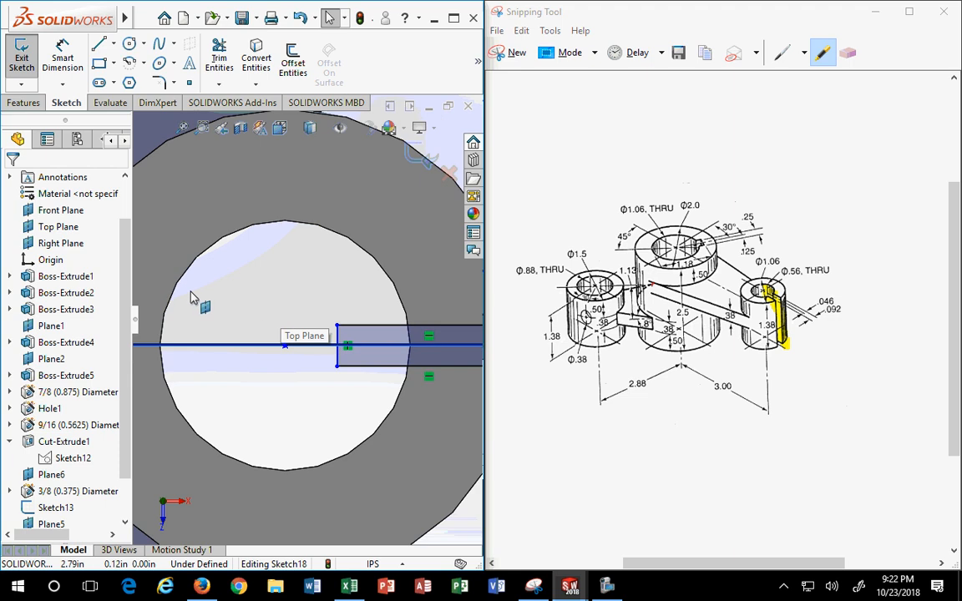
left_click(173, 299)
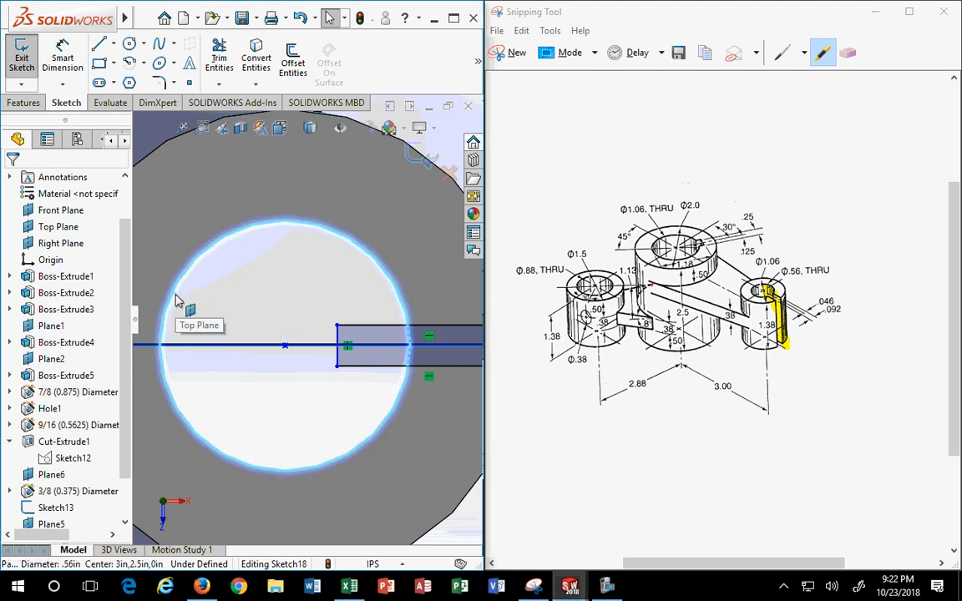
left_click(336, 327, "ctrl")
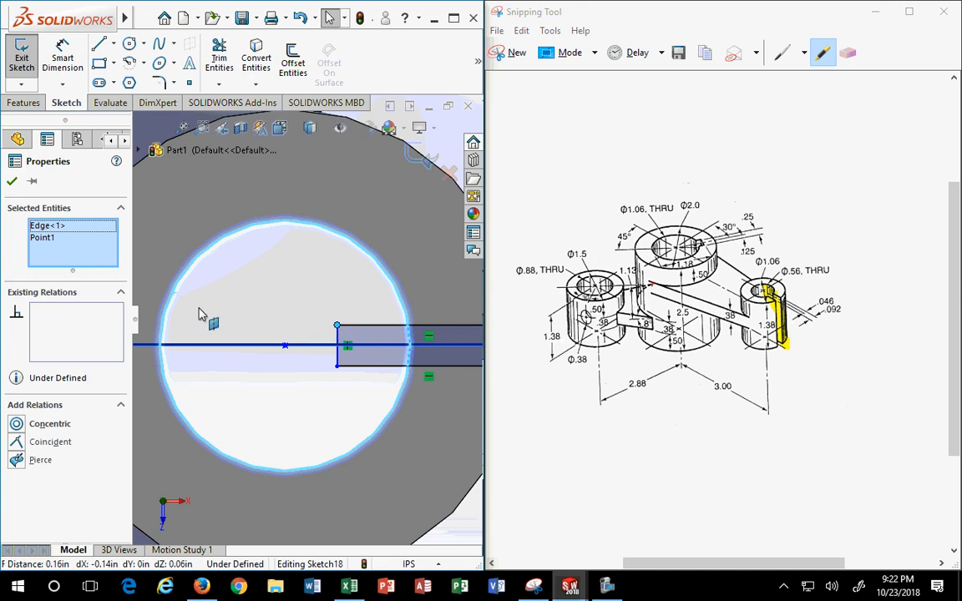
left_click(16, 443)
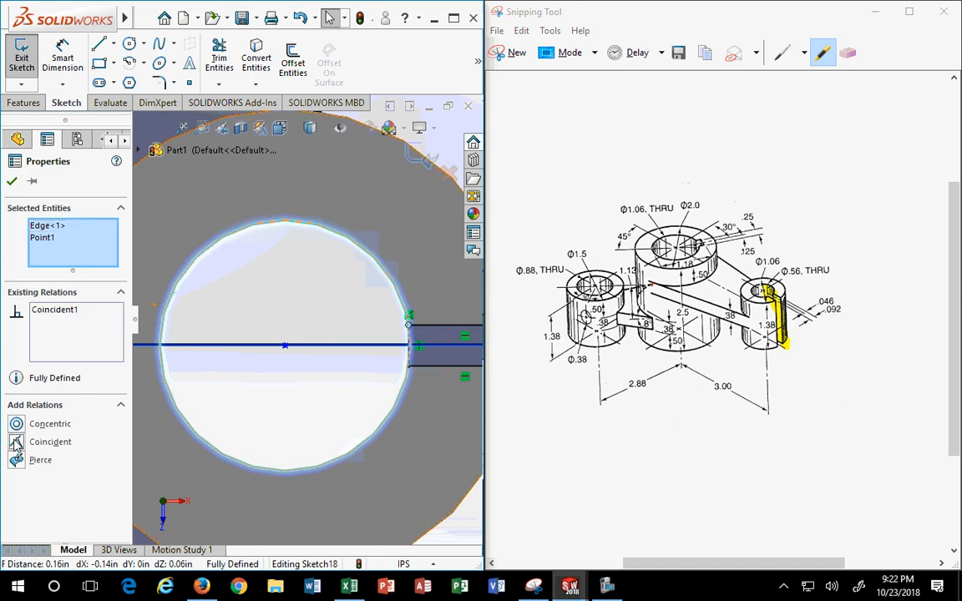
scroll(376, 418, "down", 6)
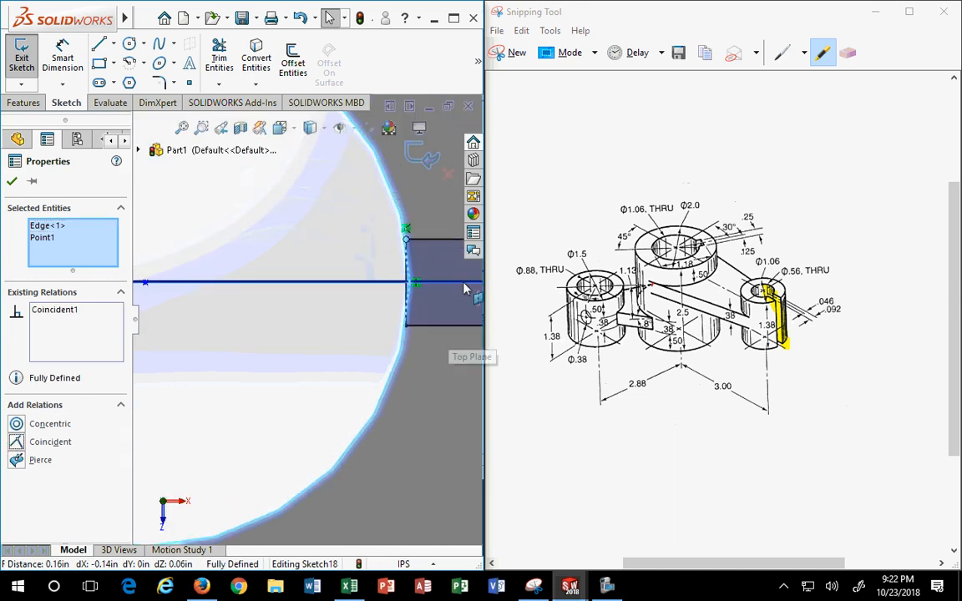
left_click(237, 276)
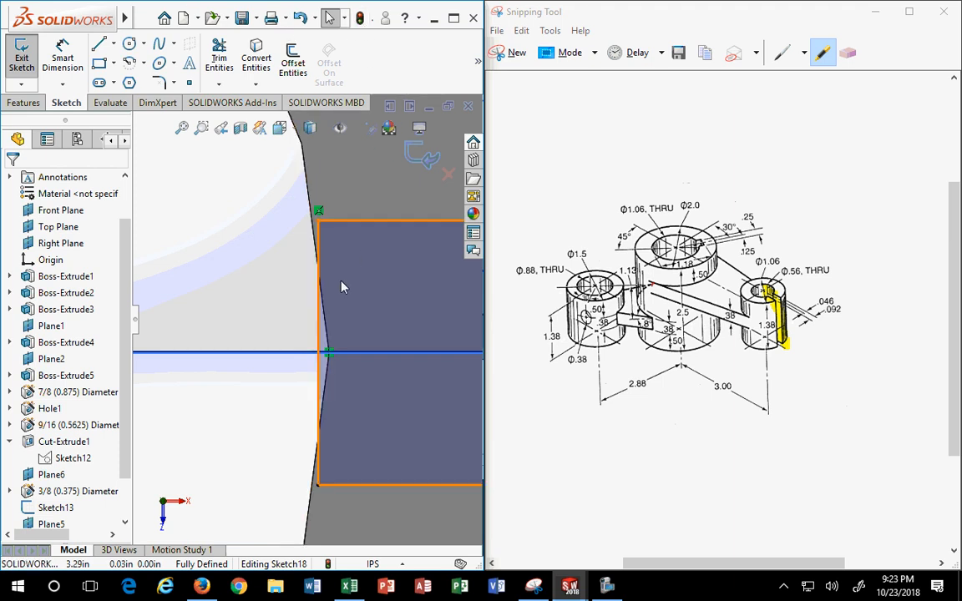
scroll(302, 351, "down", 3)
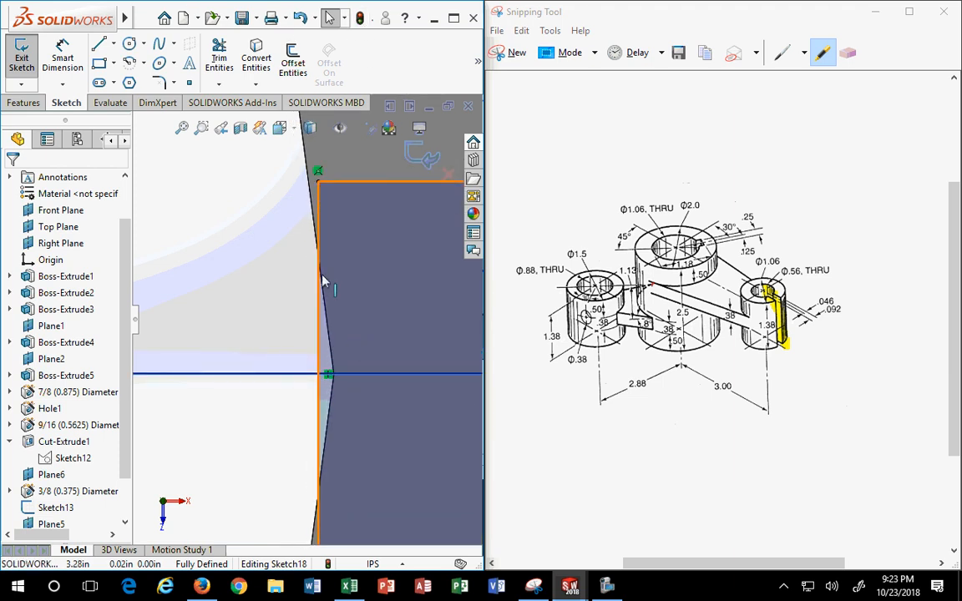
left_click(318, 182)
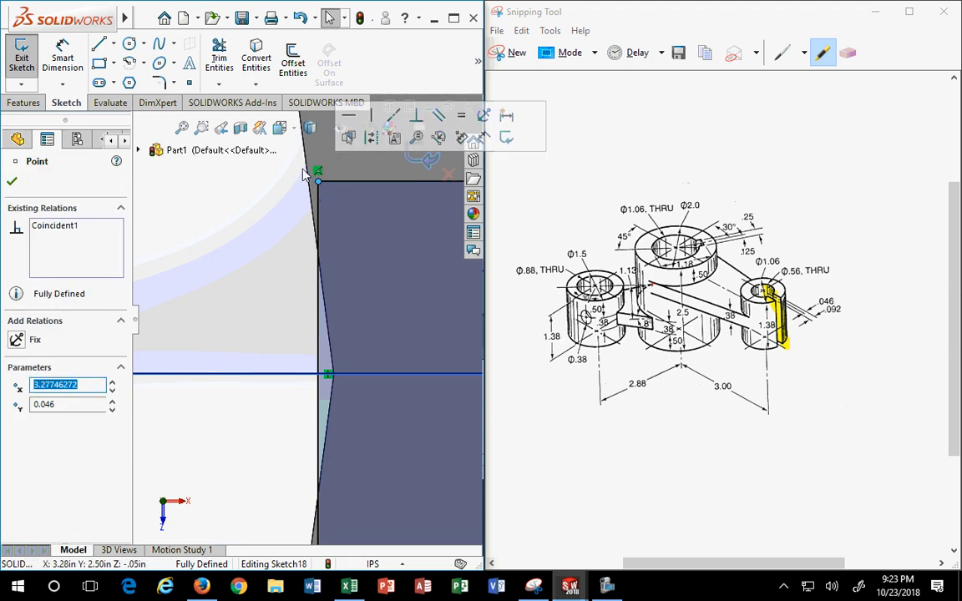
scroll(279, 305, "up", 5)
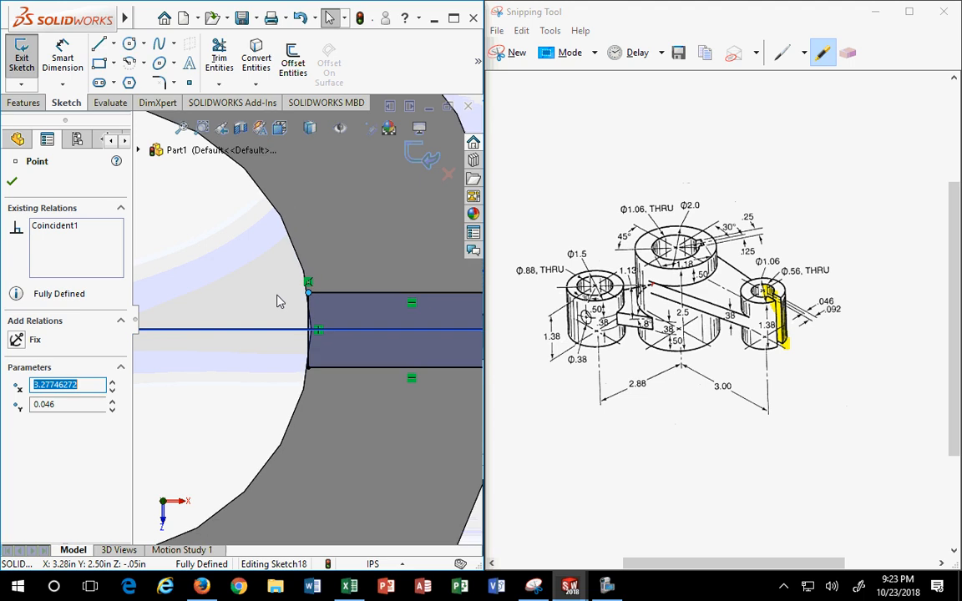
Cut the slot rectangle through the small boss with an Extruded Cut set to Through All.
middle_click_drag(279, 299, 119, 143)
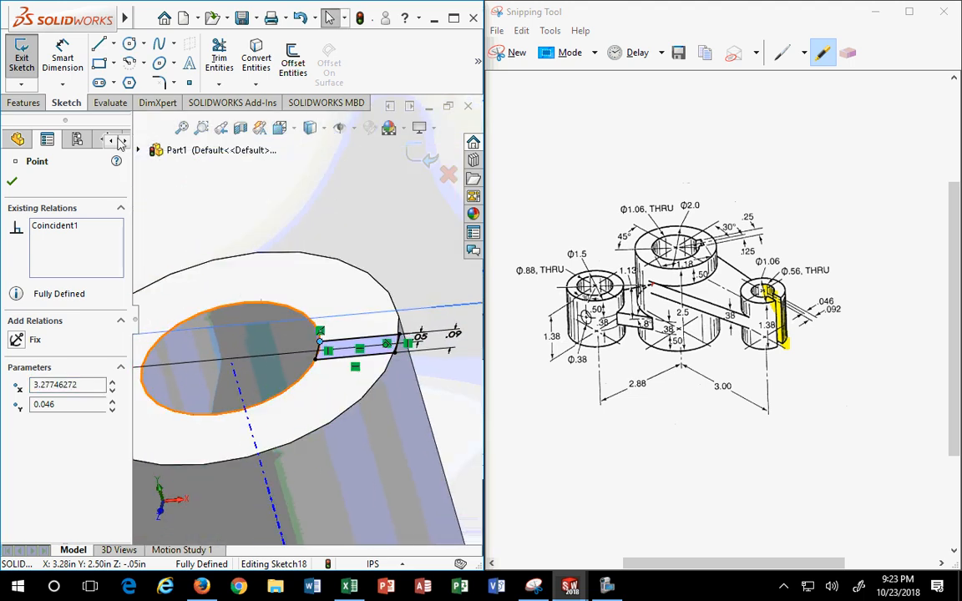
left_click(24, 103)
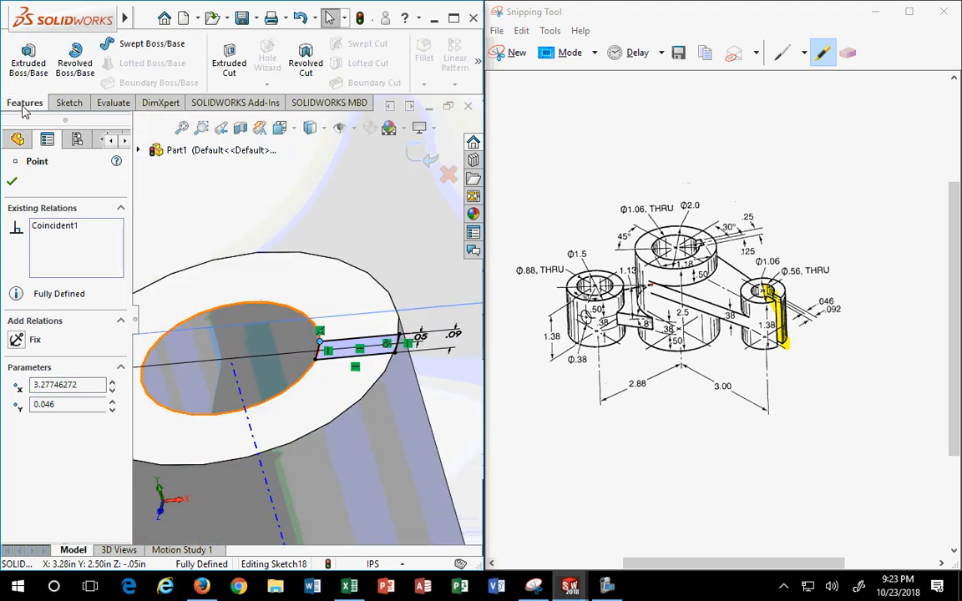
left_click(230, 73)
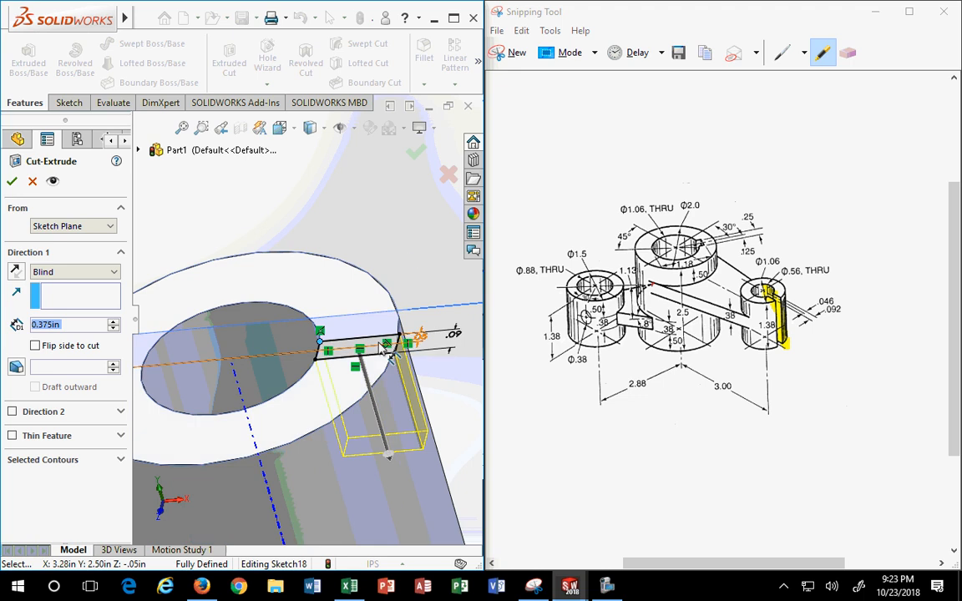
left_click(92, 274)
left_click(62, 294)
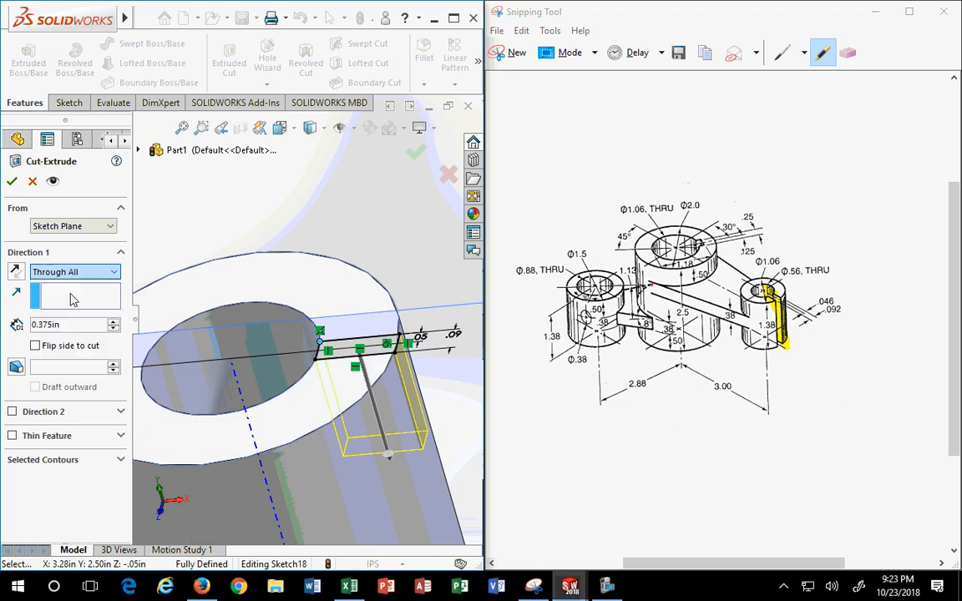
middle_click_drag(344, 369, 366, 422)
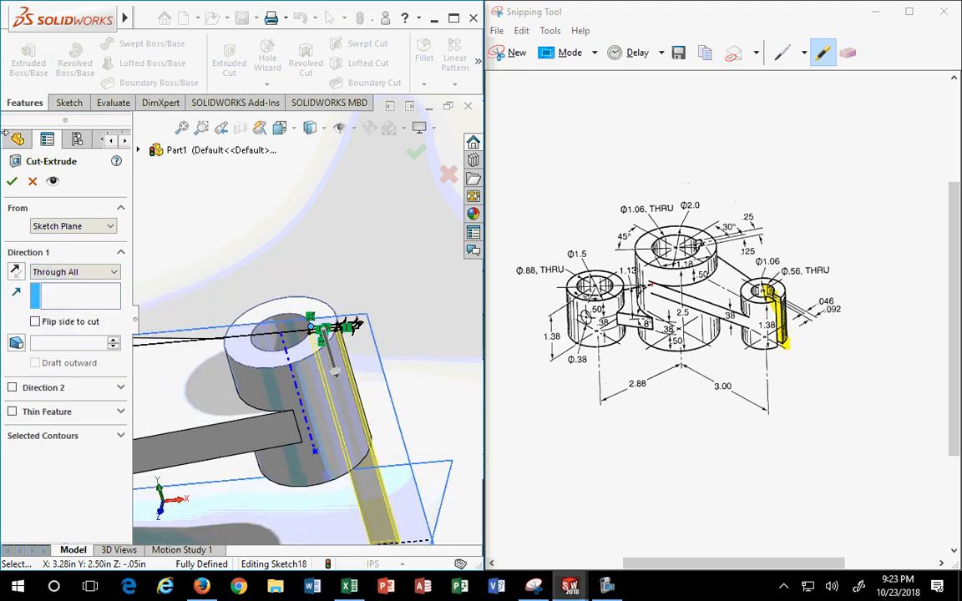
left_click(12, 182)
middle_click_drag(392, 359, 328, 399)
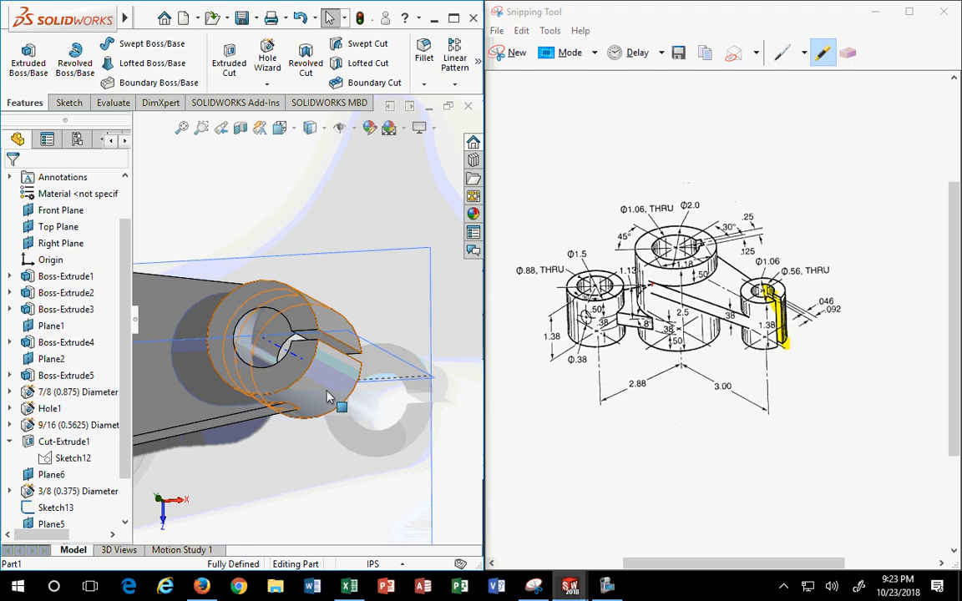
scroll(291, 427, "up", 5)
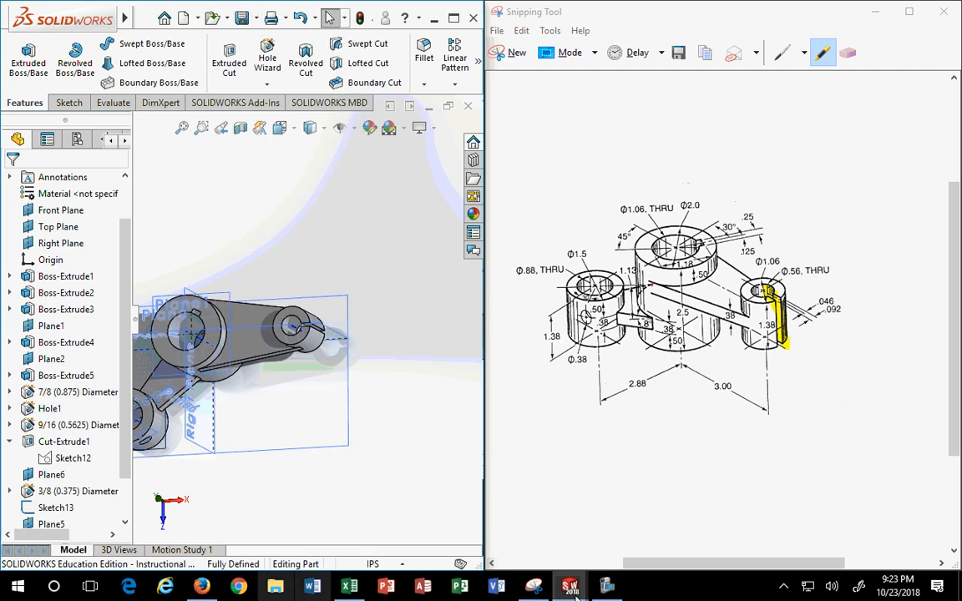
Switch to the Part1 drawing, maximize its window and inspect the slotted small boss in the main view.
mouse_move(572, 588)
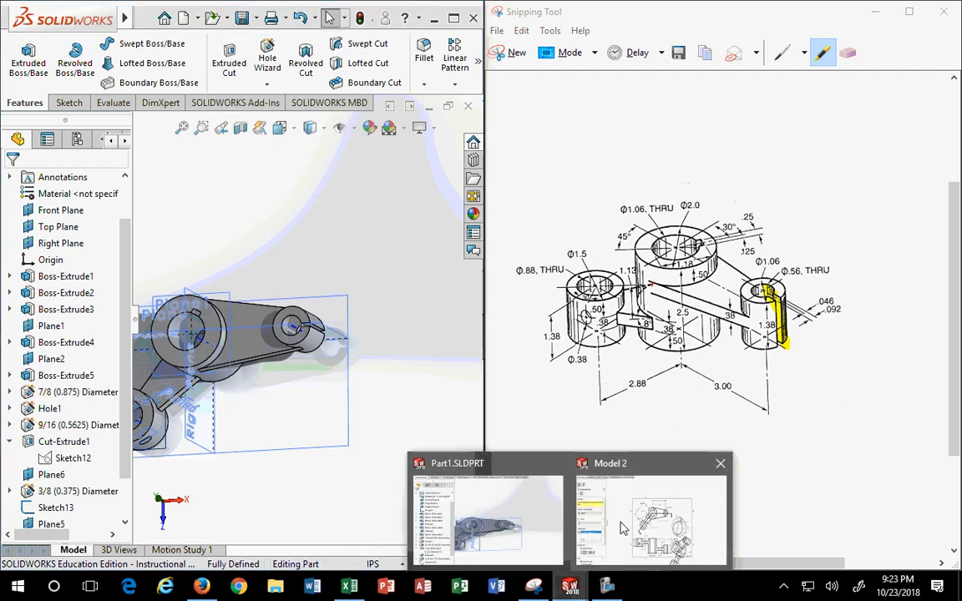
left_click(622, 528)
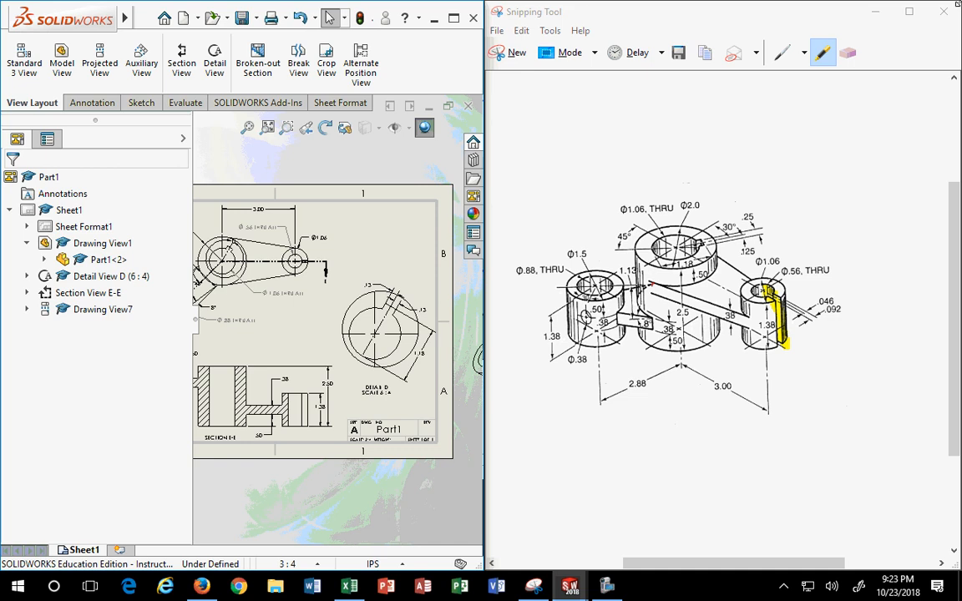
left_click(454, 17)
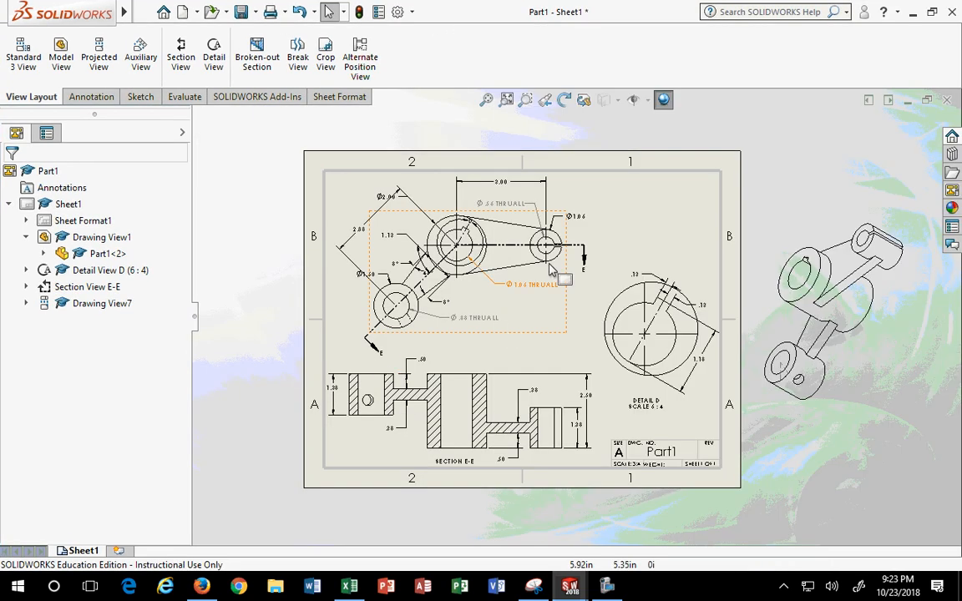
scroll(551, 269, "down", 10)
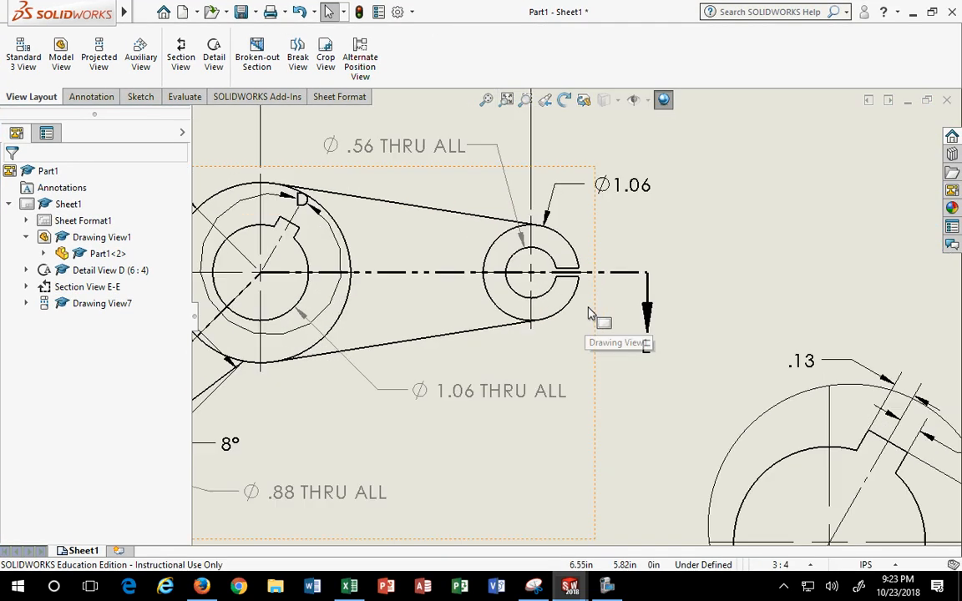
scroll(589, 313, "down", 5)
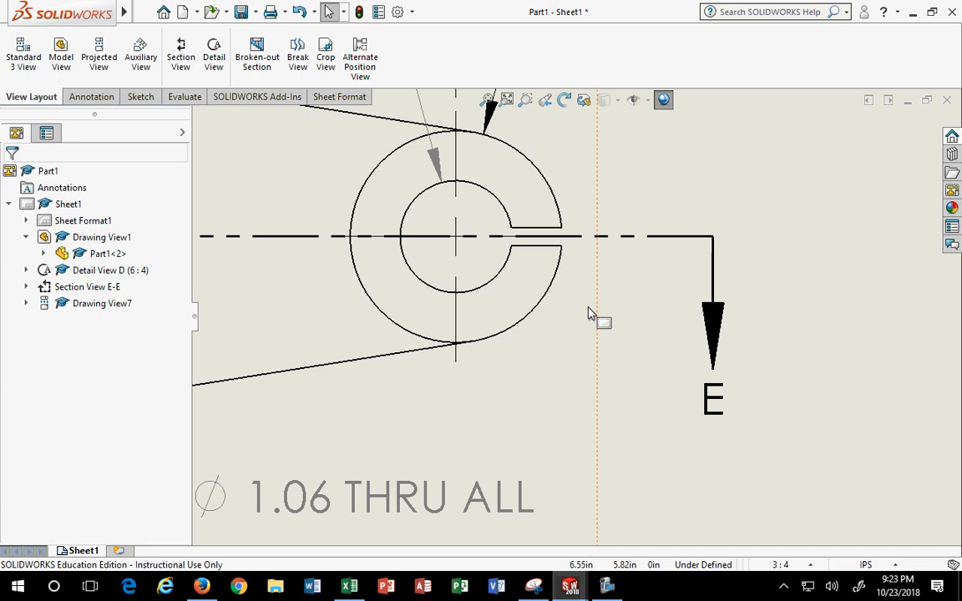
mouse_move(84, 12)
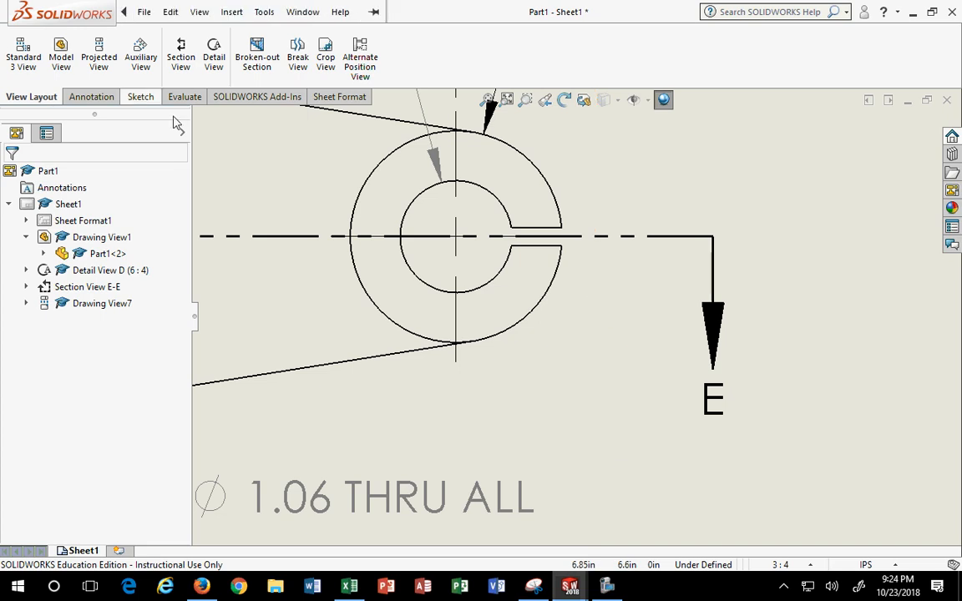
left_click(264, 12)
mouse_move(302, 12)
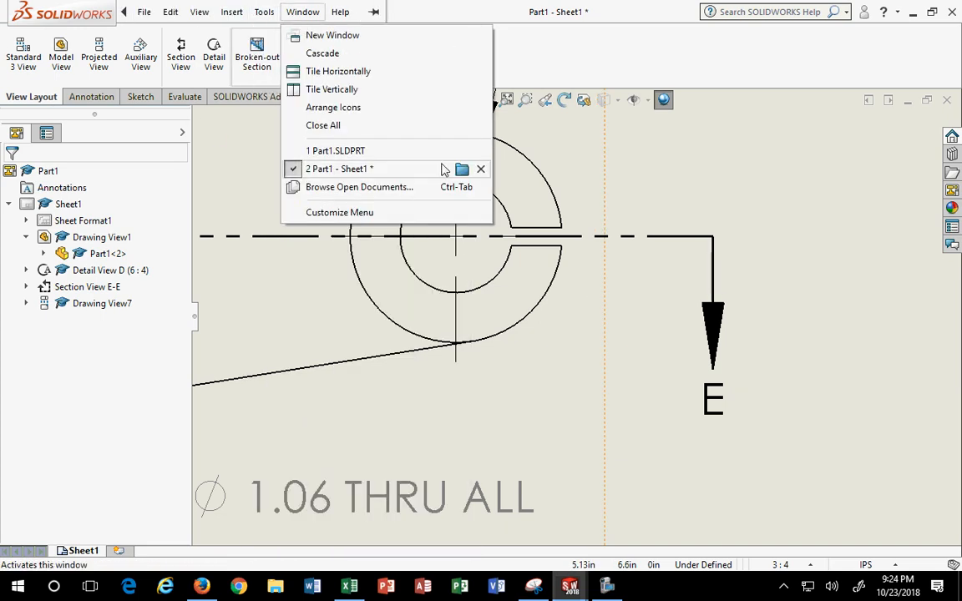
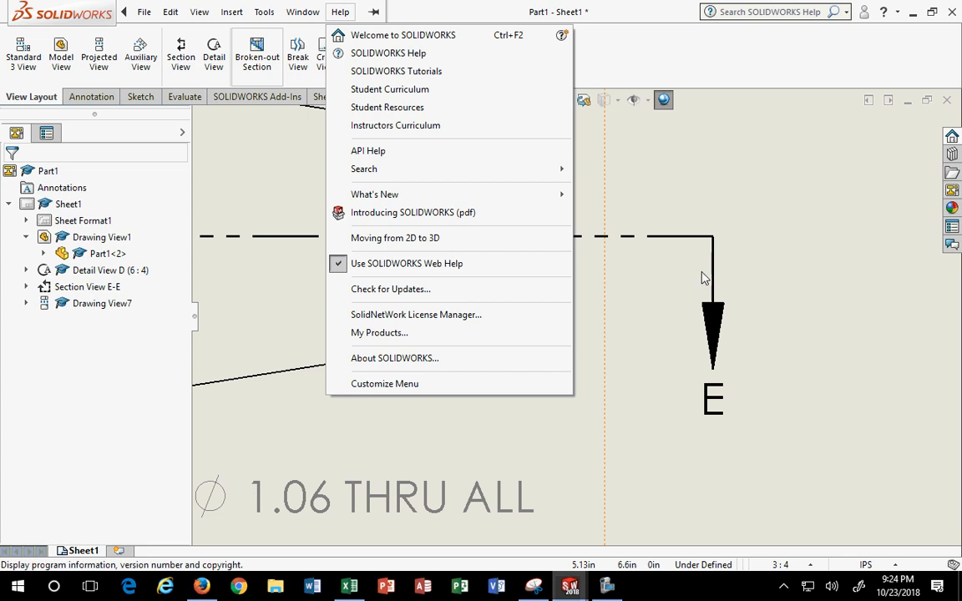
left_click(645, 272)
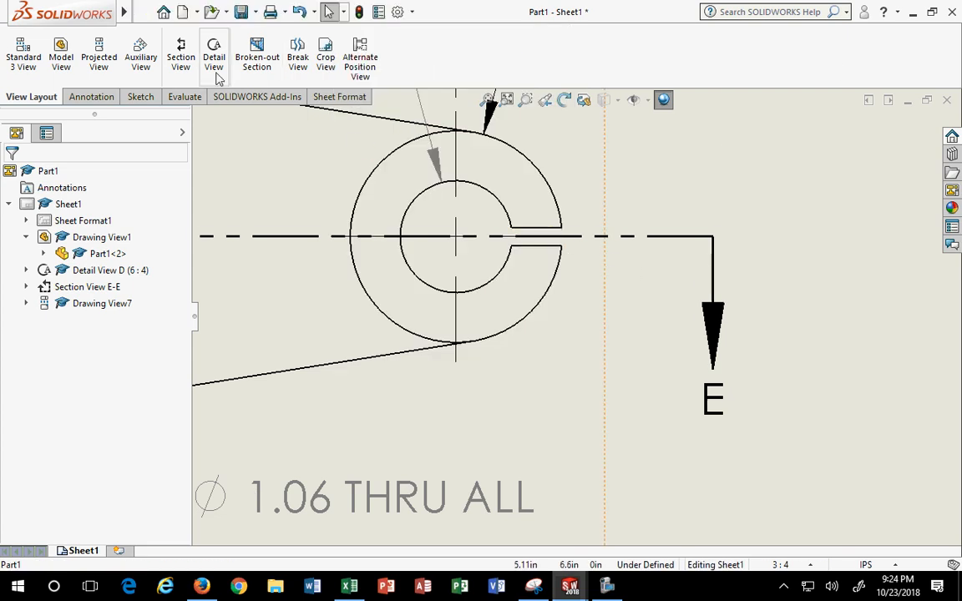
Insert the slot's model dimensions into the main view with Model Items, using the selected feature as source.
left_click(92, 96)
left_click(67, 52)
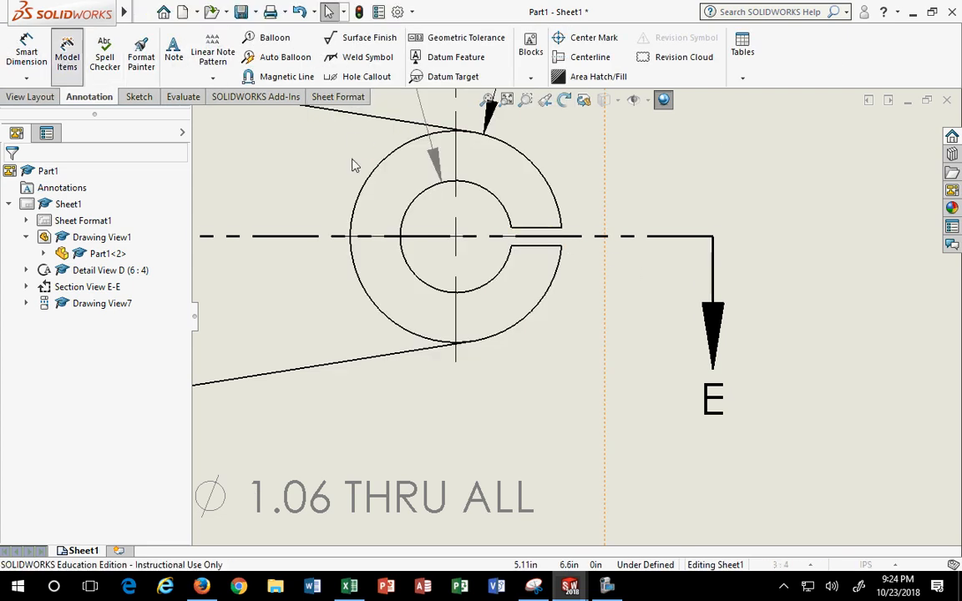
left_click(540, 235)
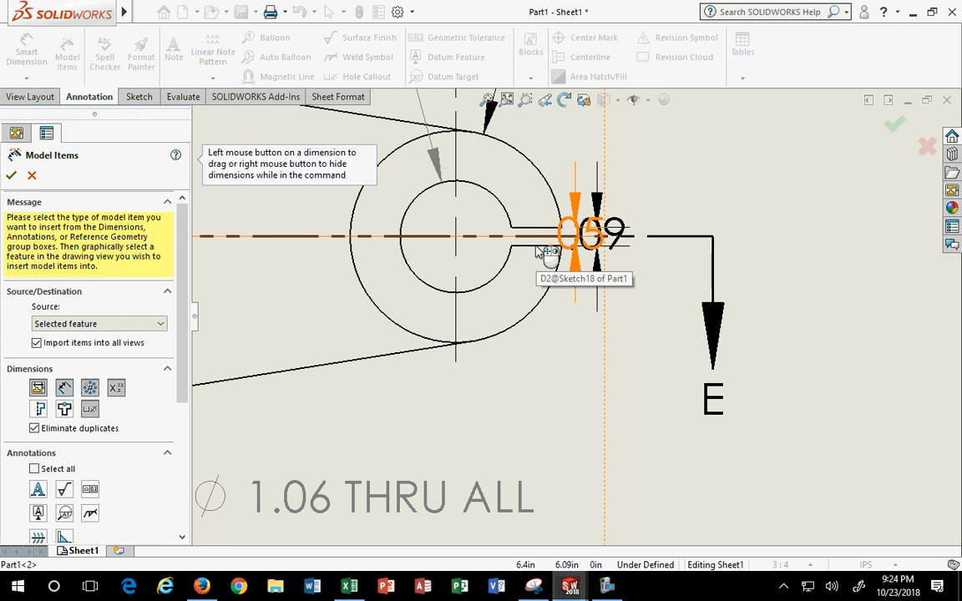
left_click(31, 175)
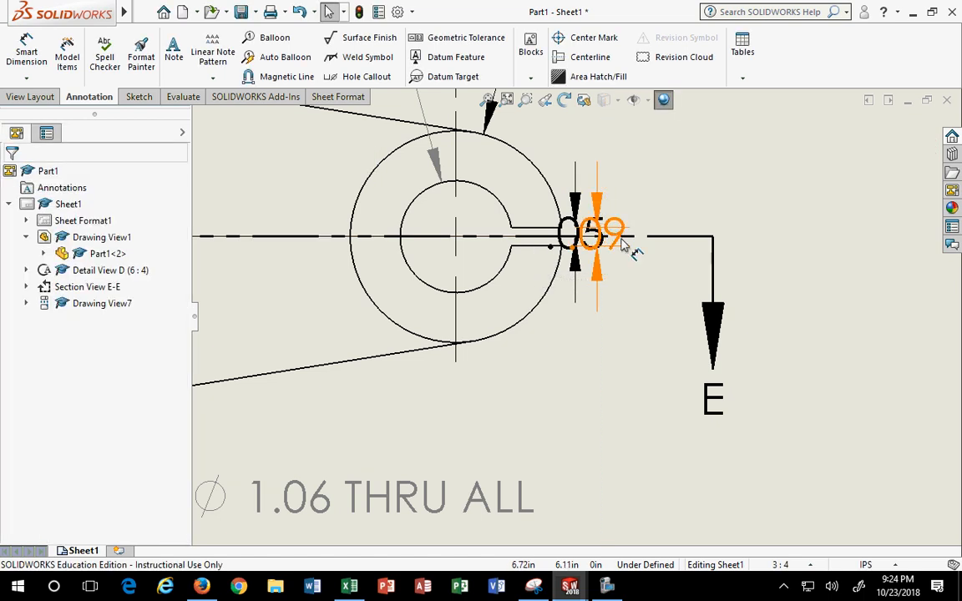
Place the slot's .09 dimension above and its .05 dimension below the cutting line, clear of the small boss.
mouse_move(623, 238)
left_mouse_down()
mouse_move(683, 223)
mouse_move(725, 161)
mouse_move(822, 167)
left_mouse_up()
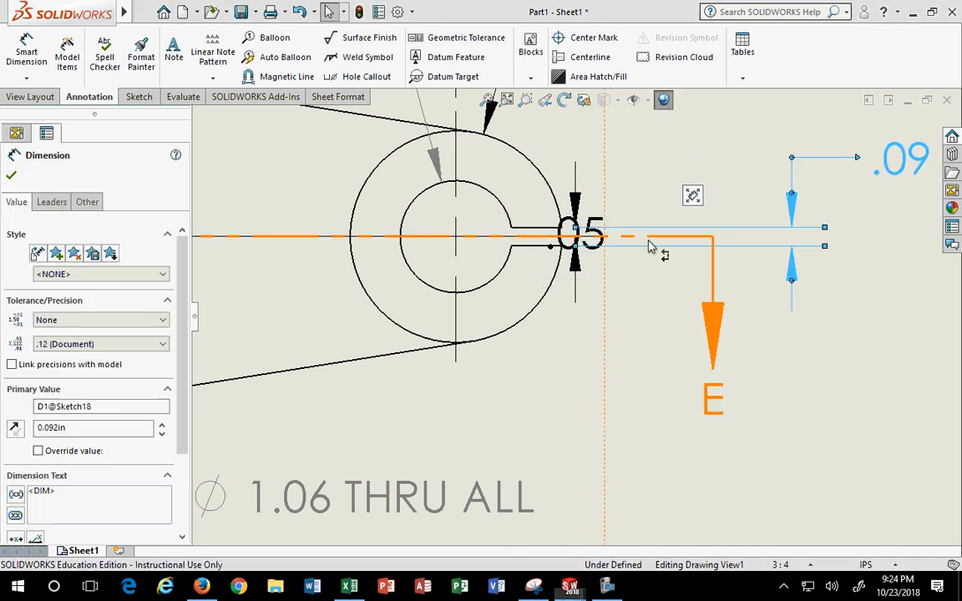
mouse_move(645, 274)
left_mouse_down()
mouse_move(674, 304)
mouse_move(685, 208)
mouse_move(597, 239)
mouse_move(685, 444)
mouse_move(772, 347)
mouse_move(783, 393)
mouse_move(768, 393)
mouse_move(790, 395)
left_mouse_up()
key("z")
scroll(625, 371, "down", 4)
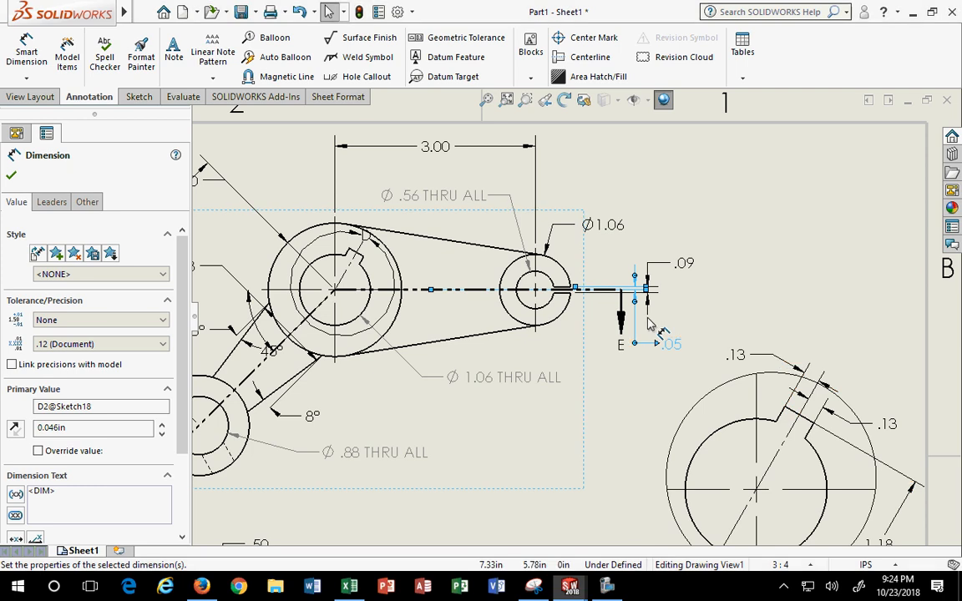
left_click(587, 372)
scroll(588, 371, "up", 3)
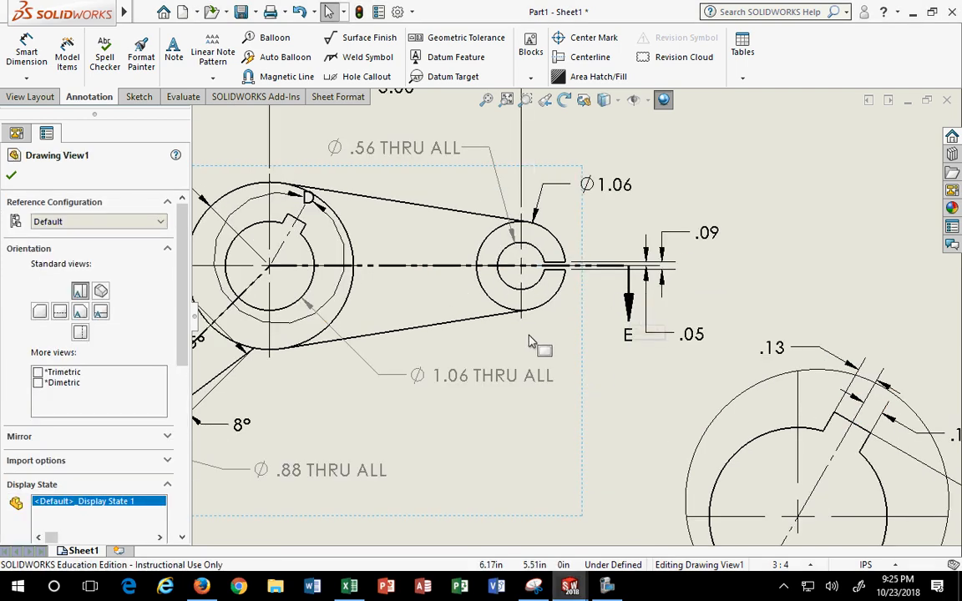
scroll(594, 363, "up", 2)
scroll(601, 352, "down", 3)
scroll(605, 353, "down", 1)
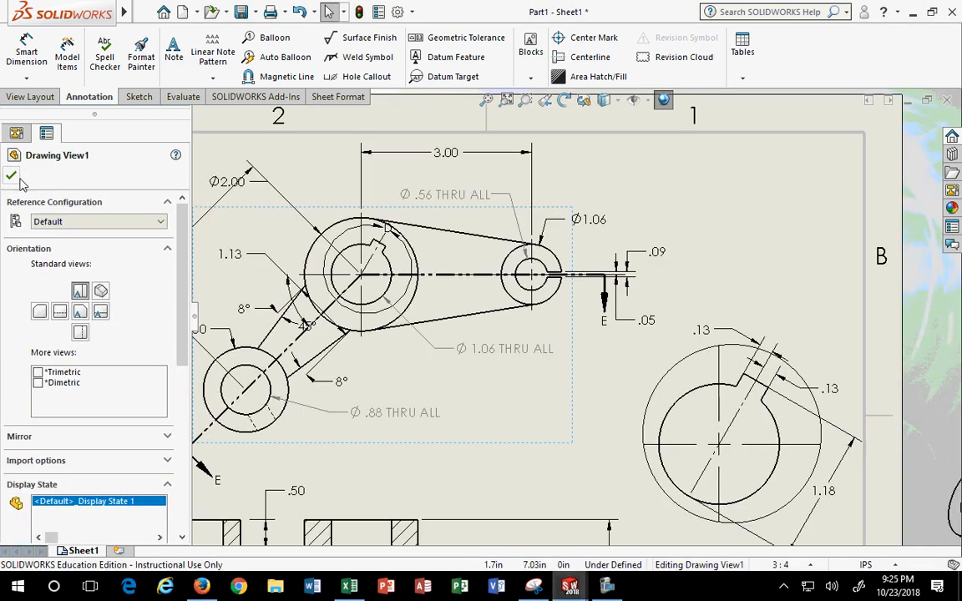
key("Return")
Relabel section view E-E as A.
scroll(576, 298, "down", 3)
scroll(584, 367, "up", 2)
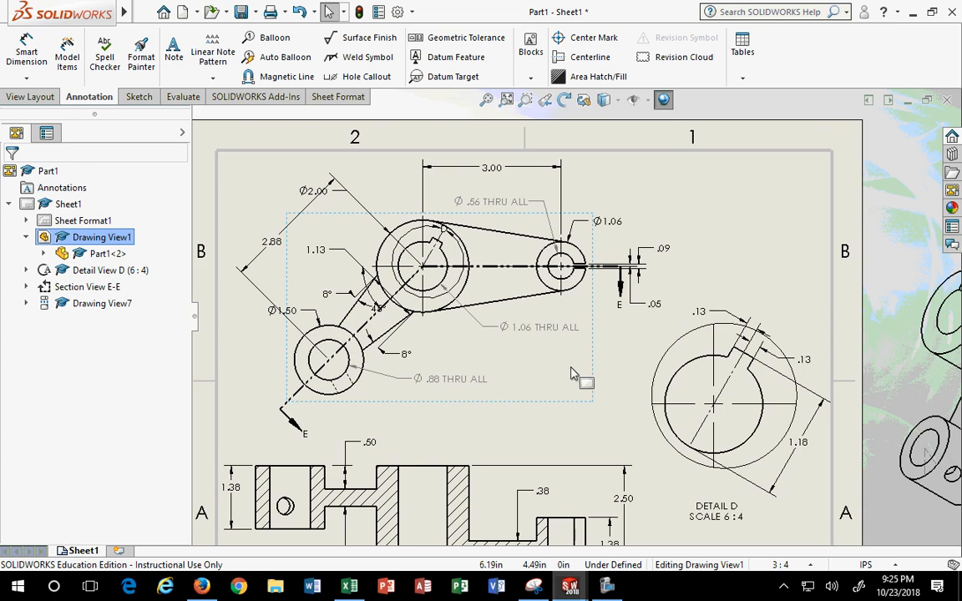
mouse_move(606, 376)
middle_mouse_down()
mouse_move(578, 153)
mouse_move(579, 245)
middle_mouse_up()
left_click_drag(415, 473, 311, 450)
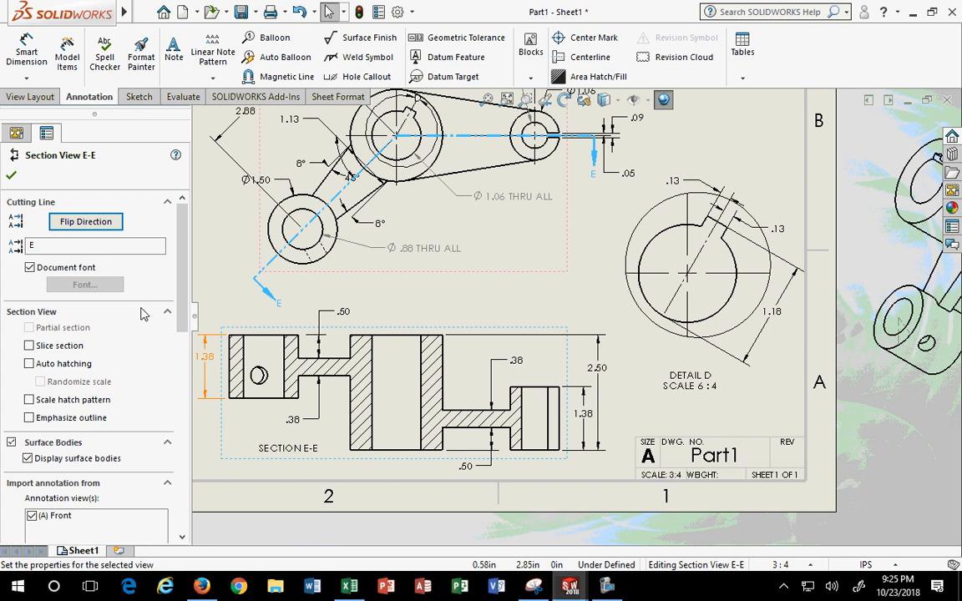
double_click(84, 247)
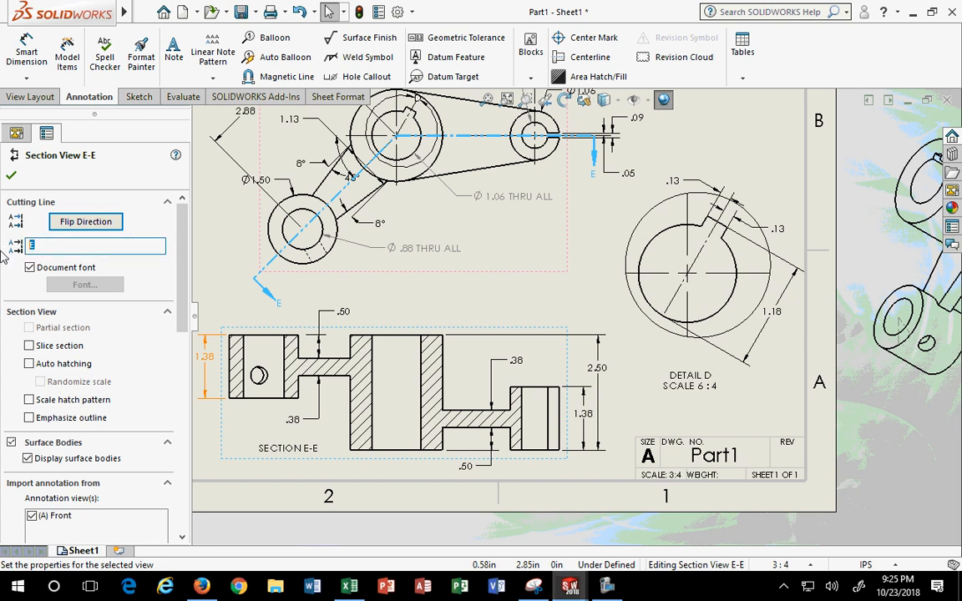
type("A")
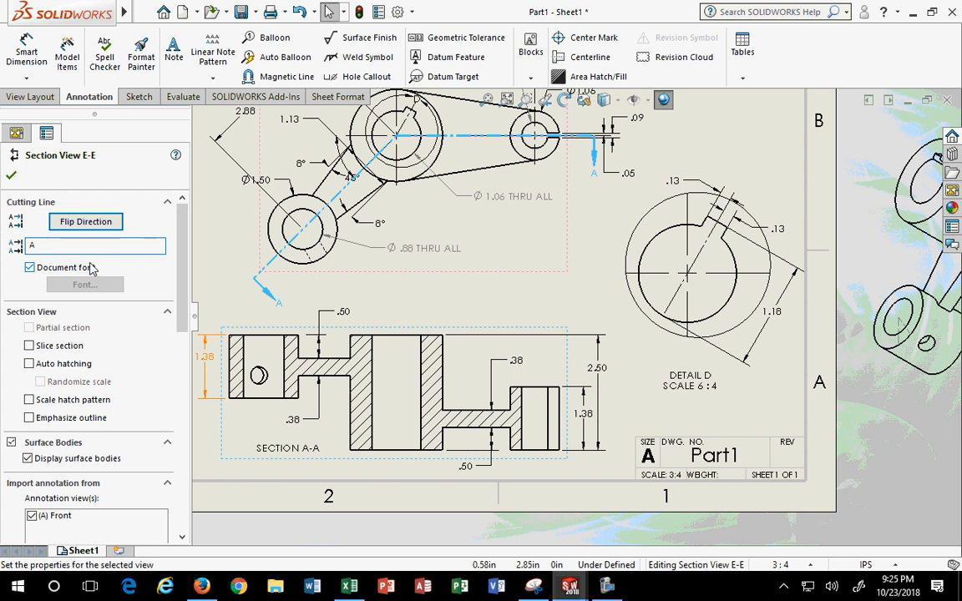
left_click(11, 174)
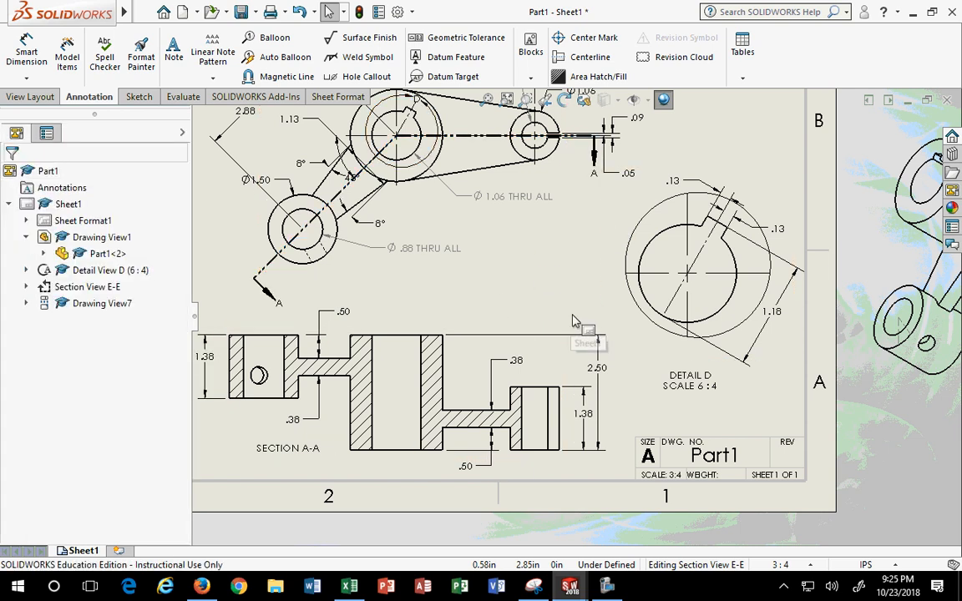
left_click(691, 384)
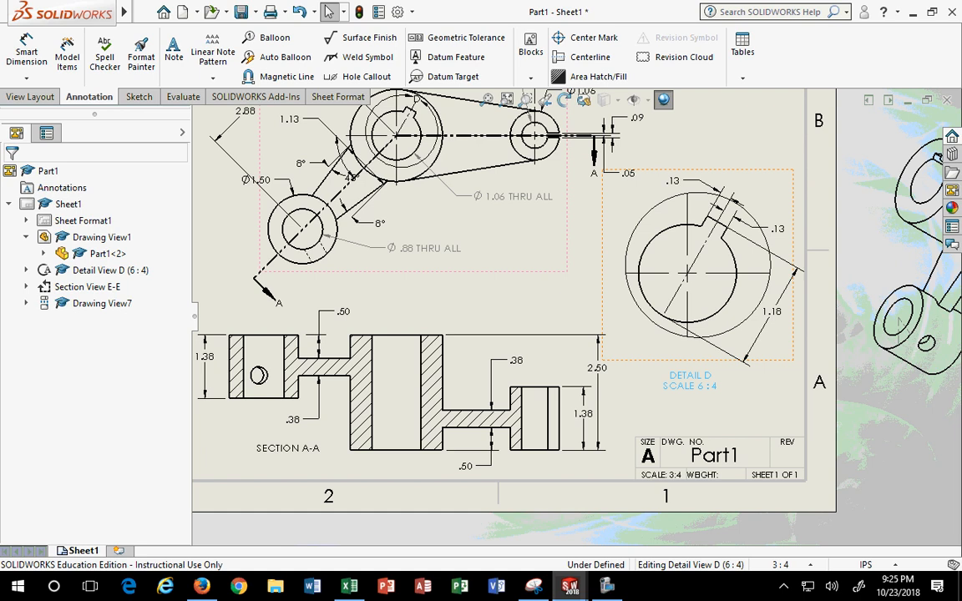
double_click(706, 381)
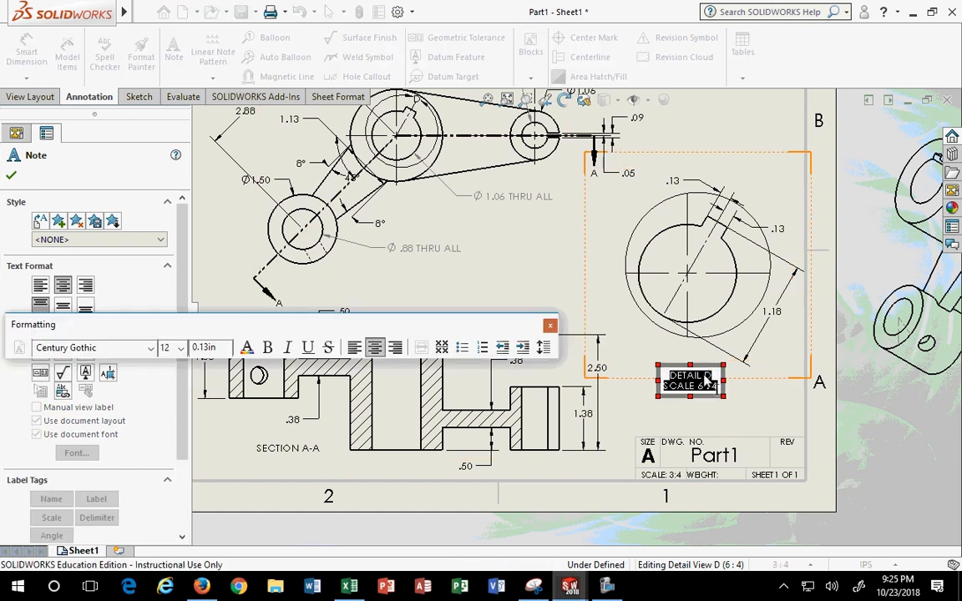
left_click(550, 326)
left_click(779, 414)
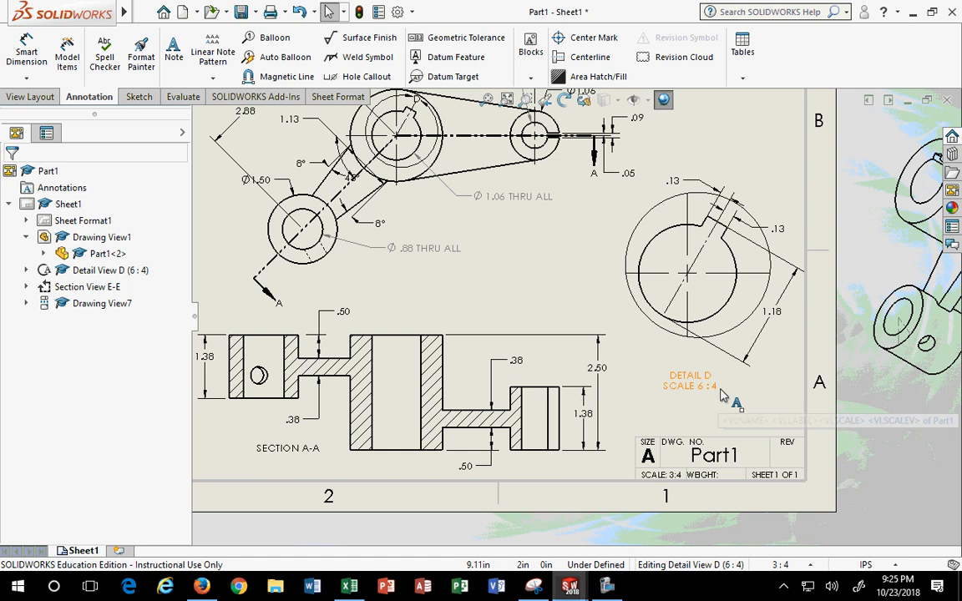
middle_click_drag(394, 181, 377, 248)
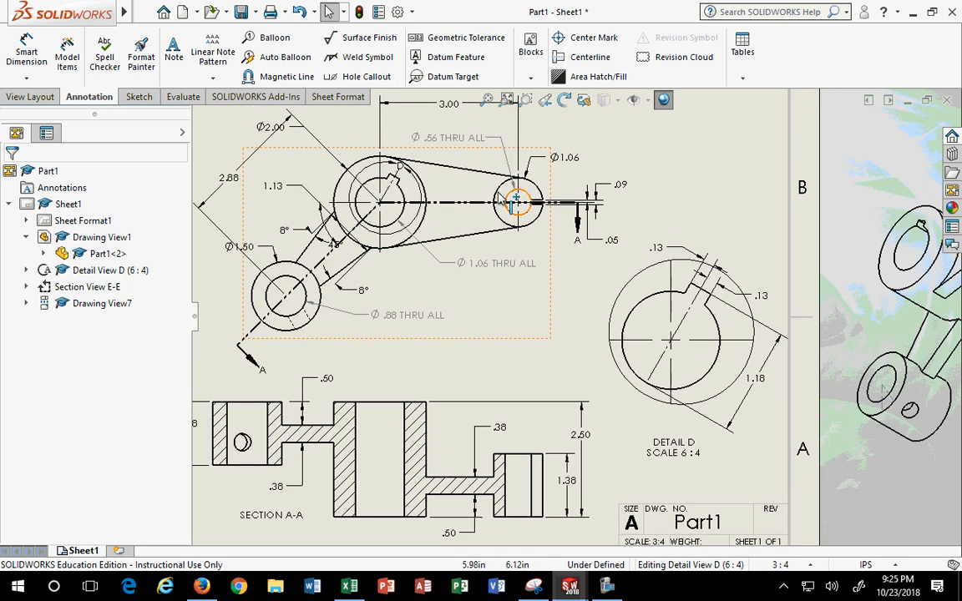
left_click(399, 167)
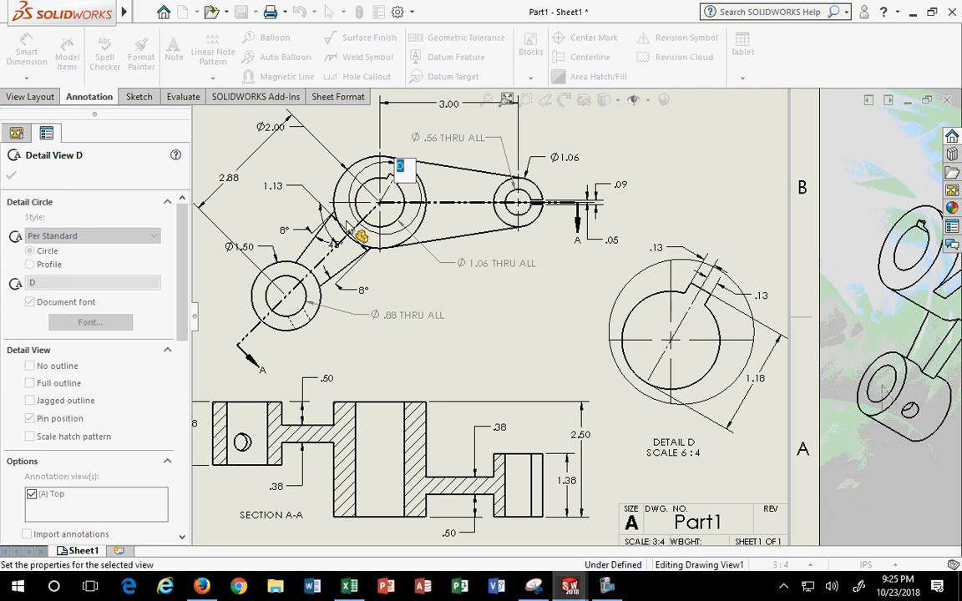
left_click(540, 320)
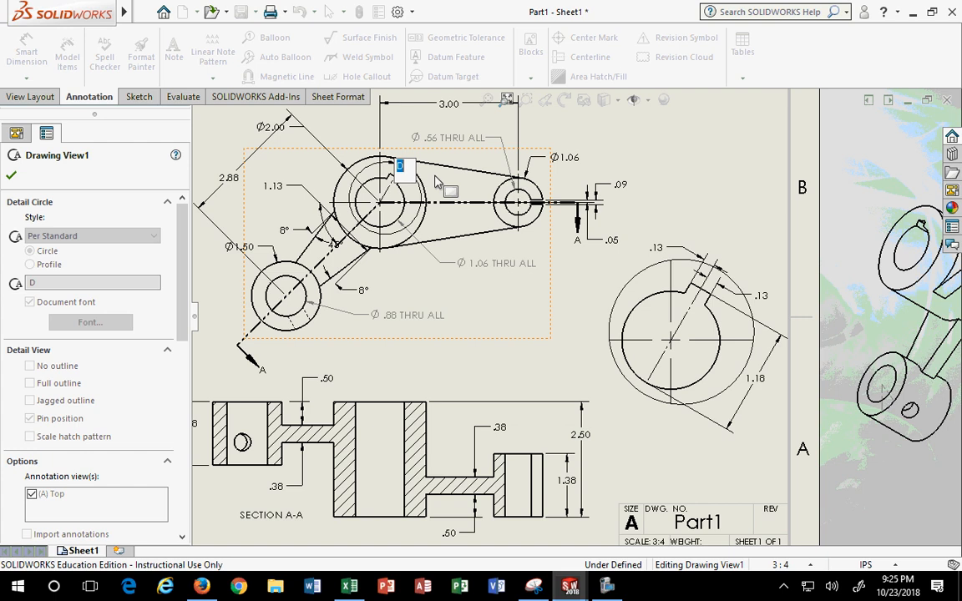
left_click(707, 200)
Relabel the detail circle around the large boss's keyway from D to B.
left_click(383, 200)
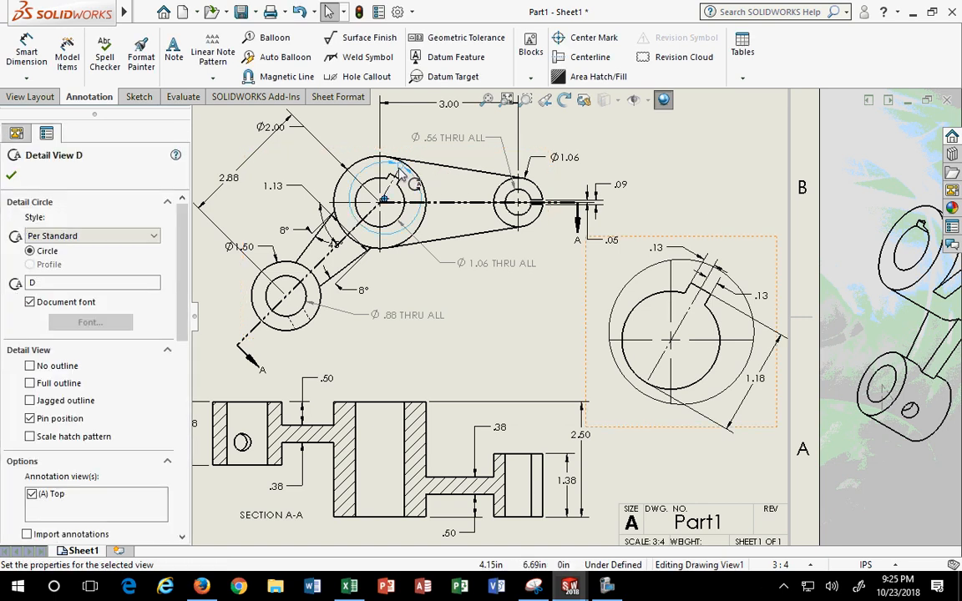
left_click(401, 174)
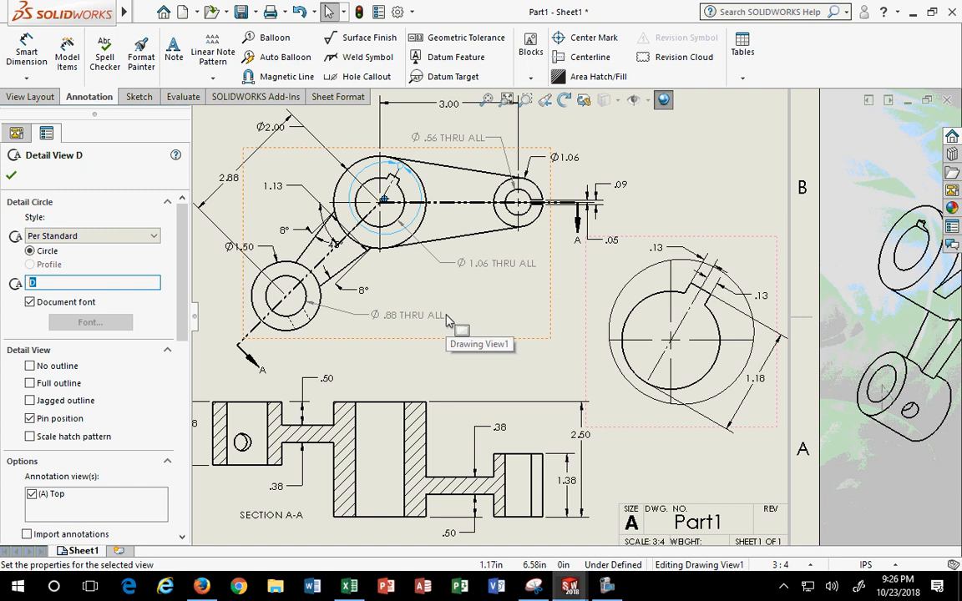
type("B")
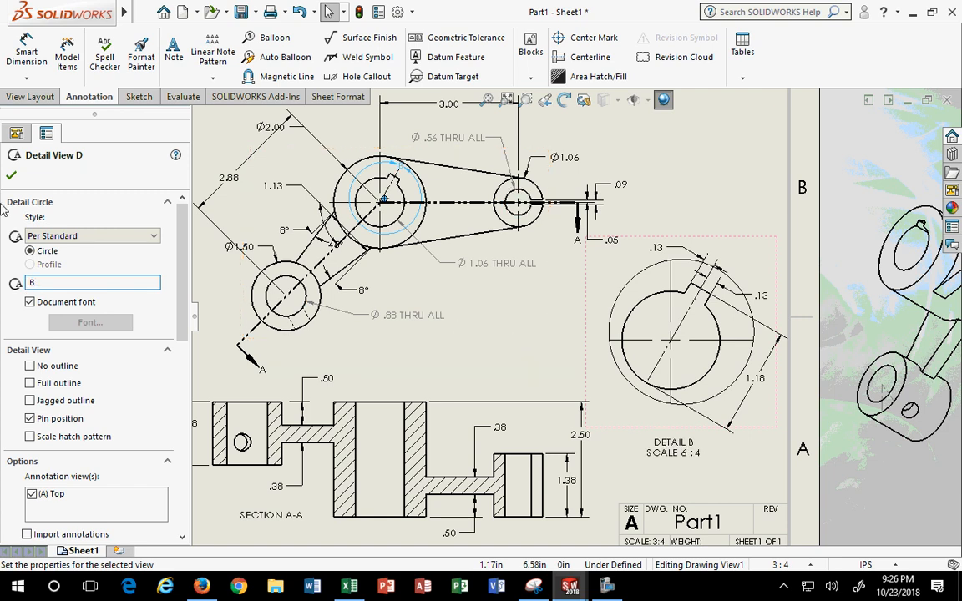
left_click(12, 174)
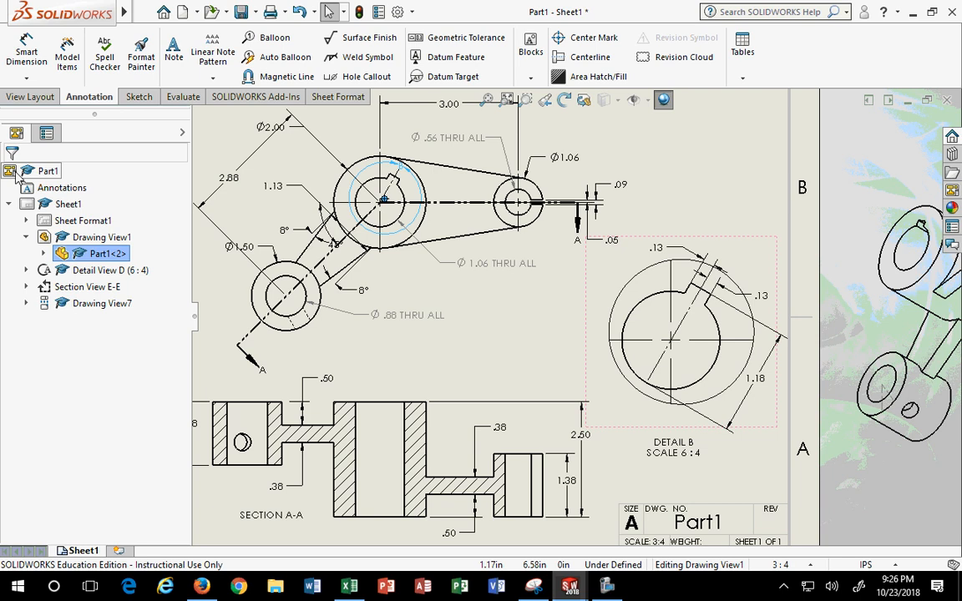
Move the 45° arm angle dimension outward, away from the arm in the main view.
scroll(654, 407, "up", 2)
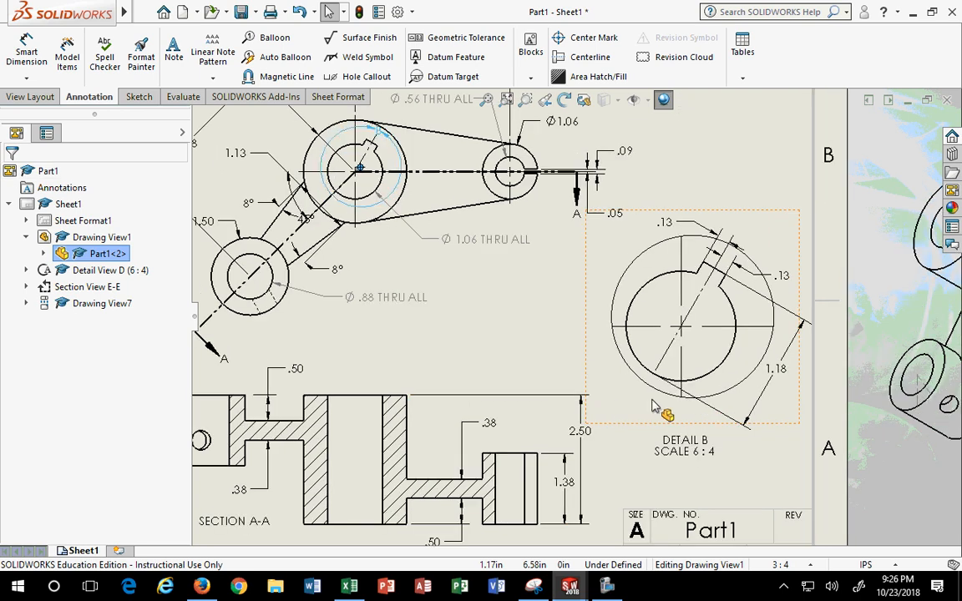
scroll(660, 414, "down", 4)
scroll(666, 418, "up", 2)
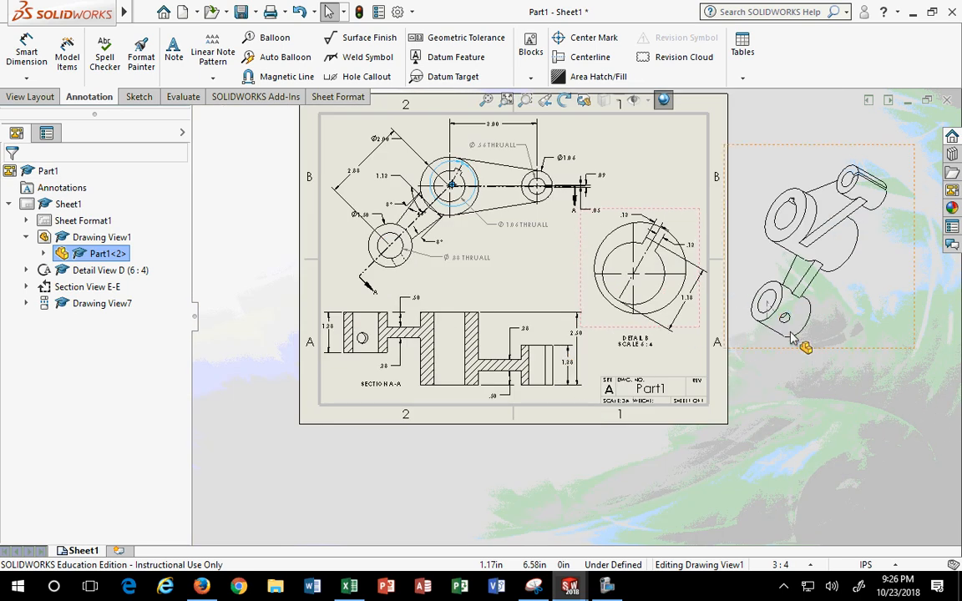
scroll(418, 238, "up", 3)
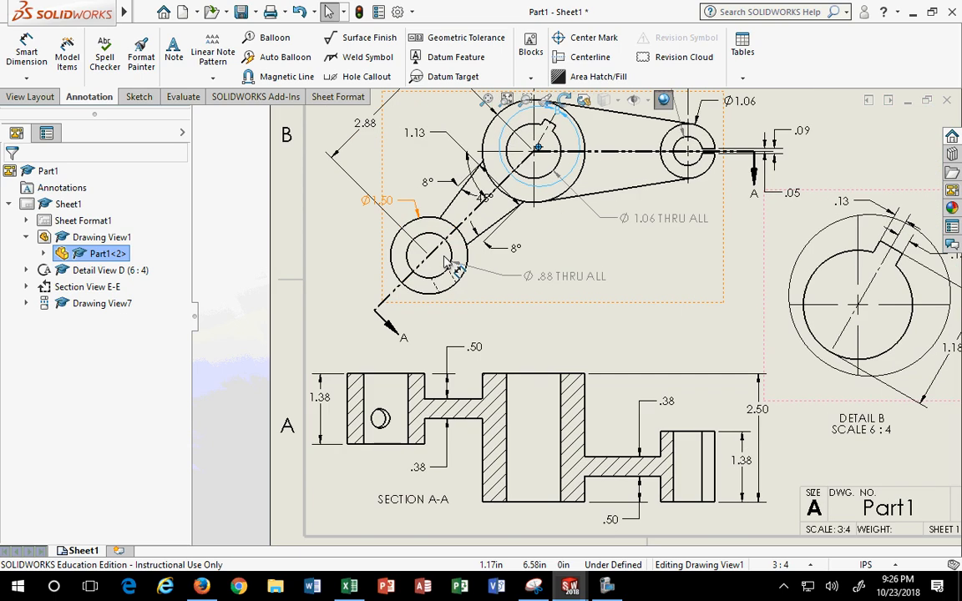
scroll(449, 275, "down", 3)
scroll(527, 261, "up", 4)
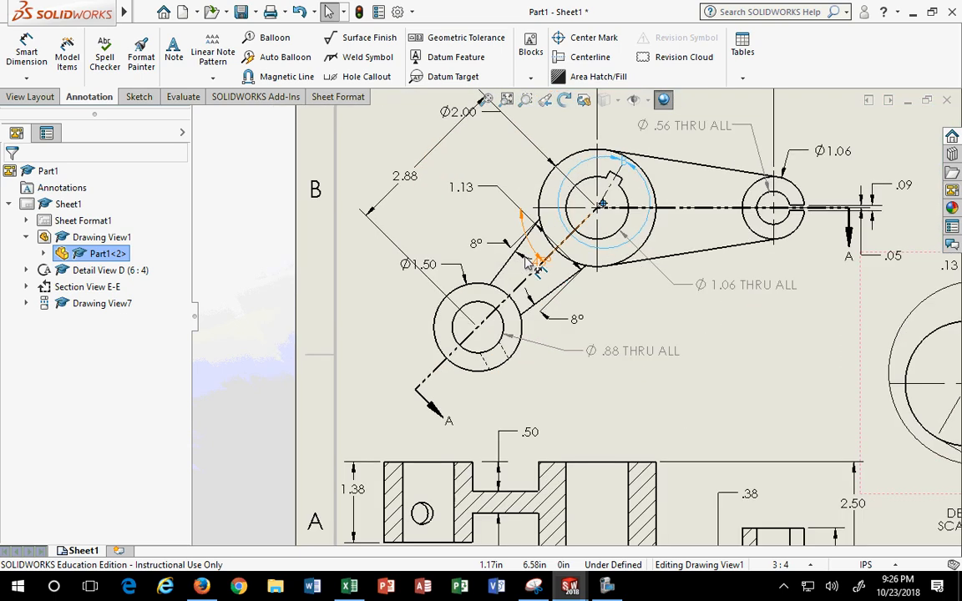
scroll(527, 262, "down", 1)
left_click_drag(552, 279, 438, 253)
scroll(473, 287, "down", 3)
scroll(474, 287, "up", 1)
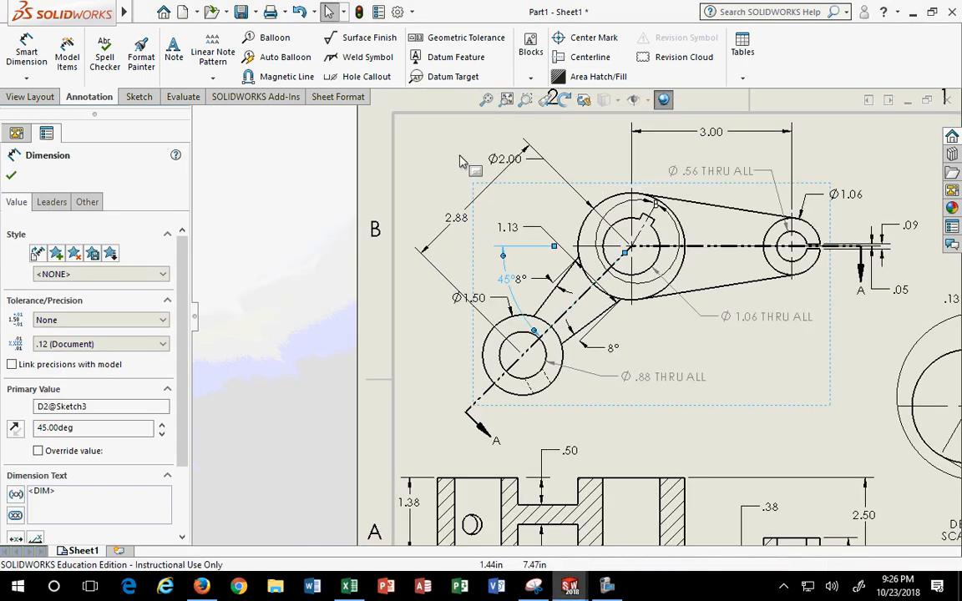
Try to move section view A-A sideways beneath the main view.
scroll(656, 359, "down", 2)
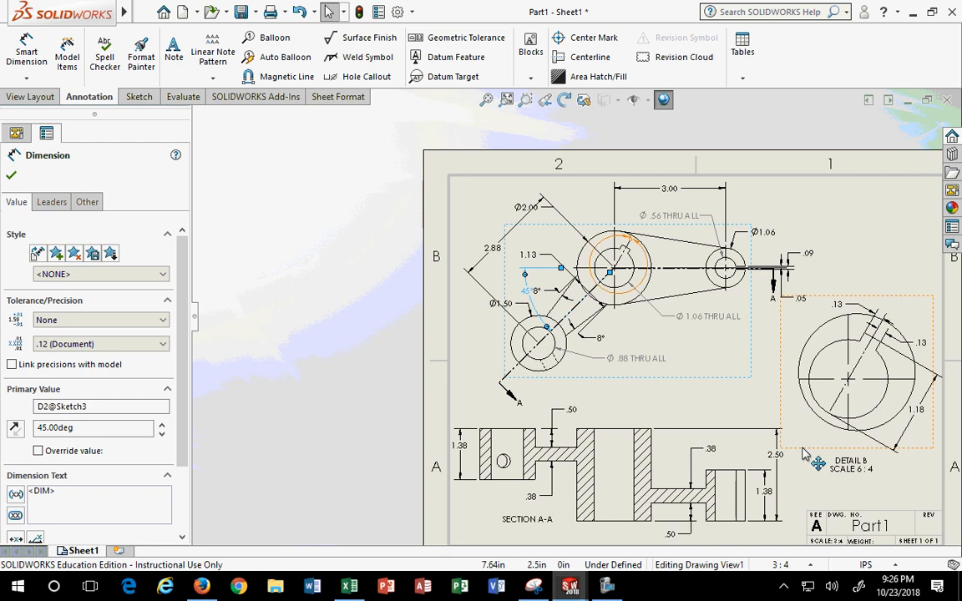
middle_click_drag(804, 456, 609, 348)
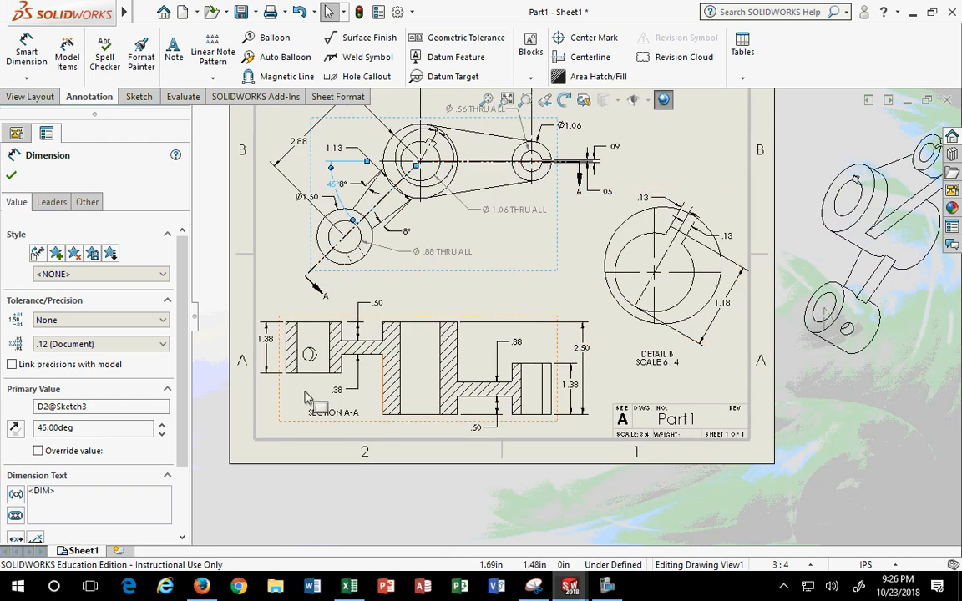
left_click_drag(476, 423, 508, 424)
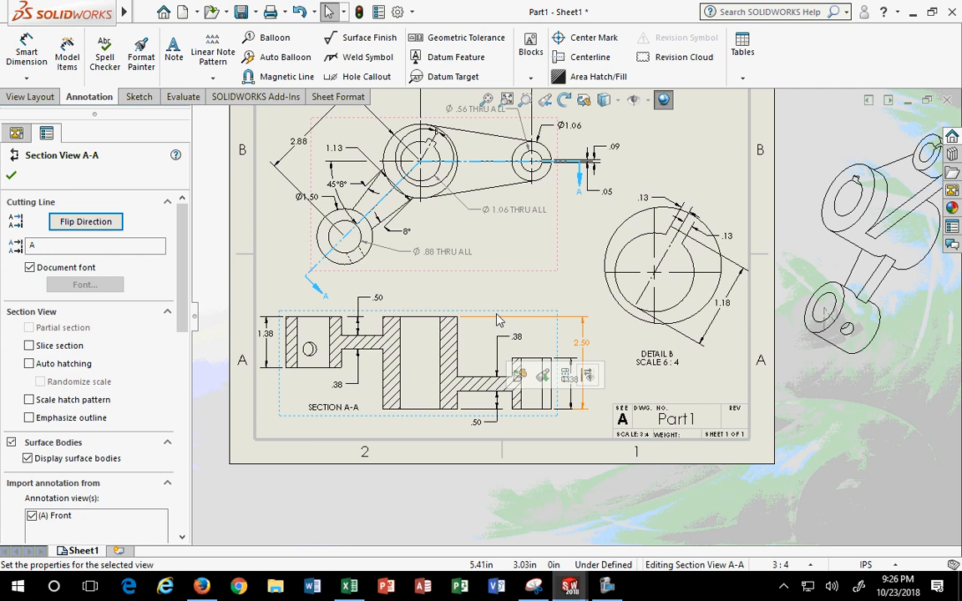
left_click_drag(488, 310, 511, 318)
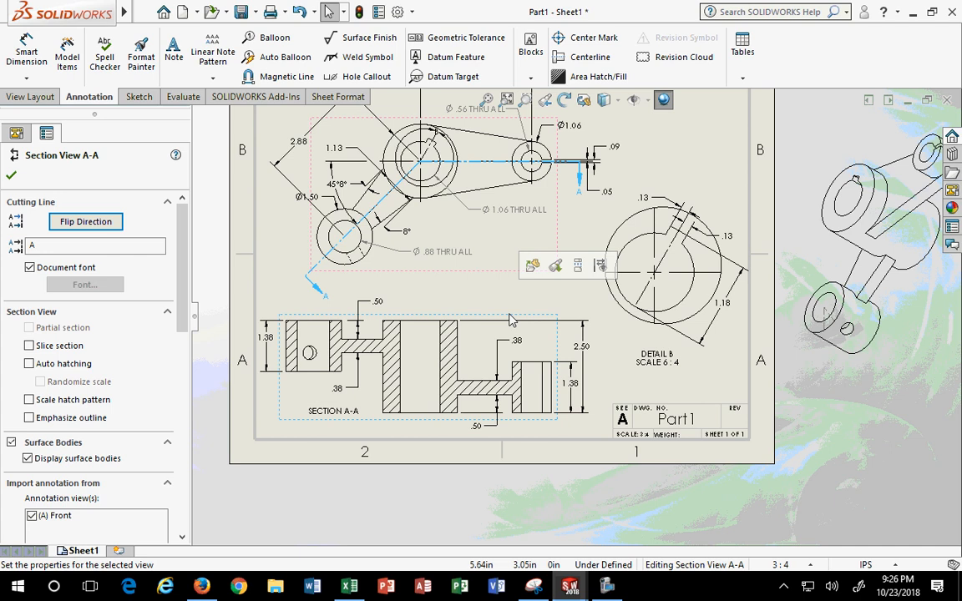
Break section view A-A's alignment with the main view and shift it slightly right, away from the sheet's left border.
right_click(509, 320)
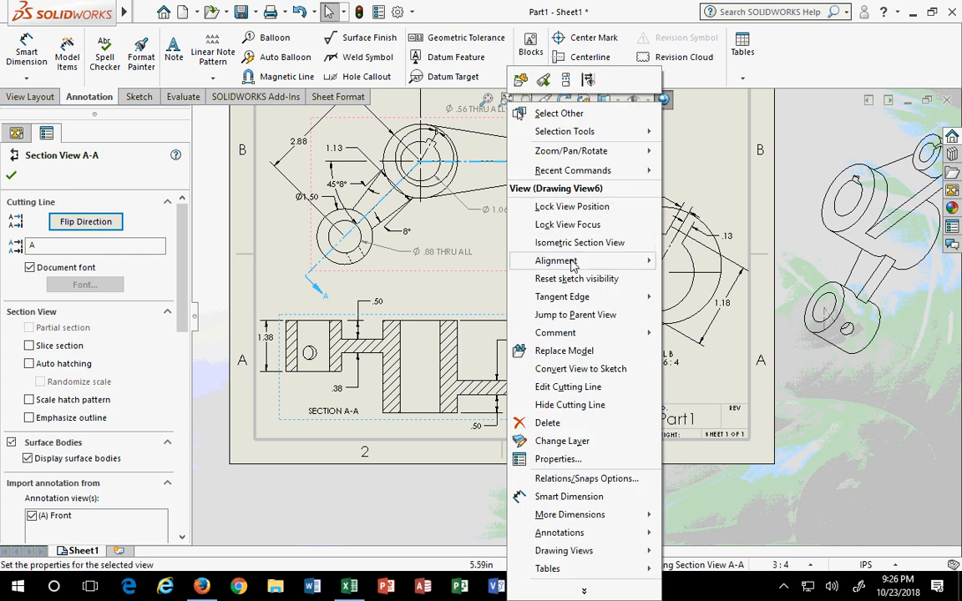
mouse_move(575, 261)
left_click(717, 261)
left_click_drag(505, 320, 525, 310)
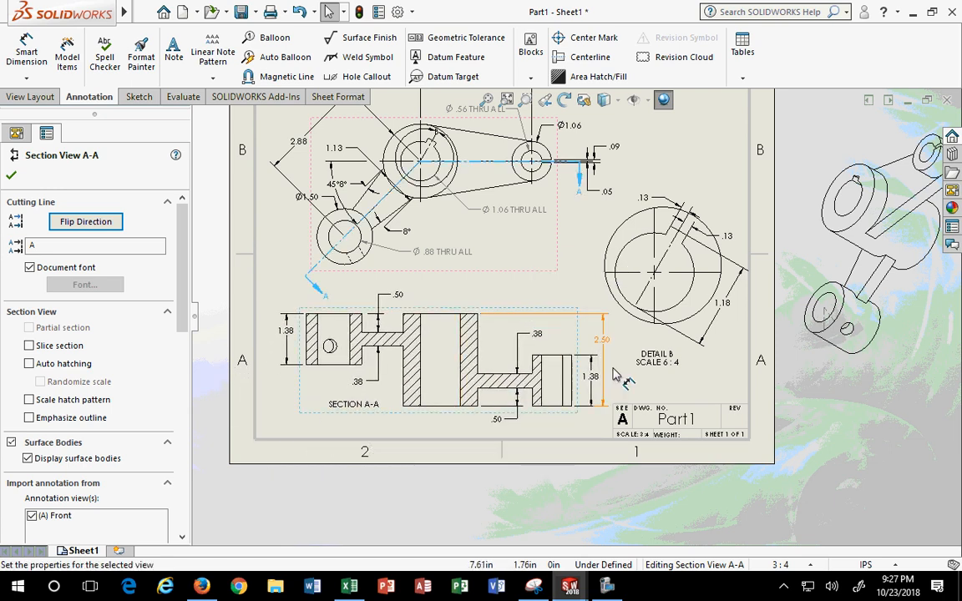
Move detail view B slightly upward so its label sits farther from the title block.
scroll(620, 349, "down", 1)
scroll(622, 349, "up", 3)
scroll(623, 355, "up", 2)
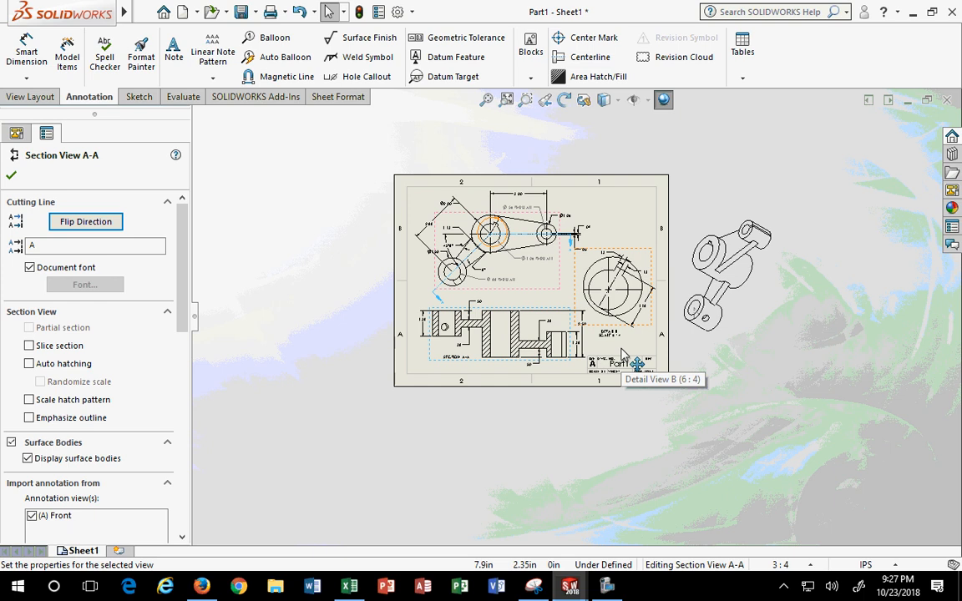
scroll(622, 355, "down", 2)
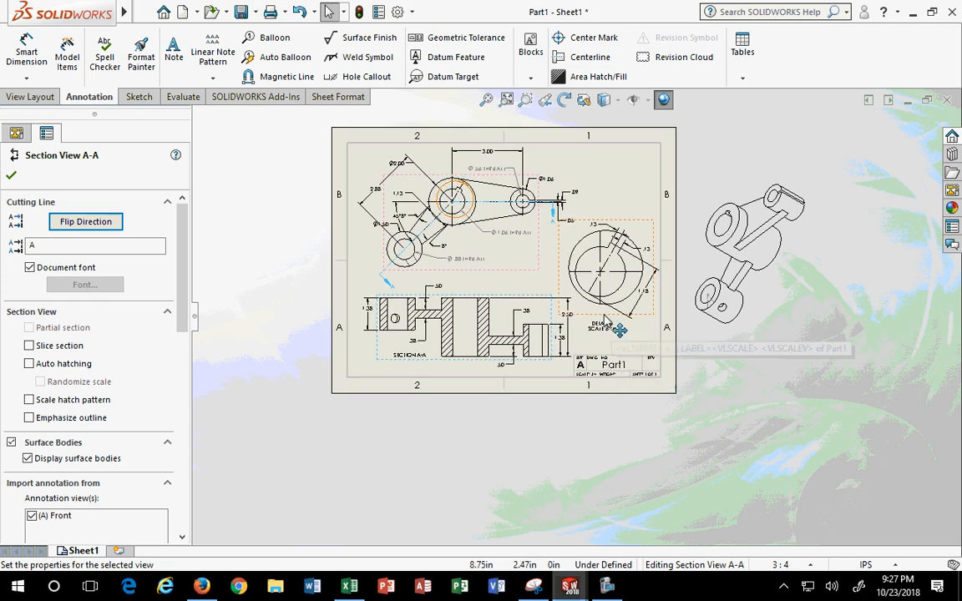
left_click(619, 331)
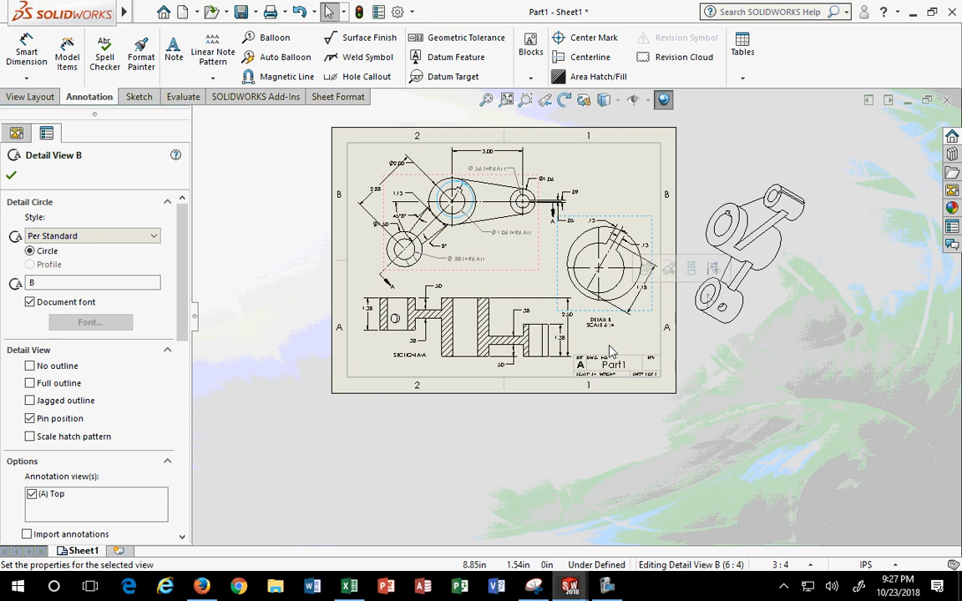
left_click(11, 175)
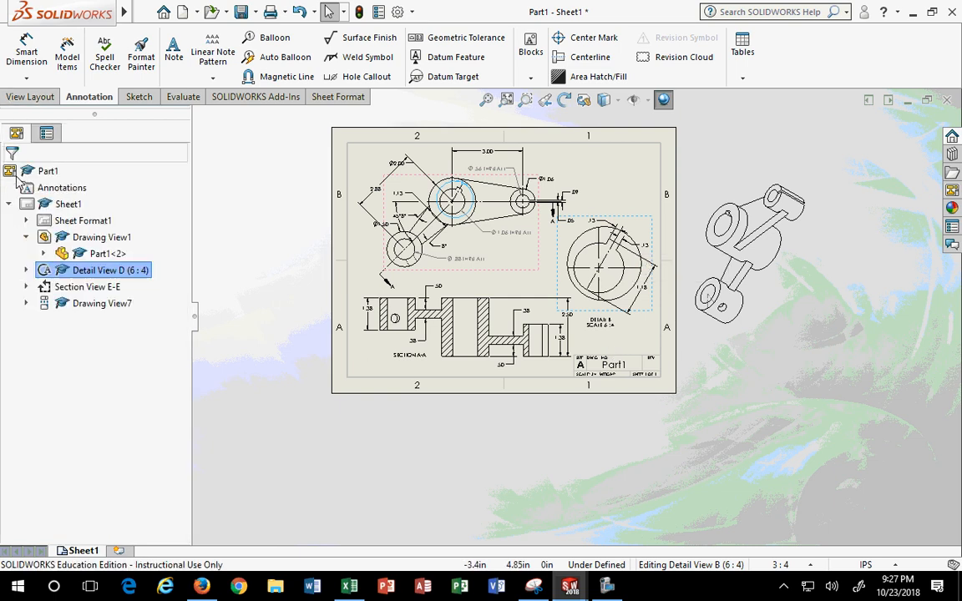
left_click(246, 264)
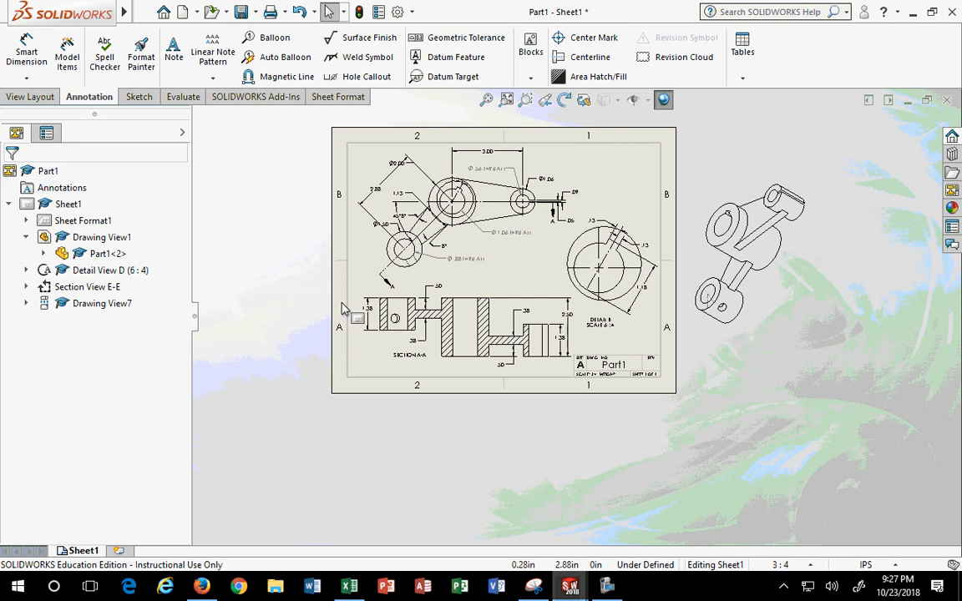
Try to change the sheet size to B (ANSI) Landscape.
left_click(84, 222)
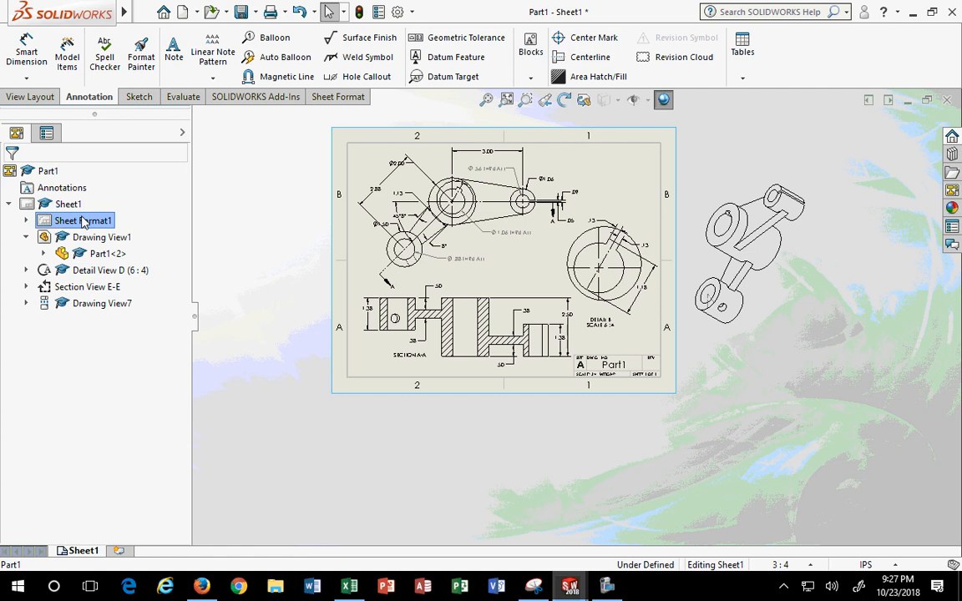
right_click(99, 222)
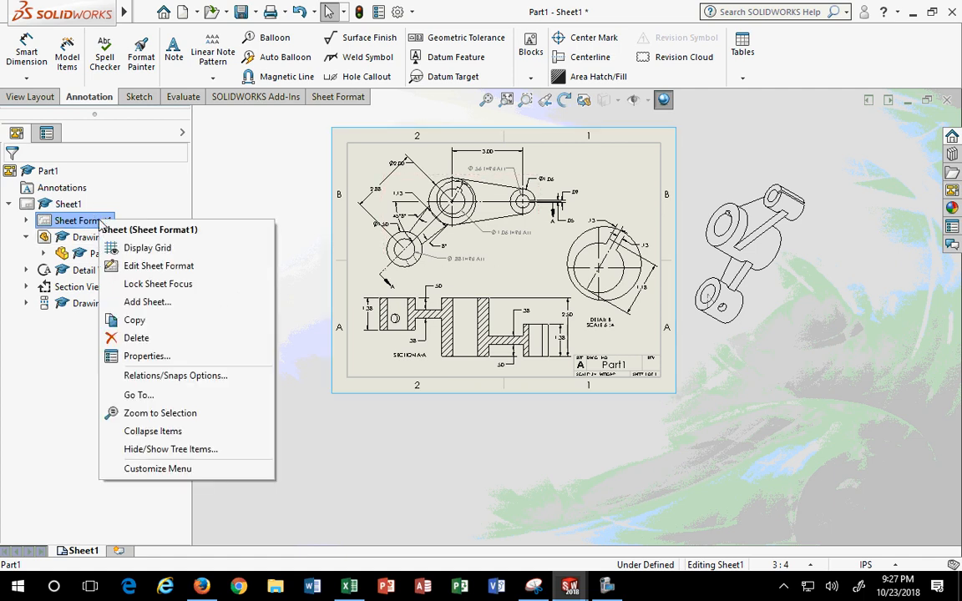
left_click(146, 356)
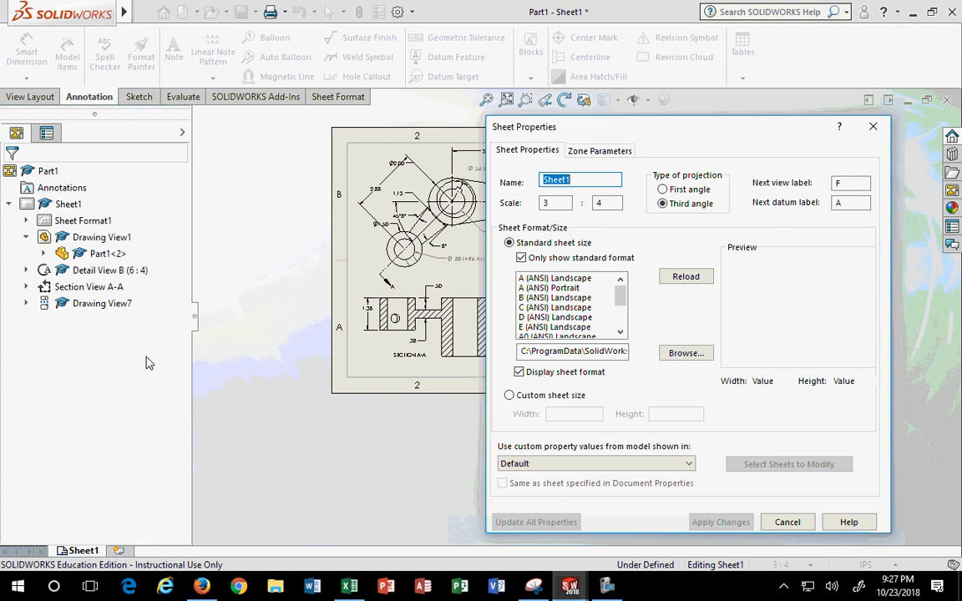
left_click(555, 298)
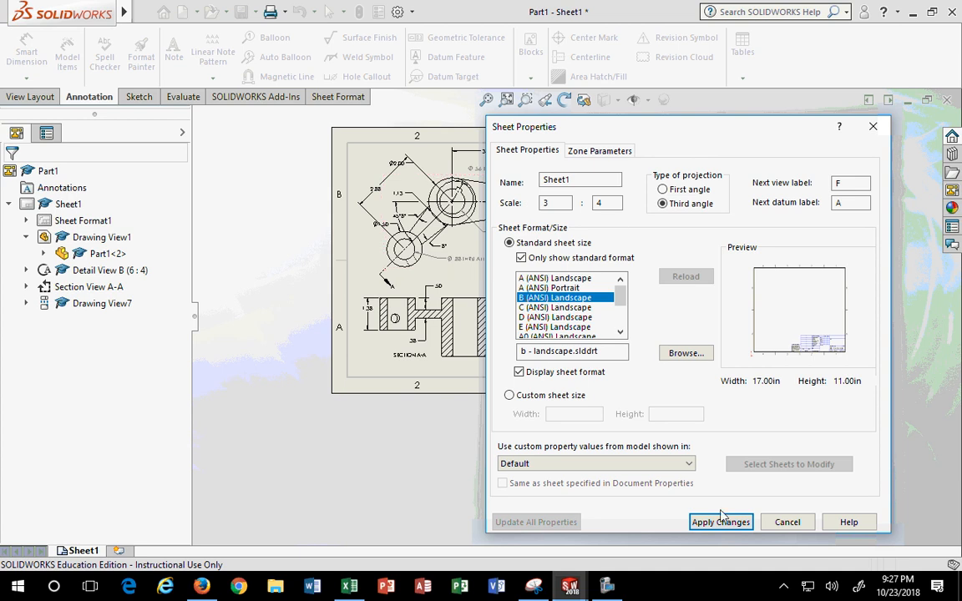
left_click(801, 523)
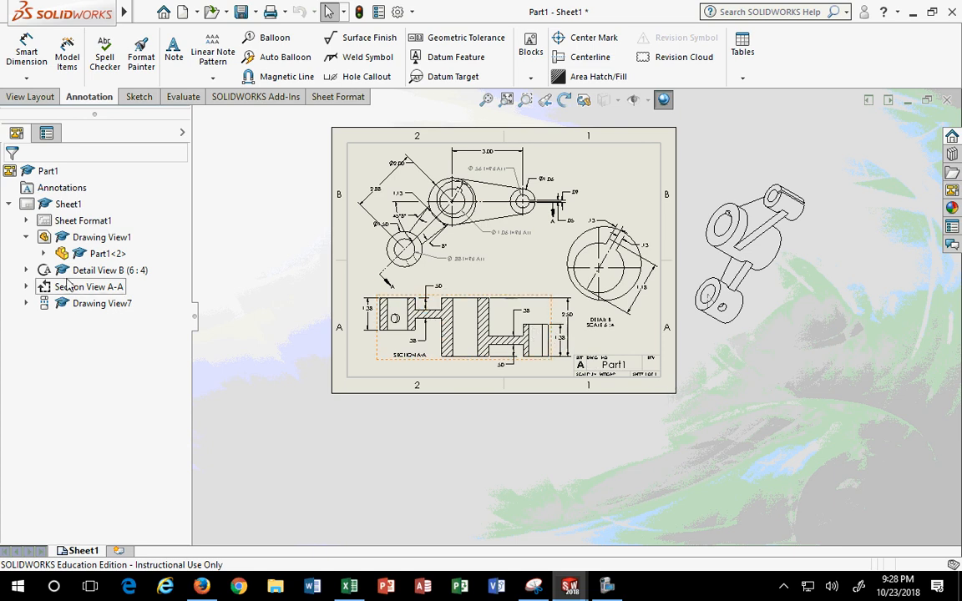
Examine the sheet format in its edit mode and the sheet properties of Sheet1.
left_click(88, 222)
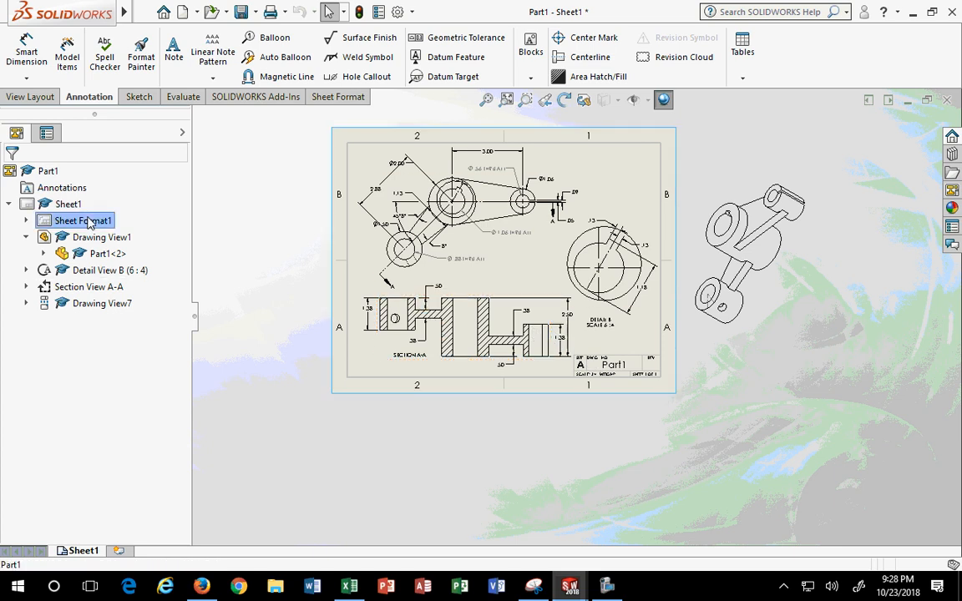
right_click(81, 224)
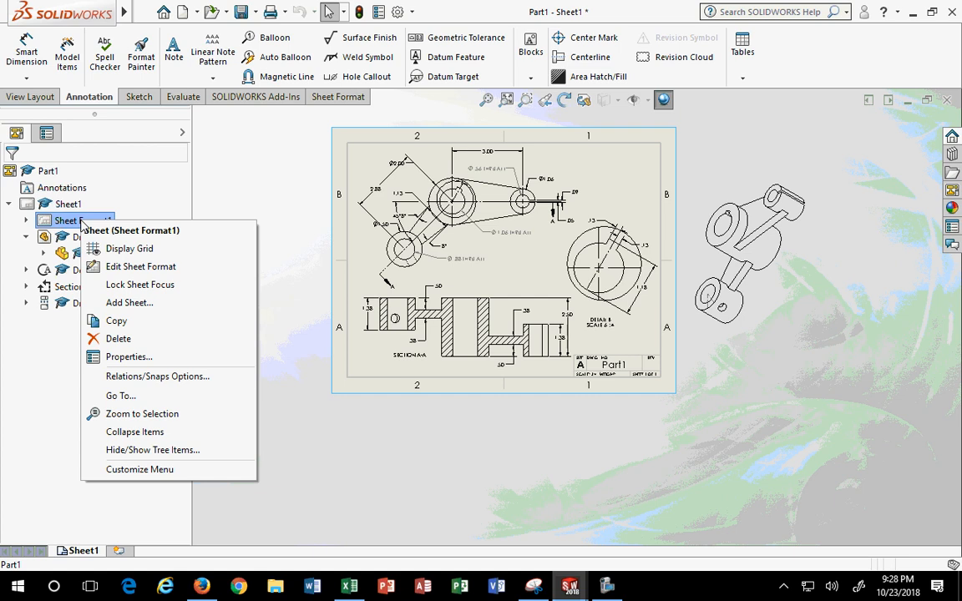
left_click(137, 266)
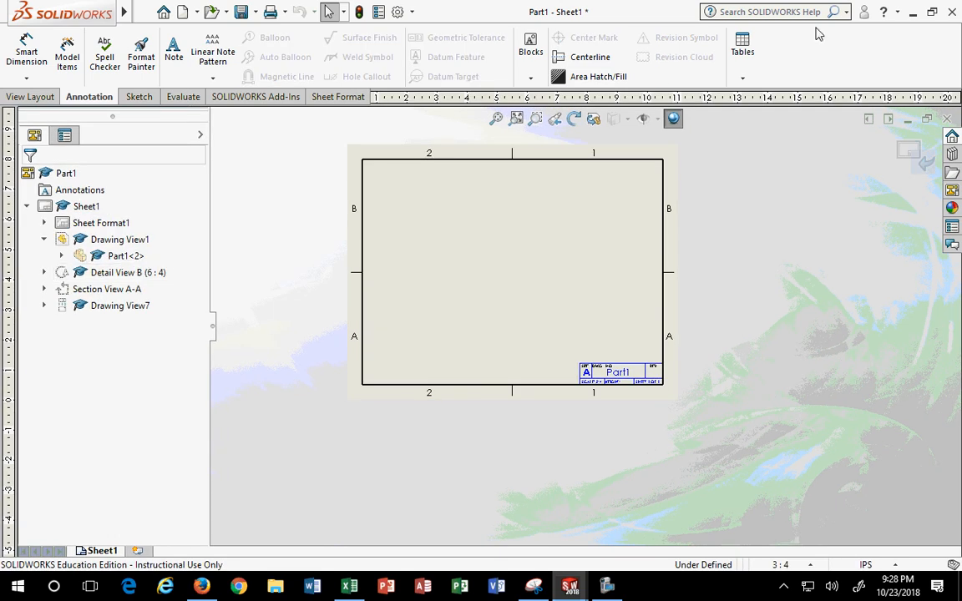
left_click(908, 151)
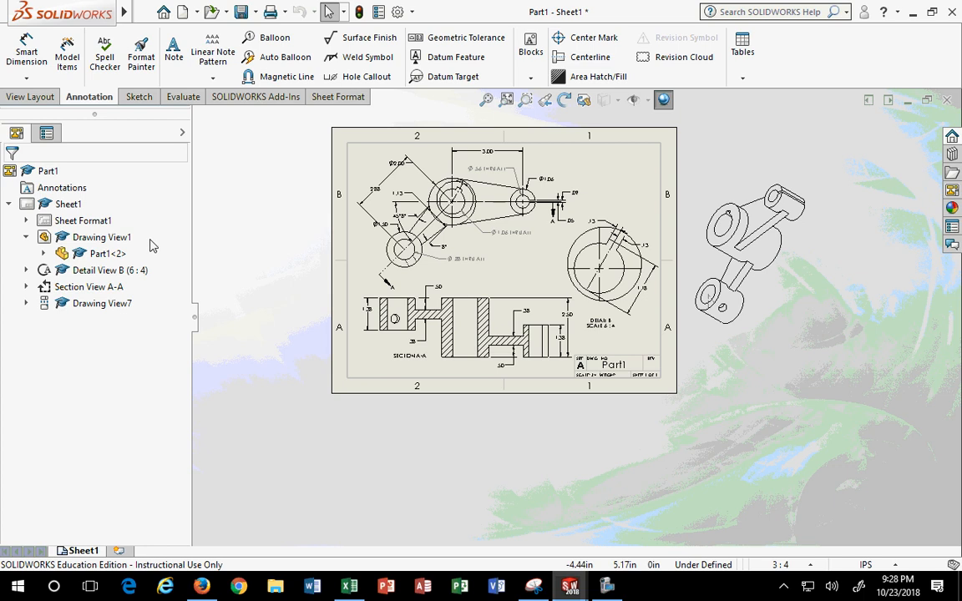
right_click(56, 207)
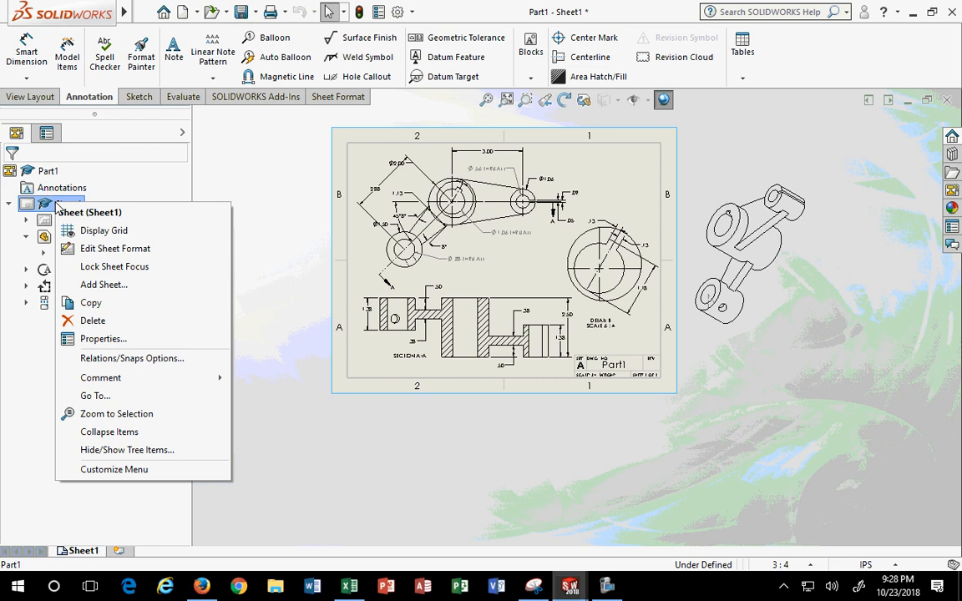
left_click(93, 338)
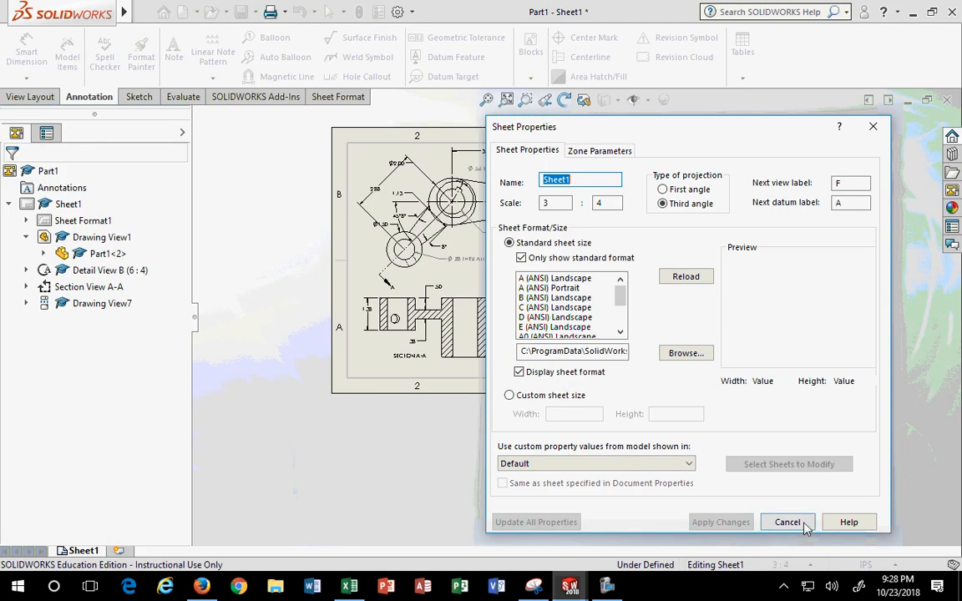
left_click(787, 522)
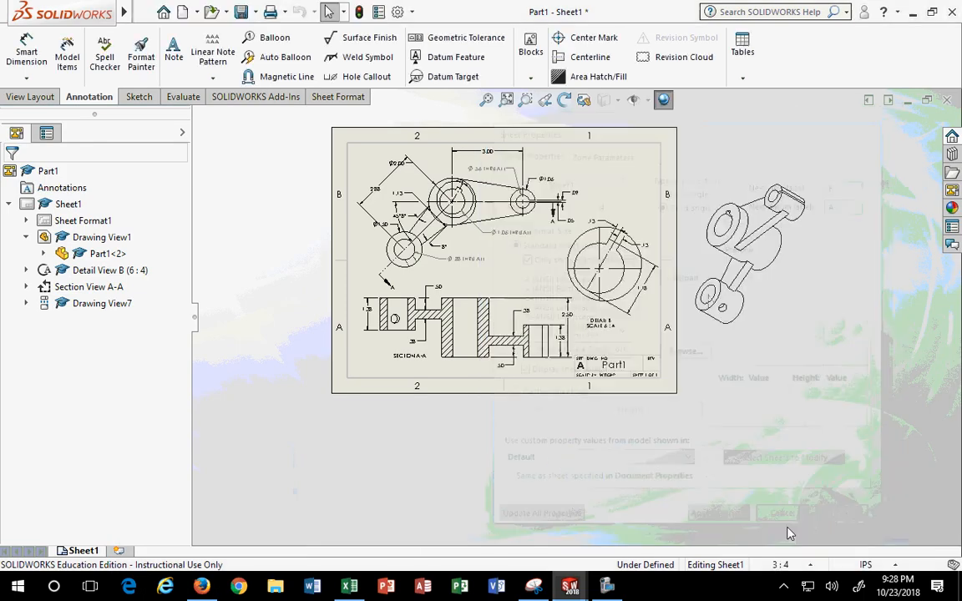
Inspect the table anchors and Border1 contained in Sheet Format1.
left_click(64, 209)
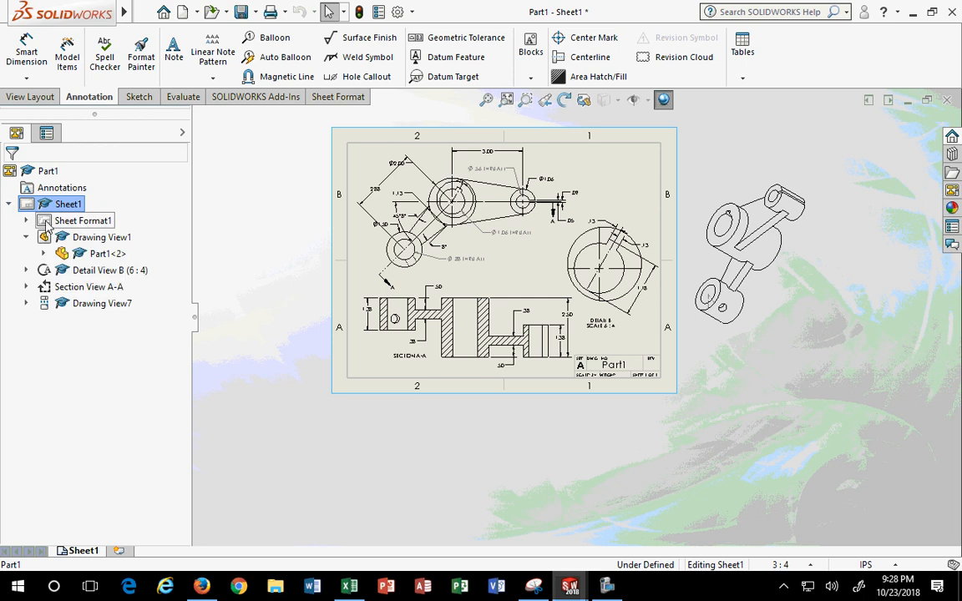
left_click(26, 221)
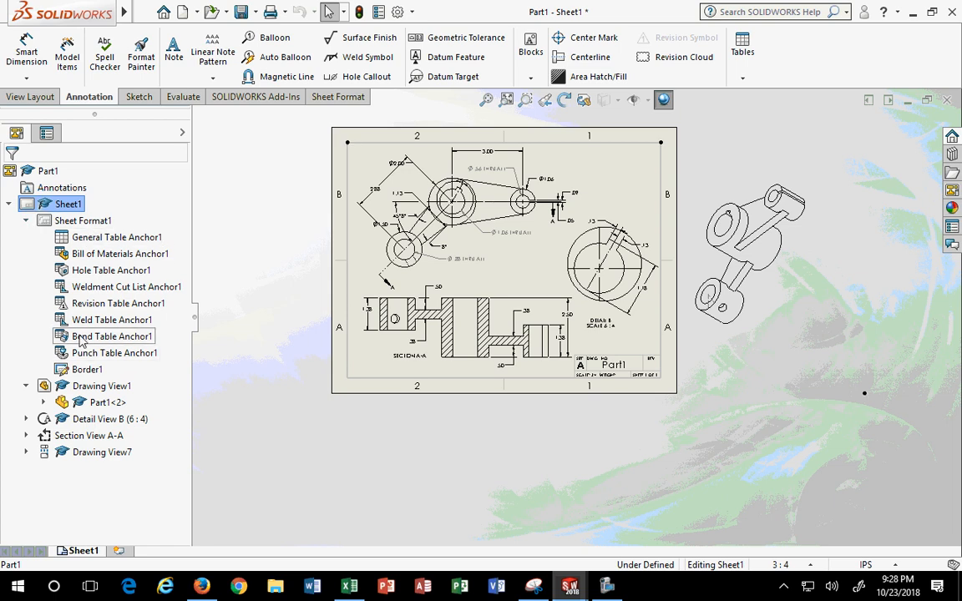
left_click(87, 369)
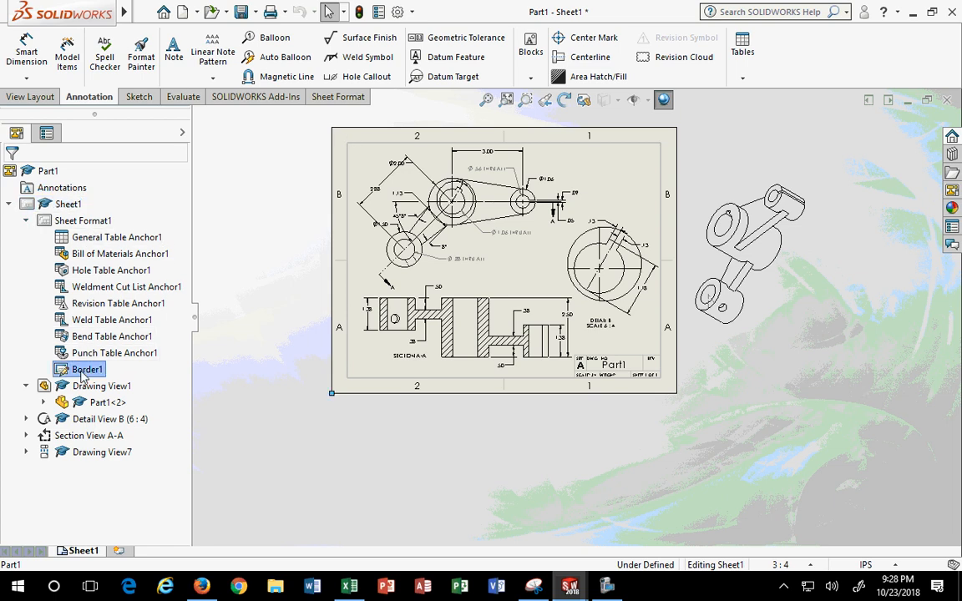
left_click(25, 220)
Turn the sheet's display grid on and back off.
left_click(56, 221)
right_click(59, 222)
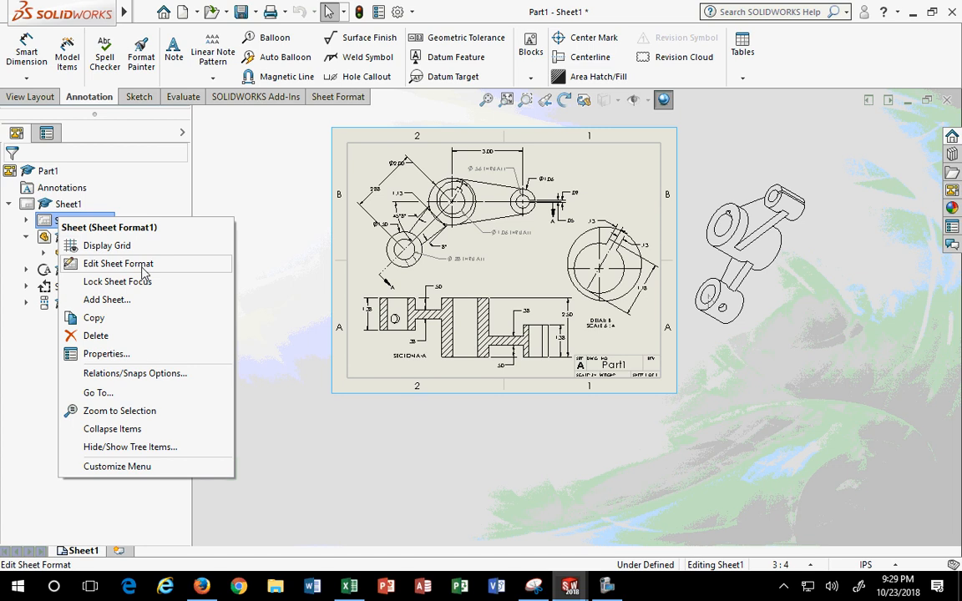
left_click(100, 245)
right_click(80, 220)
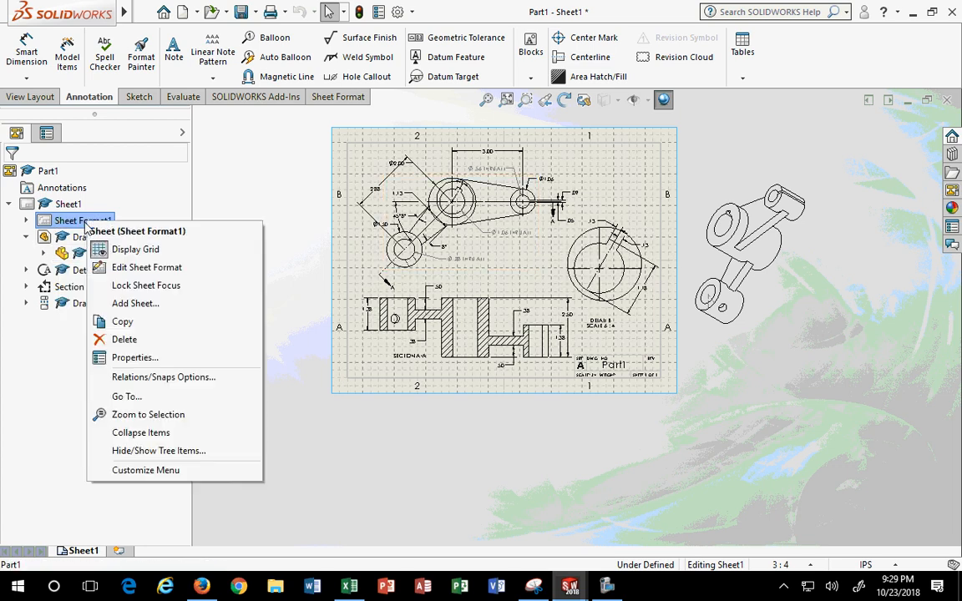
left_click(123, 250)
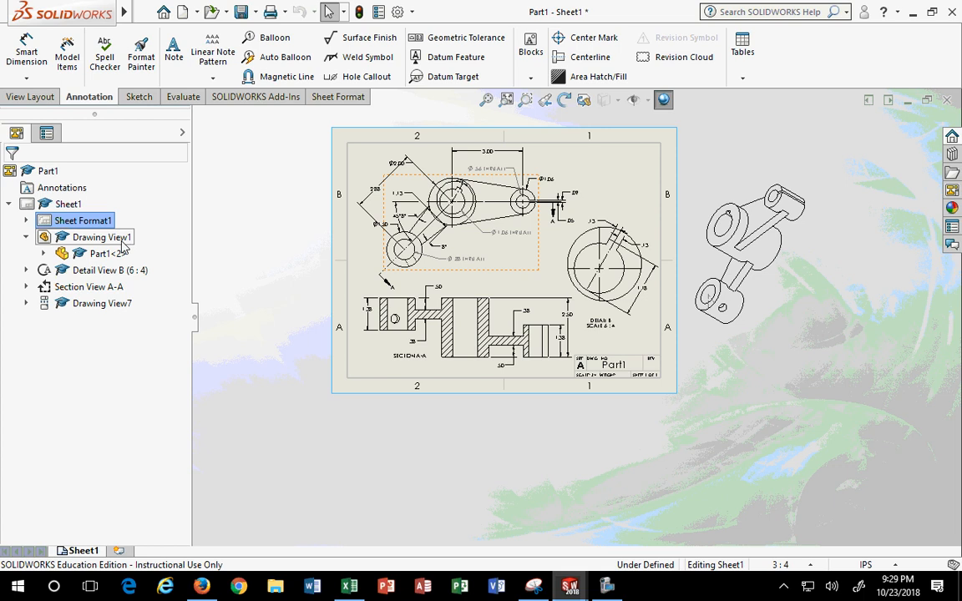
right_click(80, 221)
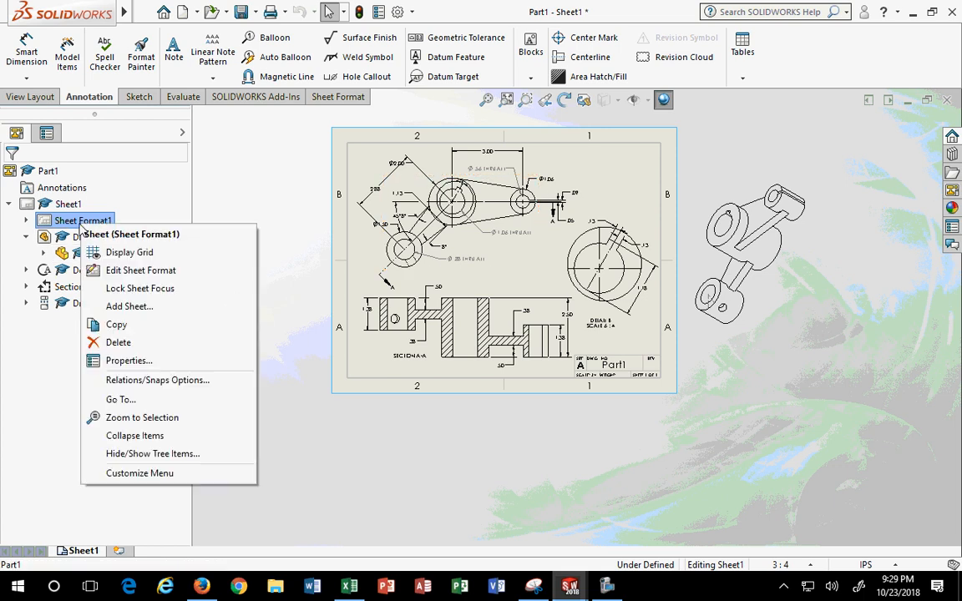
left_click(125, 270)
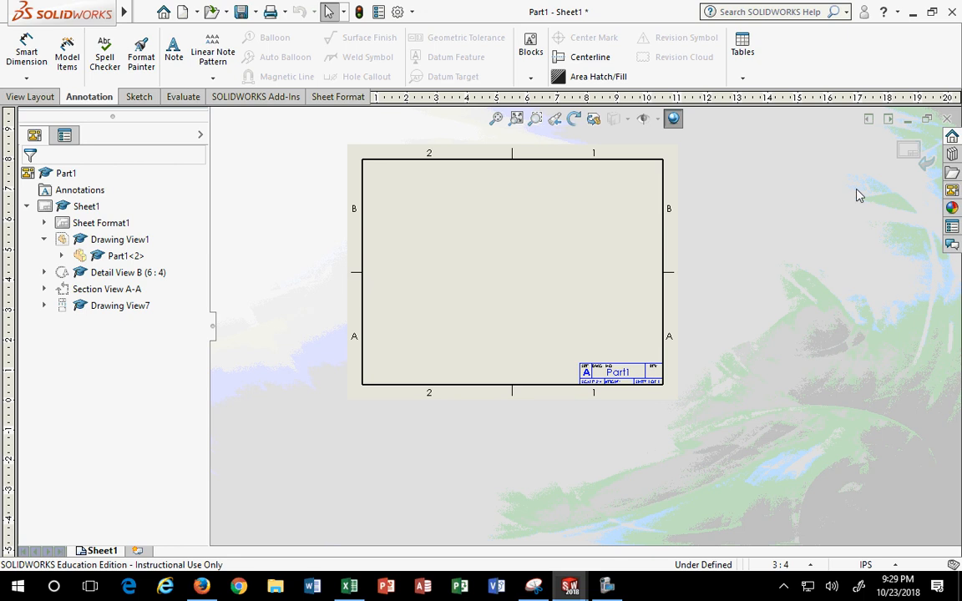
left_click(908, 153)
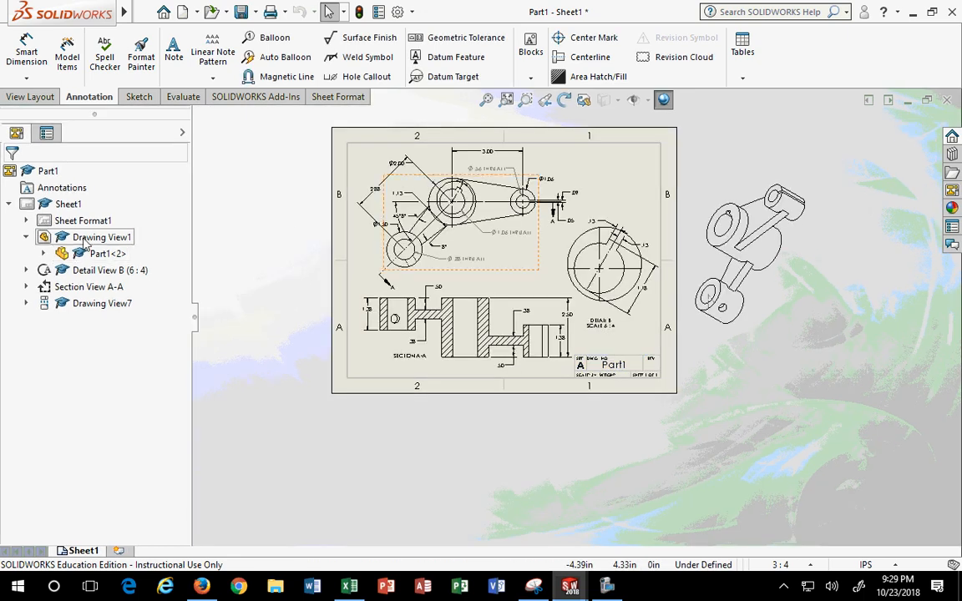
left_click(83, 270)
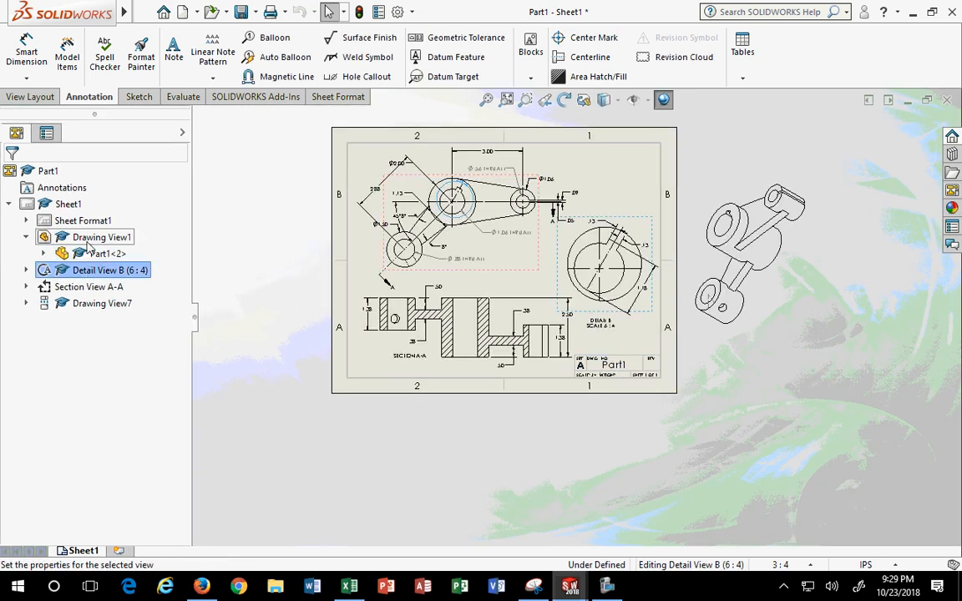
right_click(66, 222)
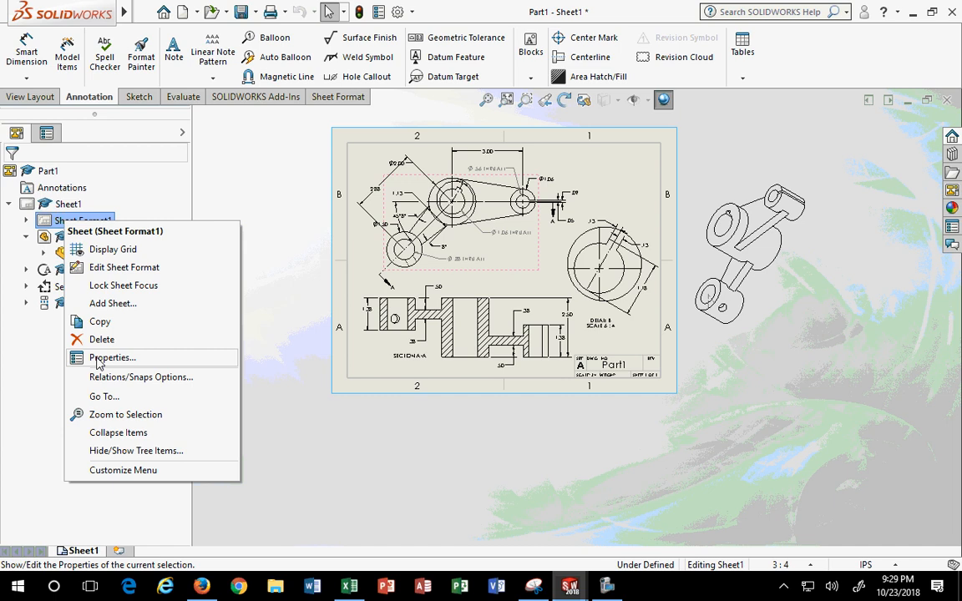
left_click(236, 191)
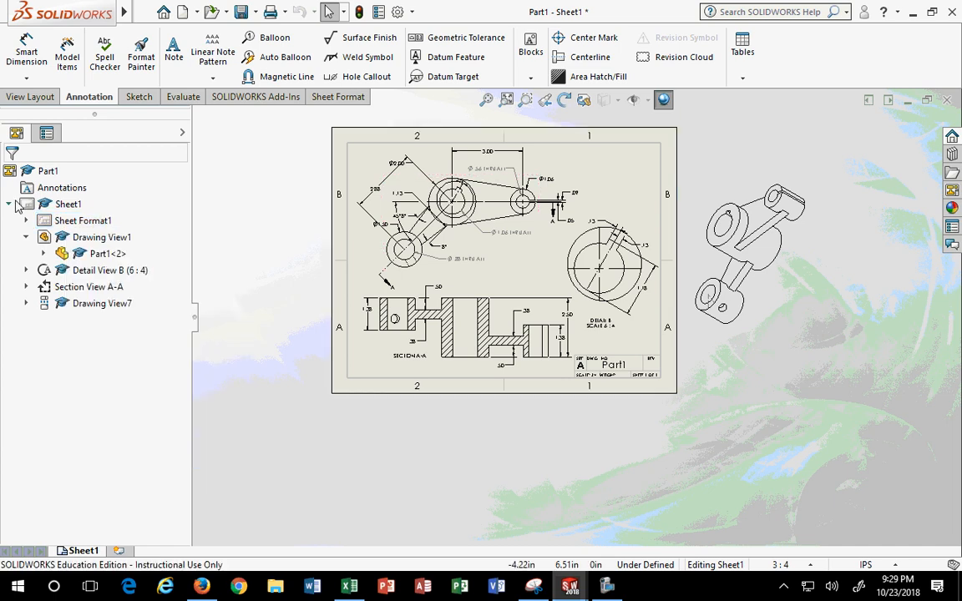
left_click(30, 207)
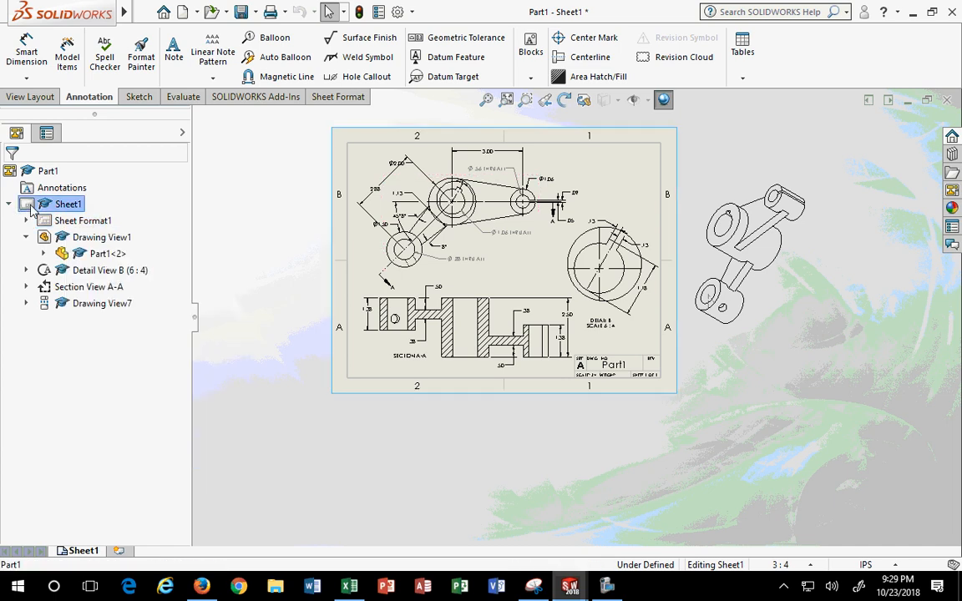
right_click(31, 211)
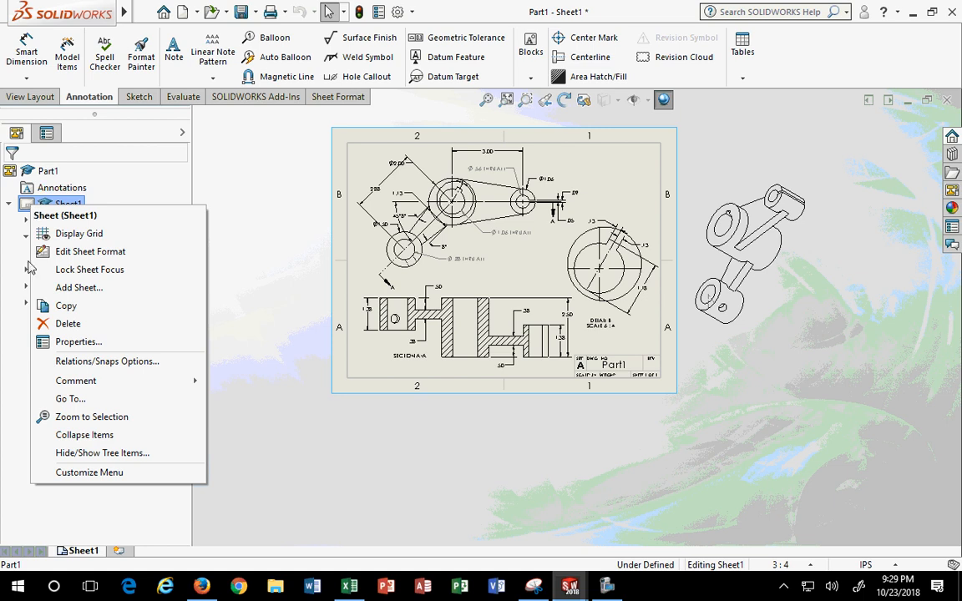
left_click(77, 341)
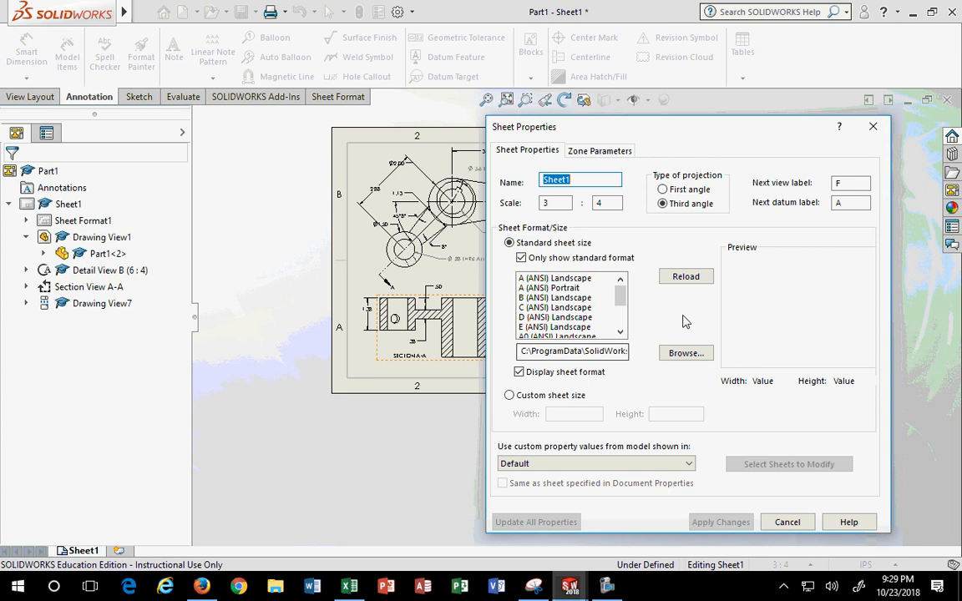
double_click(838, 182)
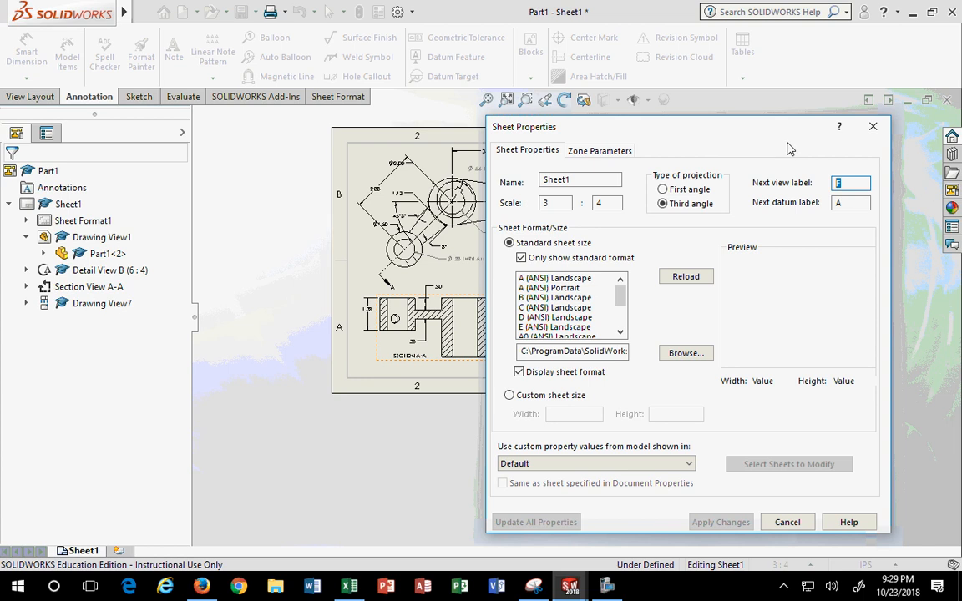
type("C")
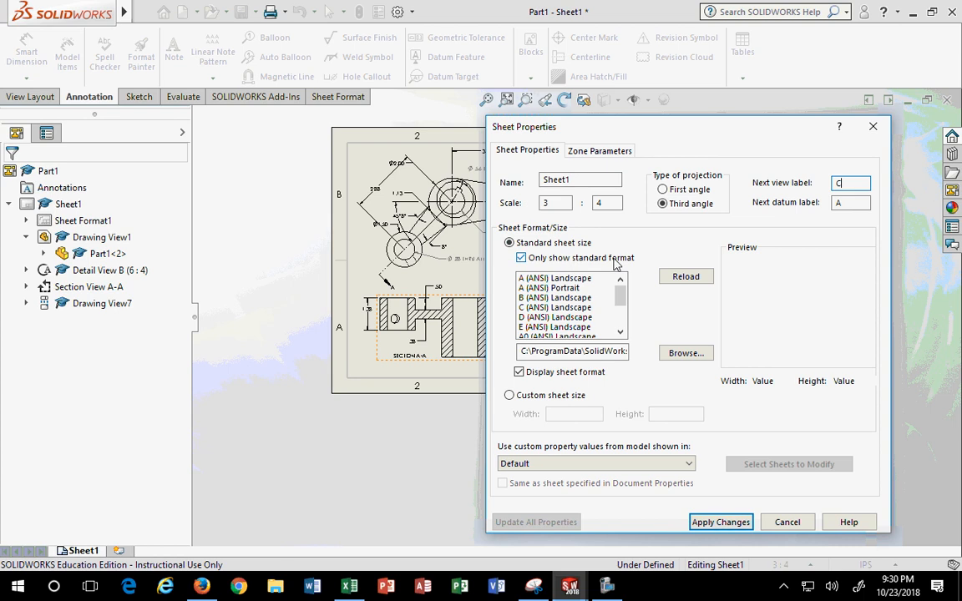
left_click(565, 288)
left_click(558, 279)
left_click(563, 298)
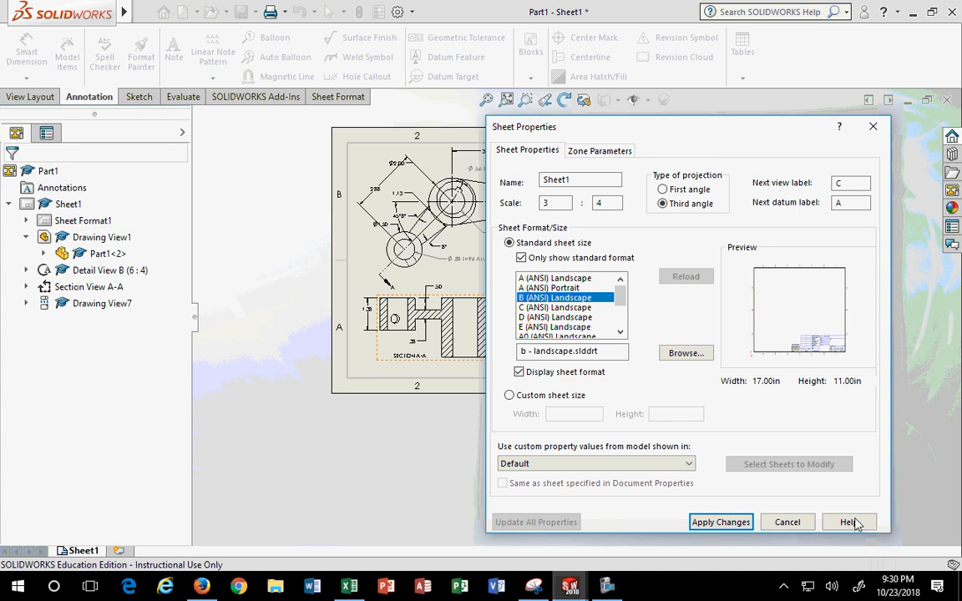
left_click(786, 521)
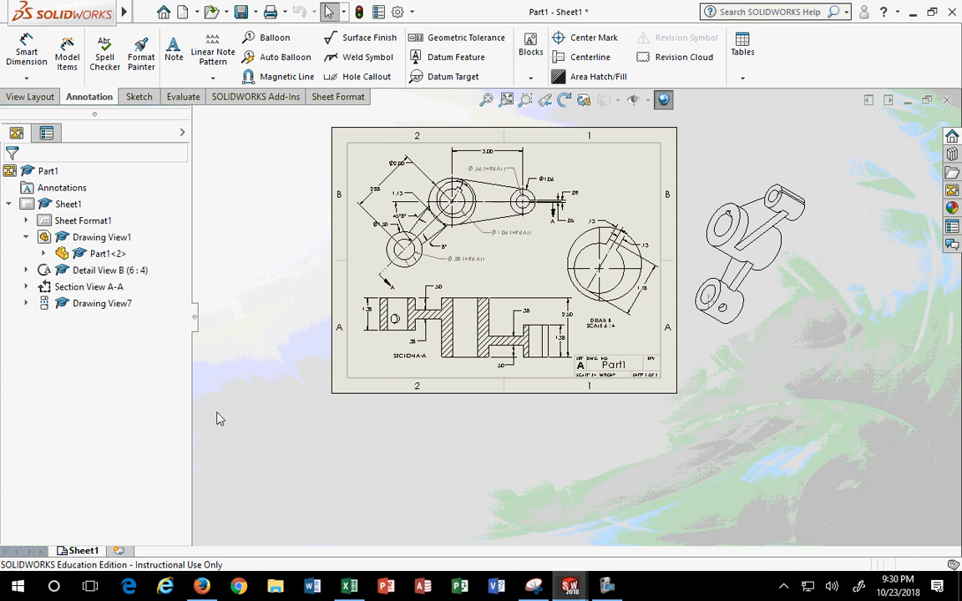
Change Sheet1 to the B (ANSI) Landscape standard size and agree to delete the modified notes of the current format.
scroll(585, 244, "down", 1)
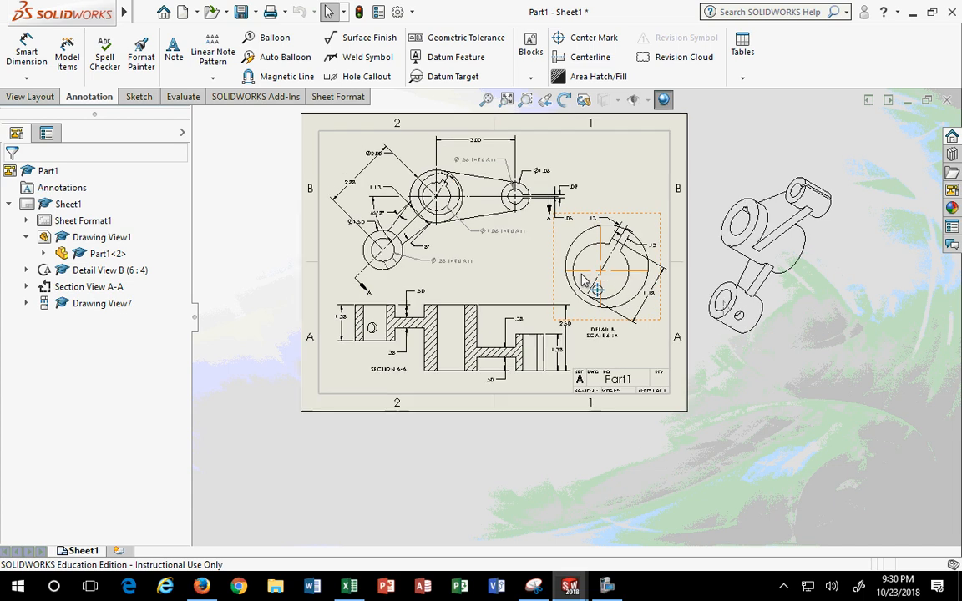
left_click(68, 205)
right_click(69, 210)
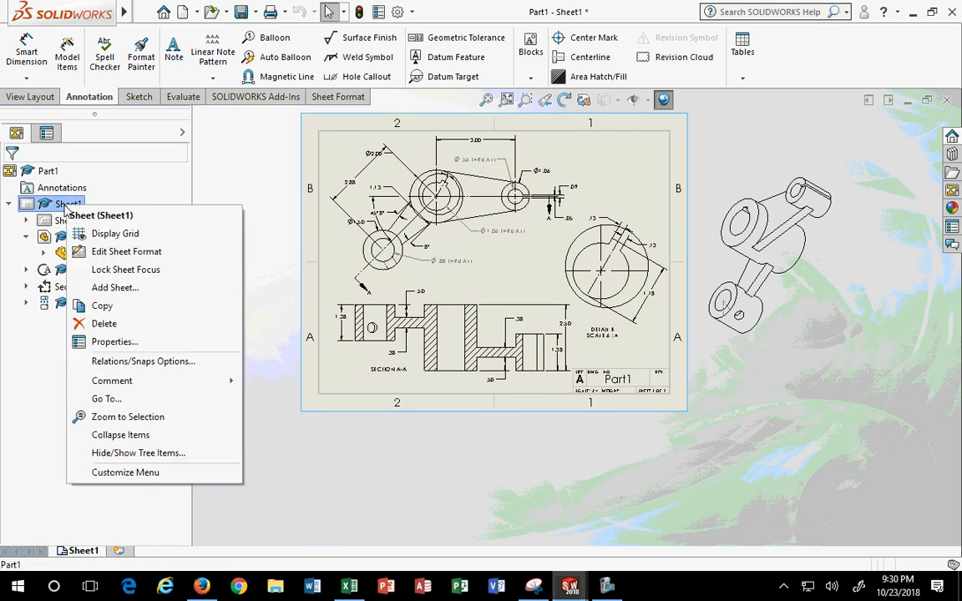
left_click(117, 348)
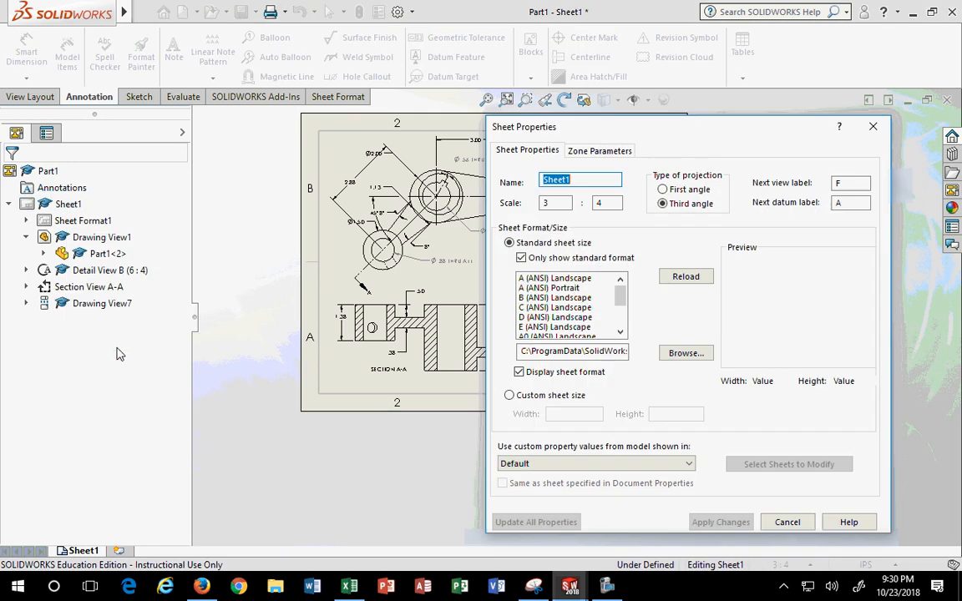
left_click(552, 297)
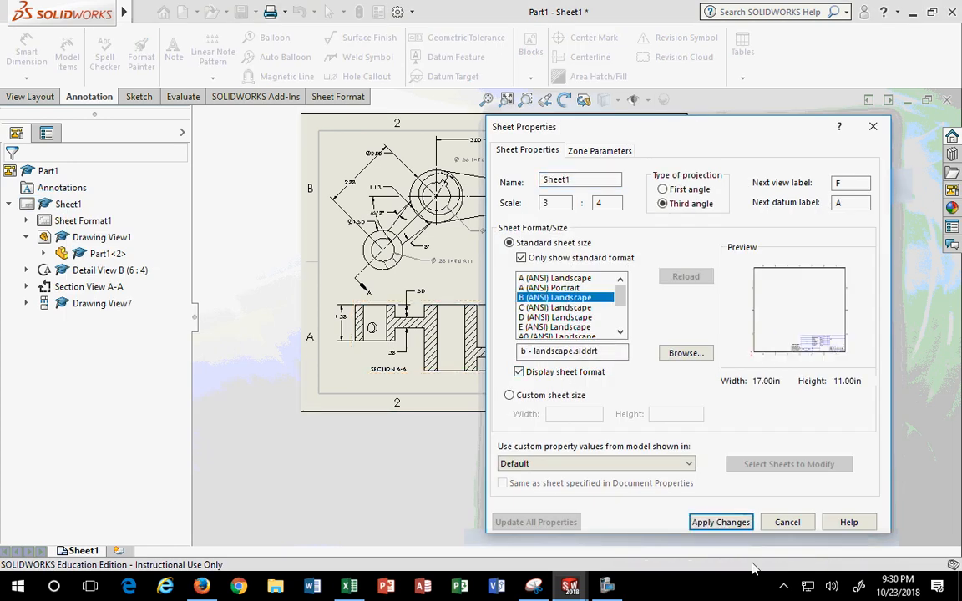
left_click(716, 522)
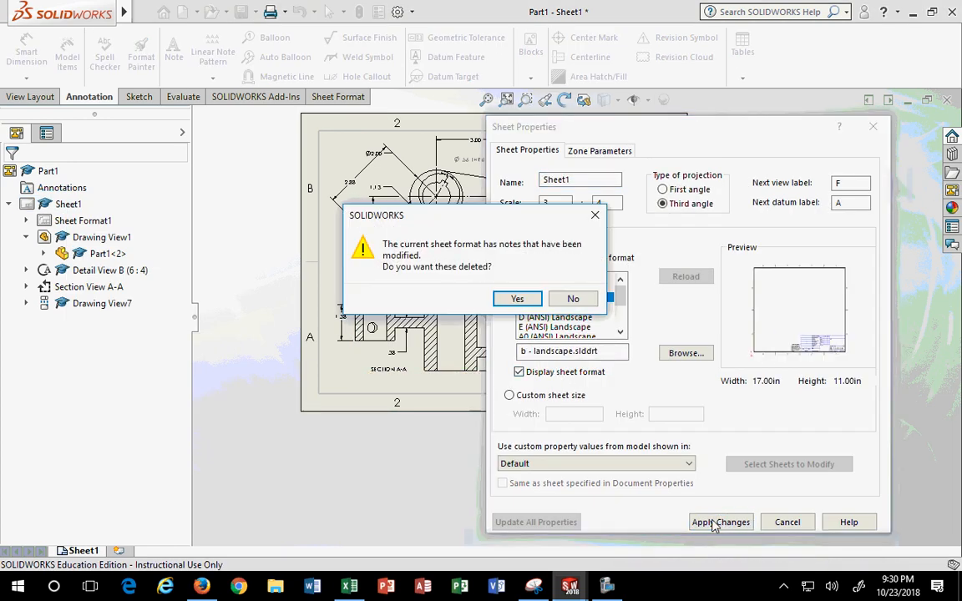
left_click(517, 299)
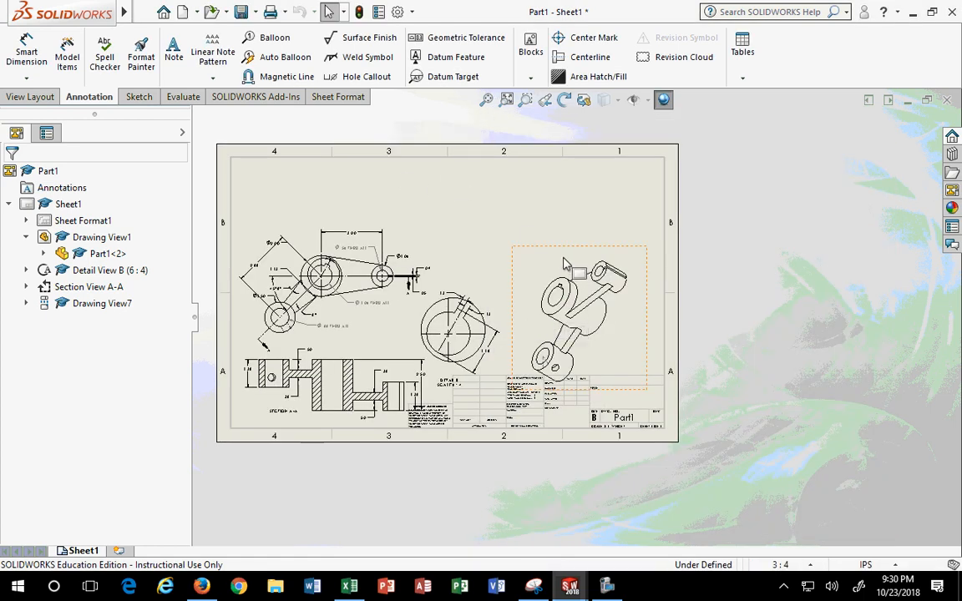
Move the isometric view to the upper right of the sheet and shift Drawing View1 up and to the right.
left_click_drag(524, 252, 536, 175)
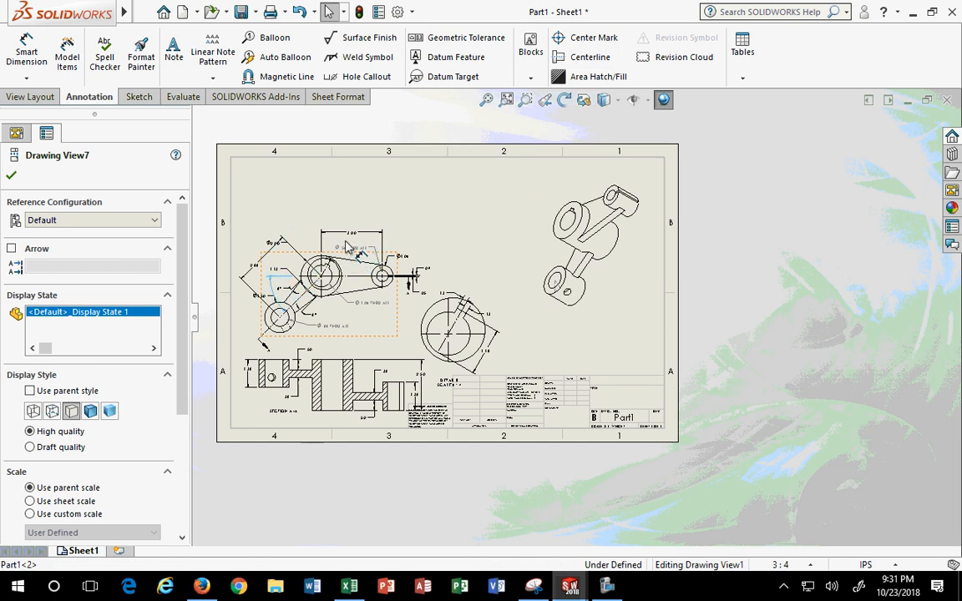
left_click(294, 285)
mouse_move(380, 342)
left_mouse_down()
mouse_move(407, 281)
mouse_move(407, 316)
left_mouse_up()
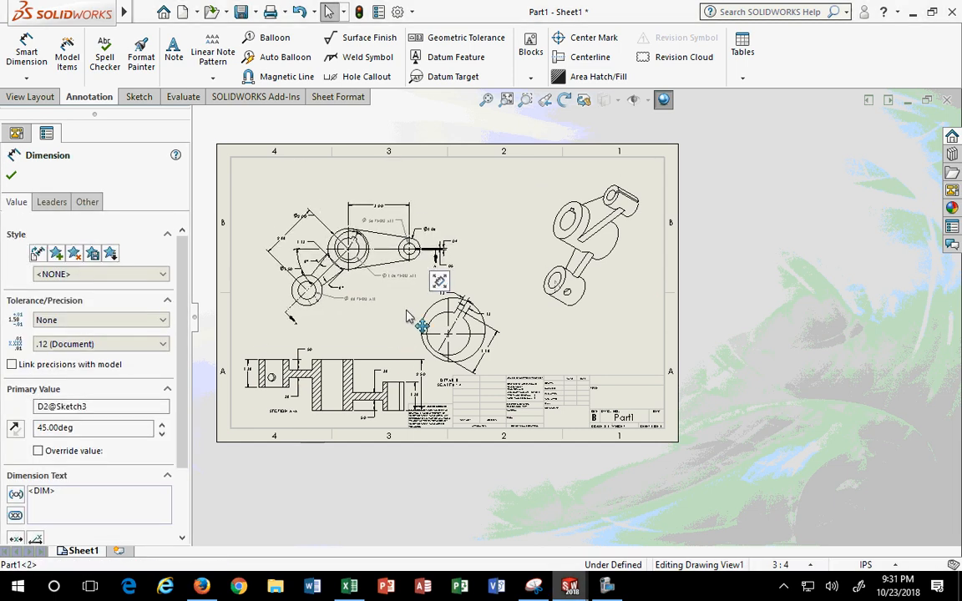
Move Detail View B to the upper part of the sheet, between Drawing View1 and the isometric view.
left_click(483, 322)
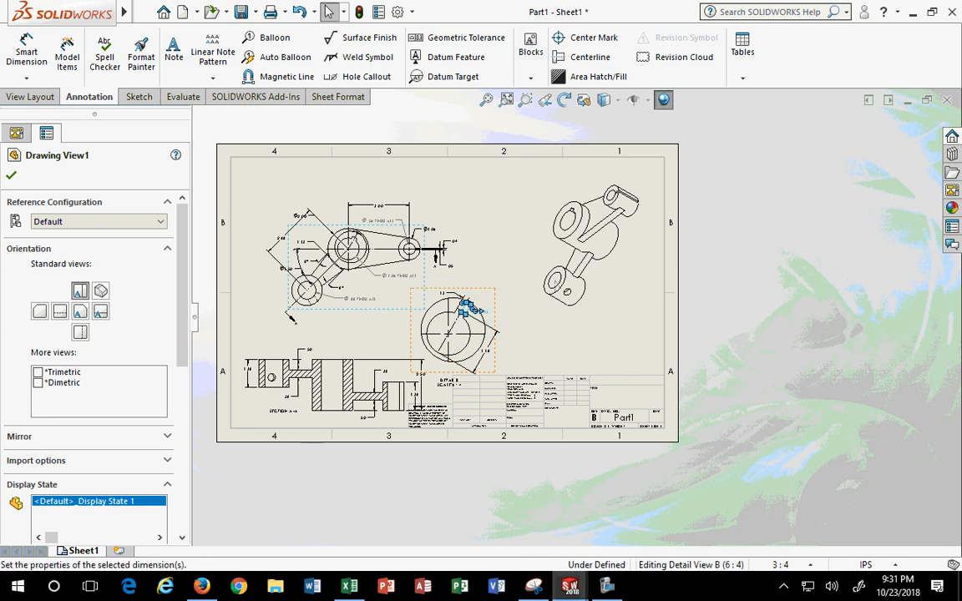
scroll(437, 293, "down", 3)
left_click_drag(489, 297, 550, 114)
scroll(415, 281, "up", 3)
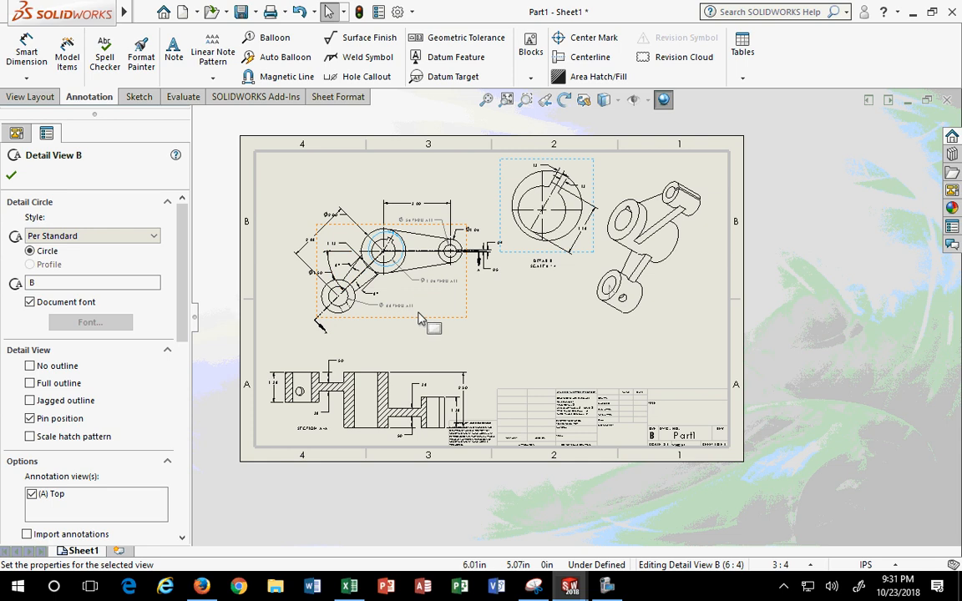
Move Section View A-A up and to the right, clear of the proprietary note, and shift the 45° dimension outward in Drawing View1.
left_click(339, 253)
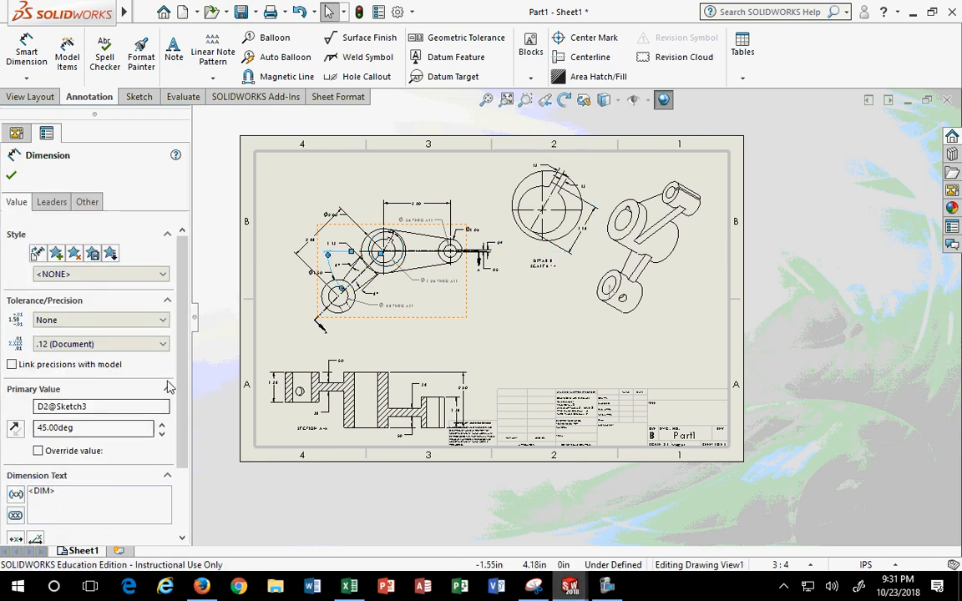
left_click(247, 171)
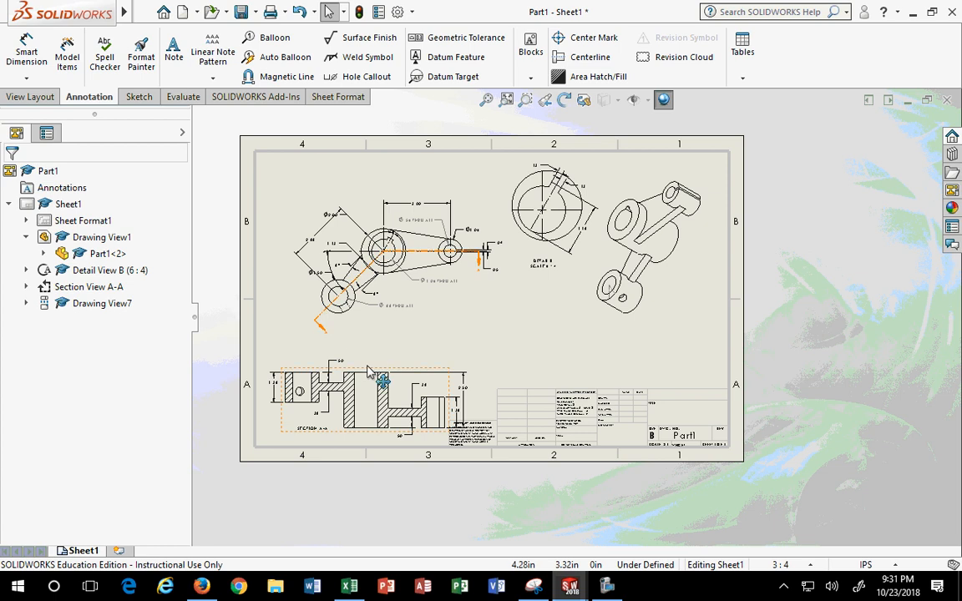
mouse_move(363, 370)
left_mouse_down()
mouse_move(437, 381)
mouse_move(504, 320)
mouse_move(475, 331)
left_mouse_up()
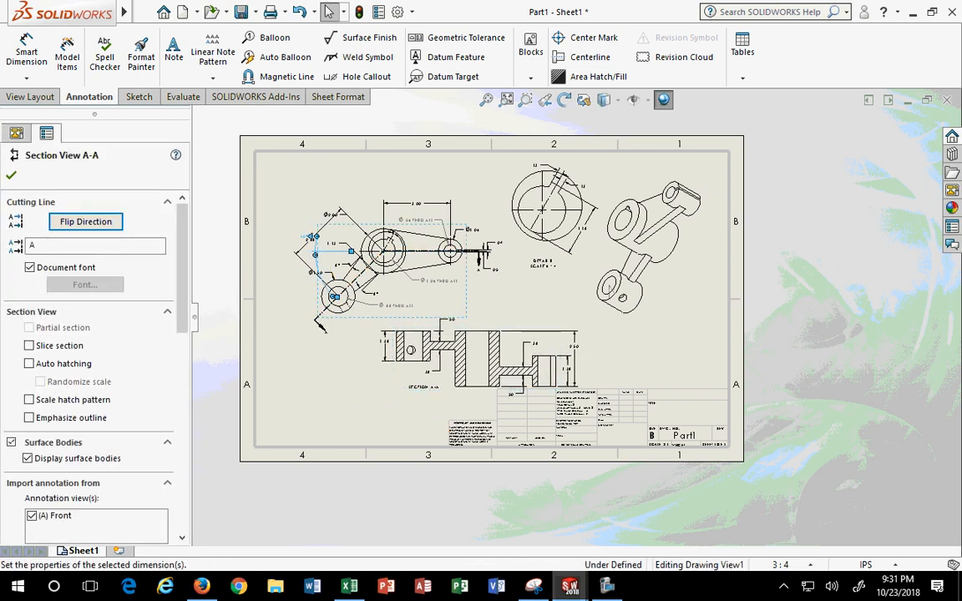
left_click(311, 249)
key("Escape")
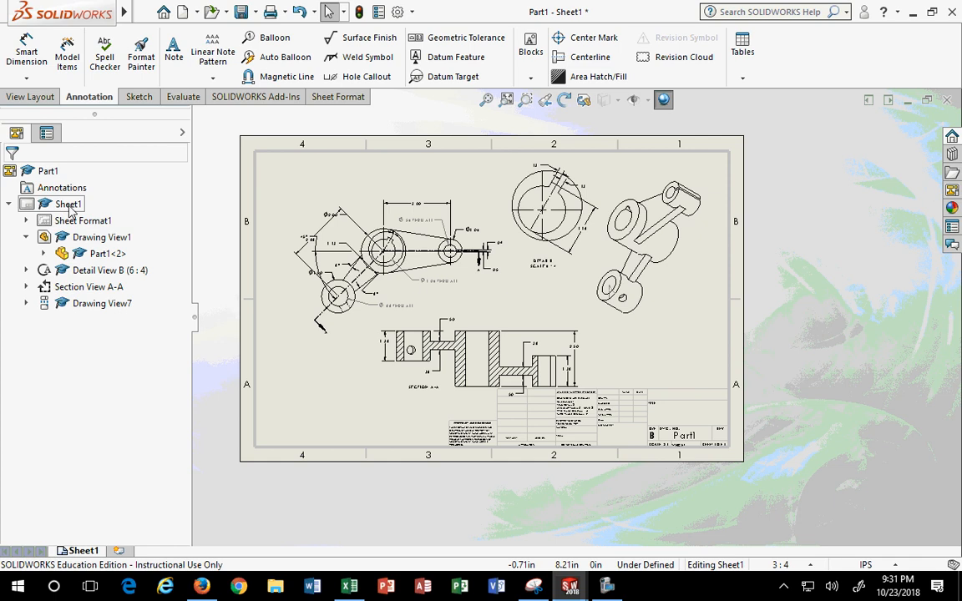
Set the scale of Sheet1 to 1:1 in its sheet properties and apply the change.
right_click(70, 206)
left_click(87, 327)
right_click(68, 204)
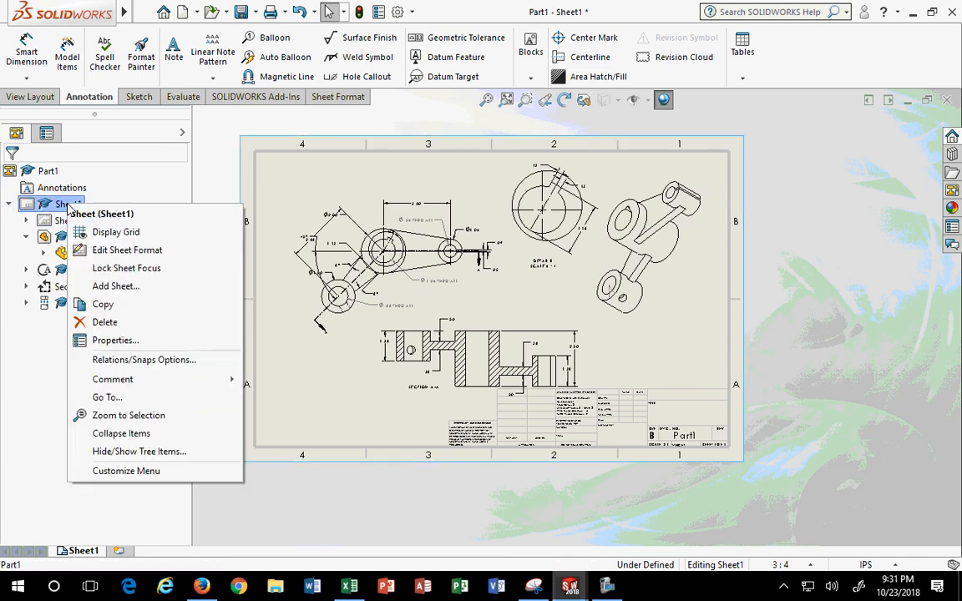
left_click(115, 340)
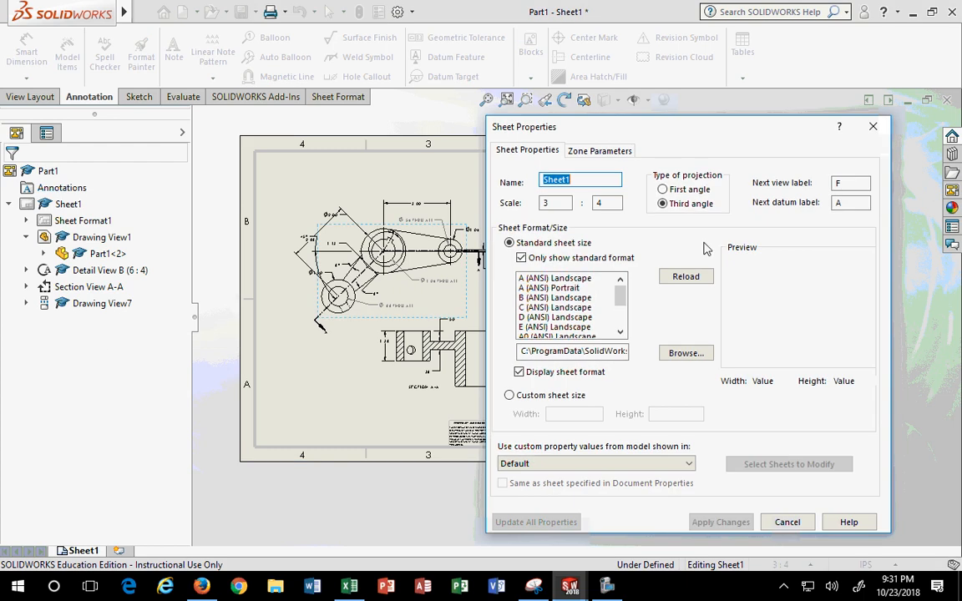
double_click(537, 203)
type("1")
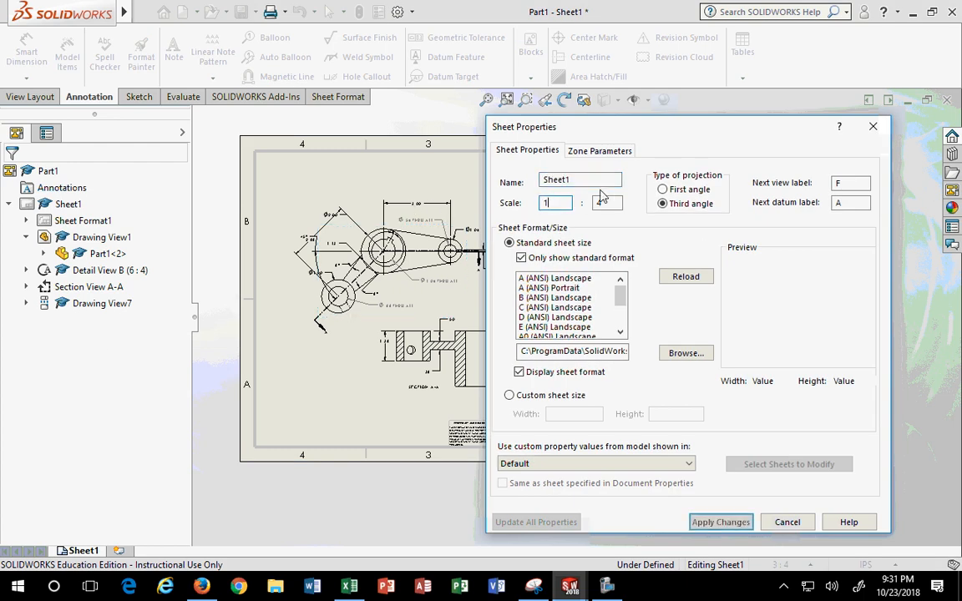
key("Tab")
type("1")
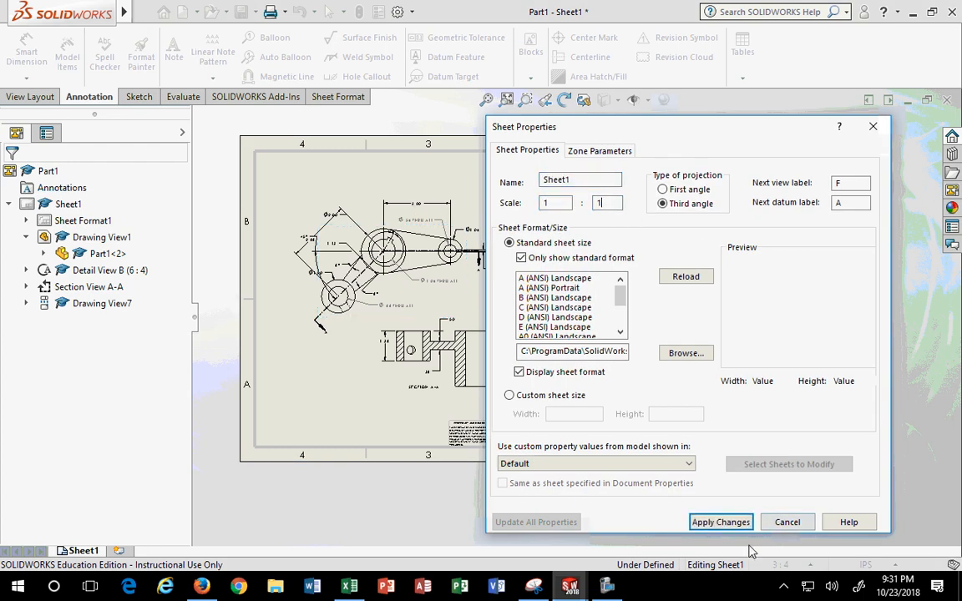
left_click(710, 522)
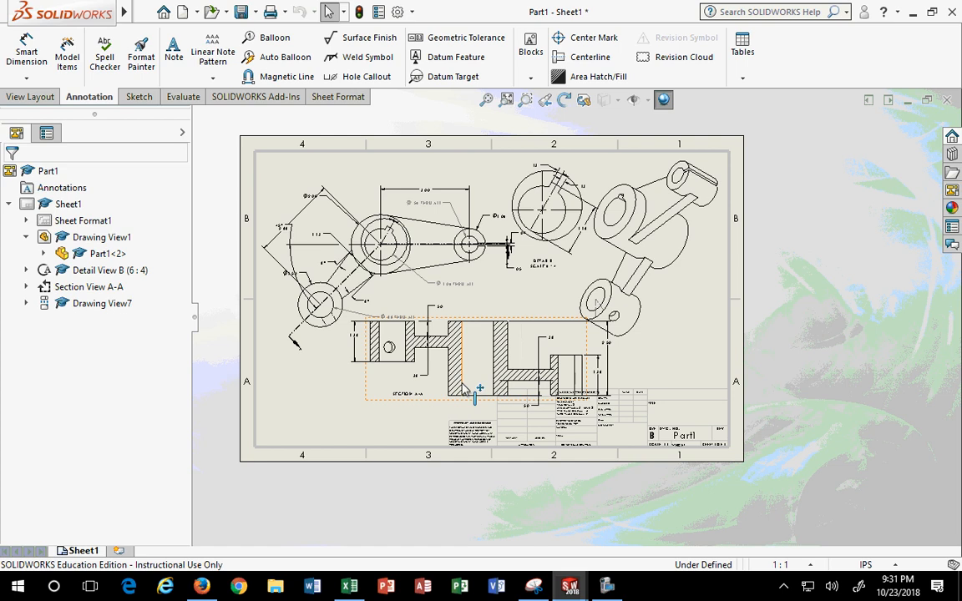
Shift Drawing View1 up and to the left, and move the isometric view partly past the sheet's right edge.
mouse_move(492, 296)
left_mouse_down()
mouse_move(483, 269)
mouse_move(485, 277)
left_mouse_up()
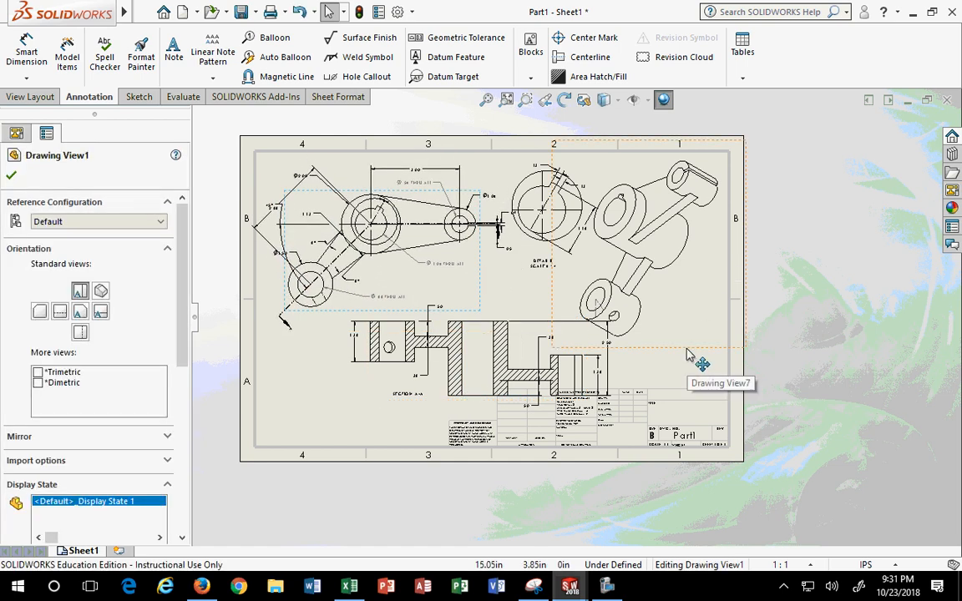
left_click_drag(688, 355, 783, 343)
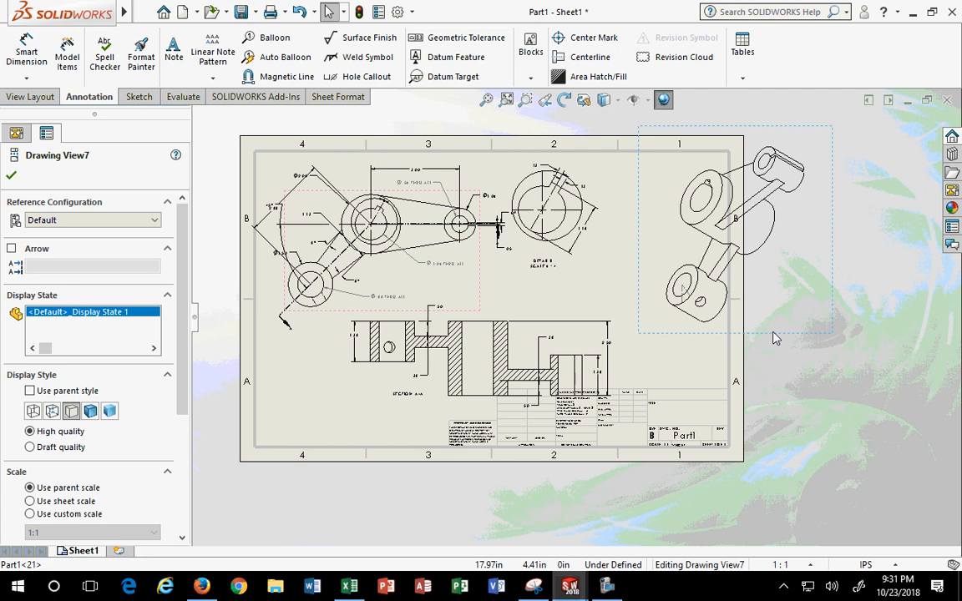
Give the isometric view a custom scale of 1:2 and move it down to above the title block near the sheet's right edge.
left_click_drag(186, 350, 185, 439)
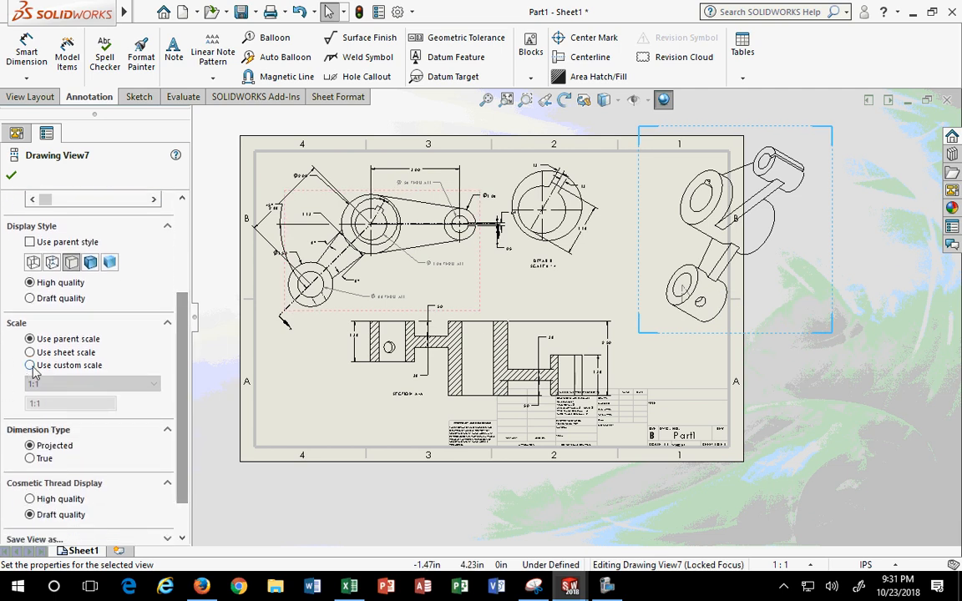
left_click(31, 366)
left_click(78, 389)
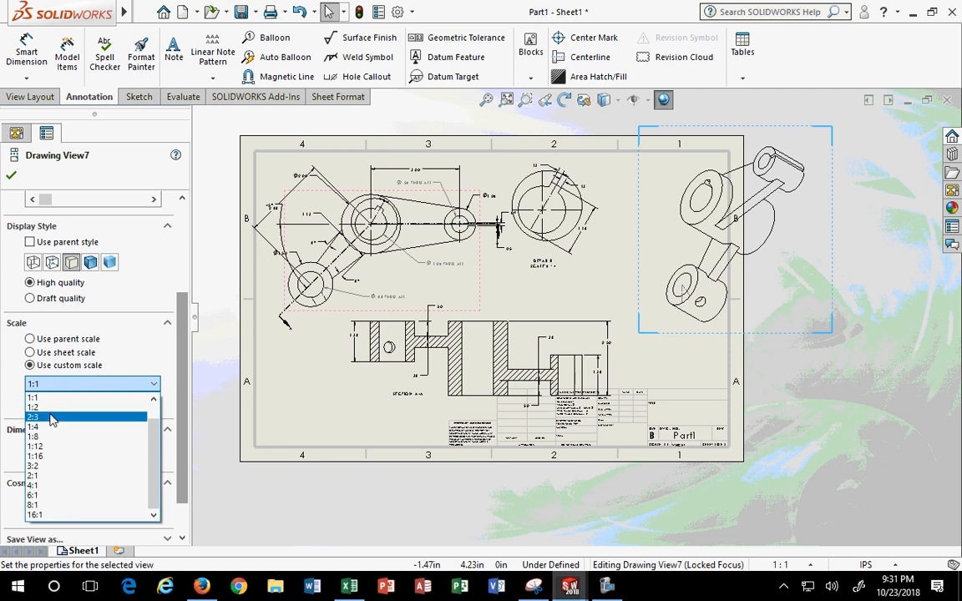
left_click(49, 411)
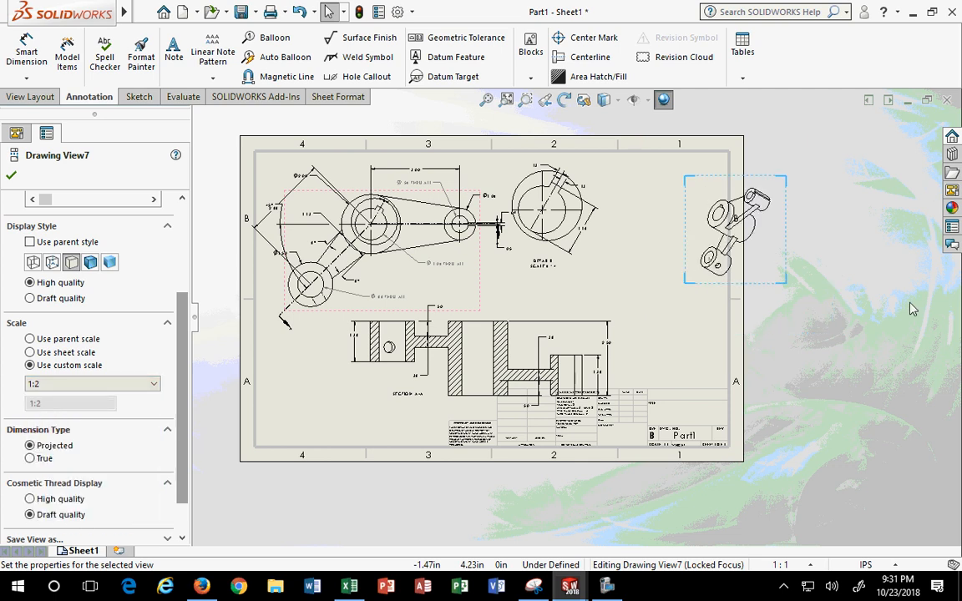
left_click_drag(684, 233, 659, 307)
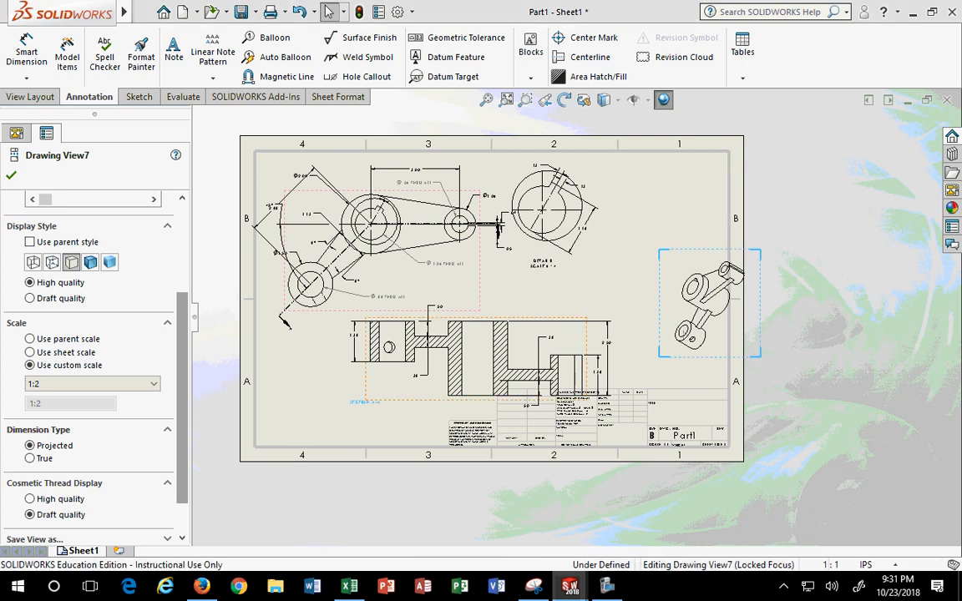
Move Section View A-A to the left and slightly down, below Drawing View1.
left_click(359, 402)
left_click_drag(365, 380, 312, 392)
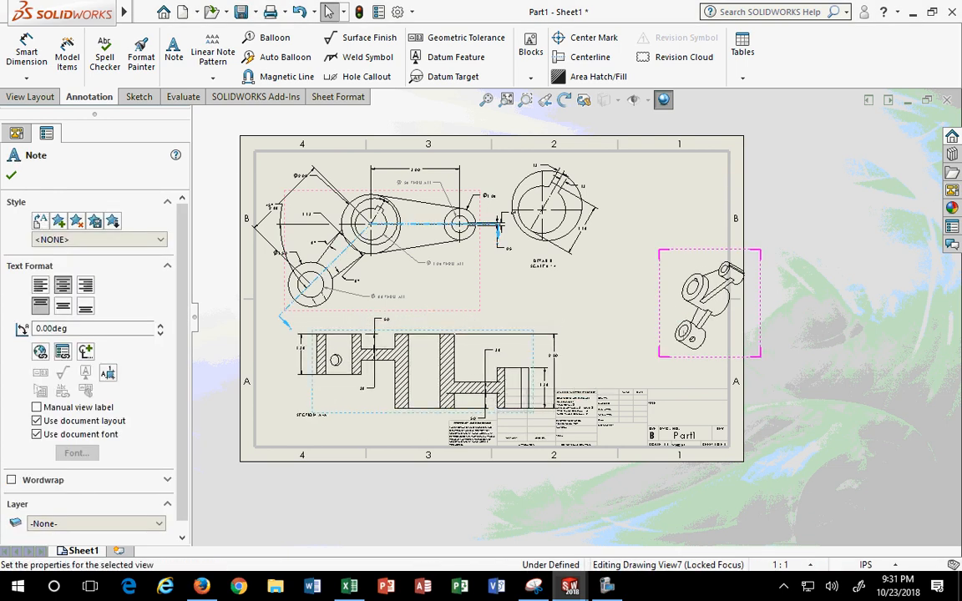
Edit Sheet1's sheet format and delete the proprietary note, application, tolerance and approval sections left of the title and drawing-number blocks.
left_click(662, 398)
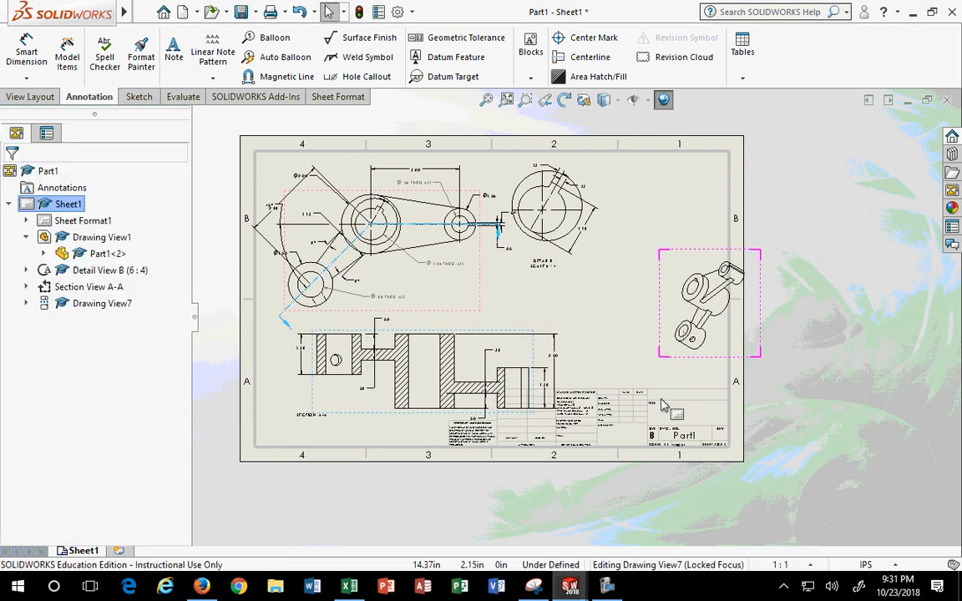
right_click(78, 211)
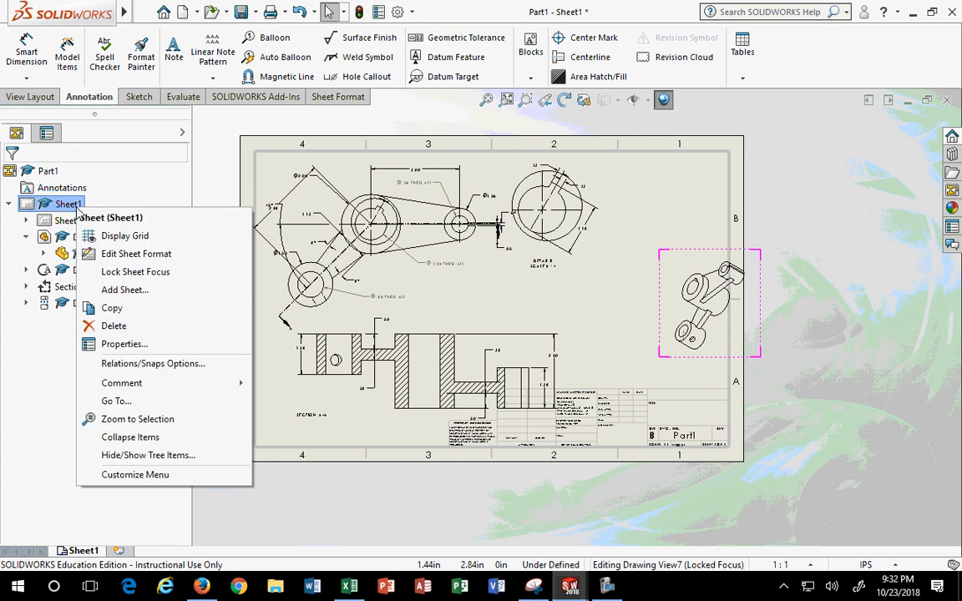
left_click(127, 254)
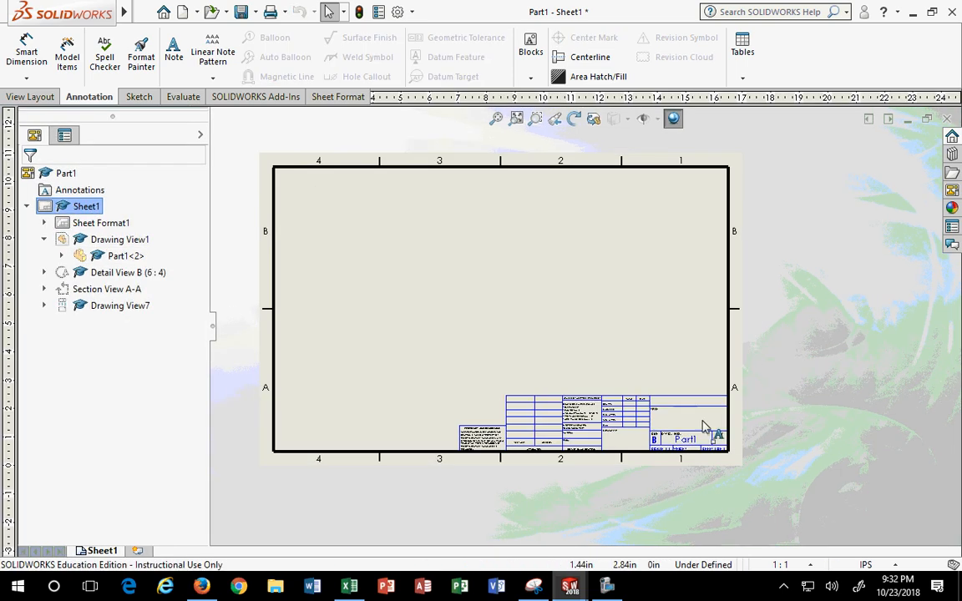
scroll(704, 427, "down", 3)
mouse_move(248, 308)
left_mouse_down()
mouse_move(618, 456)
mouse_move(604, 451)
left_mouse_up()
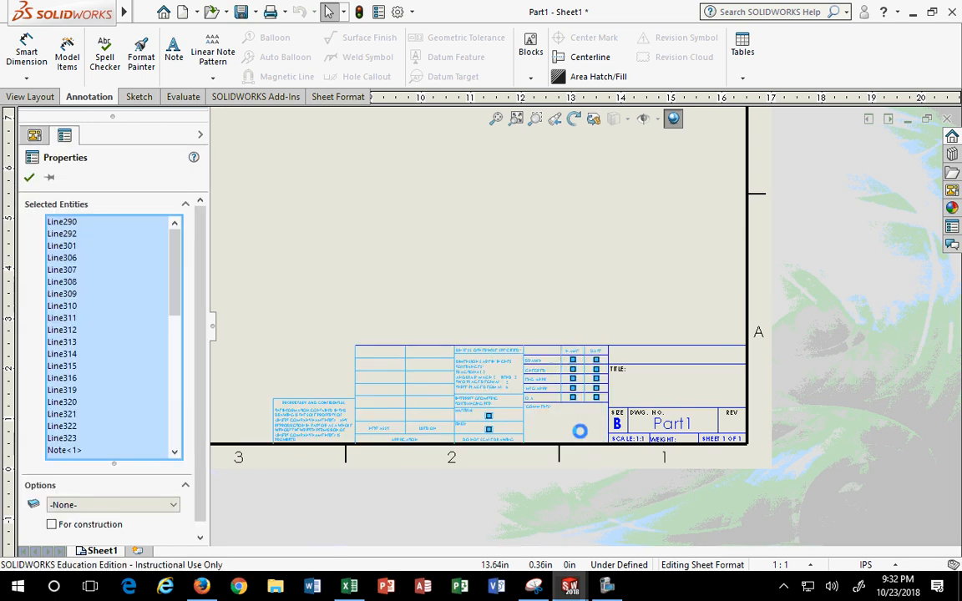
key("Delete")
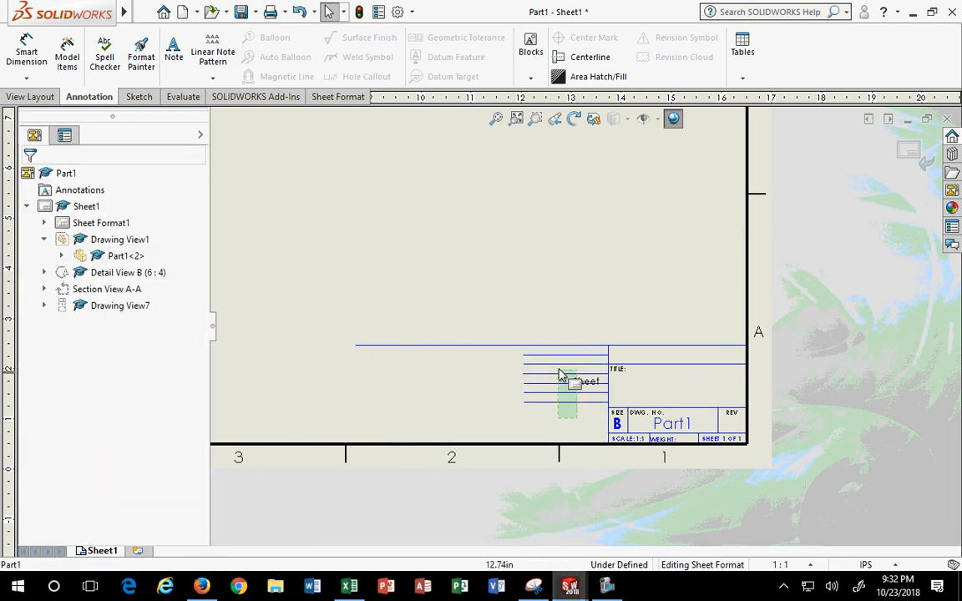
Delete the remaining approval row lines and the title area above the size and drawing-number block.
mouse_move(562, 375)
left_mouse_down()
mouse_move(553, 335)
mouse_move(690, 373)
mouse_move(770, 426)
mouse_move(760, 410)
left_mouse_up()
key("Delete")
scroll(687, 365, "down", 2)
key("Delete")
scroll(696, 426, "down", 1)
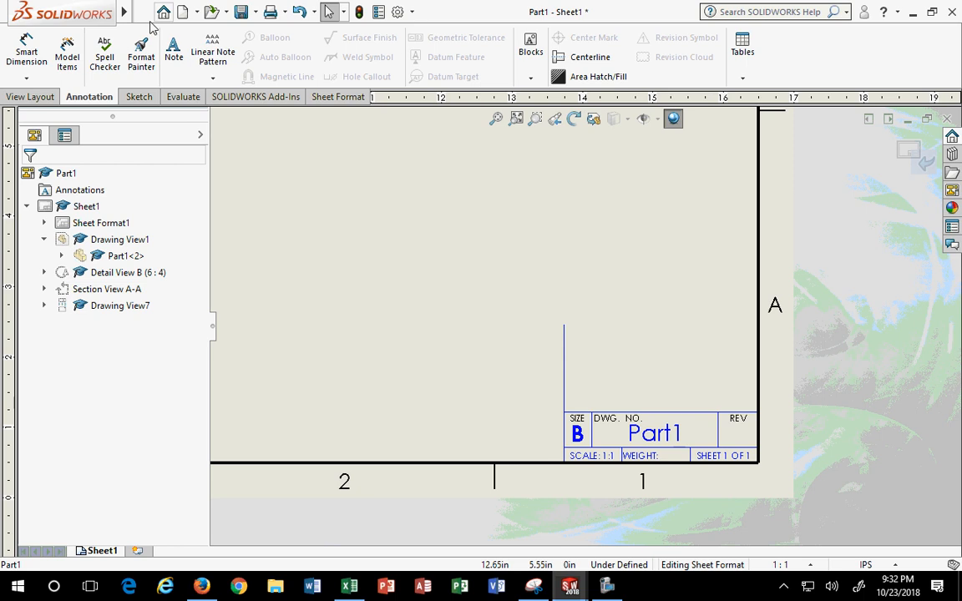
Trim the leftover vertical line above the size box to the closest intersection and exit sheet format editing.
left_click(48, 97)
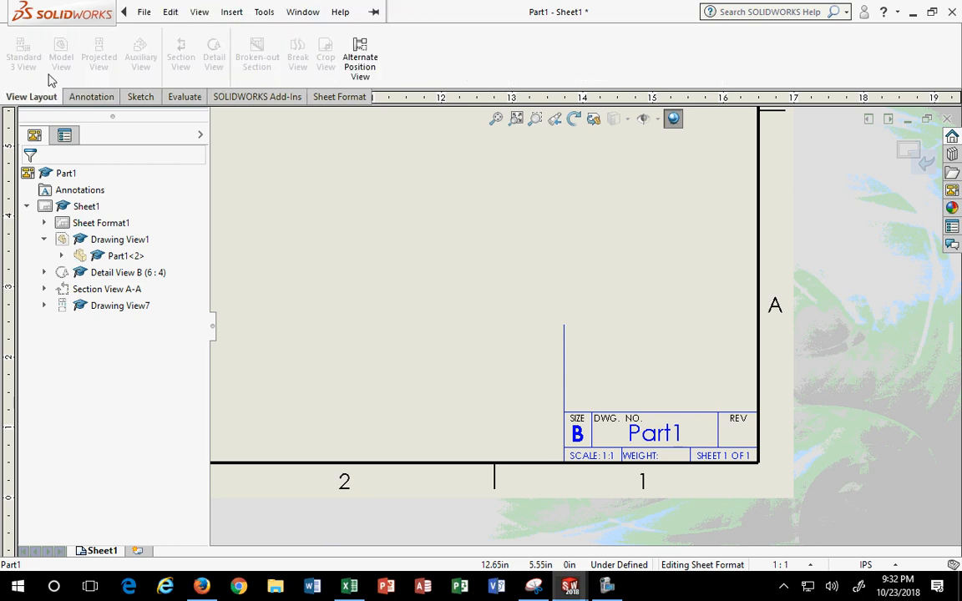
left_click(87, 96)
left_click(147, 98)
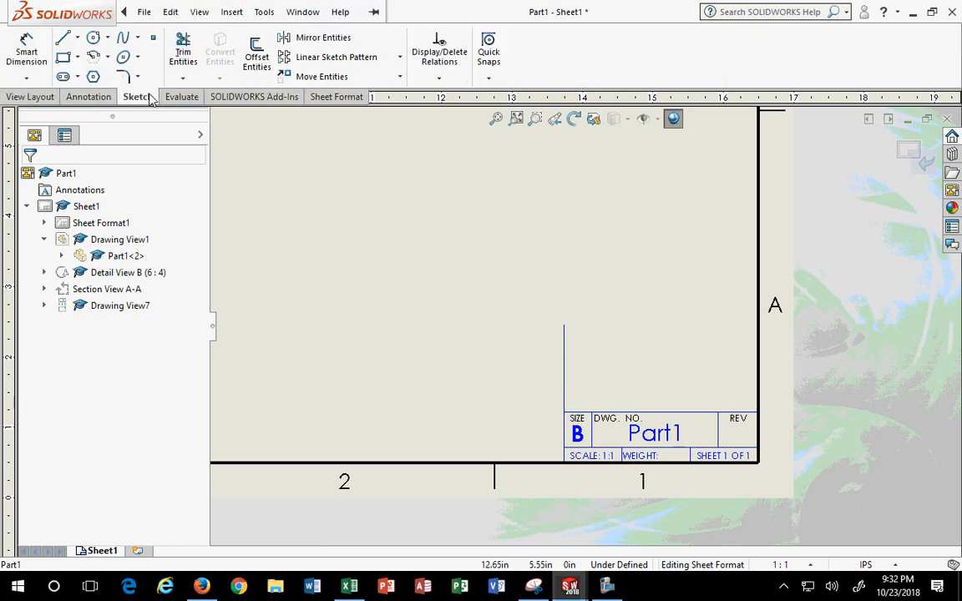
left_click(183, 52)
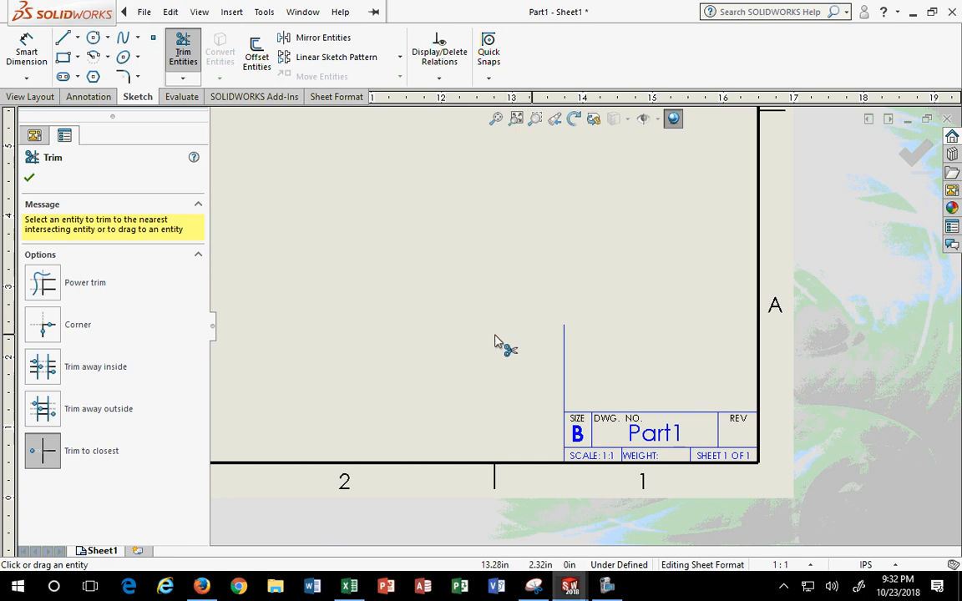
left_click(563, 368)
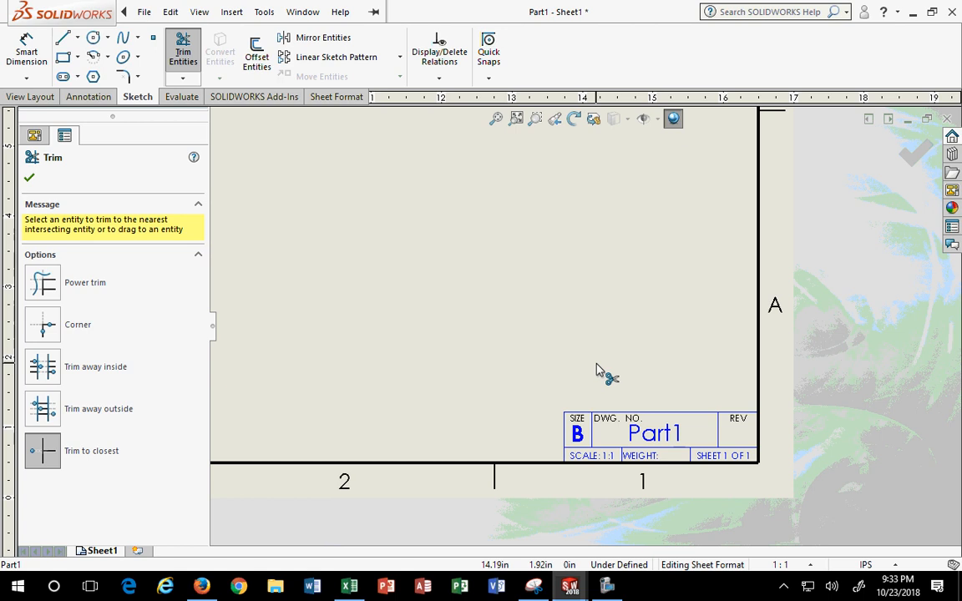
left_click(915, 152)
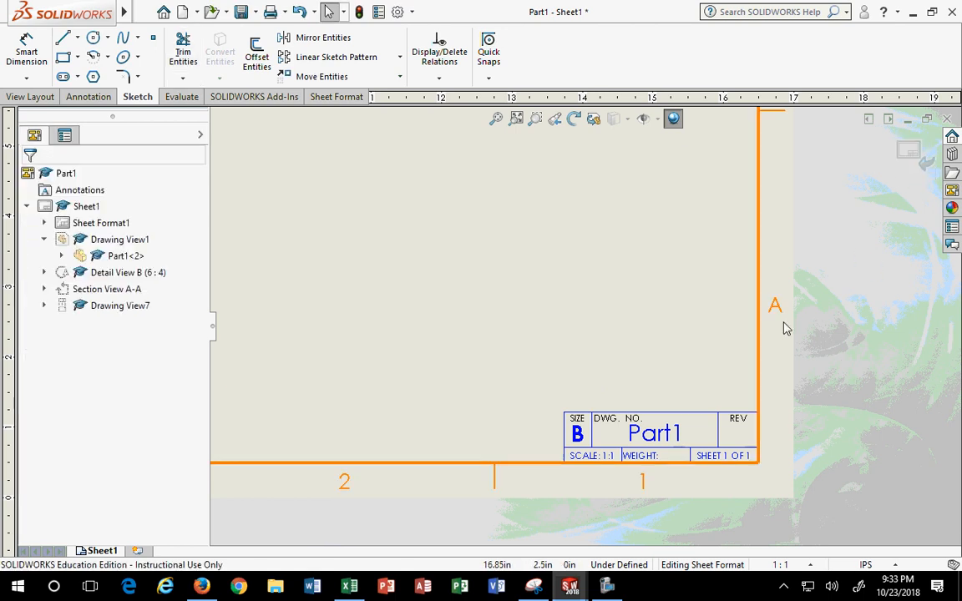
left_click(910, 151)
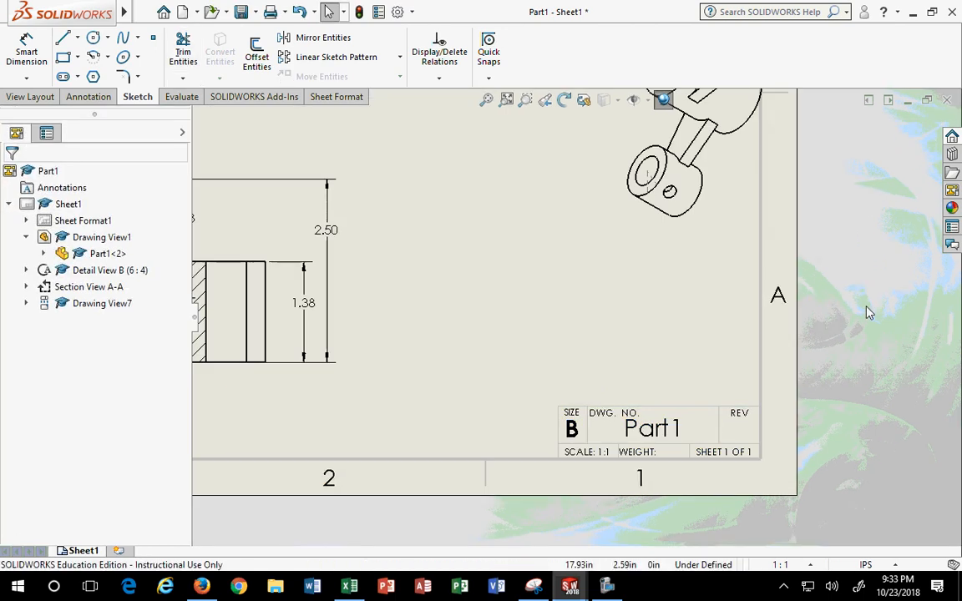
Move the isometric view into the sheet's upper-right corner and Detail View B to just above the title block.
scroll(815, 371, "down", 2)
scroll(814, 372, "up", 8)
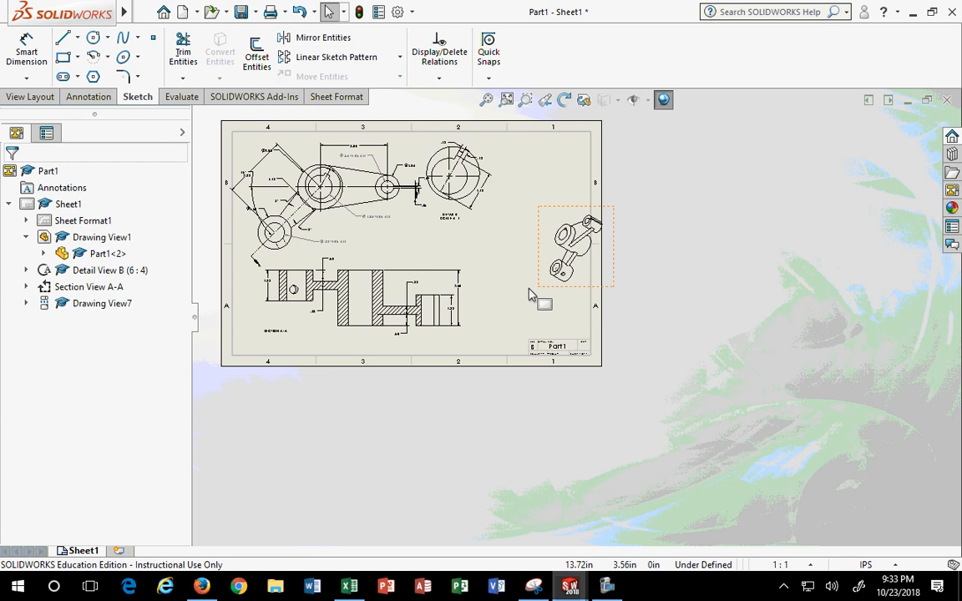
middle_click_drag(532, 294, 795, 374)
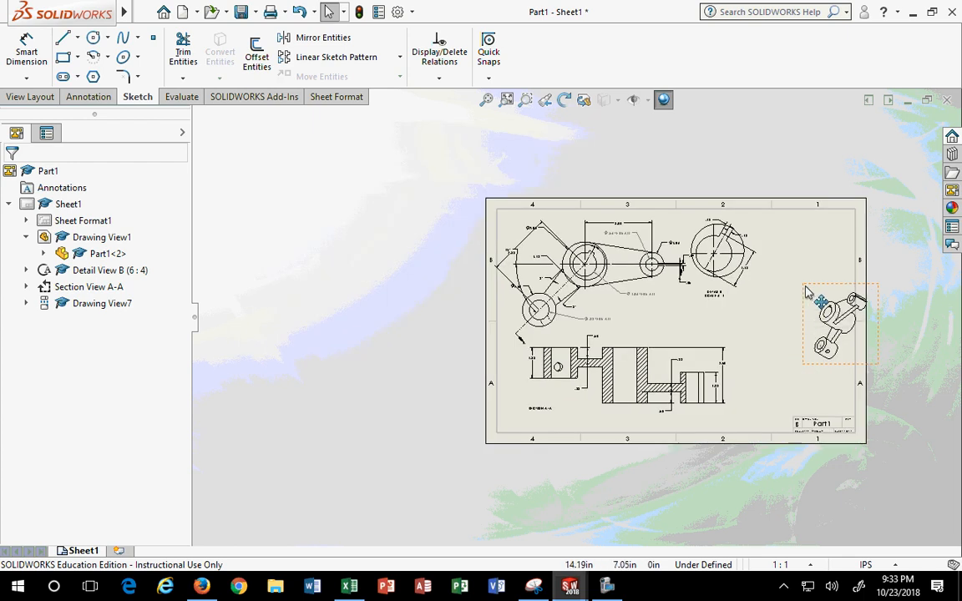
mouse_move(807, 291)
left_mouse_down()
mouse_move(790, 221)
mouse_move(795, 247)
left_mouse_up()
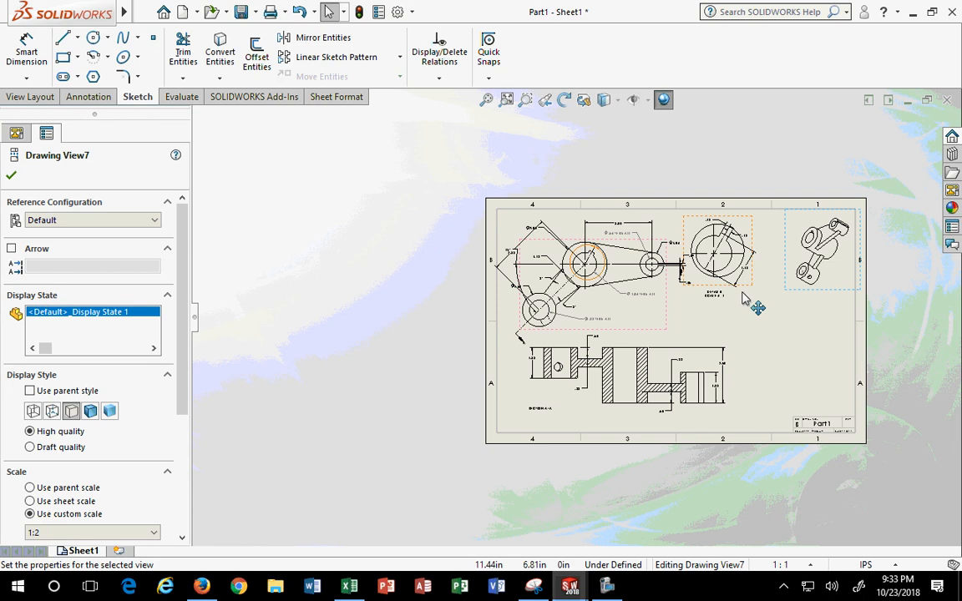
left_click_drag(756, 297, 840, 393)
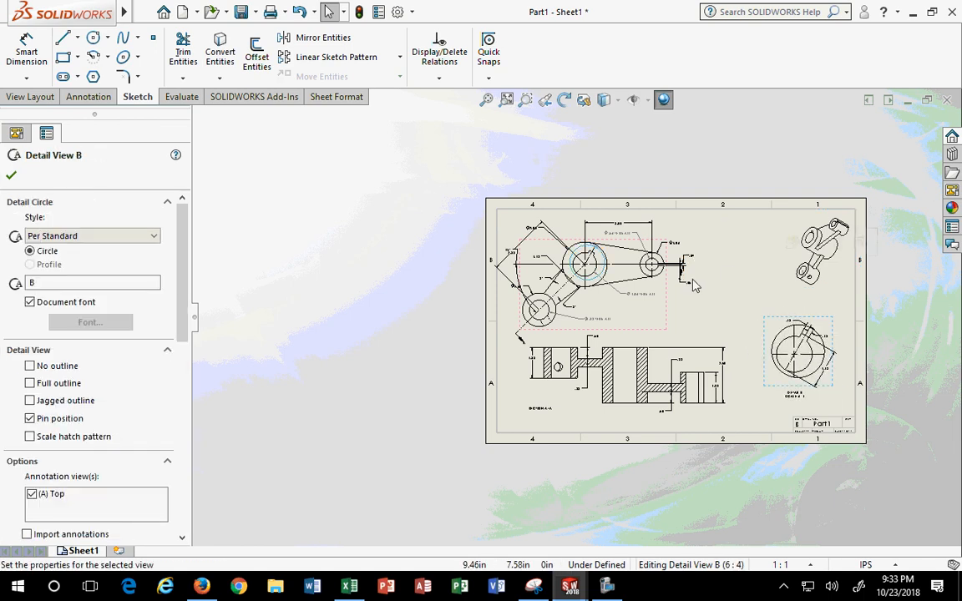
Shift Drawing View1 right and slightly down, and move Section View A-A right beneath it.
mouse_move(665, 309)
left_mouse_down()
mouse_move(690, 301)
mouse_move(693, 318)
left_mouse_up()
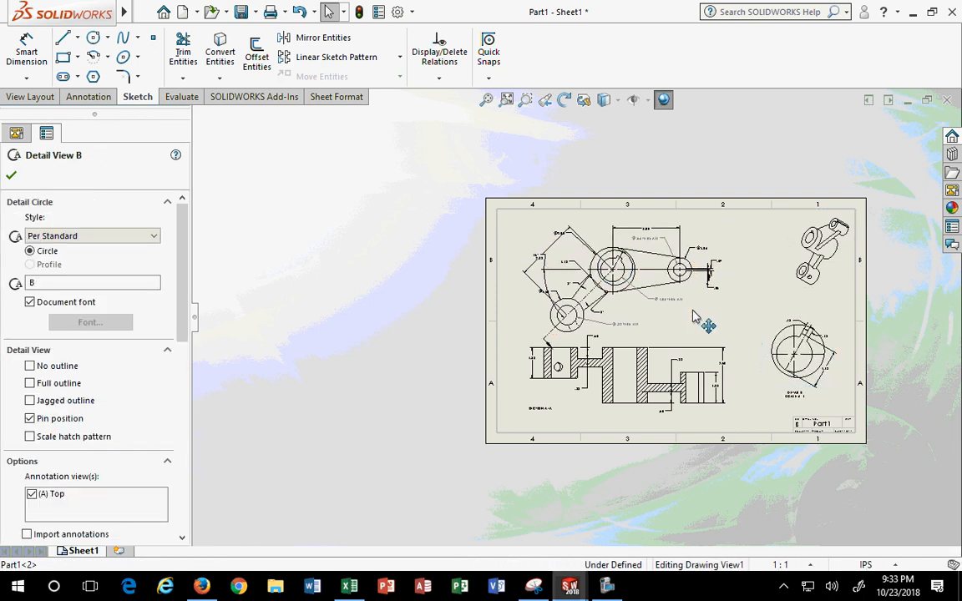
mouse_move(698, 423)
left_mouse_down()
mouse_move(722, 428)
mouse_move(712, 423)
left_mouse_up()
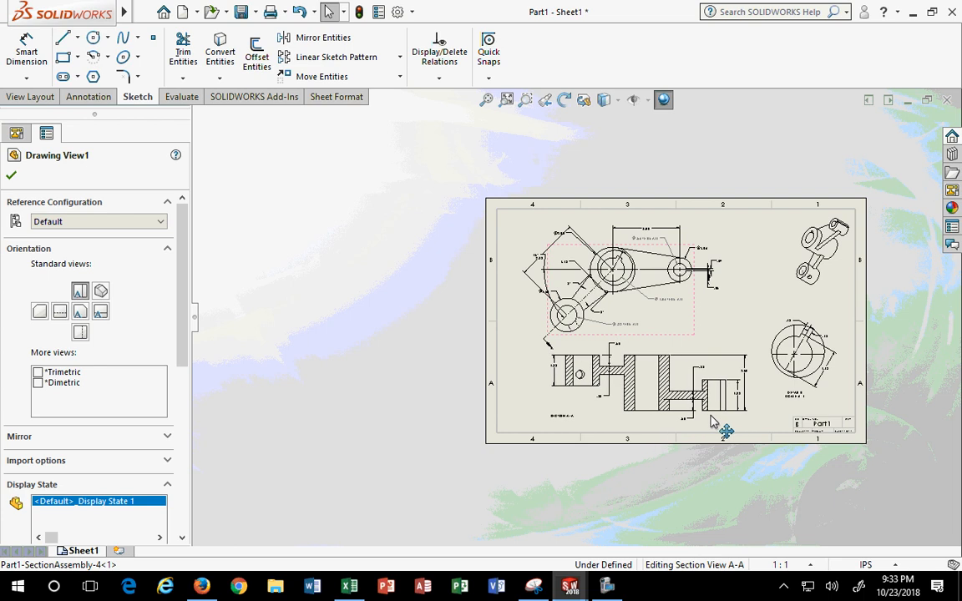
left_click(654, 335)
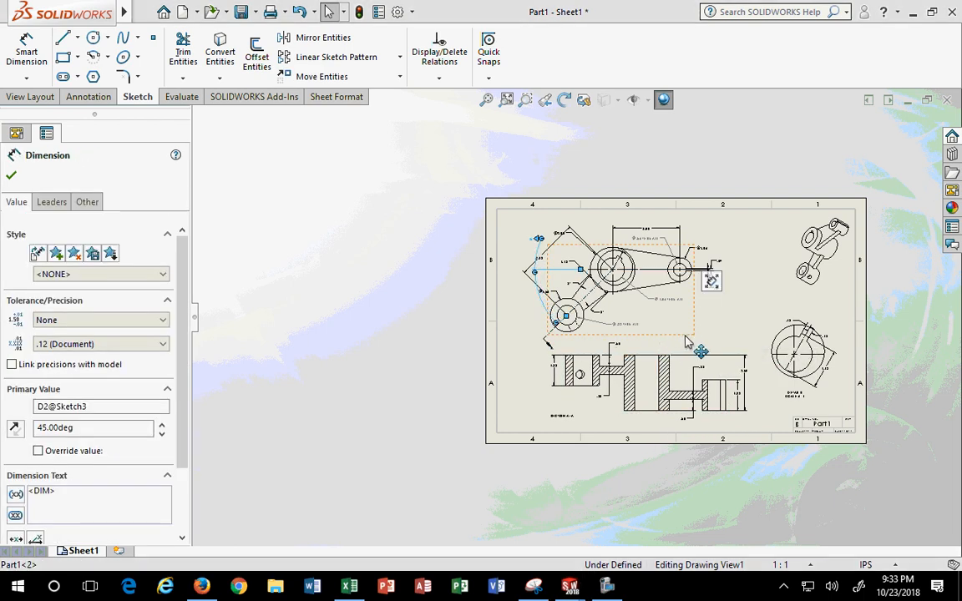
mouse_move(686, 336)
left_mouse_down()
mouse_move(696, 322)
mouse_move(686, 335)
left_mouse_up()
left_click(748, 338)
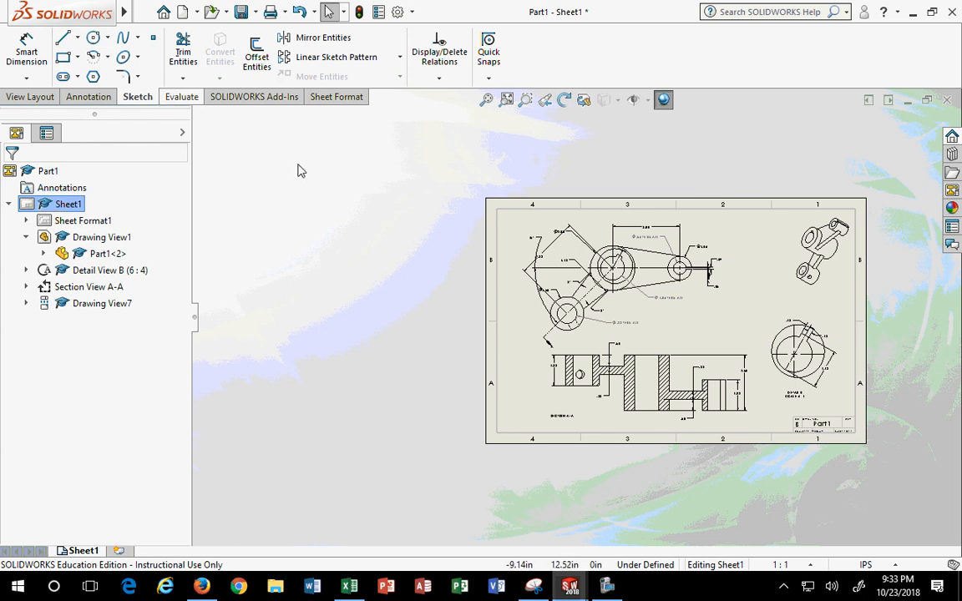
Move the Ø2.00 diameter dimension inside the 2.88 dimension line, close to the large hub in Drawing View1.
scroll(788, 290, "up", 1)
scroll(805, 294, "down", 2)
scroll(430, 485, "down", 2)
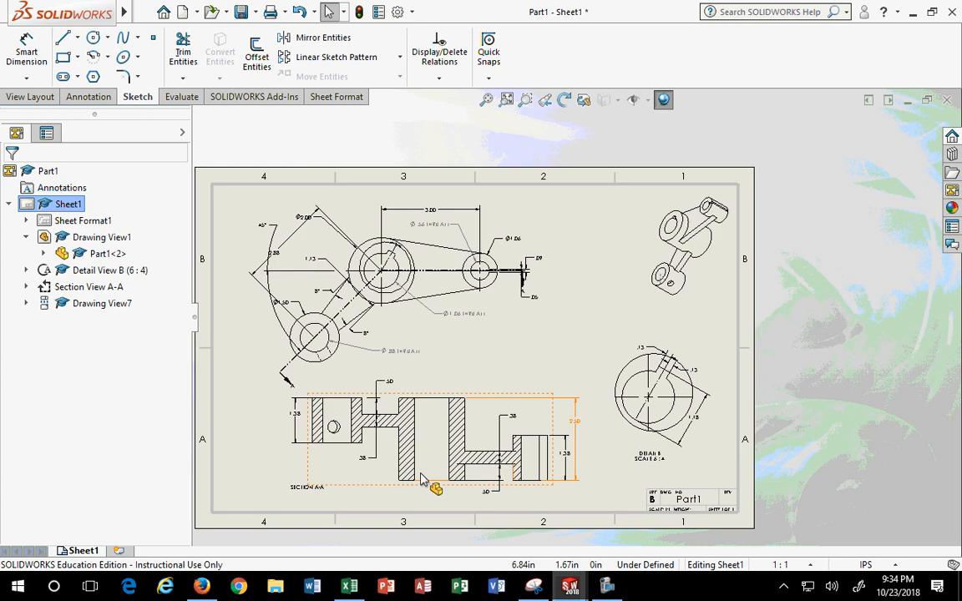
scroll(451, 457, "up", 2)
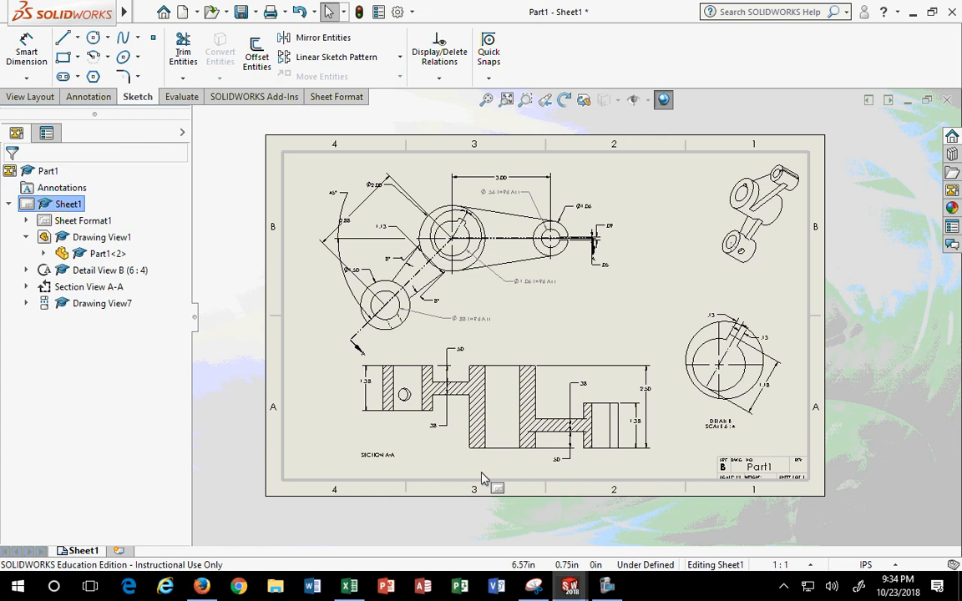
scroll(499, 286, "up", 2)
scroll(489, 277, "down", 5)
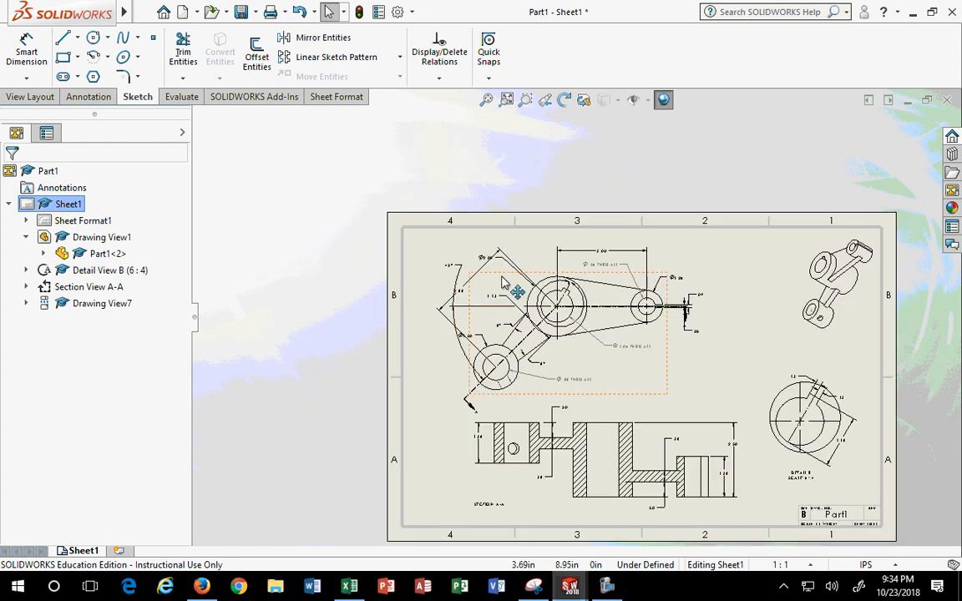
mouse_move(495, 261)
left_mouse_down()
mouse_move(551, 332)
mouse_move(562, 324)
mouse_move(535, 333)
left_mouse_up()
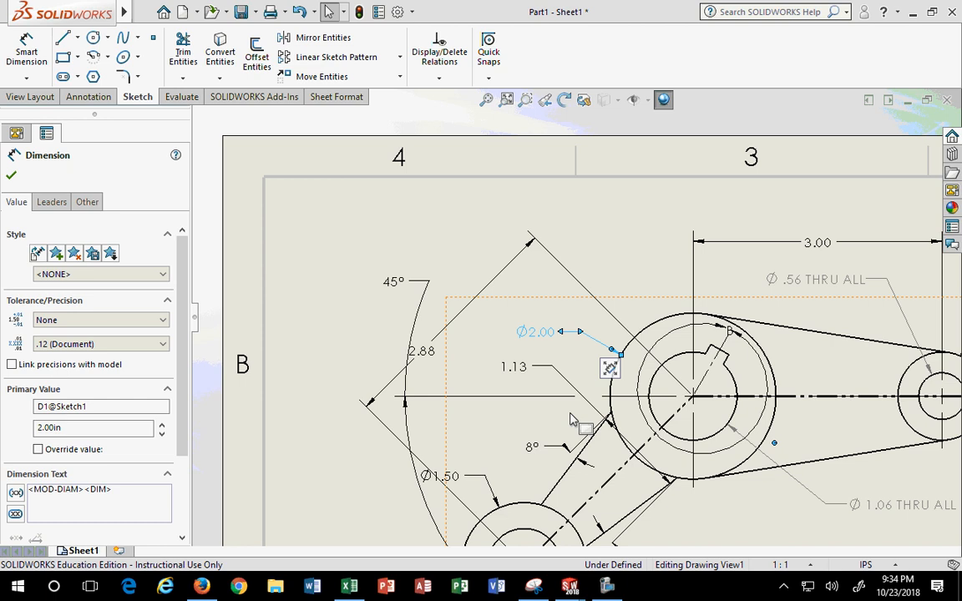
Move the 45° angle dimension inward between the horizontal centerline and the angled arm, clear of the 2.88 dimension.
scroll(598, 361, "down", 2)
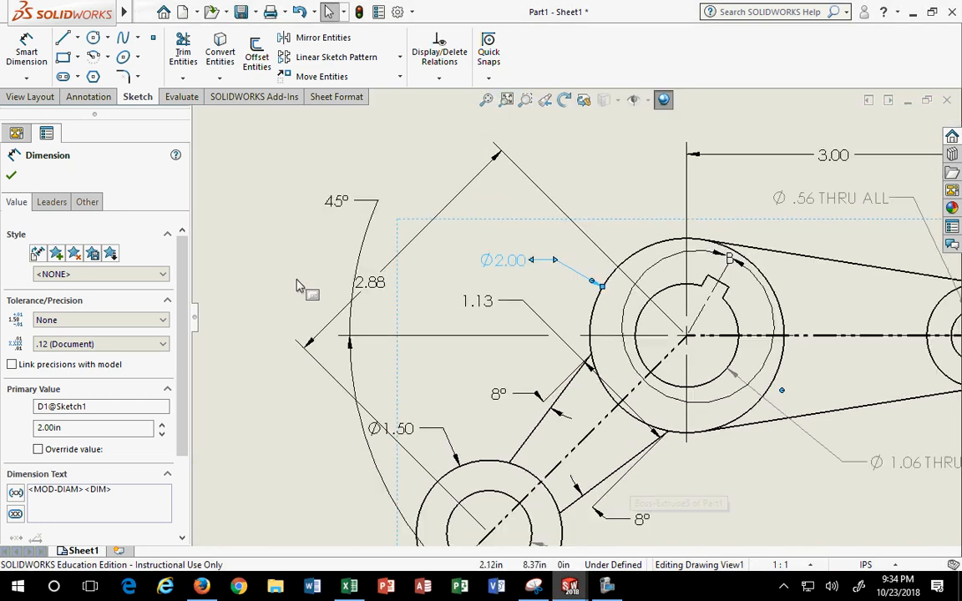
mouse_move(344, 205)
left_mouse_down()
mouse_move(421, 388)
mouse_move(414, 380)
left_mouse_up()
scroll(639, 473, "up", 3)
middle_click_drag(726, 452, 617, 416)
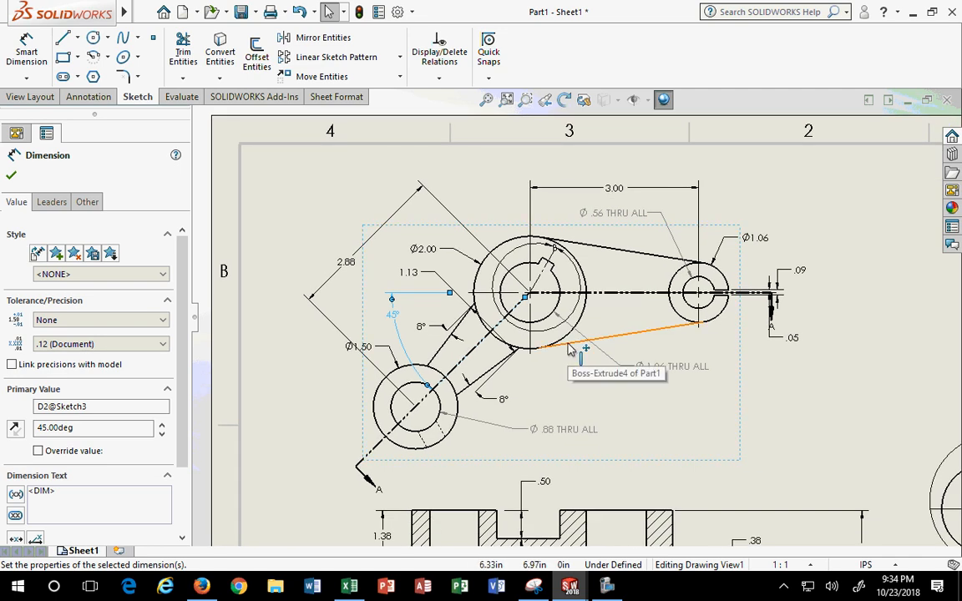